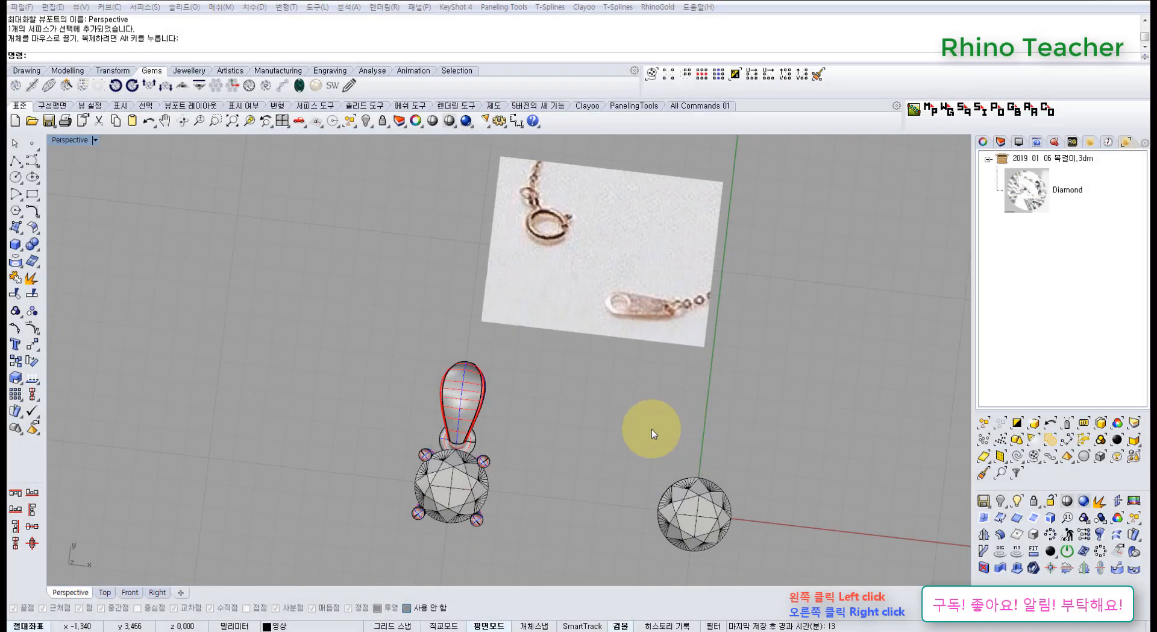
Bring back the hidden necklace chain so it is shown together with the pendant and the reference picture.
right_click_drag(645, 432, 628, 393)
middle_click(550, 394)
left_click(504, 360)
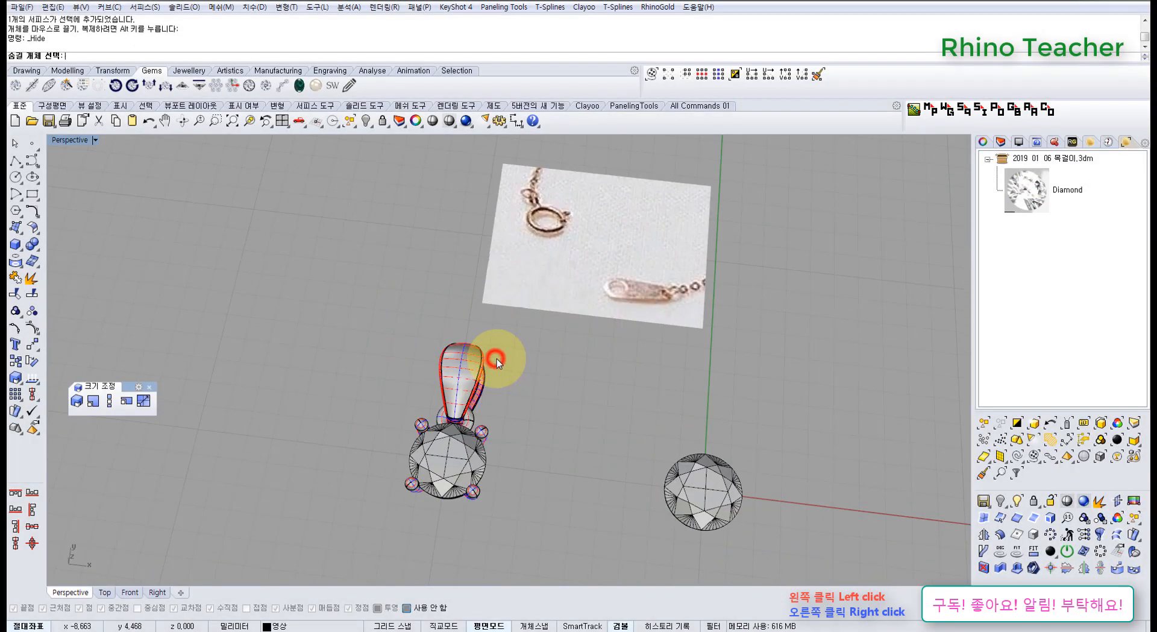
middle_click(548, 367)
left_click(498, 335)
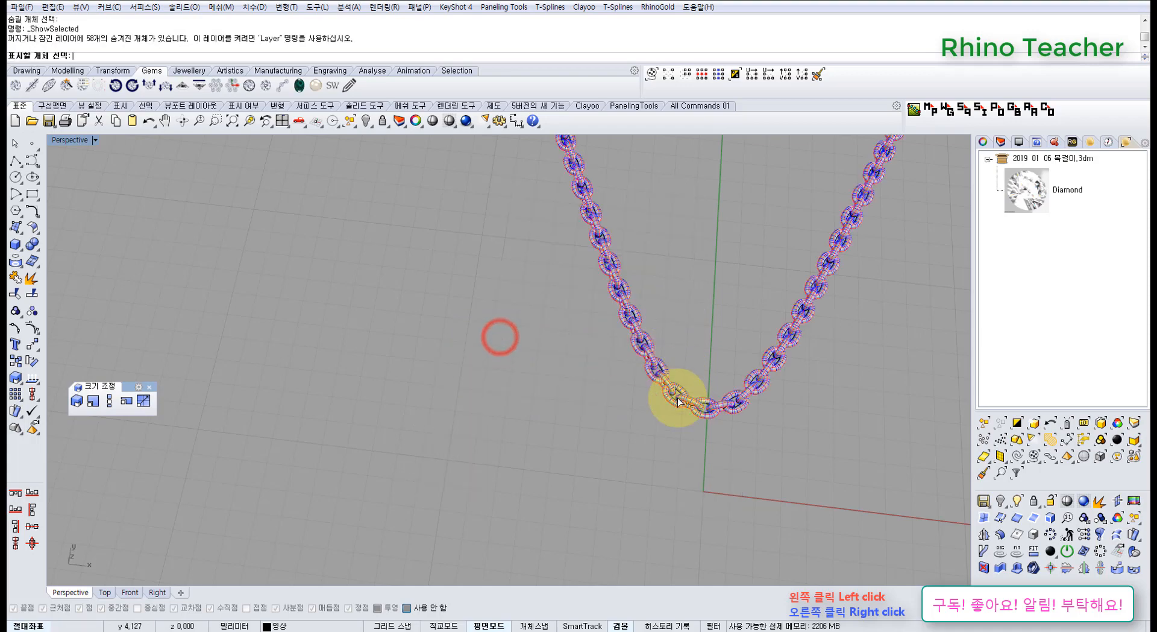
left_click(678, 401)
right_click(679, 400)
right_click_drag(687, 399, 522, 360)
scroll(521, 356, "up", 7)
right_click_drag(615, 379, 614, 375)
scroll(615, 375, "down", 6)
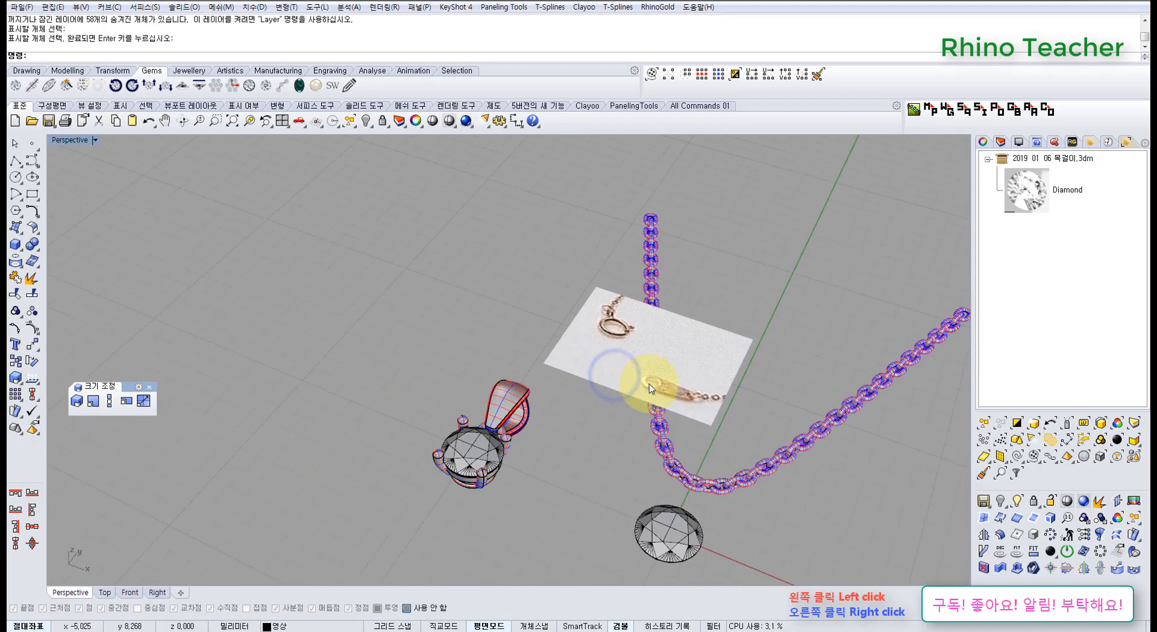
In Top view, move the clasp reference picture left so its left edge lines up with the pendant setting.
scroll(618, 329, "up", 3)
right_click_drag(599, 318, 640, 395)
key("ctrl+F1")
scroll(530, 349, "up", 5)
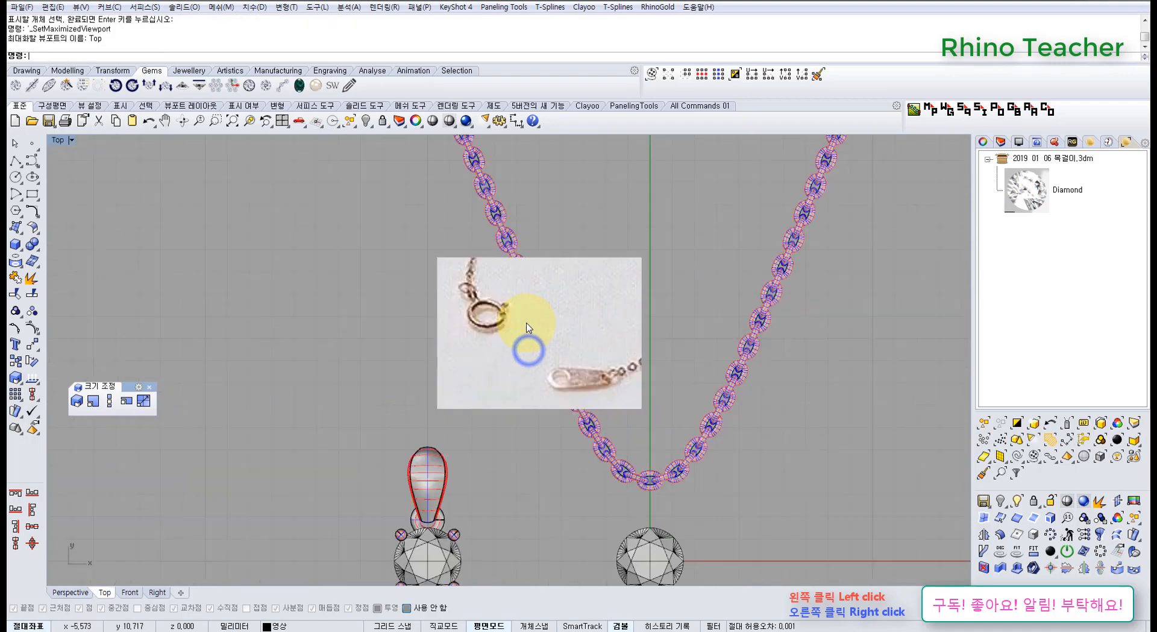
scroll(514, 330, "up", 2)
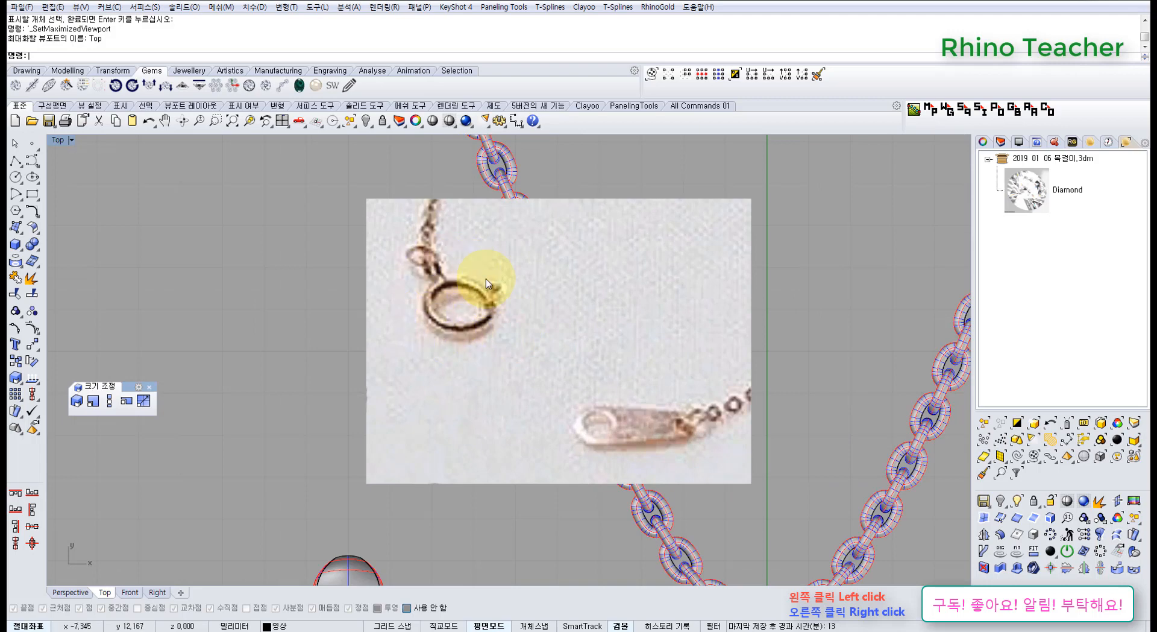
right_click_drag(567, 369, 573, 373)
scroll(556, 375, "down", 3)
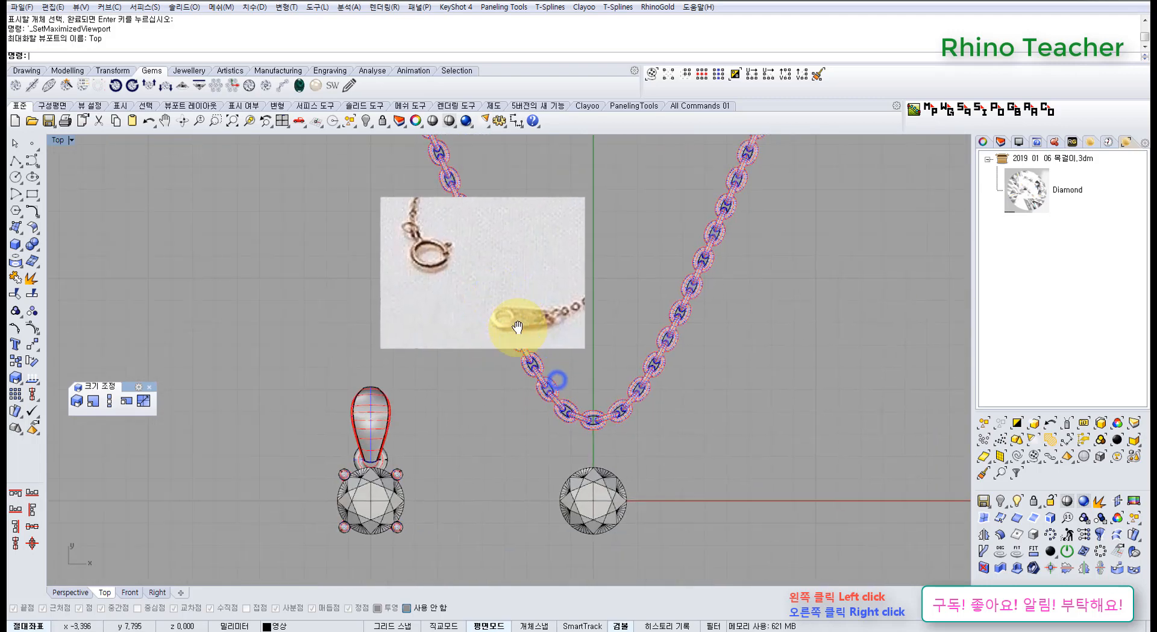
scroll(480, 334, "up", 2)
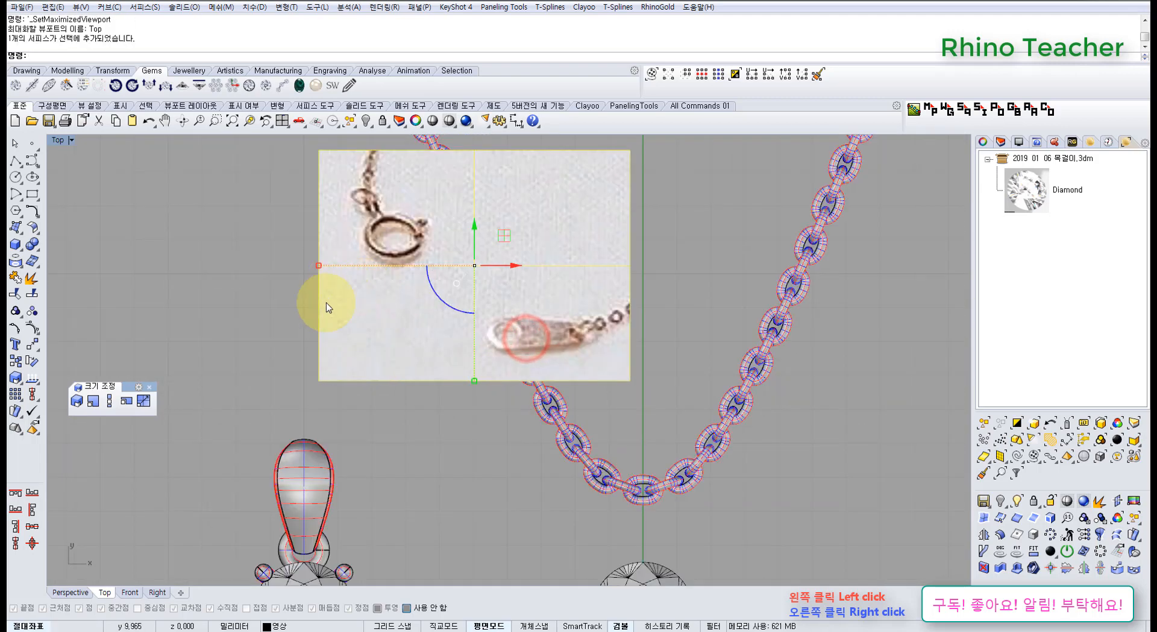
scroll(324, 372, "down", 3)
left_click_drag(317, 319, 284, 319, "shift")
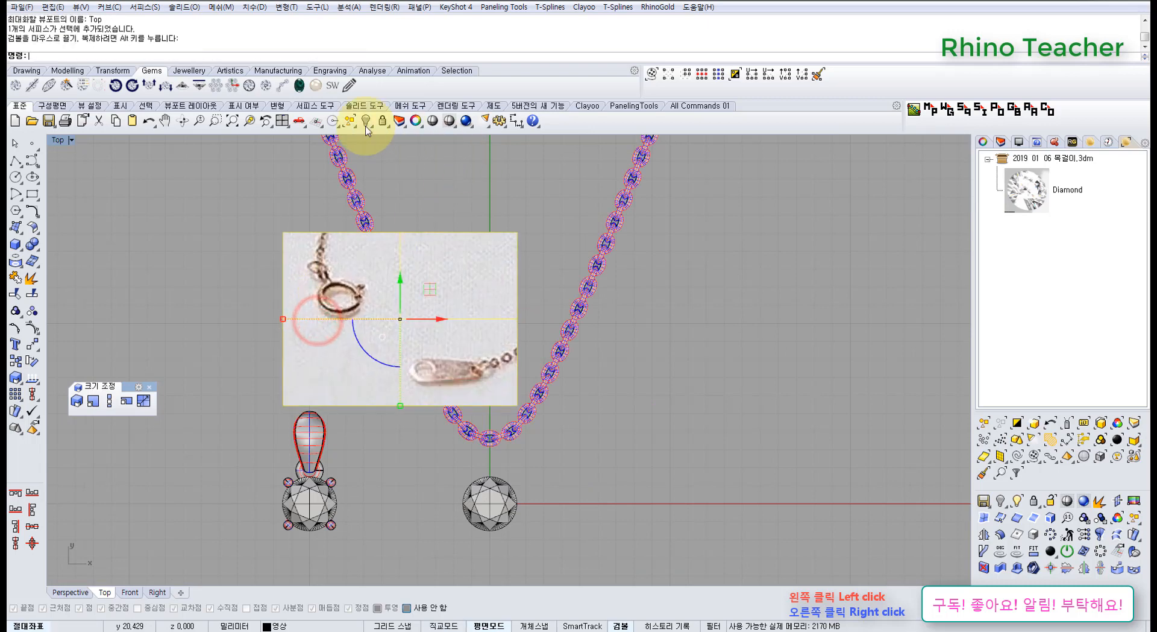
left_click(16, 160)
scroll(416, 356, "up", 2)
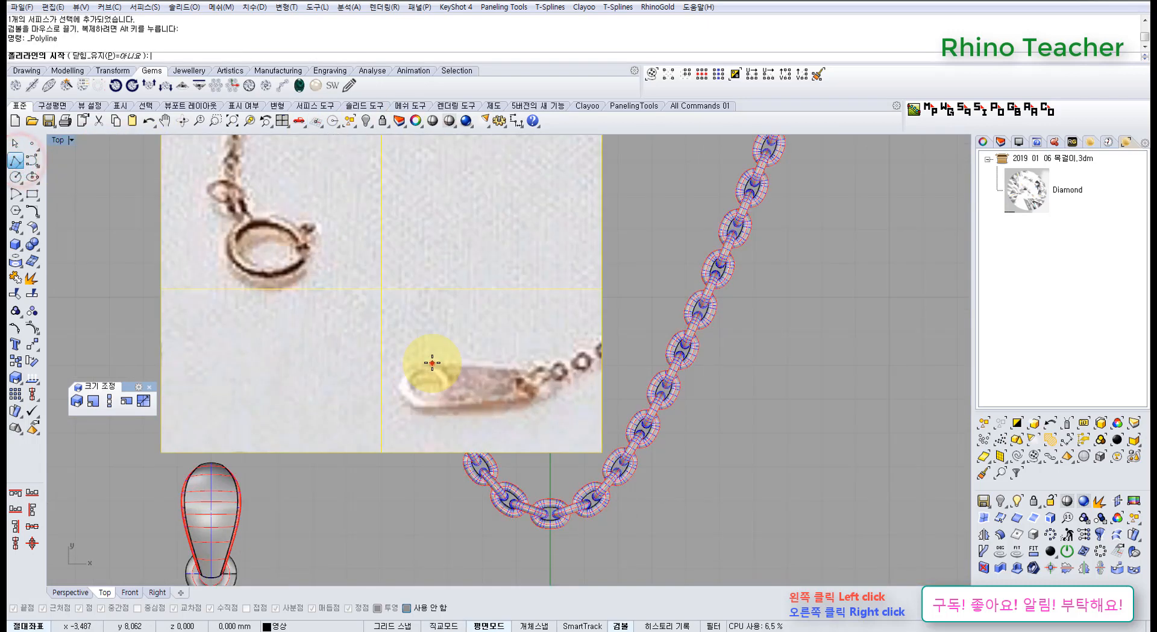
left_click(432, 362)
right_click(431, 399)
scroll(464, 380, "down", 4)
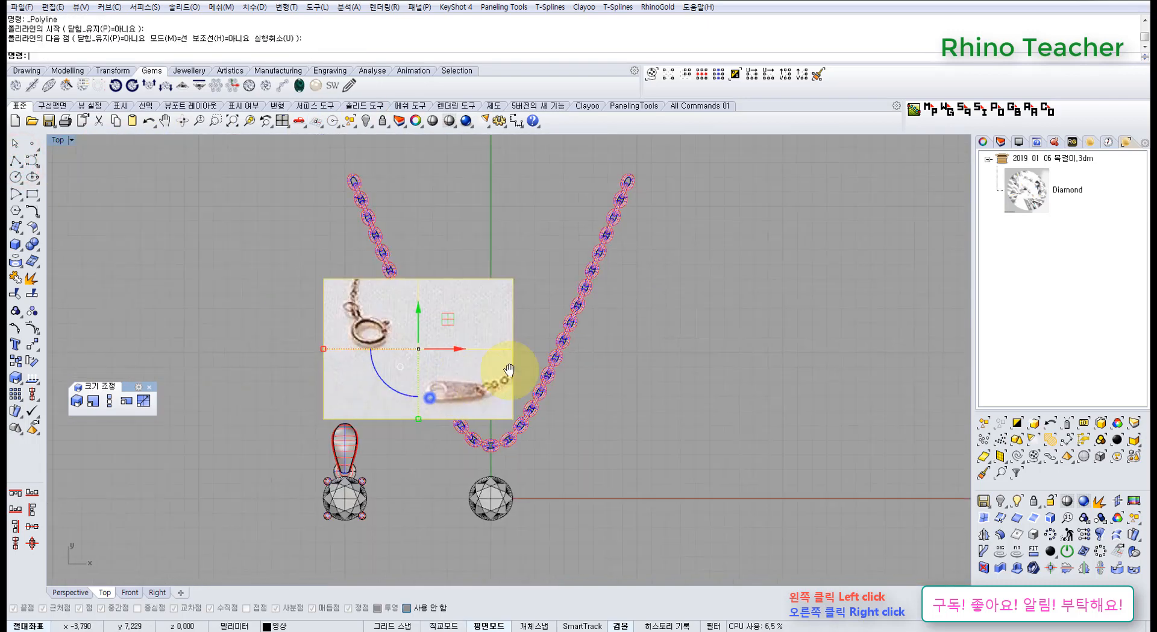
right_click_drag(447, 333, 439, 285)
left_click(484, 398)
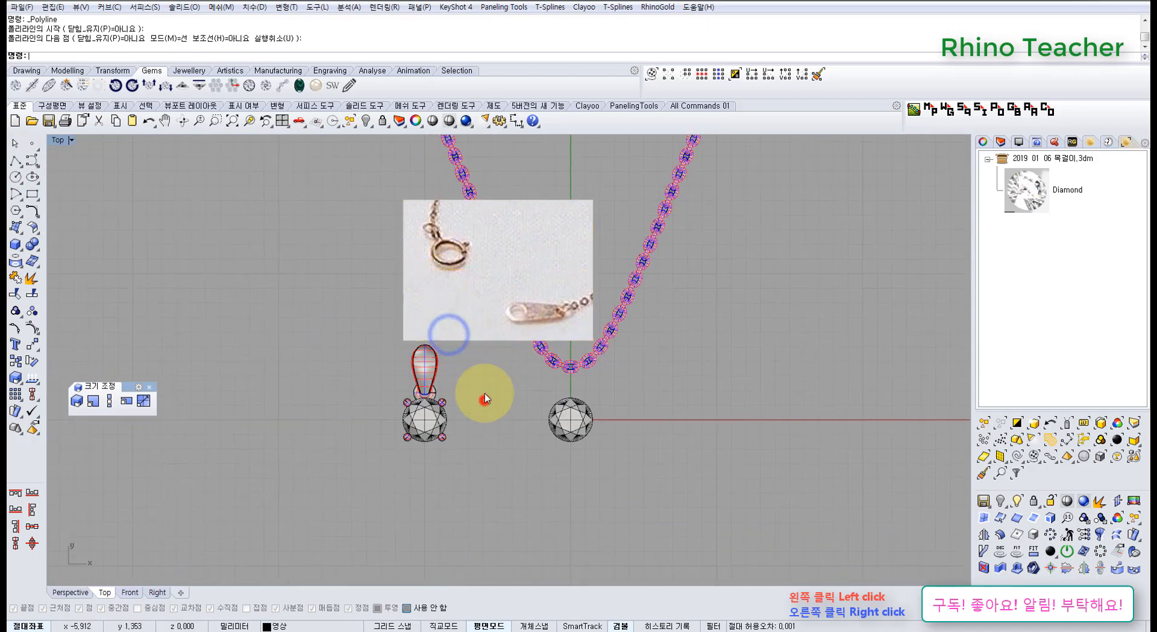
Examine the clasp and tag in the reference picture against the pendant and chain in Top view.
right_click_drag(484, 374, 468, 399)
scroll(475, 356, "up", 4)
right_click_drag(451, 359, 450, 386)
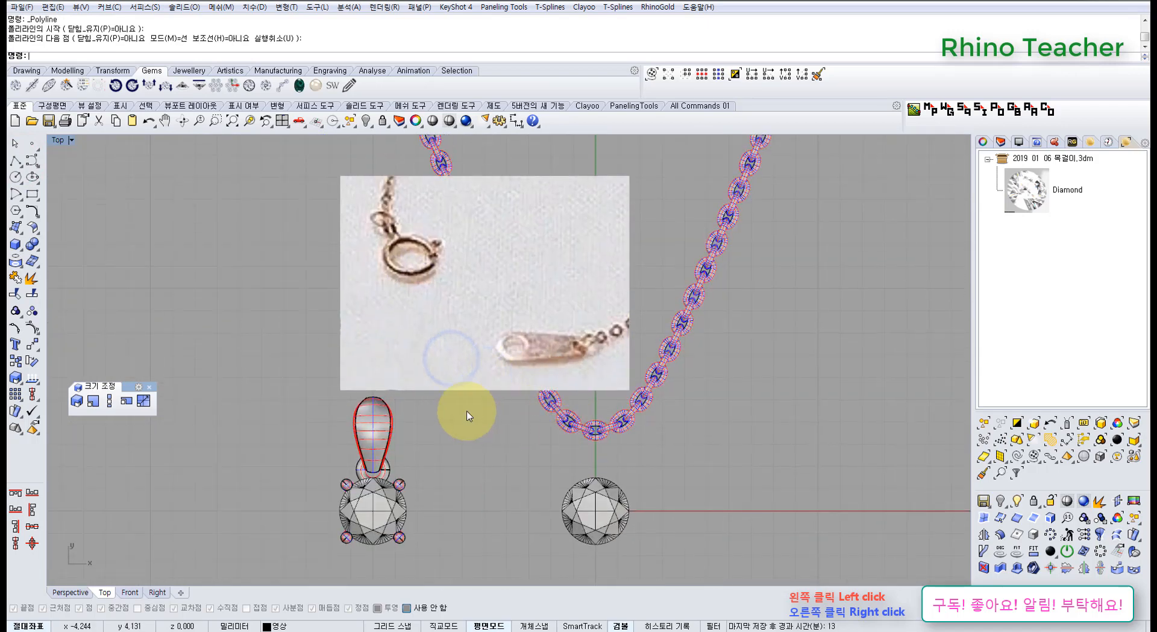
left_click_drag(408, 452, 329, 417)
right_click_drag(486, 446, 459, 426)
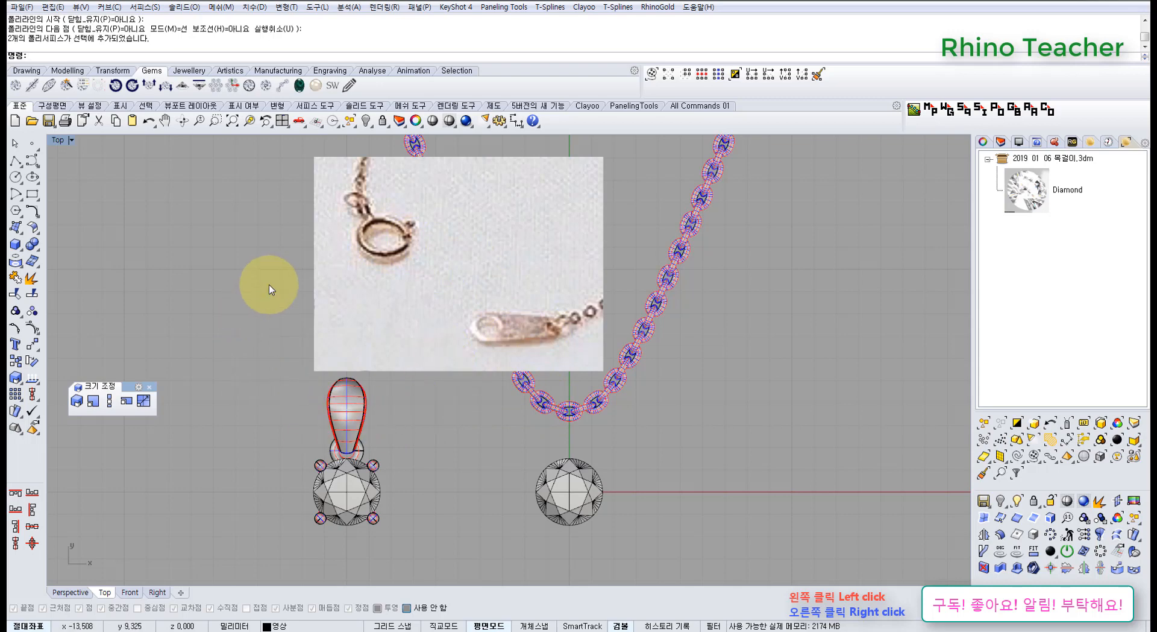
right_click_drag(276, 303, 329, 393)
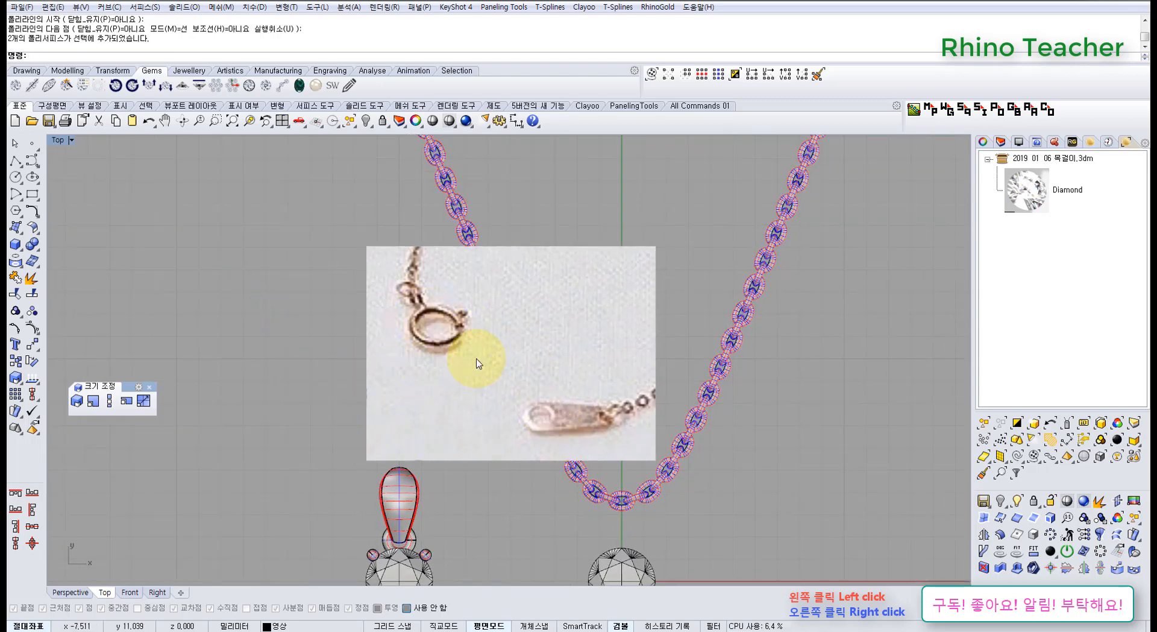
right_click_drag(501, 378, 460, 315)
scroll(458, 310, "down", 4)
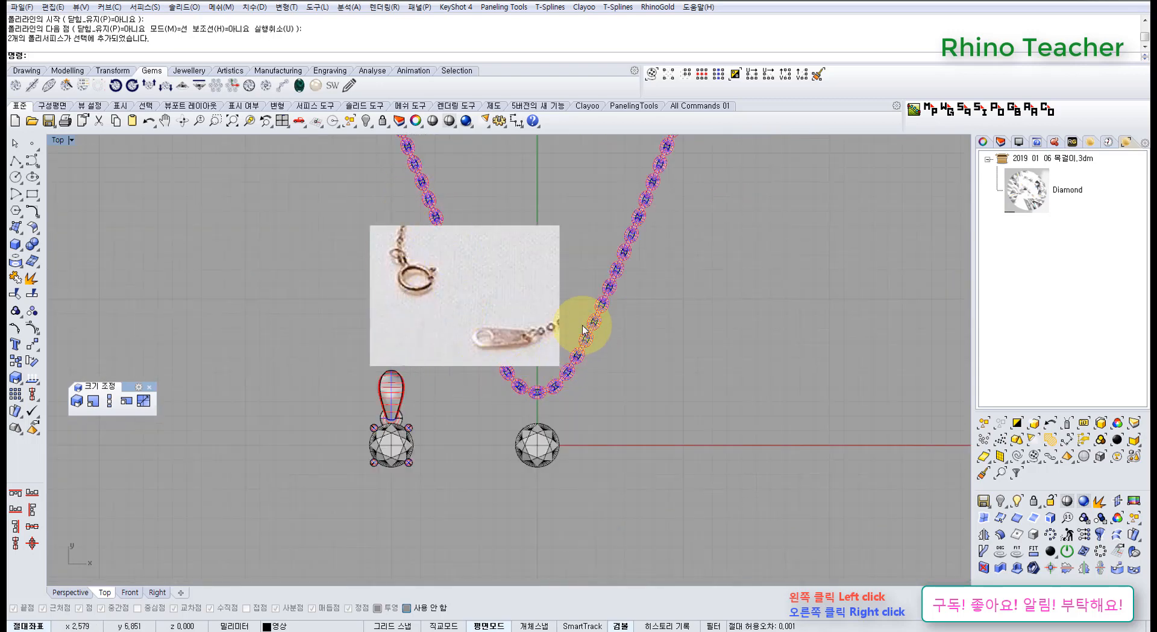
scroll(449, 396, "up", 4)
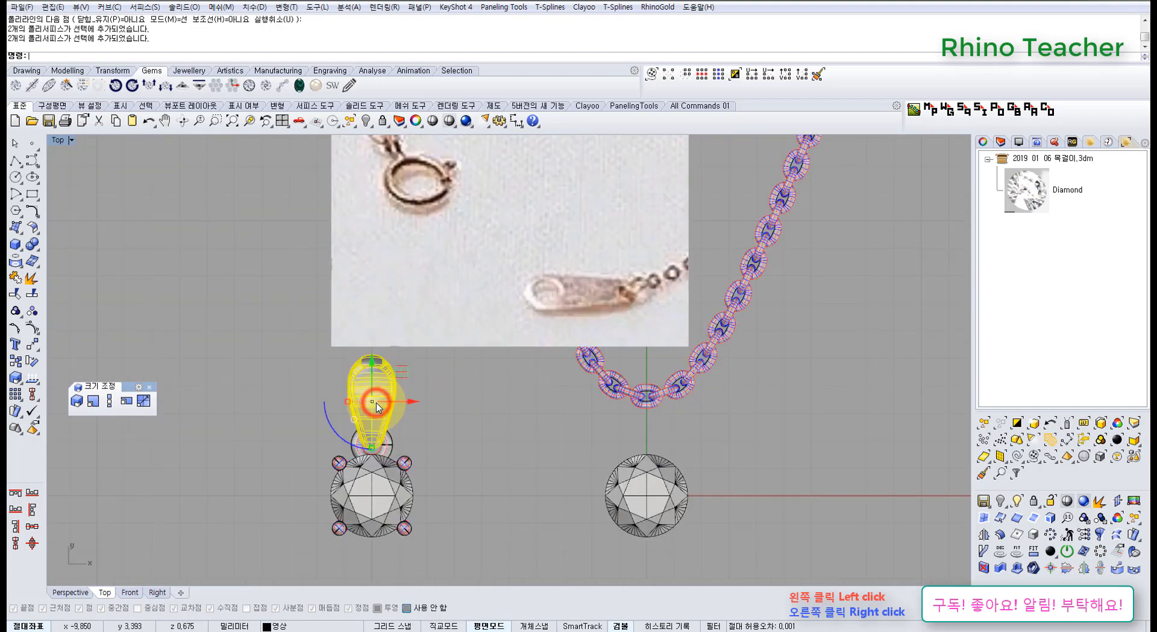
Examine the pendant bail's opening and the chain links in Perspective view.
key("ctrl+F4")
right_click_drag(481, 414, 338, 331)
scroll(341, 261, "down", 4)
scroll(338, 330, "up", 6)
left_click(395, 433)
right_click_drag(379, 402, 374, 359)
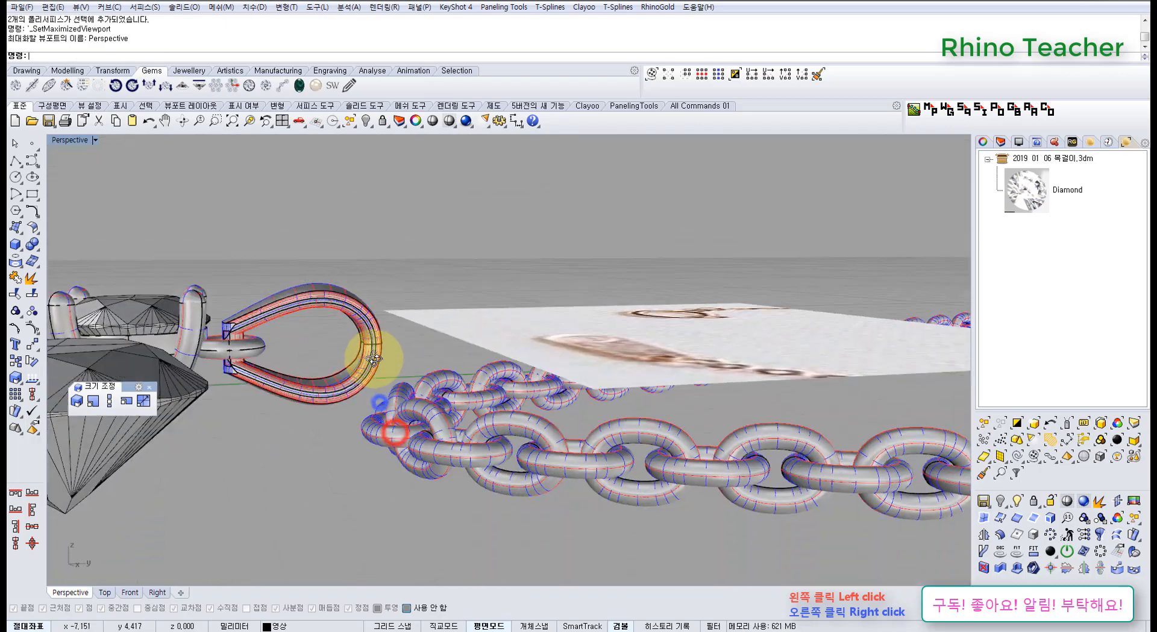
scroll(374, 359, "up", 5)
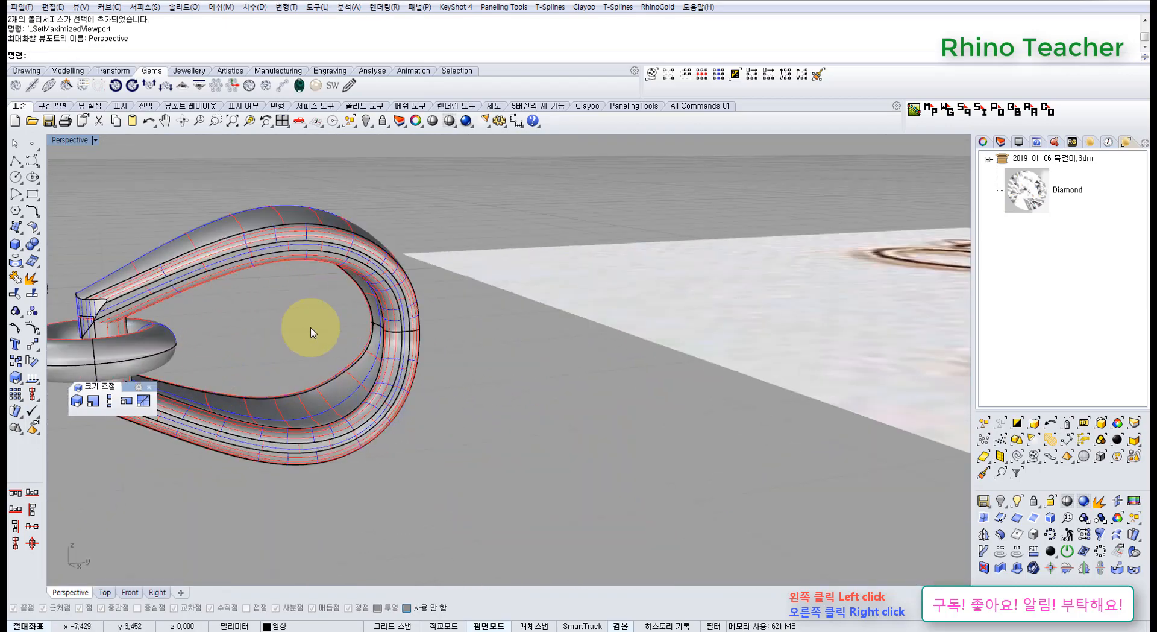
scroll(301, 259, "down", 5)
right_click_drag(299, 258, 476, 400)
scroll(514, 400, "down", 8)
right_click_drag(561, 400, 513, 360, "shift")
right_click_drag(518, 367, 546, 377)
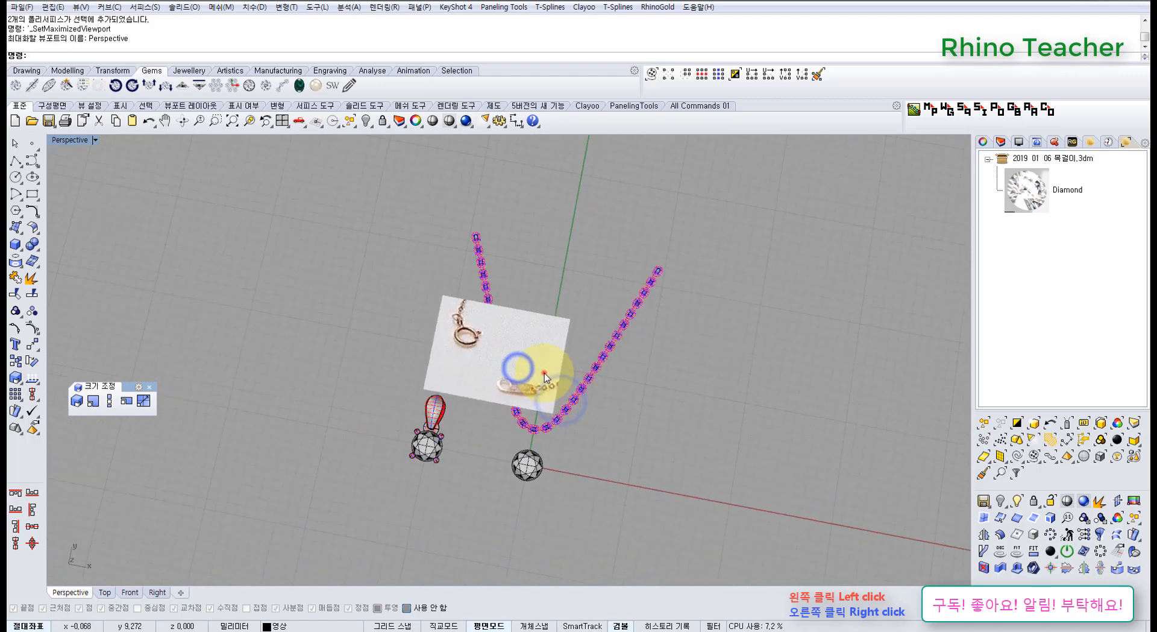
Move the reference picture up between the chain strands and hide it together with the chain.
left_click_drag(534, 332, 611, 262)
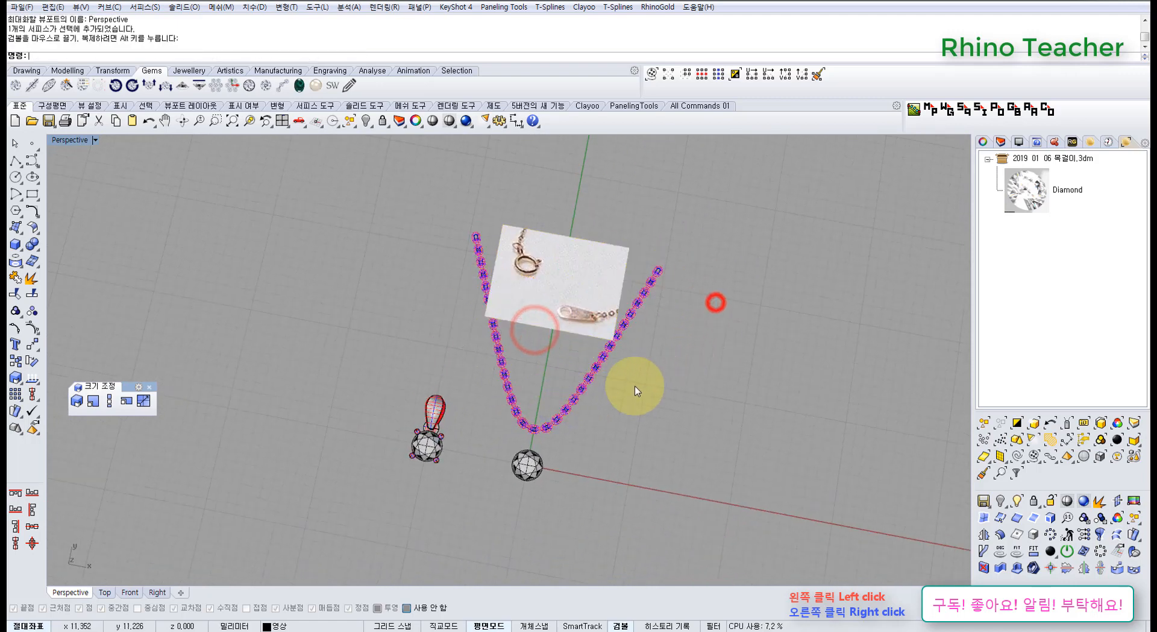
left_click_drag(654, 396, 465, 258)
key("ctrl+h")
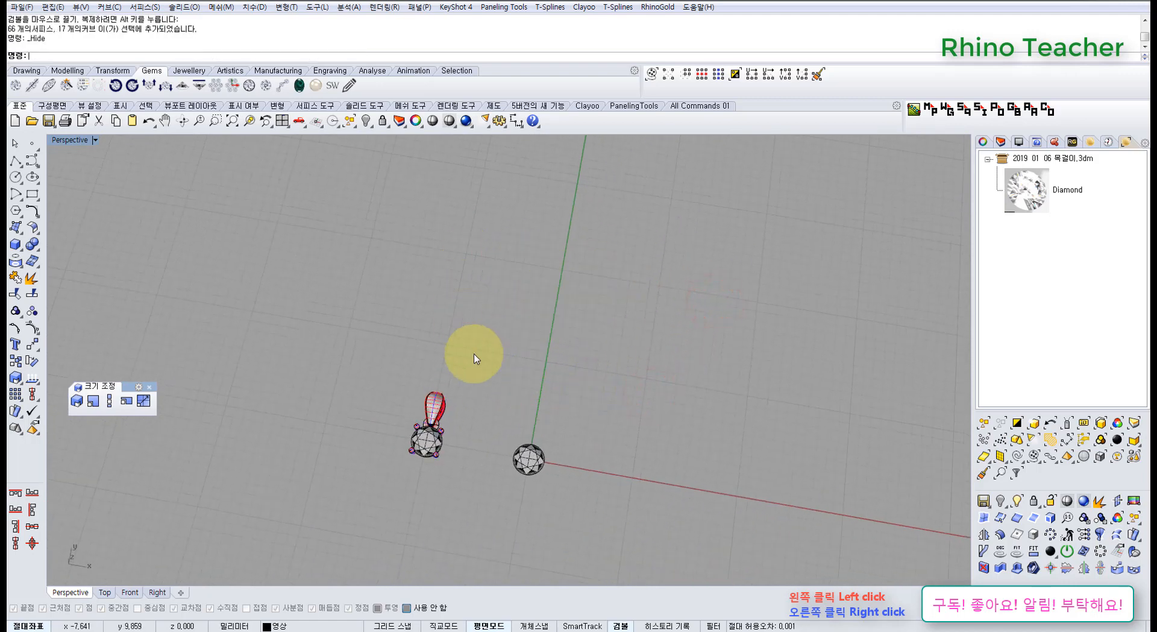
In Top view, draw a rectangle across the right side of the ring joining the bail to the stone setting.
right_click_drag(501, 429, 482, 368)
scroll(395, 363, "up", 12)
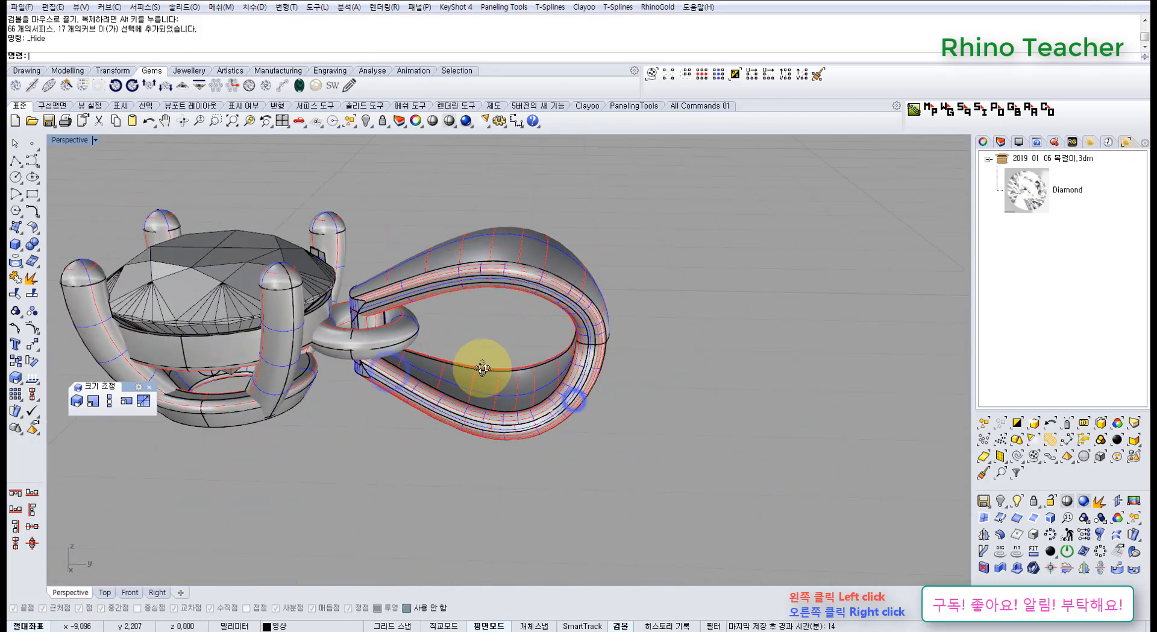
scroll(349, 330, "up", 10)
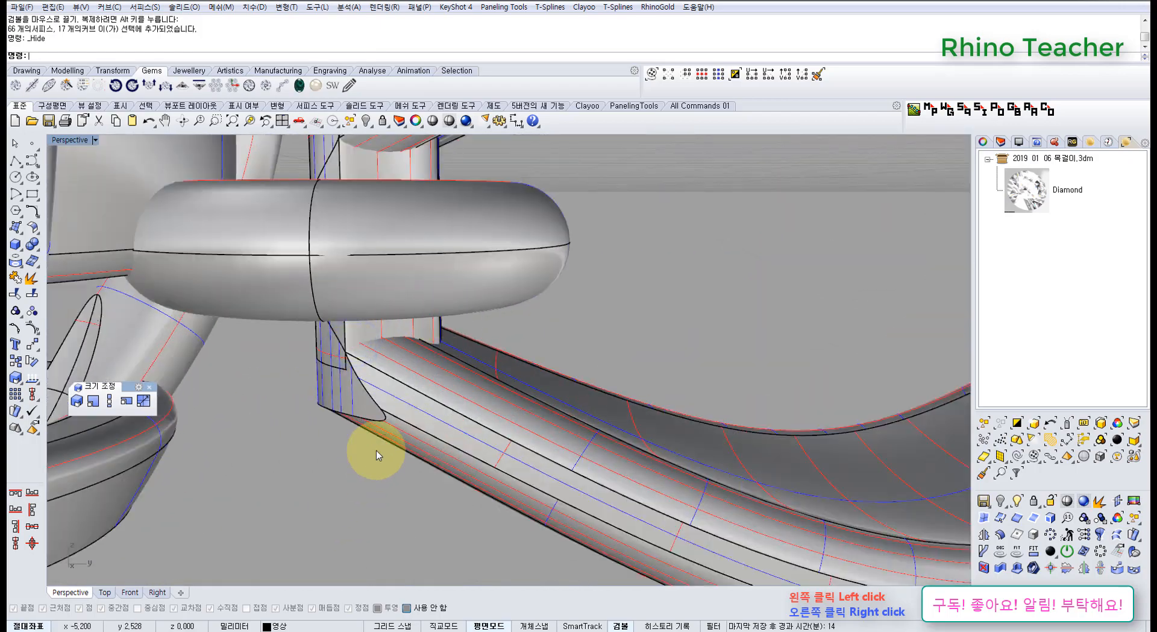
scroll(376, 451, "down", 10)
right_click_drag(426, 297, 464, 393)
left_click(482, 403)
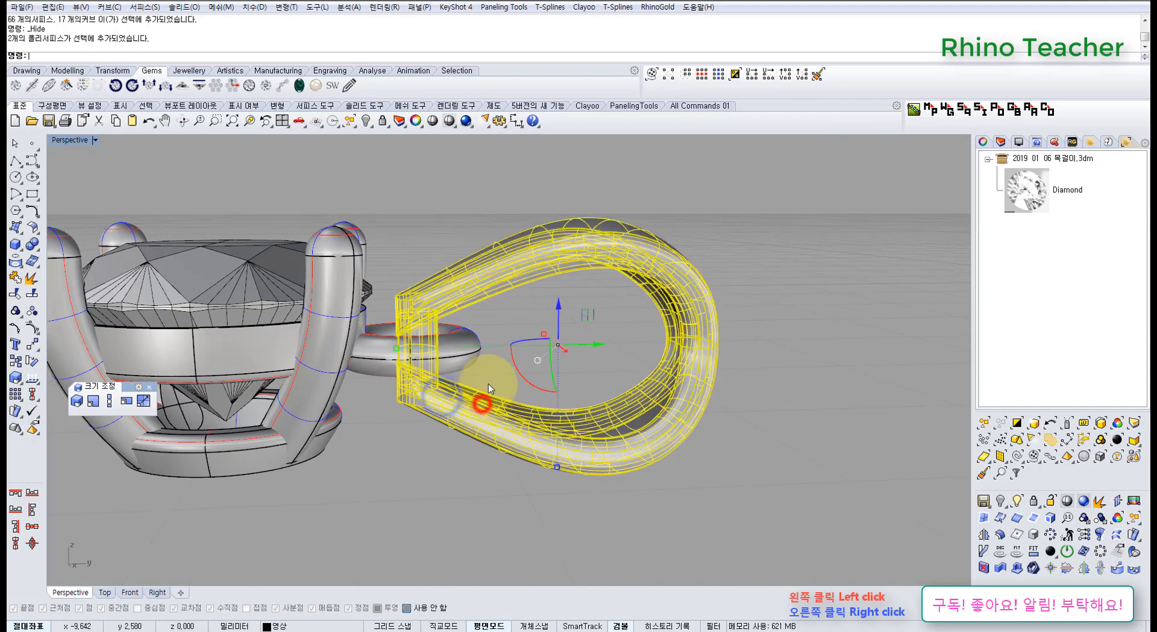
left_click(395, 358)
key("ctrl+F1")
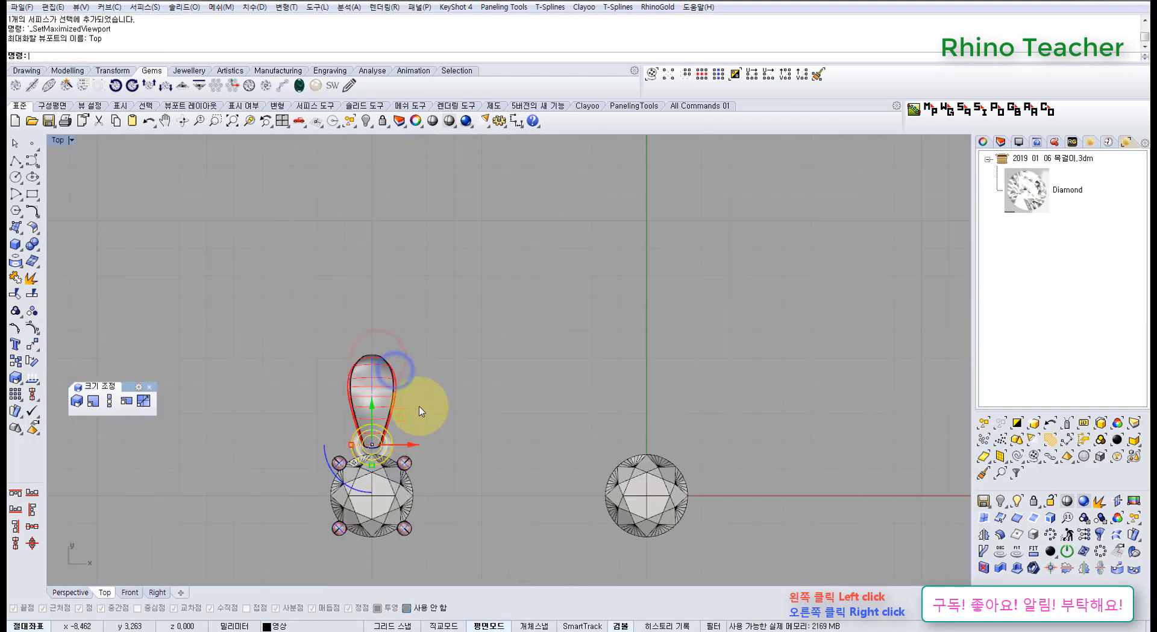
scroll(400, 438, "up", 8)
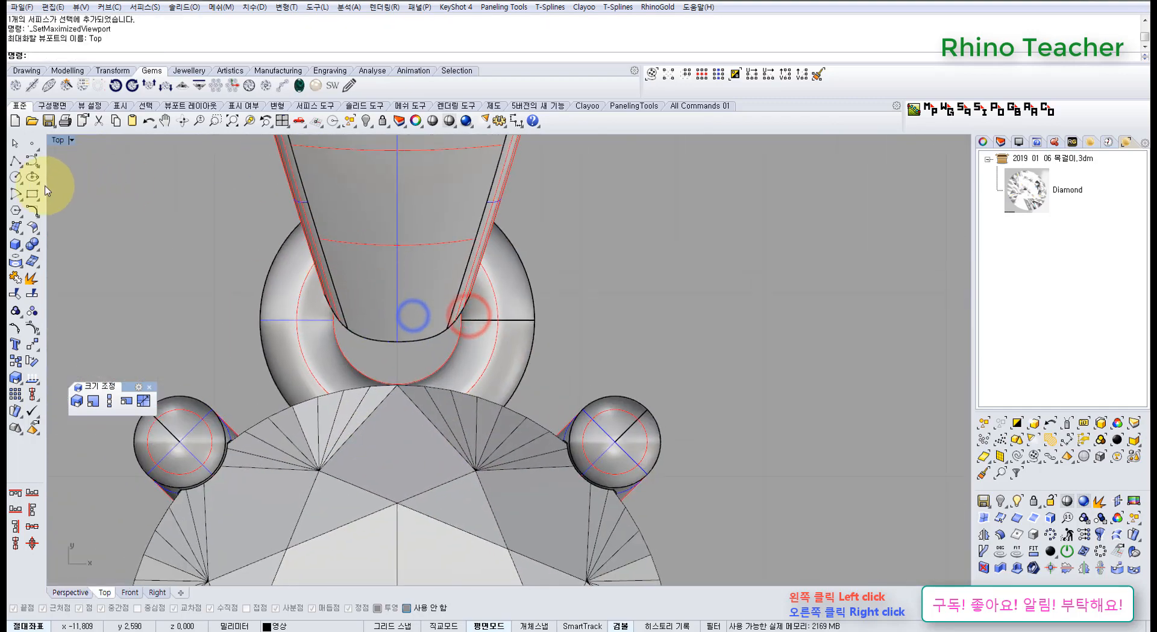
left_click(33, 193)
scroll(449, 359, "up", 3)
left_click(431, 363)
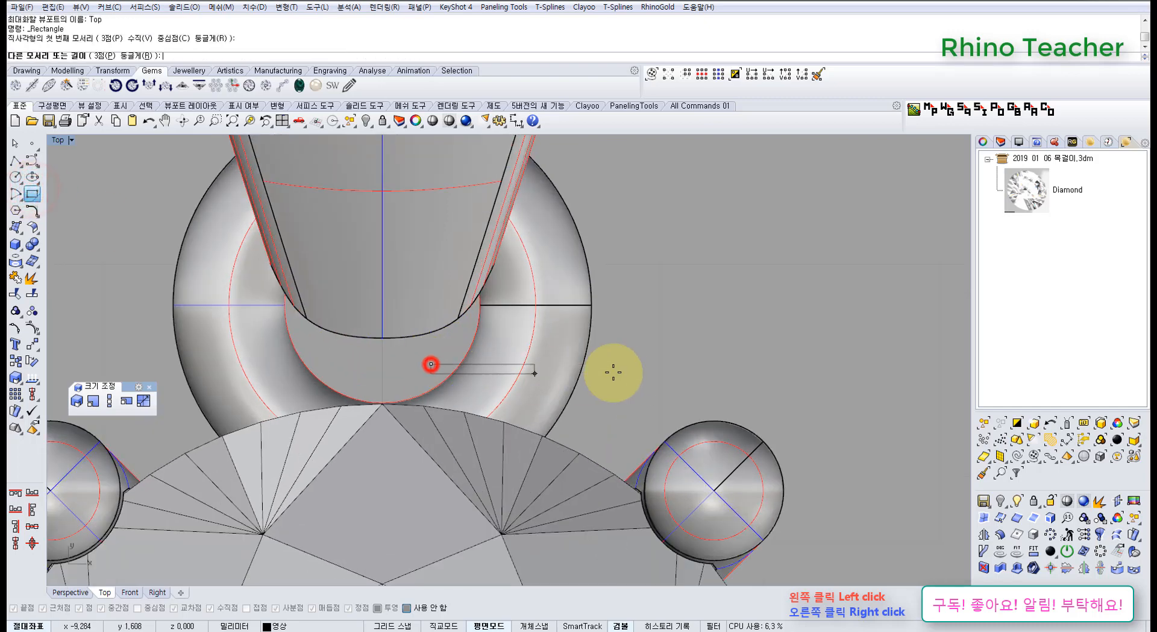
left_click(675, 307)
Split the connecting ring using the rectangle as the cutting object.
left_click(544, 250)
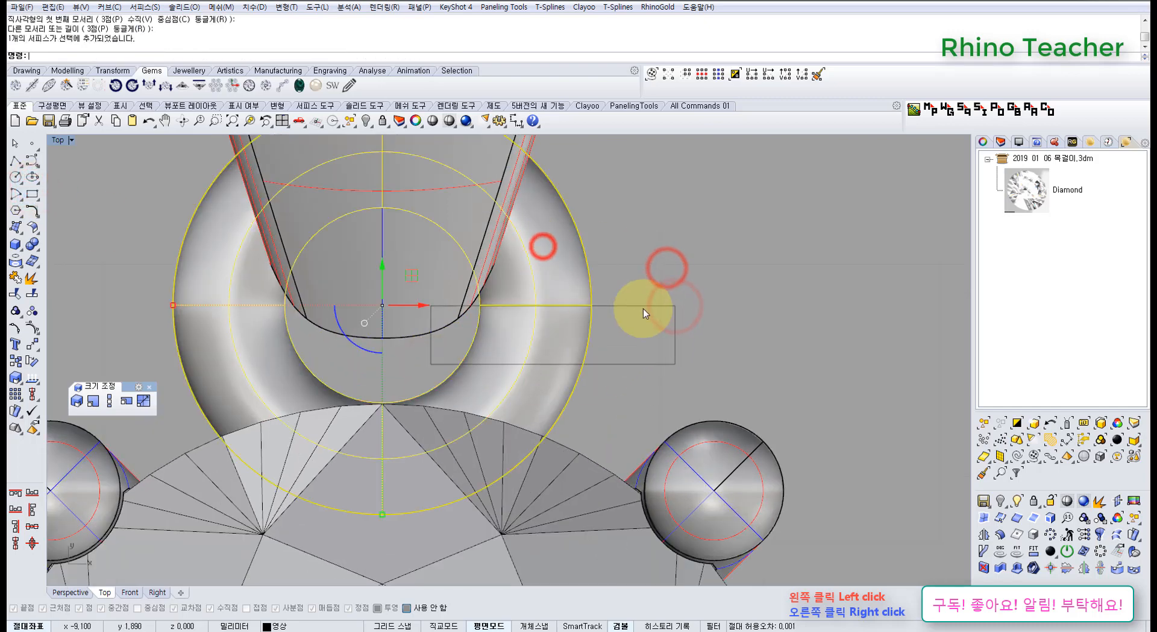
left_click(645, 322)
left_click_drag(595, 330, 601, 285)
left_click(610, 226)
left_click(558, 227)
right_click_drag(572, 248, 551, 315)
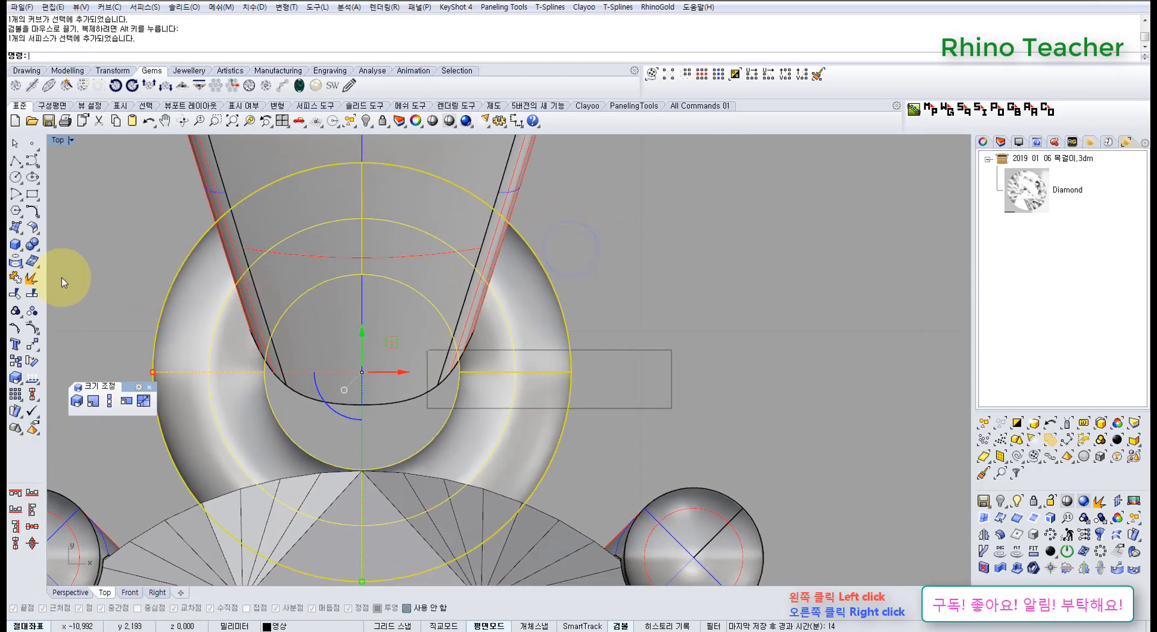
left_click(33, 294)
left_click_drag(690, 320, 542, 374)
right_click(645, 387)
Delete the cutting rectangle and the ring piece inside it to leave a gap in the ring.
left_click(608, 380)
left_click_drag(699, 392, 639, 337, "shift")
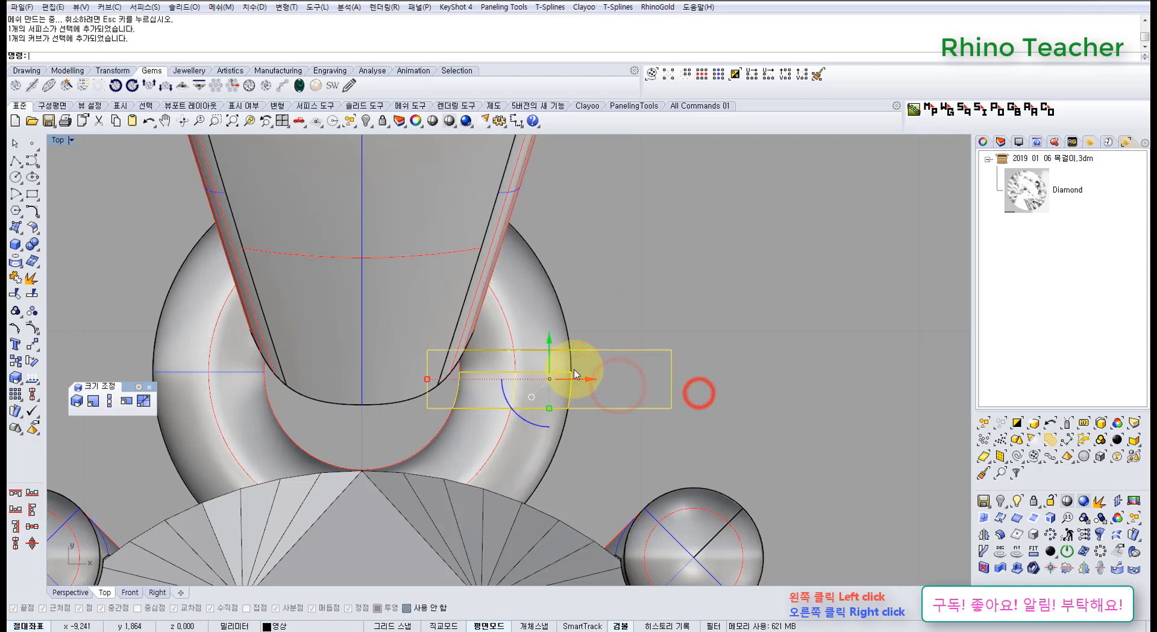
scroll(575, 369, "up", 6)
key("Delete")
left_click(559, 362)
key("Delete")
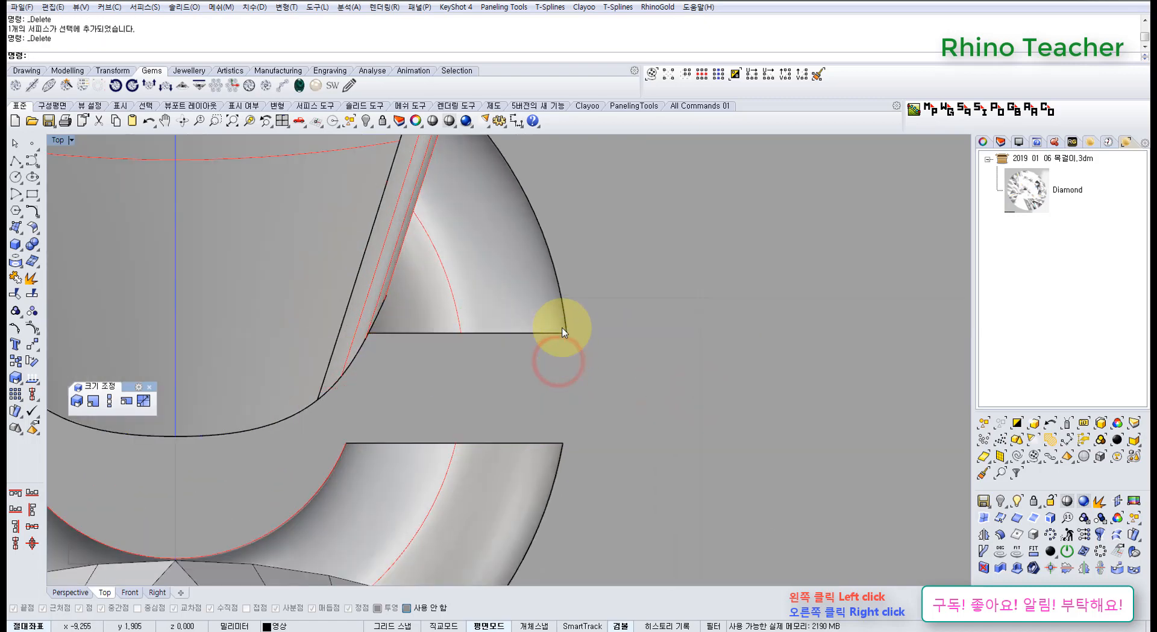
Cap both open ends of the cut connecting ring and switch to Perspective view.
left_click(550, 311)
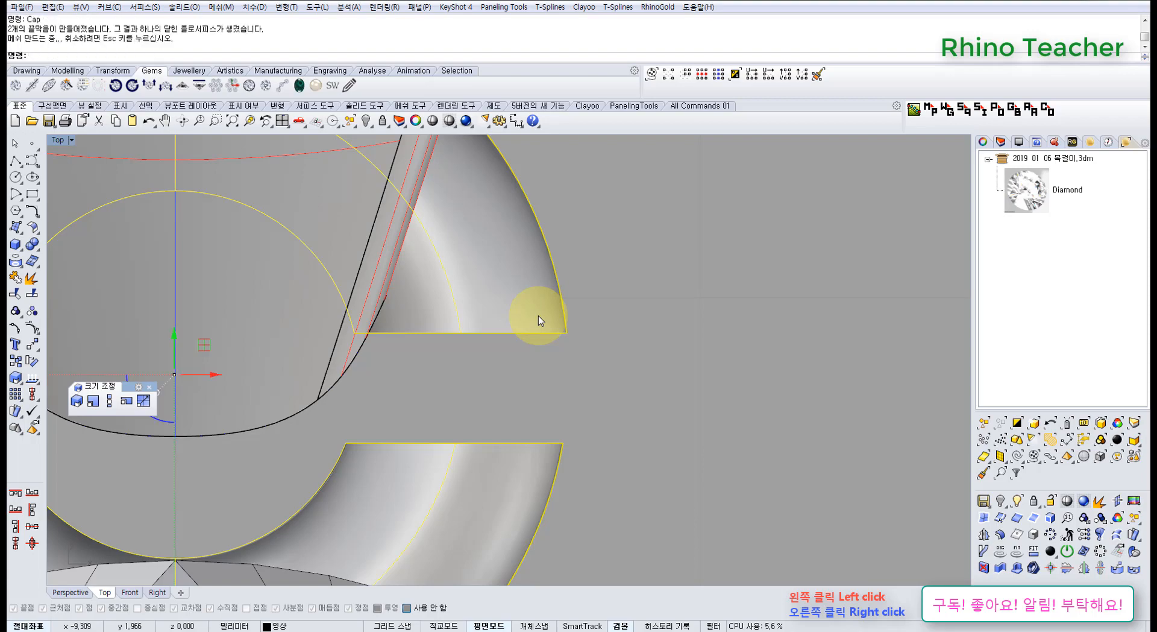
key("ctrl+F3")
key("ctrl+F4")
left_click(541, 334)
Examine the gap in the connecting ring and how the bail sits around it in Perspective view.
scroll(408, 405, "up", 7)
right_click_drag(401, 382, 416, 326)
left_click(425, 269)
right_click_drag(427, 261, 405, 412)
scroll(405, 380, "down", 5)
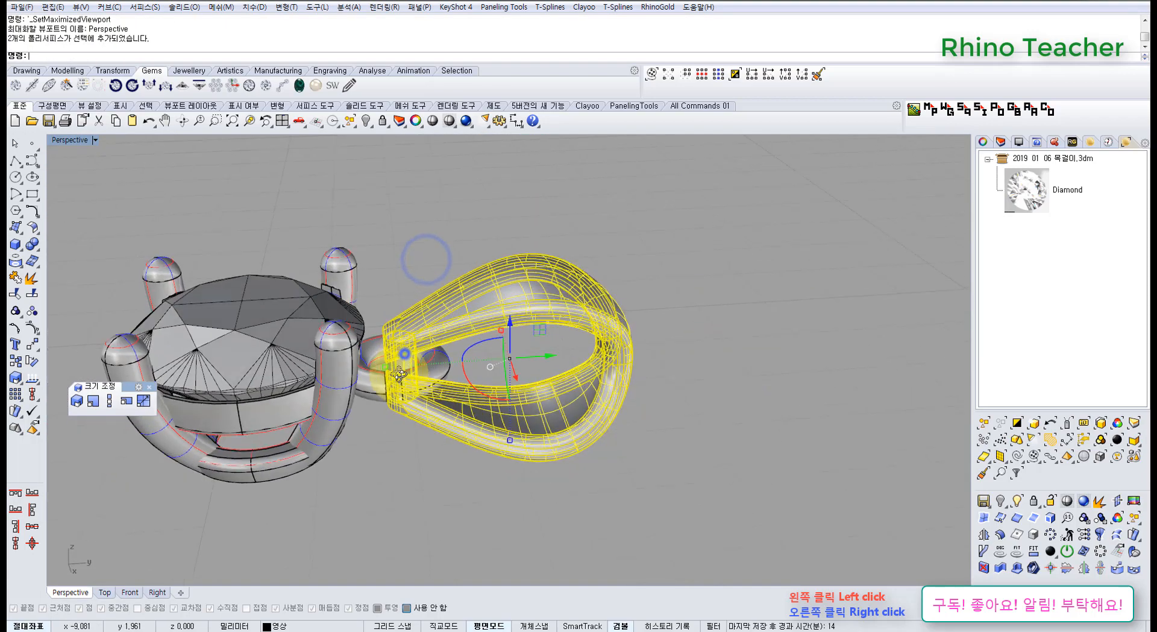
scroll(385, 411, "up", 9)
right_click_drag(405, 352, 380, 456)
left_click(372, 480)
scroll(382, 449, "down", 8)
right_click_drag(380, 455, 460, 382, "shift")
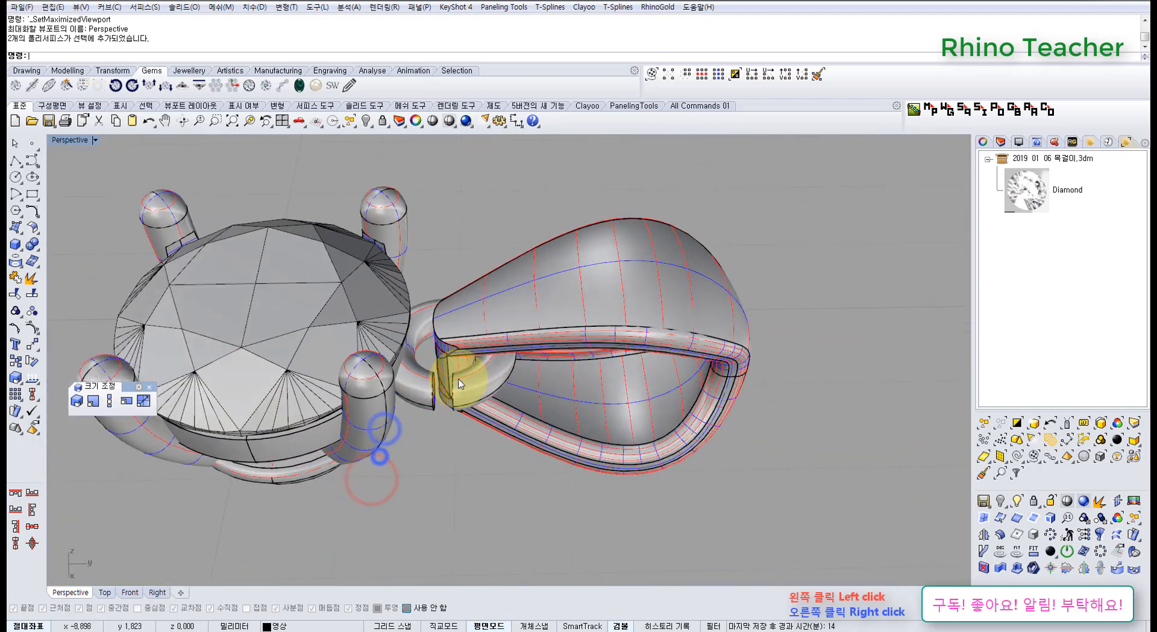
scroll(438, 374, "up", 8)
right_click_drag(500, 300, 553, 333)
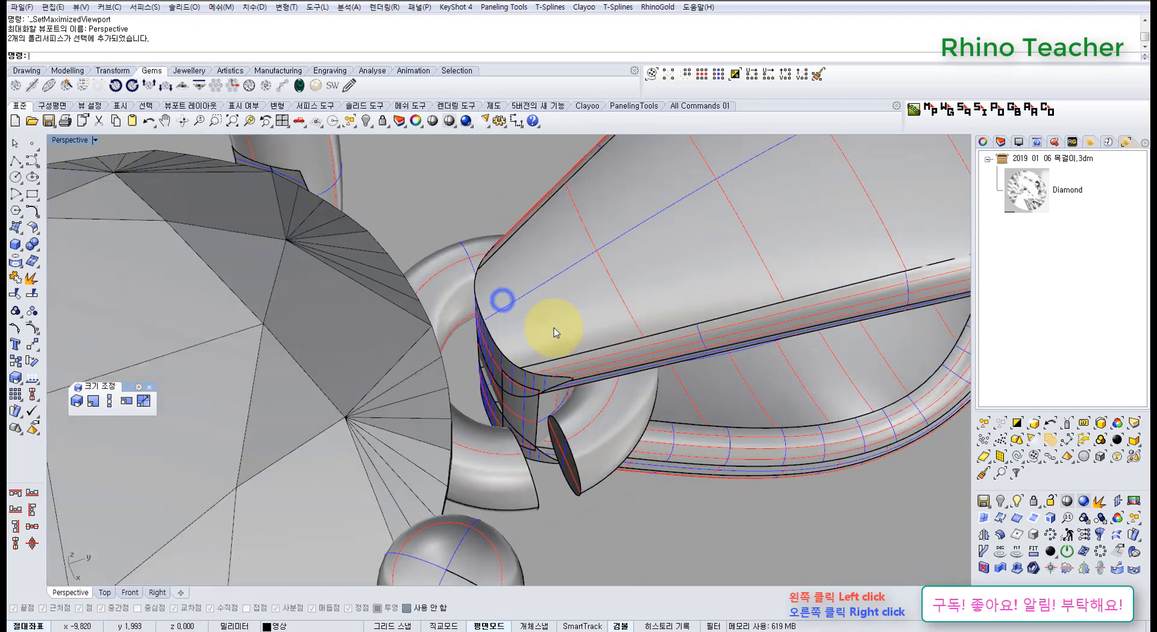
Inspect the cut faces of the connecting ring and their clearance to the tip of the bail.
scroll(555, 334, "down", 7)
left_click(606, 303)
scroll(589, 364, "up", 8)
left_click(564, 509)
left_click(564, 469)
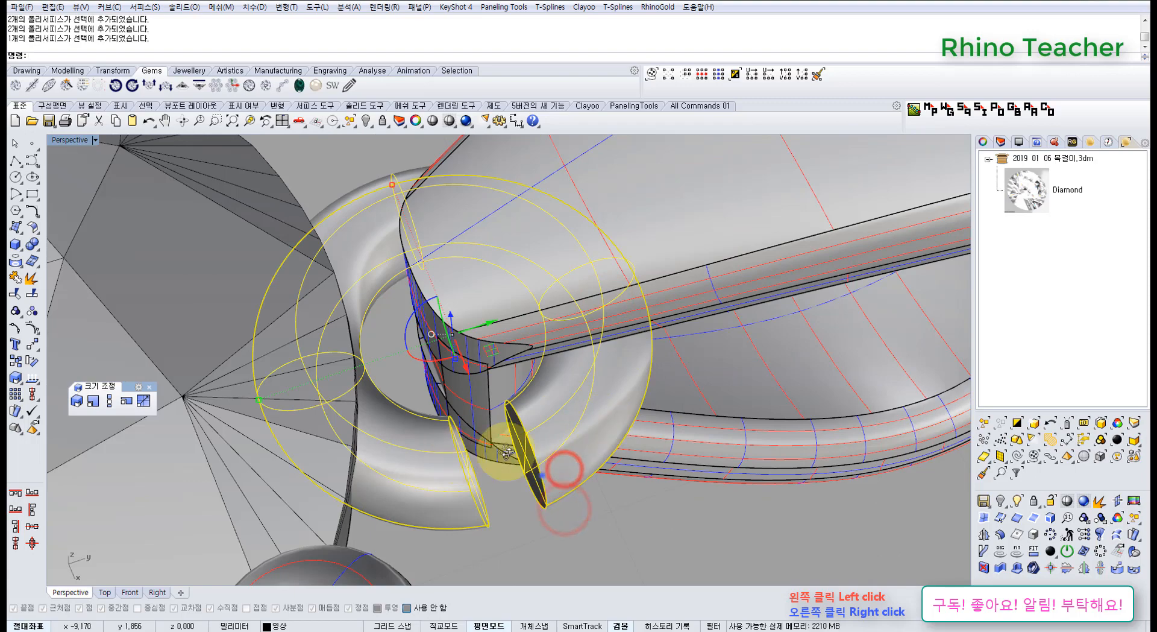
right_click_drag(541, 475, 482, 436)
scroll(356, 274, "down", 8)
right_click_drag(354, 271, 516, 356)
Try rotating the cut ring clockwise in Top view so its gap points toward the diamond.
key("ctrl+F1")
scroll(405, 386, "down", 4)
scroll(437, 374, "down", 8)
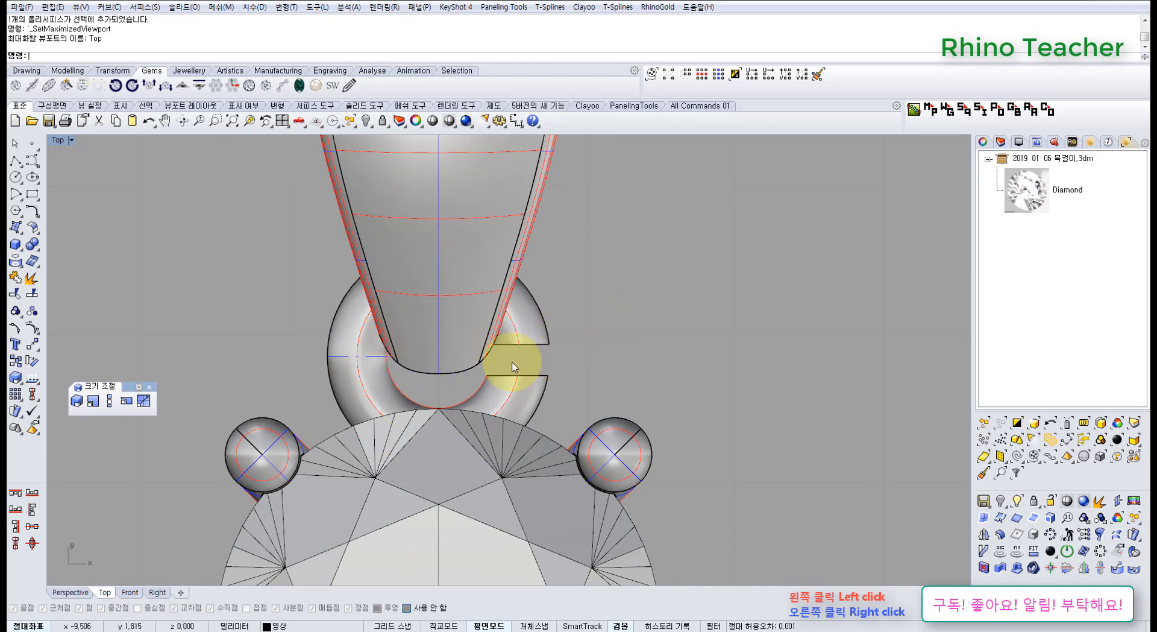
left_click(523, 340)
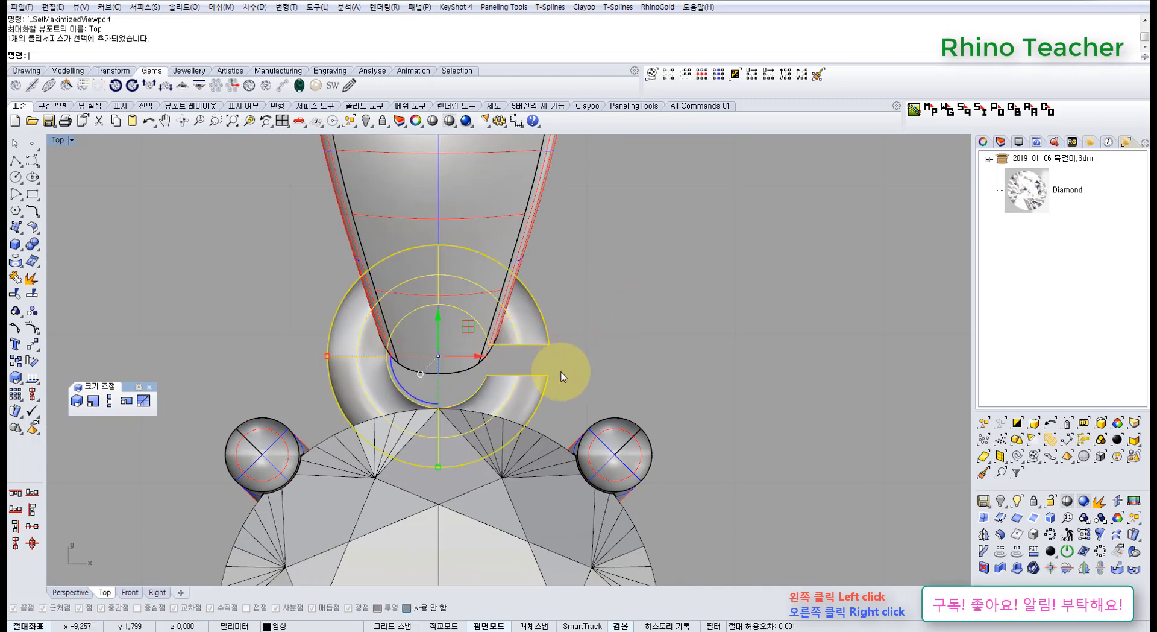
left_click_drag(416, 401, 400, 387)
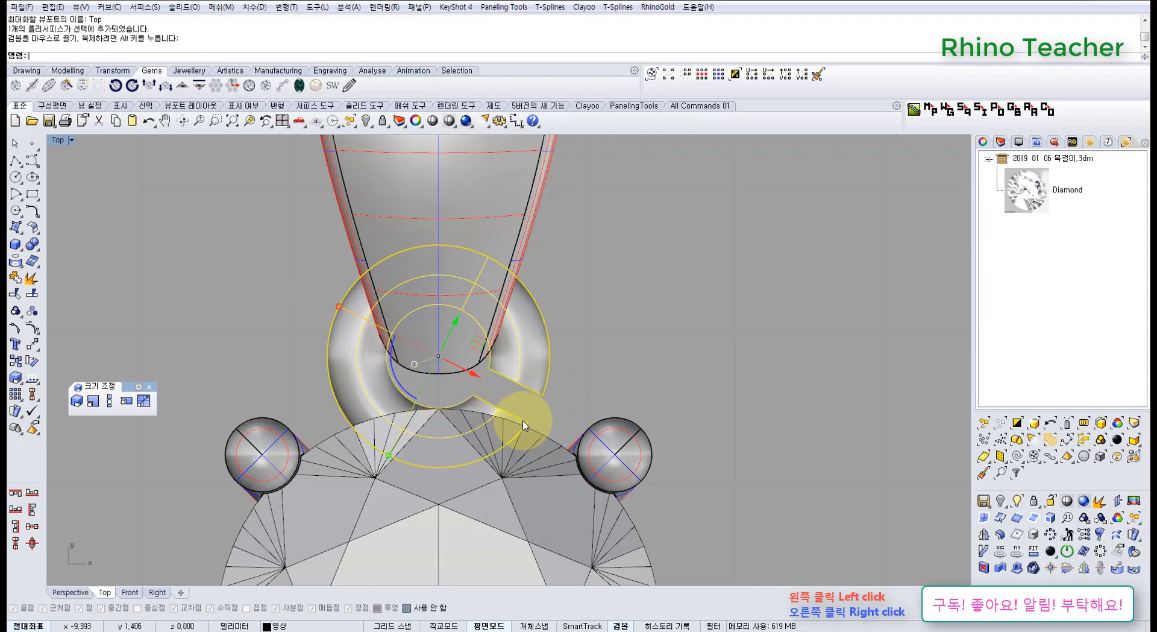
scroll(492, 404, "up", 3)
Undo the ring's rotation, capping and splitting to restore the closed connecting ring.
key("ctrl+z")
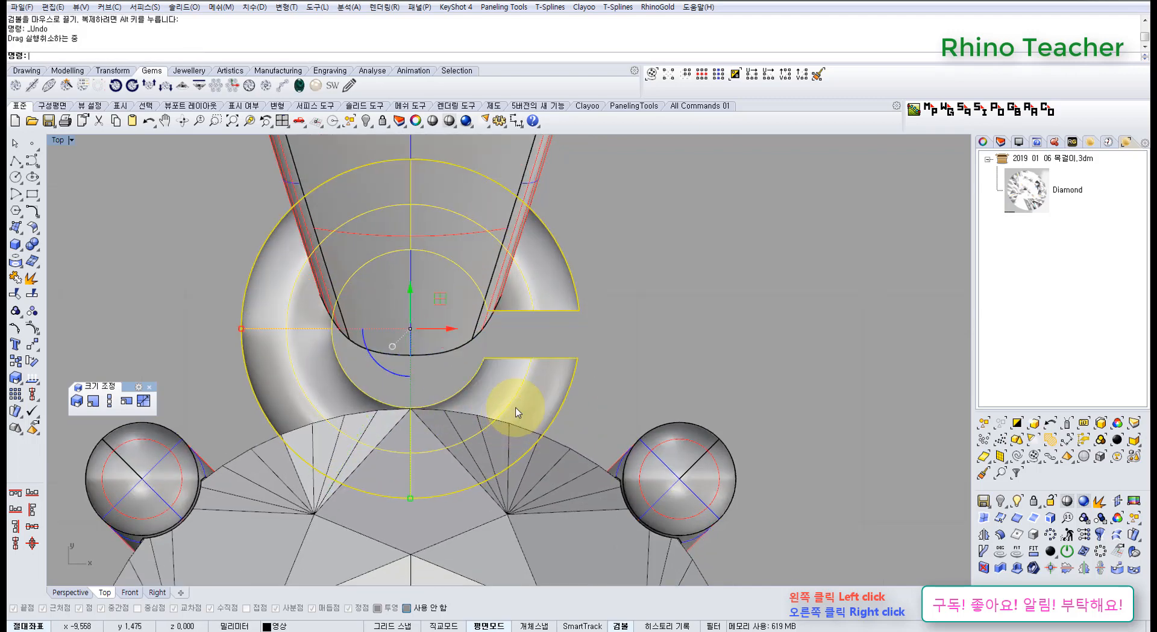
scroll(518, 392, "down", 5)
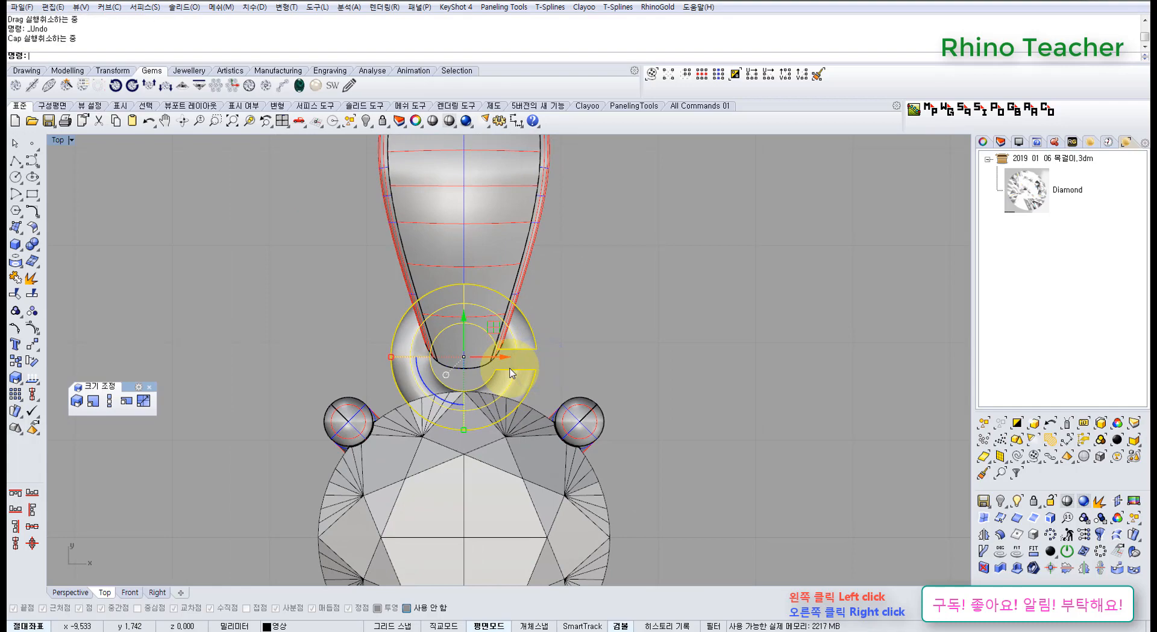
left_click(499, 271)
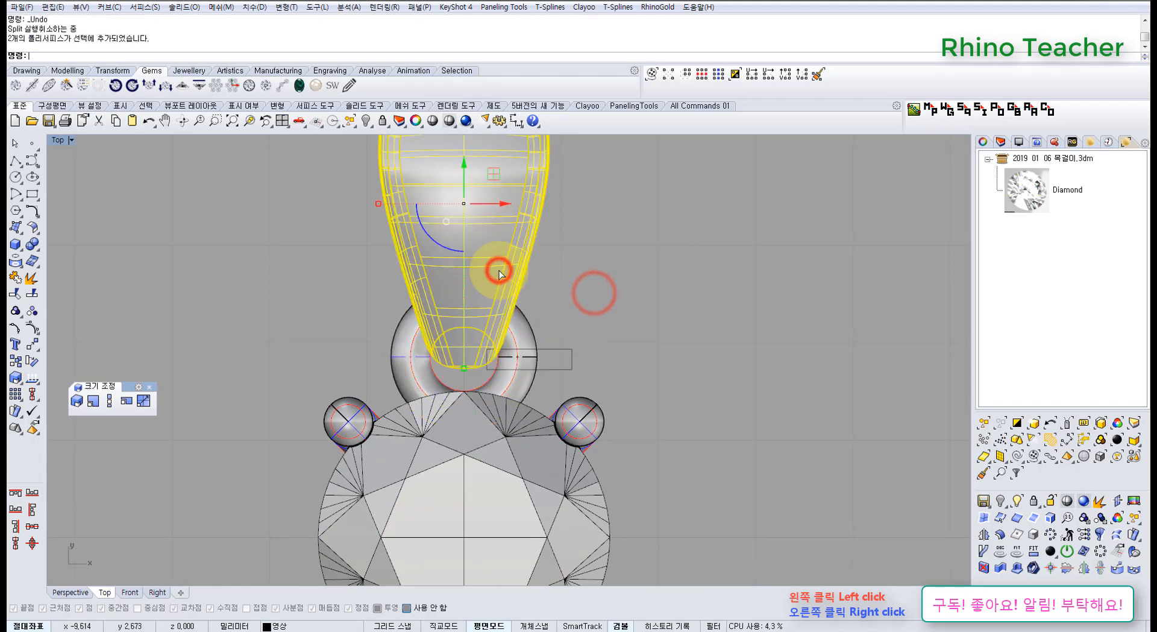
Delete the leftover cutting rectangle beside the connecting ring, working in Perspective view.
key("ctrl+F4")
right_click_drag(512, 385, 428, 267)
left_click(444, 379)
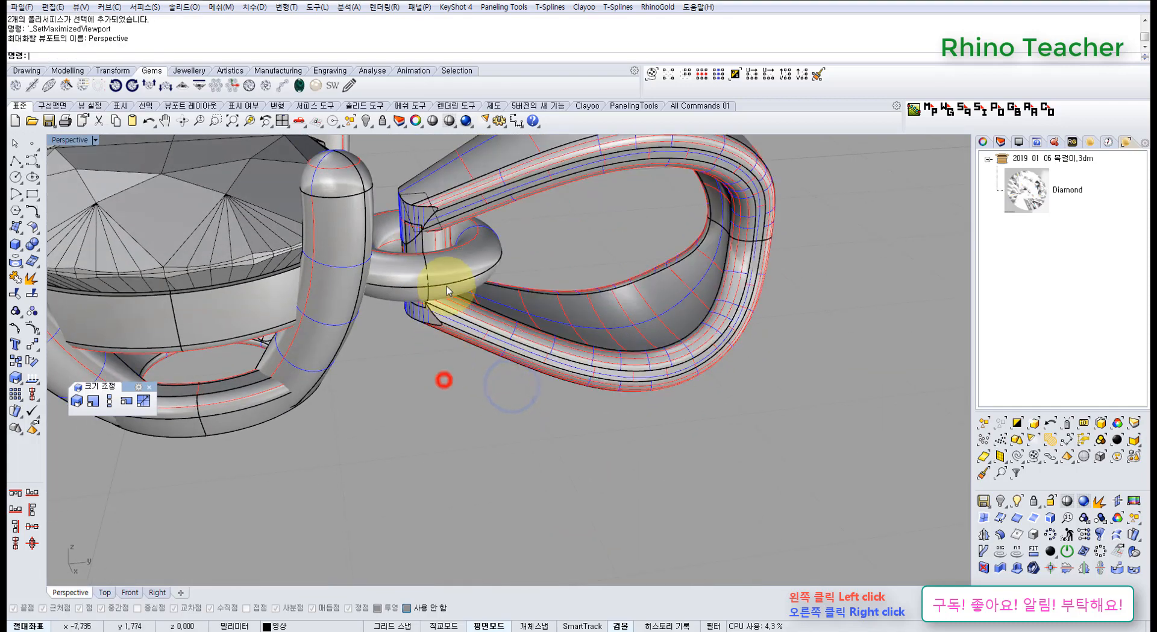
scroll(459, 260, "up", 7)
scroll(464, 376, "down", 3)
mouse_move(463, 356)
right_mouse_down()
mouse_move(444, 327)
mouse_move(447, 345)
right_mouse_up()
scroll(438, 323, "down", 6)
scroll(397, 273, "up", 5)
right_click_drag(414, 274, 355, 440)
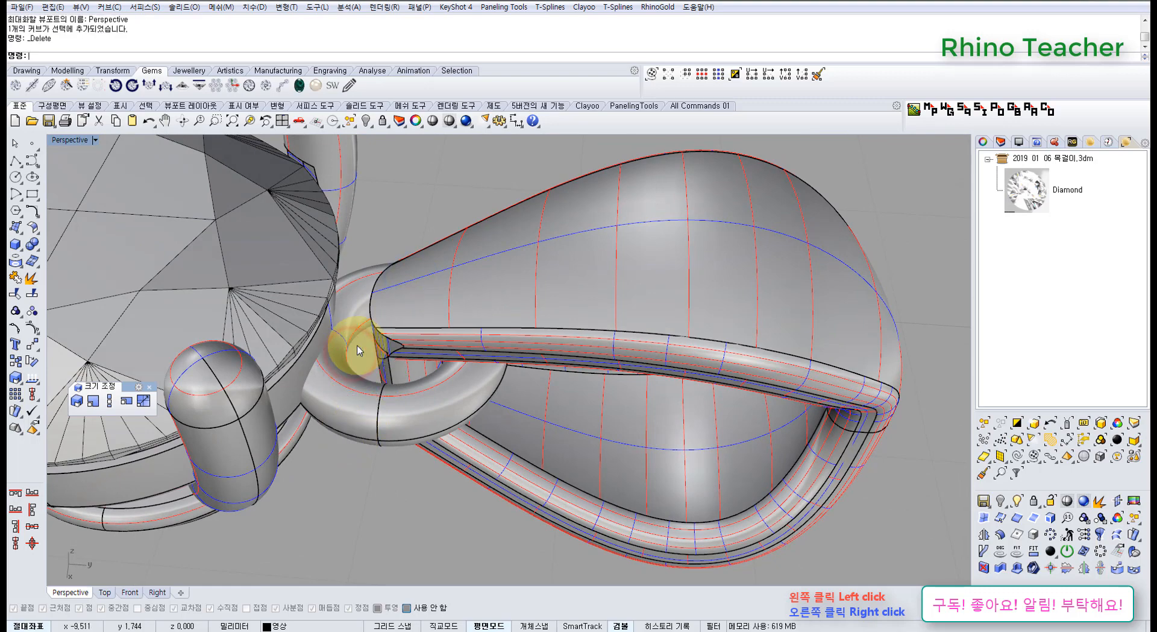
Examine how the closed ring links the bail to the stone setting from several angles.
scroll(360, 349, "down", 7)
right_click_drag(385, 339, 418, 301)
scroll(416, 271, "up", 5)
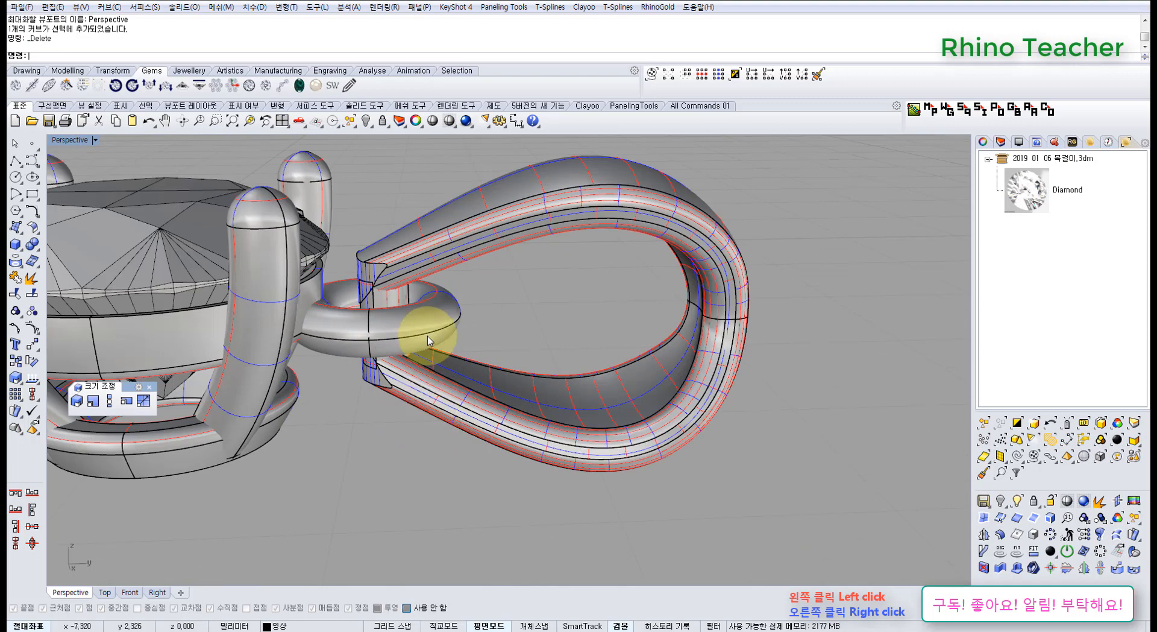
scroll(428, 335, "down", 5)
mouse_move(434, 306)
right_mouse_down()
mouse_move(482, 376)
mouse_move(614, 458)
mouse_move(545, 356)
mouse_move(594, 302)
mouse_move(597, 275)
mouse_move(514, 256)
mouse_move(460, 276)
mouse_move(469, 297)
right_mouse_up()
scroll(615, 458, "down", 6)
scroll(496, 321, "up", 6)
left_click(553, 293)
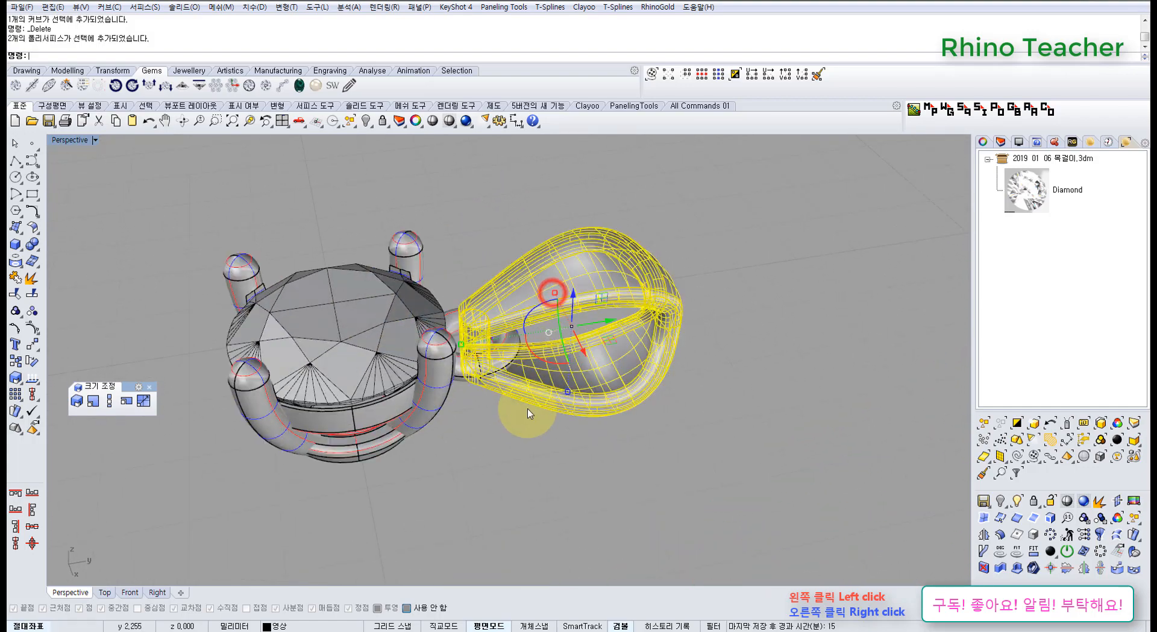
right_click_drag(521, 355, 507, 397)
left_click(495, 438)
scroll(477, 382, "up", 7)
left_click(478, 382)
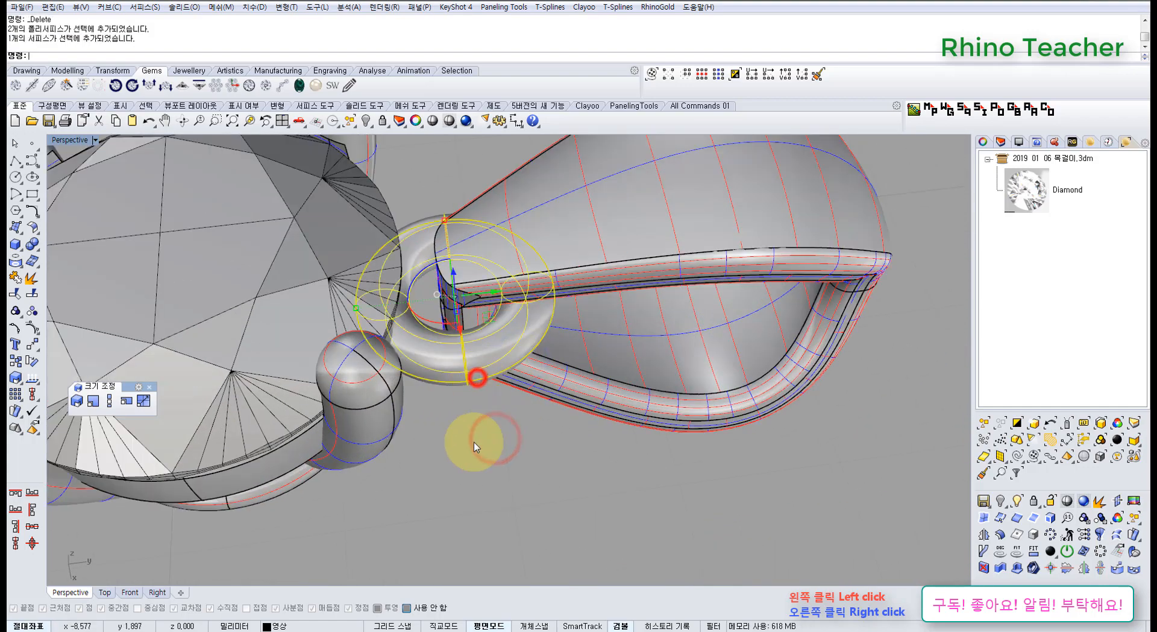
scroll(474, 386, "down", 10)
right_click_drag(507, 327, 552, 361)
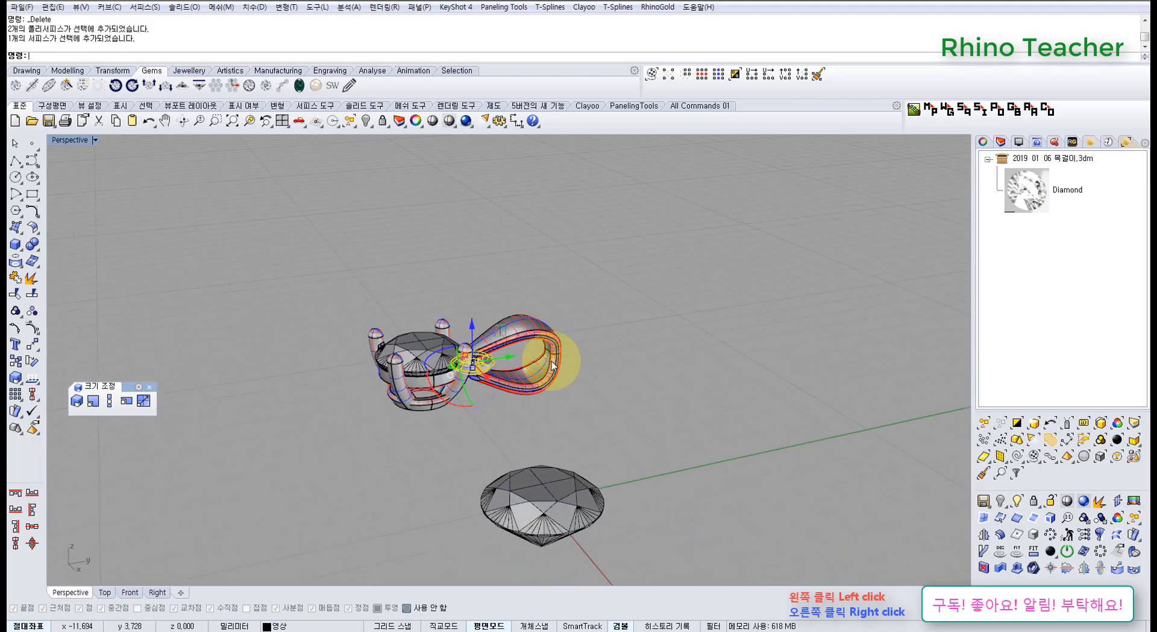
Check the whole pendant in Perspective view, focusing on where the connecting ring meets the prongs and bail.
left_click(626, 396)
scroll(522, 350, "up", 8)
right_click_drag(480, 342, 457, 360)
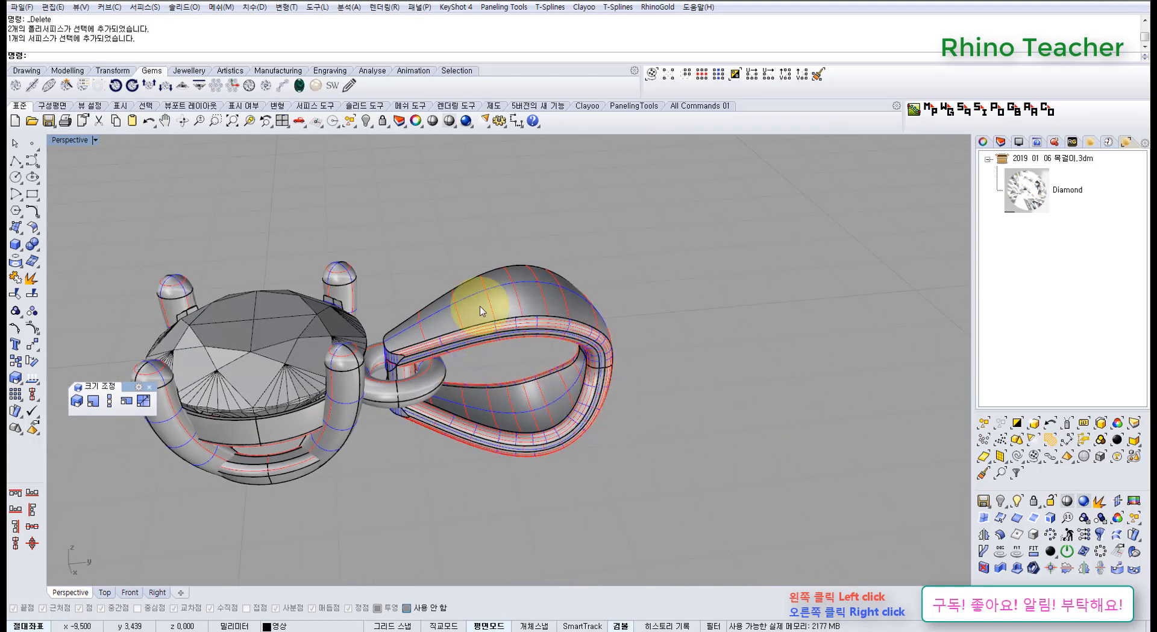
right_click_drag(627, 321, 504, 305)
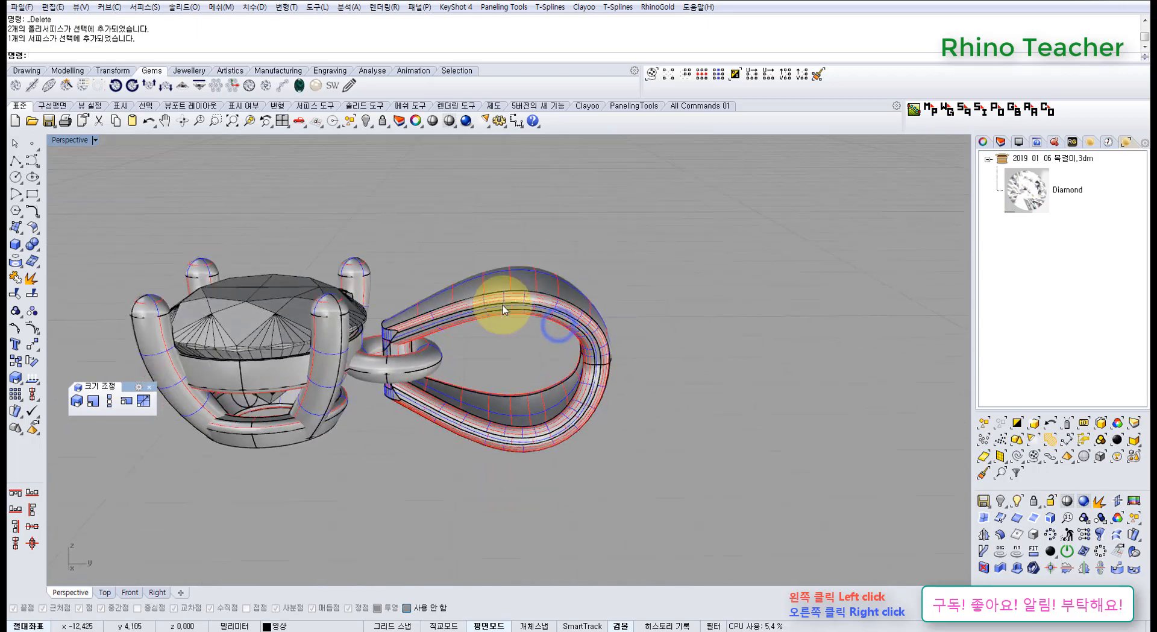
scroll(422, 326, "up", 5)
left_click(411, 372)
scroll(411, 372, "down", 5)
right_click_drag(414, 387, 422, 320)
scroll(338, 435, "up", 6)
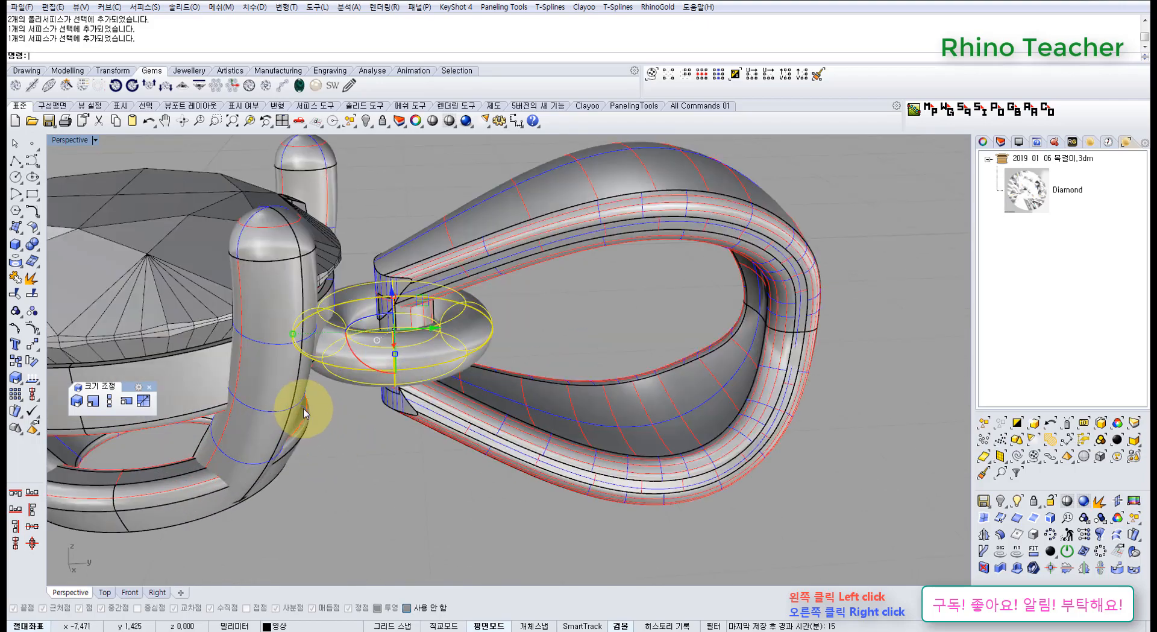
scroll(306, 407, "down", 4)
right_click_drag(310, 401, 470, 403)
left_click(466, 407)
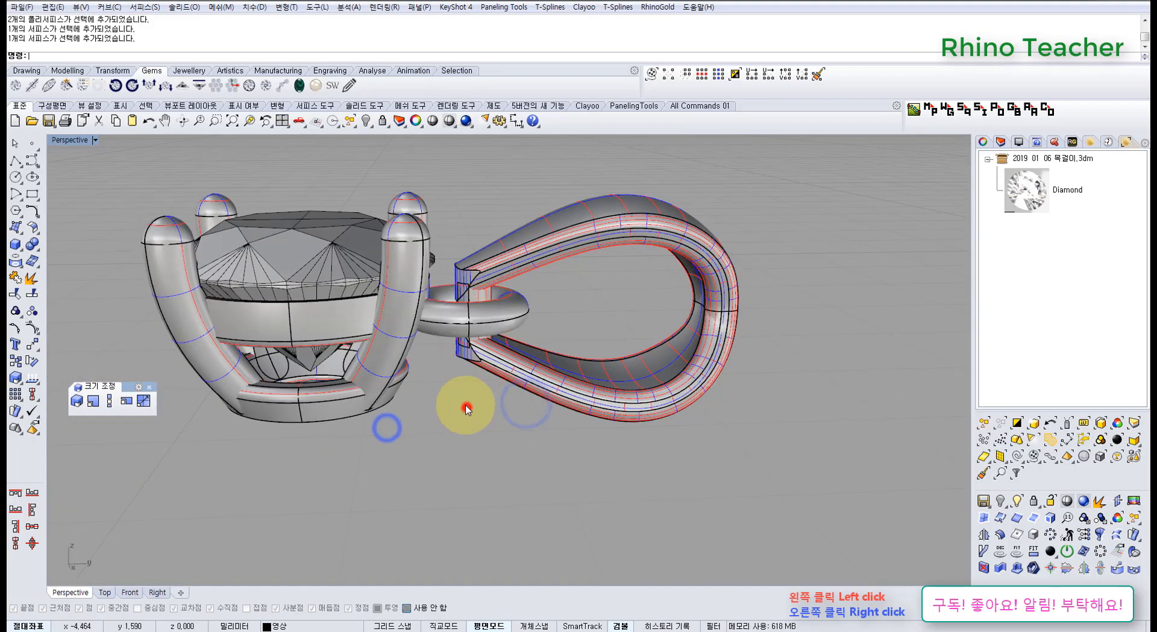
right_click_drag(444, 338, 435, 378)
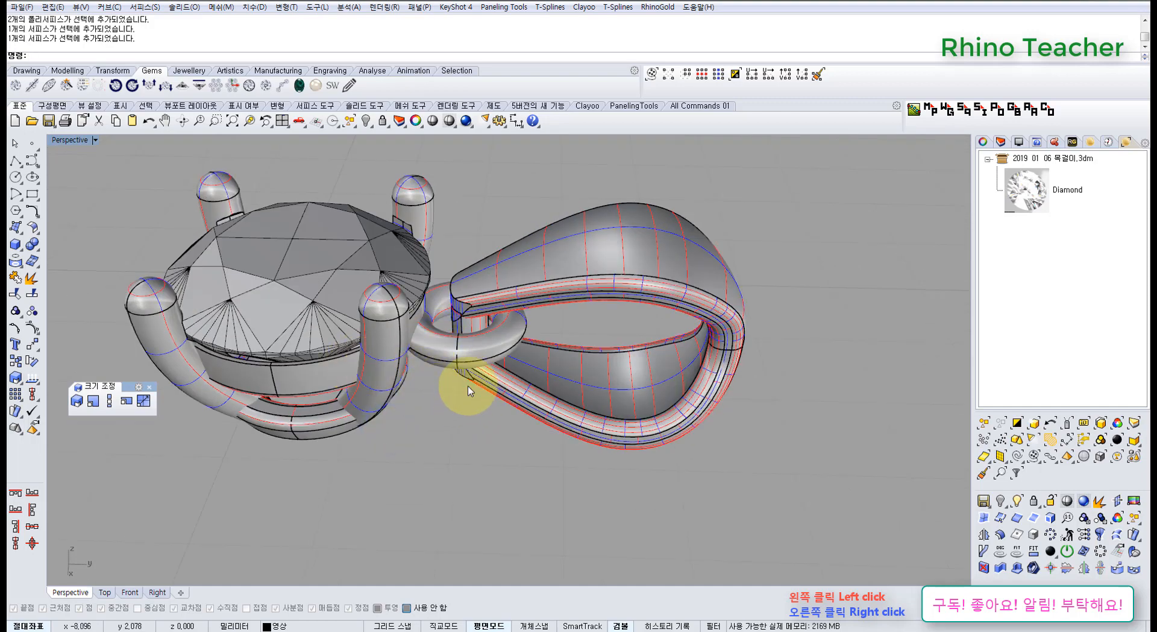
scroll(470, 390, "down", 6)
mouse_move(470, 389)
right_mouse_down()
mouse_move(465, 352)
mouse_move(465, 375)
right_mouse_up()
scroll(458, 369, "up", 6)
left_click(398, 395, "shift")
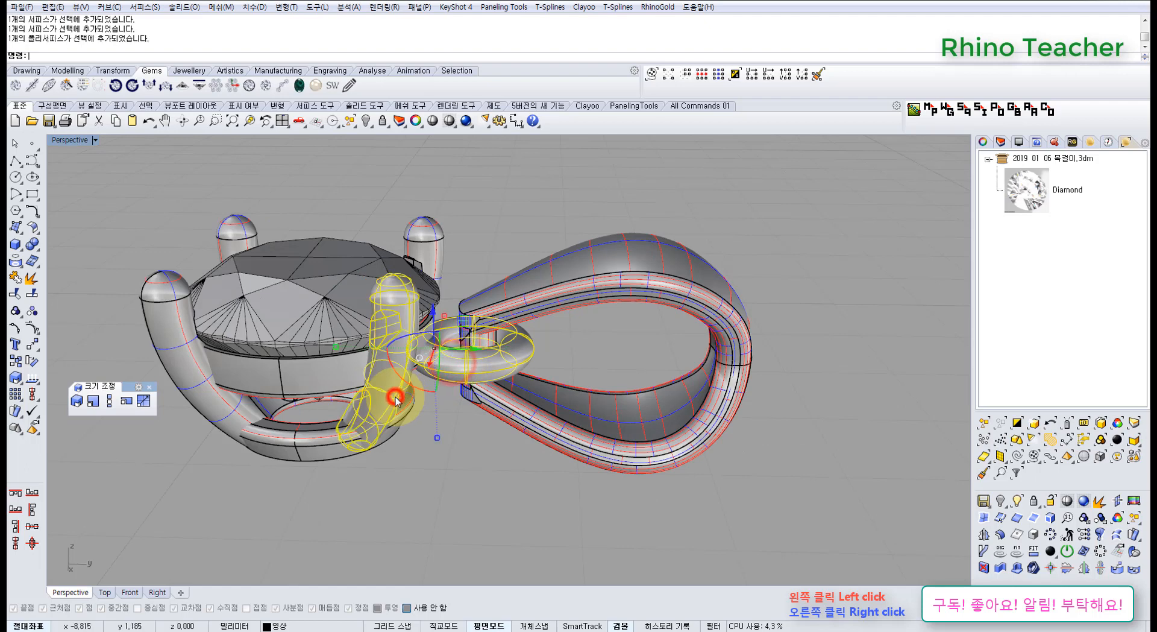
scroll(397, 395, "down", 5)
left_click(416, 457)
scroll(399, 395, "down", 5)
Hide the complete pendant in Top view, keeping only the loose diamond at the origin.
right_click_drag(399, 395, 515, 493)
key("ctrl+F1")
scroll(533, 461, "down", 12)
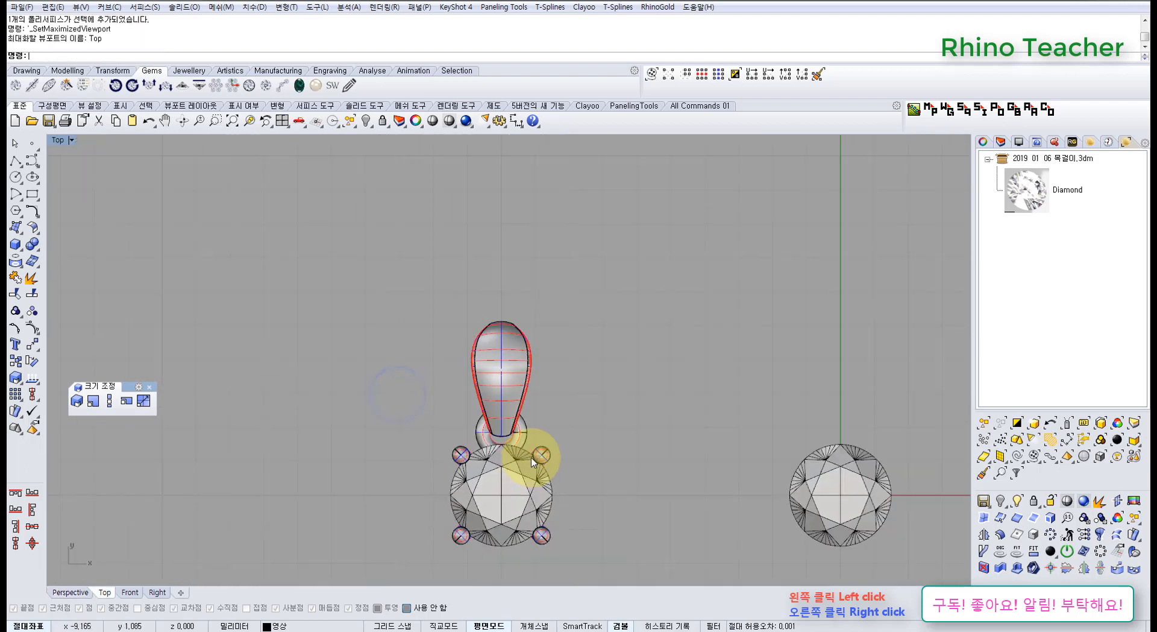
right_click_drag(562, 451, 551, 291)
left_click_drag(436, 487, 428, 495)
right_click_drag(555, 369, 414, 394)
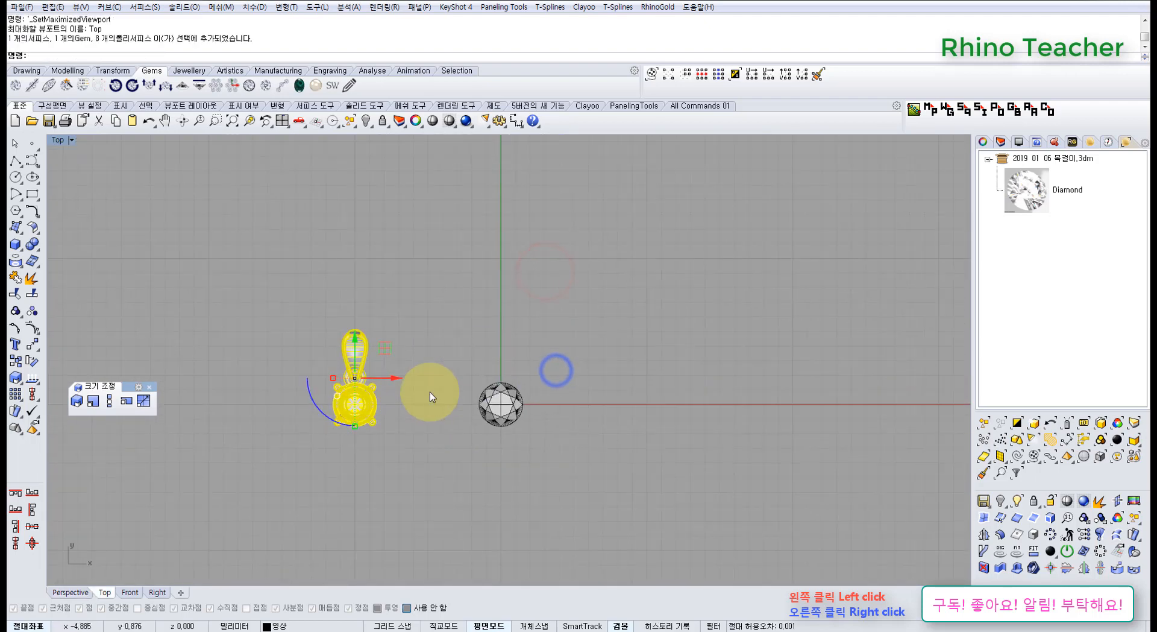
key("ctrl+h")
Switch to Front view and frame the loose diamond in profile.
scroll(489, 390, "up", 10)
left_click(530, 435)
key("ctrl+F2")
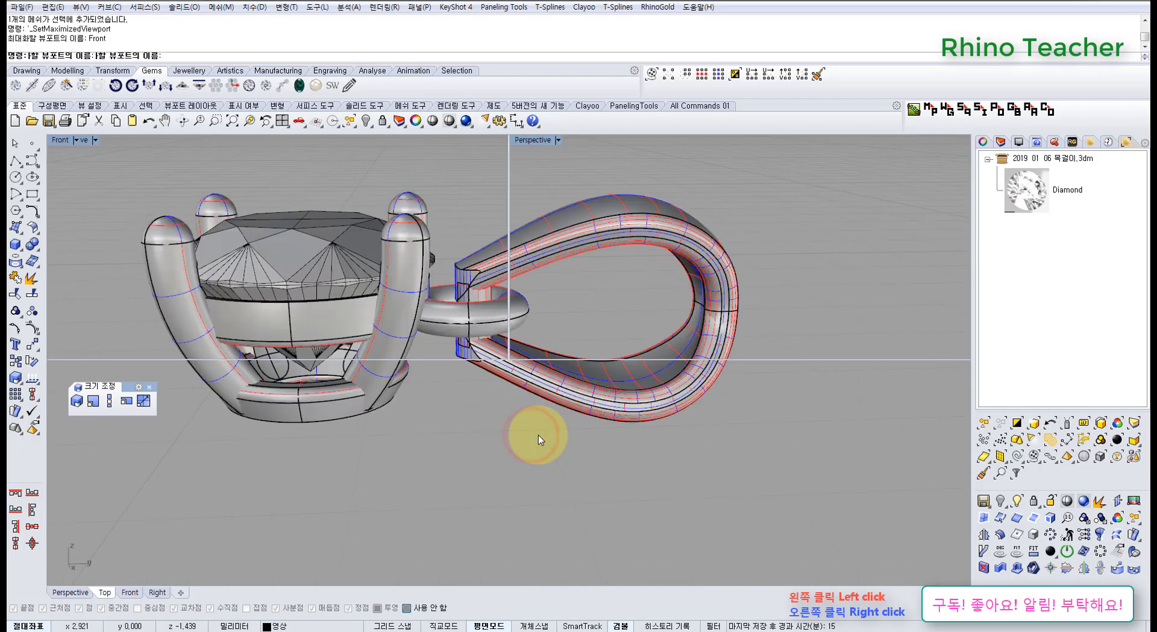
right_click_drag(518, 437, 569, 384)
scroll(467, 331, "up", 8)
scroll(468, 336, "down", 4)
right_click_drag(486, 343, 503, 328)
left_click(627, 405)
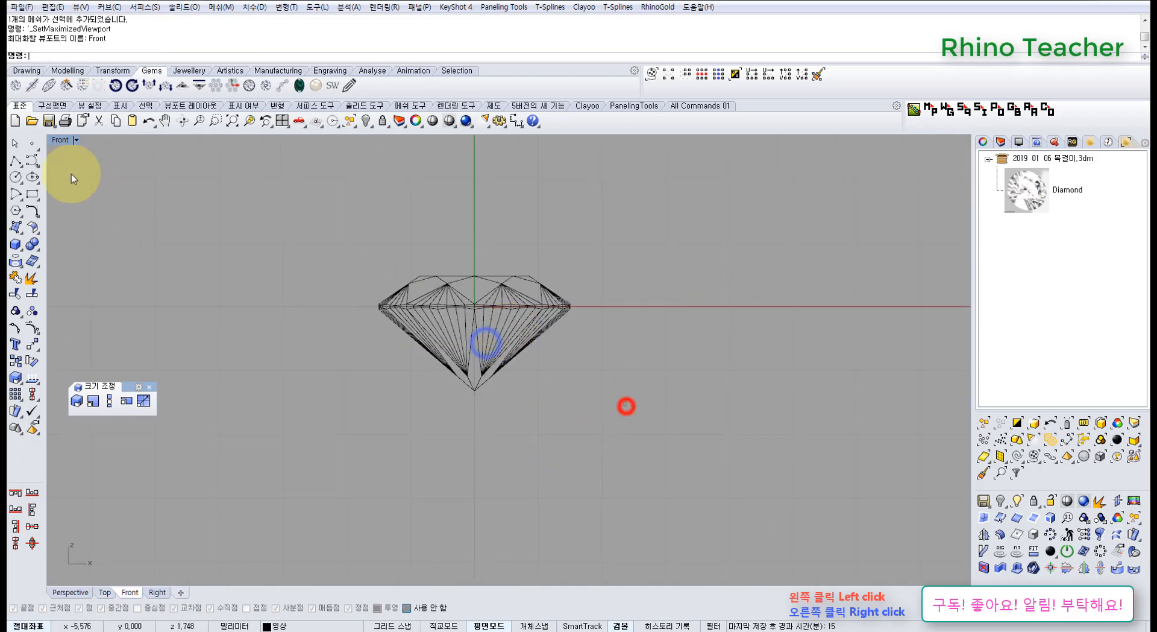
Draw a horizontal polyline from the diamond's bottom tip outward past the girdle.
left_click(15, 161)
scroll(459, 413, "up", 5)
left_click(495, 362)
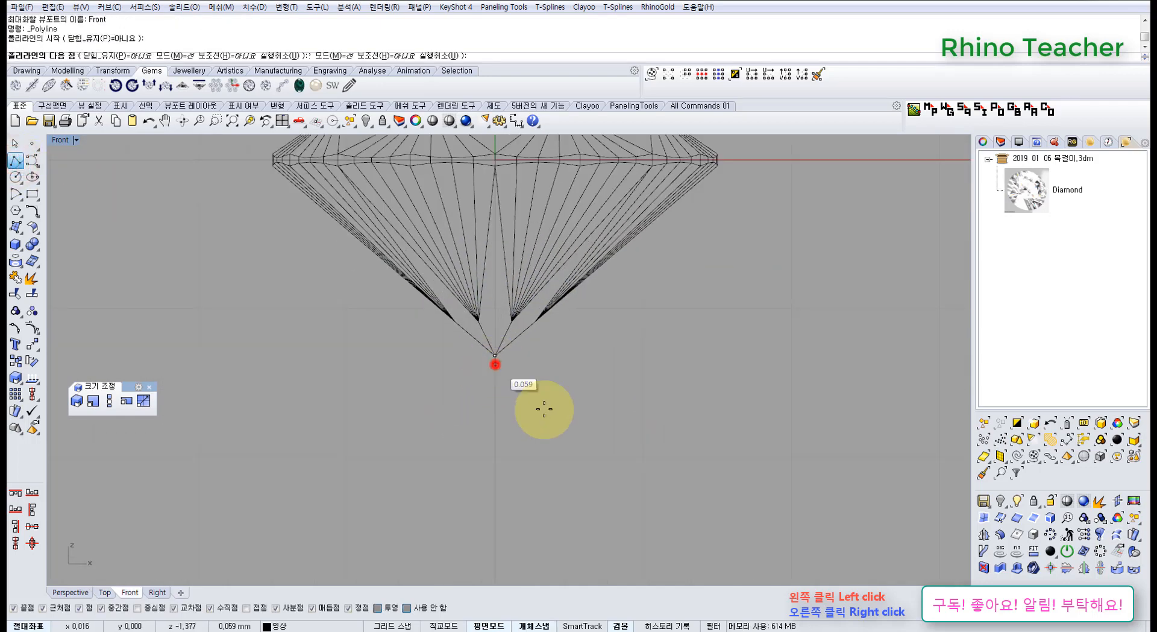
scroll(622, 397, "down", 3)
left_click(805, 376, "shift")
right_click(805, 378)
Copy the horizontal line 0.3 mm straight down below the diamond's tip.
left_click_drag(773, 411, 720, 357)
right_click_drag(626, 383, 433, 356)
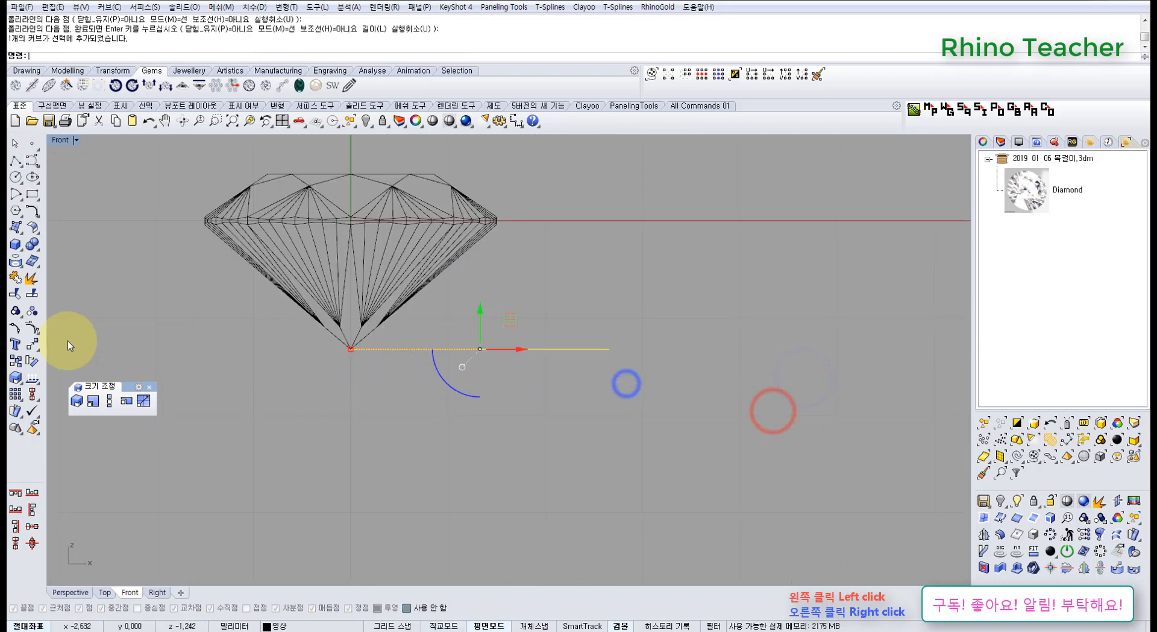
left_click(16, 362)
left_click(484, 302)
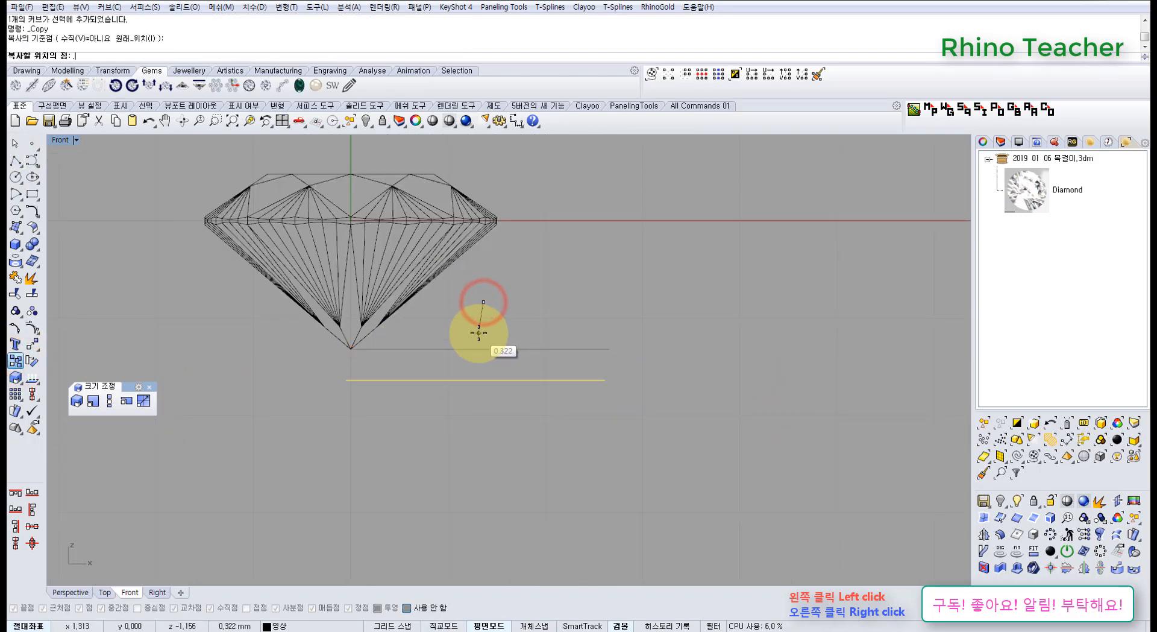
left_click(481, 373, "shift")
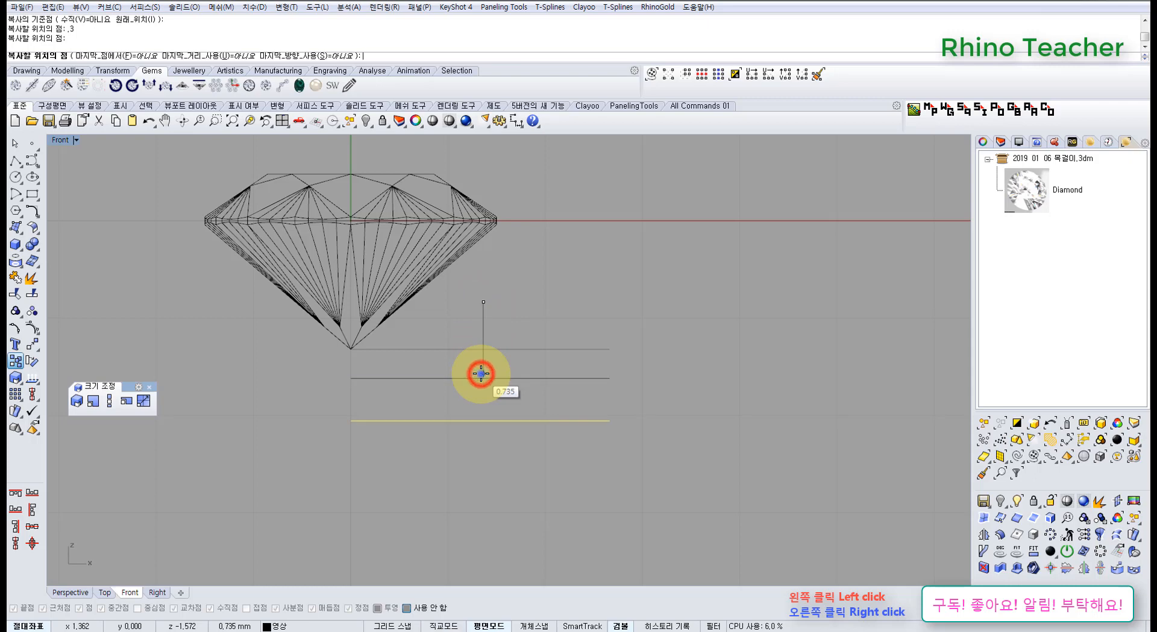
right_click(481, 375)
Move both horizontal lines sideways so they sit roughly centred under the diamond's tip.
left_click(472, 402)
left_click_drag(581, 426, 534, 346)
right_click_drag(516, 342, 637, 416)
left_click_drag(643, 442, 519, 451)
right_click_drag(602, 366, 588, 372)
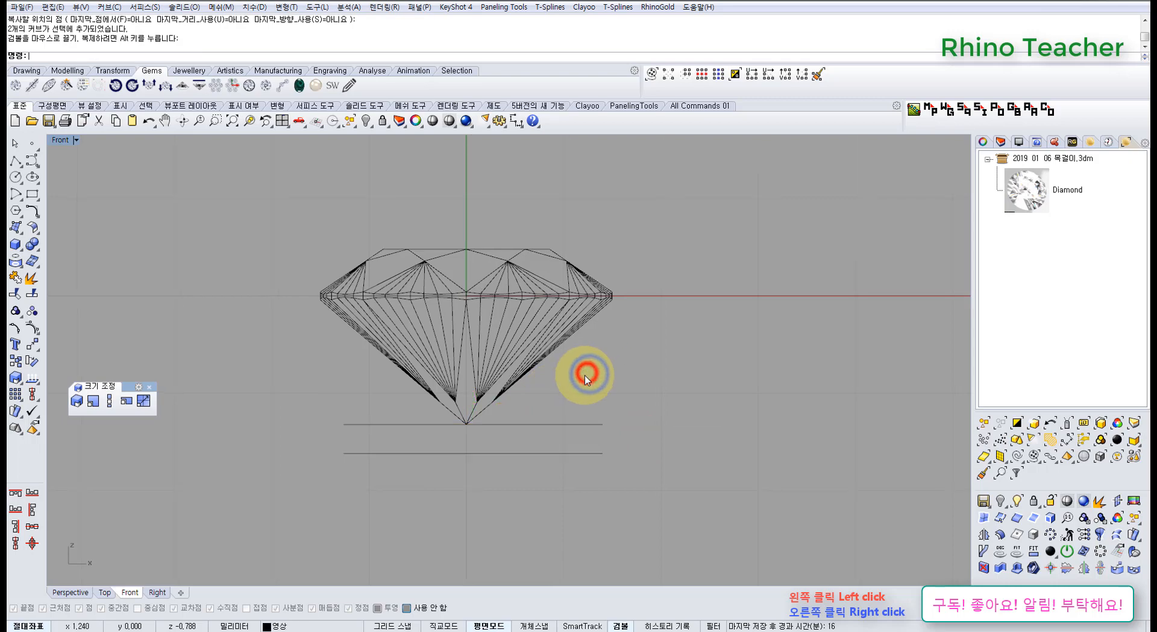
right_click_drag(507, 374, 485, 416)
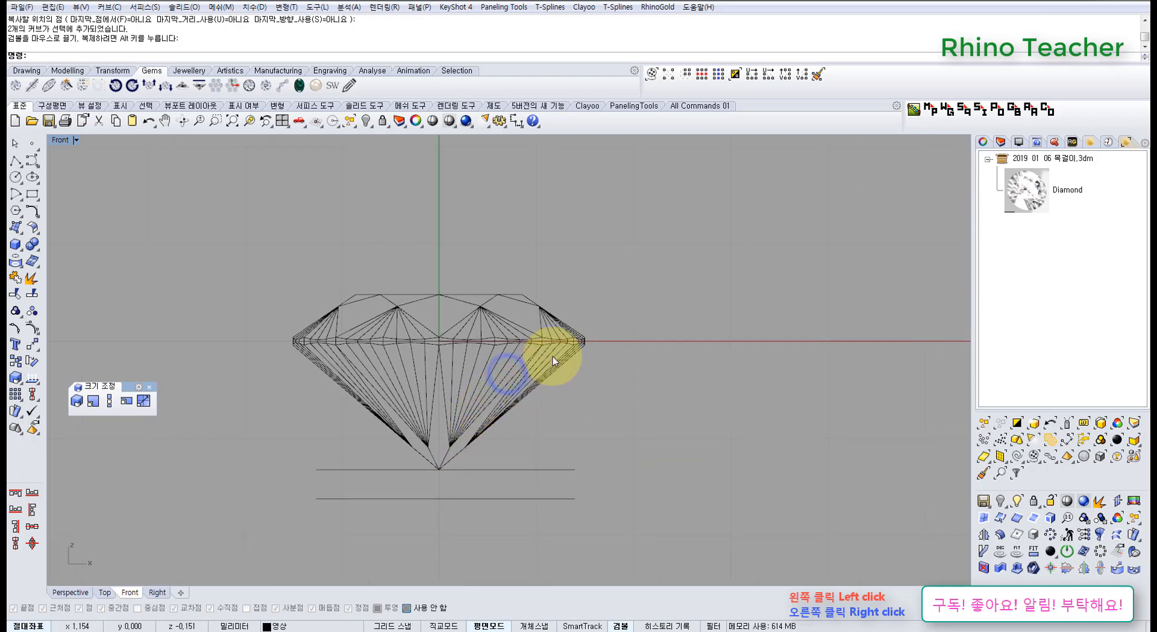
right_click_drag(607, 370, 613, 307)
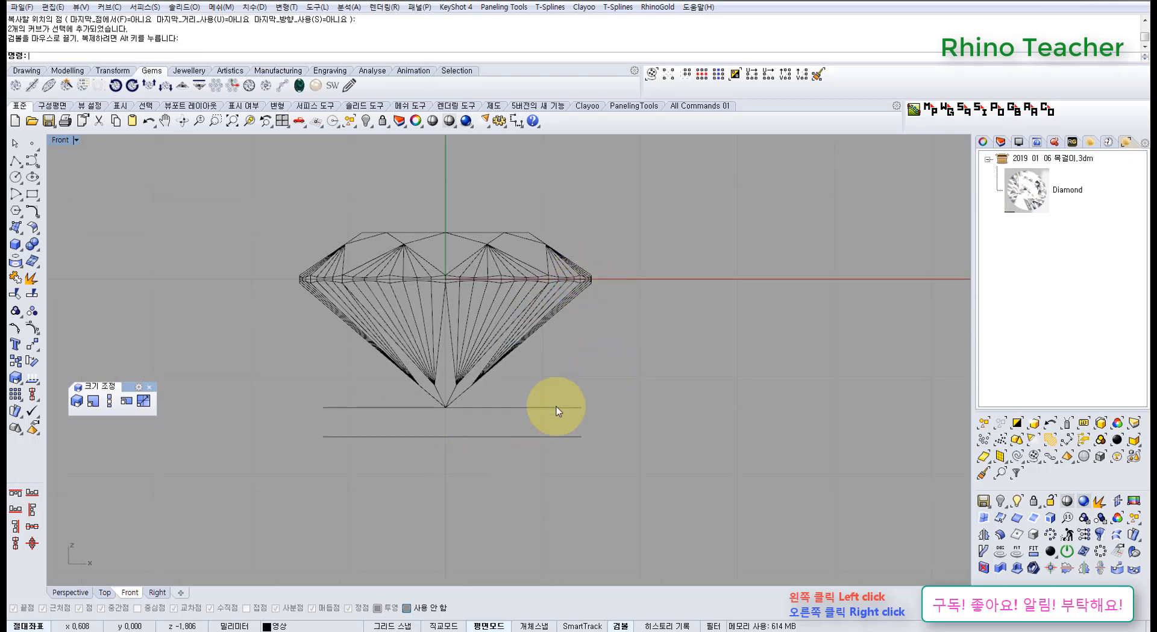
Draw a four-point control curve from the diamond's lower girdle corner down past both horizontal guide lines.
left_click(32, 159)
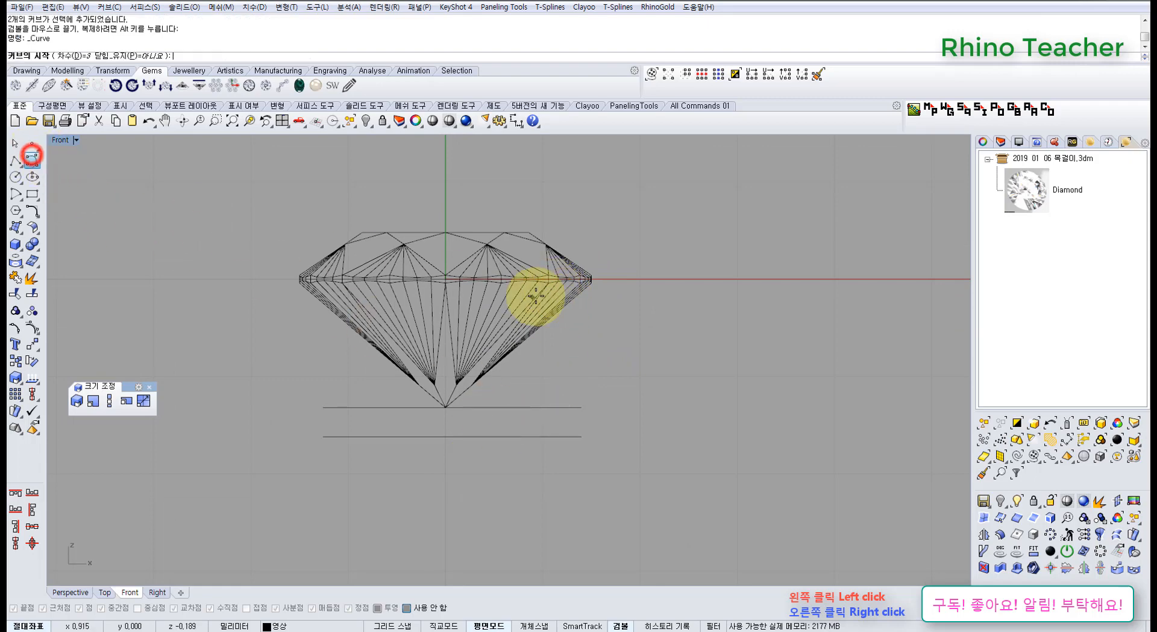
right_click_drag(613, 327, 568, 235, "ctrl")
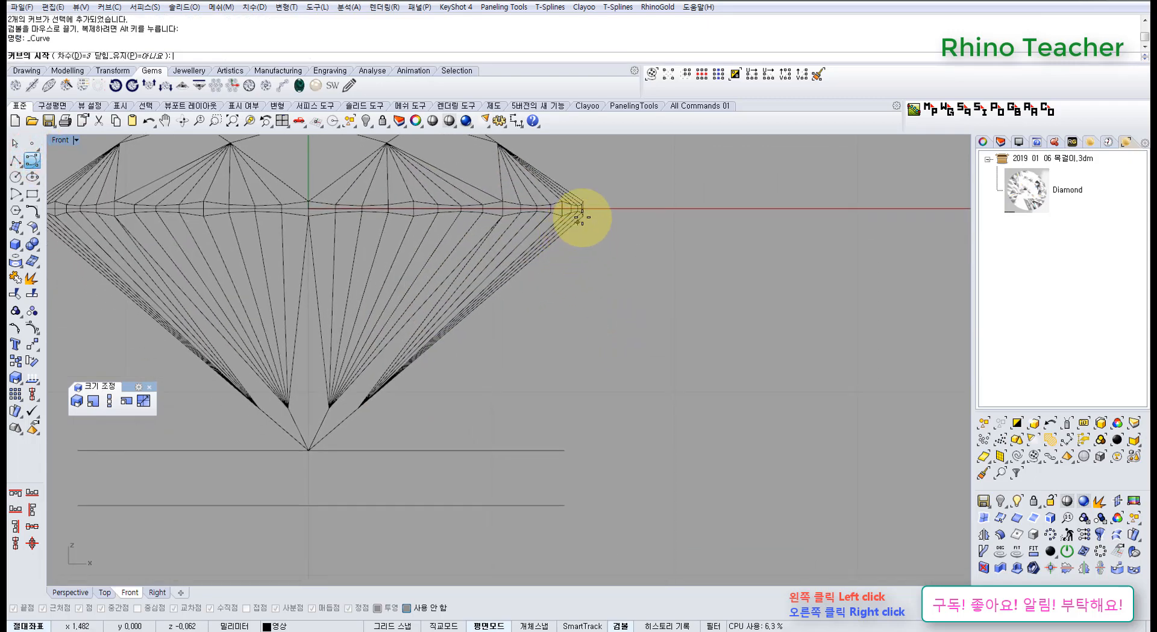
scroll(578, 219, "up", 3)
scroll(582, 213, "up", 4)
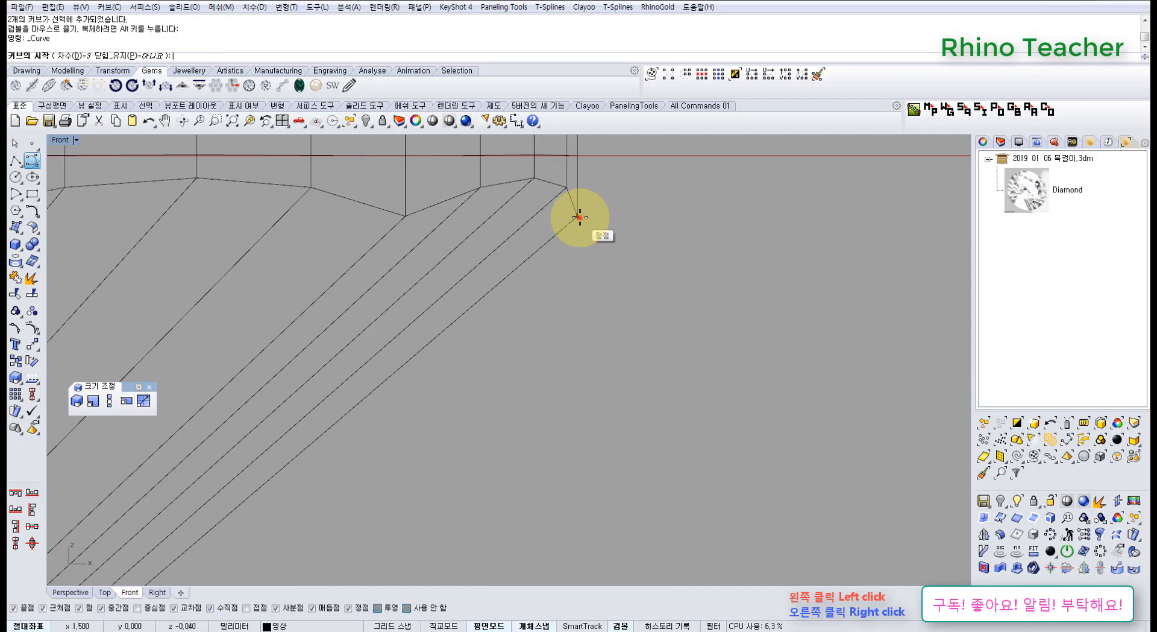
left_click(580, 216)
scroll(581, 229, "down", 8)
right_click_drag(582, 360, 576, 228)
scroll(582, 247, "down", 4)
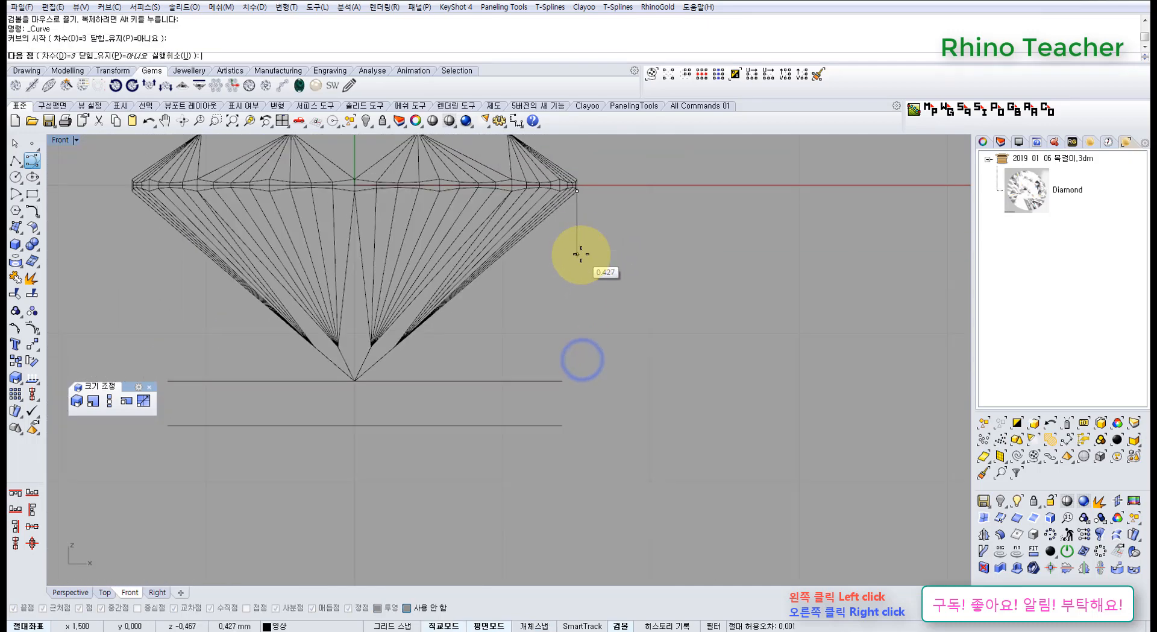
left_click(578, 260)
left_click(556, 365)
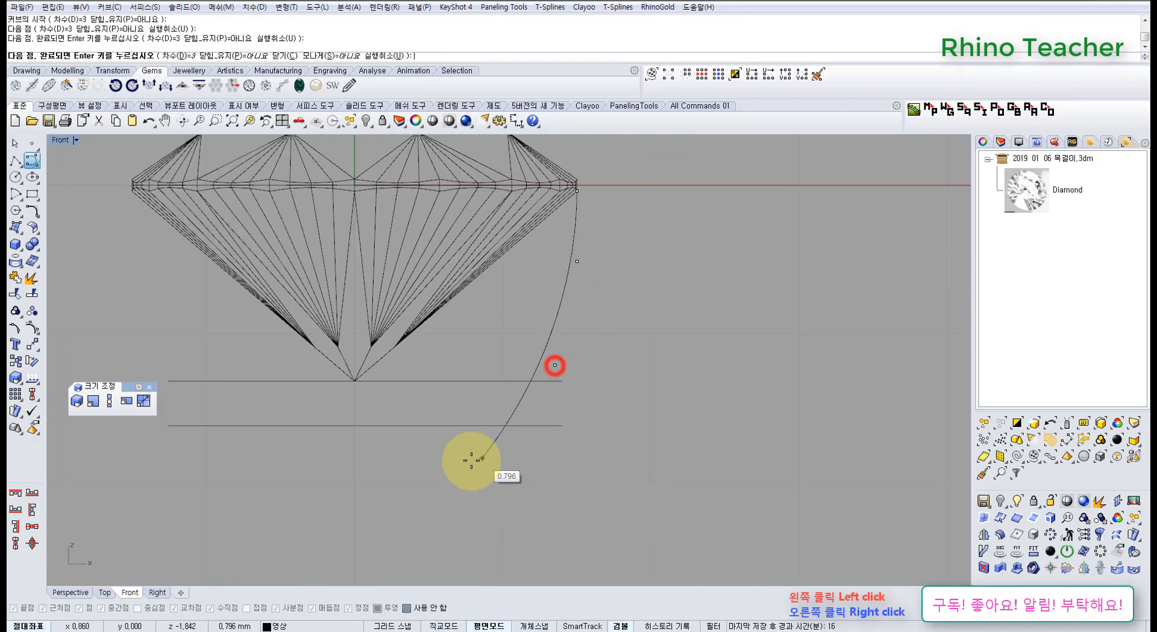
left_click(458, 454)
right_click(458, 455)
Move the profile curve slightly straight down so it starts just below the girdle.
scroll(576, 181, "up", 4)
right_click_drag(545, 236, 532, 305)
scroll(531, 305, "up", 4)
left_click_drag(529, 339, 493, 298)
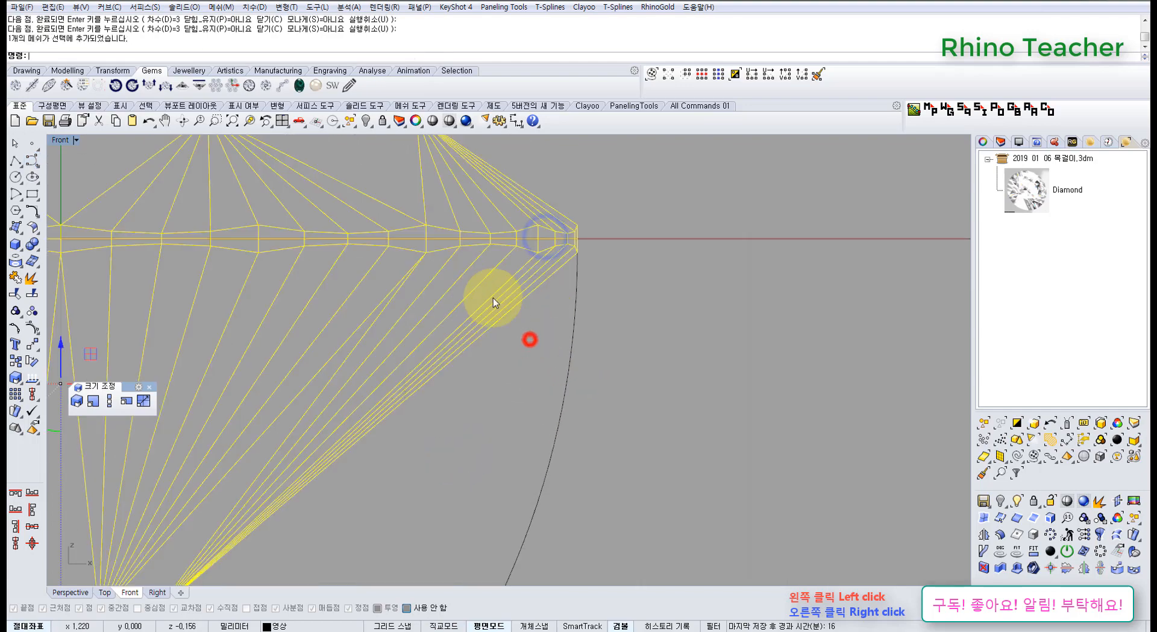
left_click_drag(609, 311, 535, 369)
right_click_drag(465, 302, 468, 274)
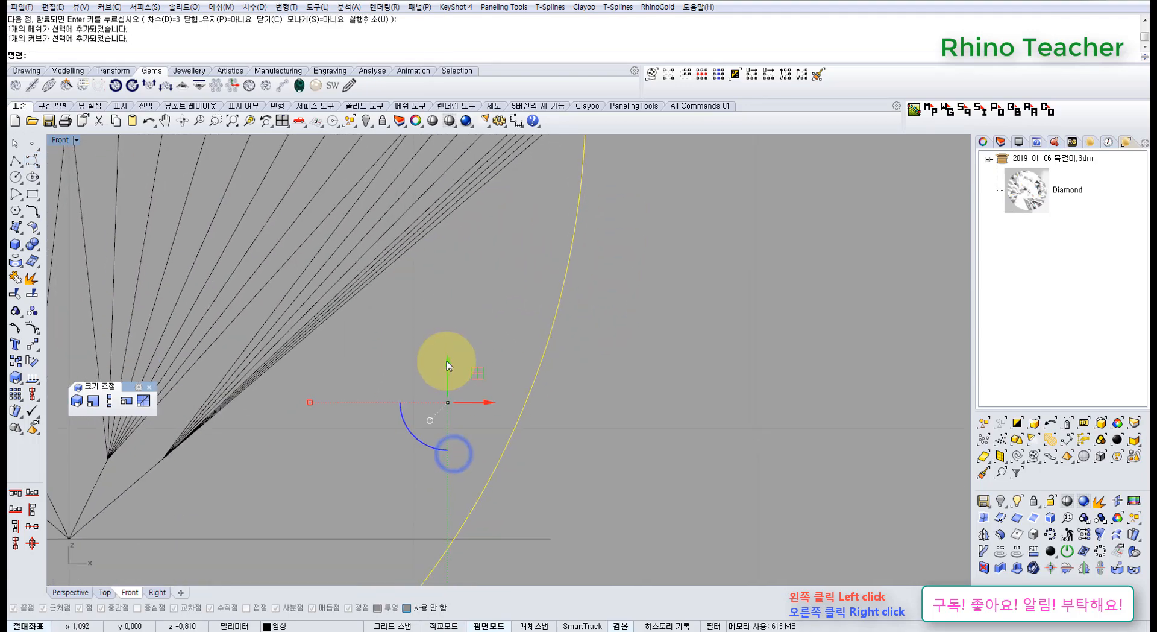
left_click_drag(447, 364, 454, 386)
scroll(455, 367, "down", 5)
scroll(455, 367, "up", 4)
Revolve the profile curve a full 360 degrees around the vertical axis through the origin (0) in Front view.
key("ctrl+F1")
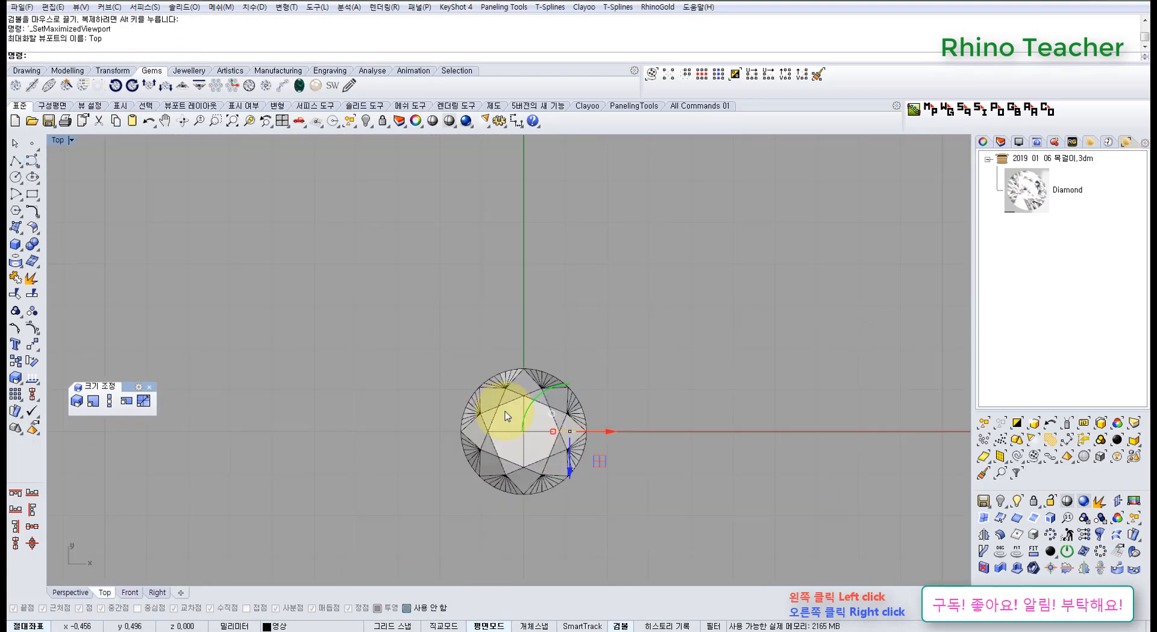
key("ctrl+F2")
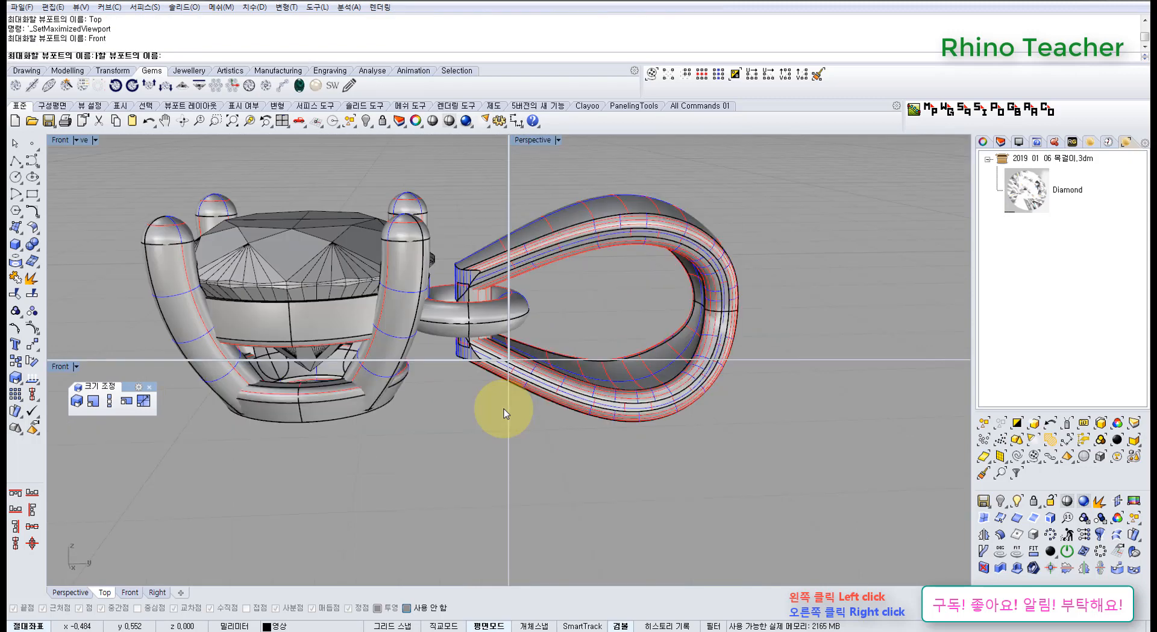
scroll(485, 403, "down", 8)
right_click_drag(478, 415, 539, 362)
middle_click(392, 393)
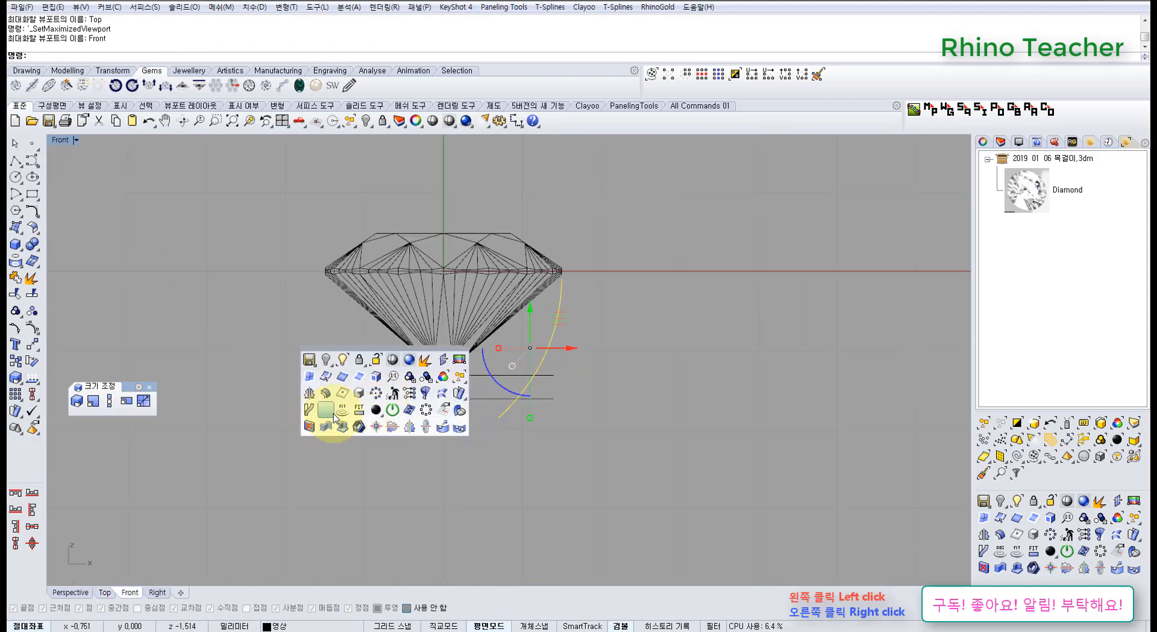
left_click(429, 393)
type("0")
key("Return")
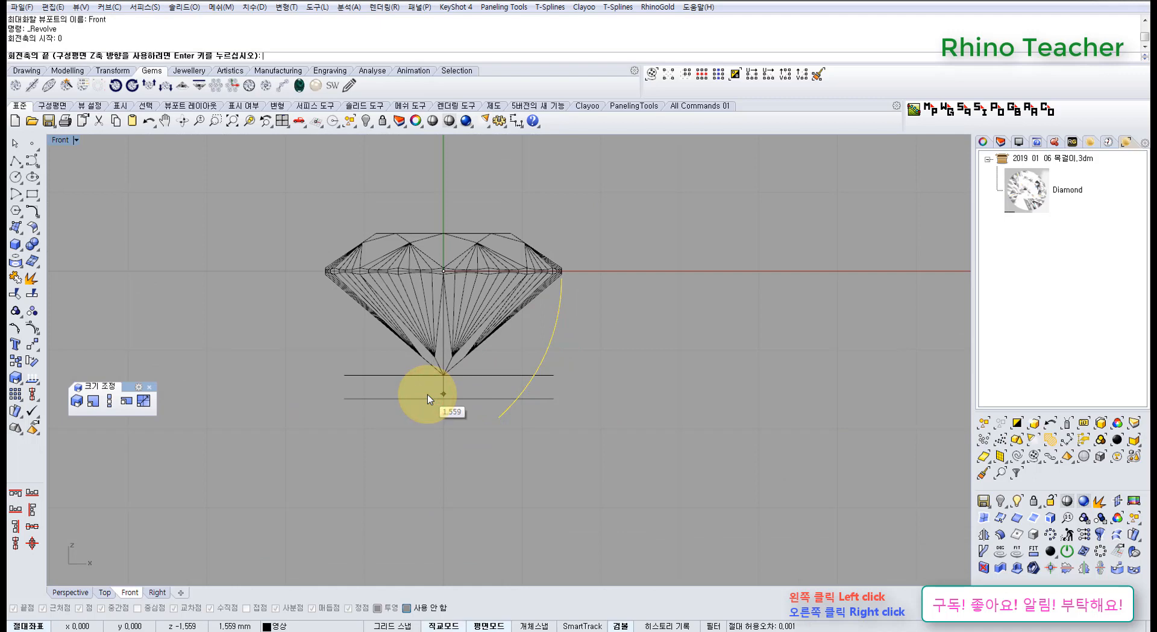
left_click(427, 394)
left_click(234, 56)
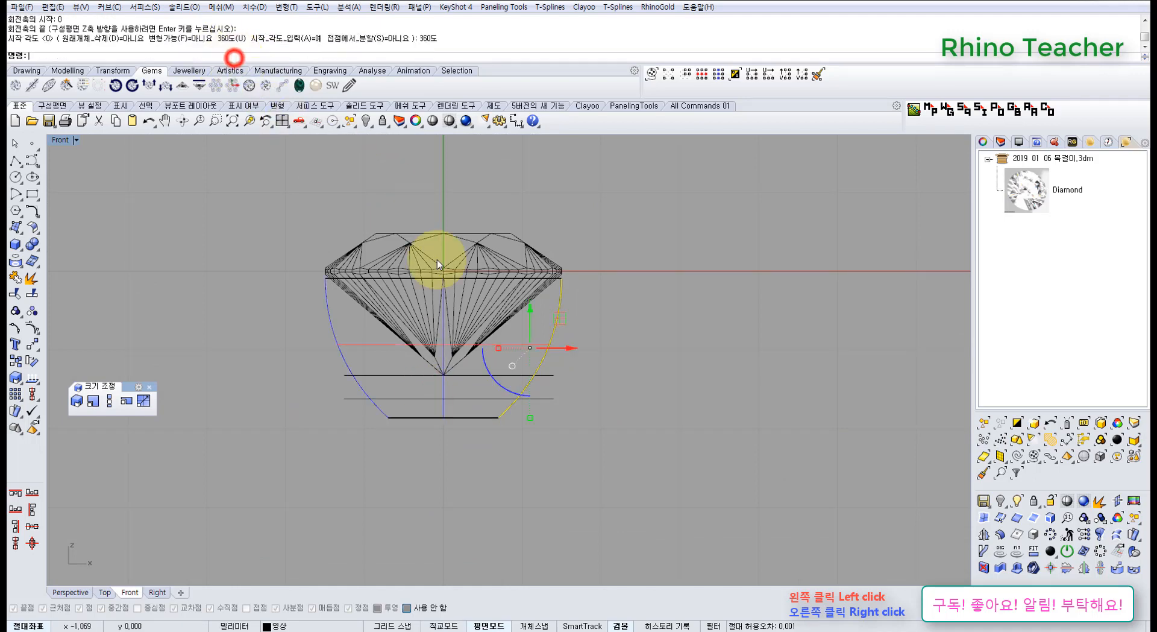
In Top view, shift everything except the diamond slightly sideways to compare it with the girdle outline, and undo the shift.
right_click_drag(445, 291, 445, 373)
key("ctrl+F1")
right_click_drag(452, 316, 409, 236)
scroll(418, 276, "up", 6)
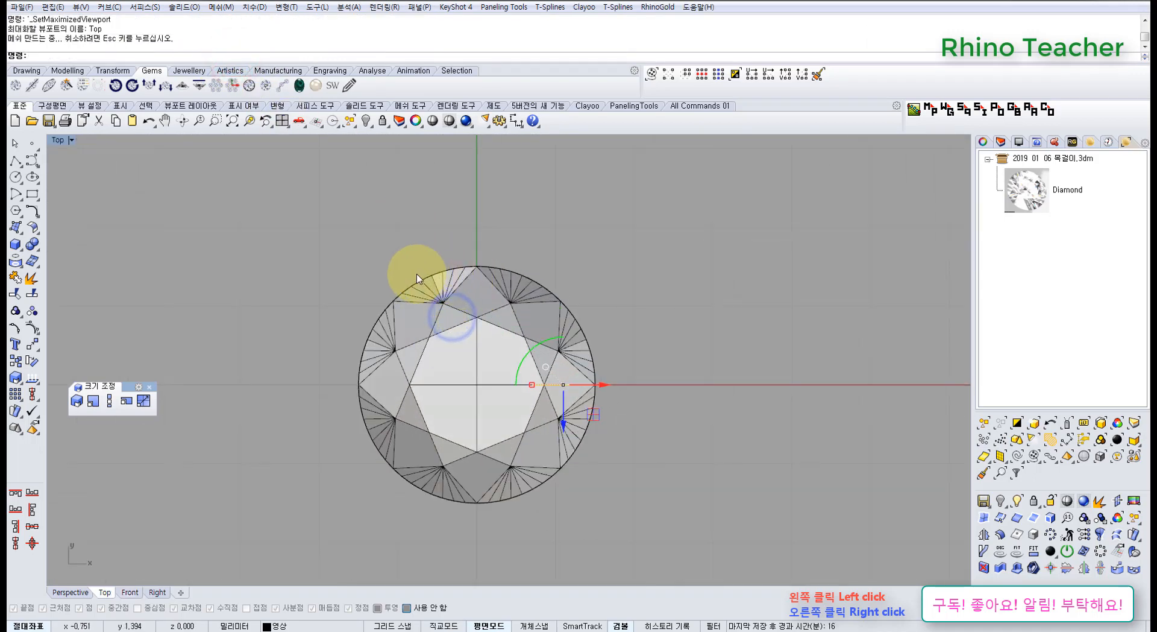
scroll(419, 276, "down", 6)
left_click_drag(327, 236, 613, 459)
scroll(438, 330, "up", 6)
left_click(476, 370, "ctrl")
right_click_drag(483, 323, 439, 355)
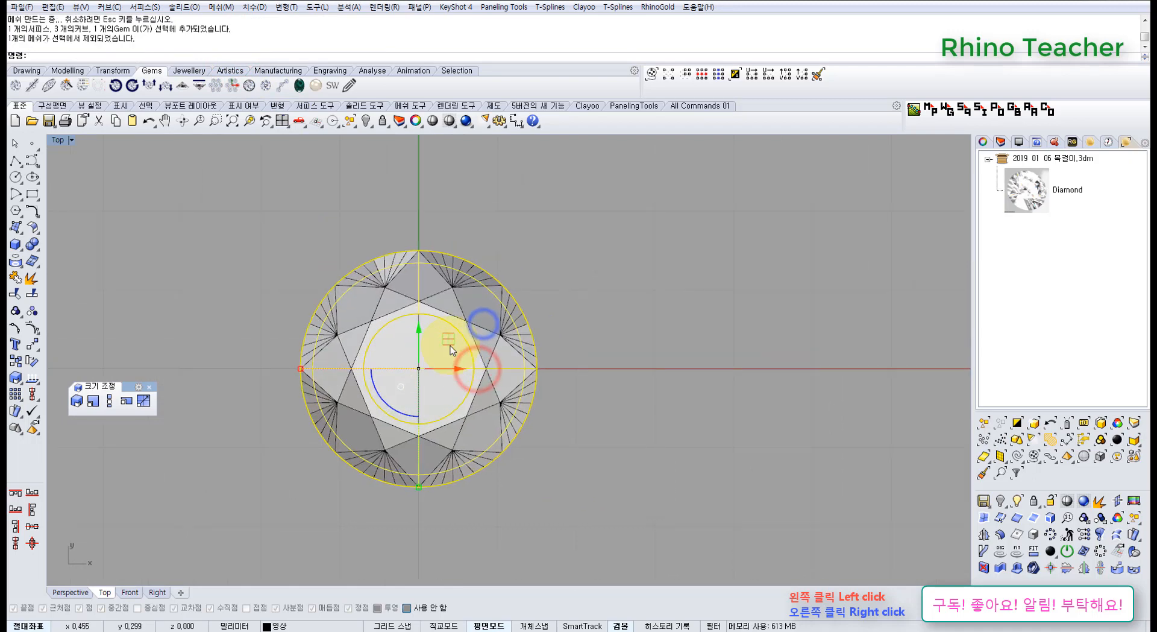
left_click_drag(450, 344, 457, 344)
left_click(549, 274)
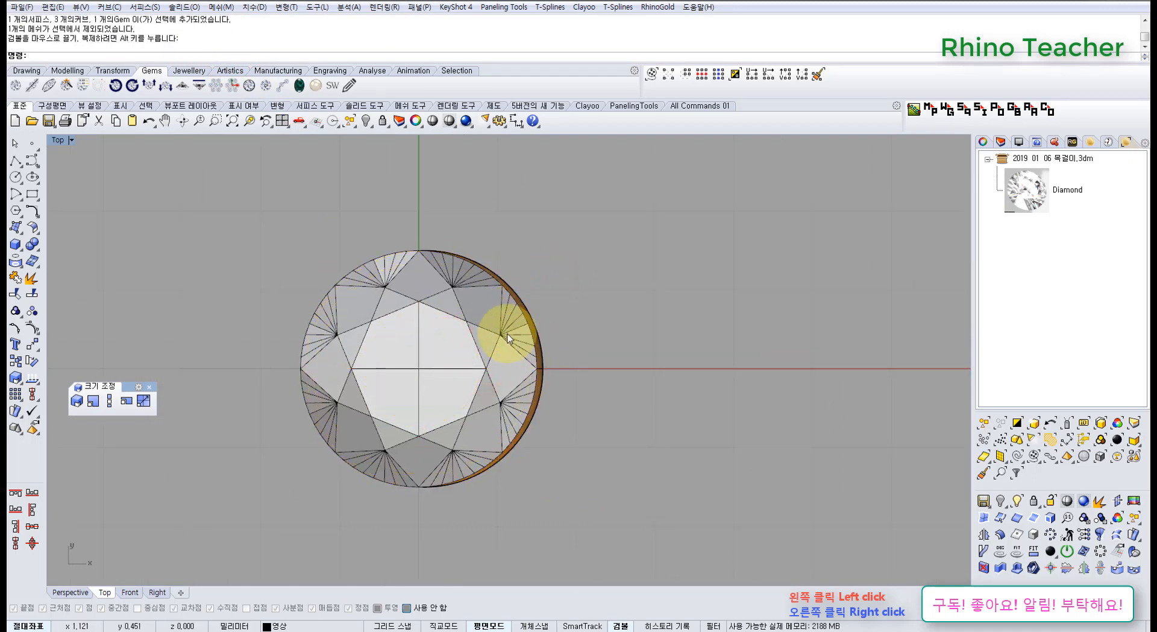
right_click_drag(540, 329, 532, 326)
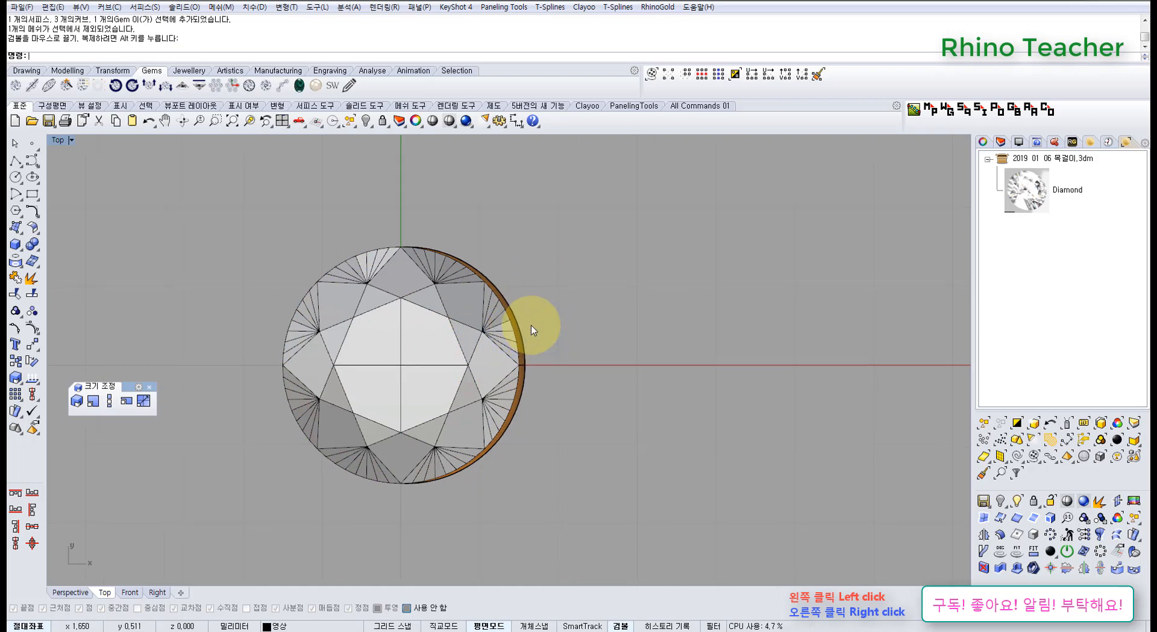
key("ctrl+z")
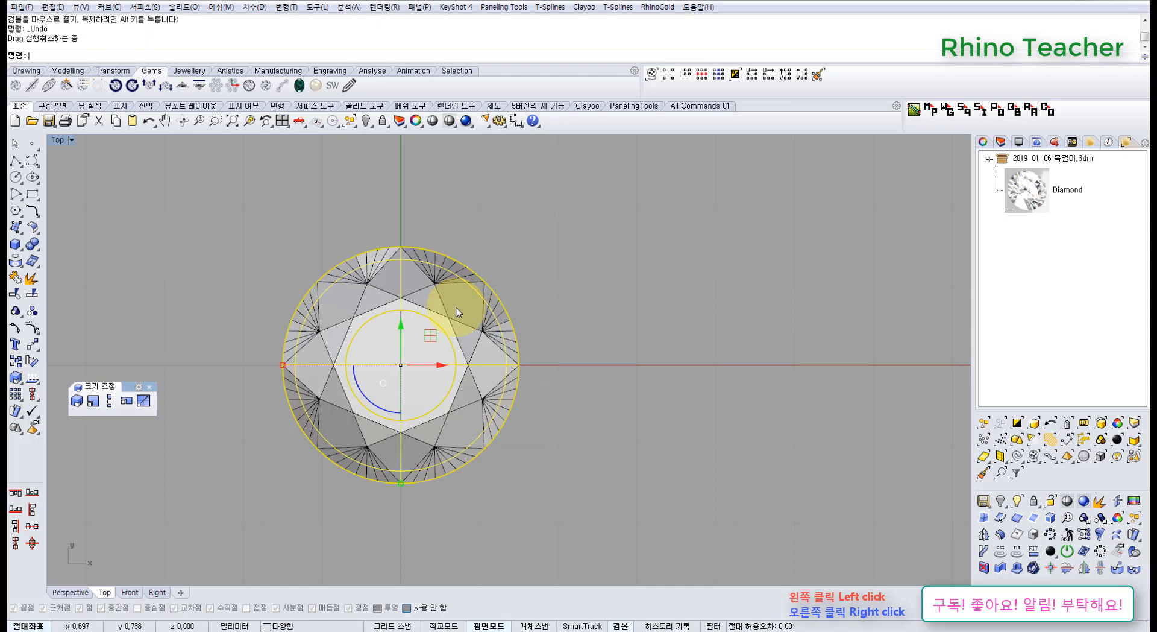
Return to Front view and delete the revolved surface.
key("ctrl+F2")
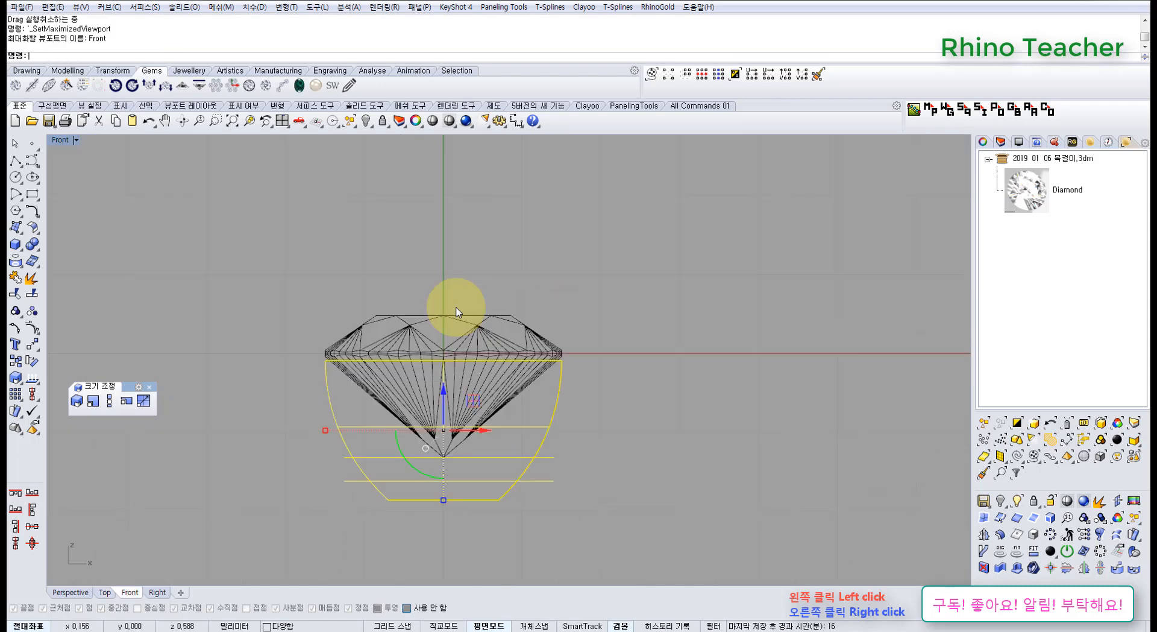
right_click_drag(478, 353, 457, 284)
scroll(449, 294, "up", 6)
right_click_drag(443, 355, 449, 323)
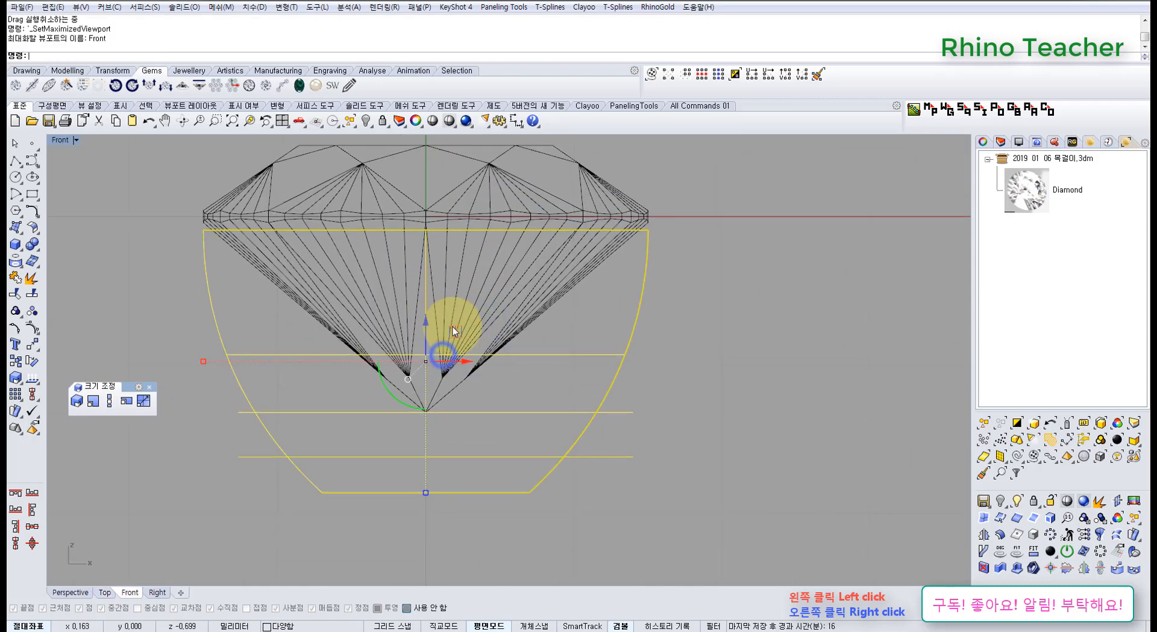
left_click(659, 353)
left_click(587, 352)
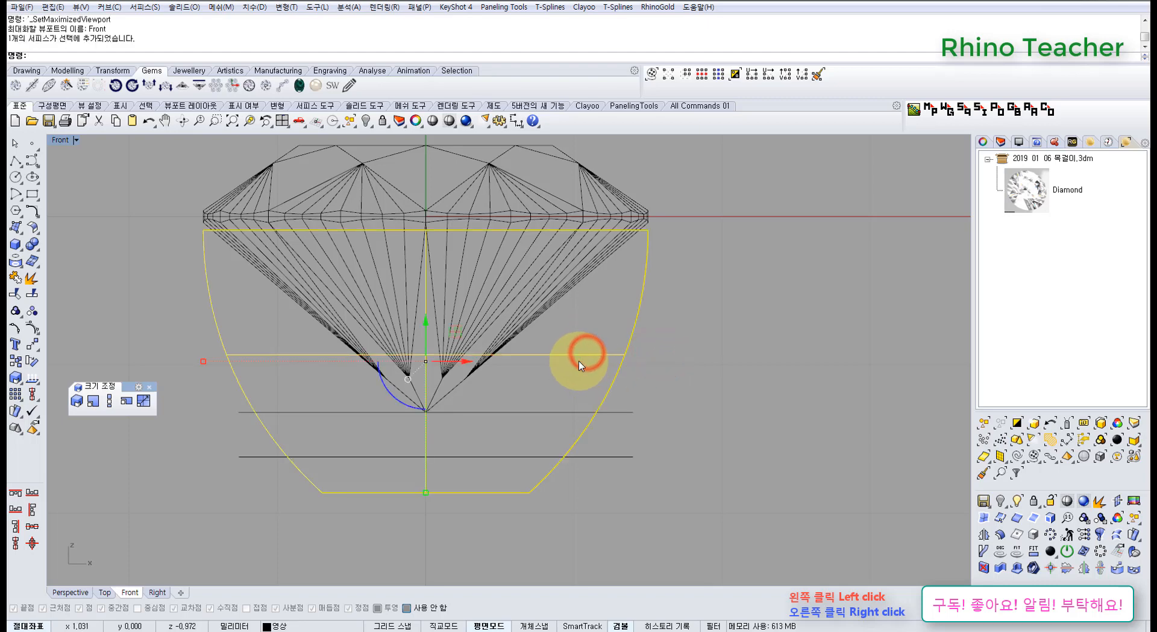
key("Delete")
Move the profile curve slightly inward from the girdle edge and down.
right_click_drag(625, 356, 585, 354)
left_click(597, 314)
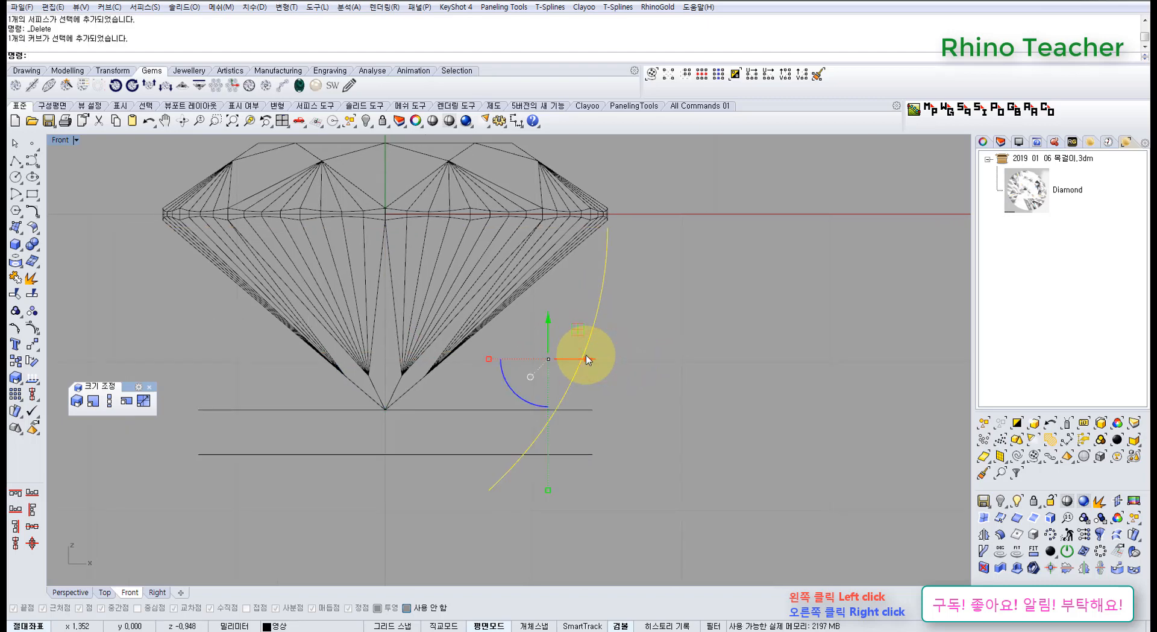
right_click_drag(607, 344, 631, 340)
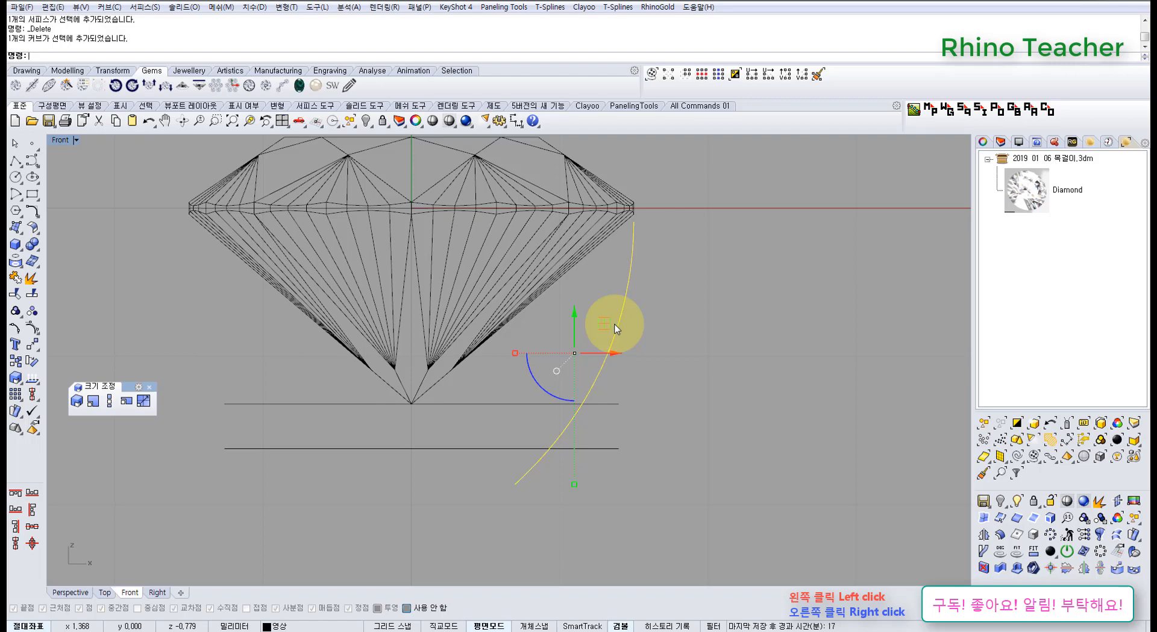
right_click_drag(602, 331, 565, 344)
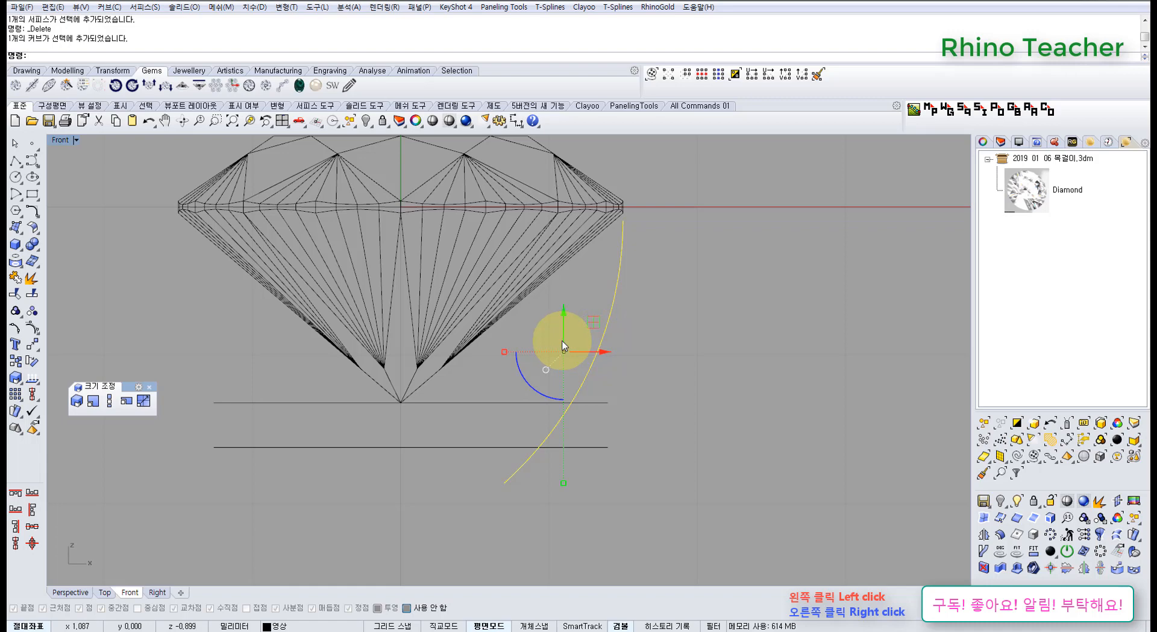
left_click_drag(565, 321, 597, 365)
scroll(634, 205, "up", 8)
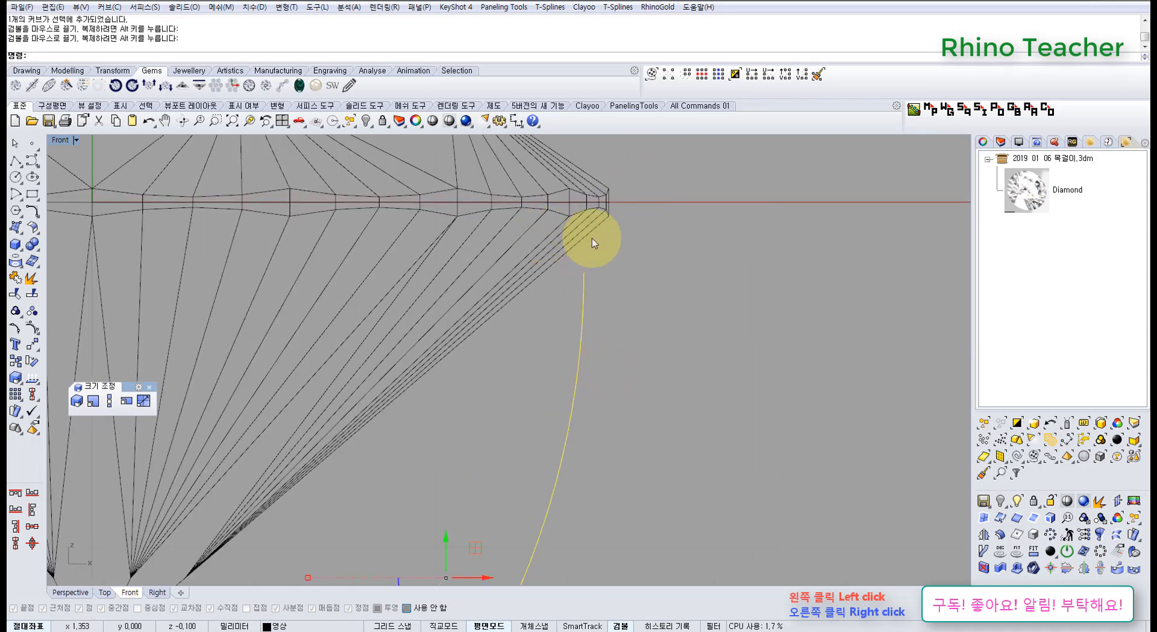
Fine-tune the profile curve's height by nudging it a little further down below the girdle.
scroll(603, 319, "down", 4)
right_click_drag(603, 319, 603, 279)
scroll(602, 278, "up", 4)
left_click_drag(609, 284, 560, 319)
scroll(566, 327, "down", 6)
right_click_drag(566, 327, 602, 343)
scroll(588, 275, "up", 4)
scroll(607, 313, "down", 4)
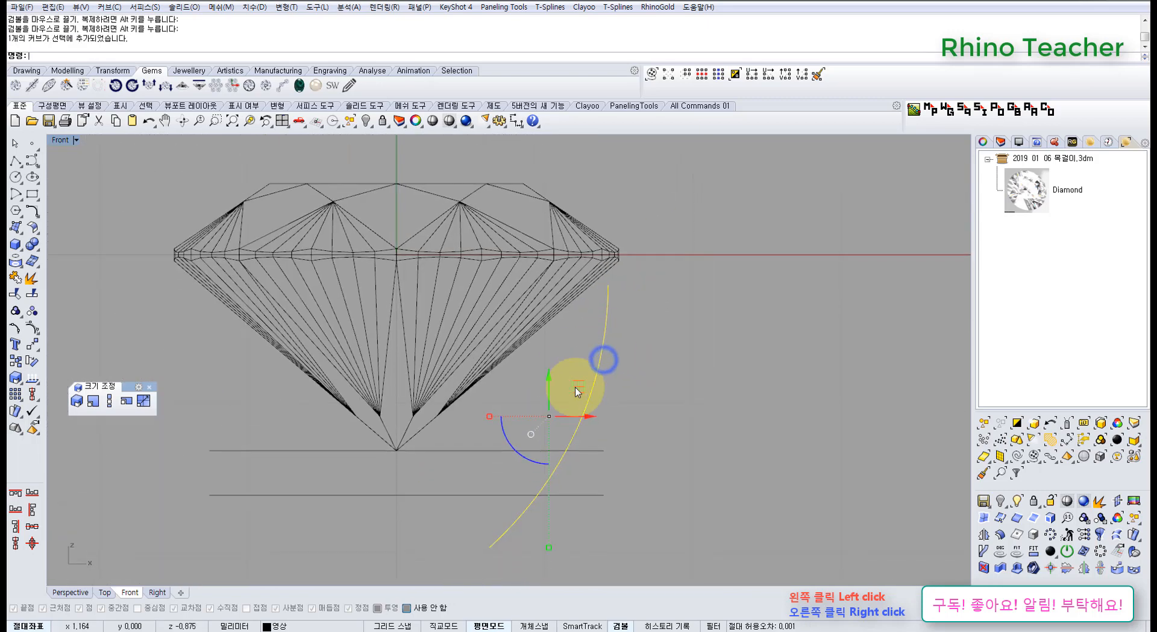
mouse_move(578, 386)
left_mouse_down()
mouse_move(593, 358)
mouse_move(577, 395)
left_mouse_up()
left_click(632, 363)
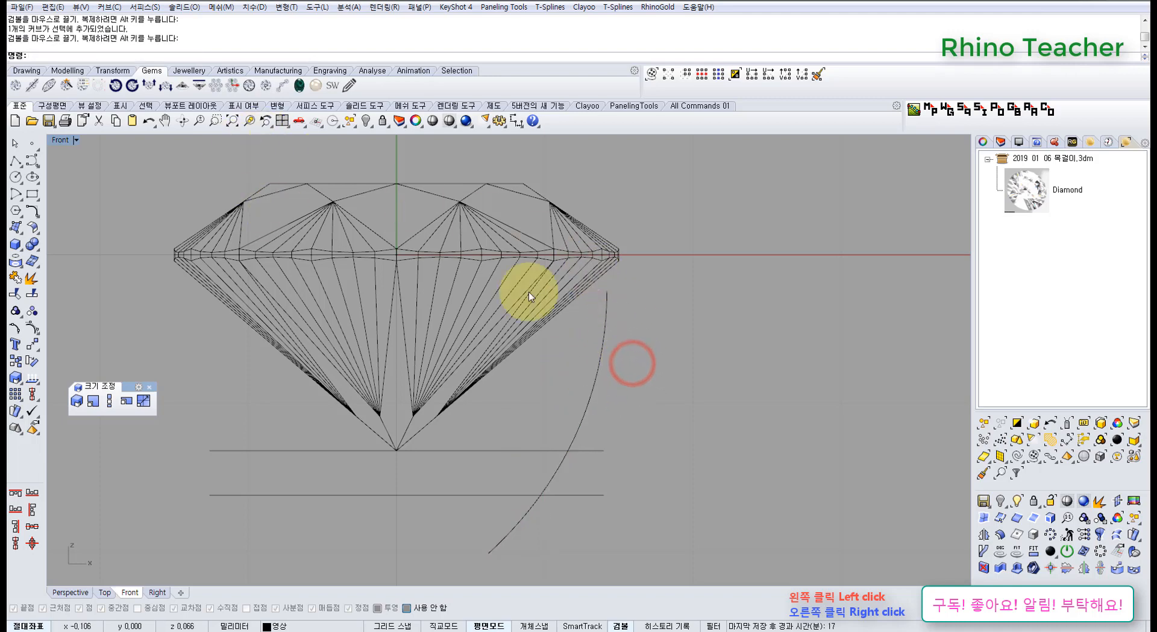
Turn on the profile curve's control points and move its lower end point up and outward.
right_click_drag(584, 343, 546, 312)
right_click_drag(571, 370, 566, 336)
left_click_drag(576, 335, 538, 360)
right_click_drag(561, 359, 505, 365)
key("F10")
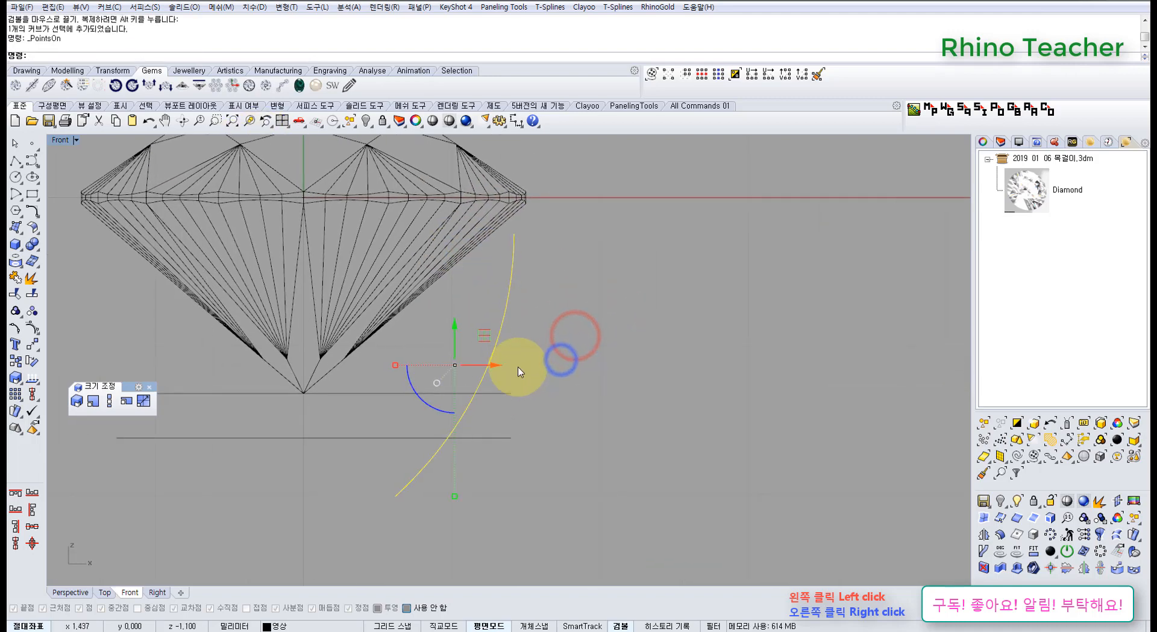
scroll(453, 432, "up", 4)
right_click_drag(462, 418, 520, 352)
left_click_drag(387, 427, 461, 478)
left_click_drag(454, 426, 503, 370)
scroll(579, 381, "down", 6)
right_click_drag(586, 349, 540, 410)
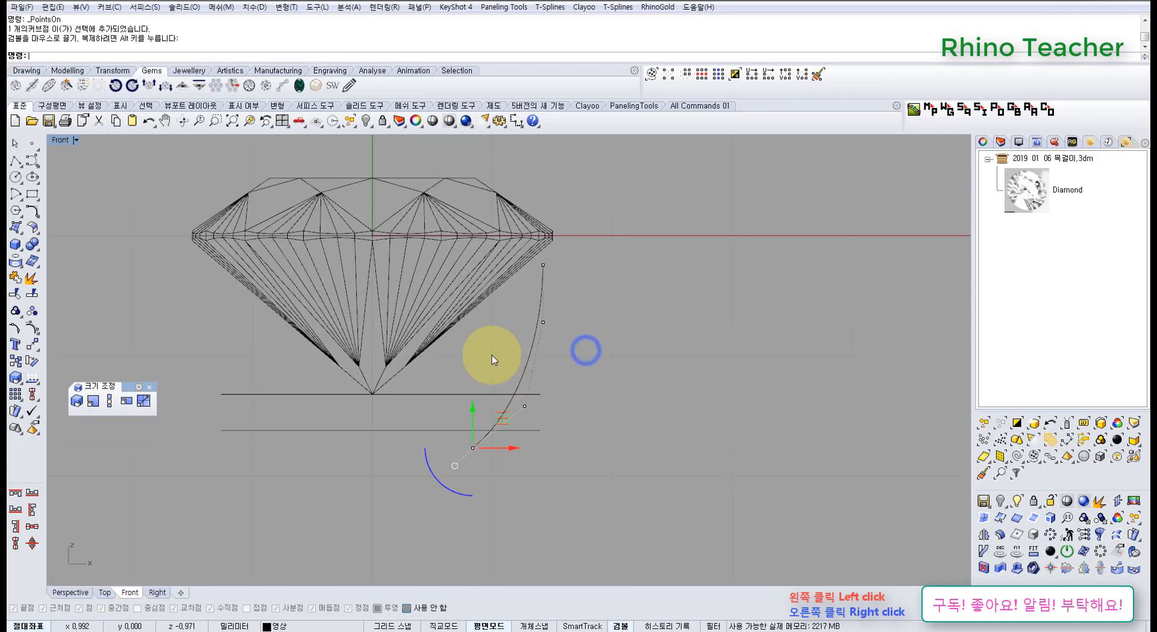
Fine-tune a control point of the profile curve and turn its control points off.
scroll(547, 410, "up", 4)
left_click_drag(508, 373, 538, 356)
scroll(547, 394, "up", 3)
left_click(607, 294)
scroll(608, 273, "down", 4)
right_click_drag(590, 248, 590, 294)
key("Escape")
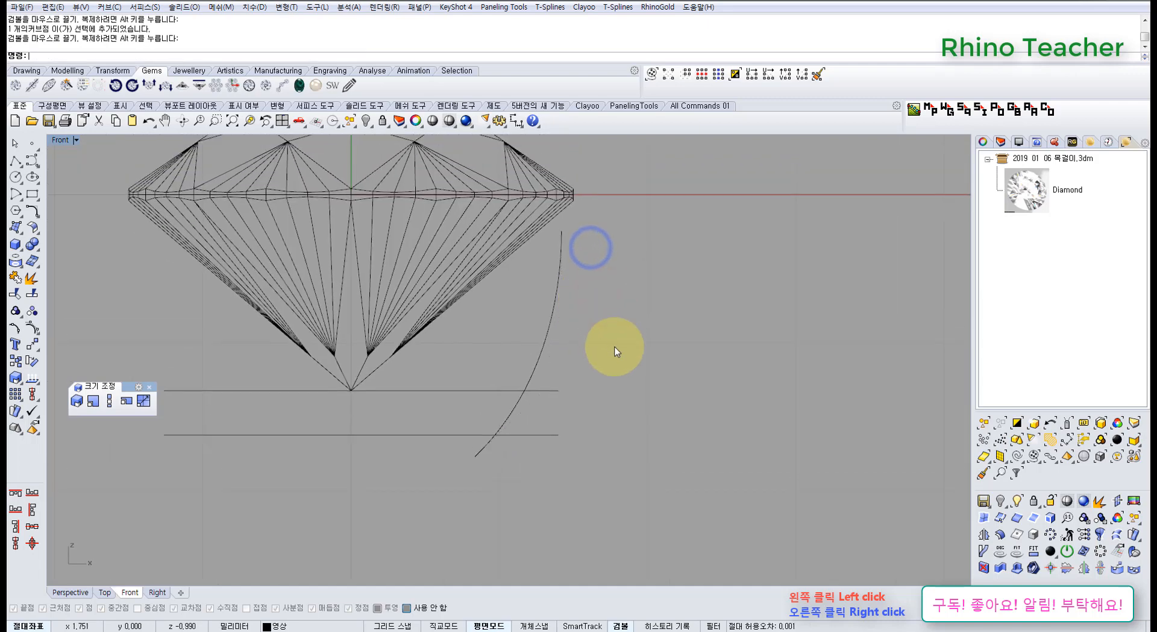
Offset the profile curve 0.4 mm inward toward the diamond with history recording on.
right_click_drag(615, 347, 644, 325)
left_click_drag(635, 325, 552, 298)
scroll(544, 338, "down", 4)
scroll(524, 331, "up", 3)
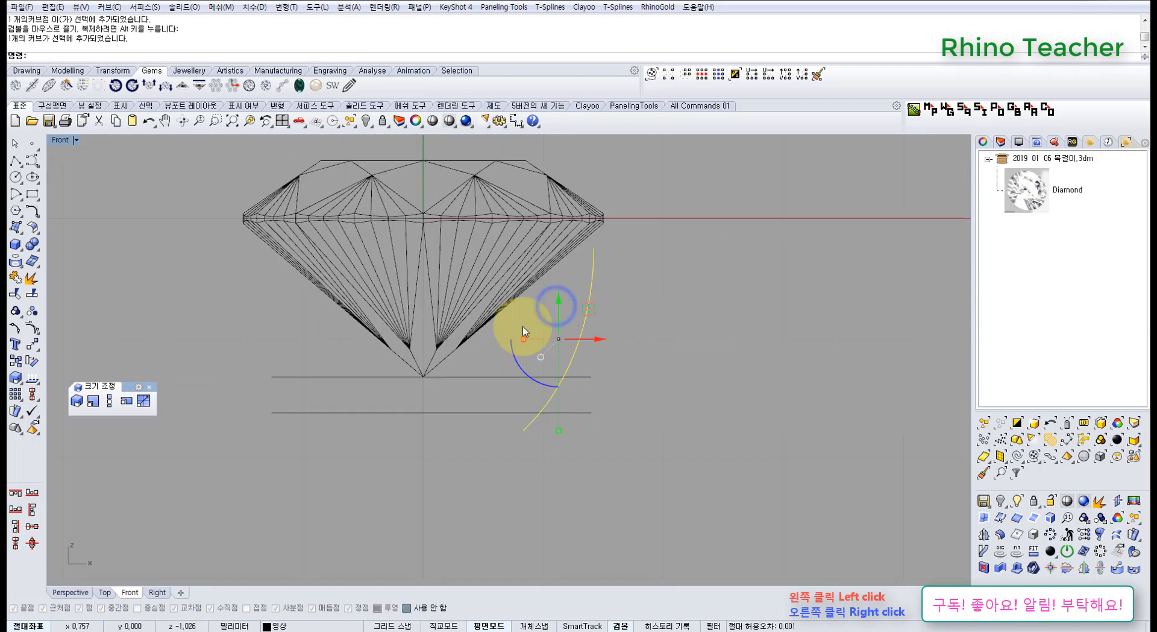
left_click(18, 231)
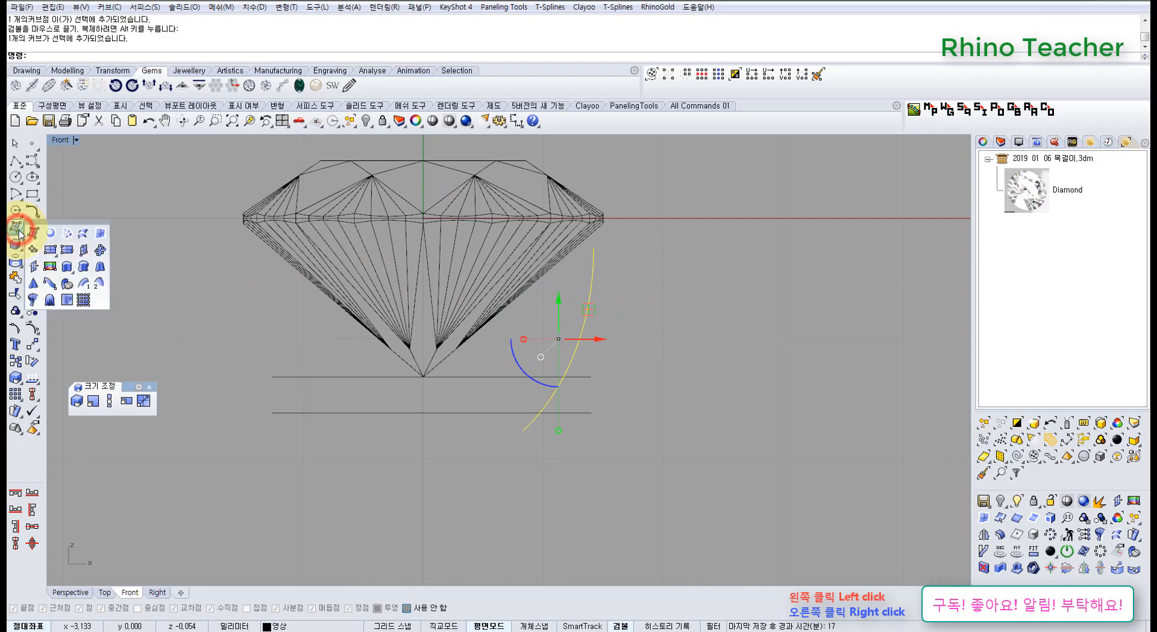
left_click(36, 210)
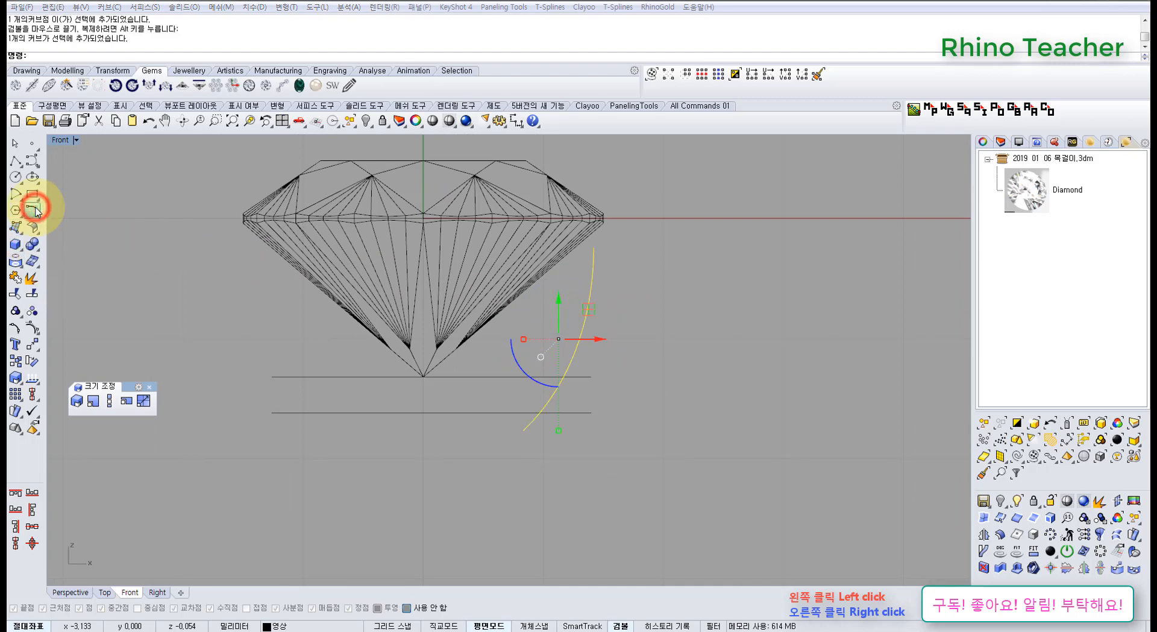
left_click(64, 236)
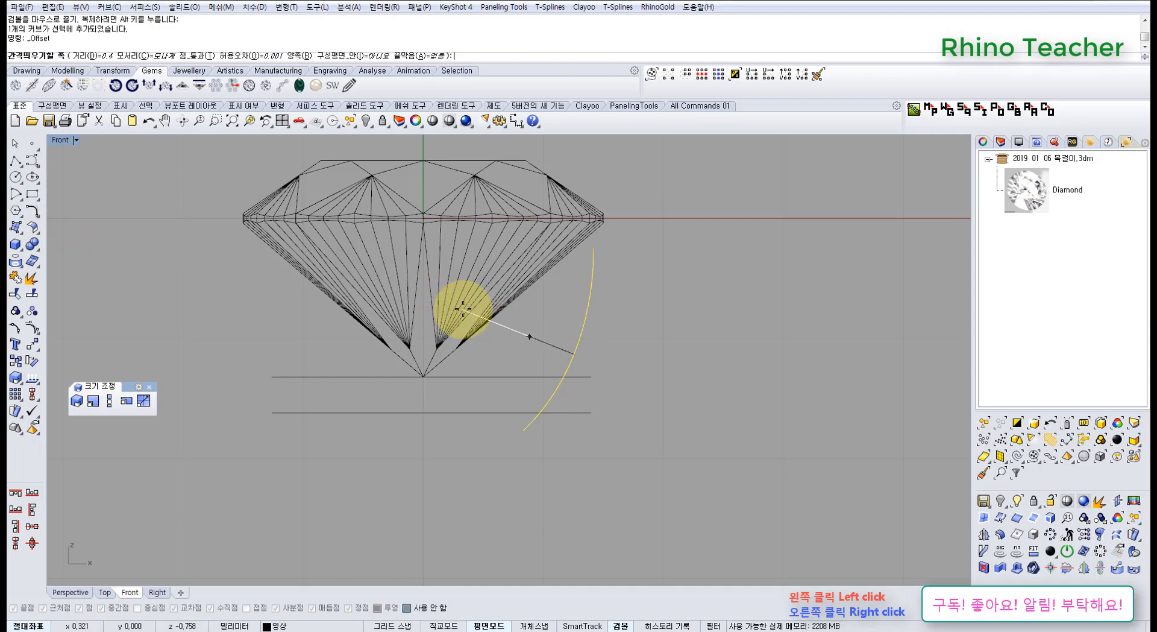
left_click(496, 349)
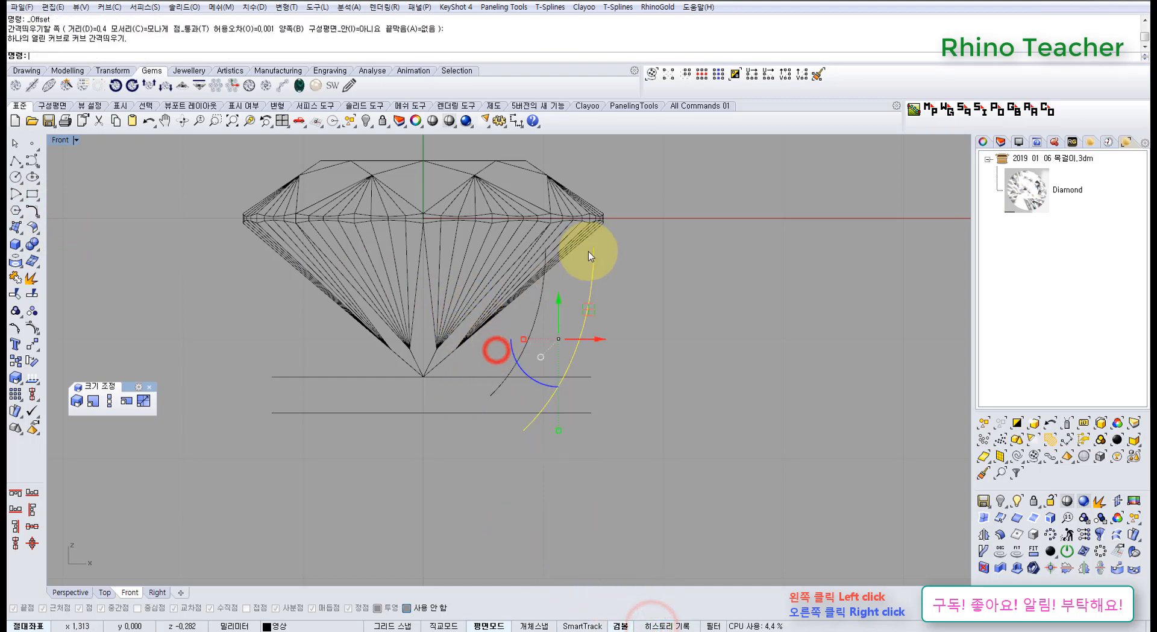
left_click(704, 334)
Show the outer curve's control points and move its lower end farther down and slightly inward, updating the offset curve.
right_click_drag(593, 372, 610, 345)
left_click_drag(620, 330, 575, 312)
right_click_drag(590, 338, 564, 321)
key("F10")
scroll(519, 351, "up", 4)
left_click_drag(502, 345, 532, 421)
left_click_drag(535, 367, 517, 406)
left_click(615, 412)
scroll(620, 404, "down", 6)
right_click_drag(617, 405, 587, 429)
scroll(564, 330, "up", 2)
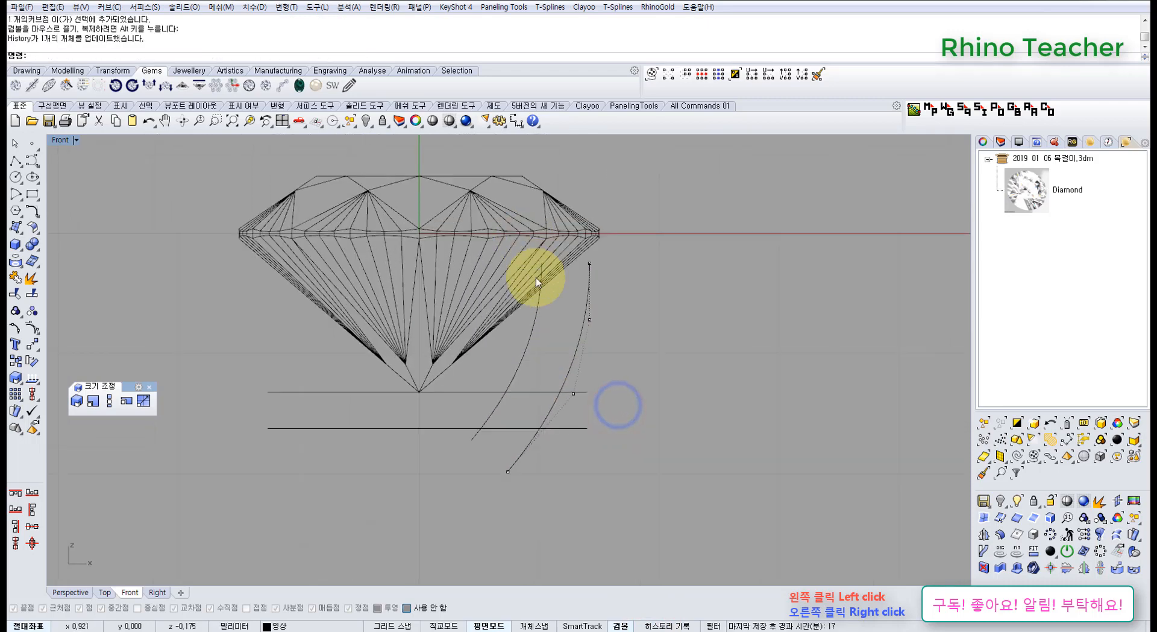
Examine where the outer and offset profile curves cross the two horizontal guide lines, with control points turned off.
scroll(527, 432, "up", 6)
left_click_drag(525, 445, 519, 419)
left_click(582, 480)
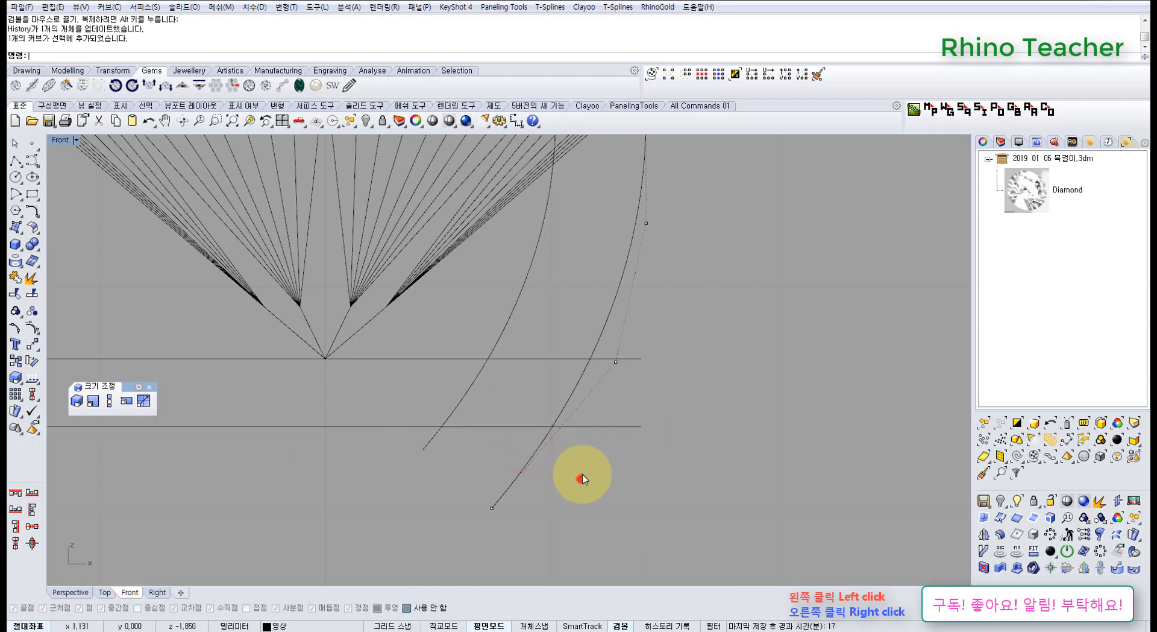
scroll(585, 466, "down", 6)
right_click_drag(585, 455, 538, 467)
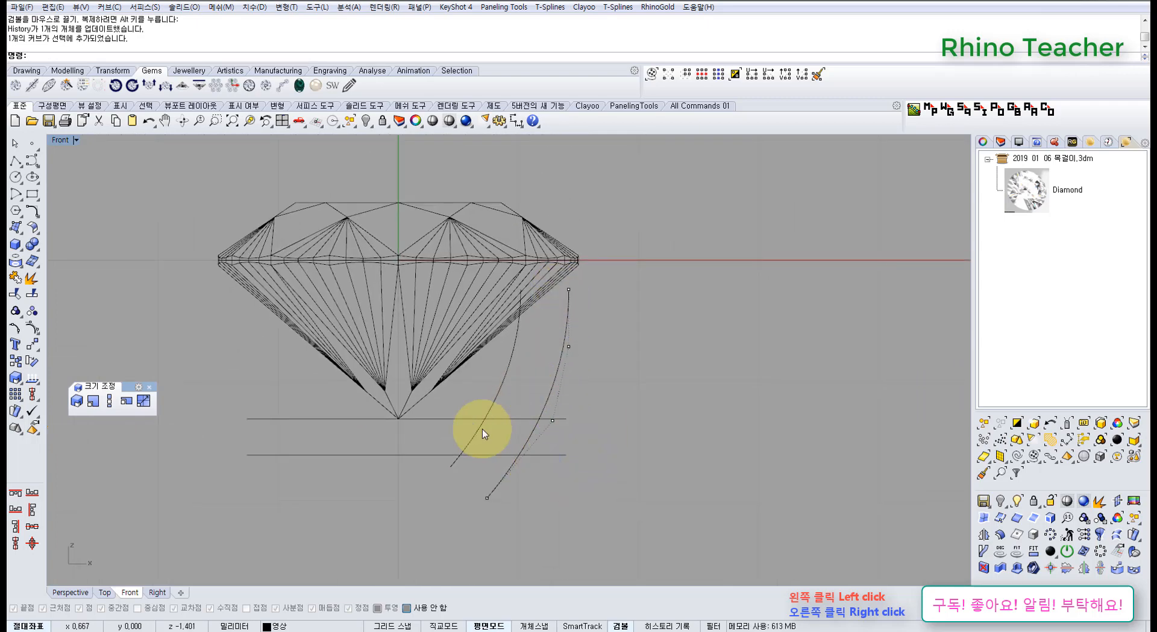
right_click_drag(500, 409, 529, 355)
scroll(460, 379, "up", 3)
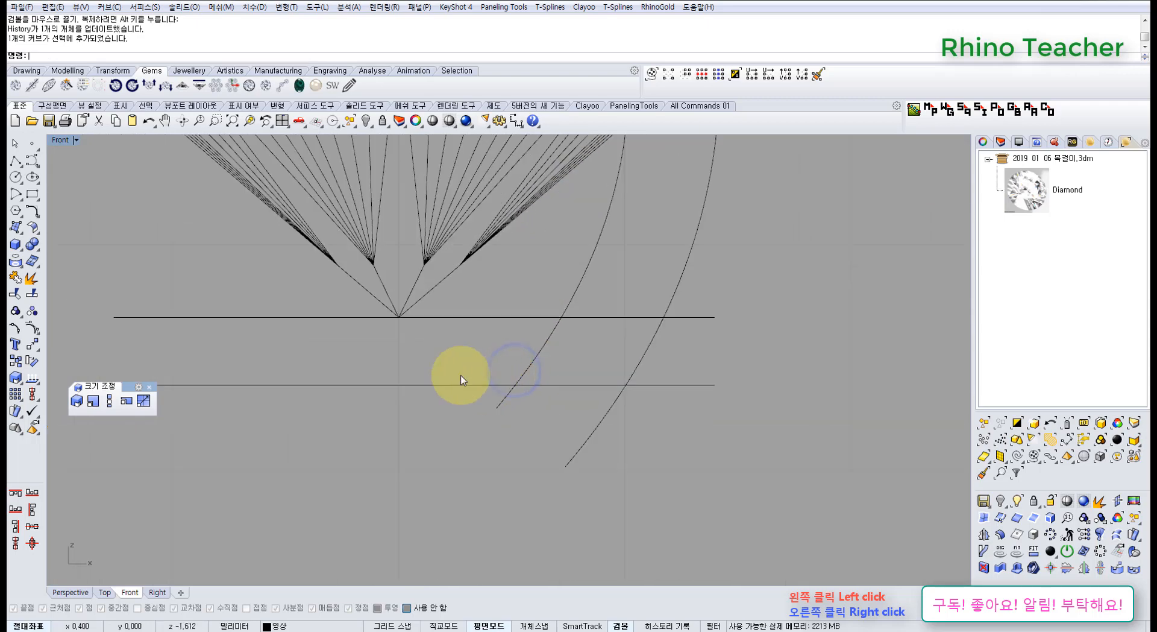
left_click_drag(457, 400, 388, 320)
scroll(391, 359, "down", 5)
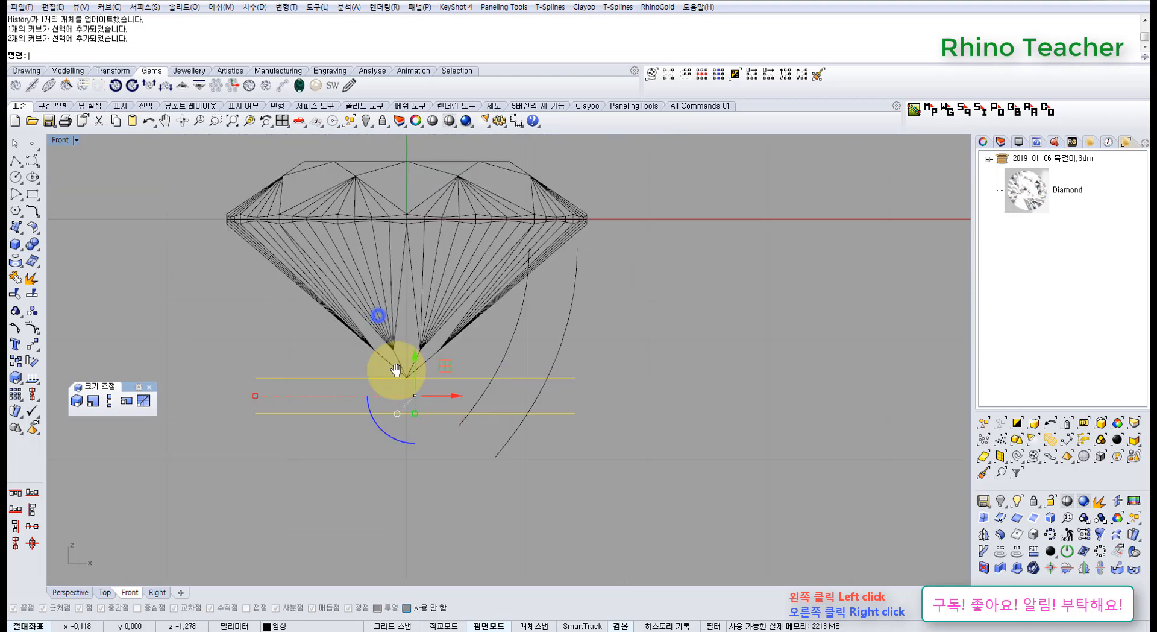
left_click(385, 447)
Show only the finished diamond setting from the hidden objects as a reference.
left_click(475, 314)
scroll(476, 314, "down", 3)
middle_click(268, 330)
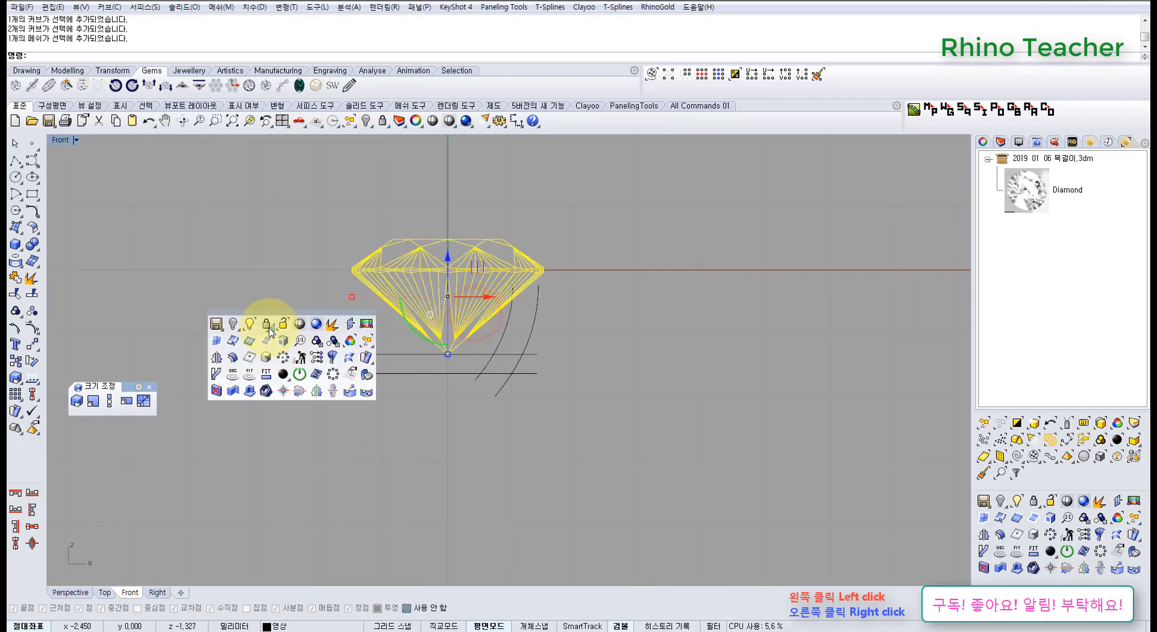
left_click(251, 324)
right_click_drag(250, 354, 510, 356)
scroll(511, 356, "down", 6)
scroll(295, 364, "up", 6)
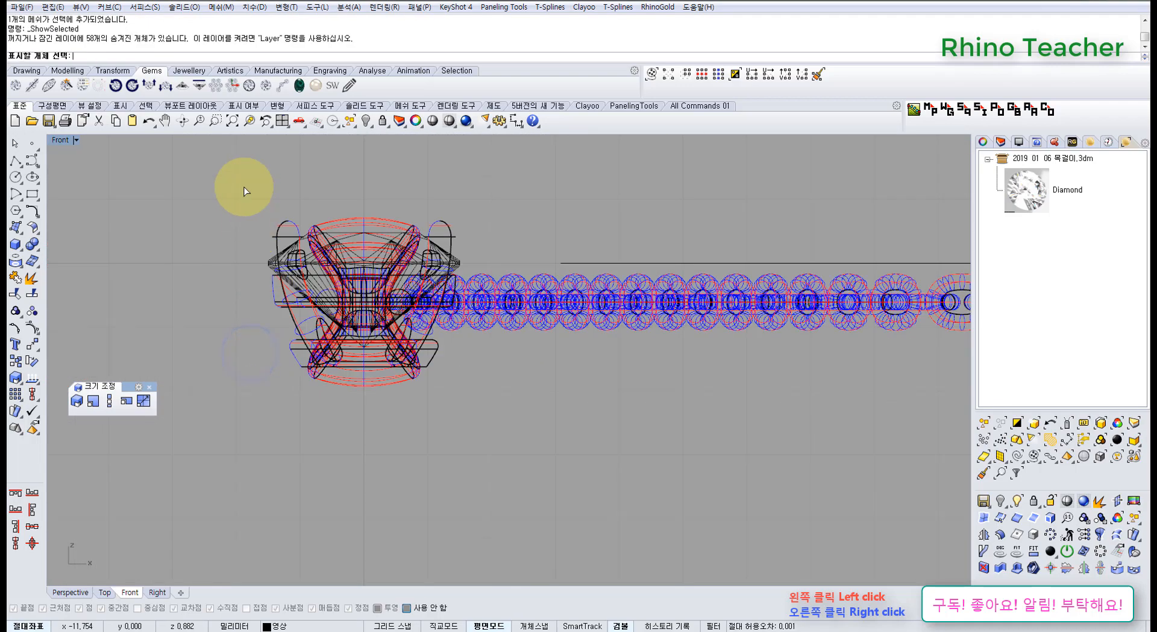
left_click_drag(234, 184, 512, 439)
right_click(456, 402)
Select the reference setting's diamond and switch the Front view to Shaded display.
left_click(447, 399)
scroll(363, 313, "up", 4)
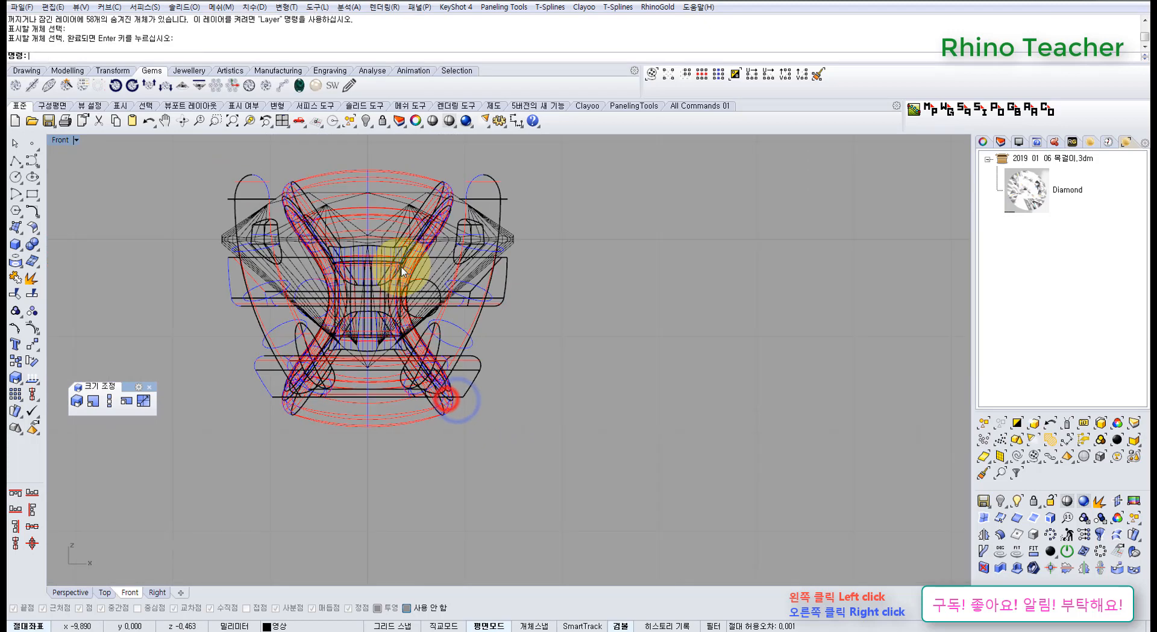
left_click(442, 266)
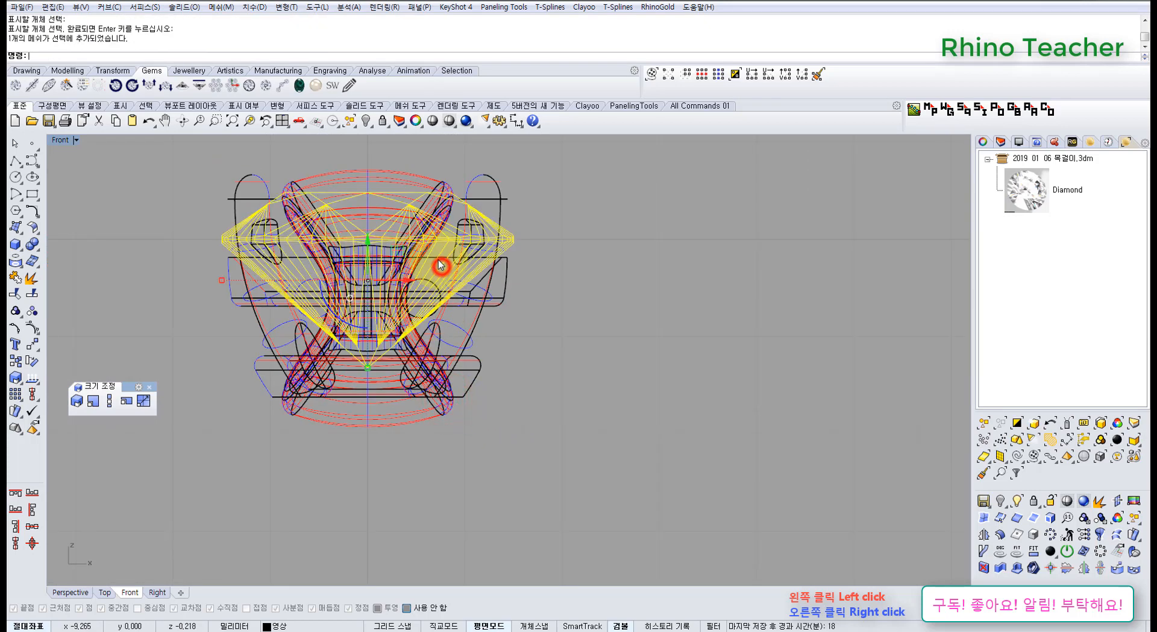
left_click(450, 121)
scroll(338, 375, "up", 2)
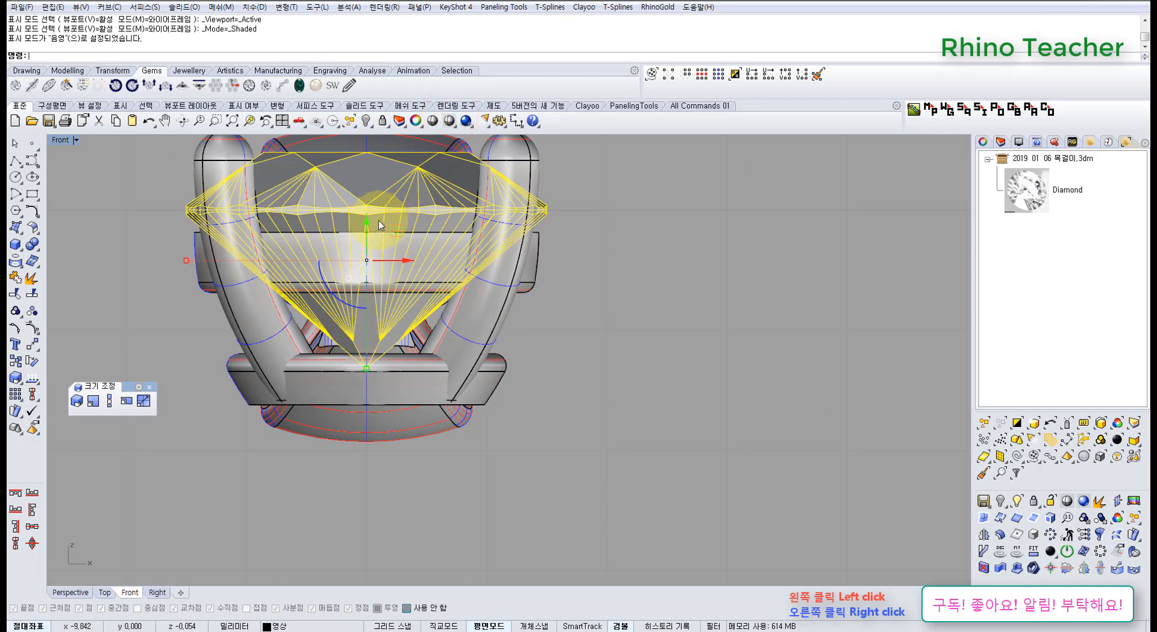
Move the reference diamond down into its setting and back up to demonstrate how it seats.
left_click_drag(379, 219, 373, 281)
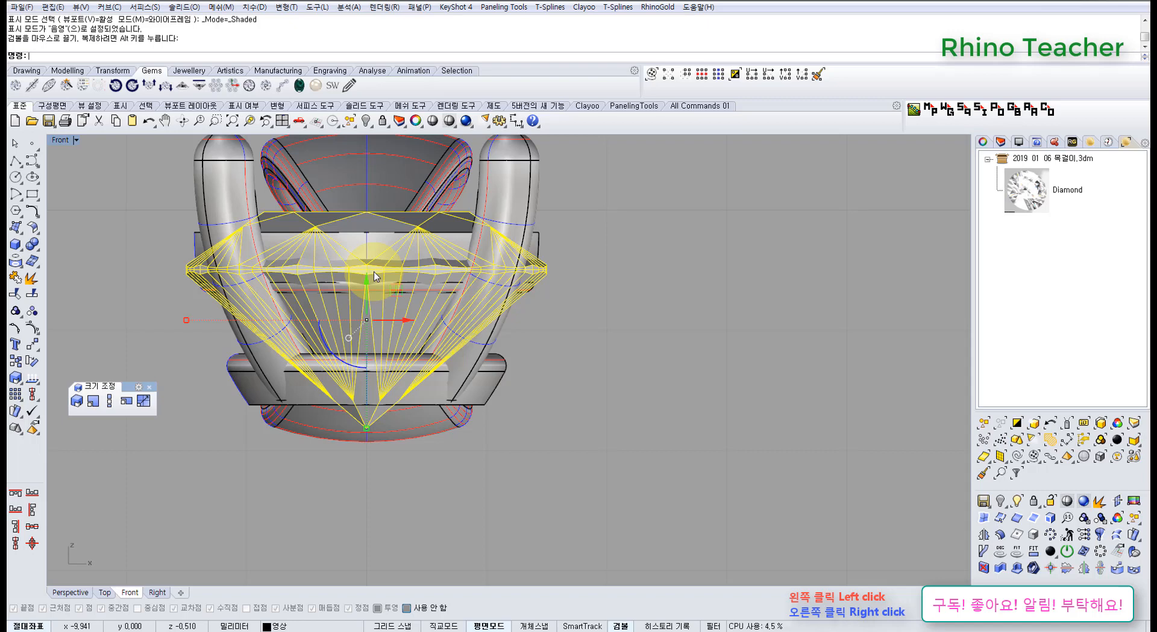
right_click_drag(374, 271, 435, 307)
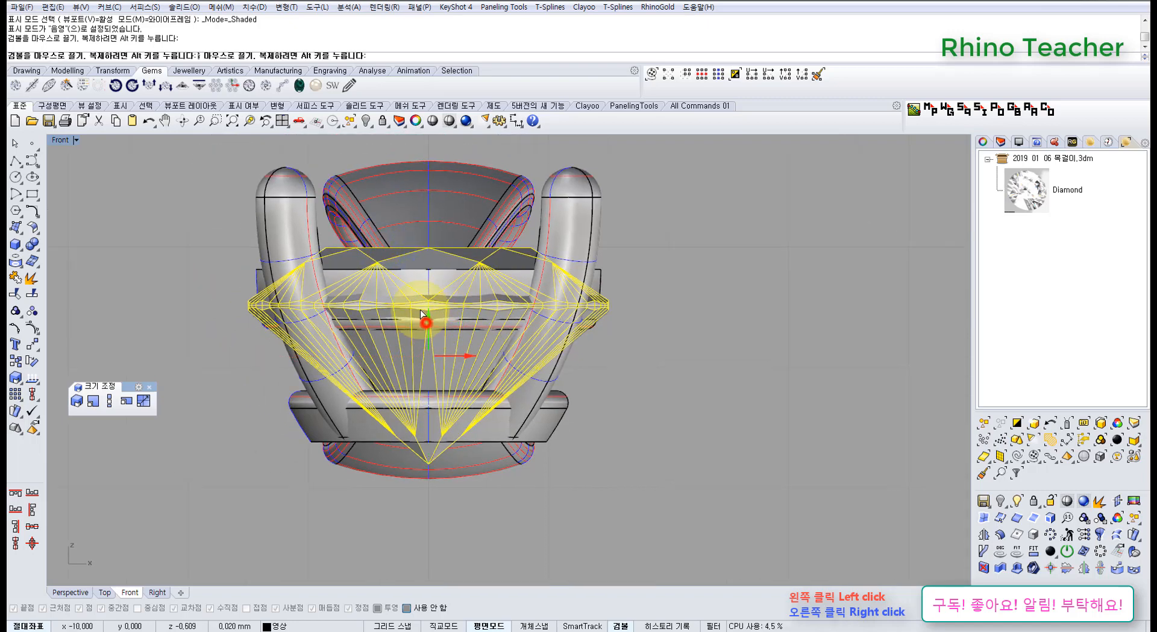
left_click_drag(421, 310, 421, 273)
right_click_drag(476, 438, 410, 417)
scroll(410, 417, "down", 8)
Undo the reference diamond's moves and the unhiding of the finished setting.
key("ctrl+z")
key("ctrl+z")
key("ctrl+z")
scroll(702, 419, "down", 6)
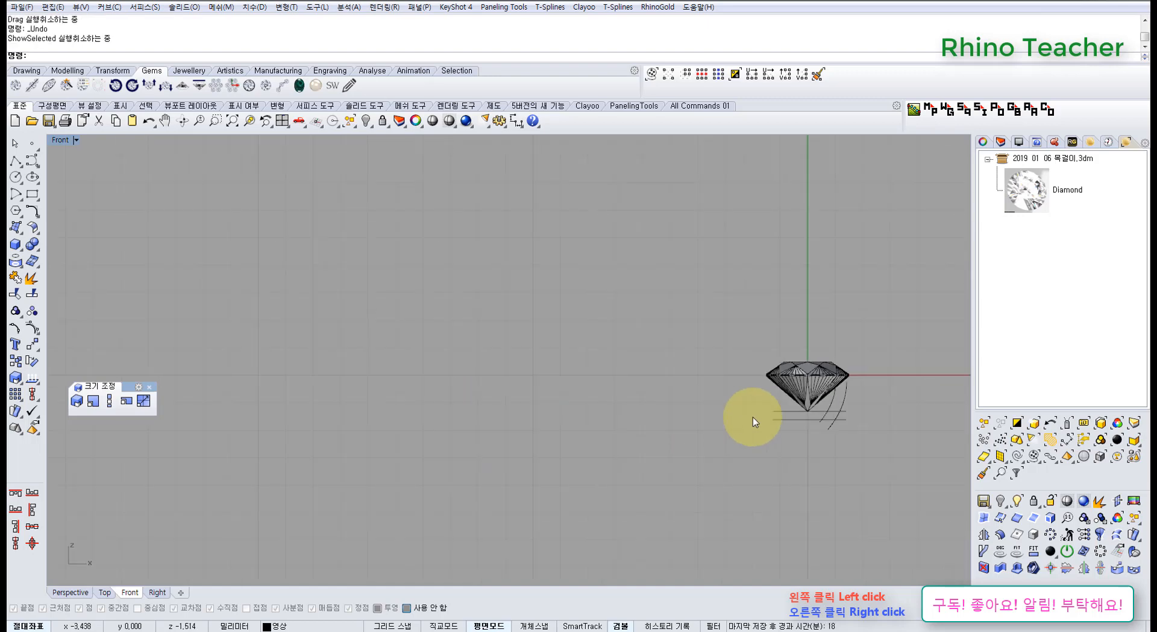
Examine closely how the diamond's bottom tip meets the upper guide line.
right_click_drag(752, 416, 489, 355)
scroll(567, 346, "up", 14)
right_click_drag(577, 324, 580, 393)
right_click_drag(472, 420, 543, 381)
left_click_drag(550, 380, 491, 497)
left_click(491, 497)
scroll(460, 398, "up", 6)
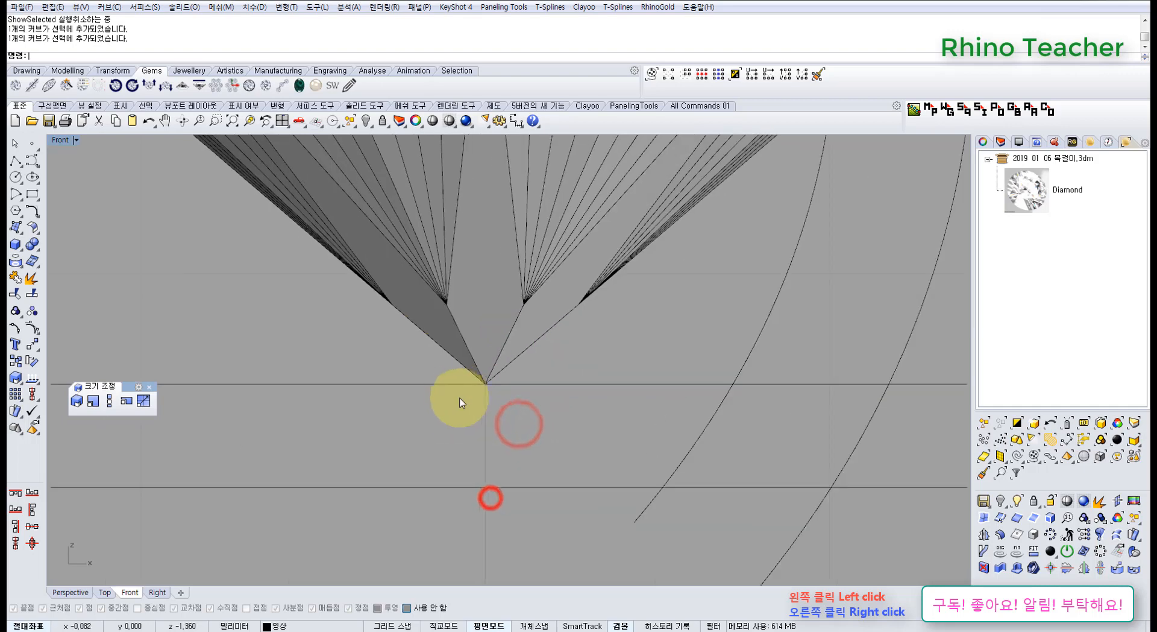
left_click(460, 380)
scroll(519, 395, "up", 3)
left_click_drag(590, 355, 488, 320)
scroll(490, 397, "up", 5)
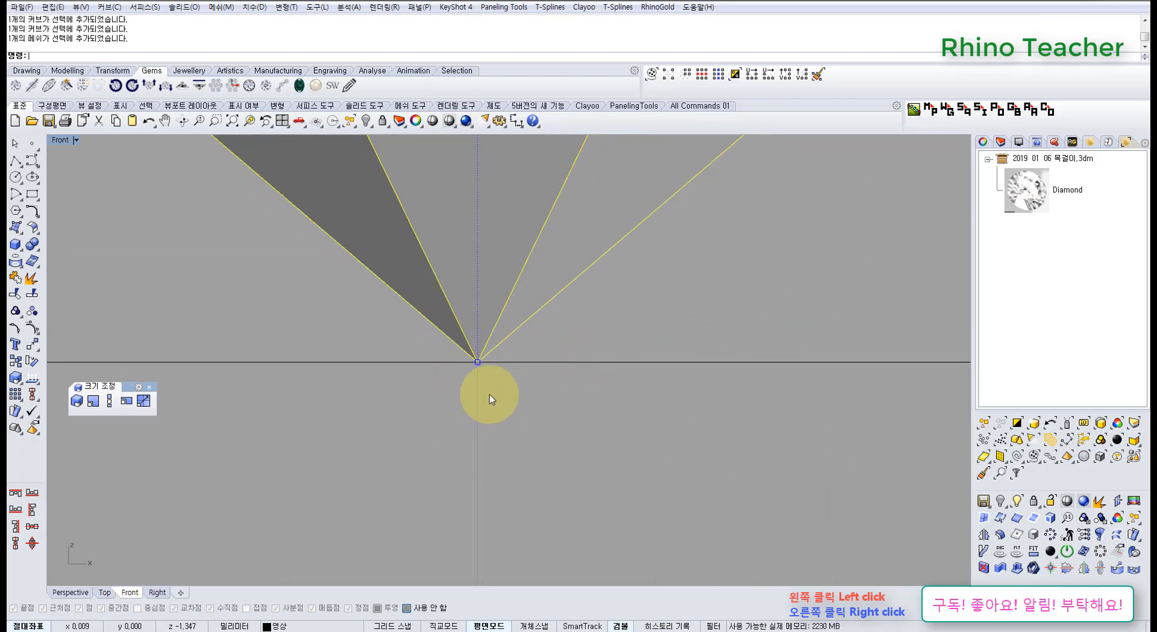
left_click(511, 441)
left_click(425, 351)
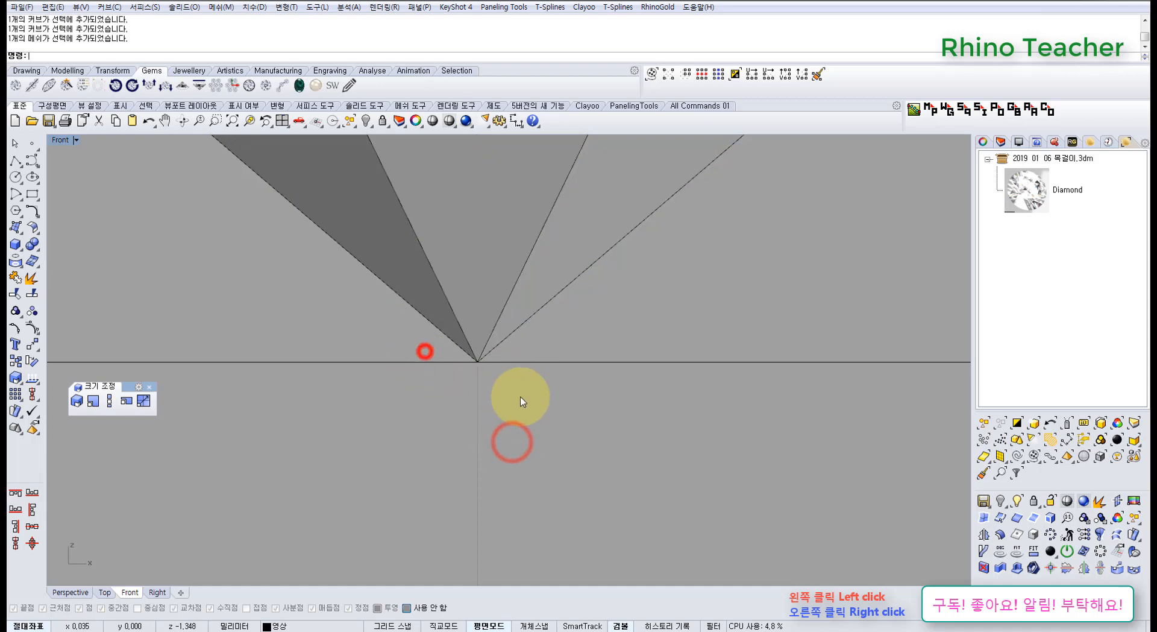
Examine the girdle edges of the diamond relative to the upper ends of the profile curves.
scroll(545, 371, "down", 18)
right_click_drag(638, 276, 570, 403)
right_click_drag(615, 335, 575, 383)
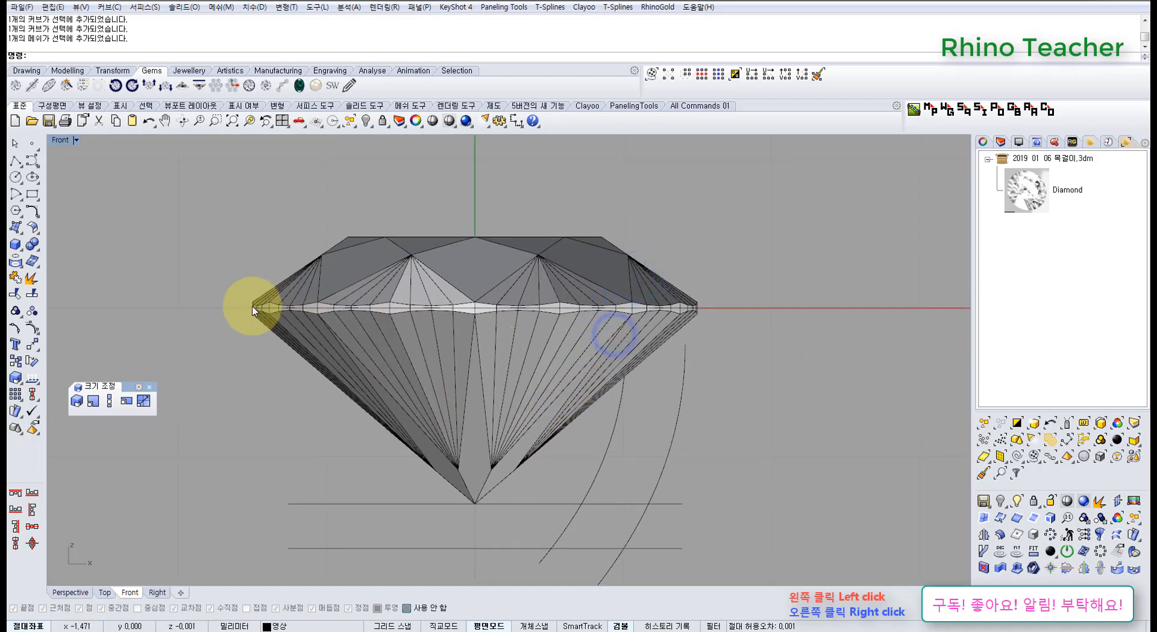
scroll(703, 309, "up", 5)
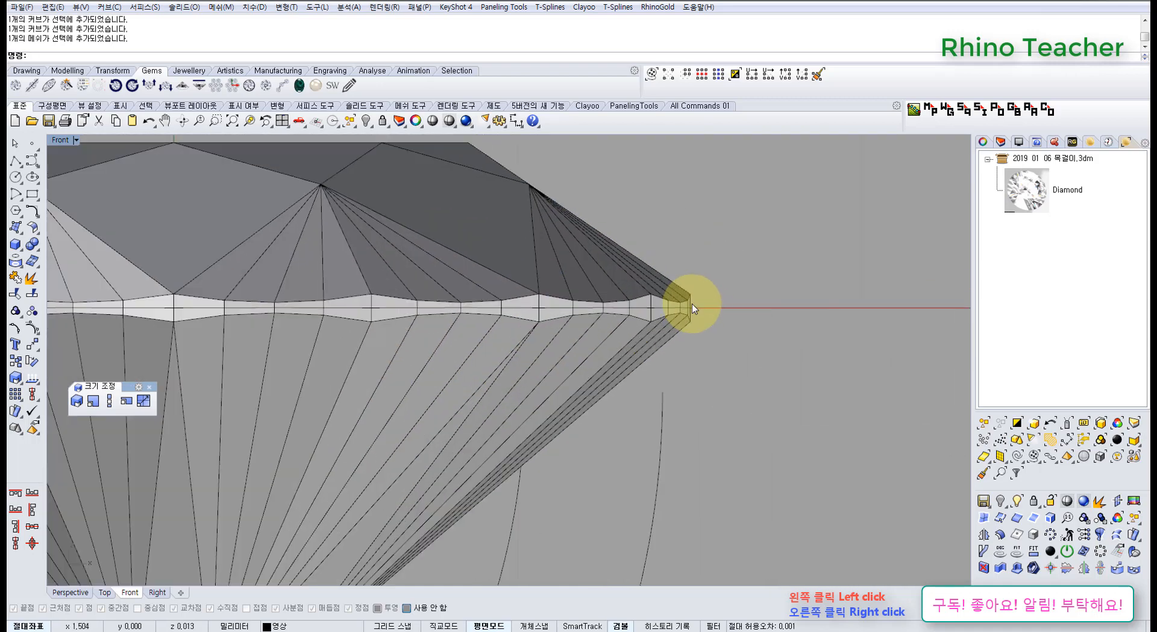
scroll(691, 301, "down", 5)
right_click_drag(675, 328, 623, 305)
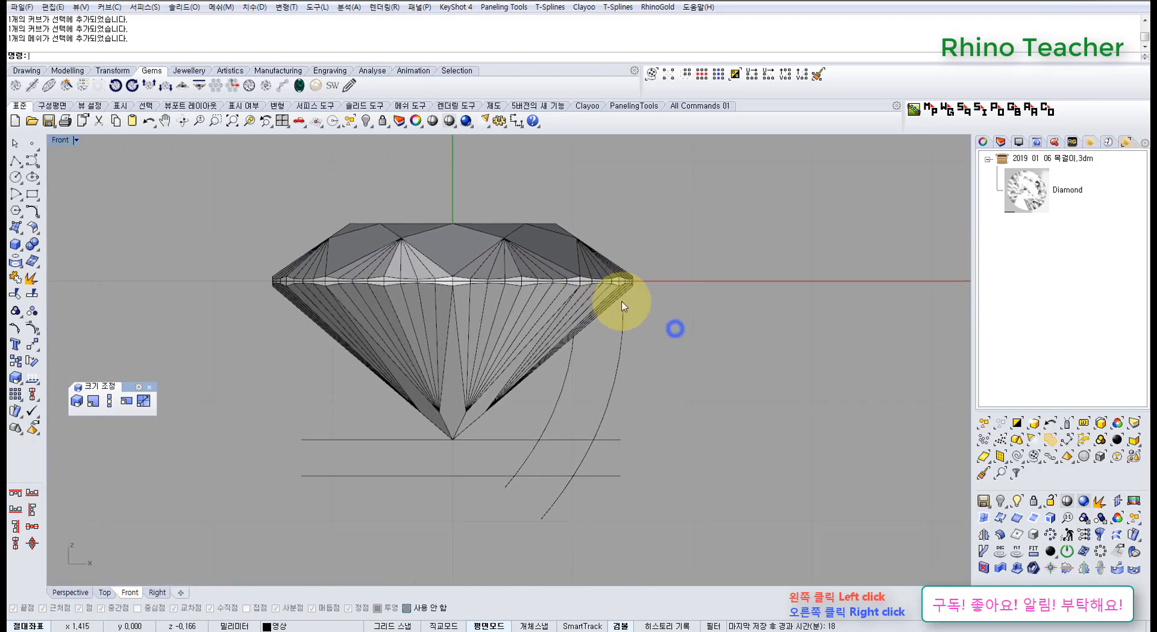
right_click_drag(509, 413, 555, 361)
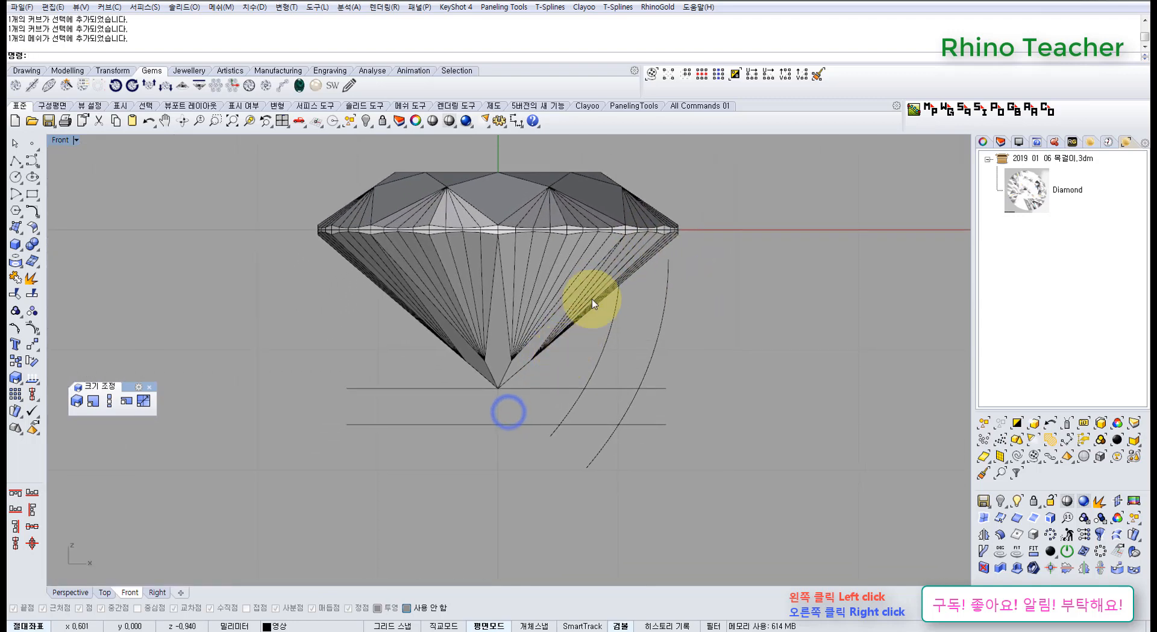
Check the diamond's tip again in relation to the two guide lines and the profile curves.
scroll(500, 384, "up", 5)
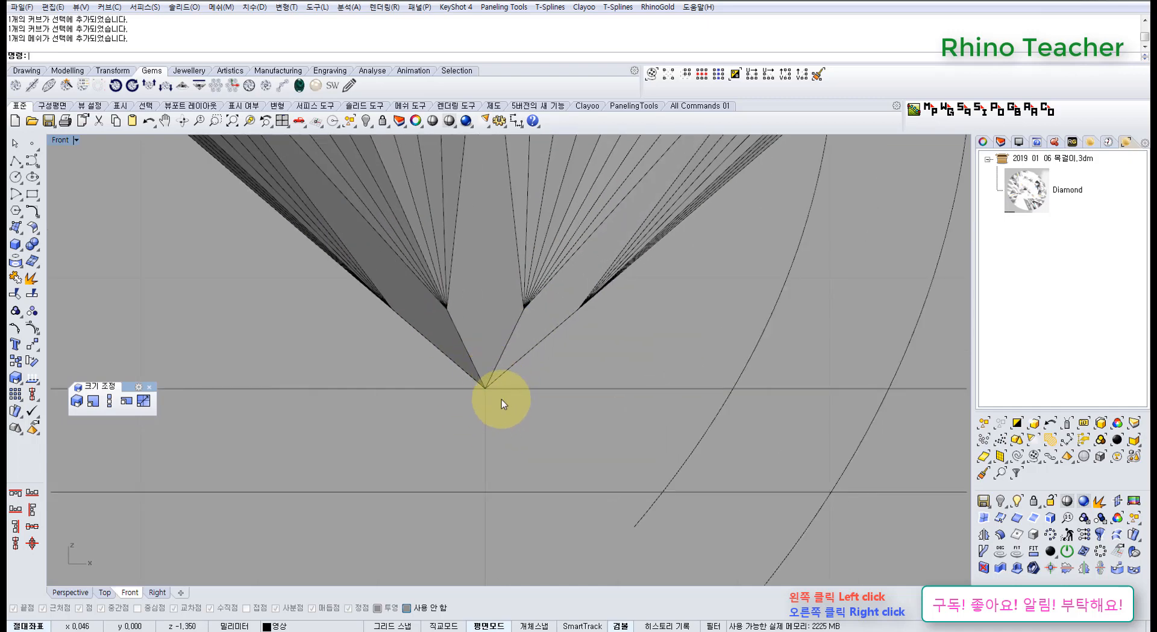
scroll(501, 399, "down", 5)
right_click_drag(536, 407, 500, 412)
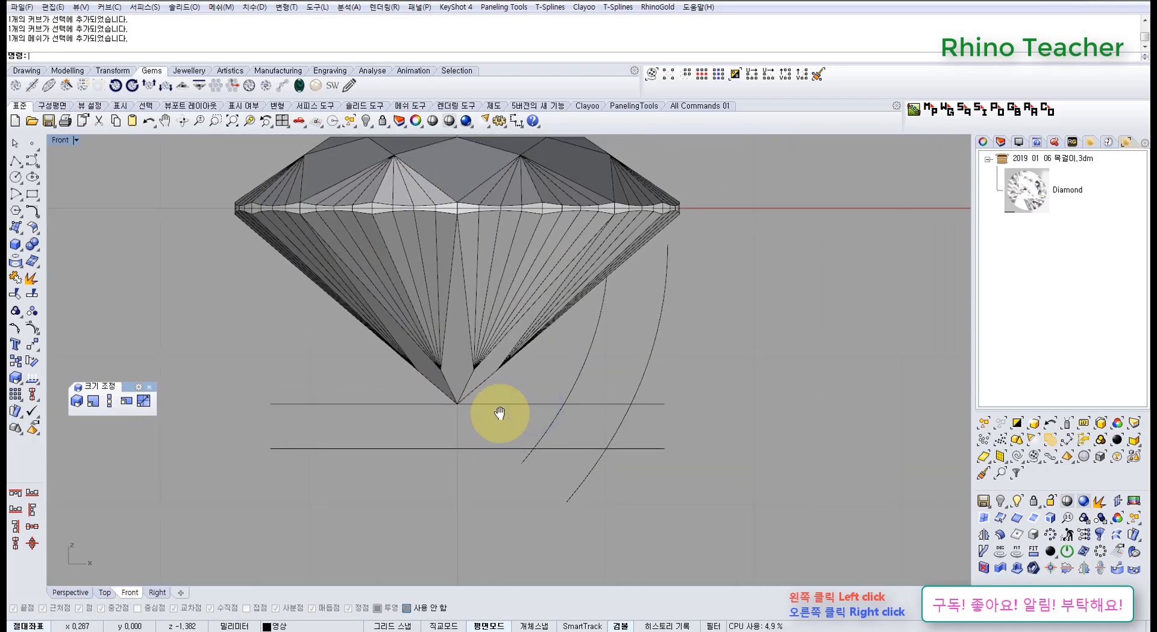
scroll(498, 412, "up", 3)
right_click_drag(439, 414, 482, 421)
scroll(455, 405, "down", 3)
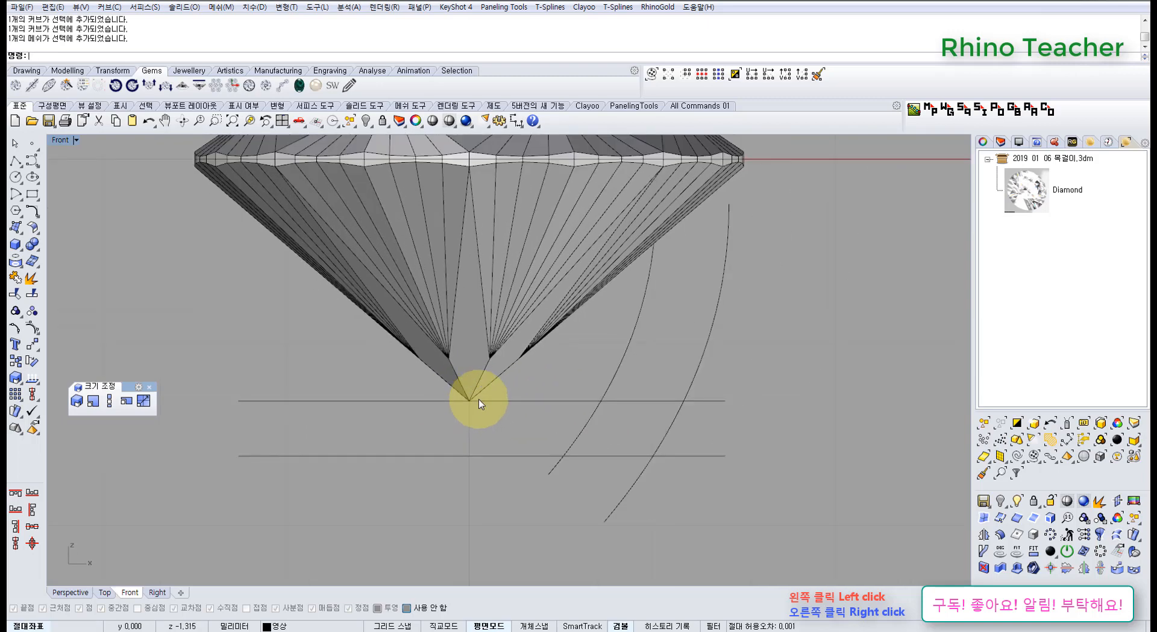
scroll(473, 399, "up", 5)
scroll(452, 403, "up", 3)
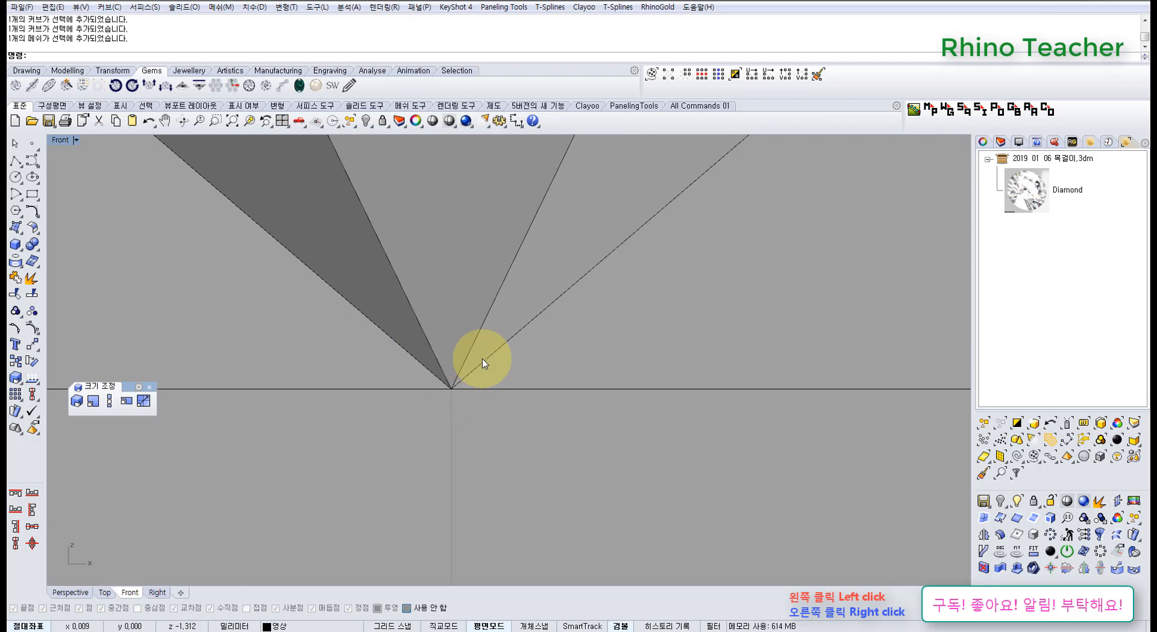
scroll(450, 383, "down", 5)
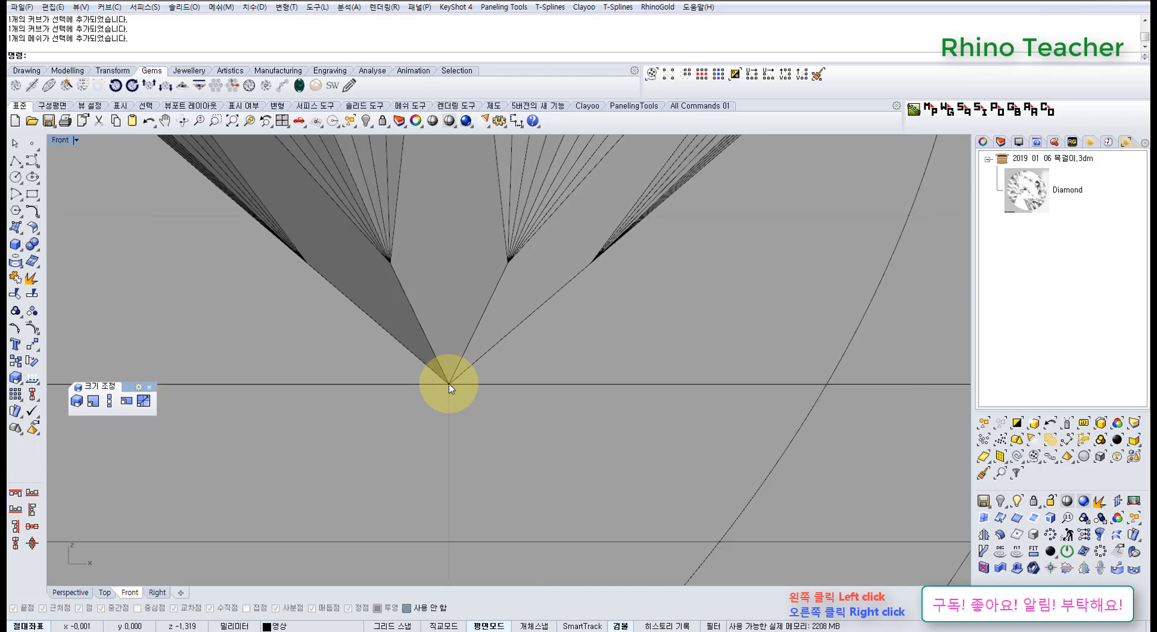
right_click_drag(457, 425, 500, 441)
scroll(538, 398, "up", 8)
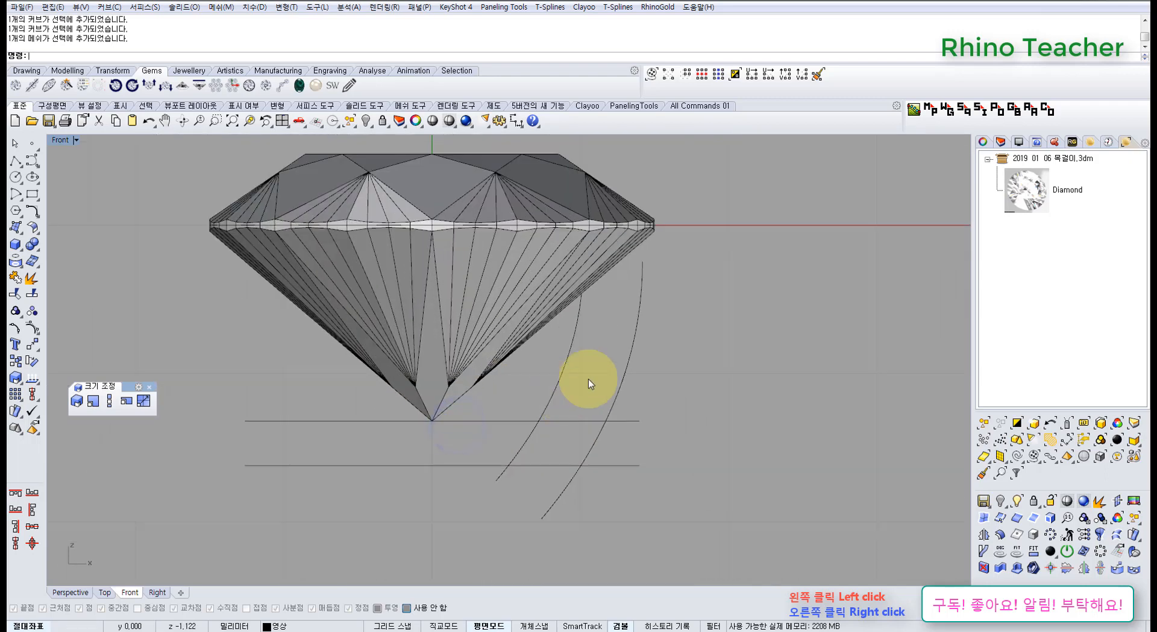
Highlight the inner and outer profile curves to examine the wall between them beside the diamond.
scroll(634, 358, "down", 6)
scroll(638, 338, "up", 2)
scroll(638, 337, "up", 6)
left_click_drag(577, 398, 551, 384)
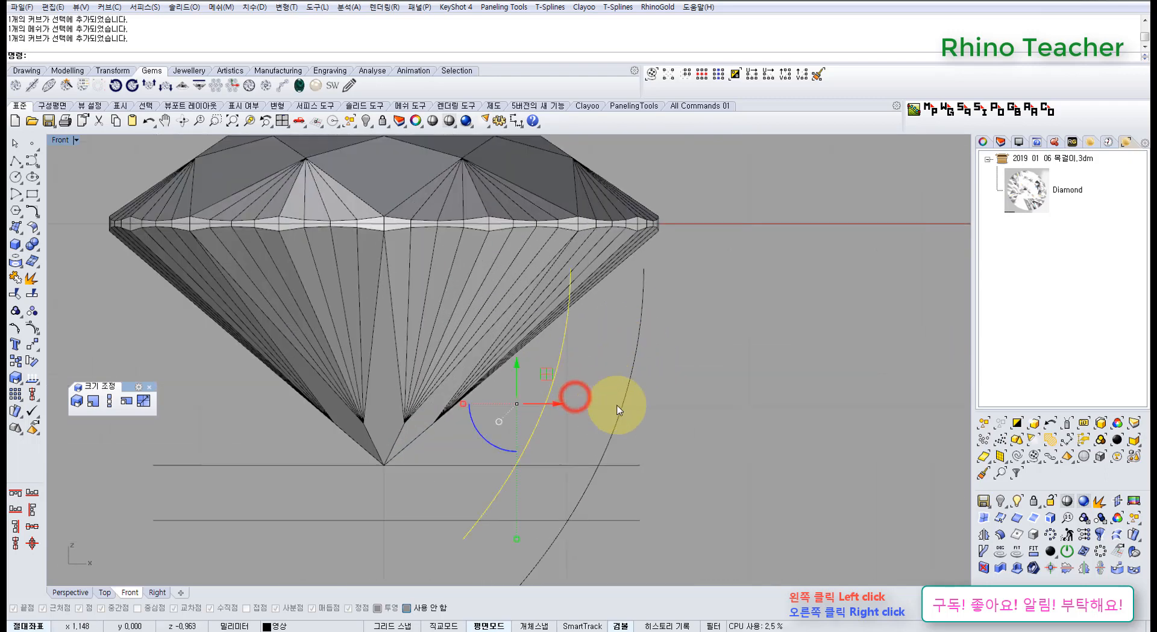
left_click_drag(676, 403, 601, 370)
right_click_drag(614, 431, 655, 446)
left_click(551, 502)
left_click_drag(711, 411, 590, 373)
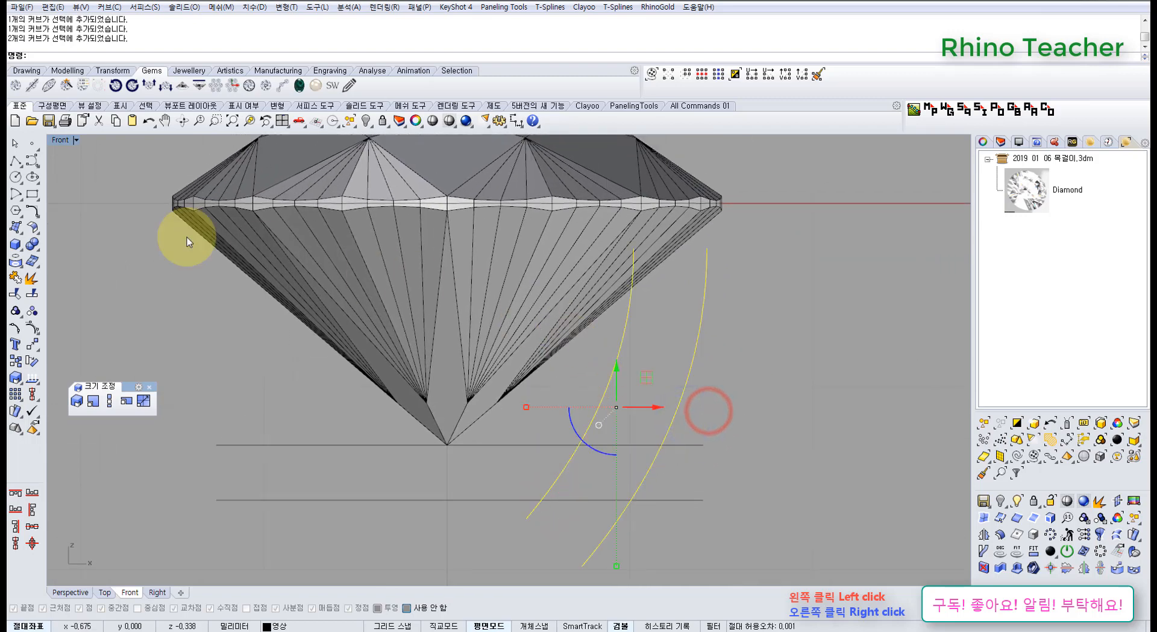
Lock the diamond mesh.
left_click(416, 217)
left_click(382, 121)
right_click_drag(349, 212, 296, 275)
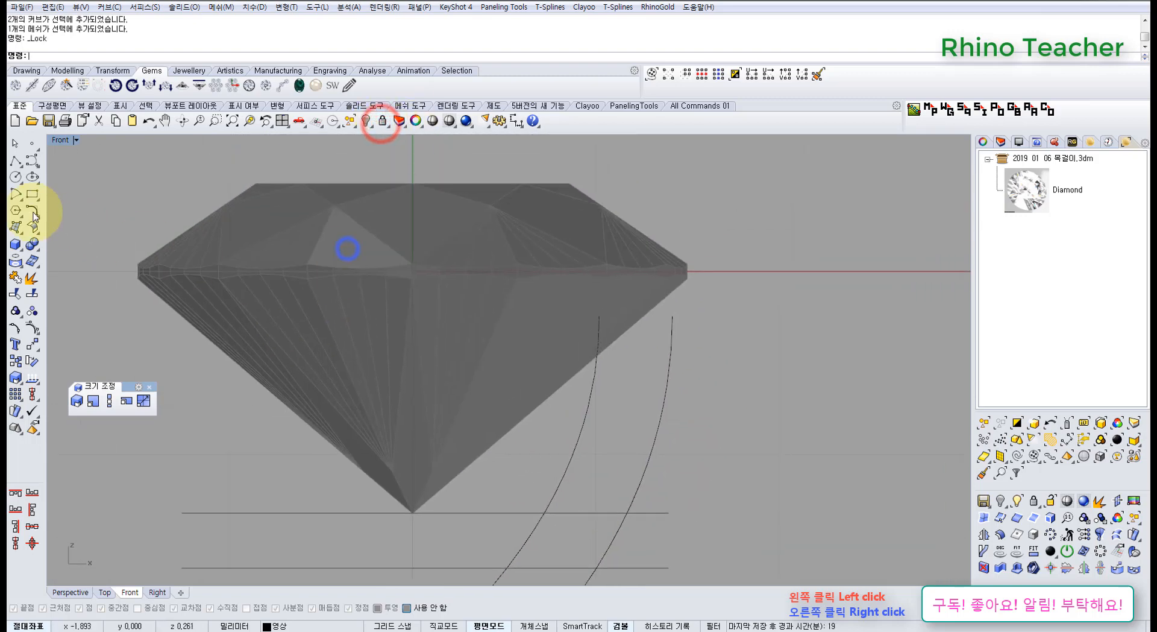
Draw a straight polyline joining the upper ends of the inner and outer profile curves.
left_click(16, 159)
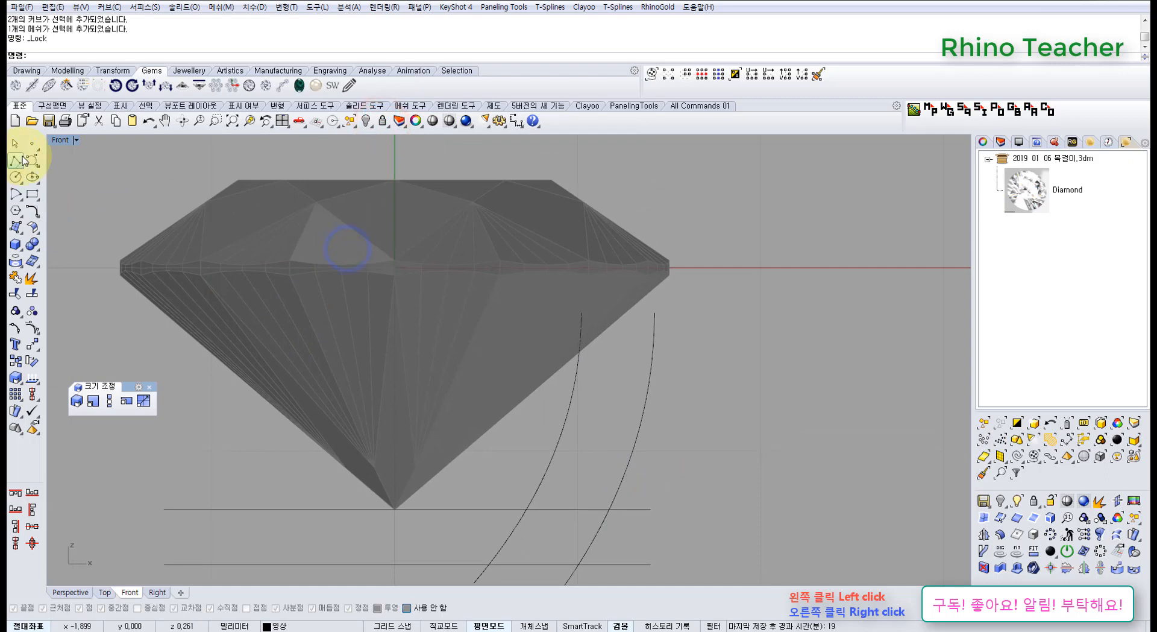
left_click(581, 313)
left_click(654, 314)
right_click(655, 315)
scroll(652, 327, "down", 8)
right_click_drag(604, 439, 557, 393)
right_click(559, 339)
scroll(531, 336, "up", 10)
scroll(535, 336, "down", 4)
right_click(611, 344)
Use CurveBoolean on the two profile curves, top line and lower guide line, deleting all input, to keep the enclosed wall region.
left_click_drag(723, 287, 543, 203)
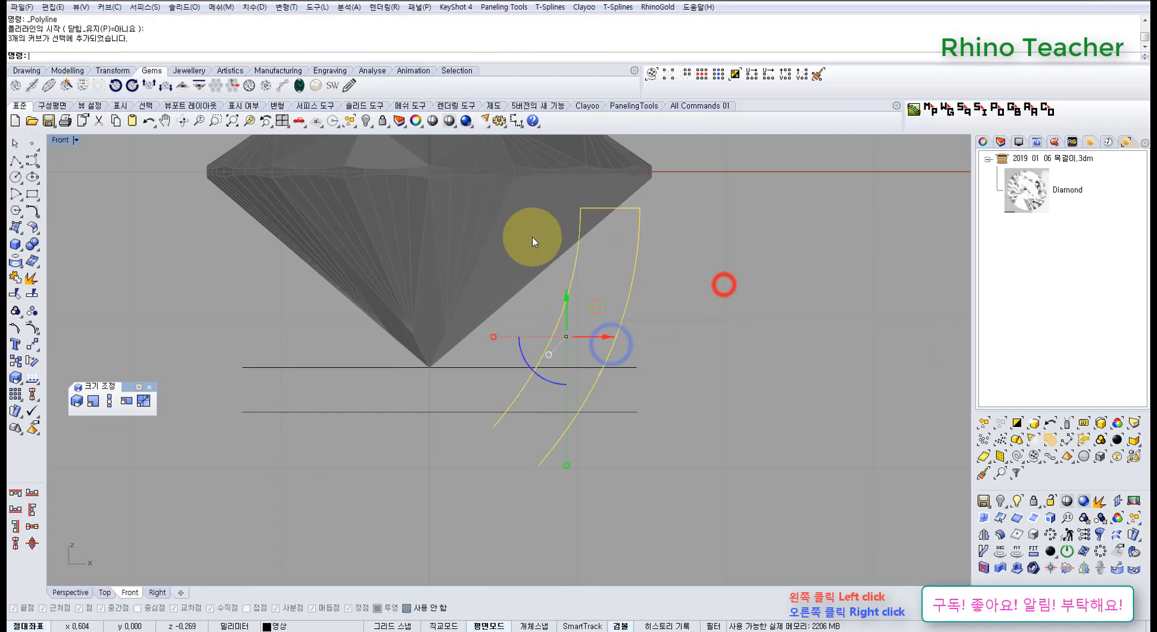
scroll(589, 428, "up", 4)
left_click_drag(623, 434, 446, 351, "shift")
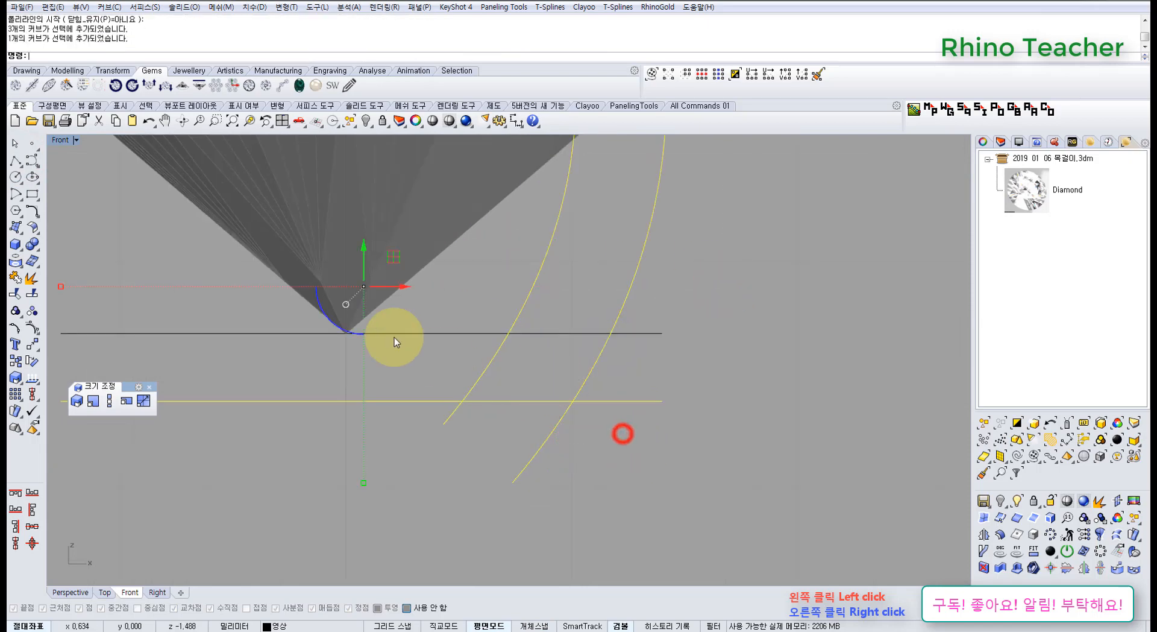
left_click(31, 212)
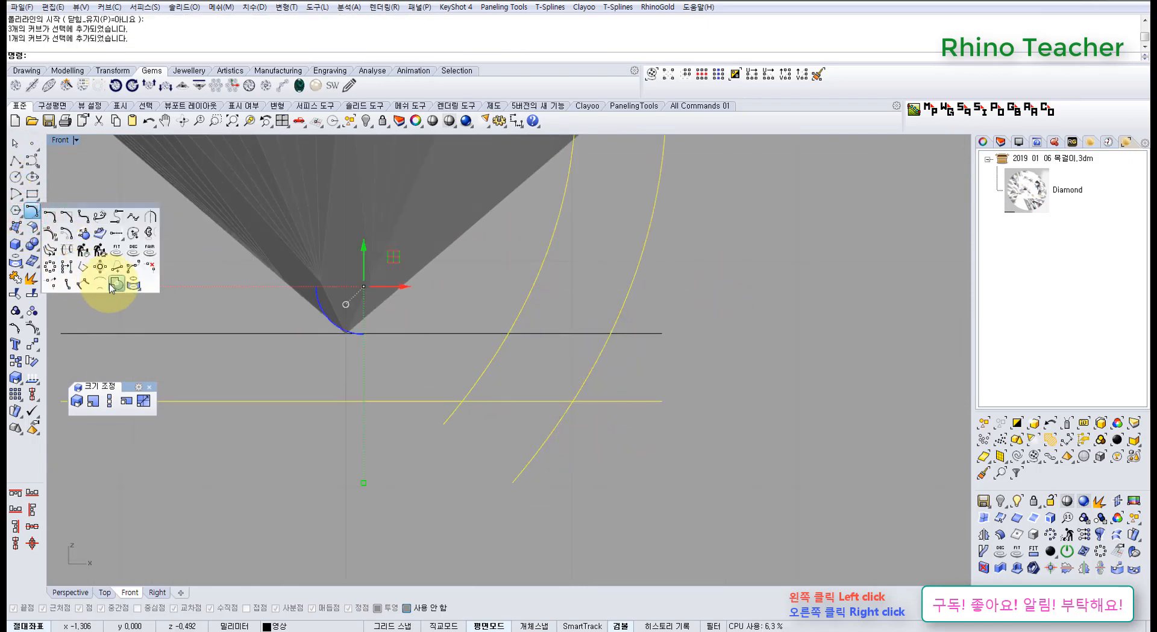
left_click(110, 286)
scroll(429, 290, "down", 6)
right_click_drag(434, 275, 403, 345)
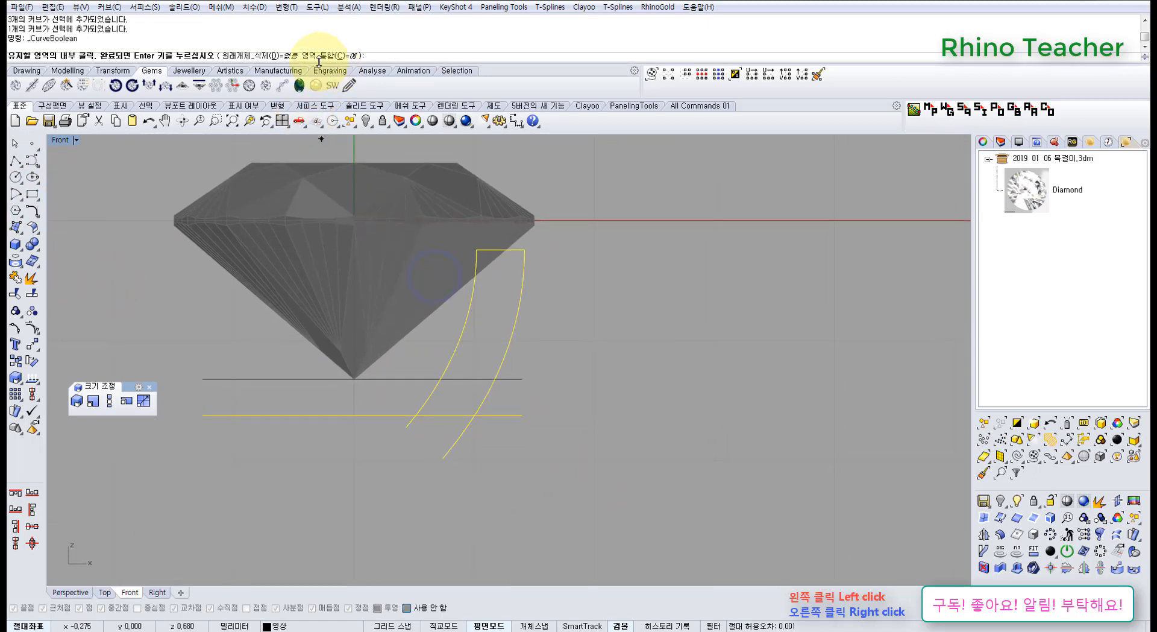
left_click(259, 55)
left_click(163, 55)
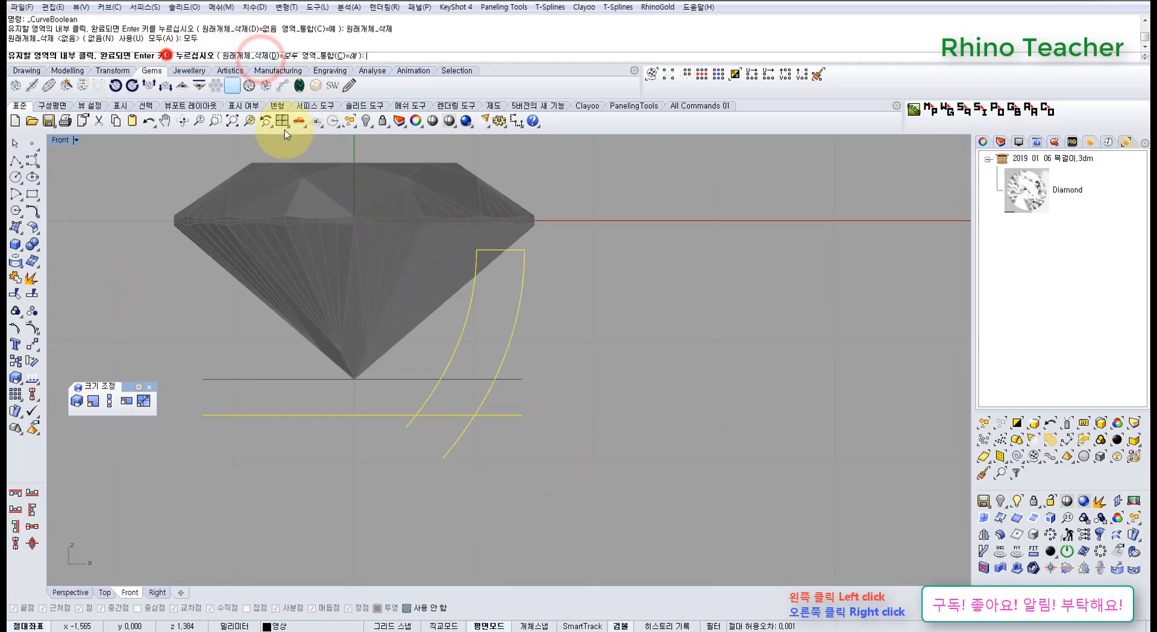
left_click(499, 332)
right_click(499, 332)
Revolve the closed wall profile a full 360° about the vertical axis through the origin to form the setting.
right_click_drag(482, 364, 491, 374)
right_click_drag(418, 349, 503, 364)
middle_click(367, 377)
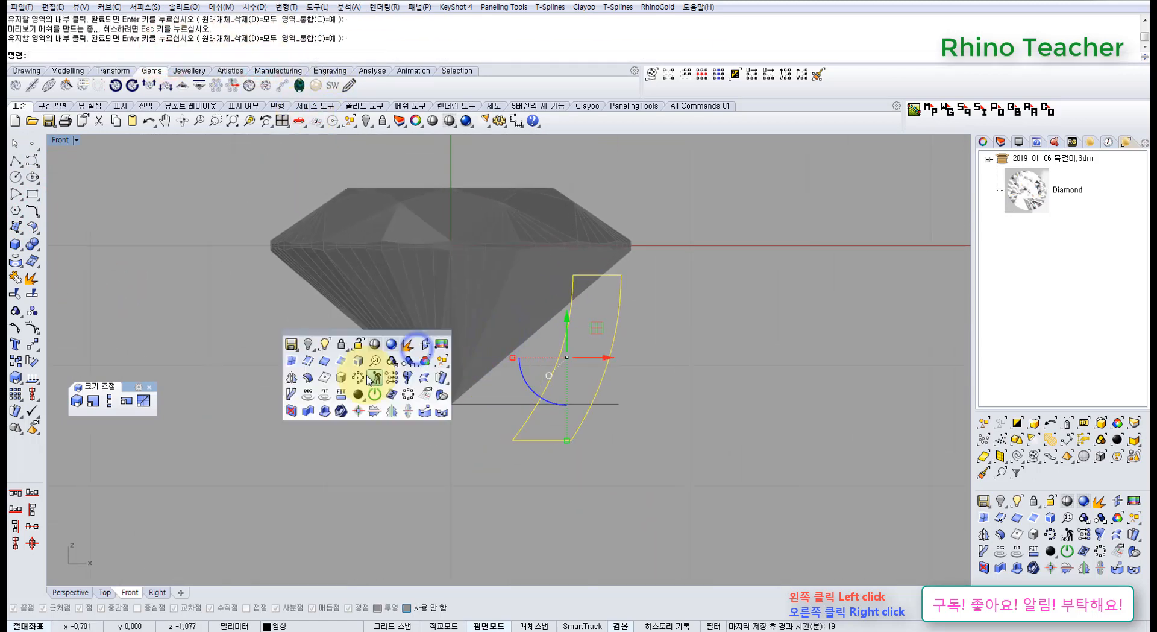
left_click(14, 231)
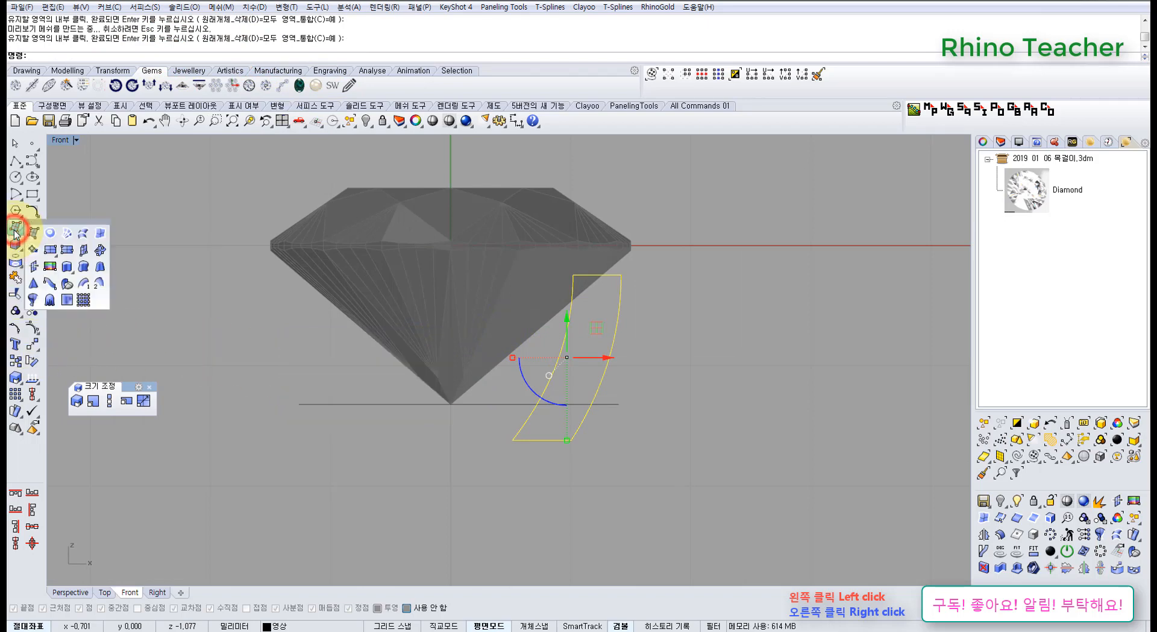
left_click_drag(56, 221, 109, 256)
left_click(83, 341)
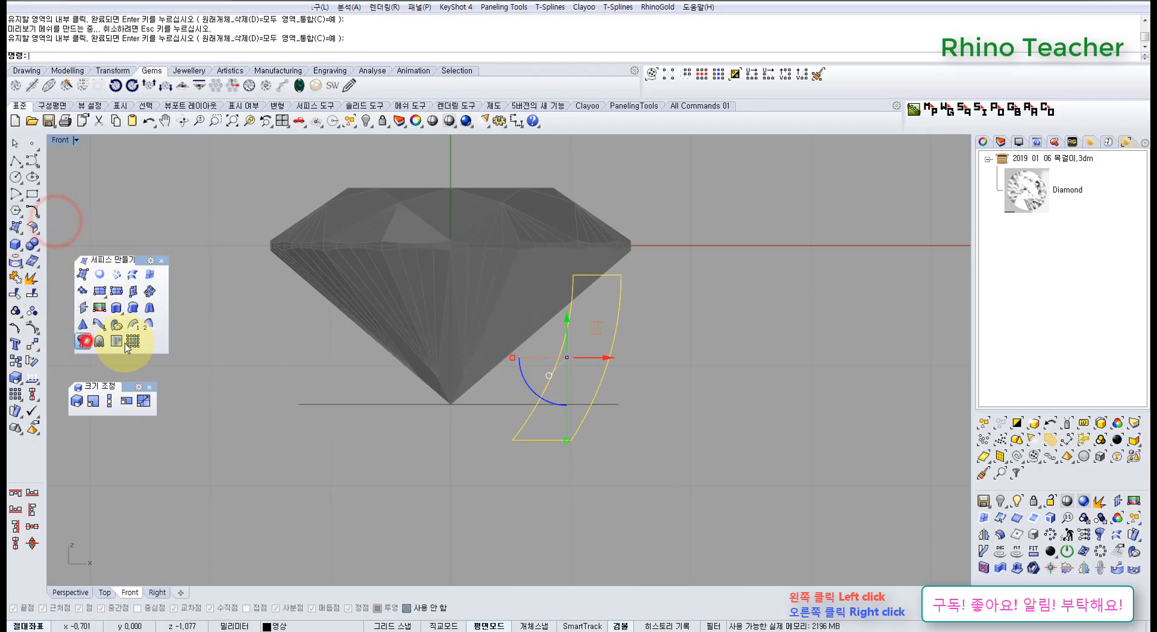
scroll(382, 404, "down", 3)
type("0")
key("Return")
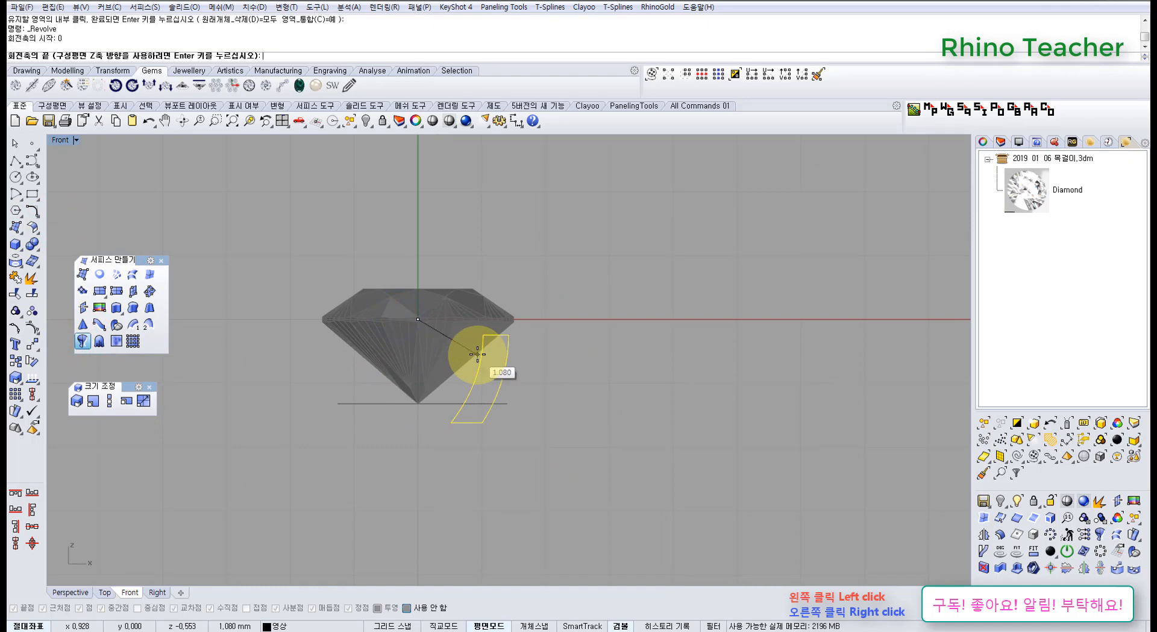
left_click(440, 237)
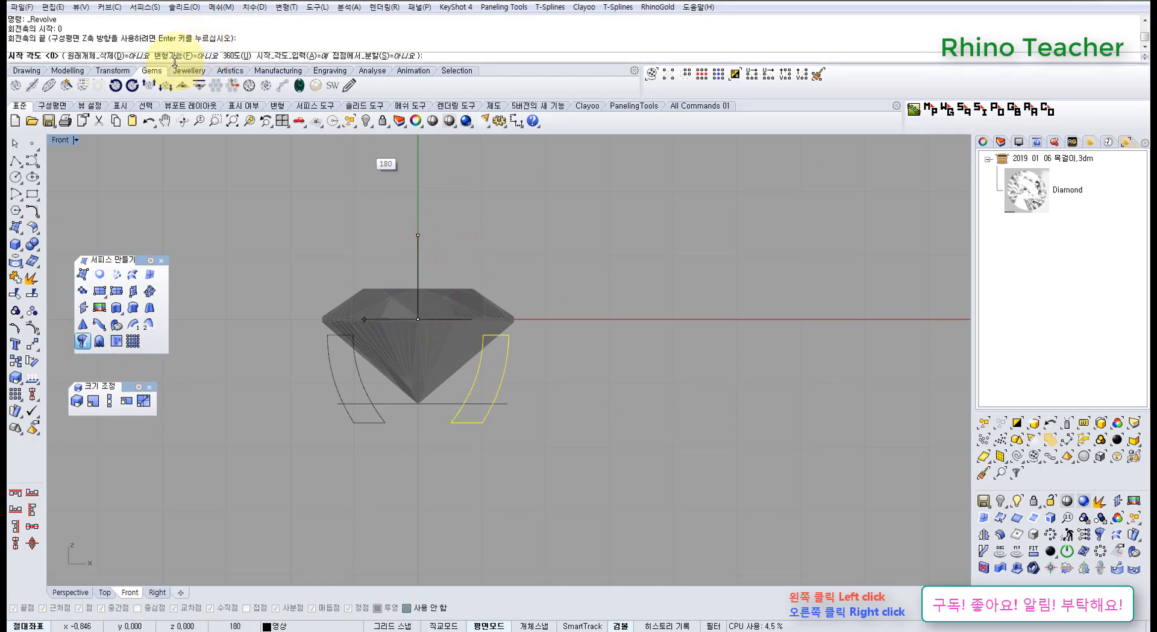
left_click(239, 57)
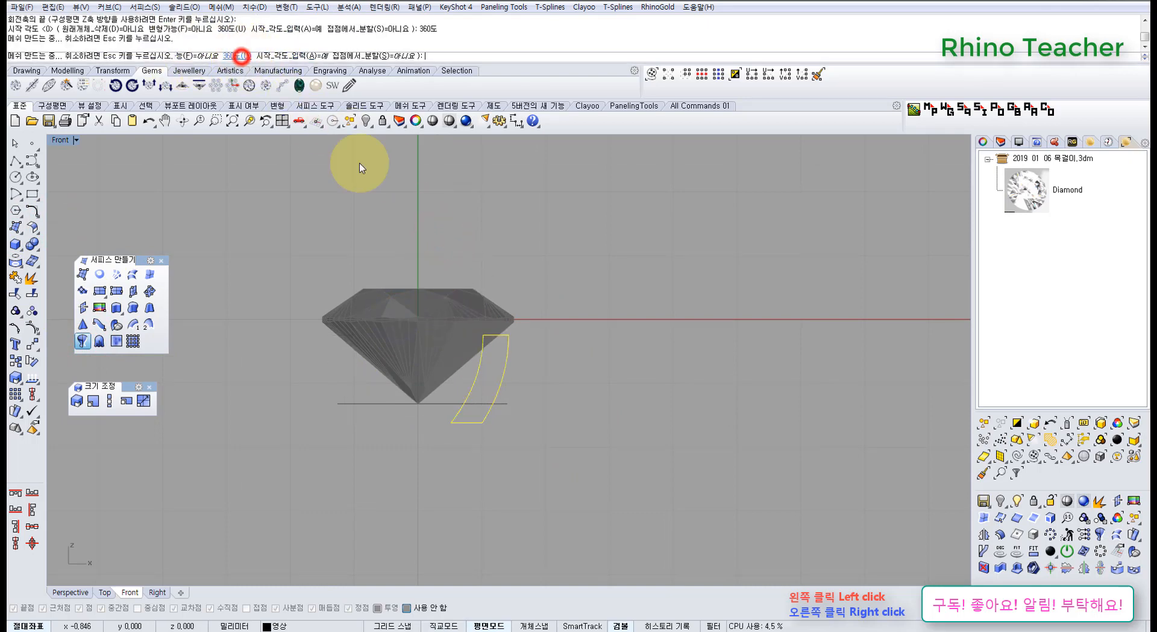
Examine the revolved setting around the diamond and set the Front view to wireframe display.
scroll(492, 244, "up", 2)
left_click(567, 250)
right_click_drag(473, 309, 494, 324)
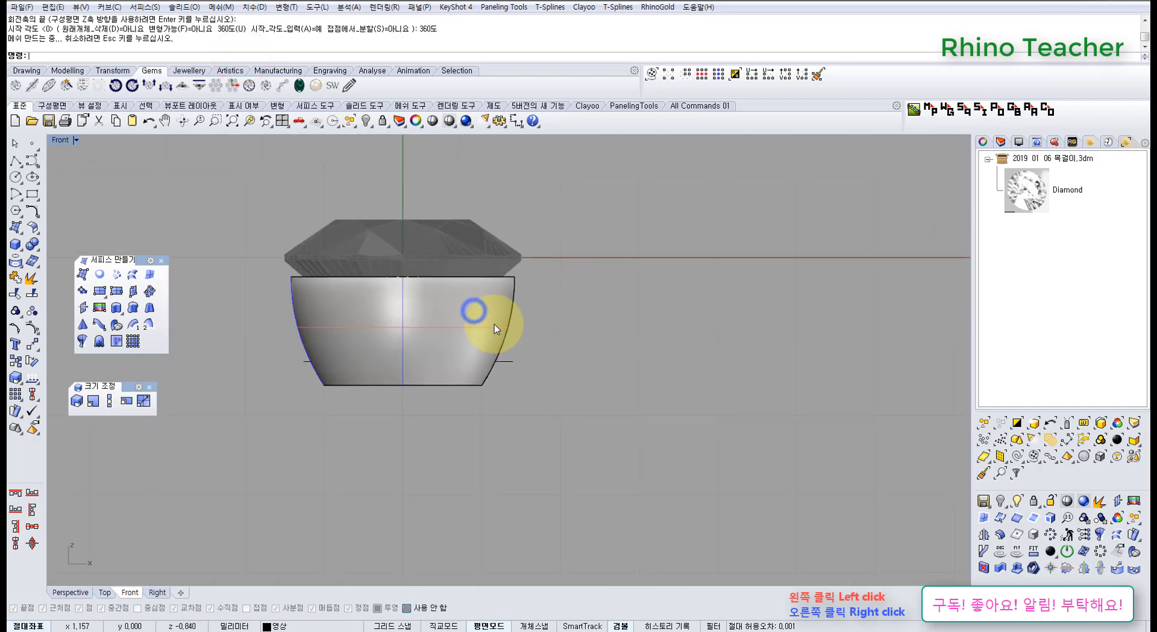
key("ctrl+F4")
right_click_drag(501, 393, 639, 297)
key("ctrl+F3")
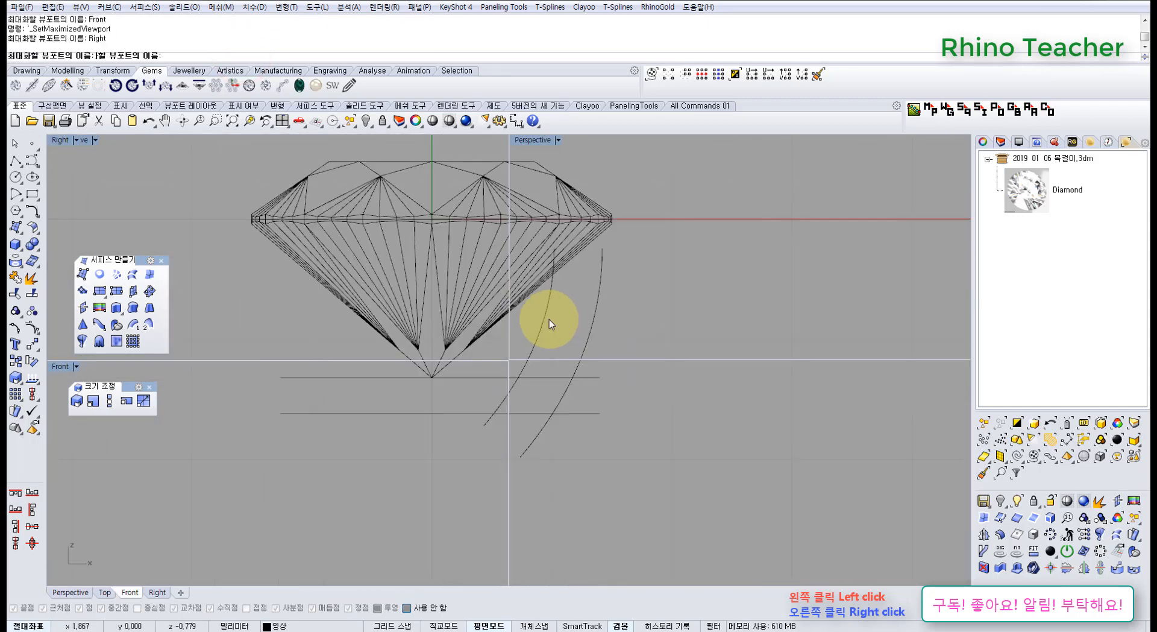
key("ctrl+F2")
right_click(449, 122)
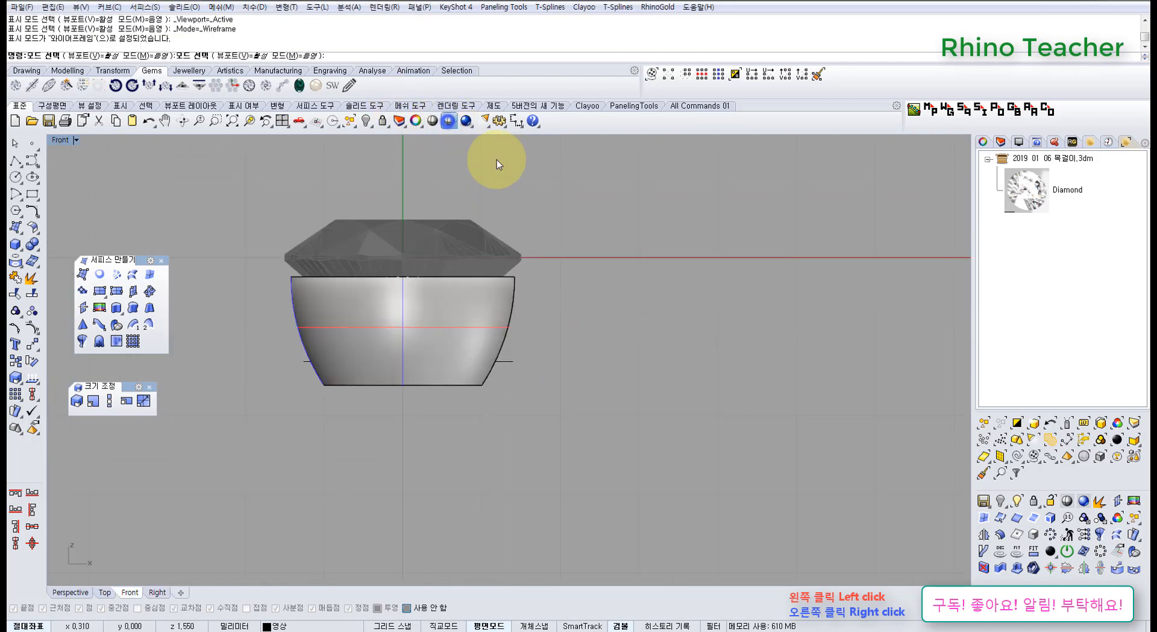
left_click(633, 269)
right_click_drag(544, 320, 606, 337)
scroll(540, 352, "up", 6)
scroll(486, 363, "down", 8)
right_click_drag(482, 362, 585, 320)
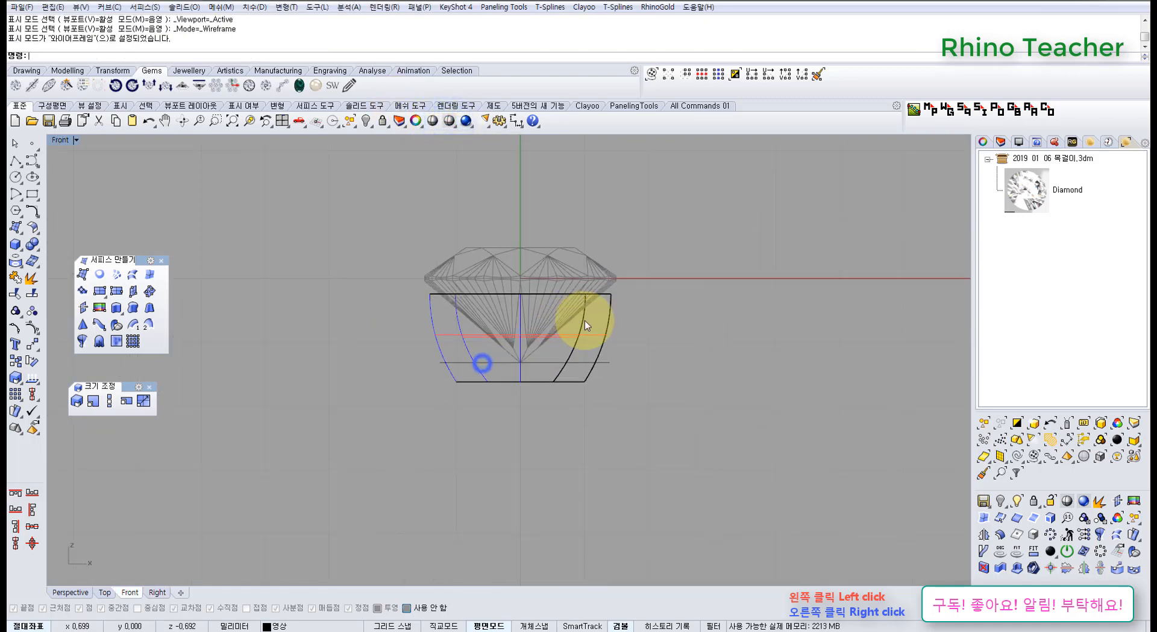
scroll(628, 267, "up", 6)
Raise the horizontal guide line from the diamond's tip to across the pavilion and lengthen it beyond both sides of the setting.
key("ctrl+F4")
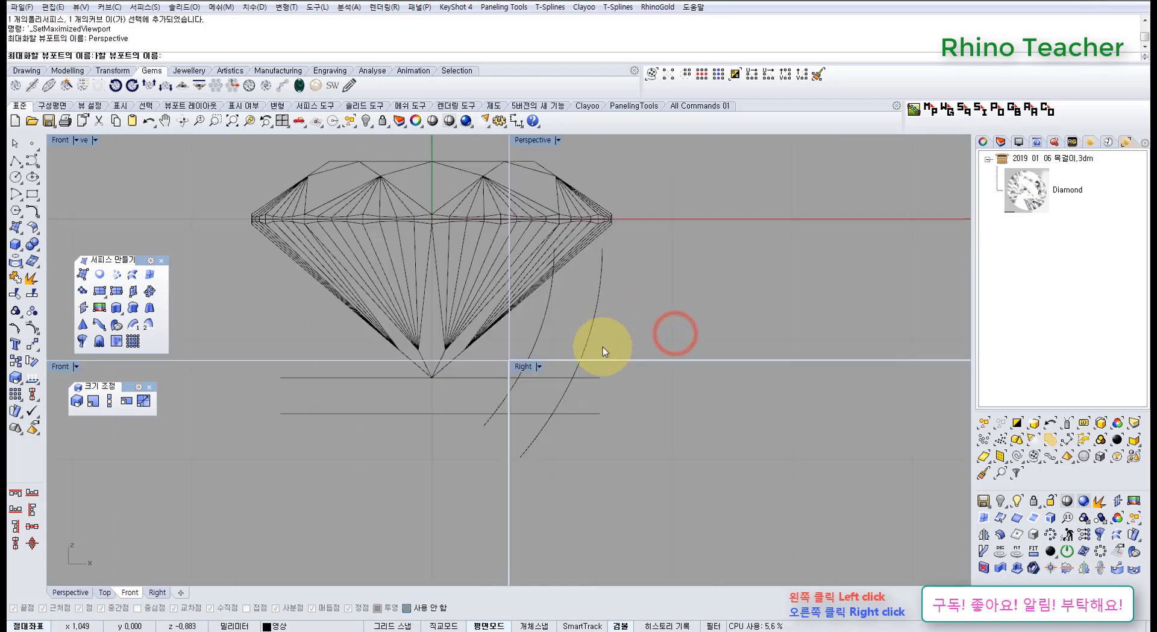
key("Escape")
right_click_drag(617, 267, 559, 411)
key("ctrl+F2")
left_click(629, 383)
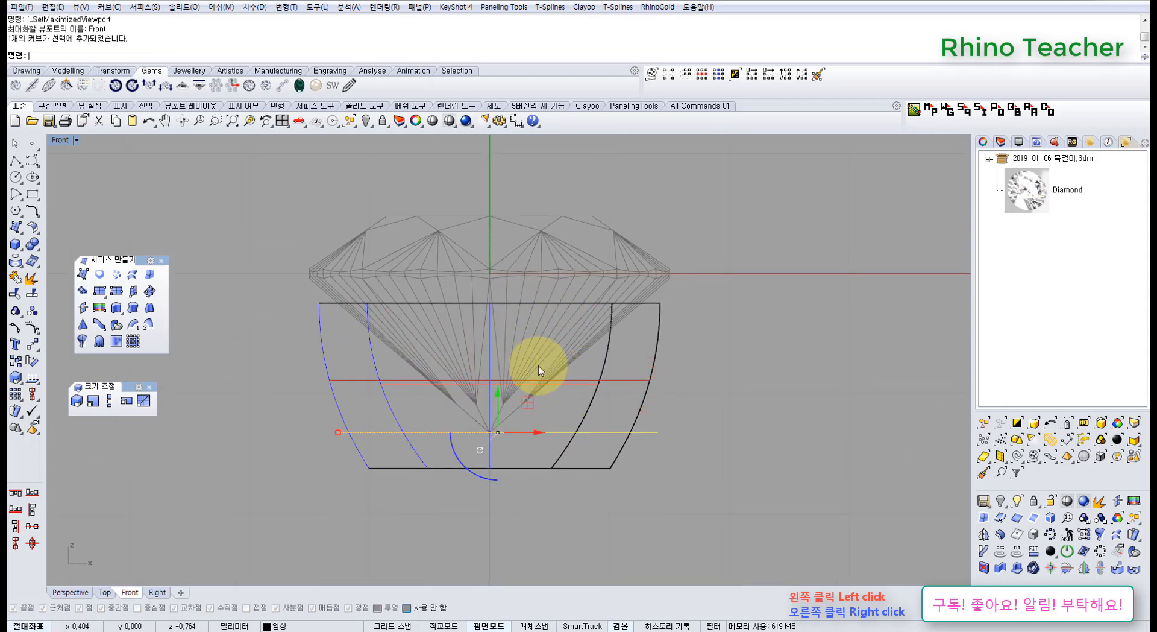
right_click_drag(574, 367, 670, 341)
left_click_drag(593, 375, 590, 316)
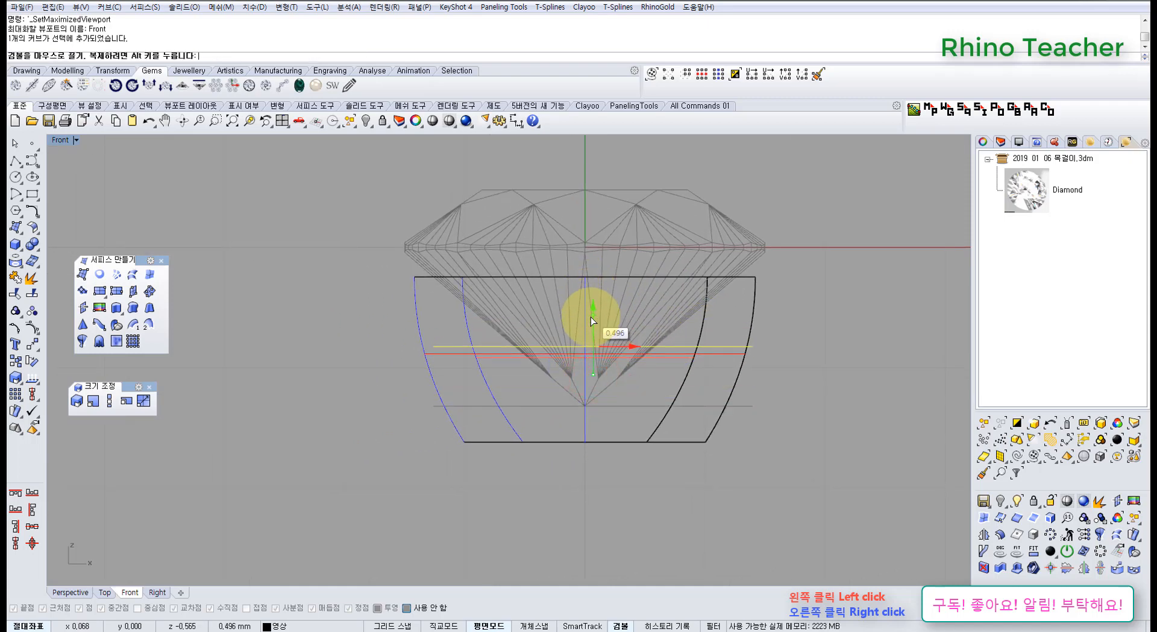
left_click_drag(432, 349, 356, 350)
right_click_drag(545, 364, 478, 400)
right_click_drag(493, 407, 519, 390)
scroll(519, 374, "up", 4)
left_click_drag(575, 333, 577, 309)
scroll(595, 309, "down", 10)
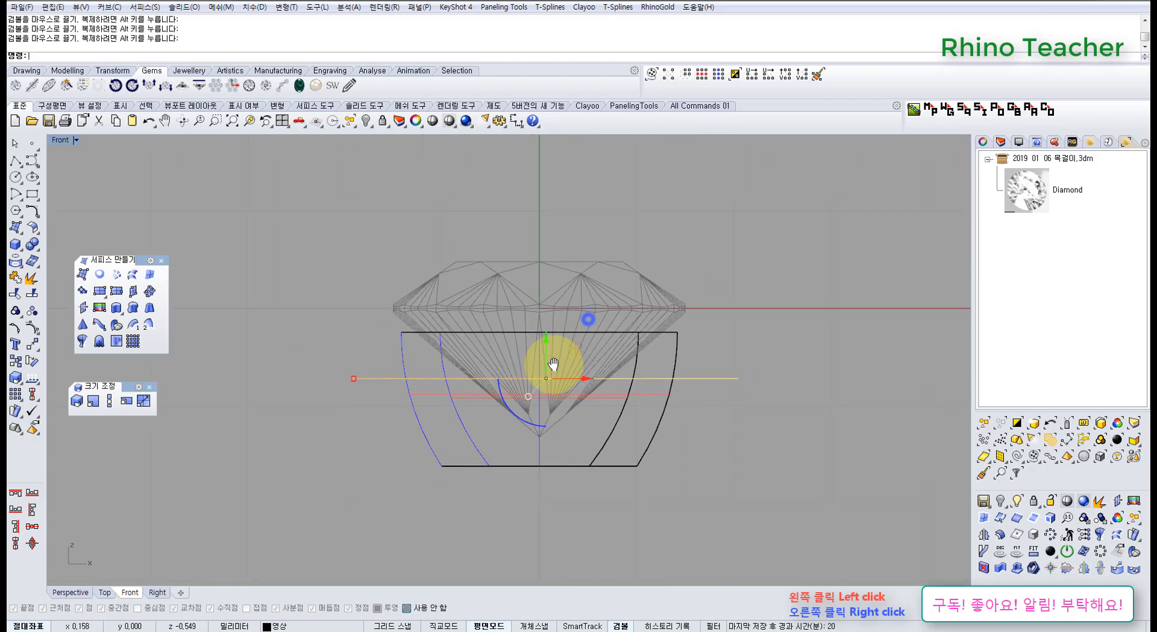
right_click_drag(610, 320, 588, 362)
Unlock the diamond mesh, and highlight the setting and the diamond to examine how they overlap.
left_click(664, 351)
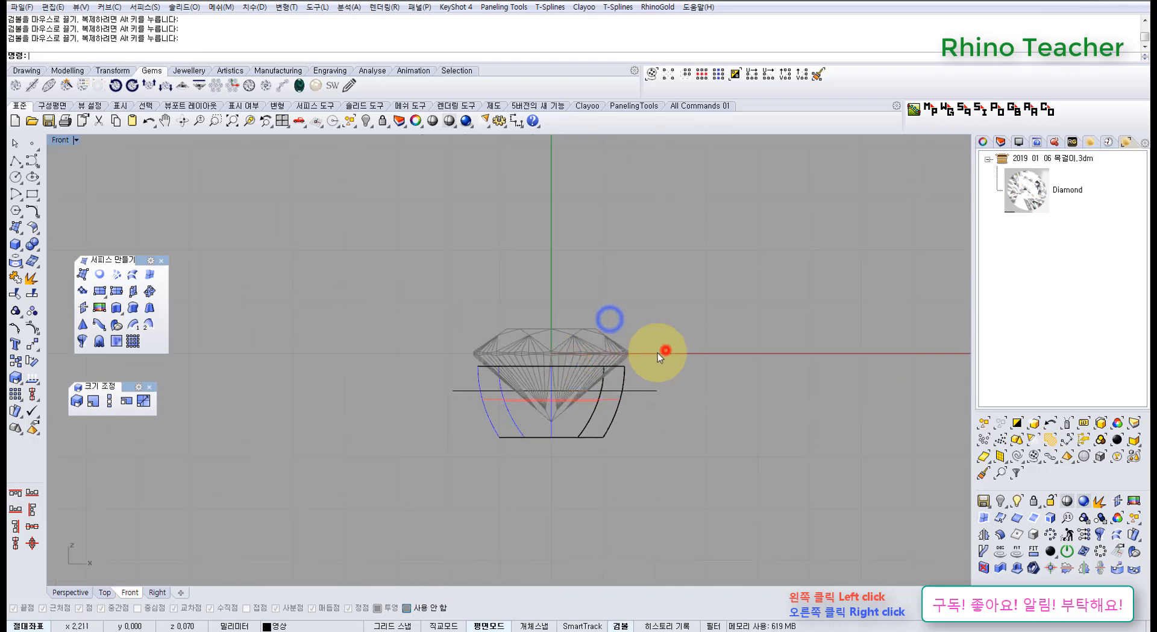
scroll(614, 352, "up", 6)
middle_click(613, 349)
left_click(604, 316)
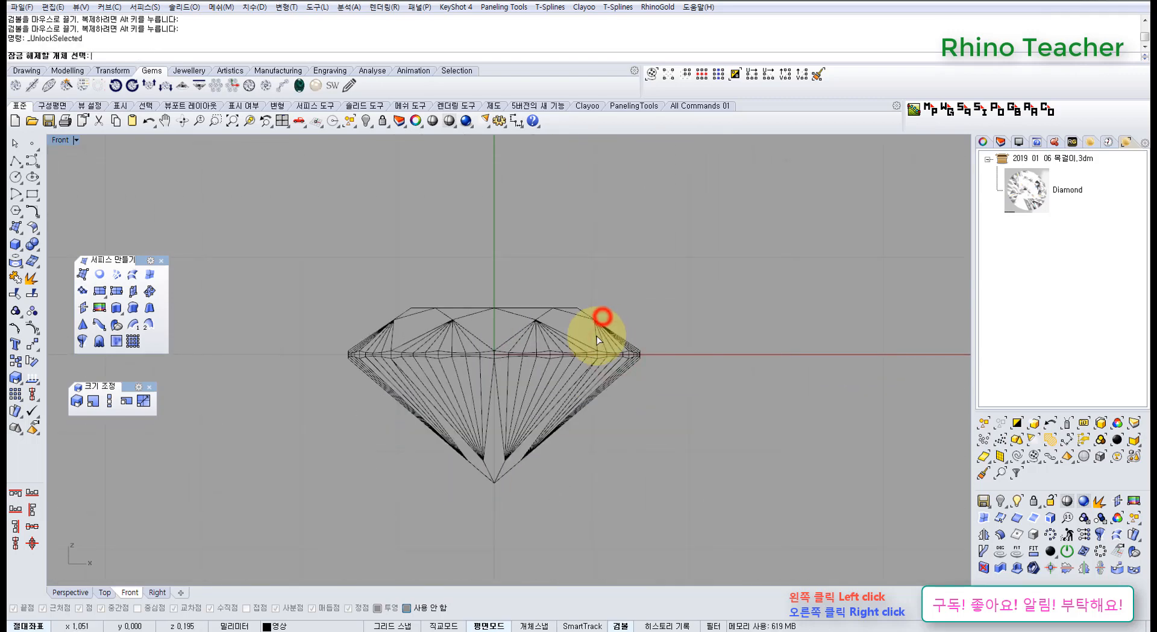
left_click_drag(657, 391, 616, 403)
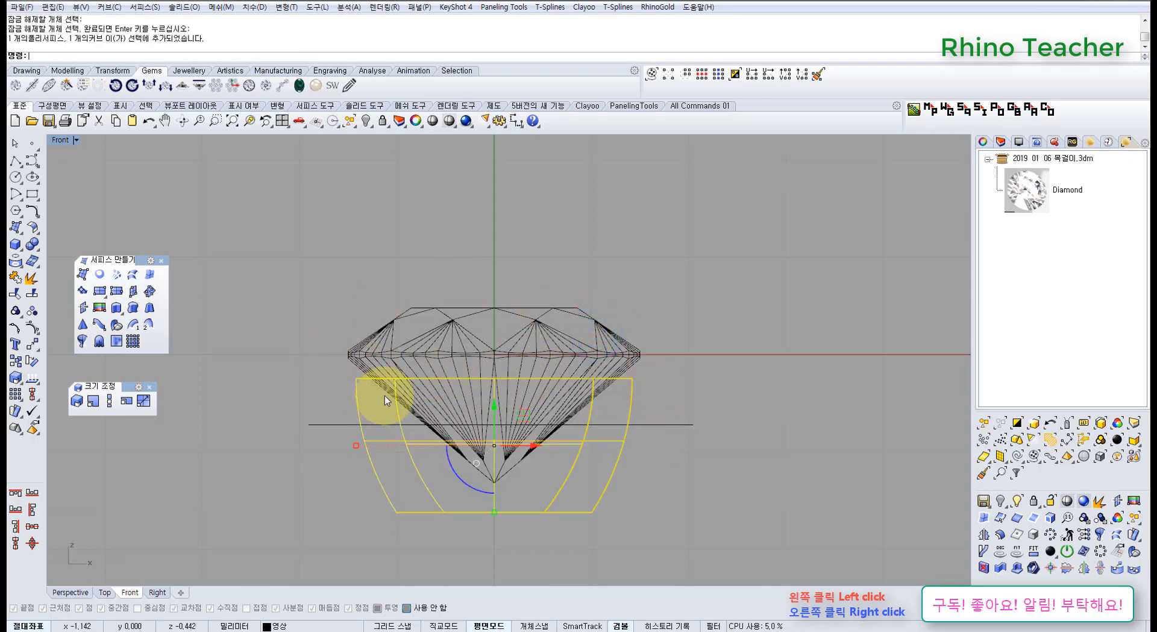
right_click_drag(390, 395, 415, 417)
scroll(415, 416, "down", 6)
left_click(439, 329)
scroll(511, 375, "up", 8)
left_click_drag(555, 358, 481, 388)
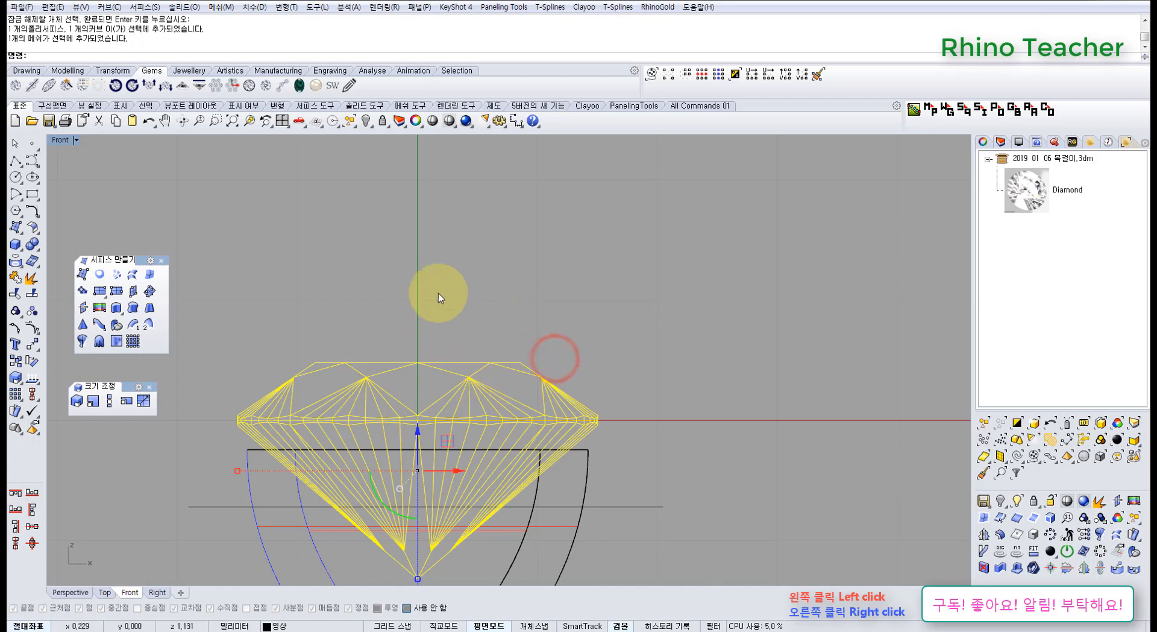
right_click_drag(427, 325, 500, 316)
scroll(500, 316, "down", 6)
Draw a circle about 4.8 mm in diameter centred on the origin in the Top view.
key("ctrl+F1")
right_click_drag(463, 392, 512, 409)
left_click(606, 269)
left_click(16, 177)
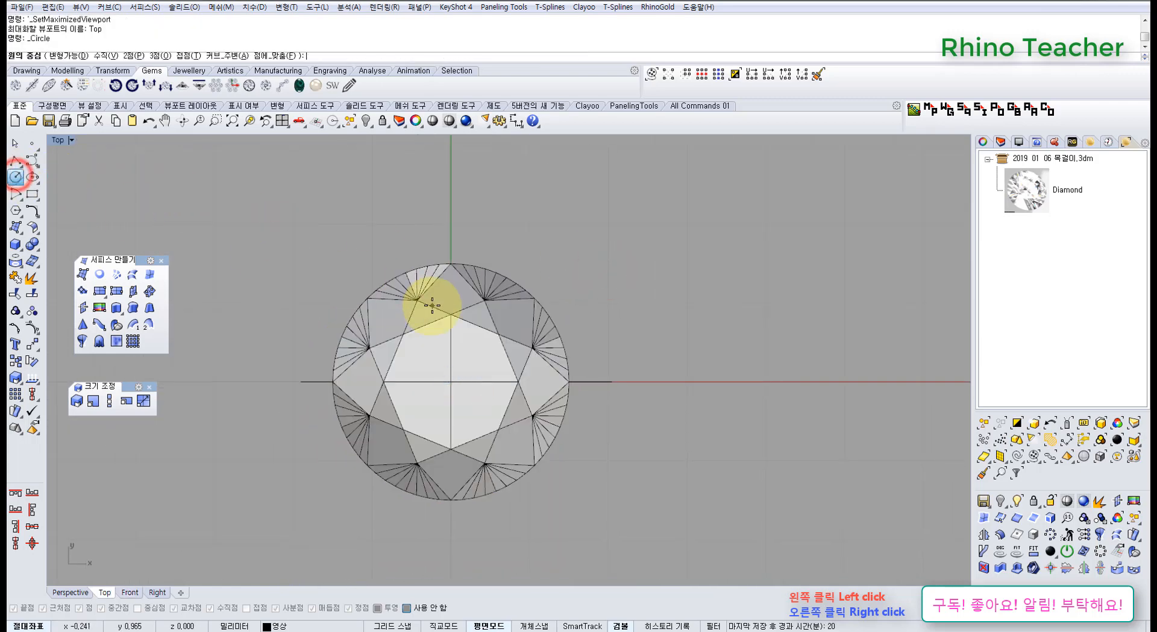
left_click(451, 381)
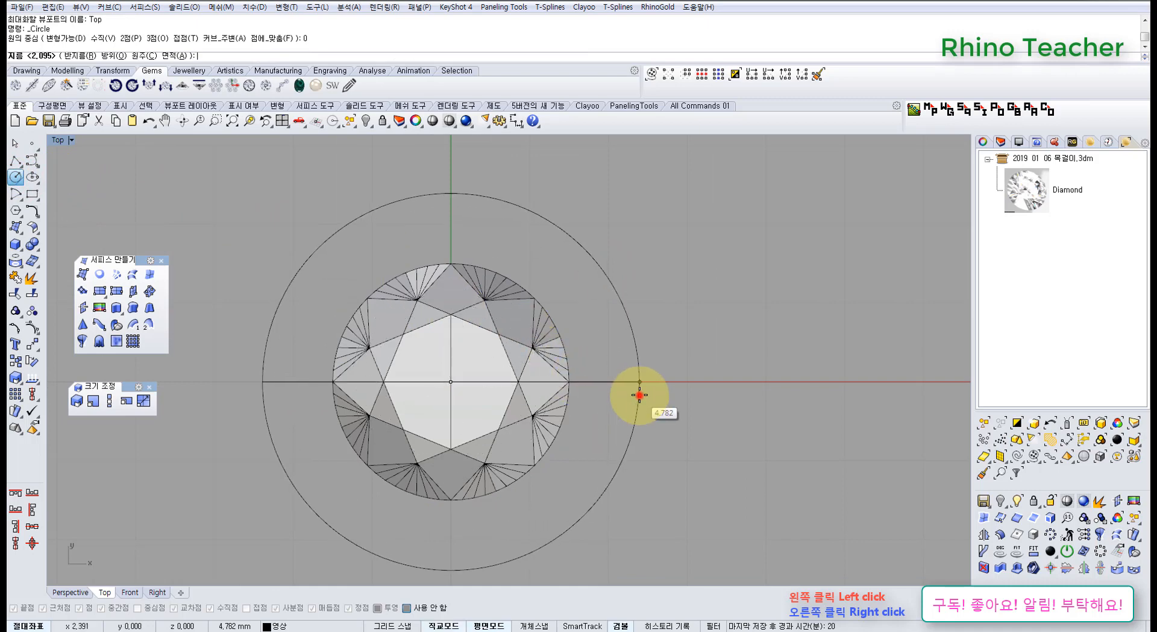
left_click(638, 398)
Move the circle up above the diamond in the Front view and shrink it to about one third of its size.
left_click(621, 440)
key("ctrl+F2")
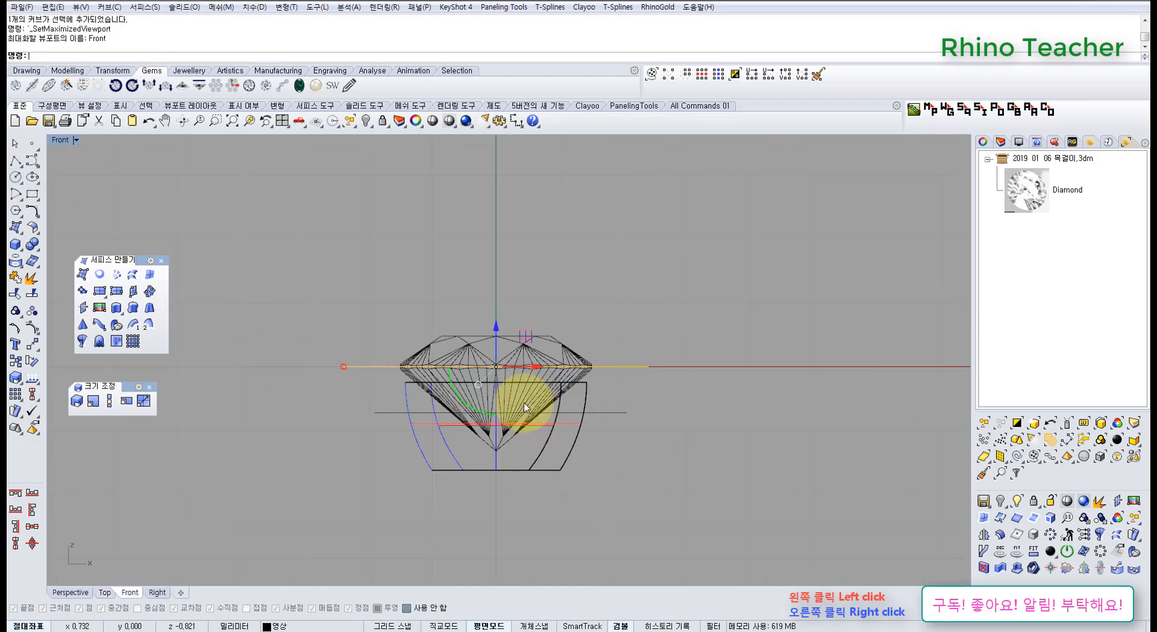
right_click_drag(522, 359, 502, 452)
left_click_drag(478, 417, 482, 311)
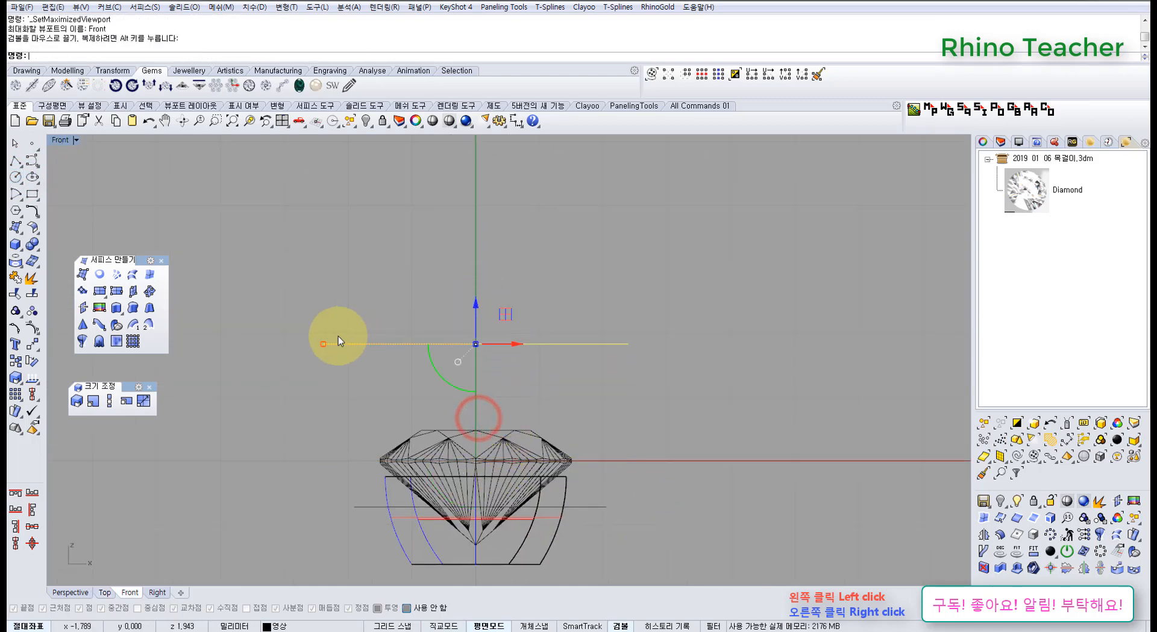
scroll(335, 335, "up", 4)
left_click_drag(306, 348, 460, 364)
scroll(460, 364, "down", 4)
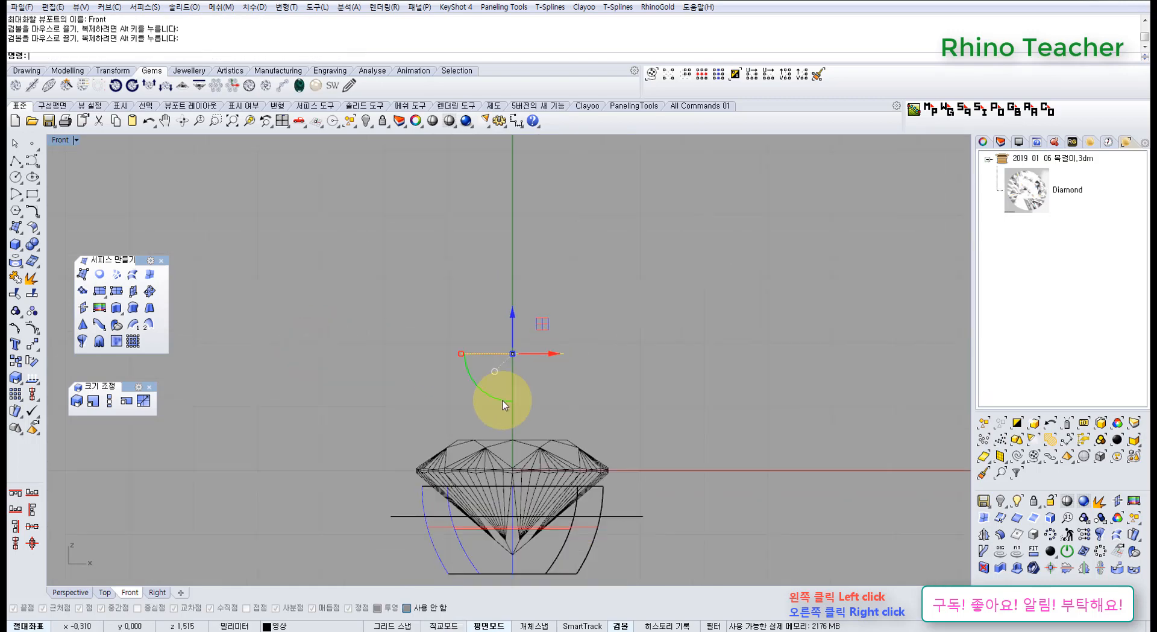
right_click_drag(496, 411, 497, 341)
Copy the circle straight down to five heights: above the table, two around the girdle, on the lower pavilion and below the setting.
left_click(16, 360)
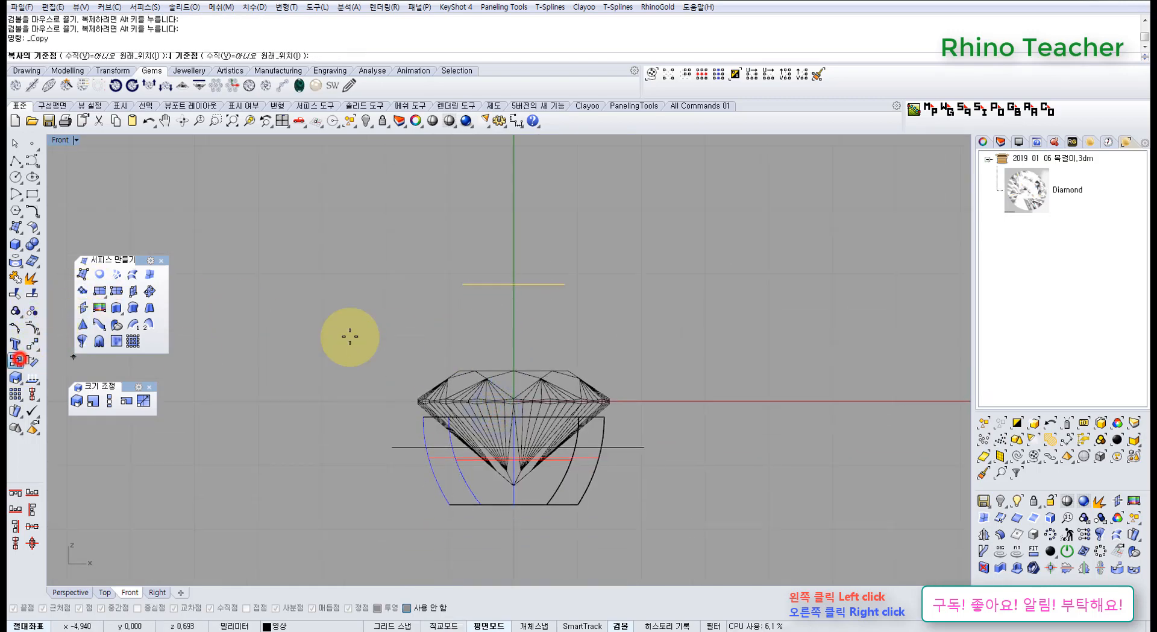
left_click(422, 278)
left_click(412, 352)
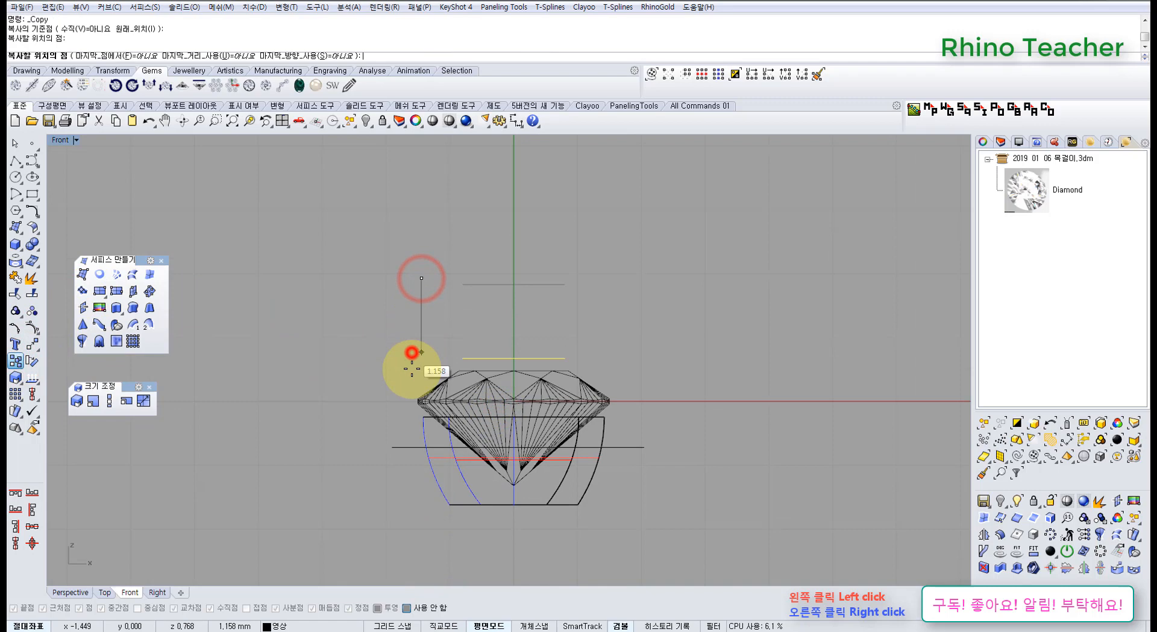
left_click(412, 402)
left_click(409, 449)
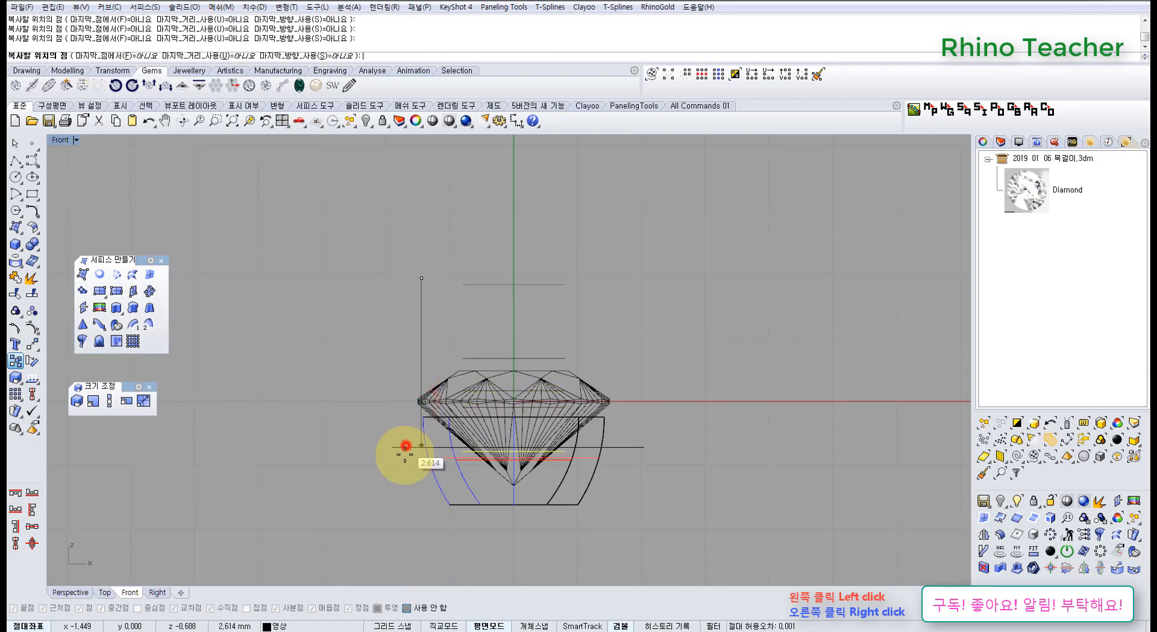
left_click(408, 528)
right_click(375, 402)
left_click(367, 274)
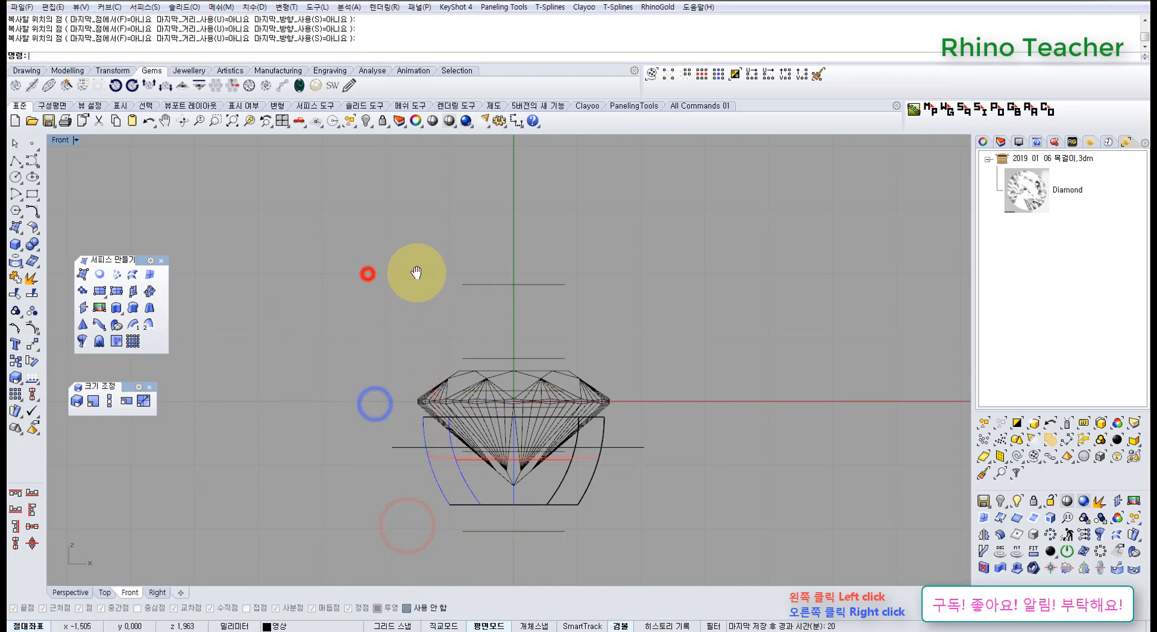
Loft the stacked circles into a tube with history recording on, using the straight sections style.
right_click_drag(416, 274, 397, 218)
left_click_drag(433, 170, 567, 529)
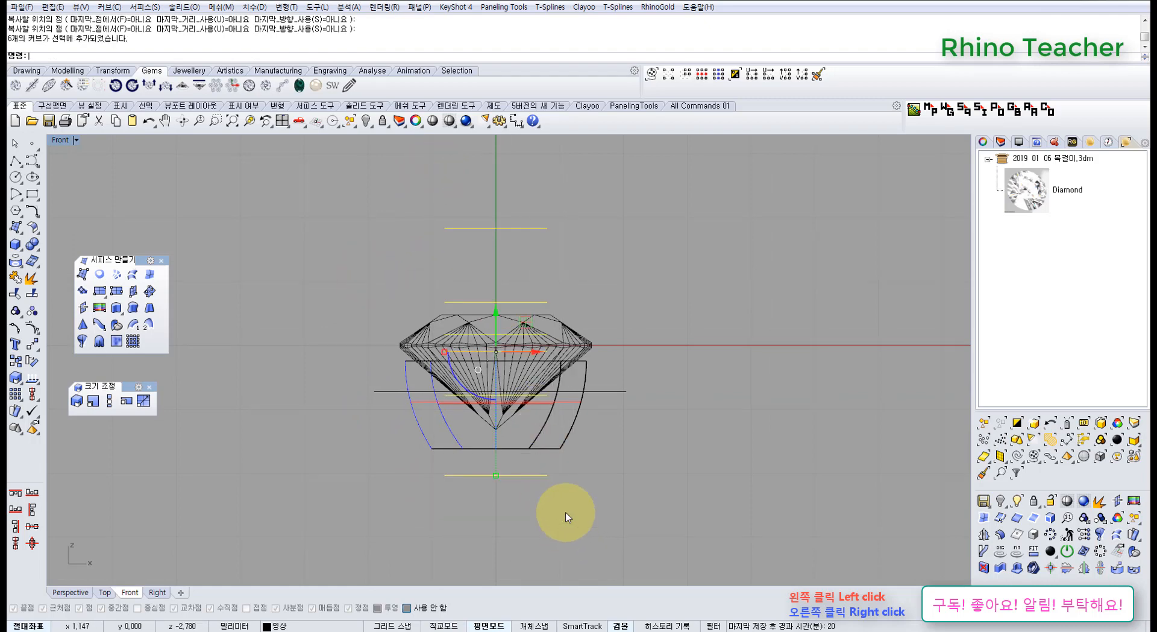
left_click(132, 274)
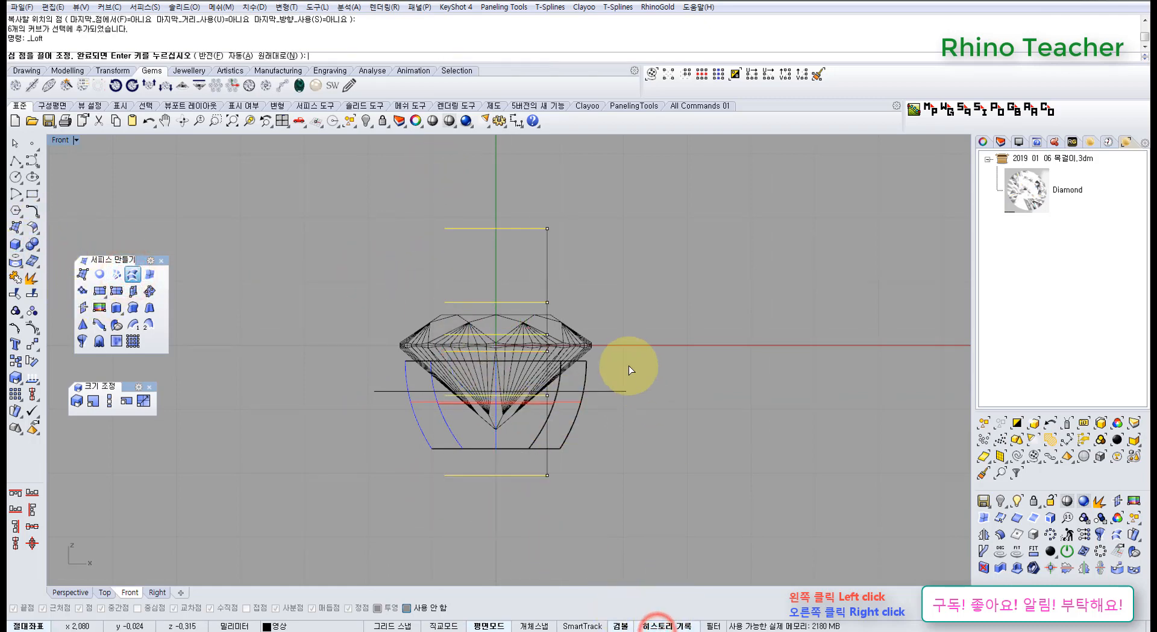
right_click_drag(625, 420, 563, 466)
key("ctrl+F4")
right_click_drag(586, 365, 524, 425)
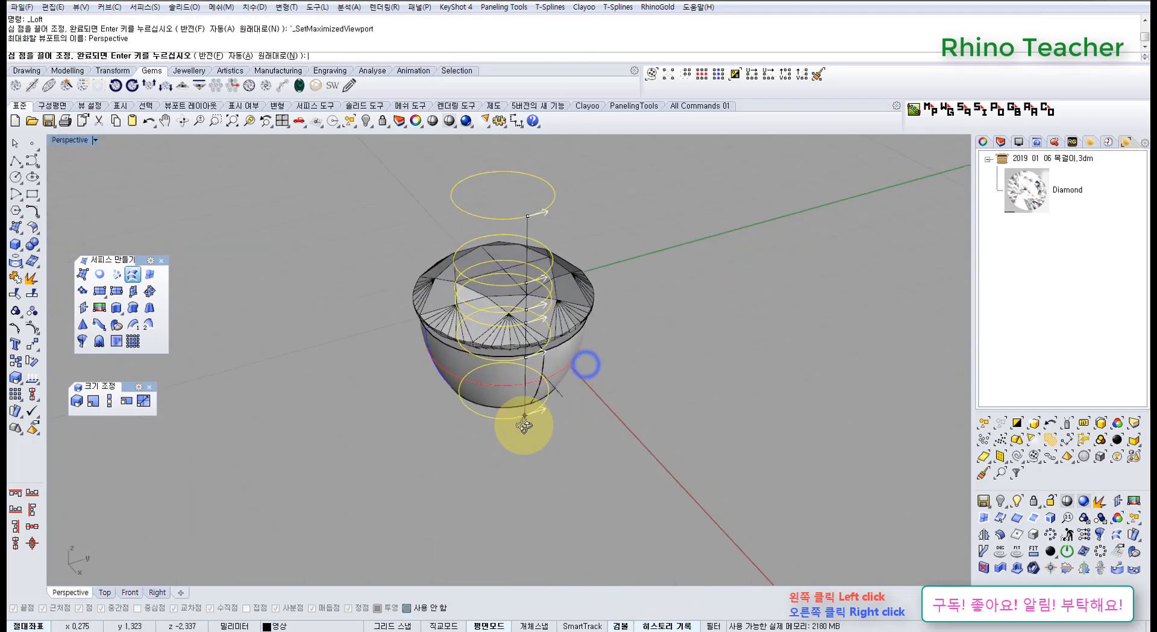
right_click(523, 426)
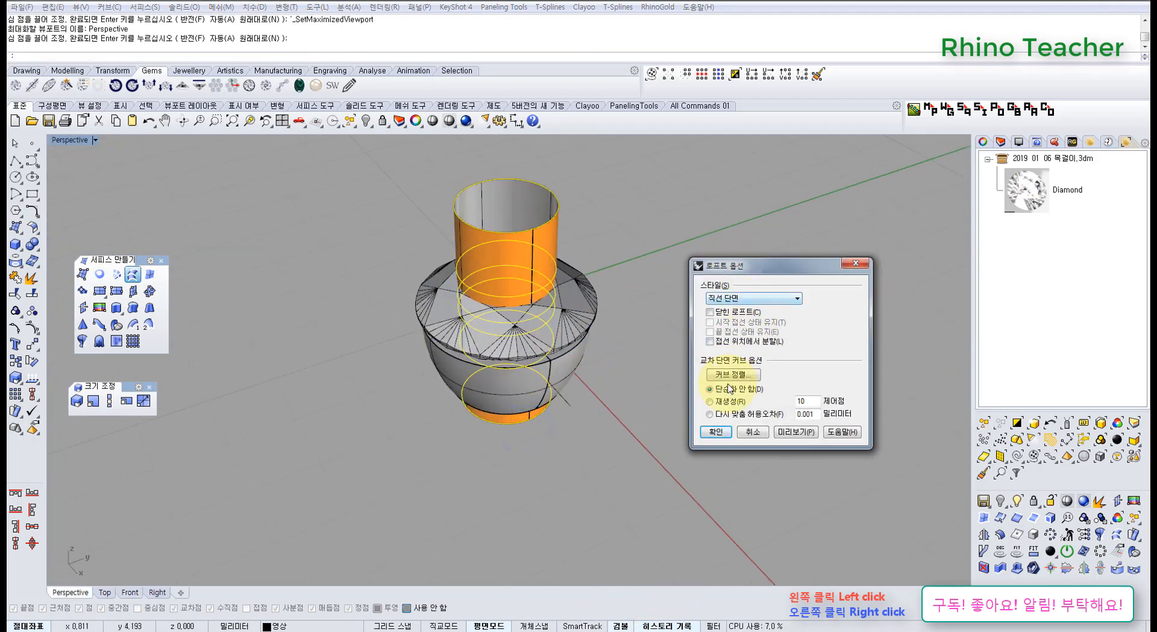
left_click(717, 431)
right_click_drag(597, 396, 659, 336)
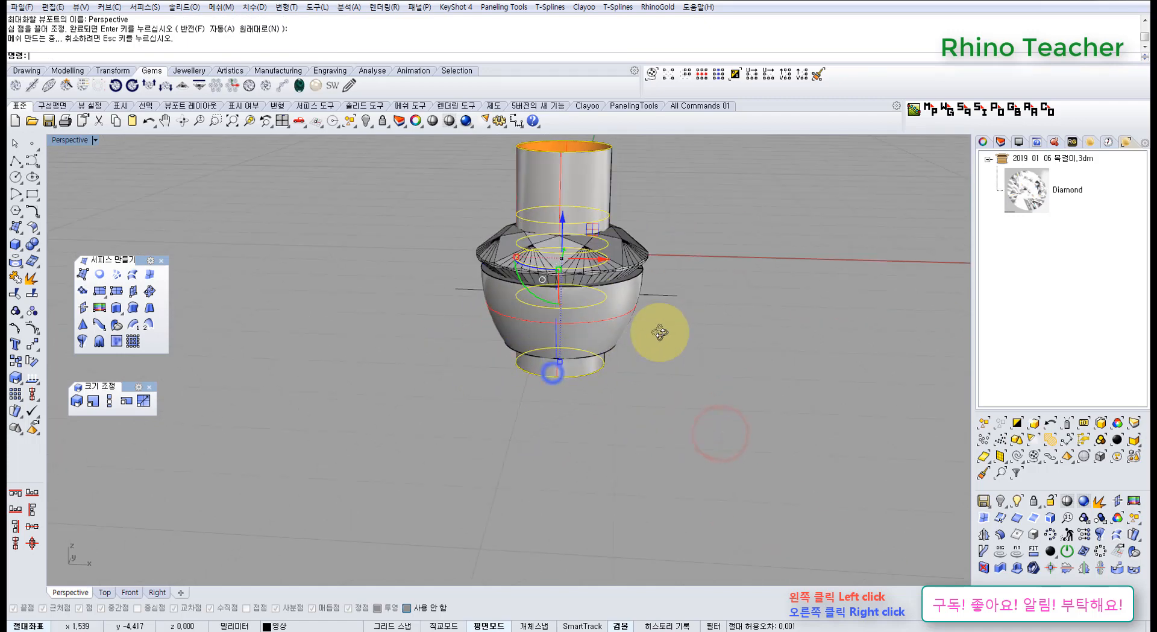
Enlarge the two circles around the girdle together in the Front view so the lofted surface extends just past the diamond's edge.
key("ctrl+F2")
right_click_drag(535, 300, 540, 280)
scroll(594, 303, "up", 6)
right_click_drag(595, 333, 693, 326)
left_click(695, 324)
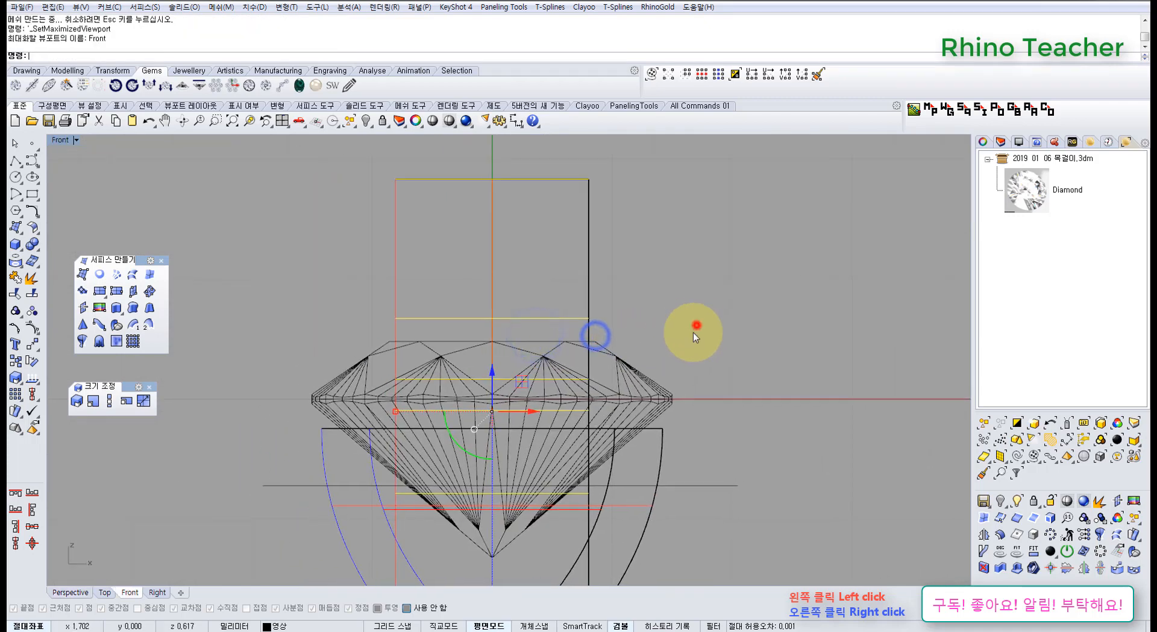
right_click_drag(547, 357, 608, 304)
left_click_drag(337, 292, 735, 361)
right_click_drag(630, 332, 509, 356)
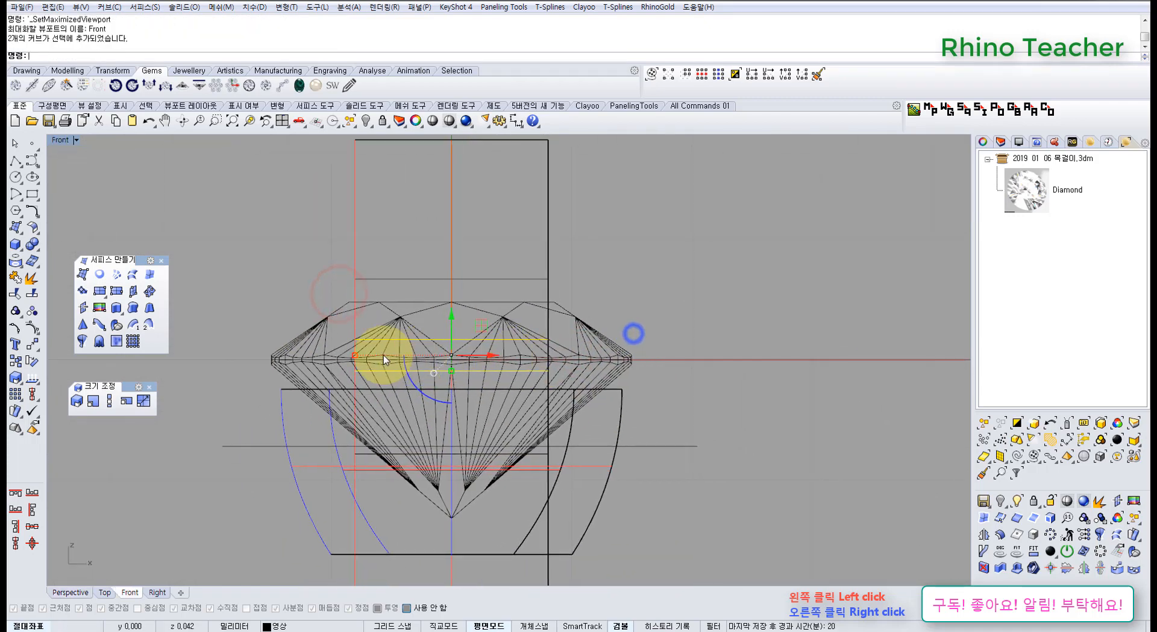
left_click_drag(354, 356, 243, 354)
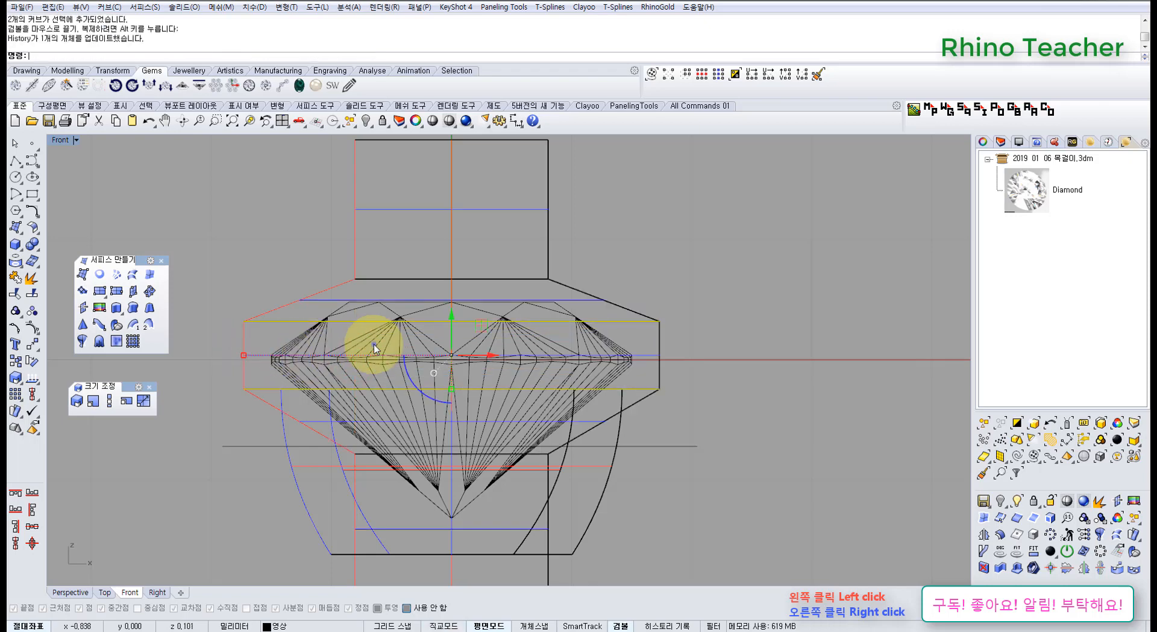
Shrink the two circles around the girdle together in the Front view until they are nearly as wide as the diamond.
right_click_drag(374, 344, 451, 304)
left_click_drag(531, 352, 526, 330)
scroll(295, 321, "up", 5)
right_click_drag(364, 328, 346, 283)
scroll(343, 276, "up", 6)
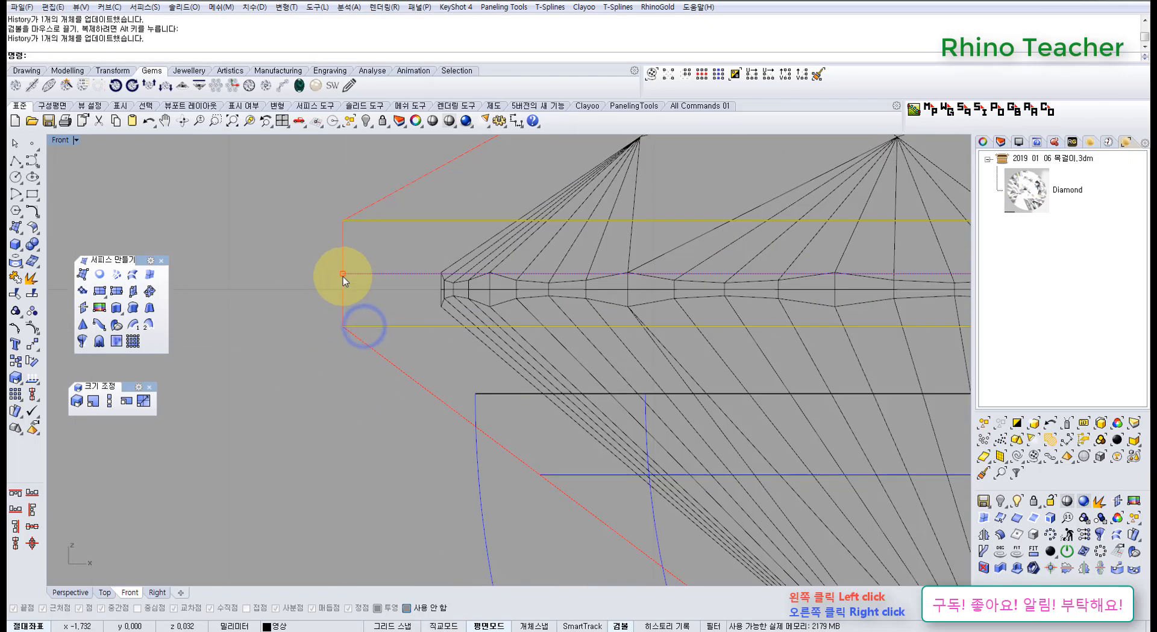
left_click_drag(342, 273, 440, 287)
Shrink both girdle circles slightly more so the loft's vertical wall lies almost flush with the diamond's outer edge.
scroll(440, 287, "up", 3)
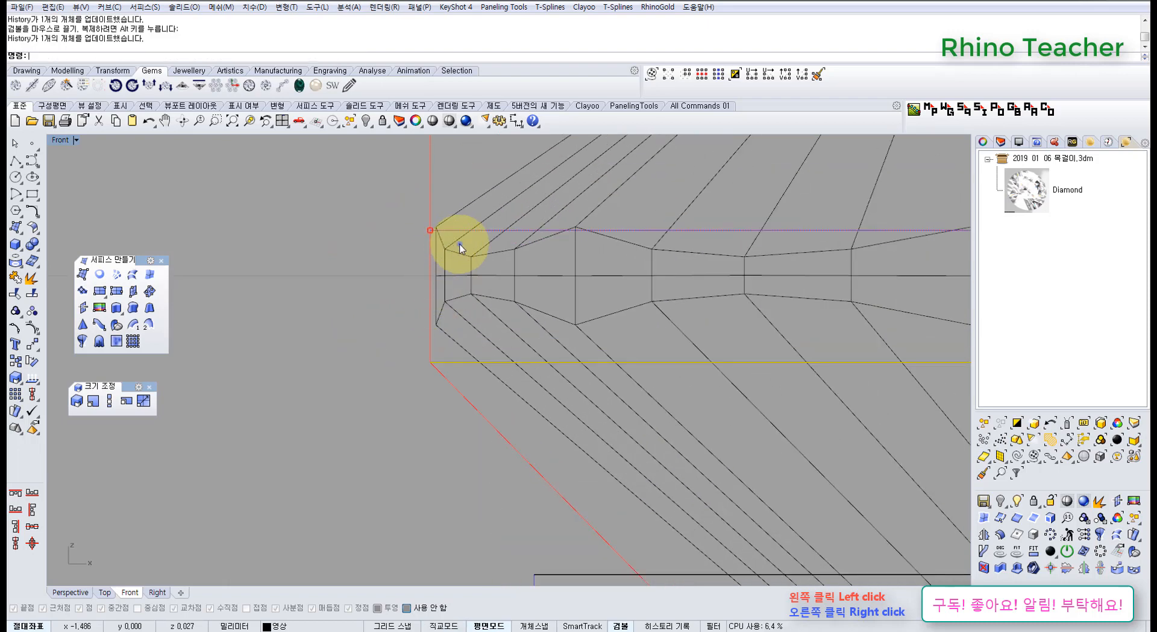
right_click_drag(460, 245, 416, 315)
scroll(385, 303, "up", 8)
left_click_drag(389, 300, 397, 303, "shift")
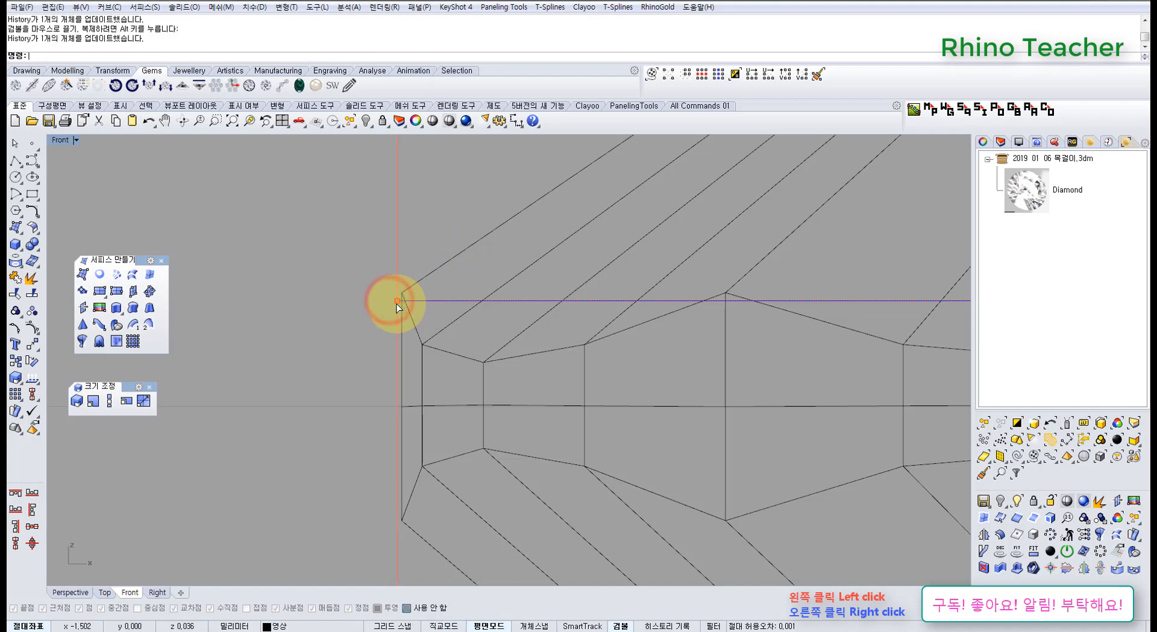
scroll(396, 303, "down", 10)
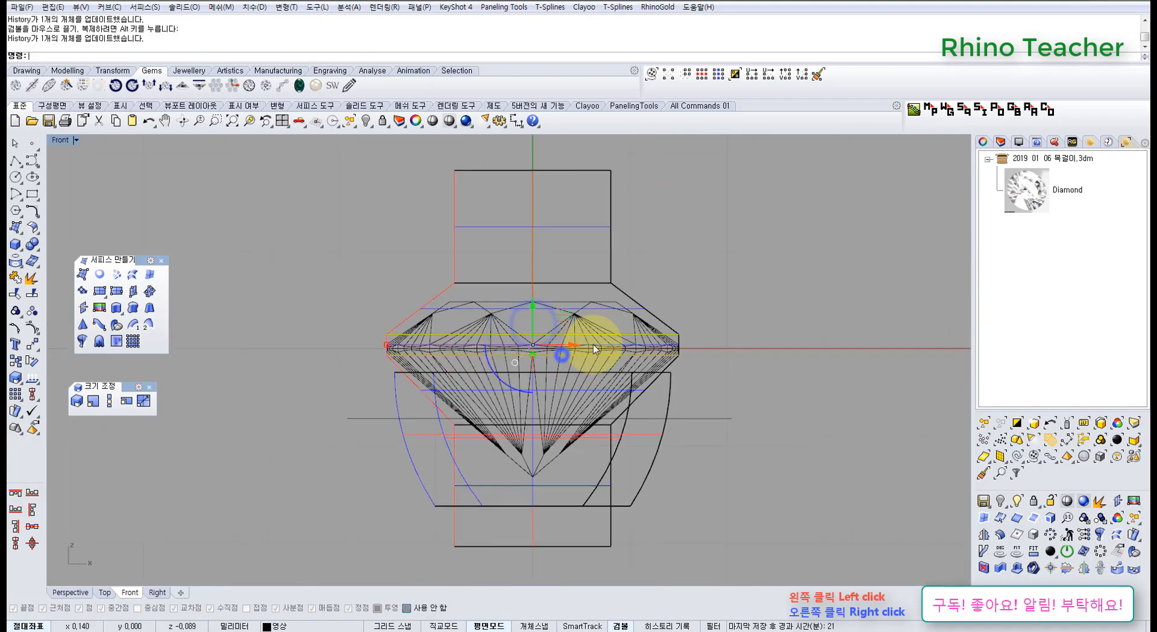
scroll(637, 335, "up", 6)
left_click(653, 316)
scroll(526, 340, "down", 6)
right_click_drag(518, 343, 568, 345)
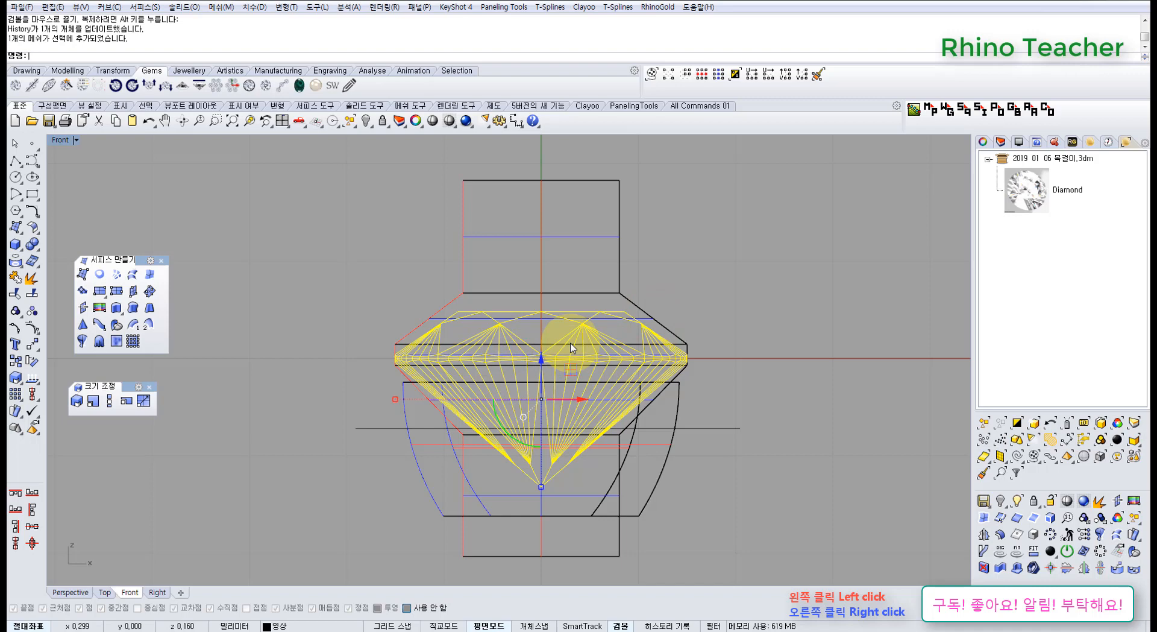
left_click(777, 256)
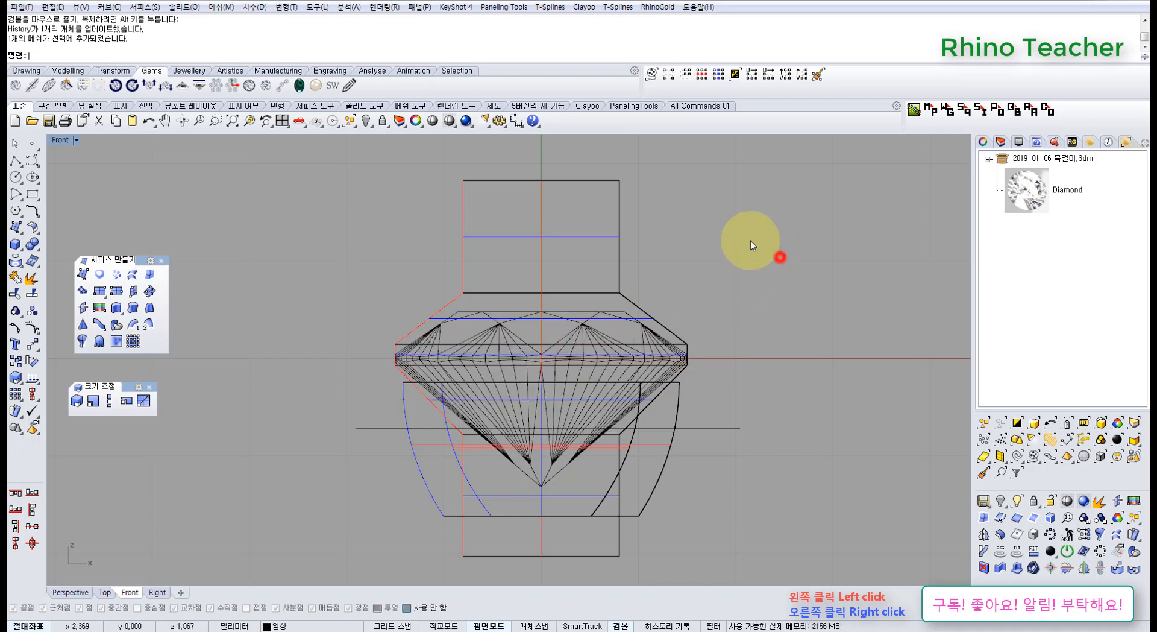
left_click(516, 120)
scroll(690, 344, "up", 5)
left_click(661, 304)
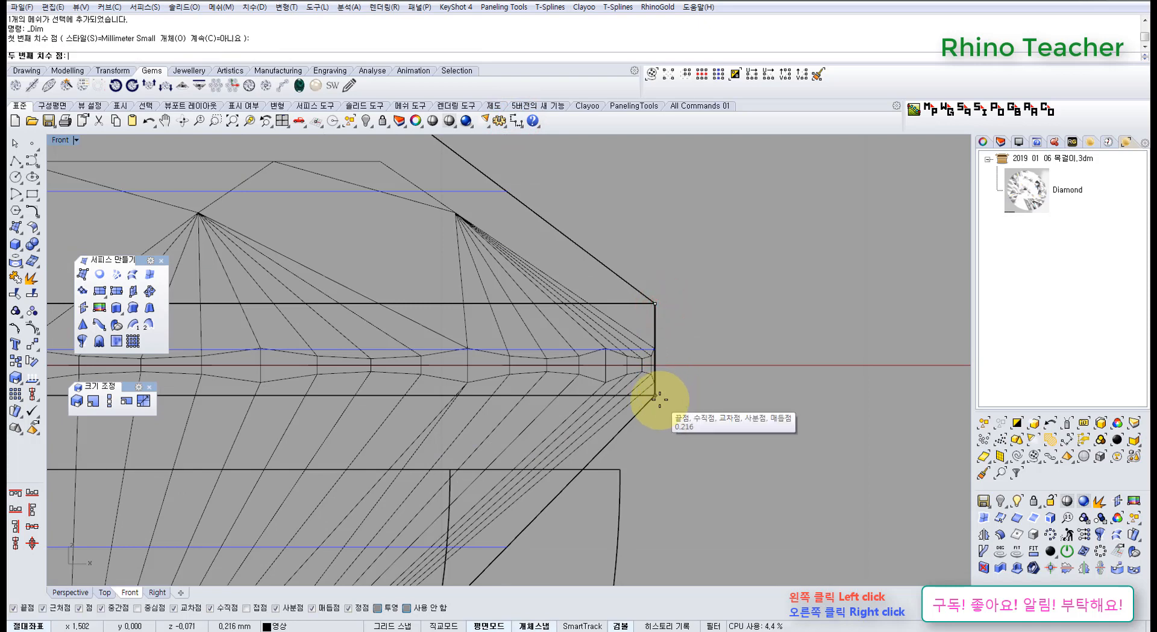
key("Escape")
scroll(660, 396, "down", 8)
right_click_drag(670, 377, 707, 352)
scroll(664, 345, "down", 8)
scroll(701, 349, "up", 8)
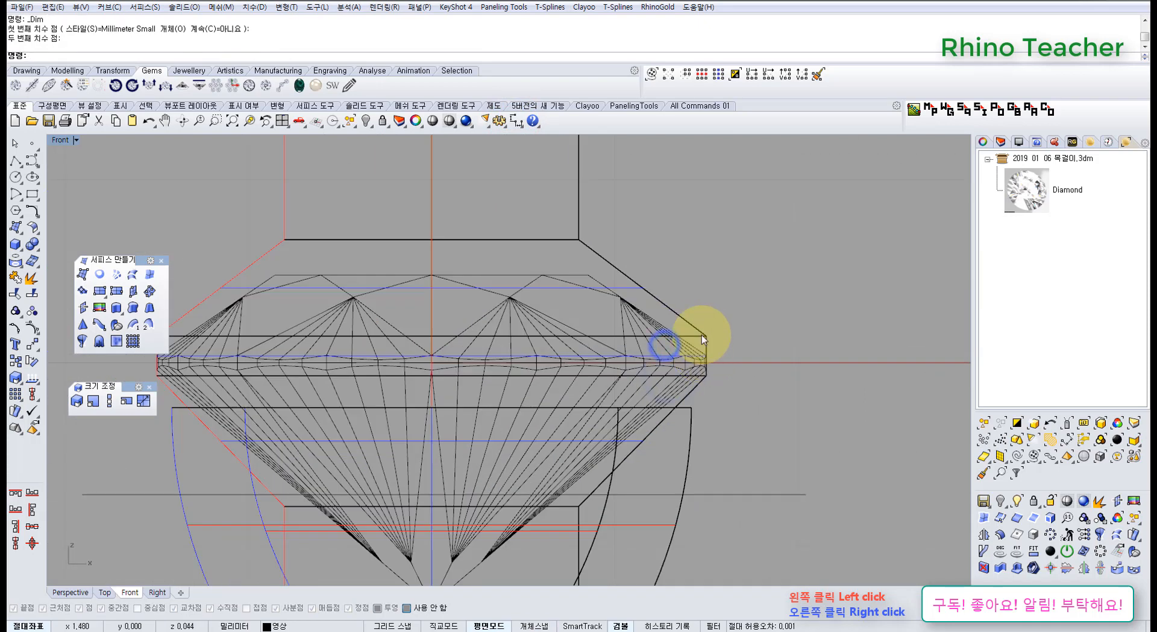
scroll(707, 363, "up", 8)
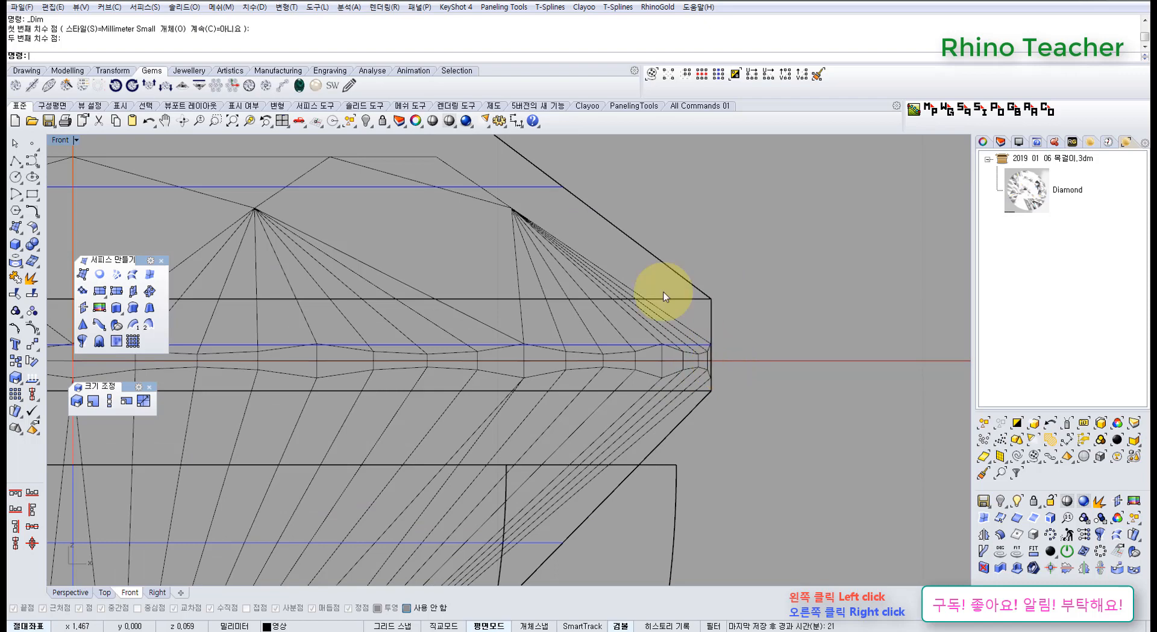
left_click(516, 120)
scroll(616, 327, "down", 2)
scroll(616, 327, "down", 2)
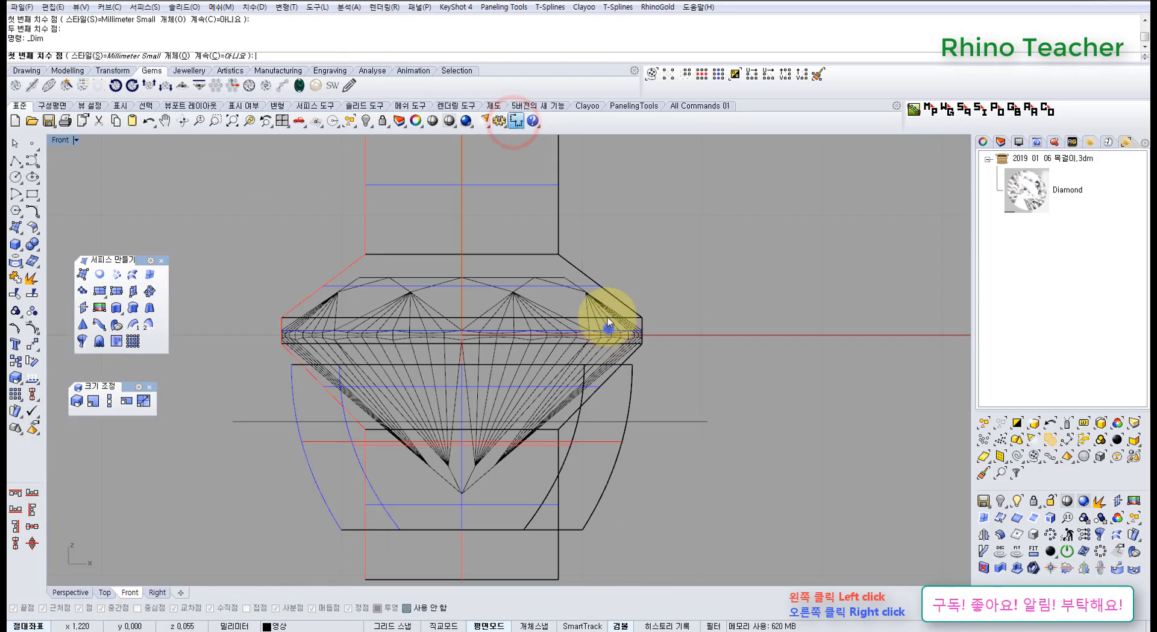
key("Escape")
Measure the vertical distance between the two girdle circles along the loft's outer edge, without placing the dimension.
left_click(599, 301)
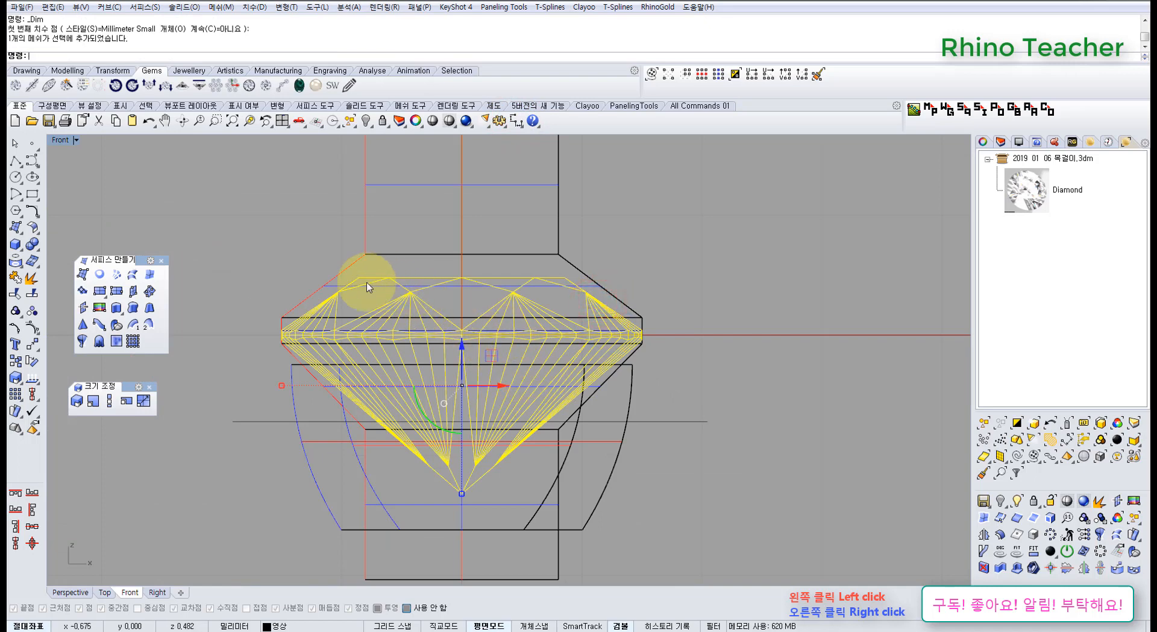
right_click_drag(468, 449, 400, 435)
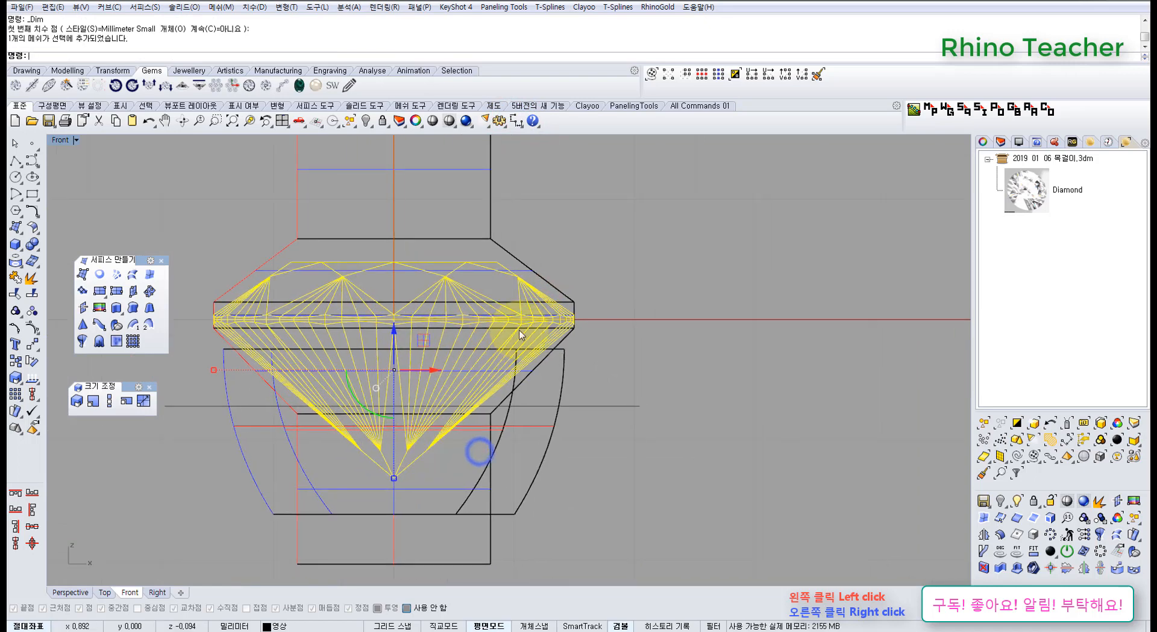
scroll(550, 321, "up", 10)
right_click_drag(712, 332, 648, 367)
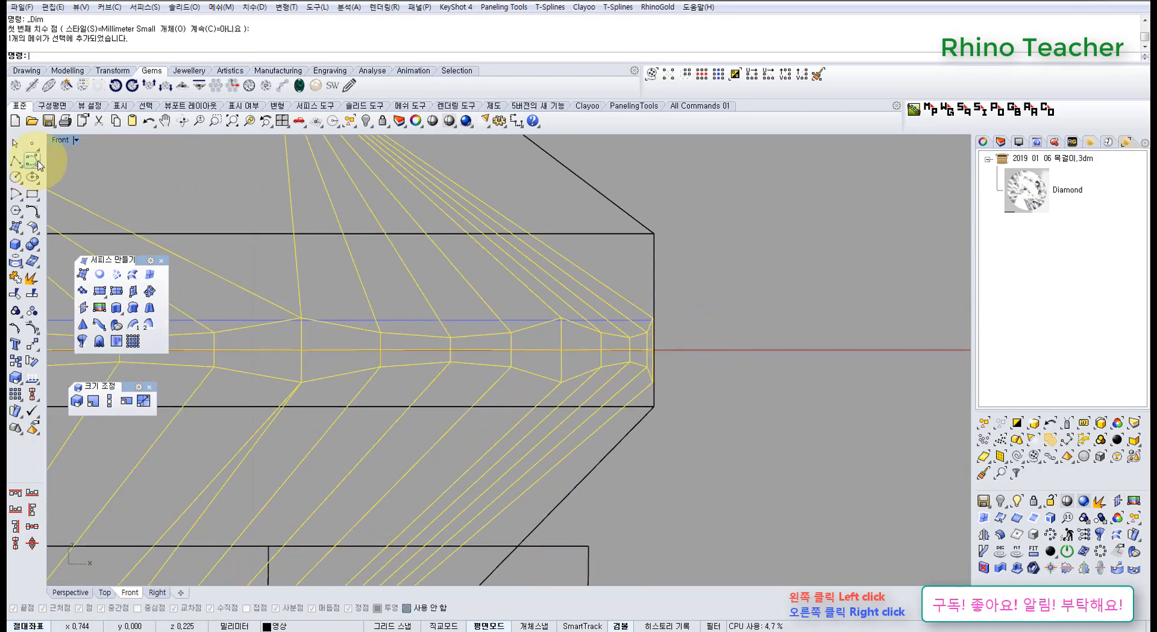
left_click(517, 121)
scroll(669, 307, "up", 2)
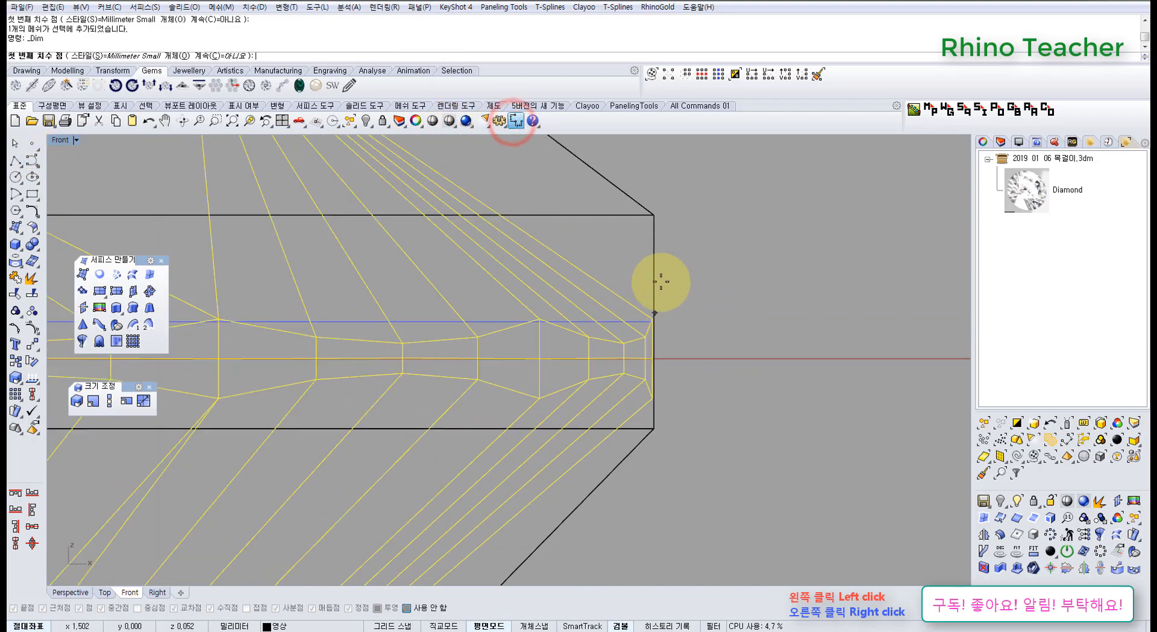
left_click(658, 216)
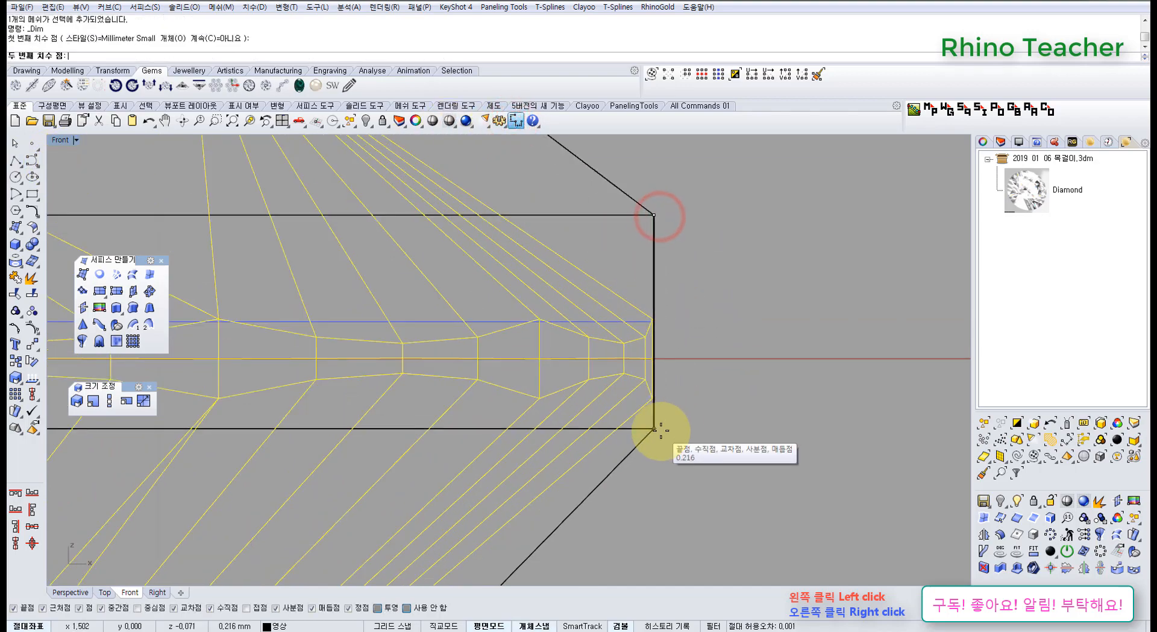
left_click(659, 431)
scroll(736, 394, "down", 3)
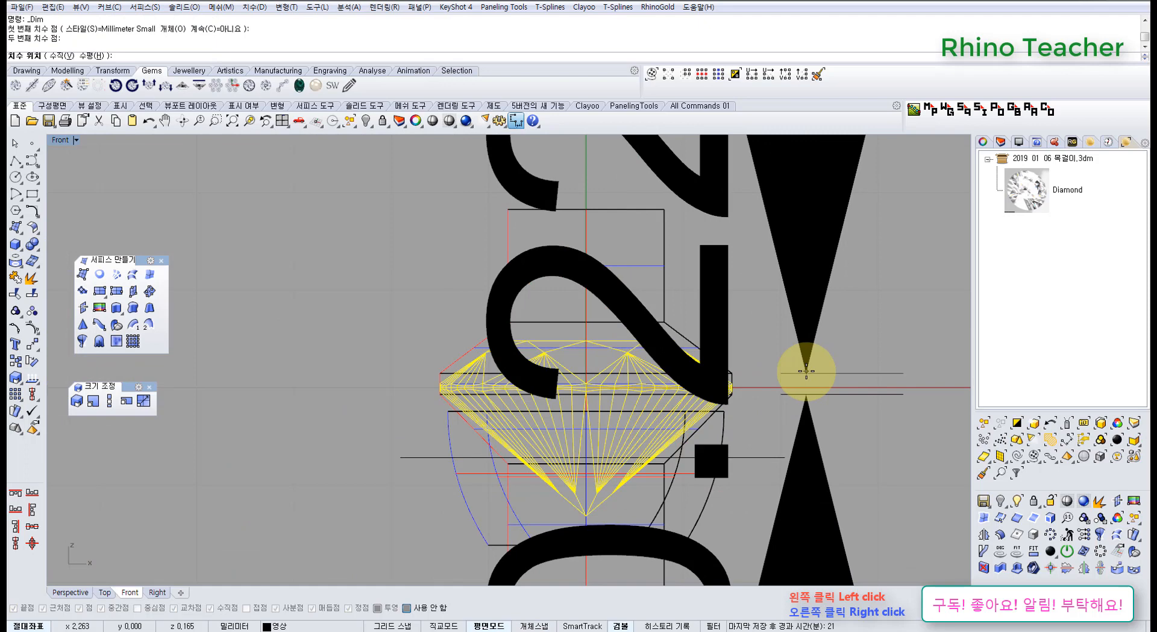
key("Escape")
Measure the thickness of the diamond's girdle at its outer edge, without placing the dimension.
right_click_drag(760, 367, 618, 335)
scroll(589, 346, "up", 8)
right_click(624, 378)
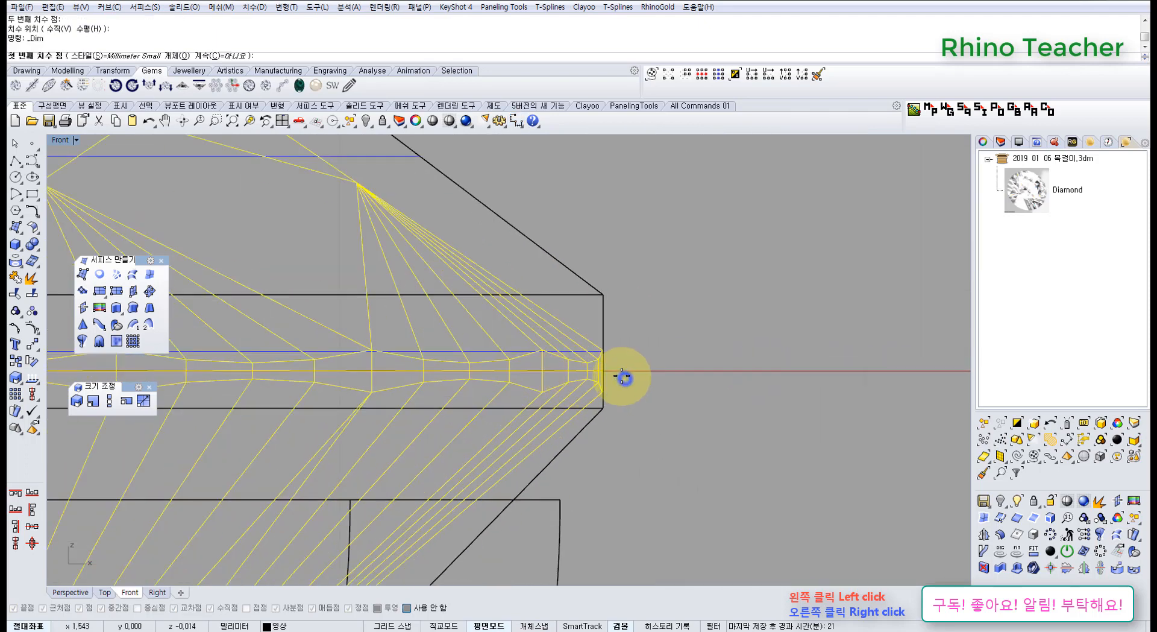
scroll(622, 377, "up", 5)
left_click(590, 331)
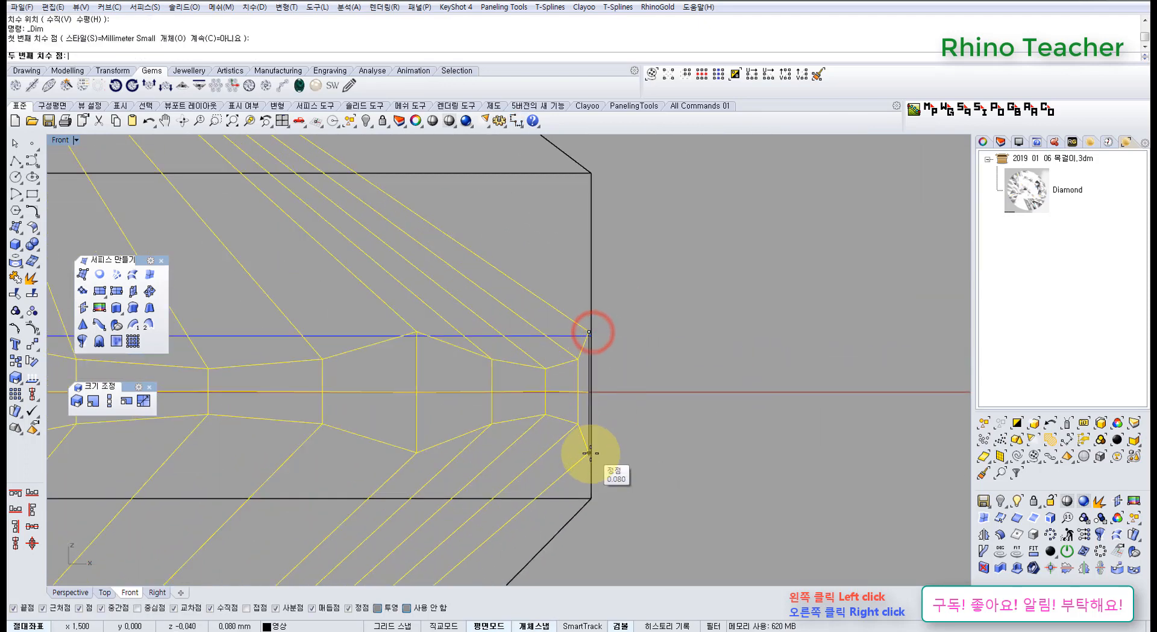
left_click(589, 453)
scroll(684, 418, "down", 5)
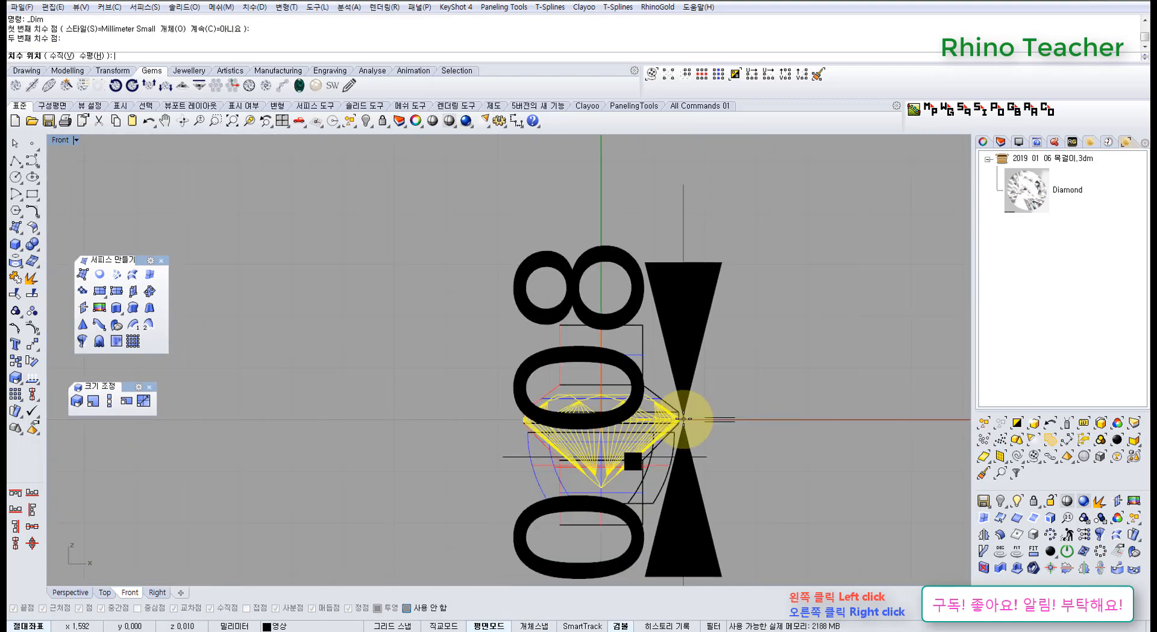
key("Escape")
Examine the clearance between the lofted surface and the diamond's crown and girdle in the Front view.
right_click_drag(669, 409, 618, 383)
scroll(587, 377, "up", 6)
scroll(621, 391, "up", 10)
left_click(613, 381)
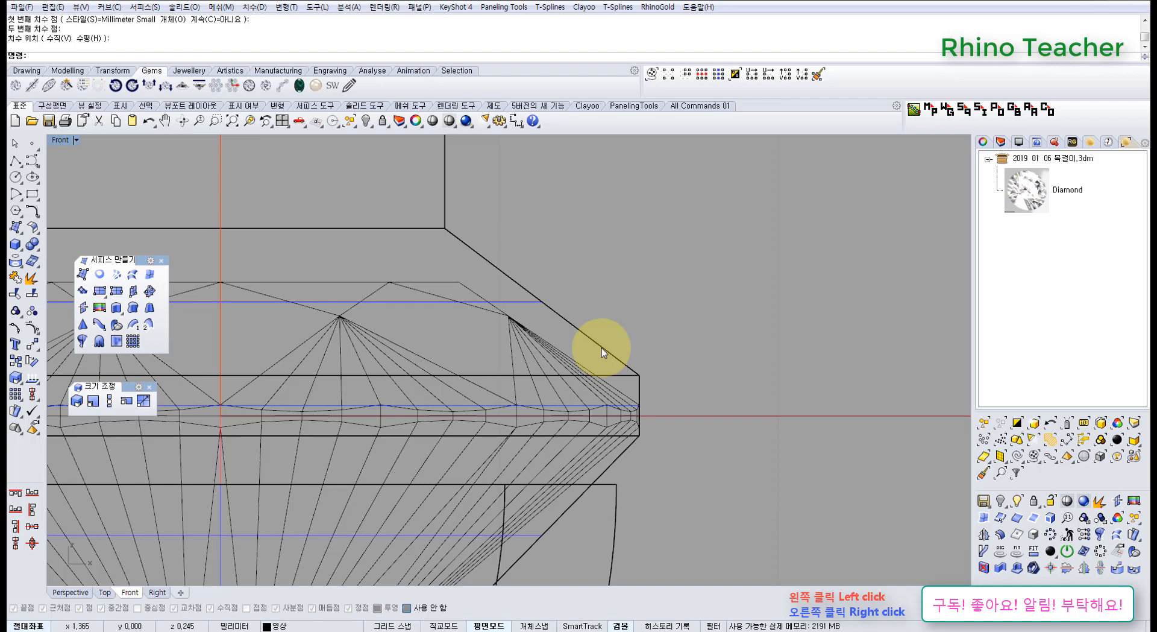
right_click_drag(618, 388, 703, 398)
scroll(703, 398, "down", 2)
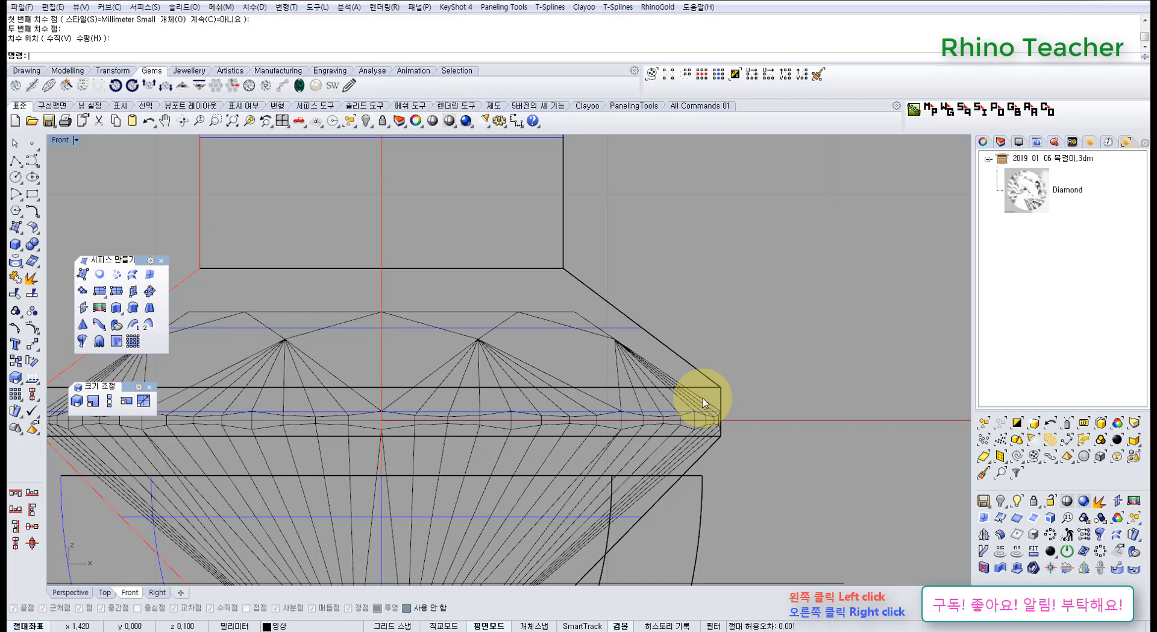
scroll(705, 404, "down", 4)
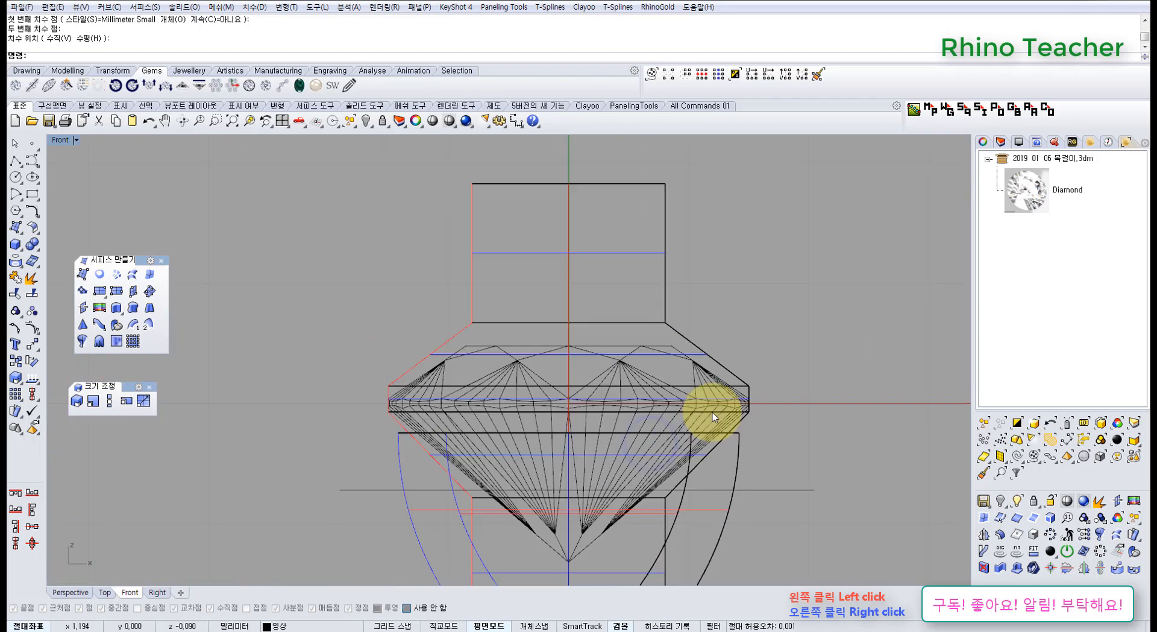
scroll(713, 413, "up", 5)
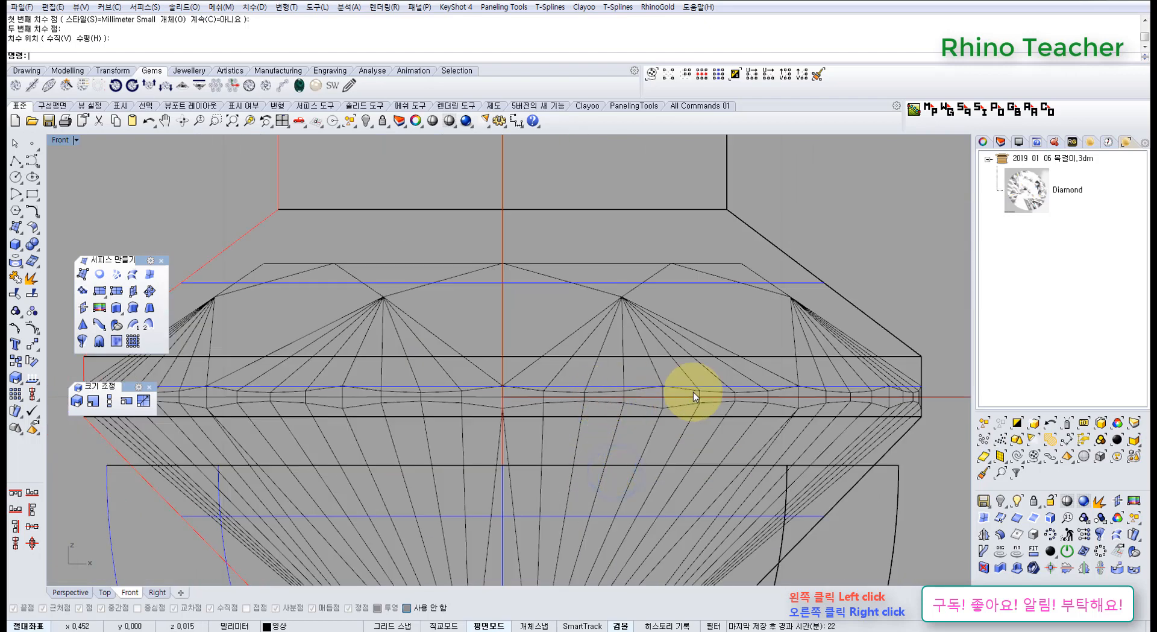
right_click_drag(715, 395, 647, 395)
mouse_move(764, 374)
right_mouse_down()
mouse_move(644, 381)
mouse_move(704, 427)
right_mouse_up()
scroll(689, 425, "down", 6)
scroll(735, 411, "up", 6)
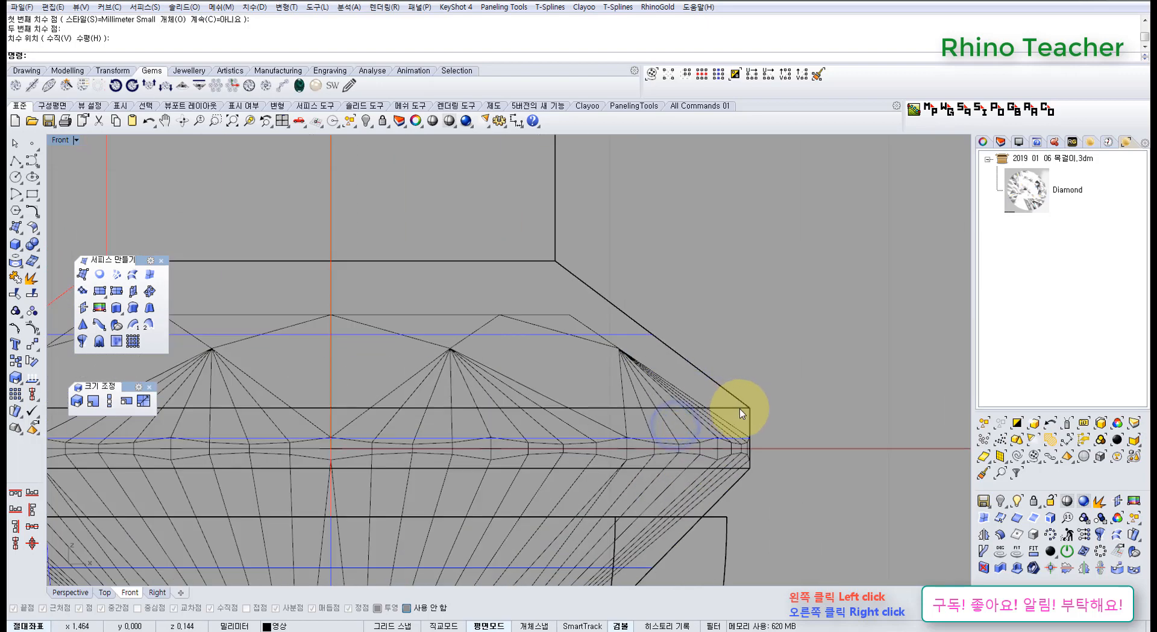
left_click(741, 412)
left_click(795, 379)
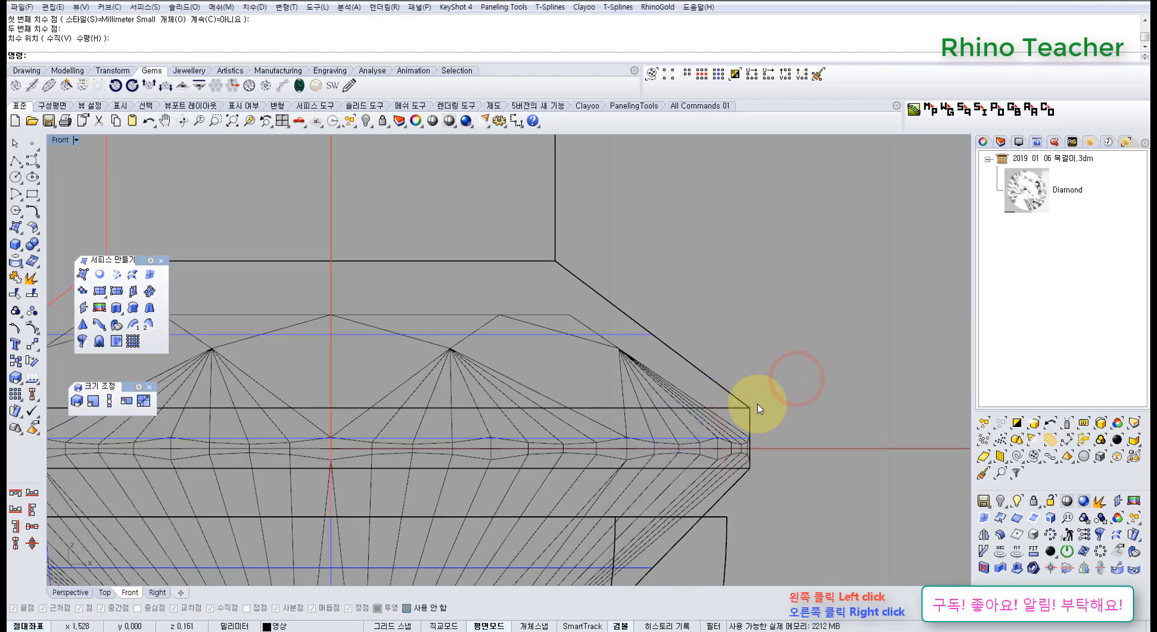
Highlight the diamond to compare its outline with the surrounding lofted surface and the setting wall, leaving it deselected.
left_click(735, 444)
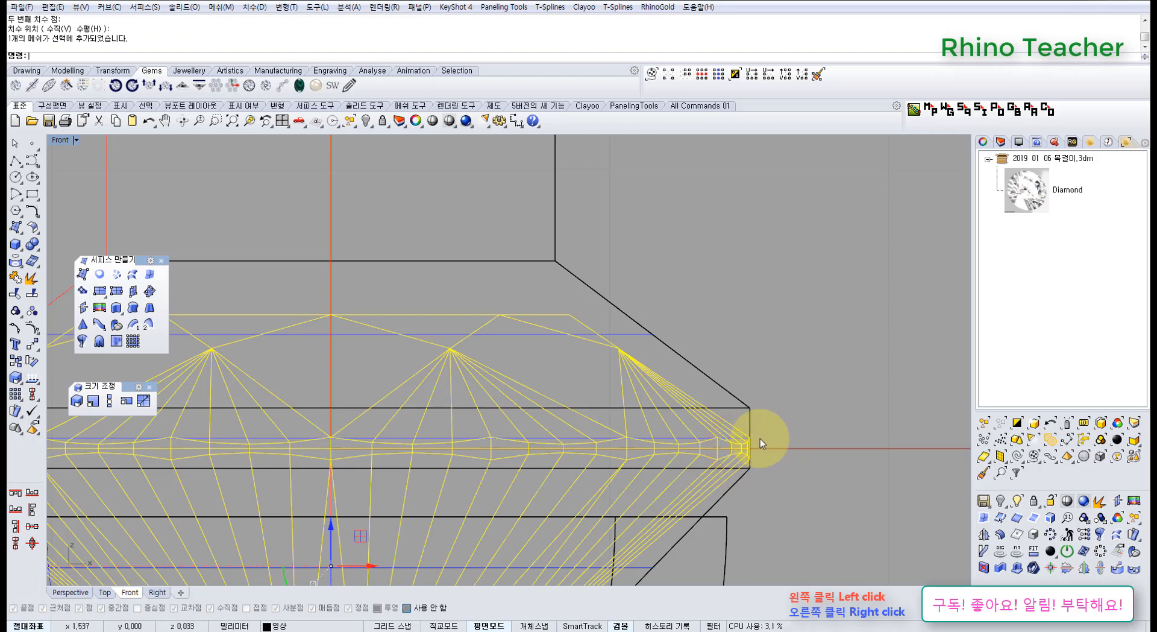
scroll(766, 426, "down", 4)
right_click_drag(768, 418, 708, 355)
left_click(735, 354)
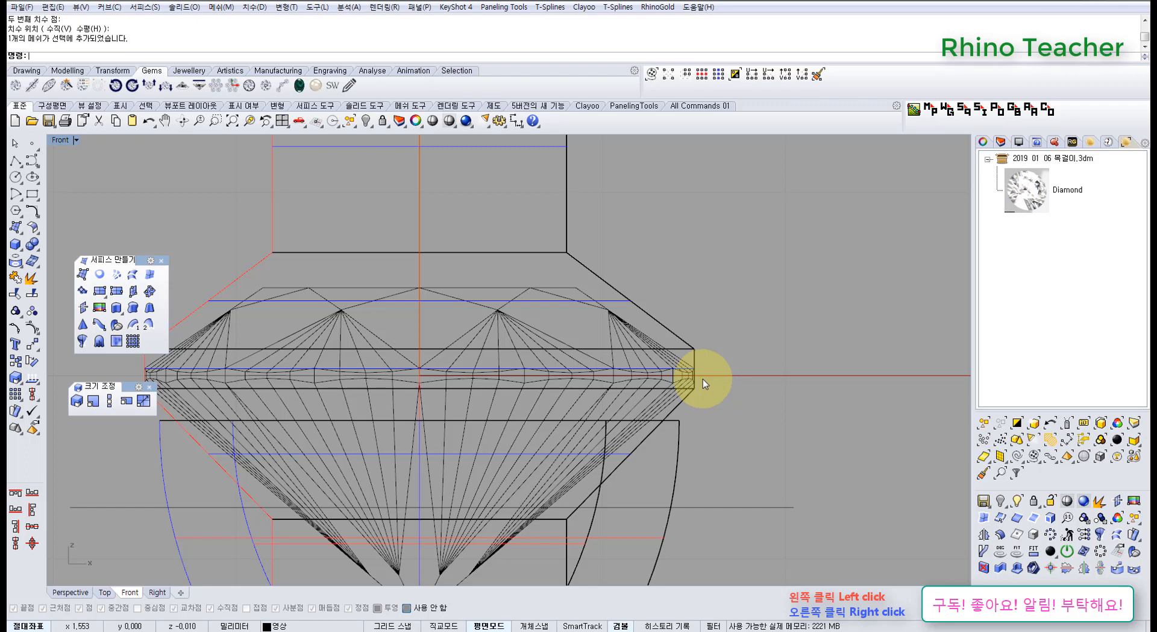
right_click_drag(705, 367, 687, 377)
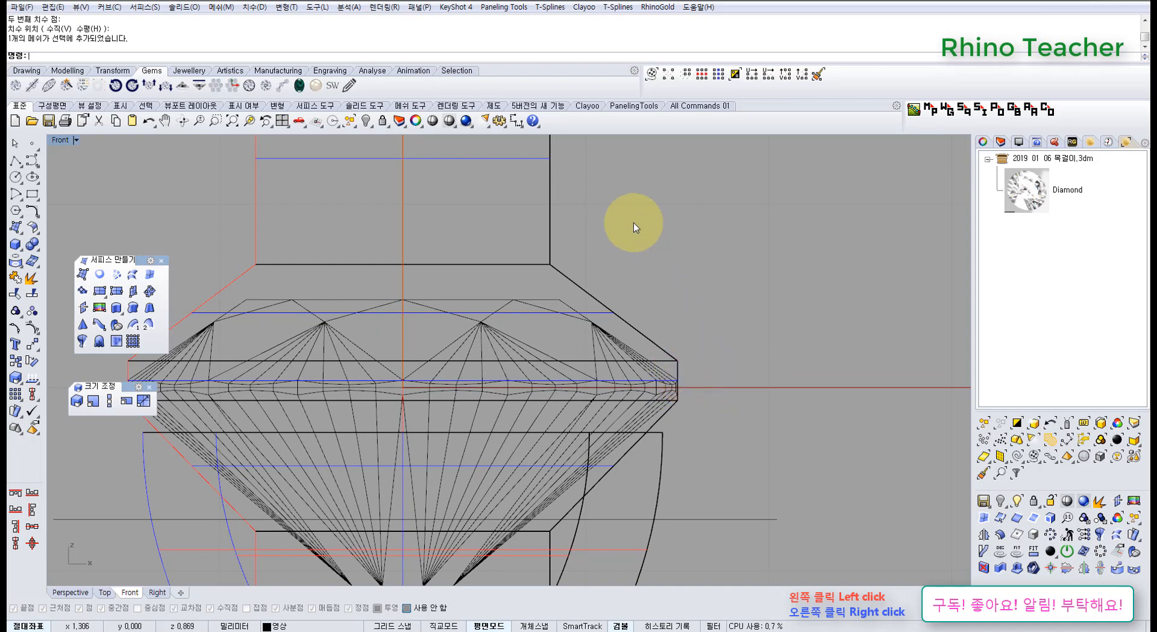
scroll(657, 301, "up", 3)
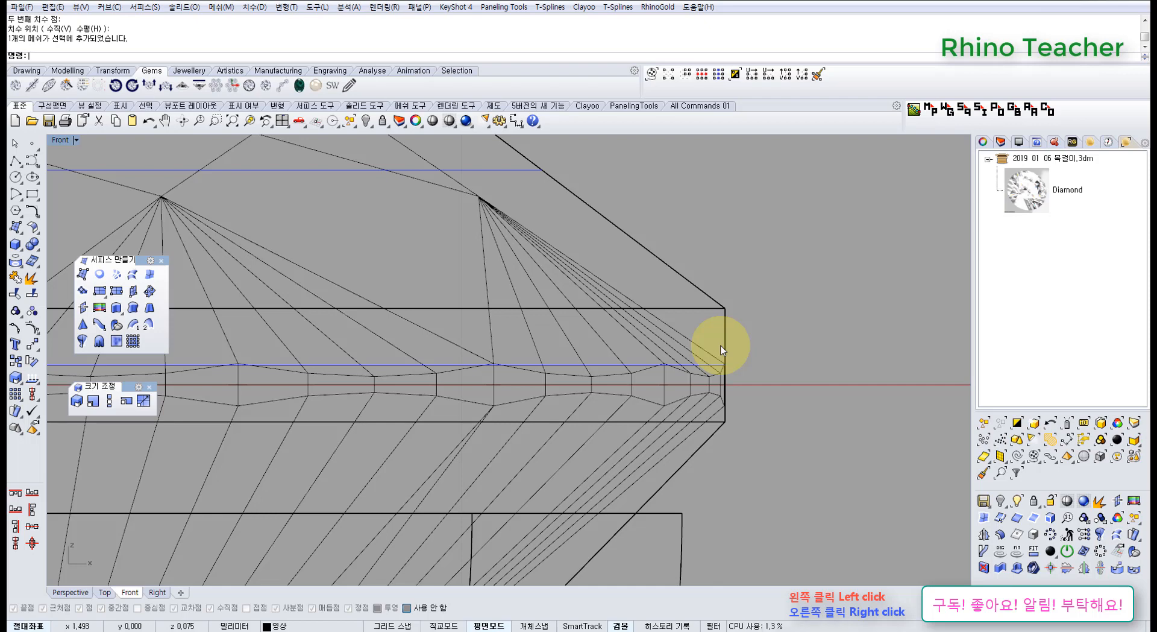
scroll(721, 383, "down", 5)
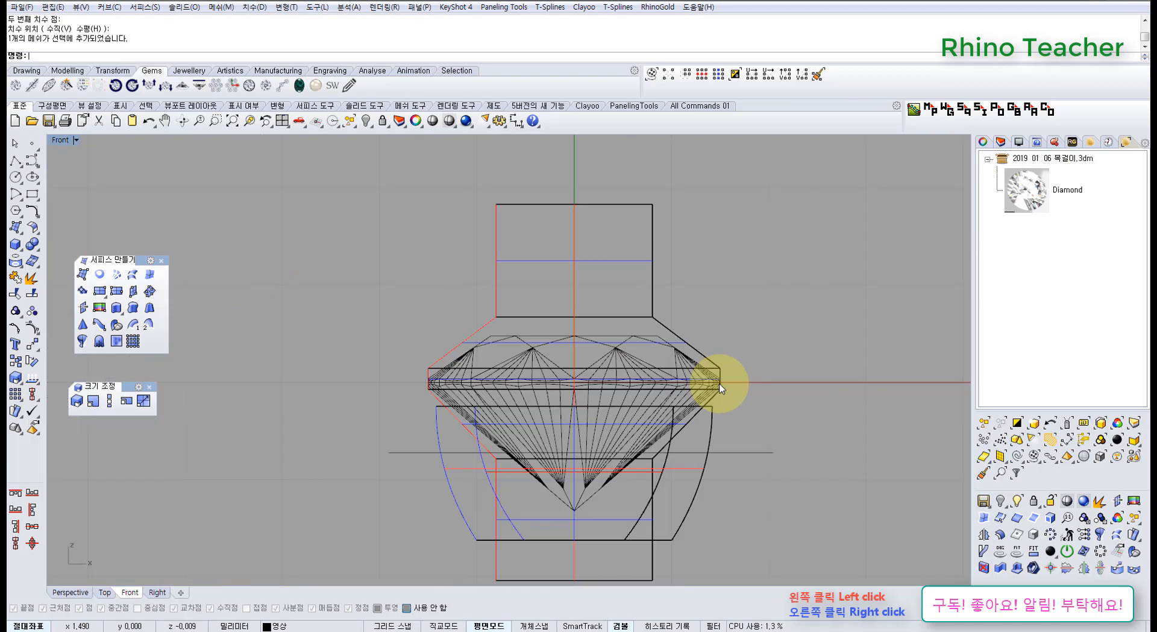
right_click_drag(710, 391, 626, 383)
scroll(588, 353, "up", 6)
left_click(602, 332)
scroll(603, 334, "down", 6)
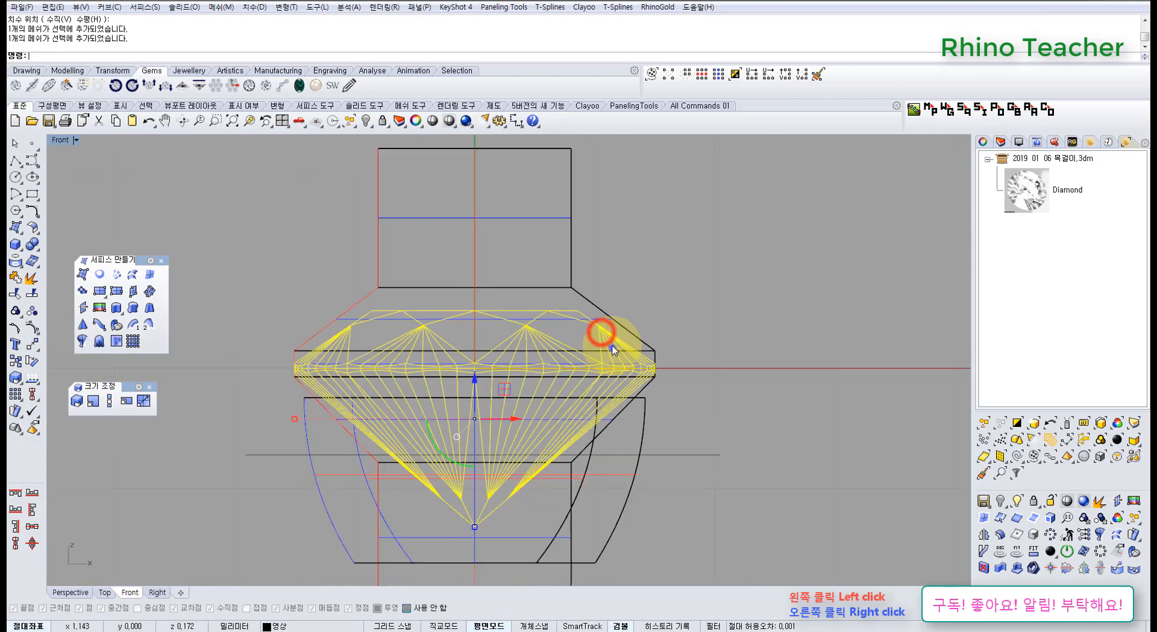
right_click_drag(612, 346, 605, 315)
left_click(698, 356)
Move the two lower circles slightly down together and shrink them by about a tenth to narrow the loft below the pavilion.
right_click_drag(701, 390, 709, 338)
right_click_drag(419, 398, 387, 345)
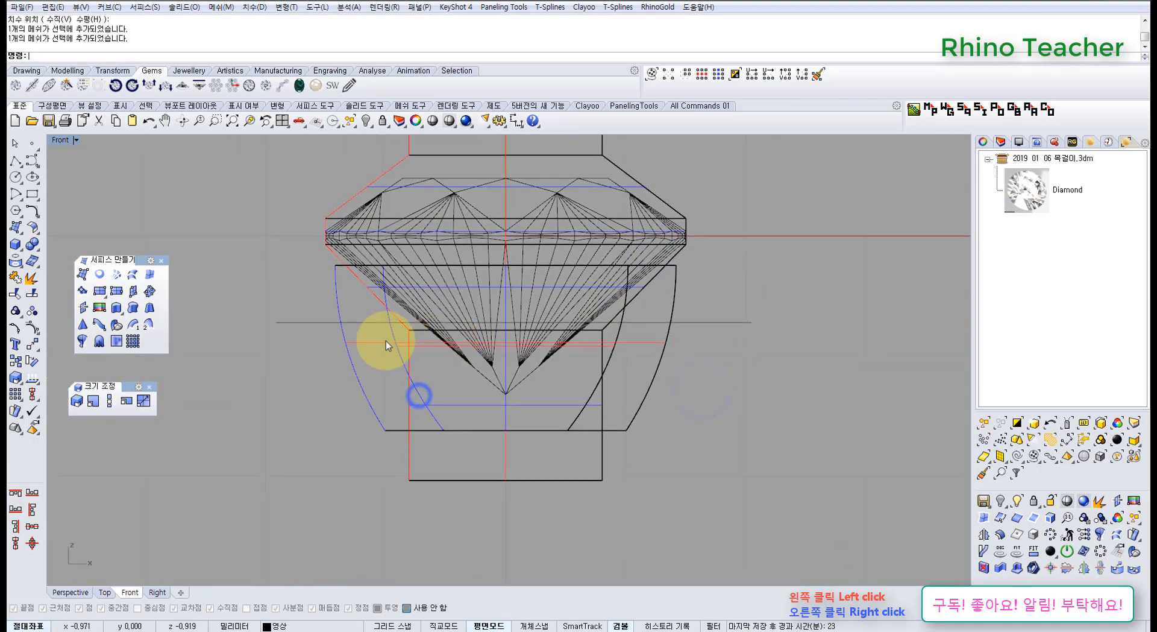
left_click_drag(364, 313, 666, 535)
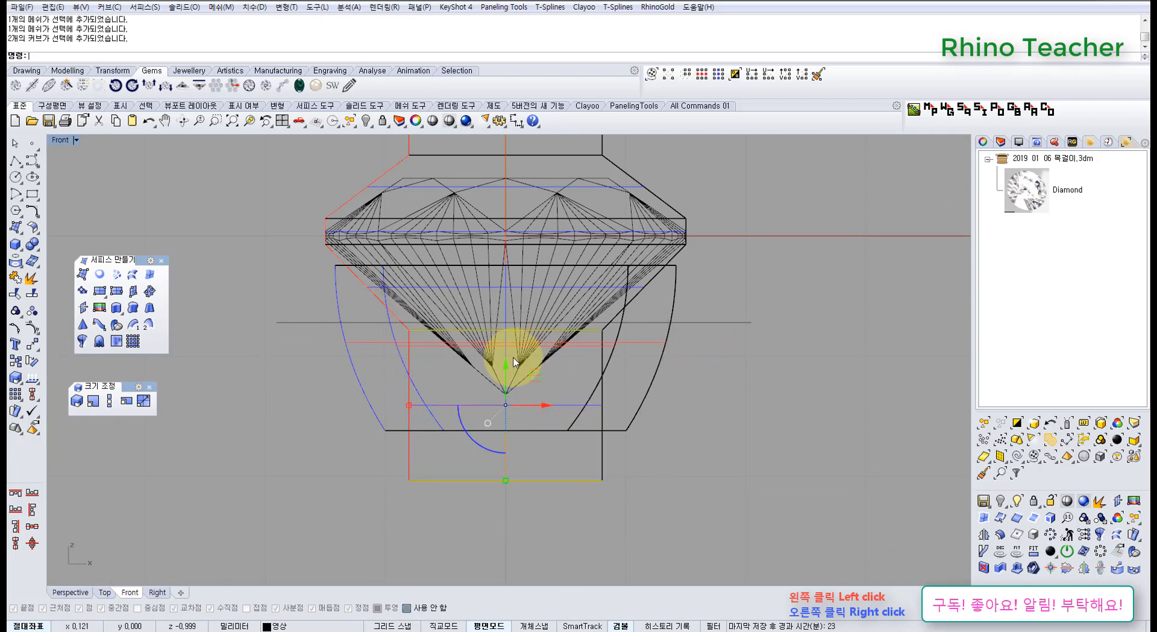
left_click_drag(504, 360, 504, 382)
scroll(509, 376, "up", 2)
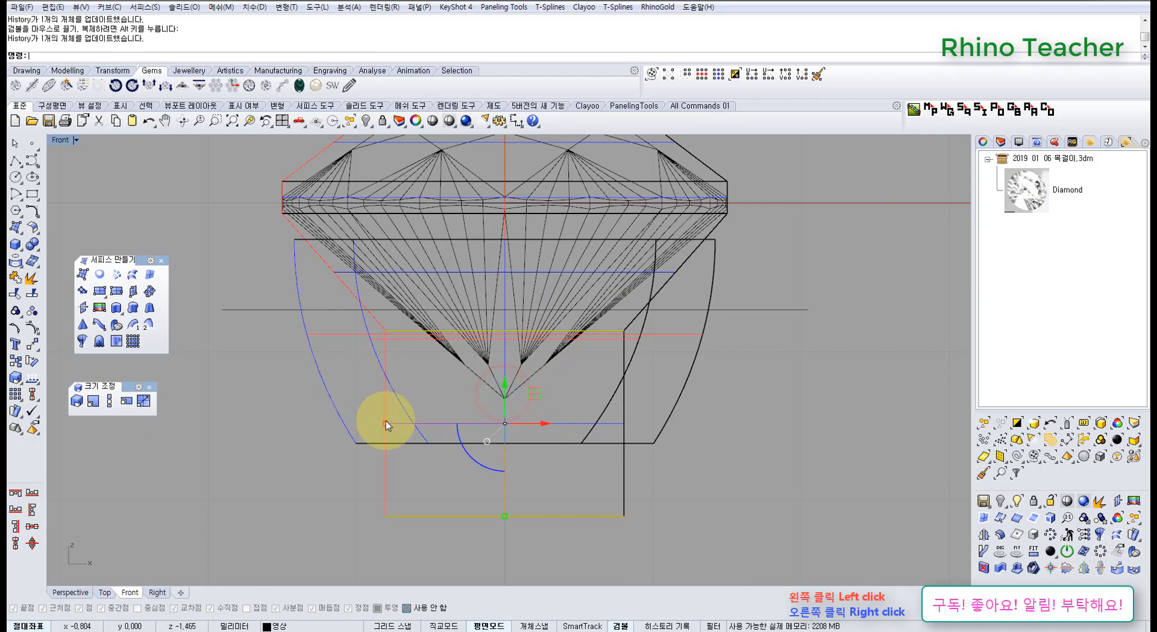
left_click_drag(388, 423, 399, 425, "shift")
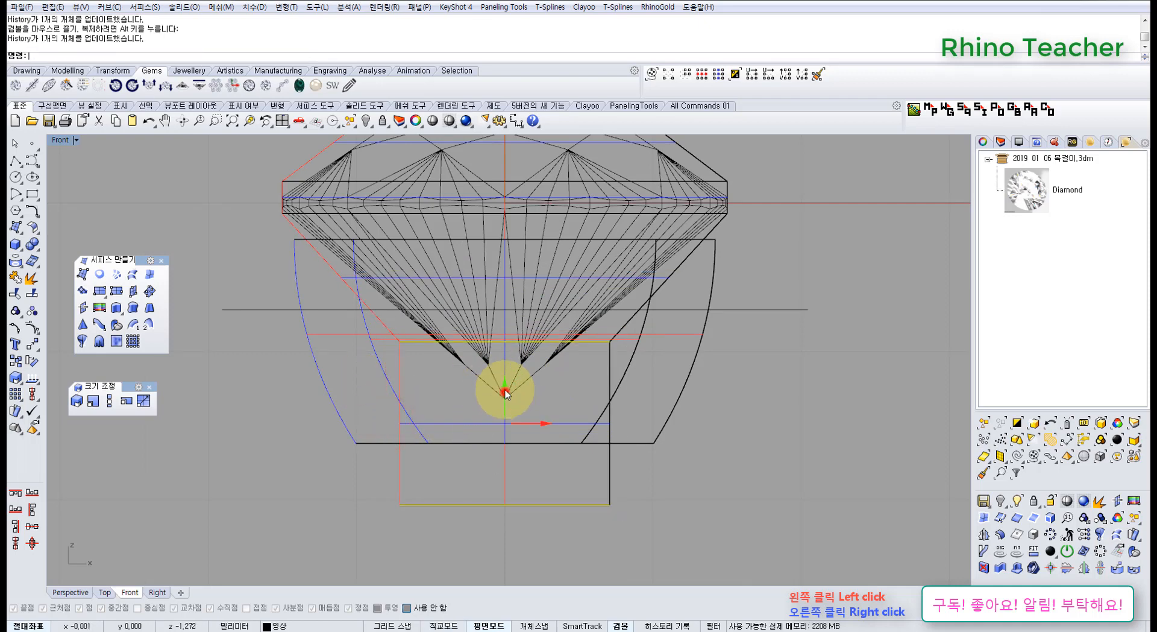
Nudge the two lower circles slightly upward together and check the reshaped loft in the Perspective view.
left_click_drag(506, 394, 505, 385)
scroll(551, 374, "down", 6)
right_click_drag(554, 375, 530, 409)
key("ctrl+F1")
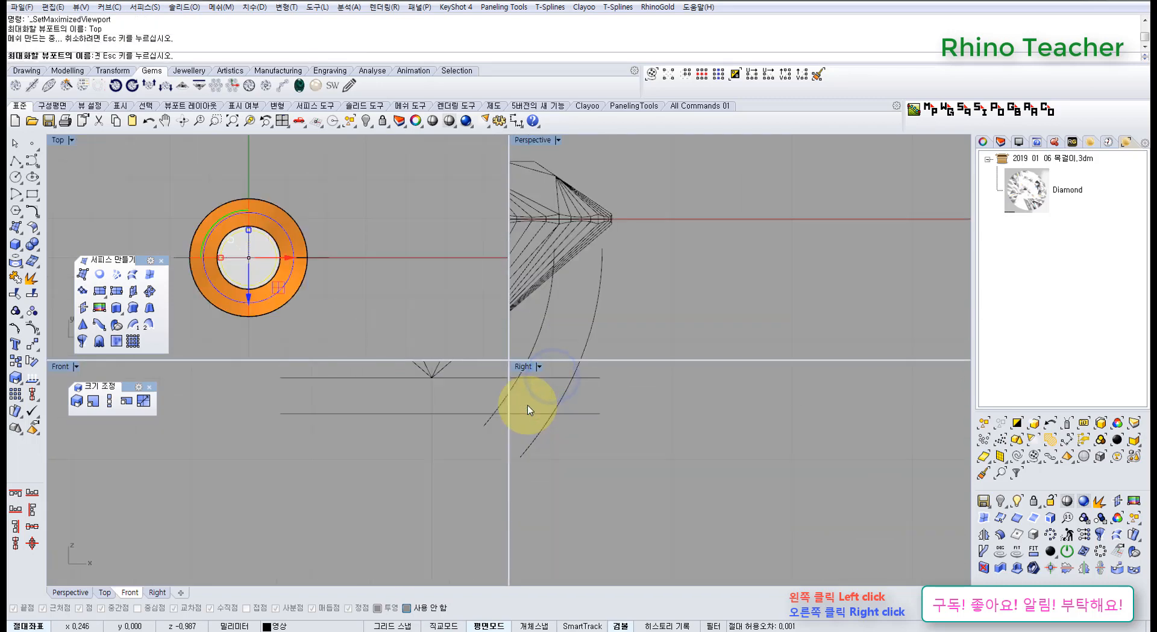
key("ctrl+F4")
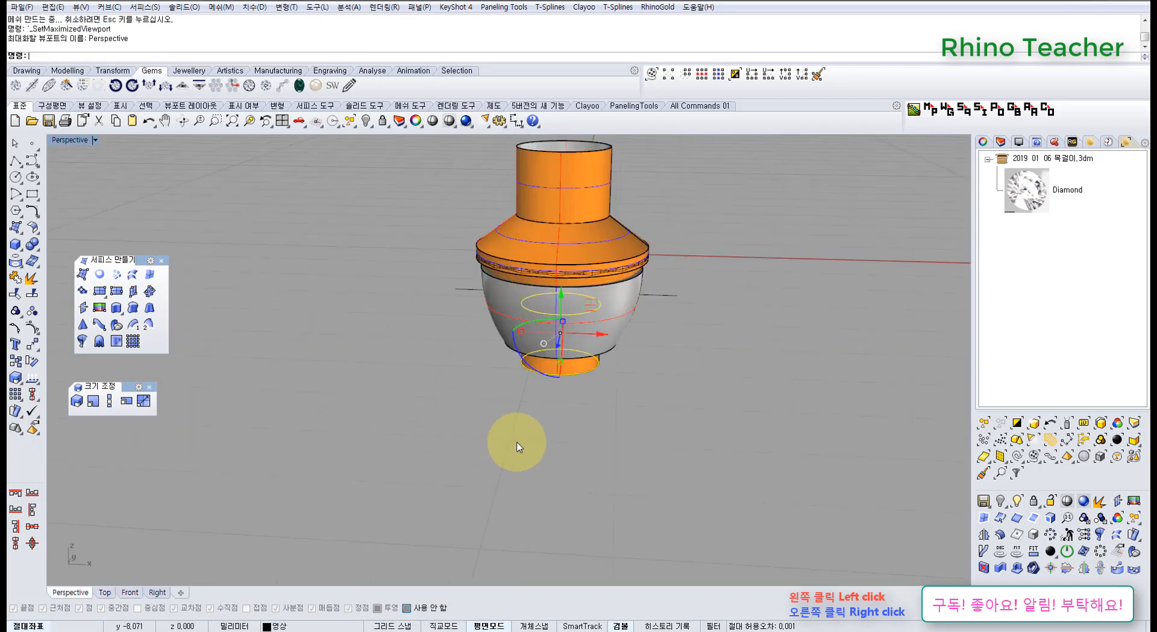
mouse_move(506, 429)
right_mouse_down()
mouse_move(396, 320)
mouse_move(499, 415)
right_mouse_up()
right_click_drag(605, 312, 572, 319)
Examine where the lofted surface crosses the top of the setting wall below the girdle in the Front view.
key("ctrl+F2")
scroll(642, 313, "up", 12)
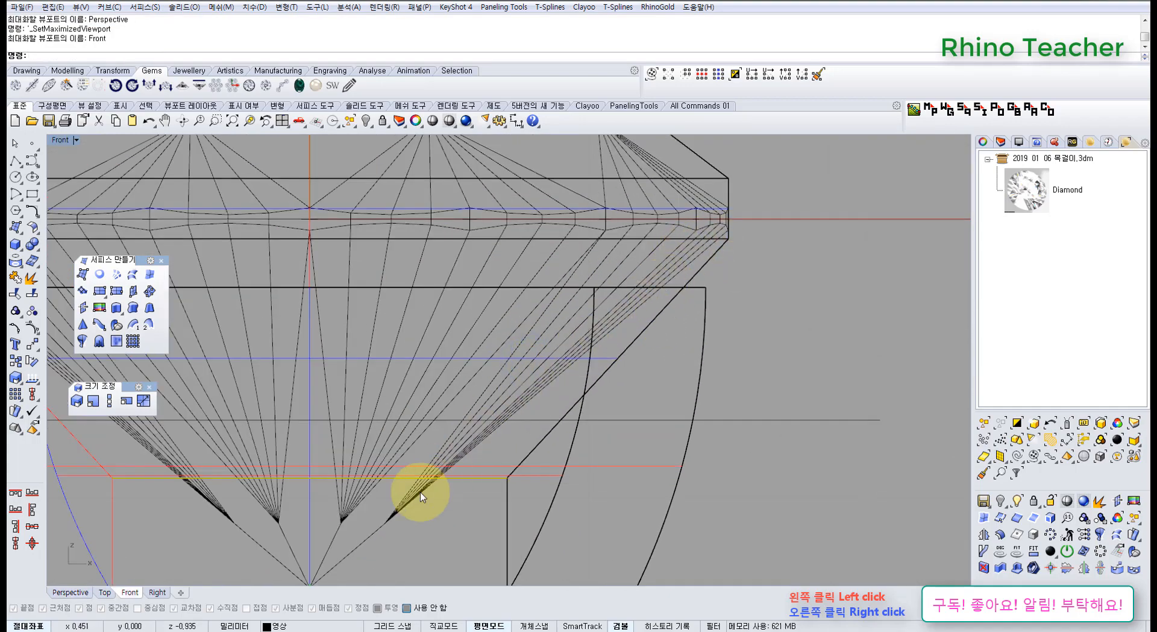
scroll(661, 395, "down", 5)
right_click_drag(663, 389, 621, 289)
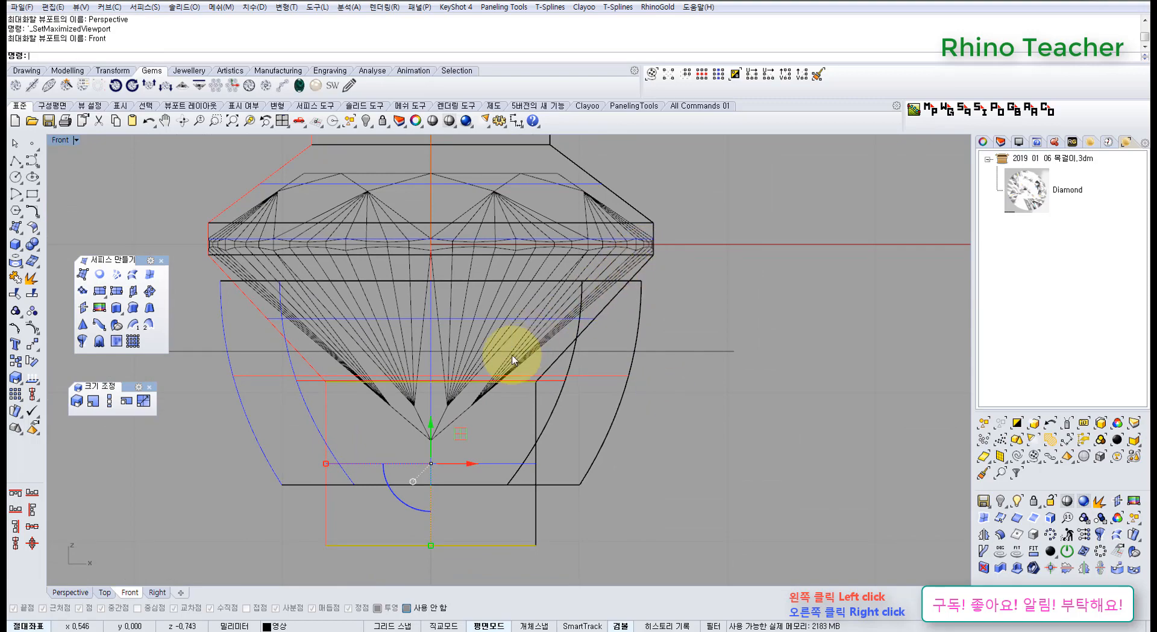
scroll(599, 321, "up", 6)
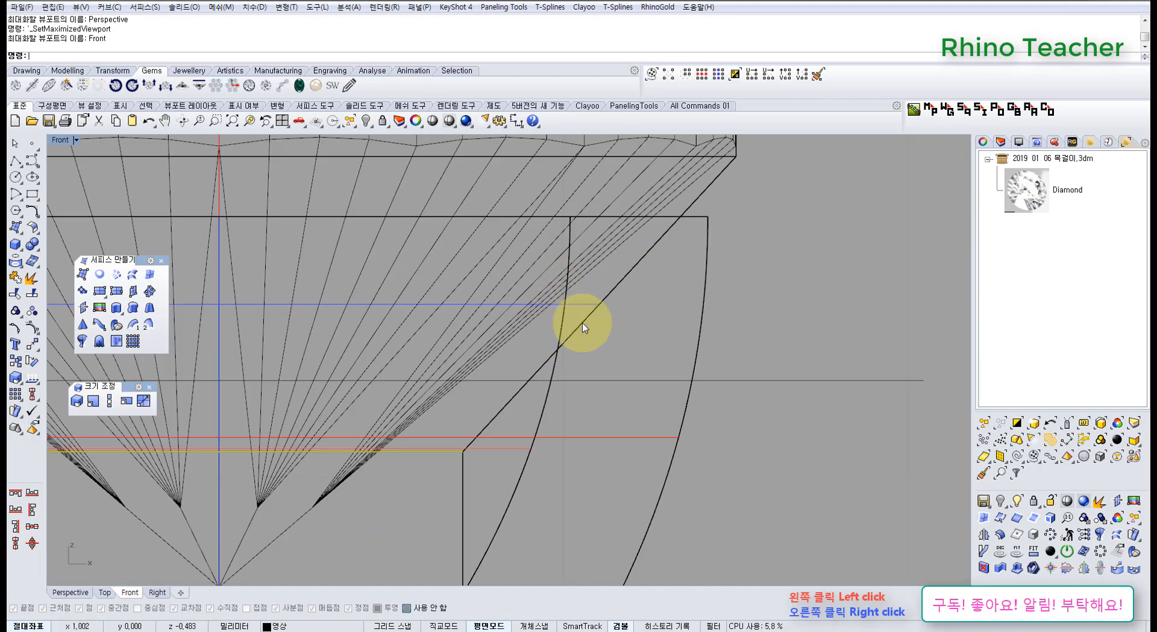
scroll(586, 316, "down", 6)
right_click_drag(594, 318, 585, 345)
scroll(636, 295, "up", 6)
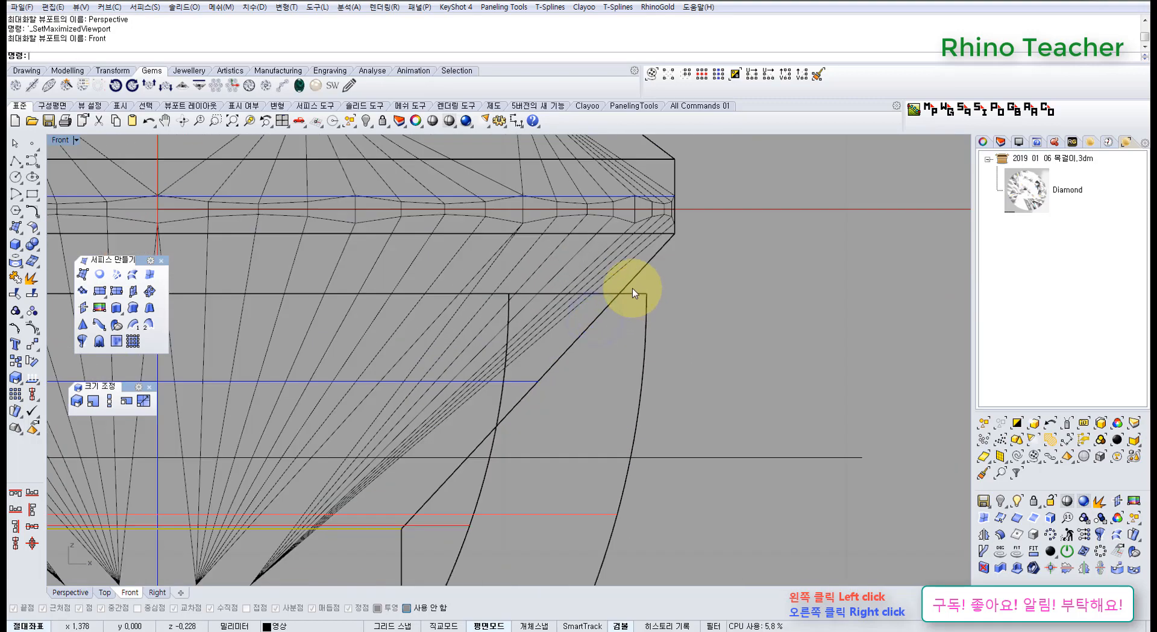
right_click_drag(629, 296, 600, 328)
scroll(600, 305, "up", 6)
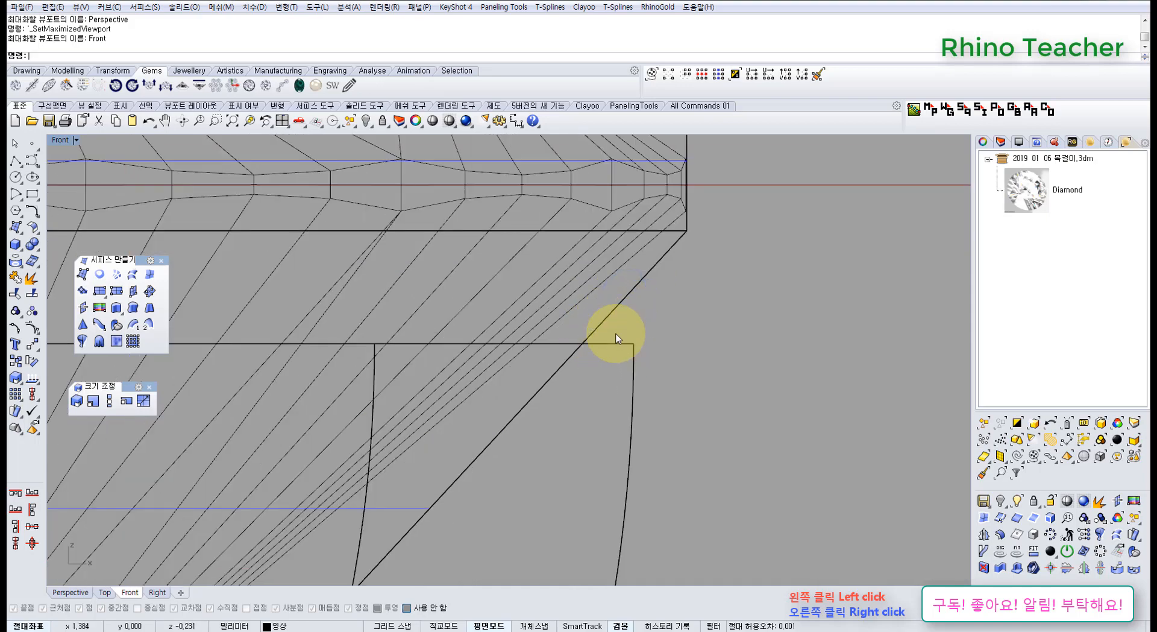
scroll(614, 334, "down", 4)
scroll(602, 344, "down", 4)
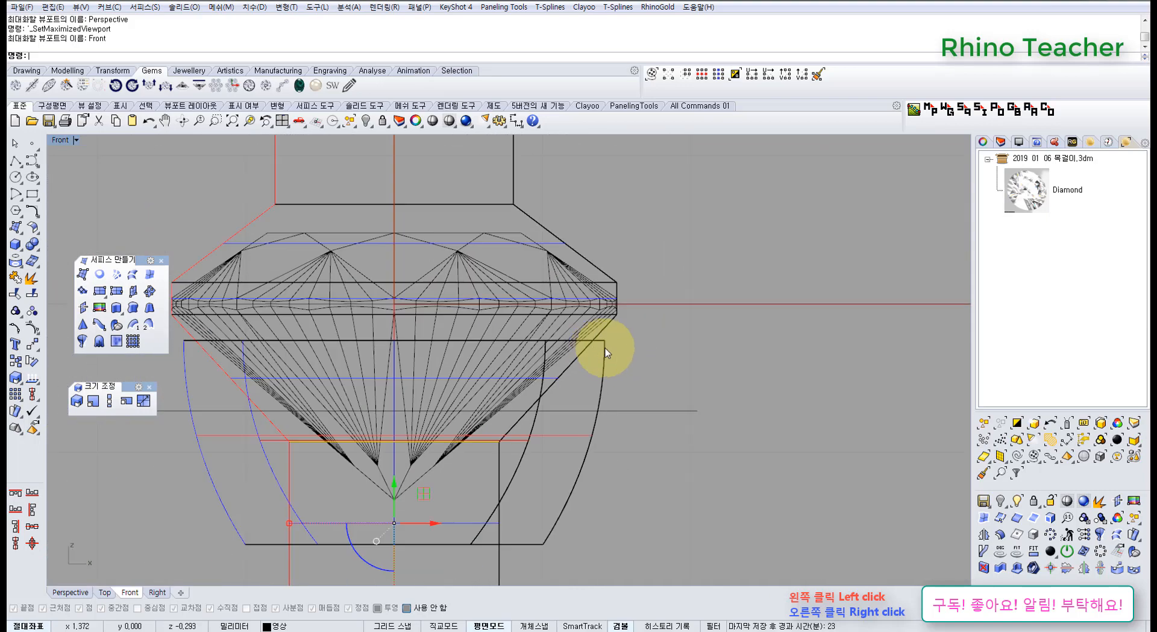
right_click_drag(610, 341, 632, 299)
scroll(633, 296, "up", 6)
mouse_move(649, 260)
right_mouse_down()
mouse_move(573, 276)
mouse_move(645, 246)
right_mouse_up()
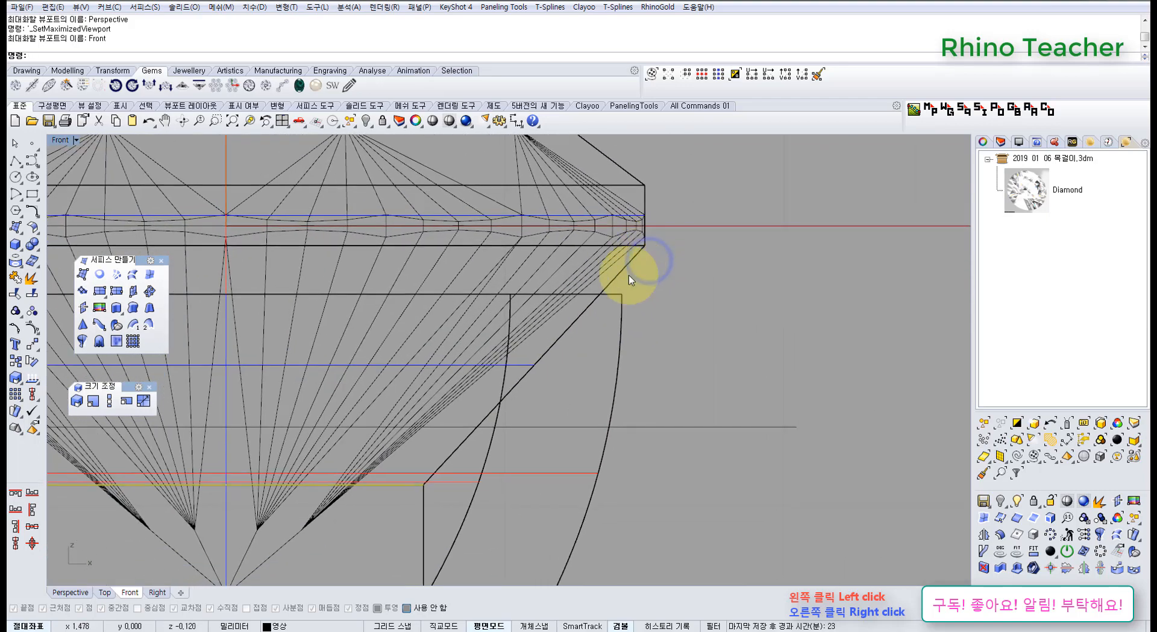
scroll(626, 274, "down", 6)
right_click_drag(548, 348, 589, 324)
Shrink the bottom circle to about half its diameter and raise it to just above the setting's bottom edge, tapering the loft's lower end.
key("Escape")
right_click_drag(548, 377, 515, 372)
scroll(560, 337, "down", 8)
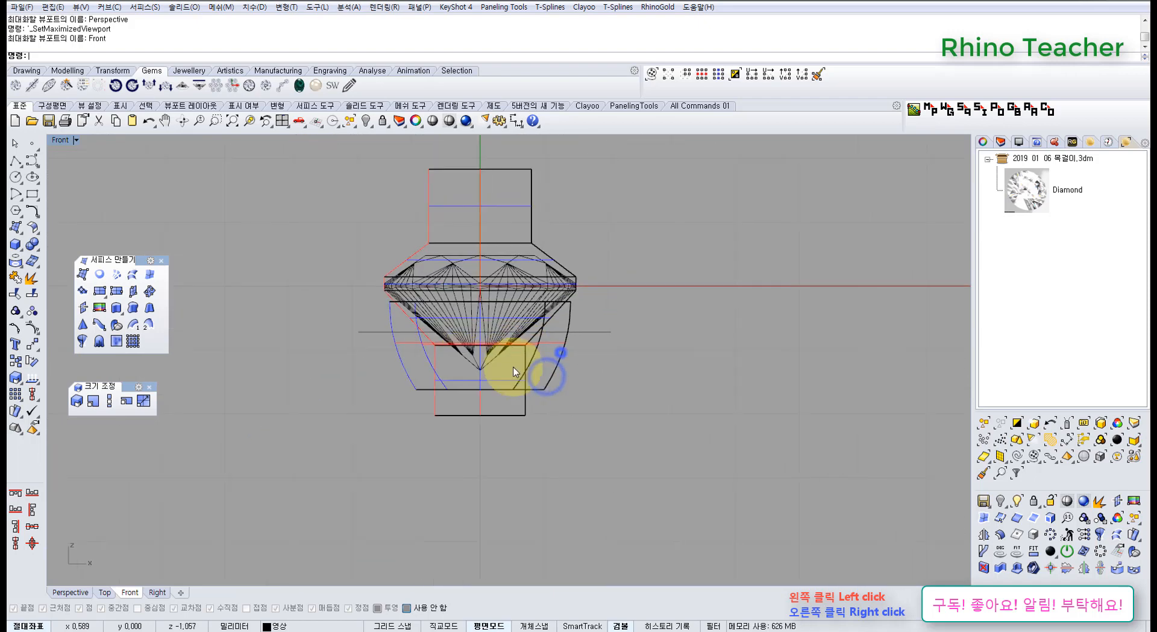
scroll(506, 382, "up", 8)
left_click_drag(312, 437, 675, 508)
left_click(364, 486)
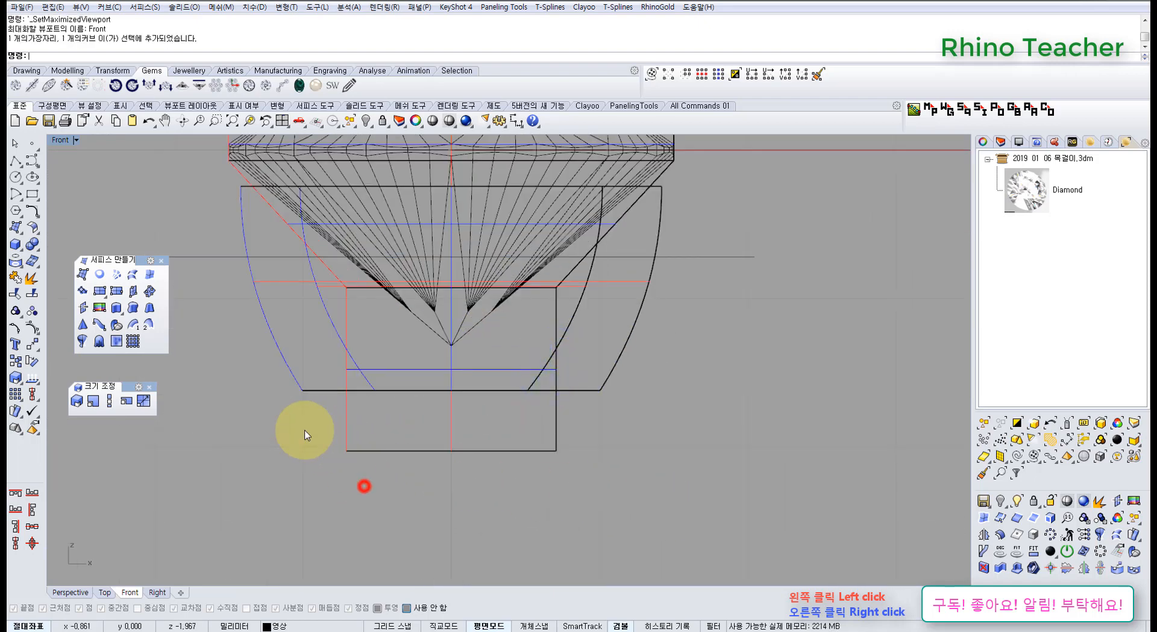
left_click_drag(316, 433, 686, 541)
left_click_drag(346, 450, 396, 450)
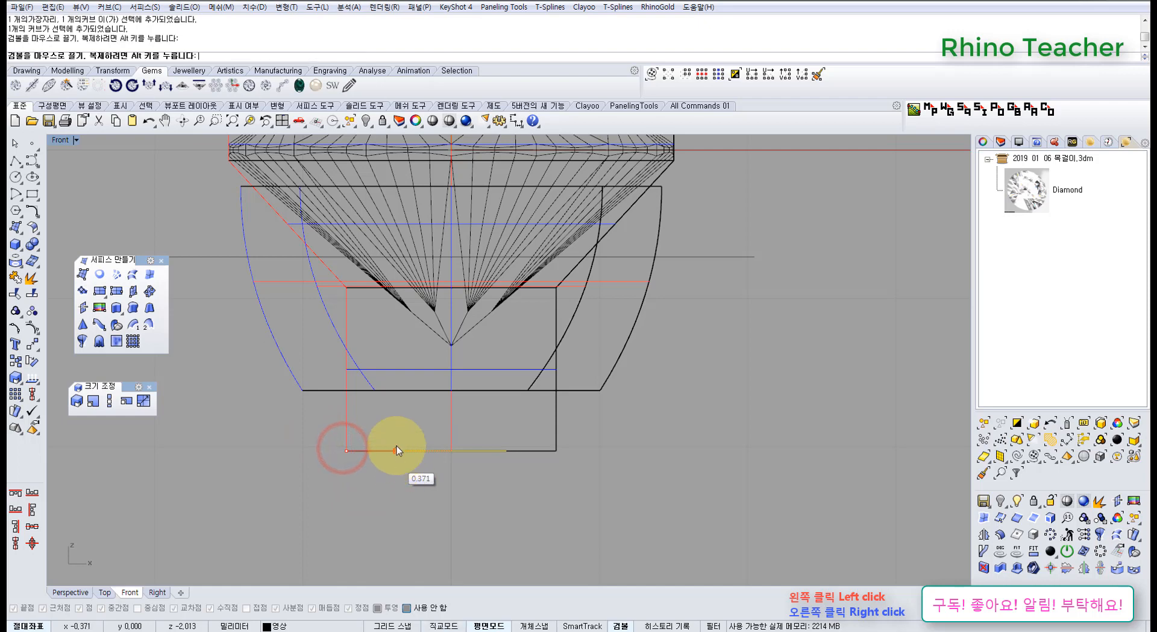
left_click_drag(451, 418, 466, 344)
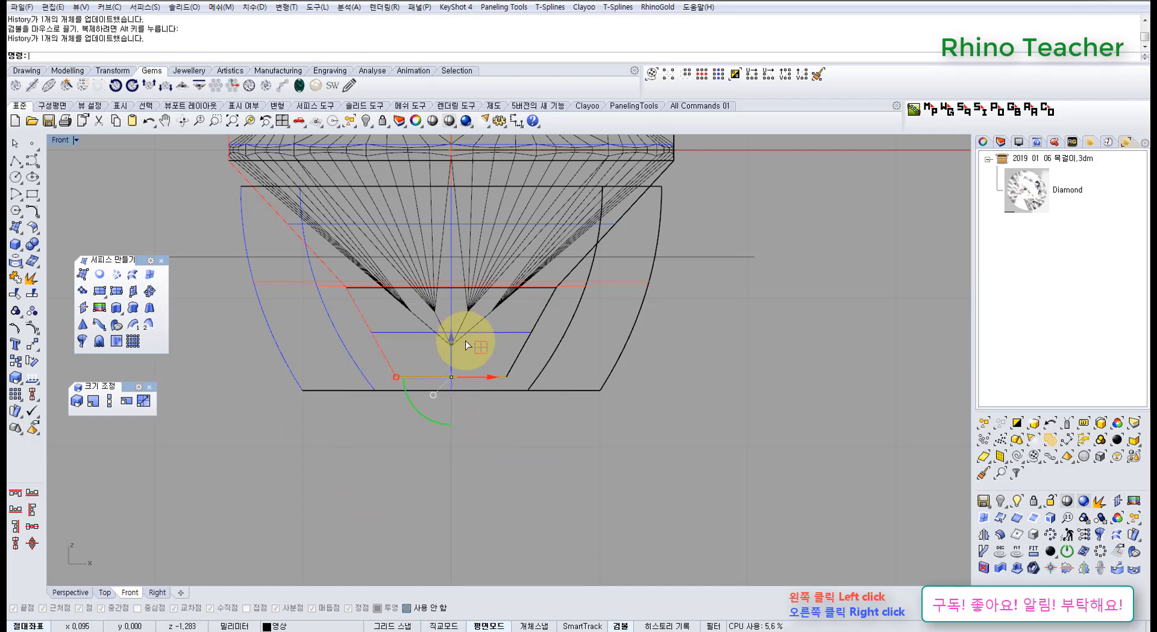
Cap both open ends of the lofted polysurface to make it a closed solid and accept the broken history.
scroll(516, 357, "down", 3)
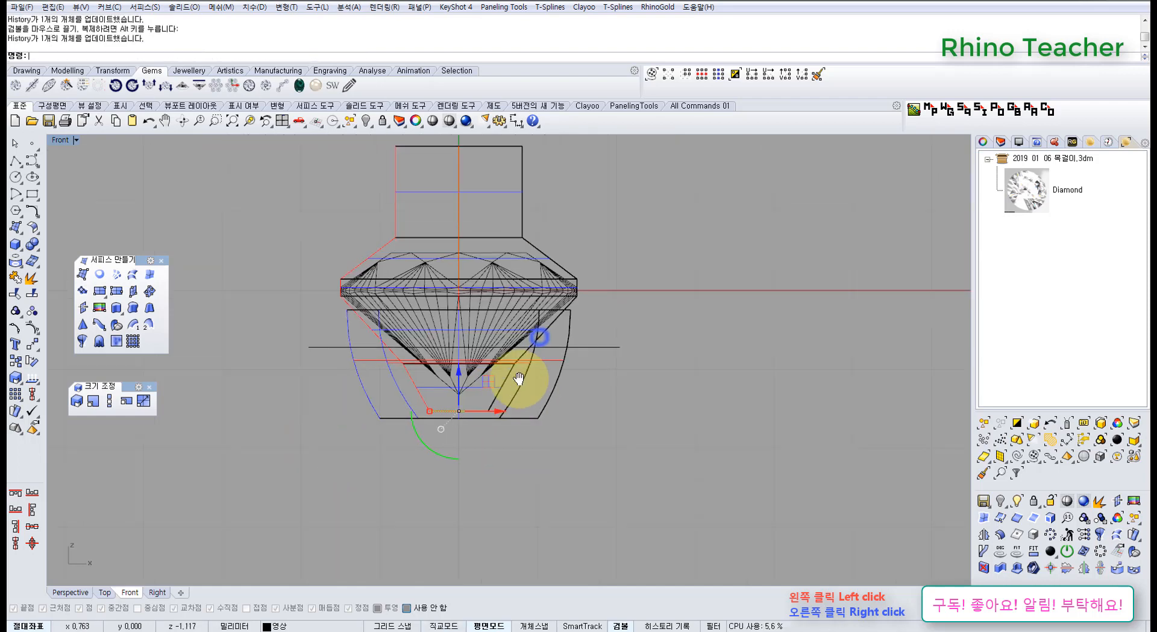
left_click(505, 191)
left_click(32, 243)
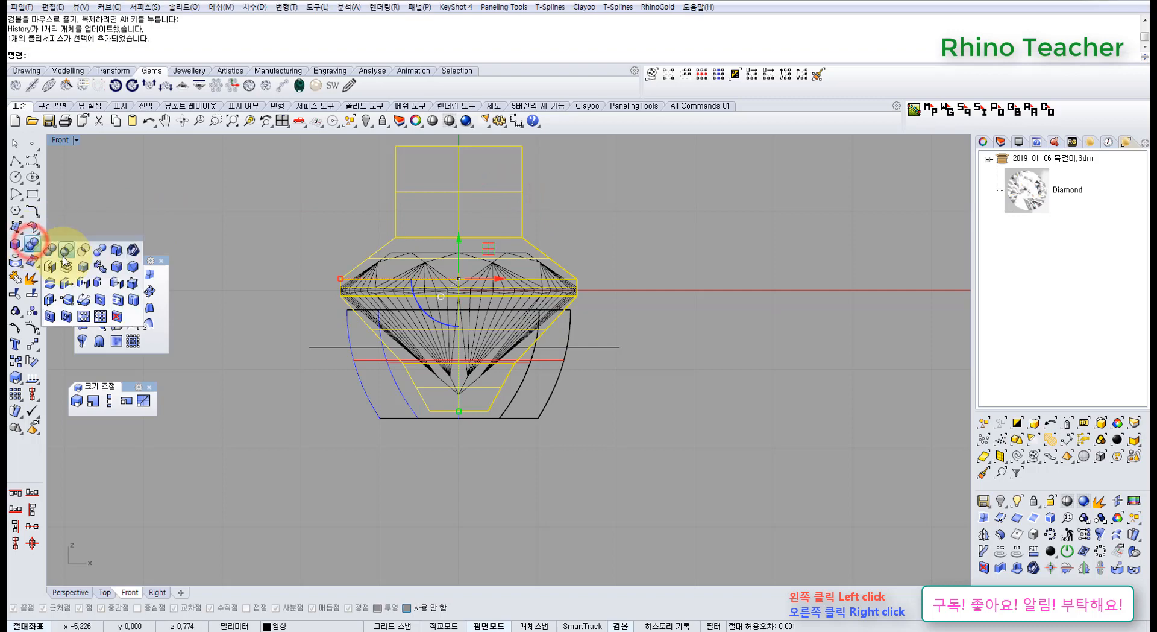
left_click(49, 267)
left_click(592, 341)
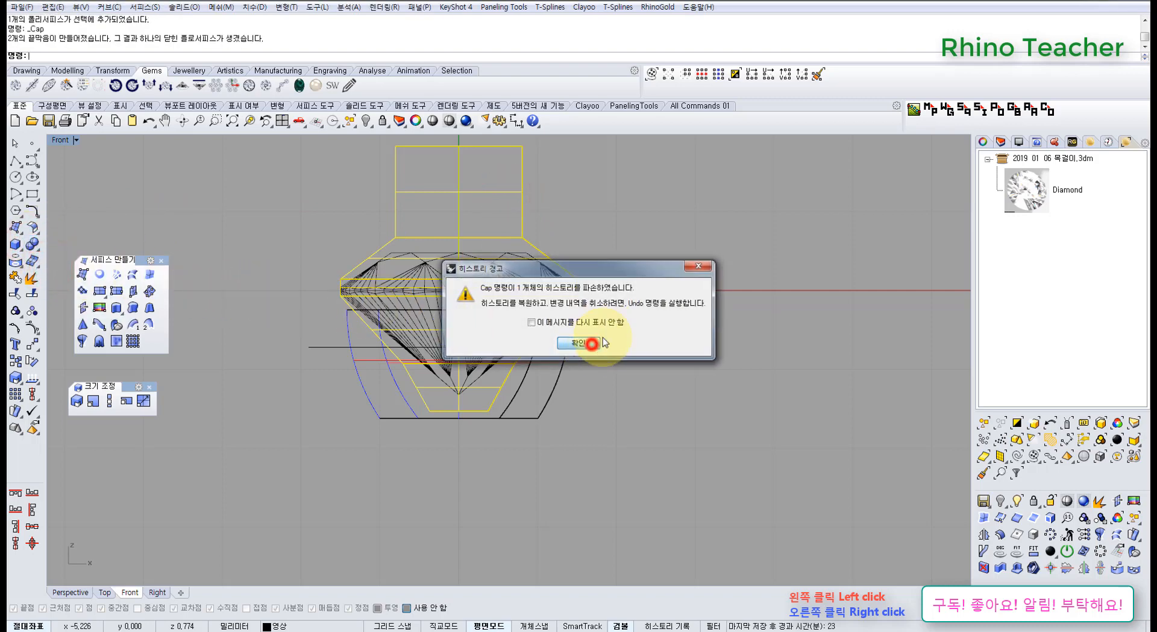
Hide the capped seat cutter in the Perspective view.
right_click_drag(584, 236, 551, 295)
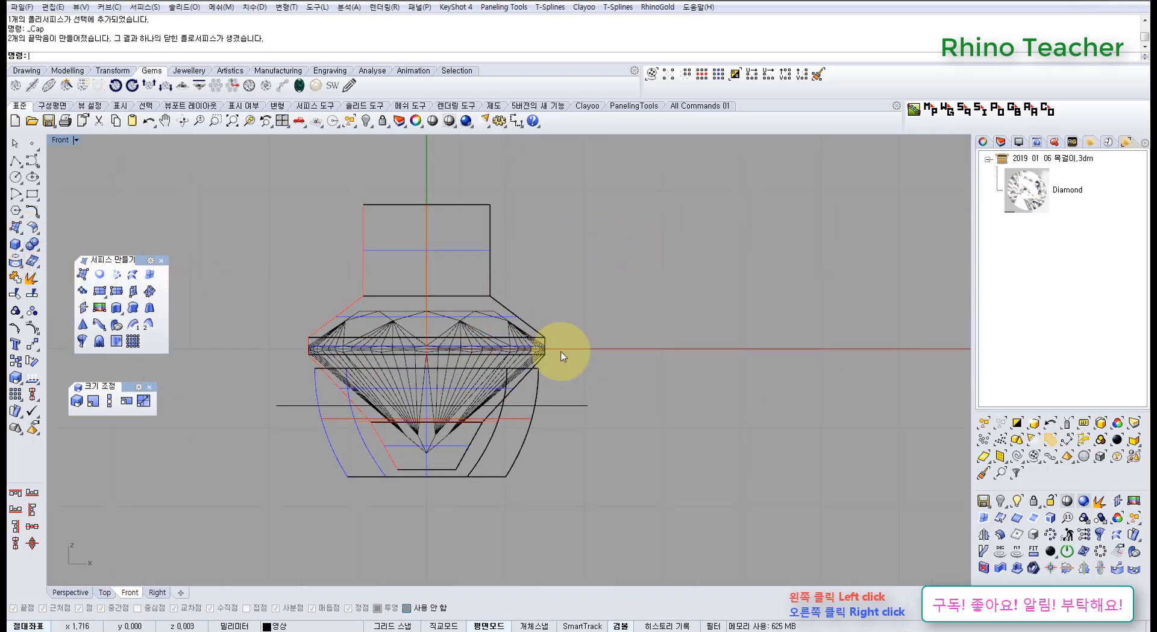
key("ctrl+F4")
right_click_drag(625, 331, 547, 380)
left_click(497, 260)
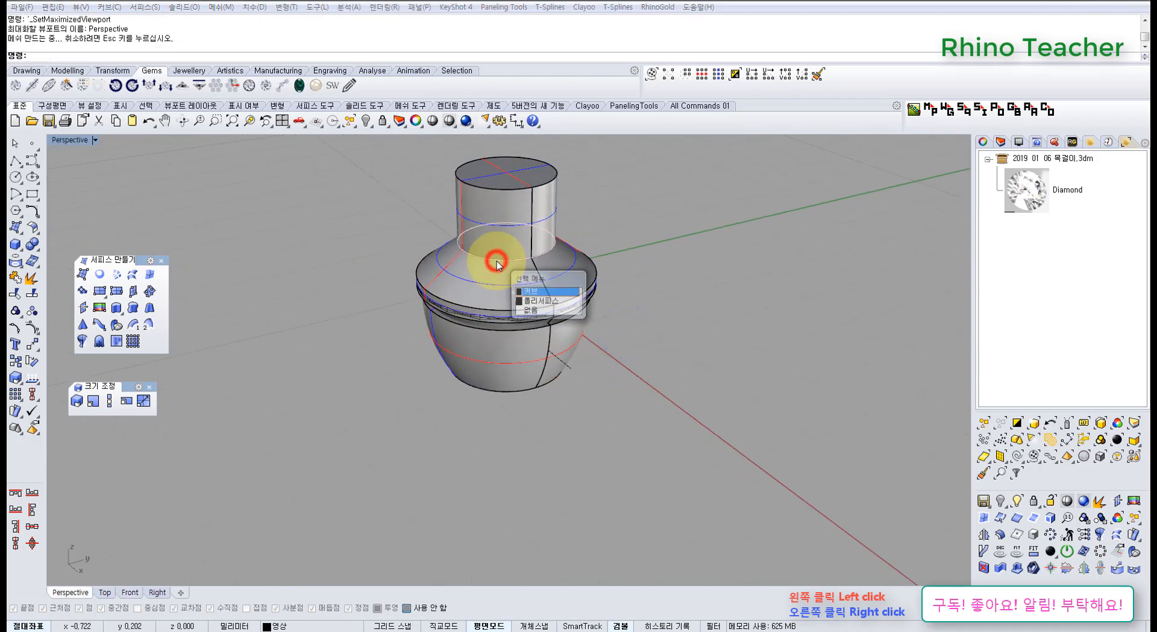
left_click(513, 236)
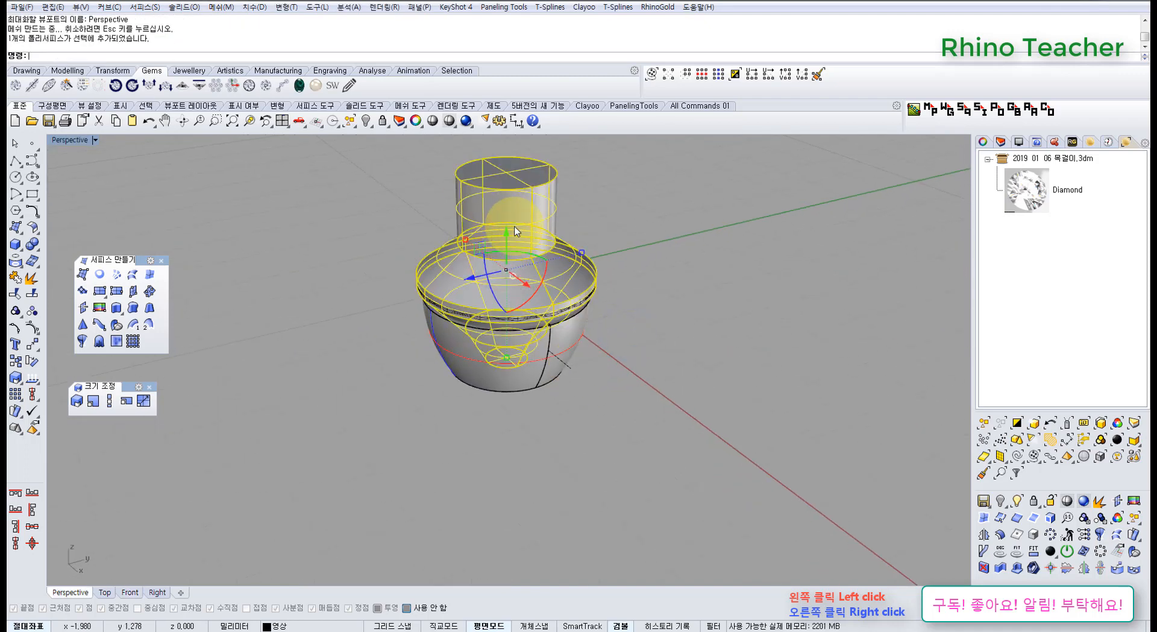
left_click(366, 121)
Select all the remaining visible curves and delete them.
right_click_drag(545, 291, 580, 297)
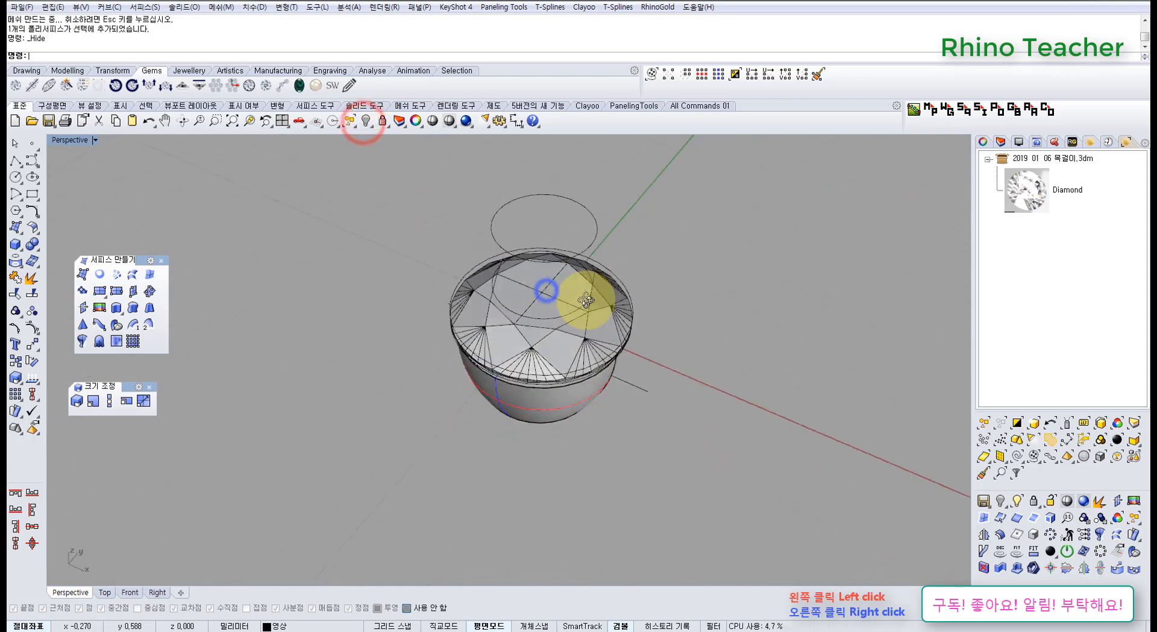
left_click(1016, 457)
right_click_drag(703, 400, 535, 258)
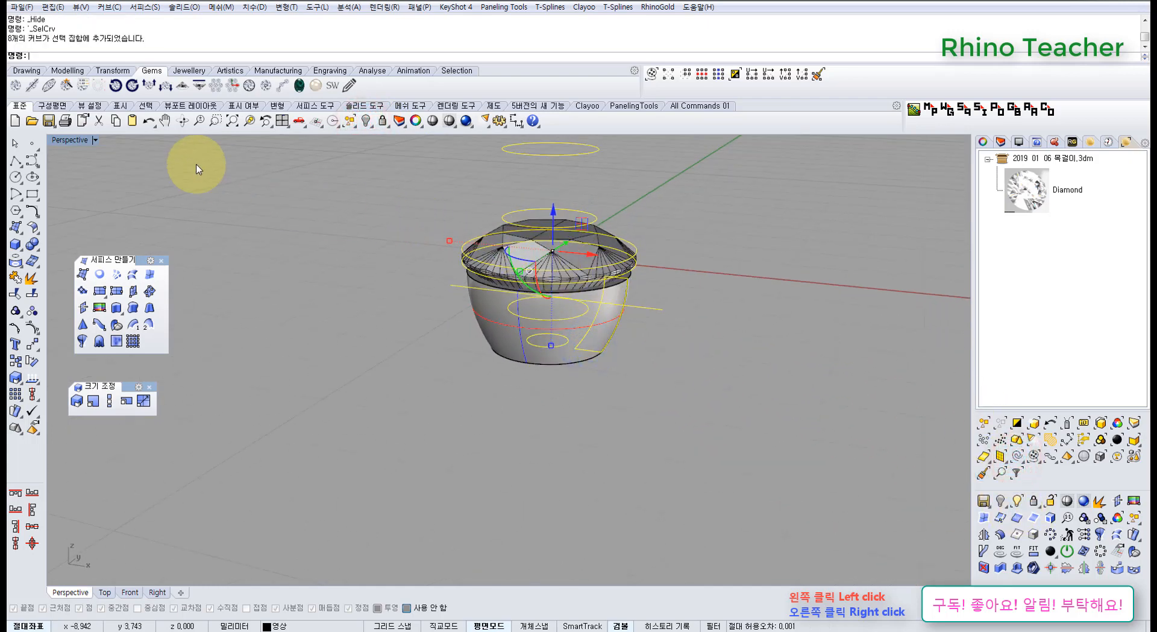
right_click_drag(404, 301, 458, 285)
key("Delete")
Draw two horizontal lines across the full width of the setting in the Front view, one through the mid-pavilion and one just above the culet.
key("ctrl+F2")
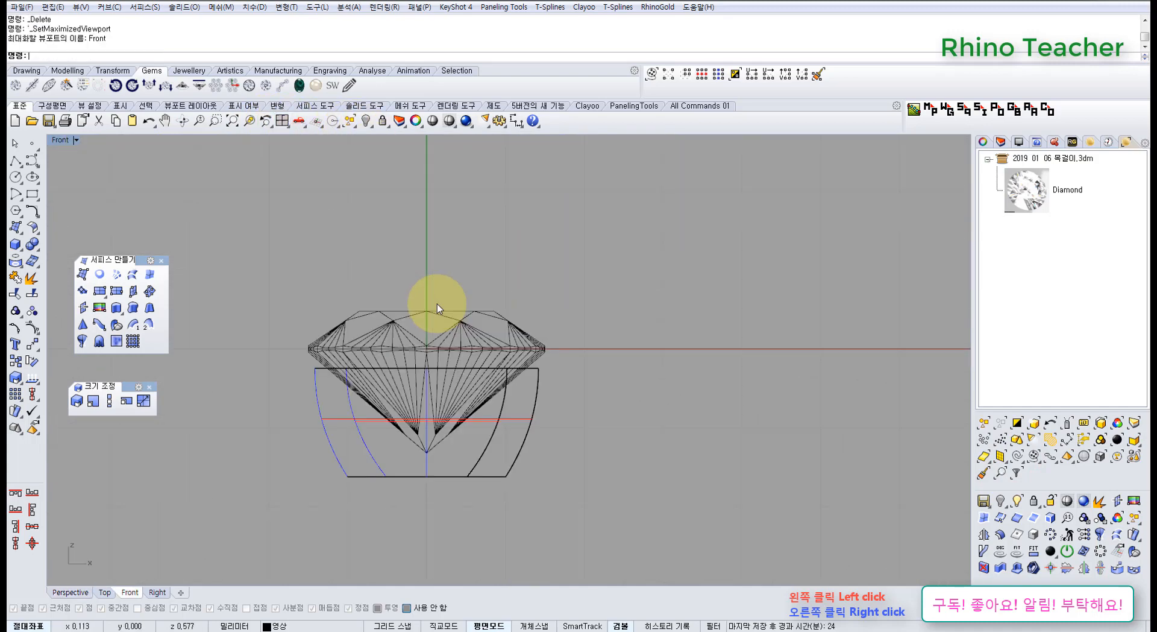
right_click_drag(445, 338, 481, 254)
scroll(480, 257, "up", 6)
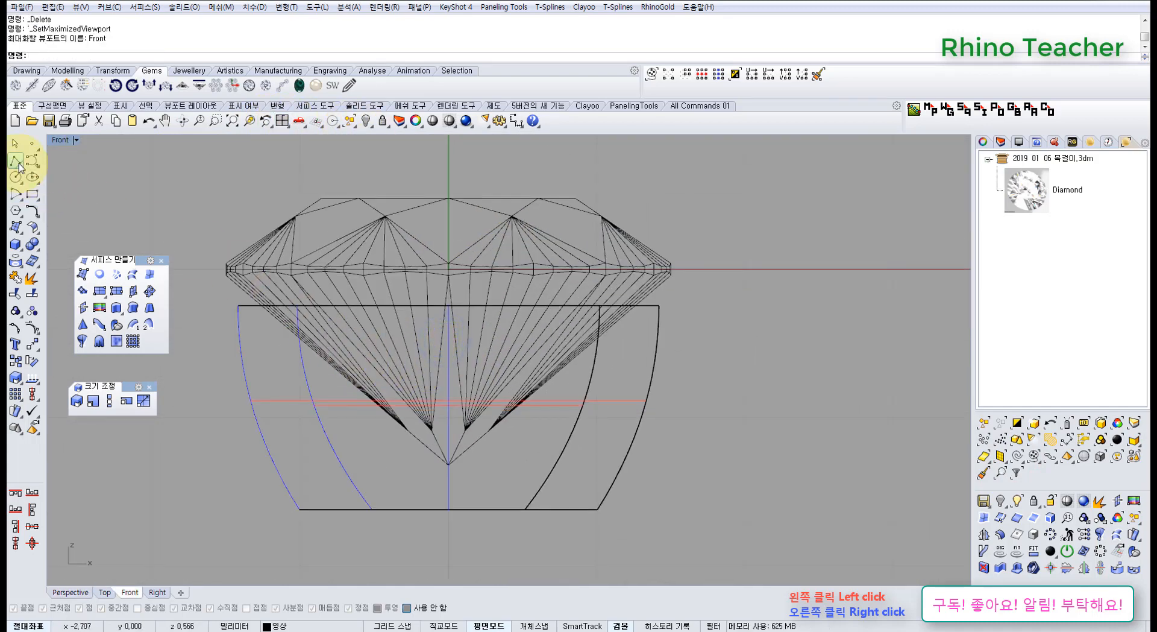
left_click(20, 164)
right_click_drag(445, 371, 554, 352)
left_click(317, 347)
left_click(829, 356, "shift")
right_click(829, 356)
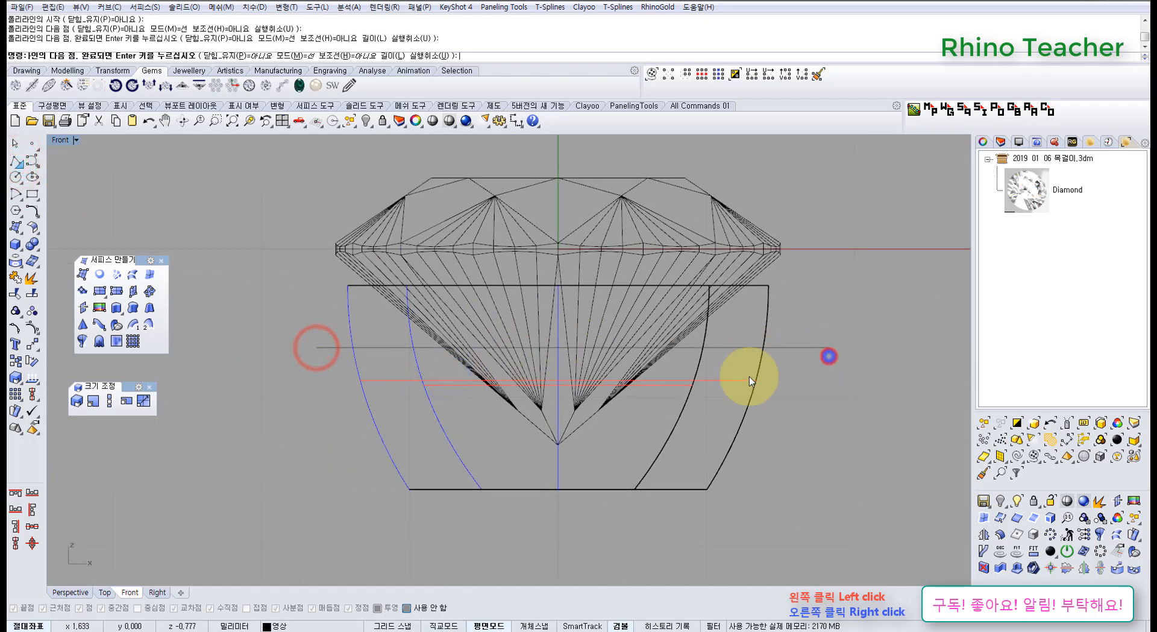
right_click(409, 378)
left_click(339, 427)
left_click(807, 433, "shift")
right_click(807, 433)
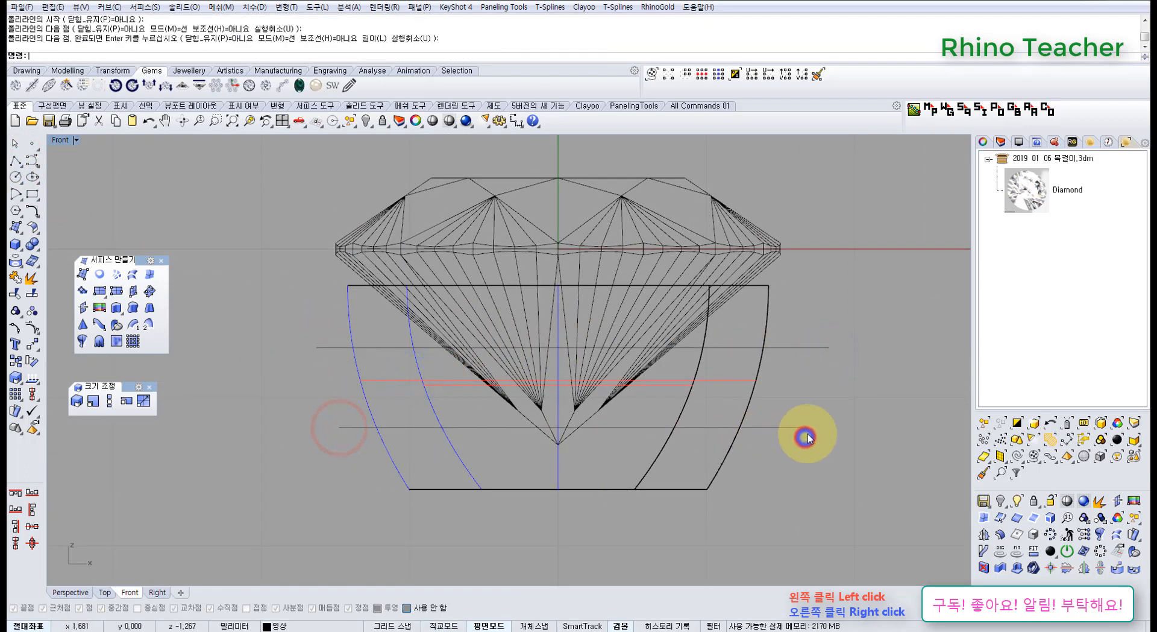
Show only the capped seat cutter again from among the hidden objects.
middle_click(806, 435)
left_click(684, 330)
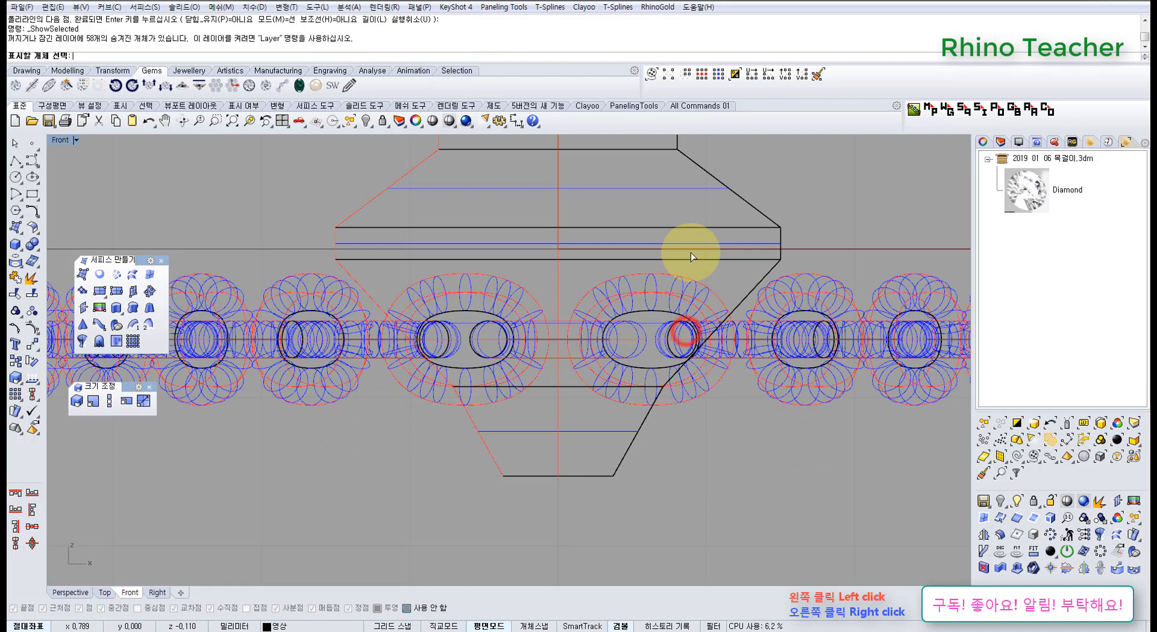
left_click(753, 229)
right_click(752, 229)
Move the upper horizontal line slightly down, keeping it above the cutter's lower taper.
right_click_drag(716, 279, 655, 246)
left_click_drag(801, 350, 731, 284)
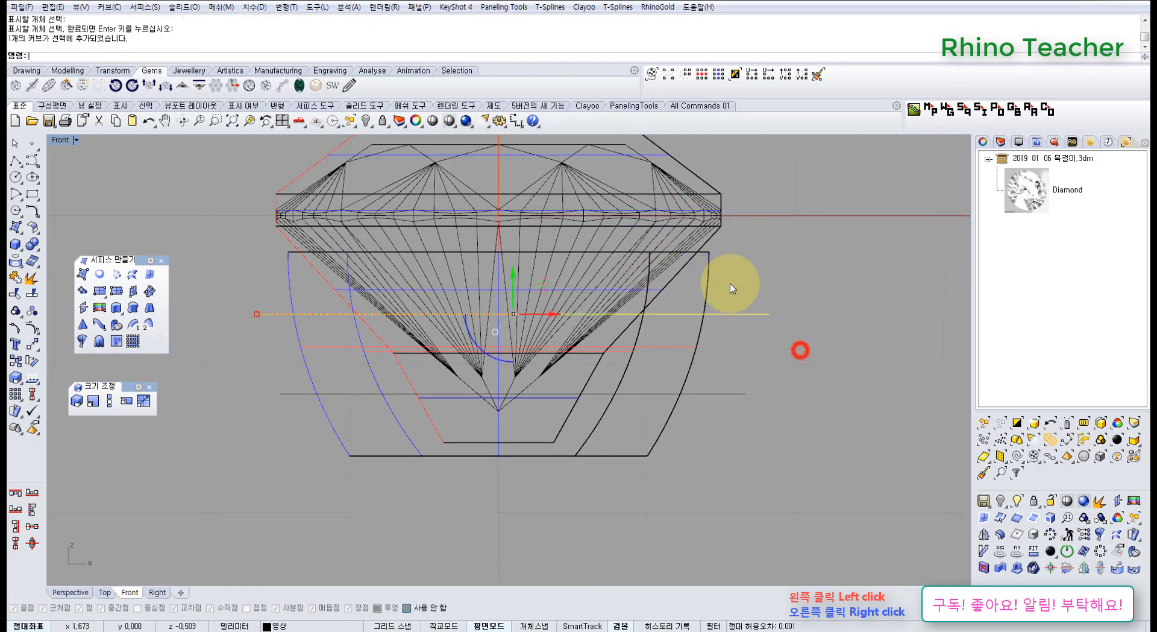
scroll(731, 288, "up", 3)
left_click_drag(798, 352, 762, 389)
scroll(730, 382, "down", 4)
right_click_drag(728, 381, 728, 329)
scroll(685, 279, "up", 8)
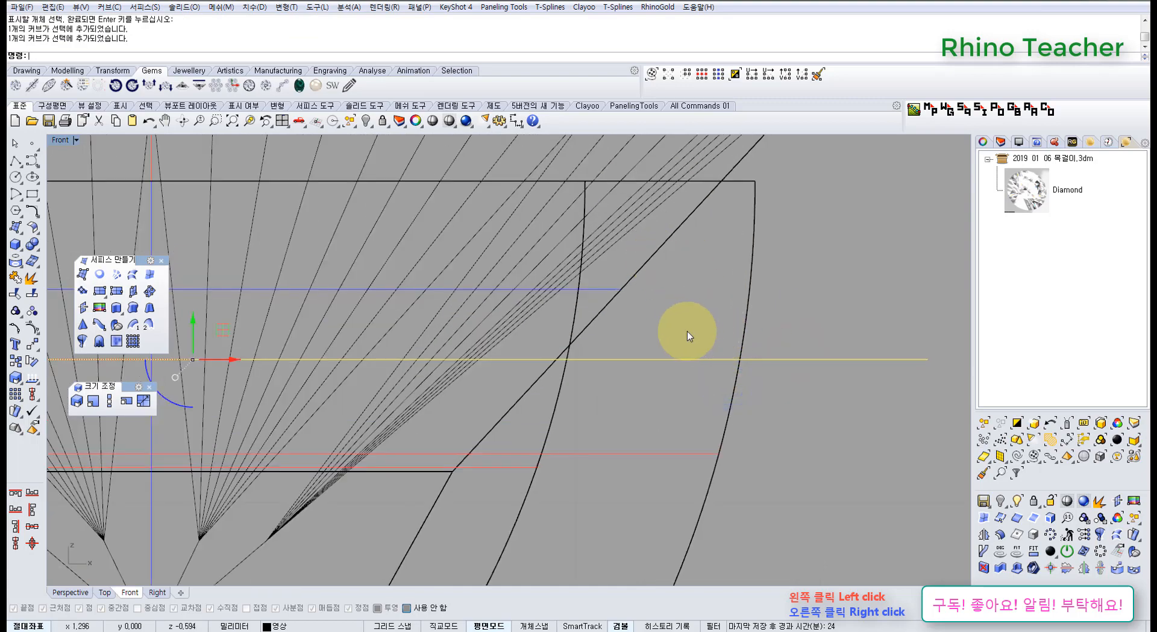
scroll(687, 331, "down", 6)
left_click_drag(469, 281, 482, 314)
scroll(681, 379, "down", 4)
Align the lower horizontal line with the setting's bottom edge and raise it by 0.4 mm.
right_click_drag(677, 372, 586, 290)
left_click(695, 315)
scroll(669, 361, "up", 4)
left_click_drag(686, 379, 631, 326)
right_click_drag(623, 351, 727, 332)
left_click_drag(457, 277, 468, 373)
left_click(457, 365)
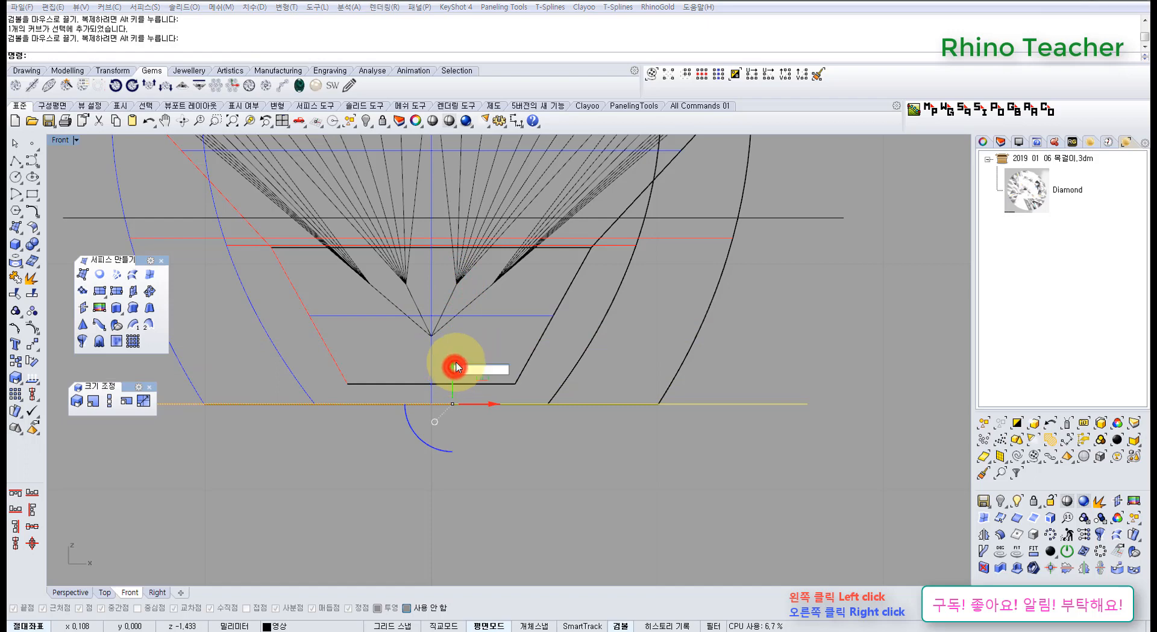
type("0.4")
key("Return")
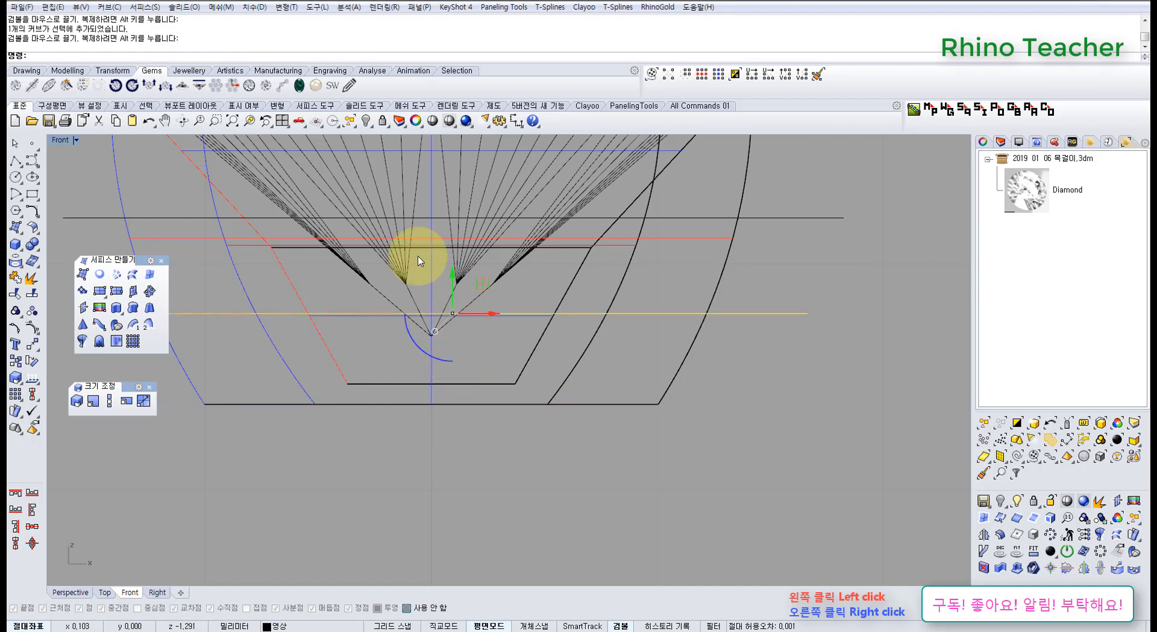
Measure the vertical distance between the two horizontal lines, without placing the dimension.
left_click(17, 163)
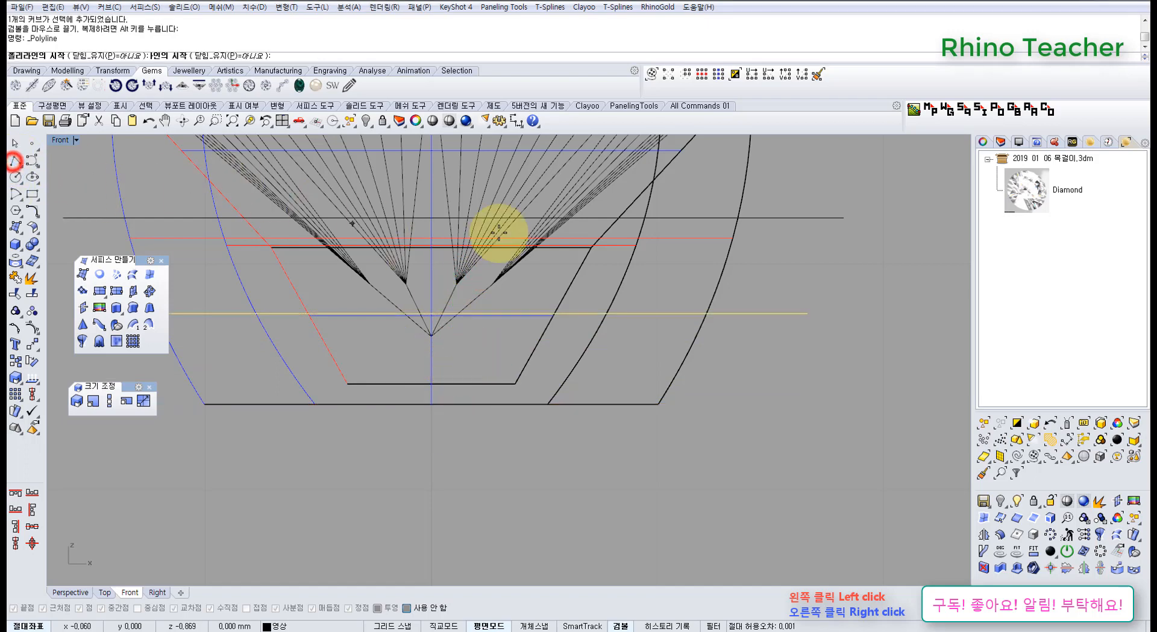
left_click(515, 121)
left_click(848, 218)
left_click(802, 311)
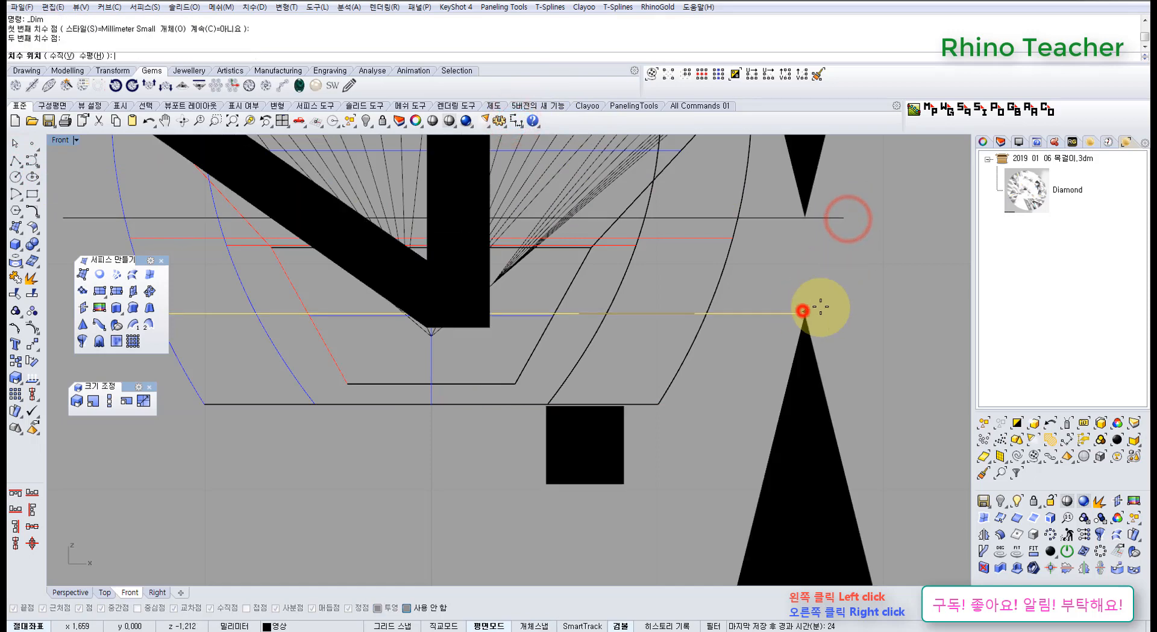
scroll(860, 298, "down", 6)
key("Escape")
scroll(852, 289, "up", 10)
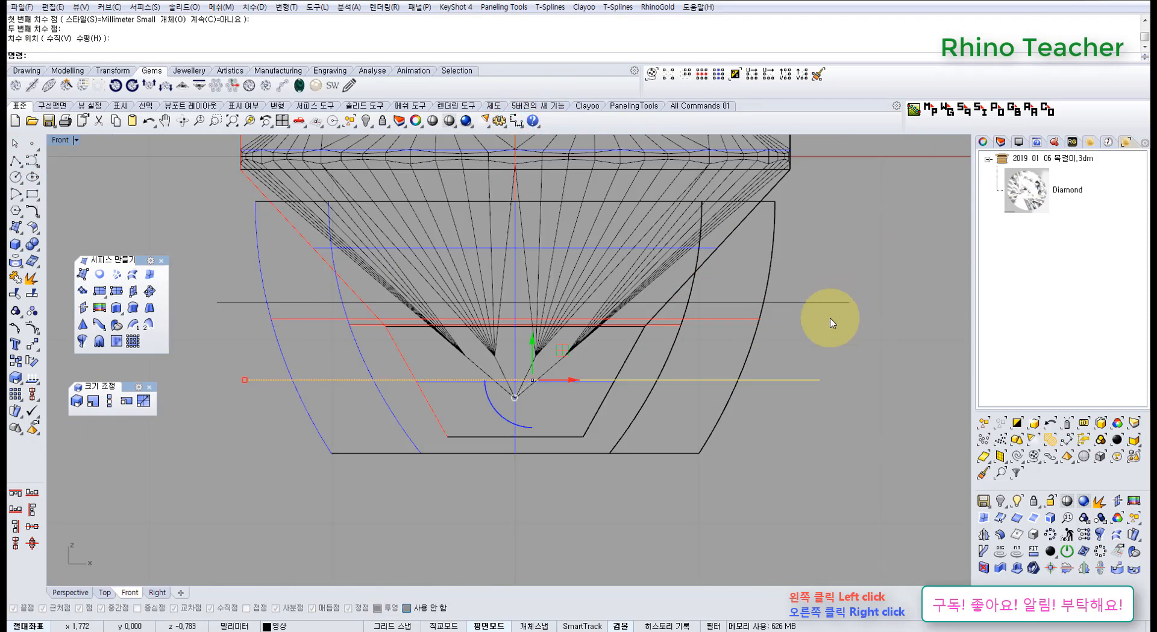
right_click_drag(770, 347, 695, 339)
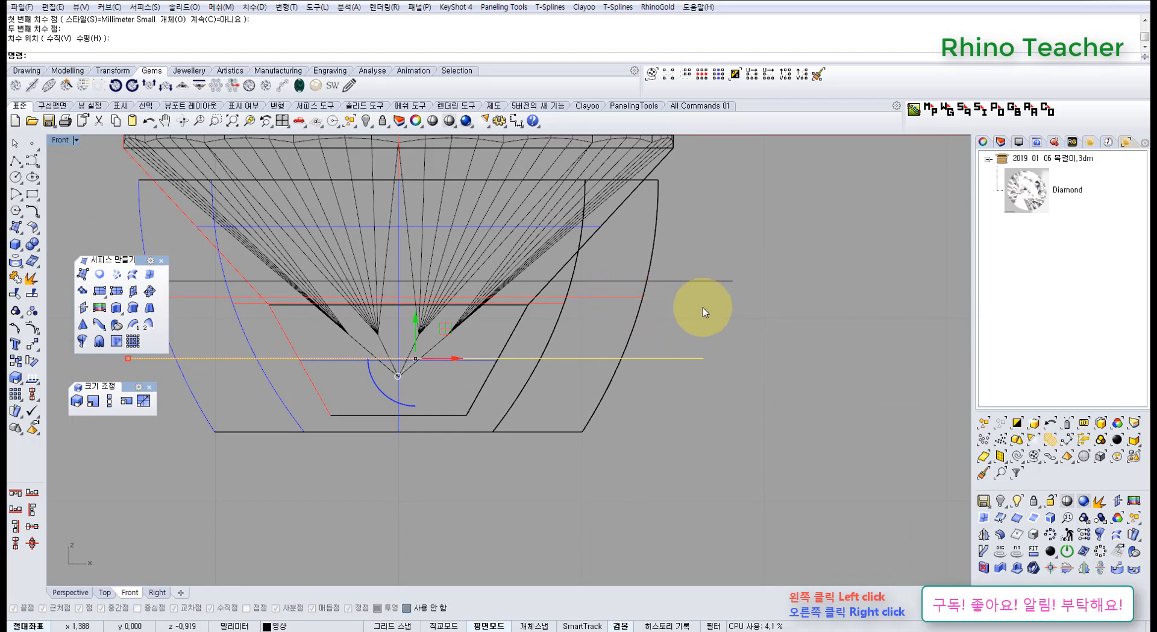
right_click_drag(699, 310, 675, 301)
scroll(621, 280, "down", 4)
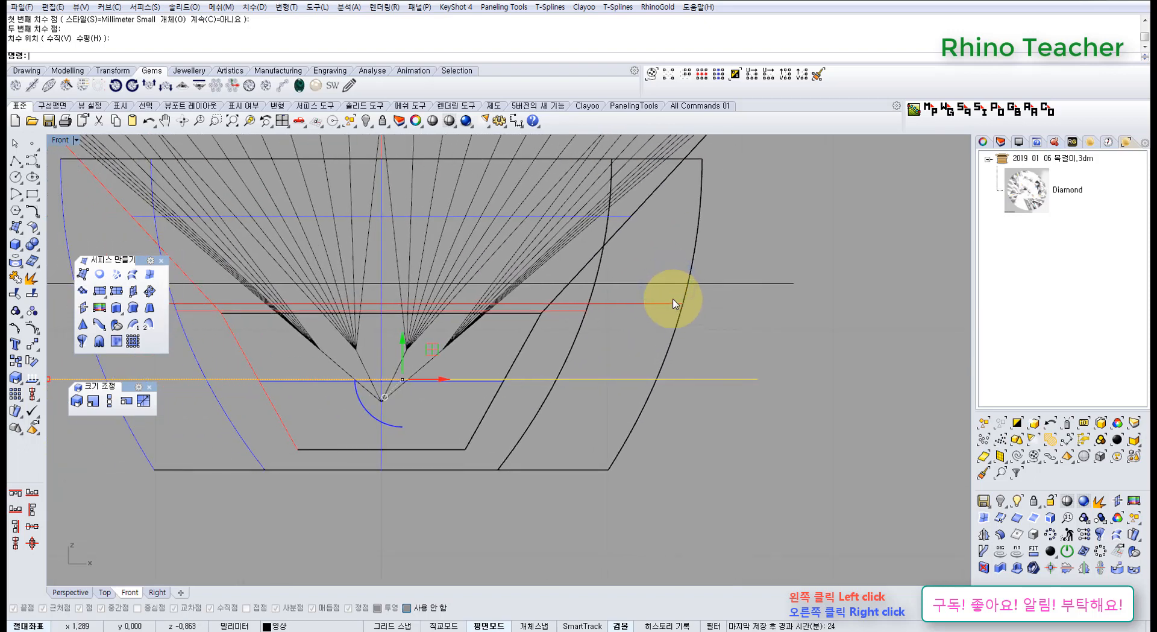
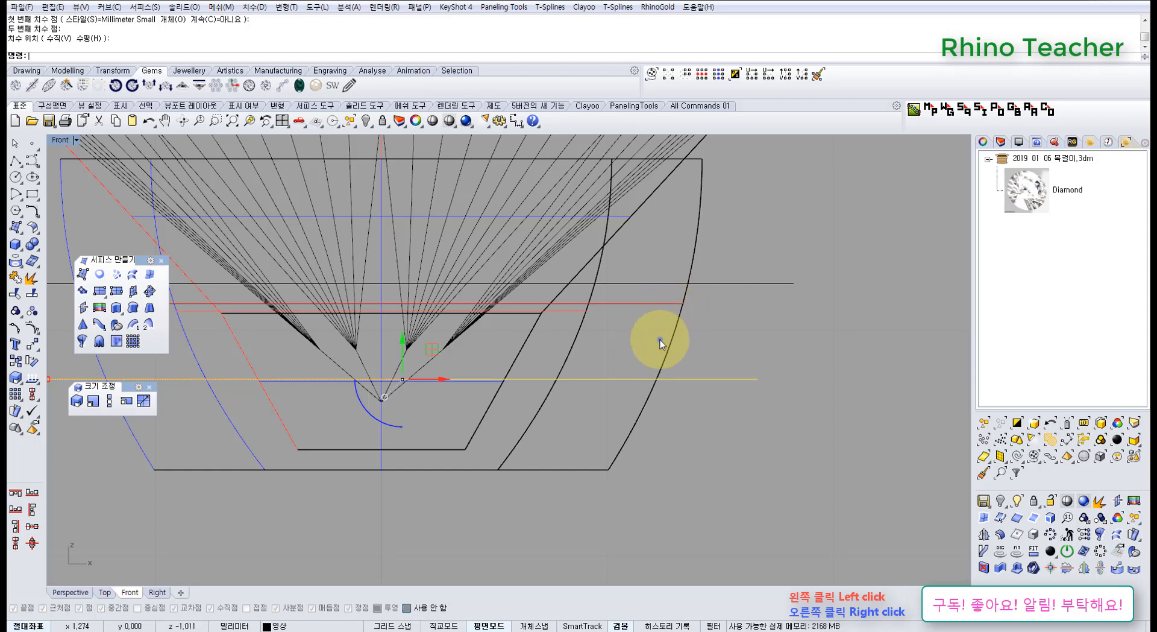
Try moving the upper horizontal line down toward the lower one, and undo the move.
right_click_drag(661, 338, 603, 336)
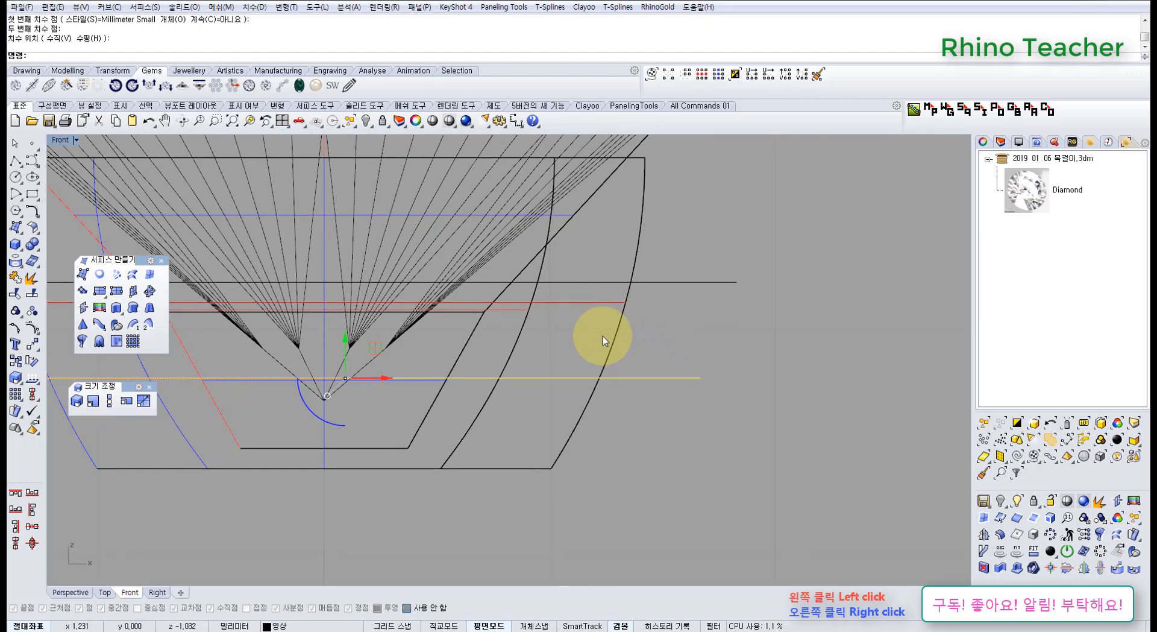
right_click_drag(689, 277, 710, 324)
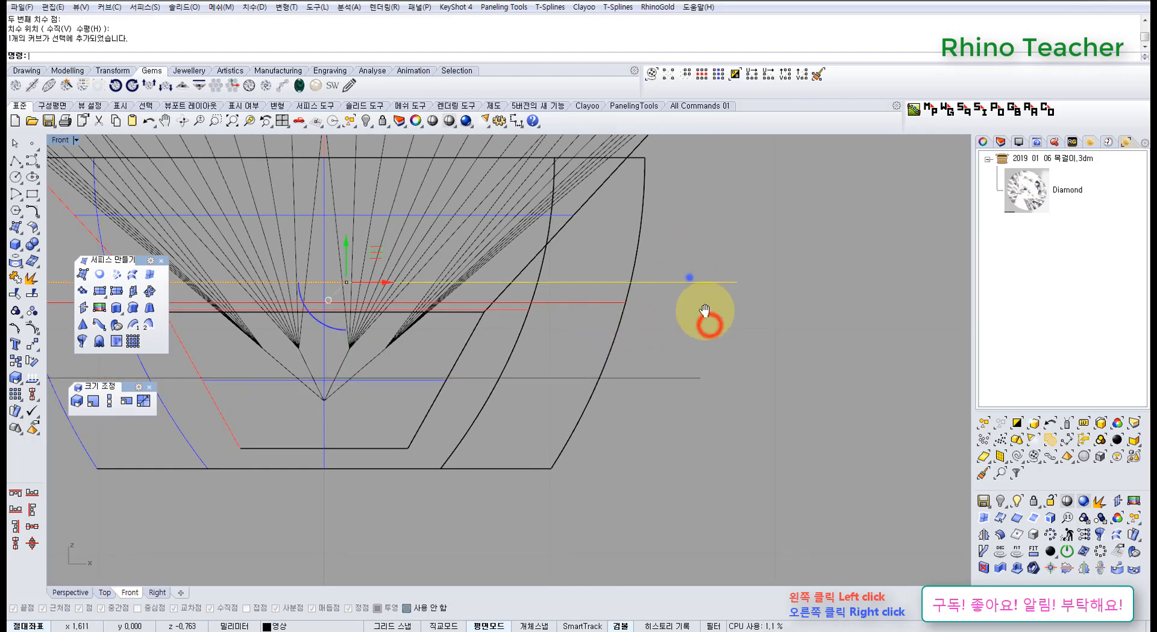
left_click_drag(368, 290, 387, 354)
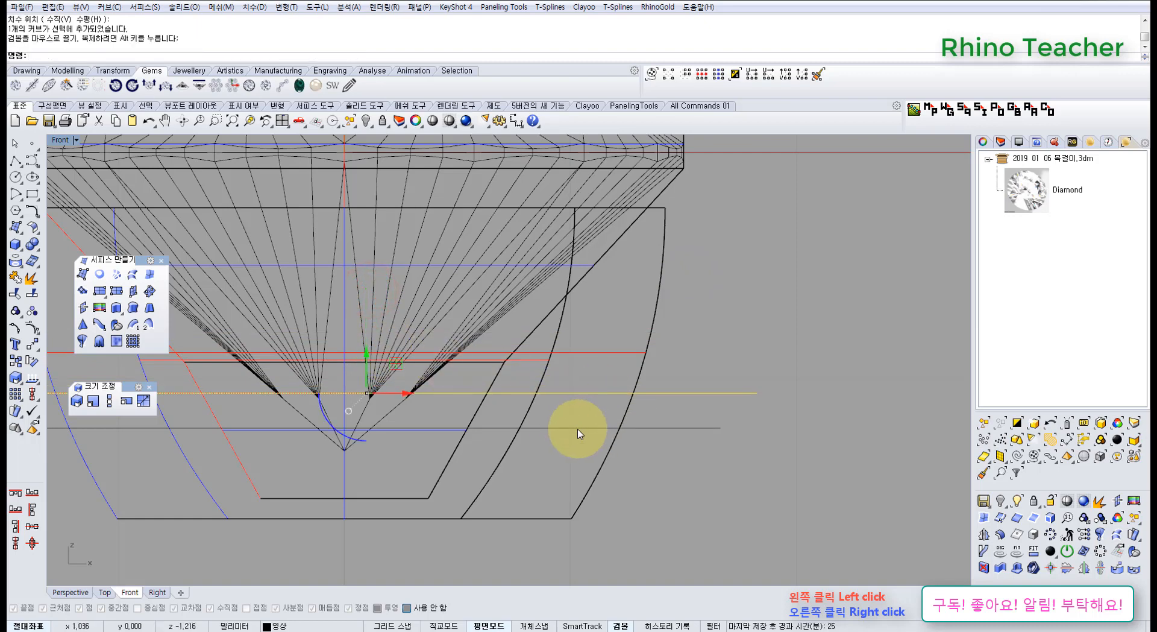
key("ctrl+z")
Split the revolved setting with the two horizontal lines as cutting objects.
left_click(695, 500)
left_click_drag(672, 390, 573, 384)
scroll(578, 392, "down", 2)
right_click_drag(581, 400, 646, 399)
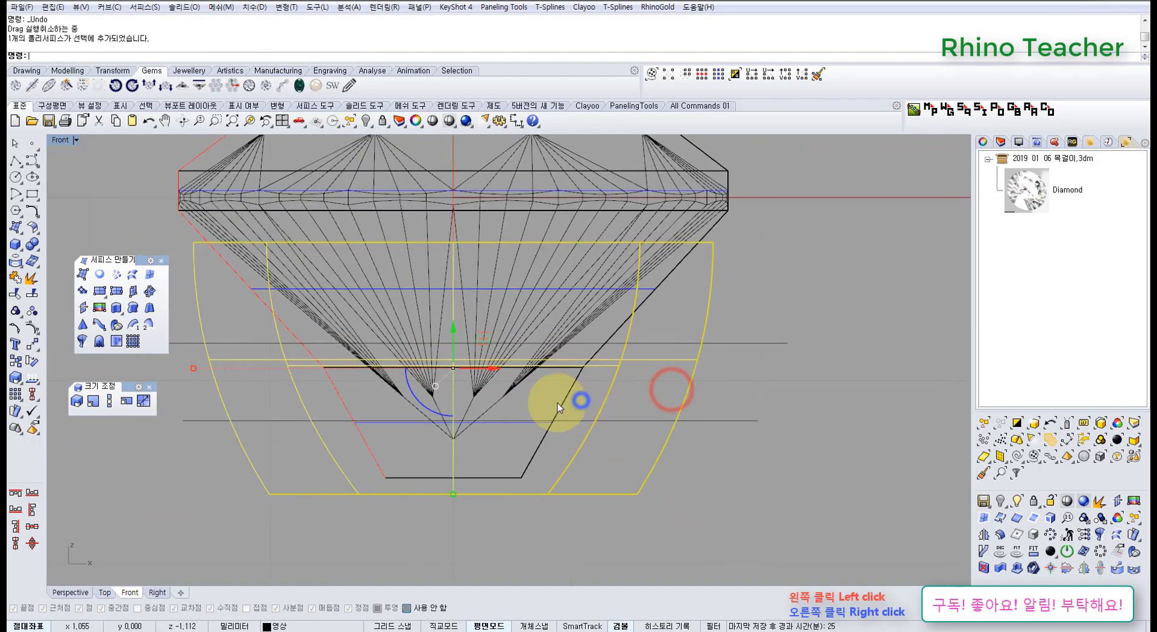
left_click(31, 293)
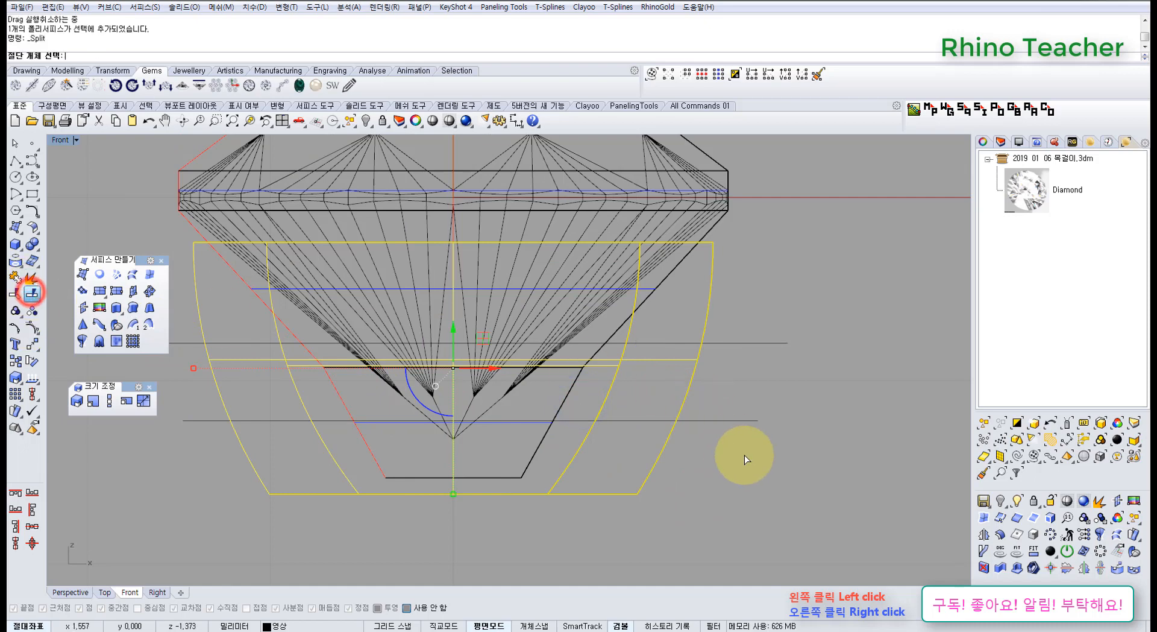
left_click_drag(744, 455, 718, 323)
right_click(723, 324)
Delete the setting's middle section and both horizontal cutting lines, keeping the upper and lower rings.
left_click(709, 298, "ctrl")
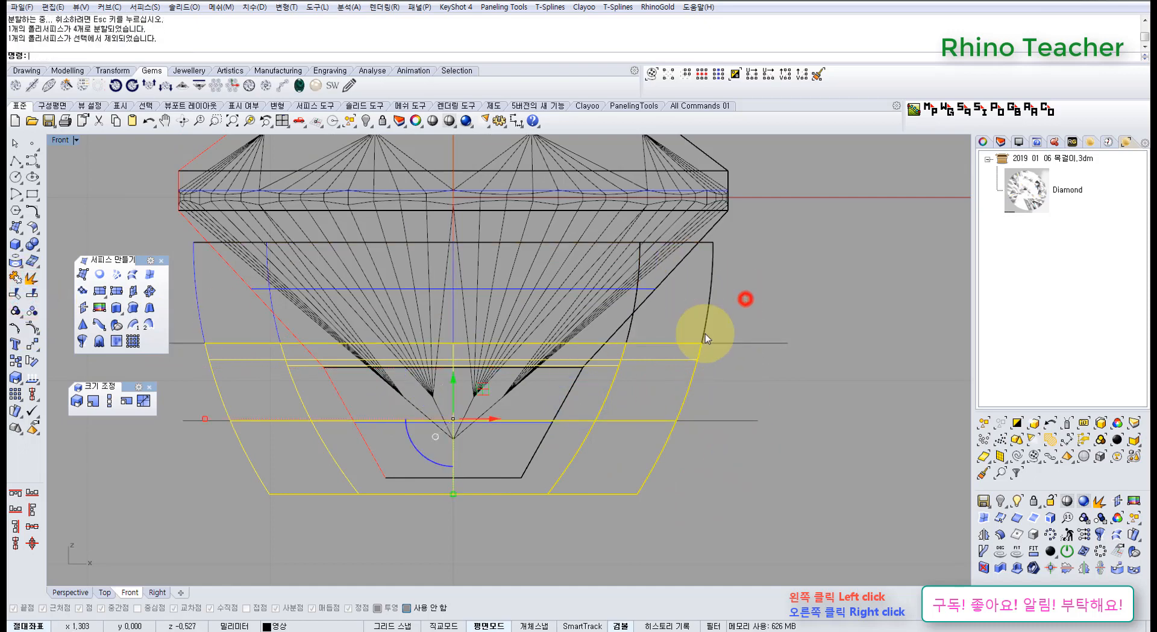
left_click(649, 472, "ctrl")
key("Delete")
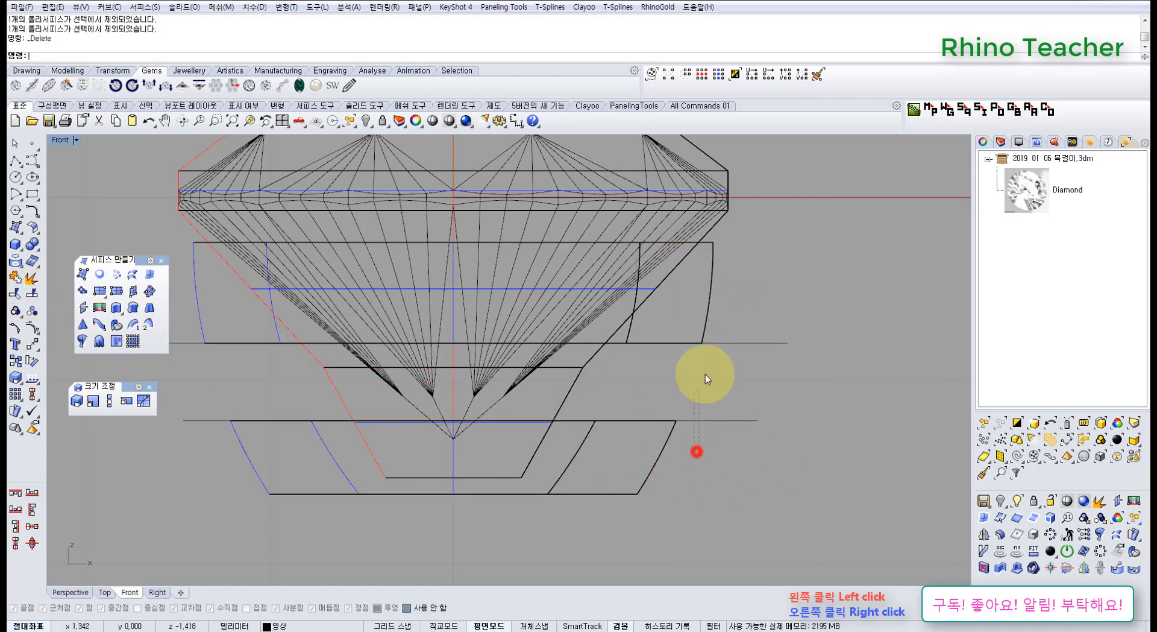
left_click_drag(730, 390, 732, 386)
left_click_drag(801, 457, 695, 297)
key("Delete")
Cap the upper and lower rings into closed solids and check them shaded in the Perspective view.
left_click_drag(686, 453, 644, 471)
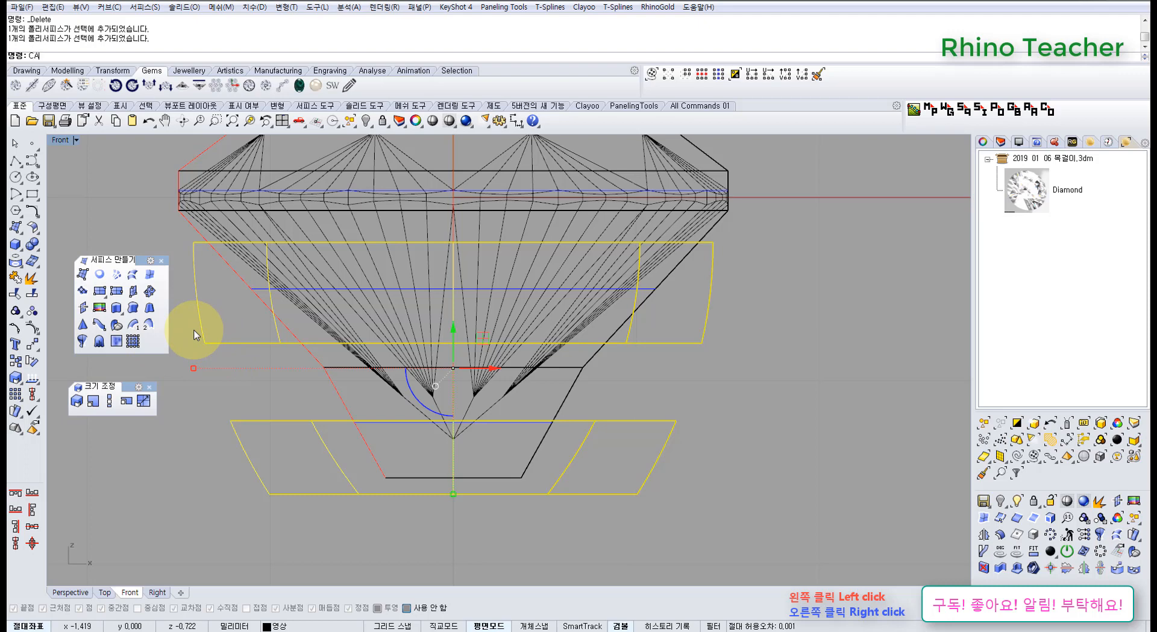
key("Return")
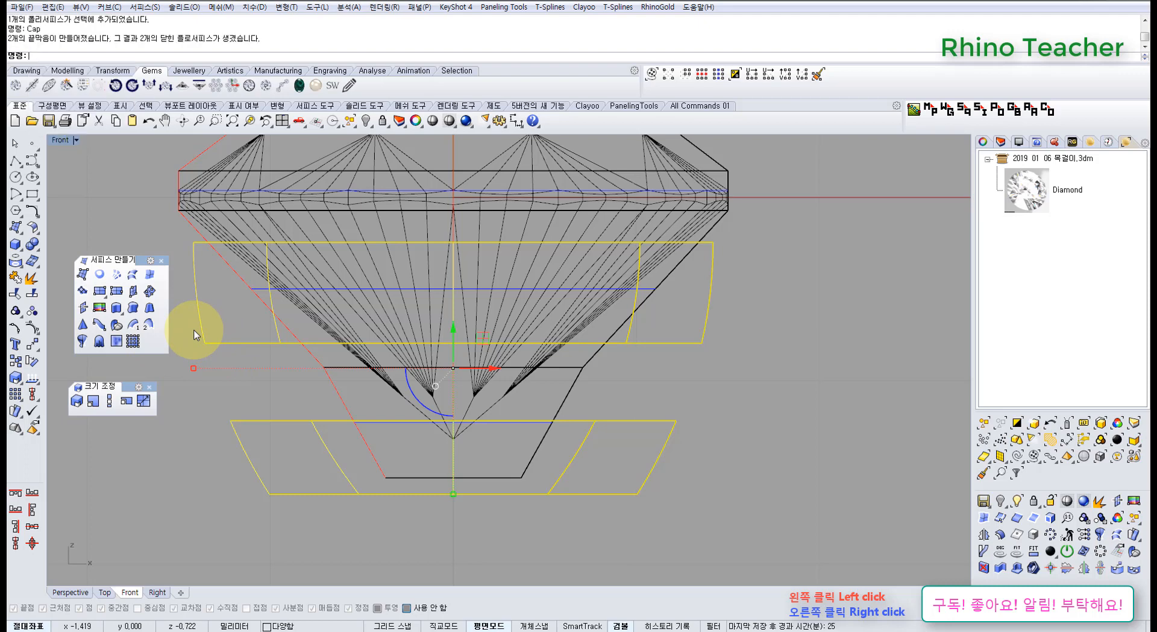
key("ctrl+F4")
right_click_drag(353, 403, 400, 357)
key("F4")
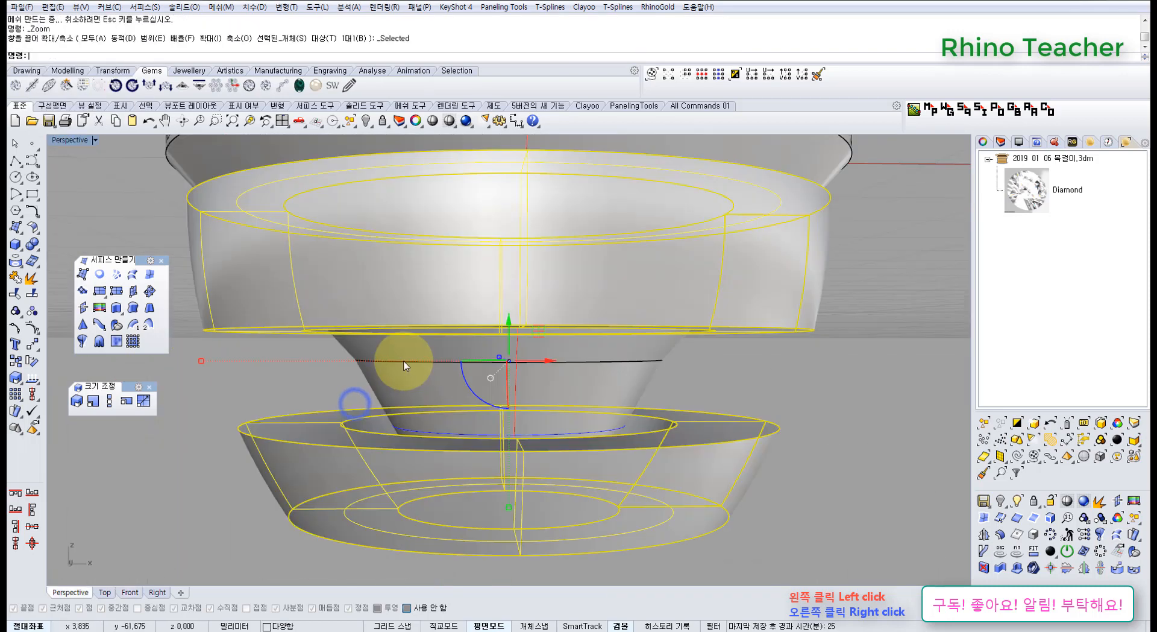
key("Escape")
In the Front view, draw a four-point curve from above the girdle down the rings' outer side to the setting's bottom edge.
right_click_drag(473, 396, 520, 428)
key("ctrl+F2")
scroll(518, 427, "down", 3)
middle_click(520, 428)
left_click(220, 242)
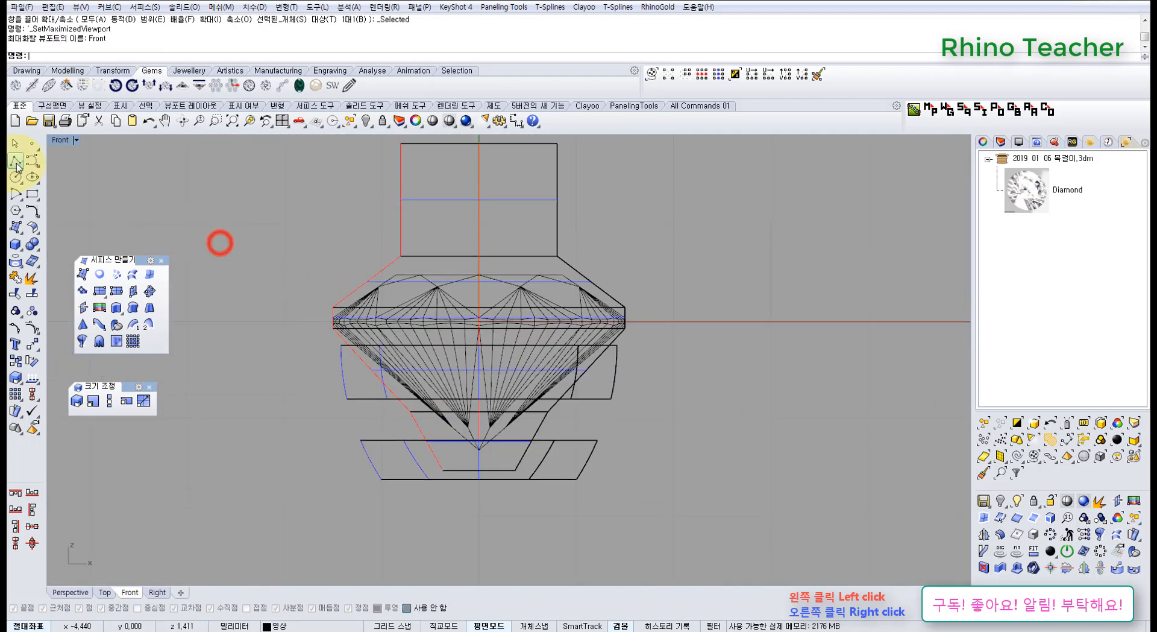
left_click(28, 160)
left_click(624, 276)
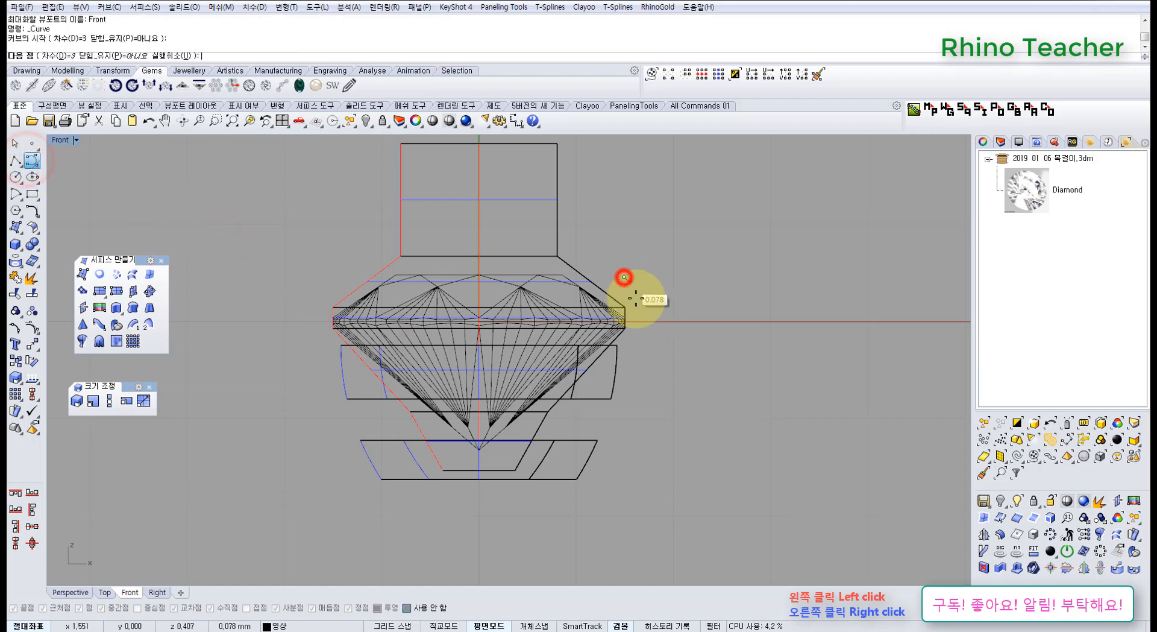
left_click(631, 337)
left_click(605, 402)
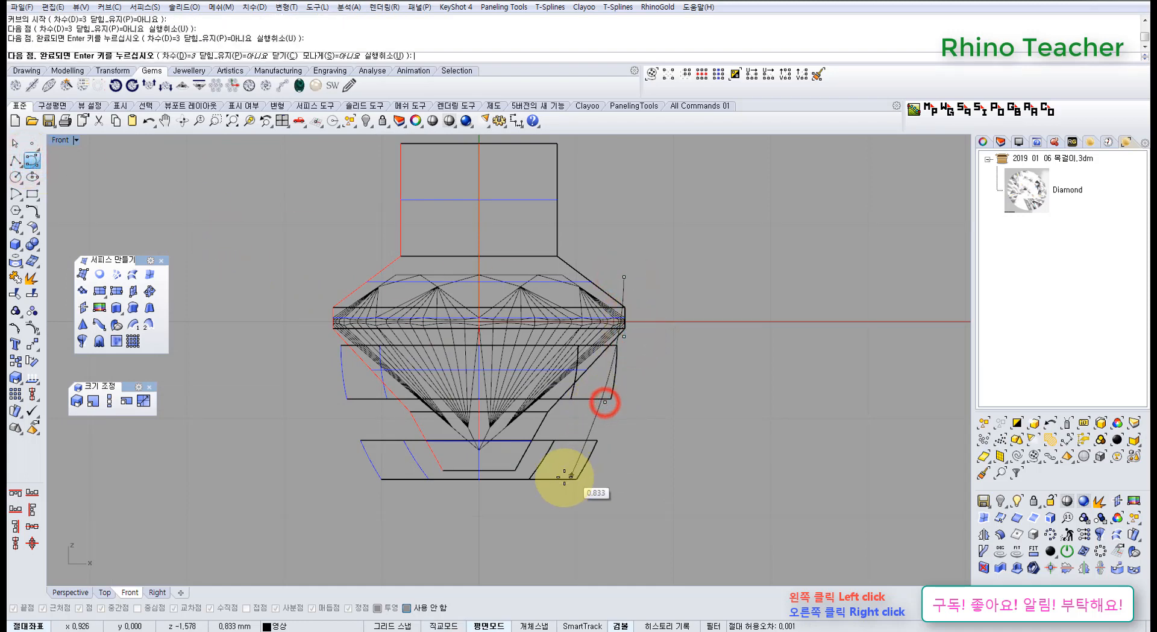
left_click(562, 479)
right_click(562, 479)
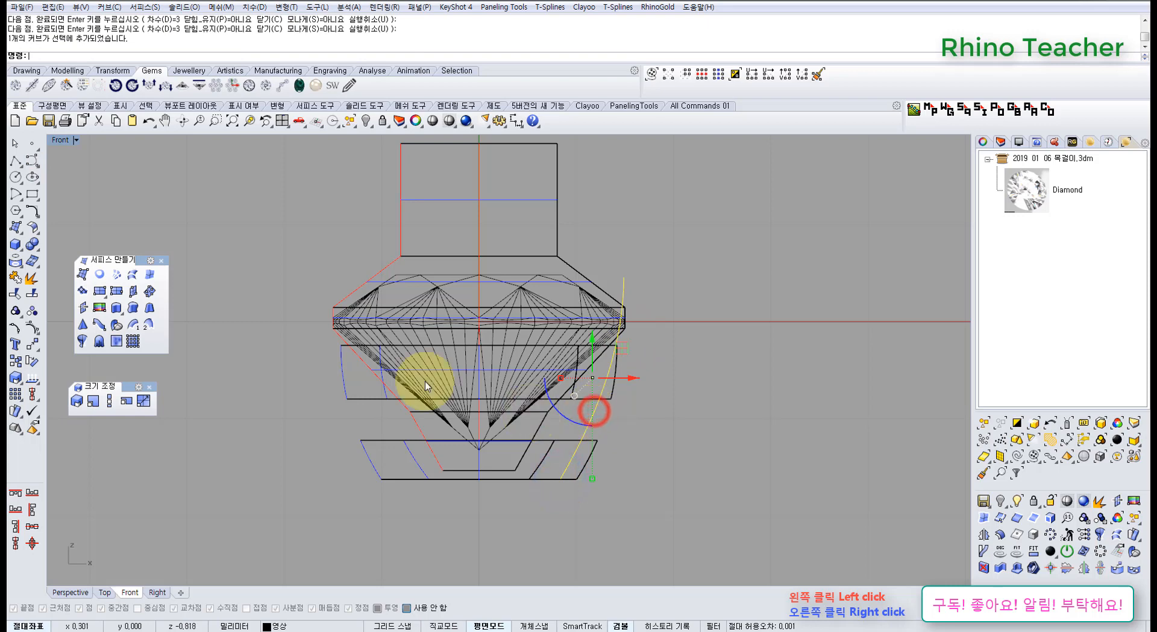
Create a round-capped pipe of 0.5 mm diameter along the curve, with history recording enabled.
left_click(21, 247)
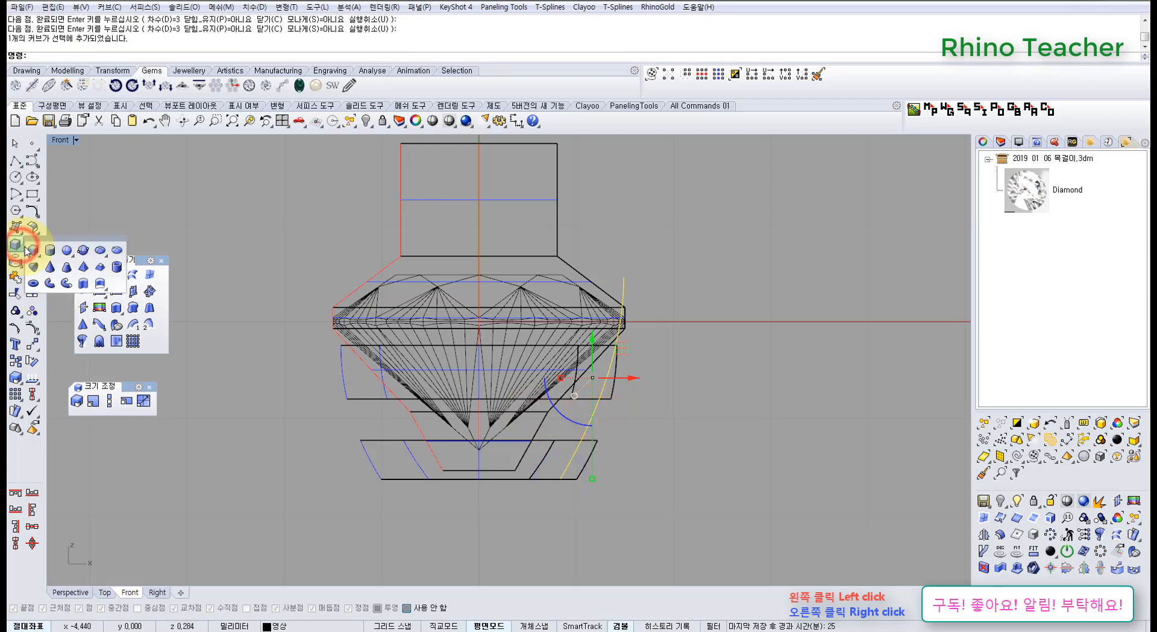
left_click(65, 285)
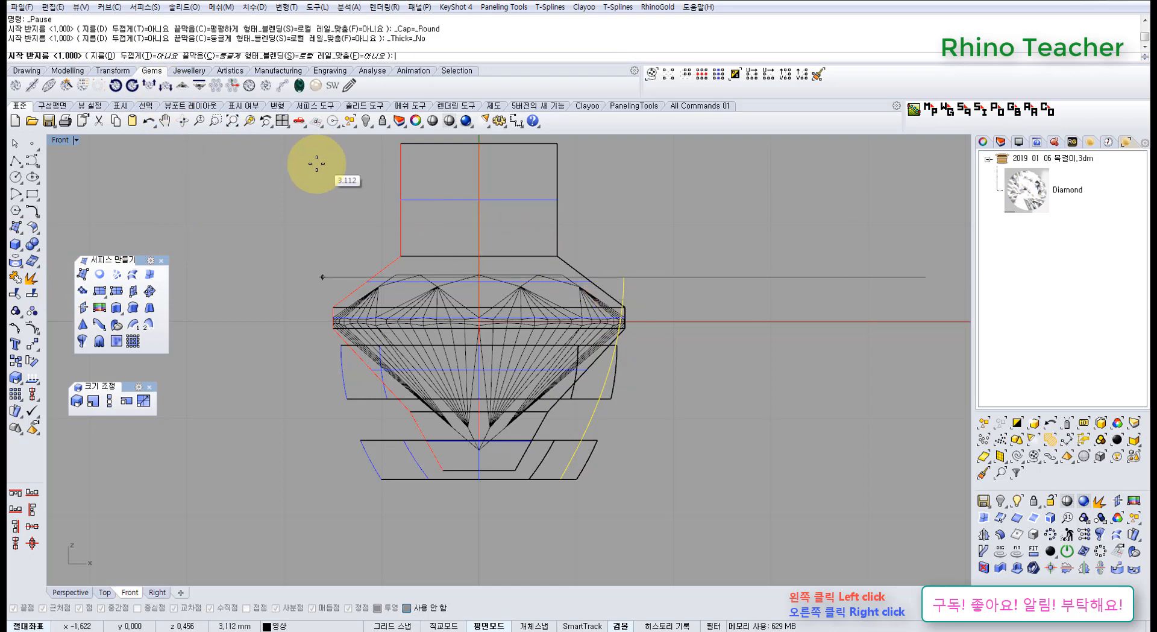
left_click(98, 54)
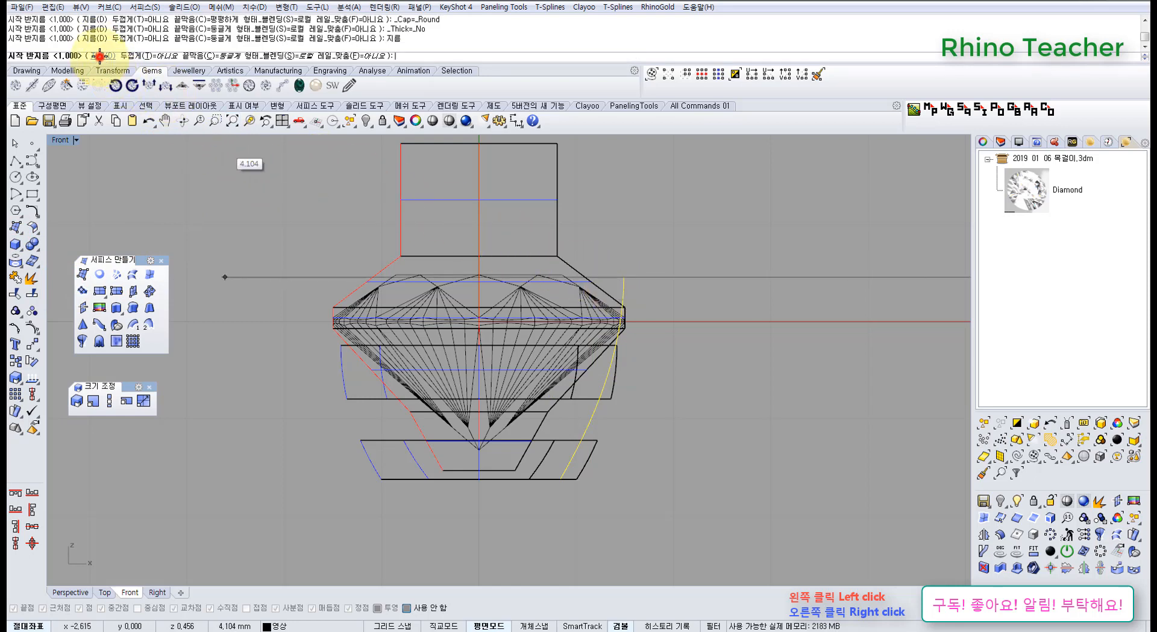
left_click(667, 625)
type(".5")
key("Return")
key("Return")
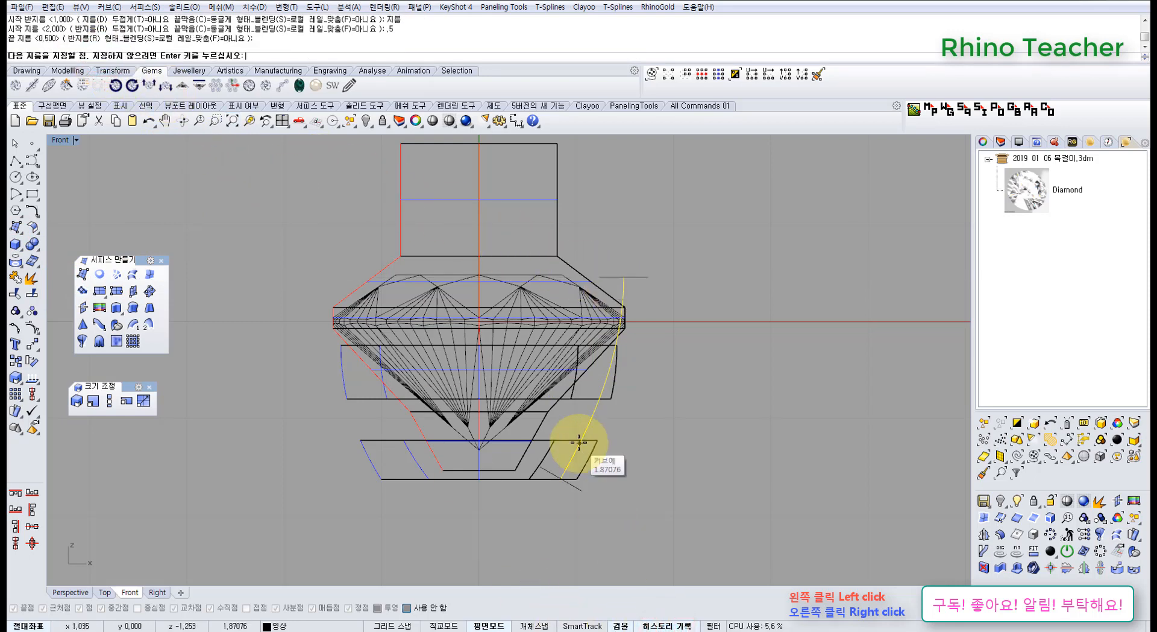
key("Return")
In the Top view, move the pipe's rail curve slightly outward so the prong only partly overlaps the seat cutter's outer edge.
key("ctrl+F1")
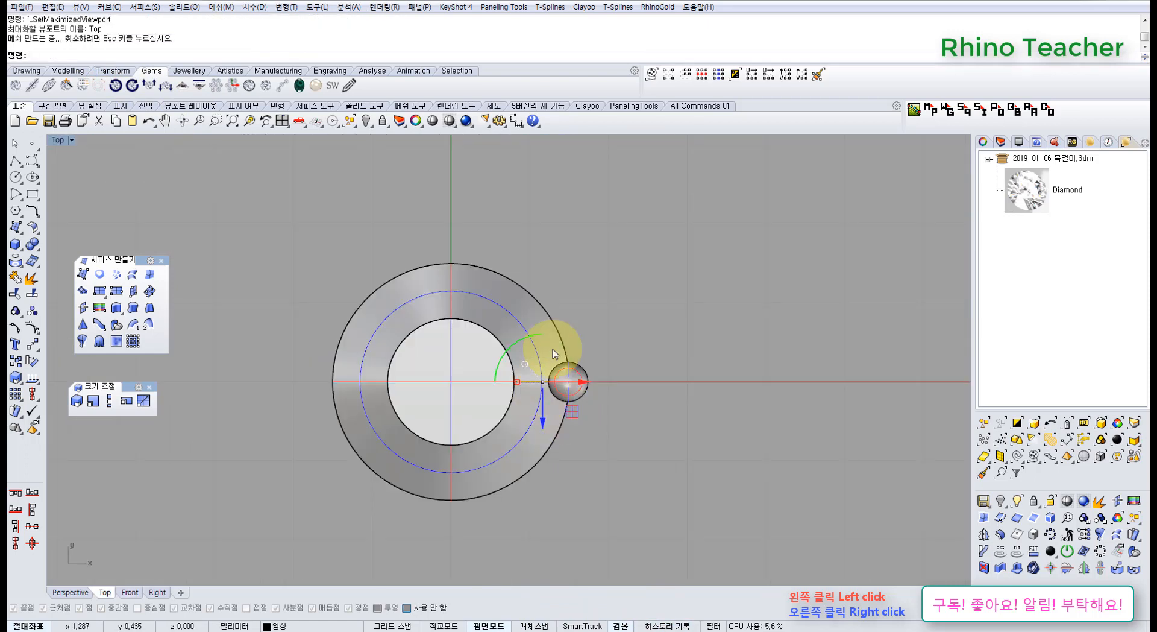
scroll(567, 381, "up", 6)
left_click_drag(566, 383, 590, 387)
scroll(593, 390, "down", 6)
right_click_drag(604, 399, 607, 328)
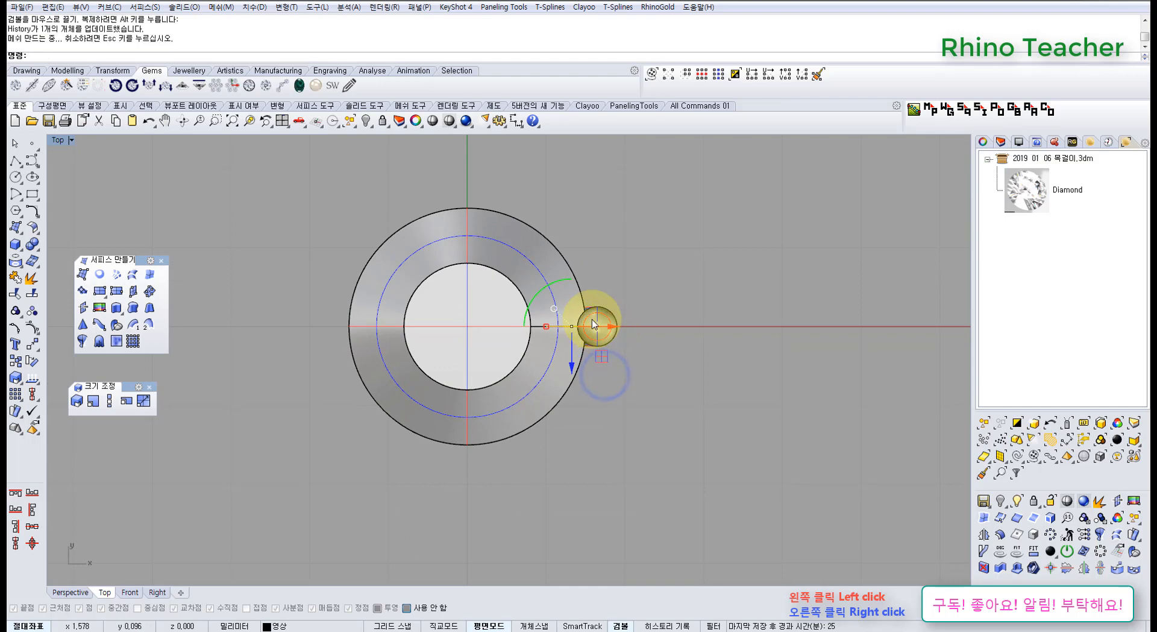
scroll(590, 321, "up", 3)
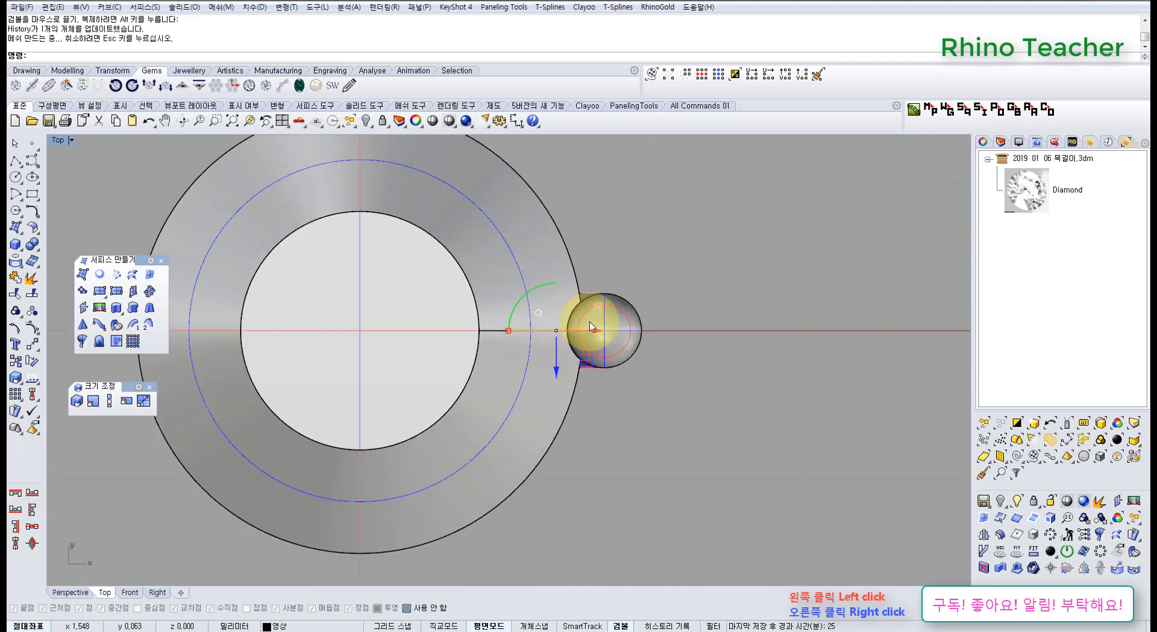
scroll(591, 324, "down", 5)
scroll(591, 324, "up", 6)
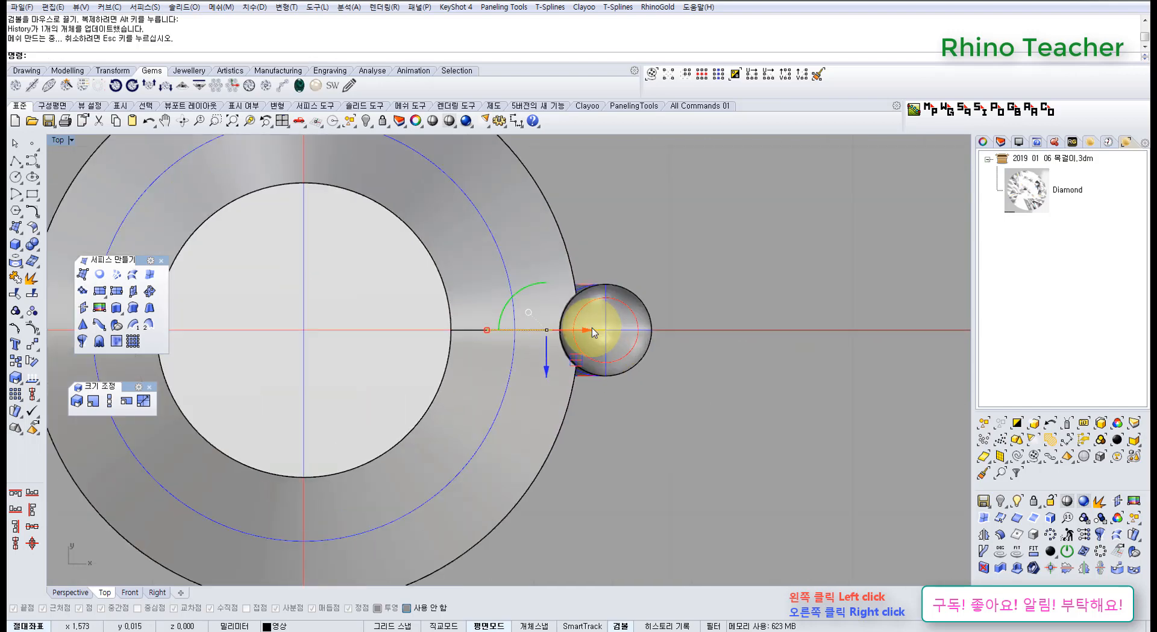
scroll(592, 327, "down", 3)
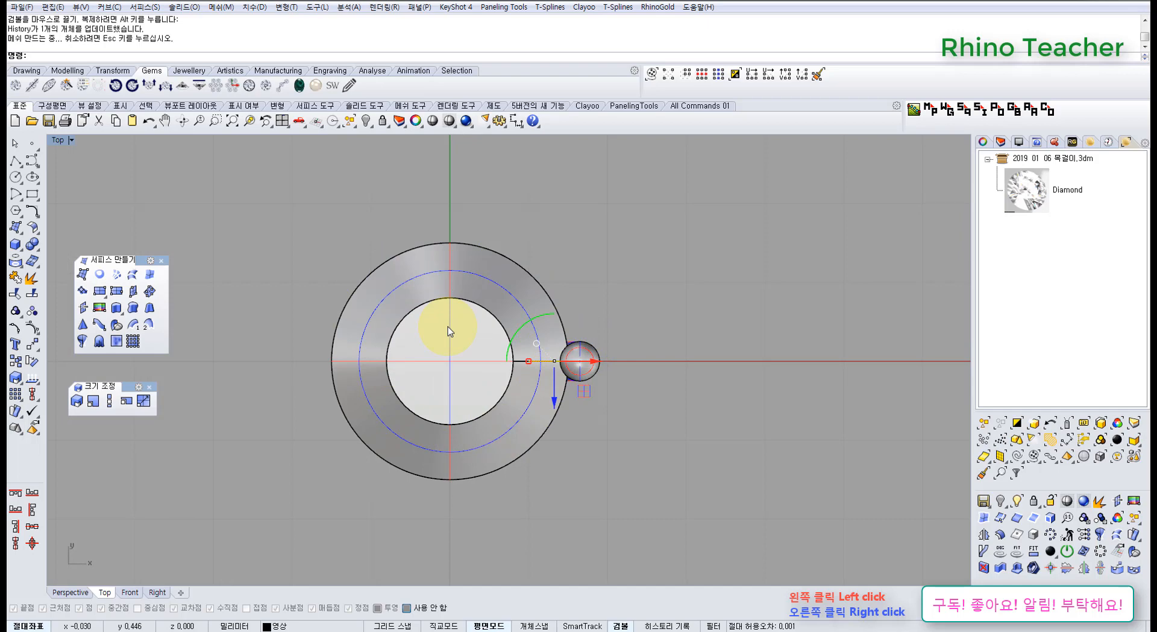
Show the rail curve's control points in the Front view and move the second point from the top slightly down.
right_click_drag(507, 332, 498, 366)
key("ctrl+F2")
scroll(600, 387, "up", 5)
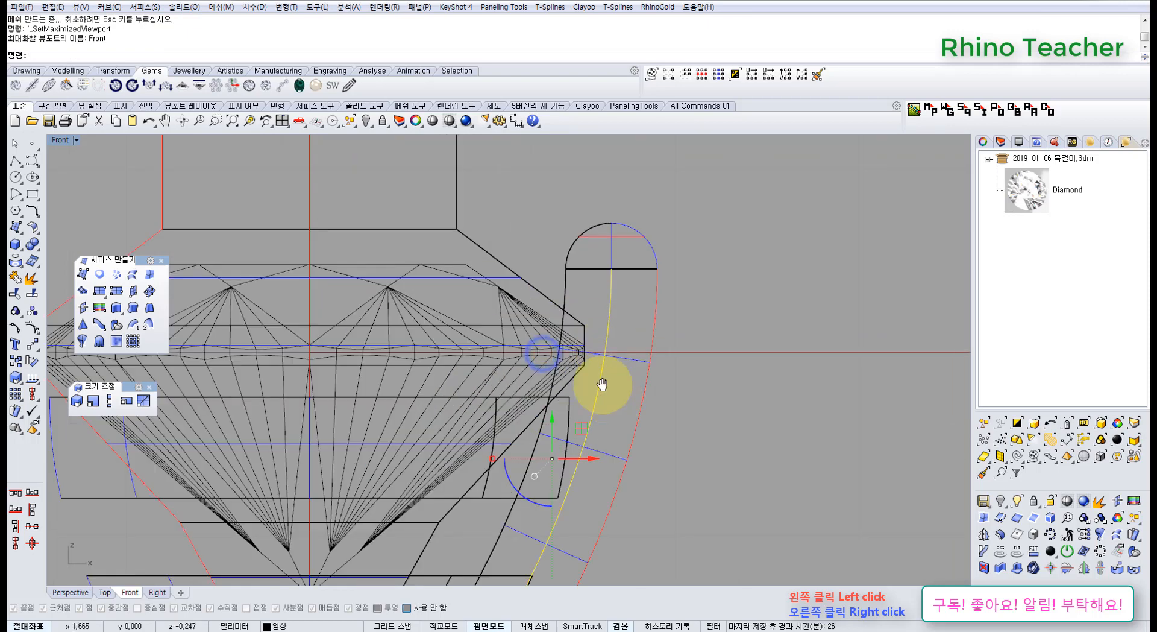
left_click_drag(547, 410, 551, 415)
right_click_drag(599, 405, 583, 400)
key("F10")
scroll(548, 331, "up", 8)
left_click_drag(517, 305, 613, 365)
scroll(613, 365, "down", 2)
left_click_drag(572, 295, 580, 330)
scroll(580, 331, "down", 8)
right_click_drag(573, 310, 566, 334)
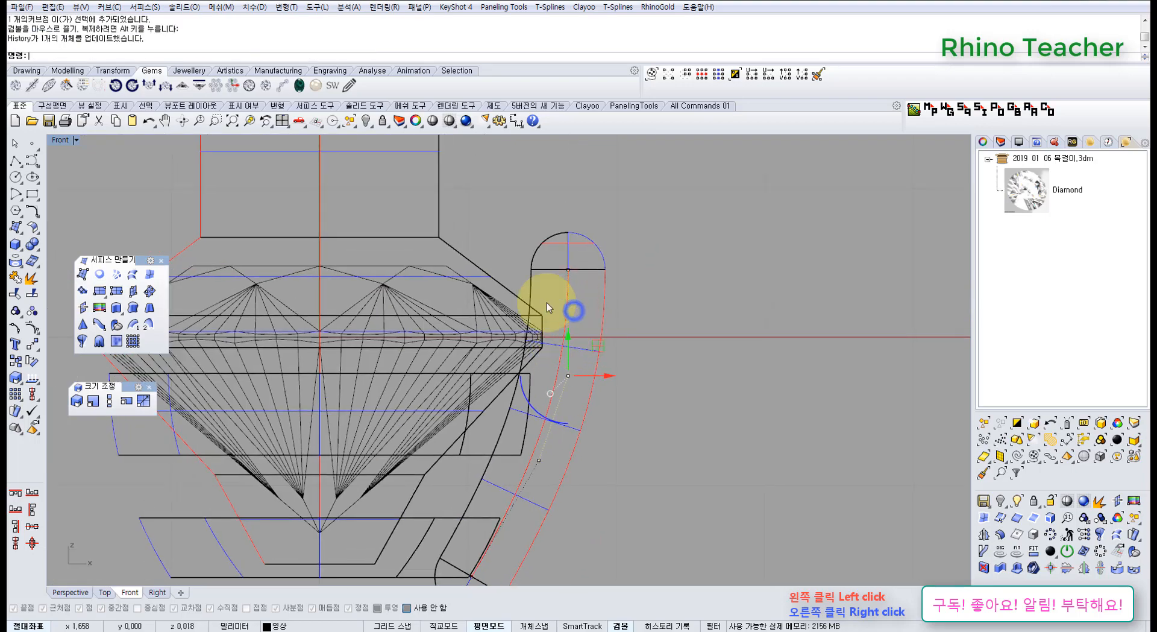
scroll(534, 276, "up", 6)
scroll(535, 275, "down", 6)
Move the rail curve's top control point slightly down to shorten the prong.
right_click_drag(538, 272, 538, 290)
scroll(540, 248, "up", 4)
left_click_drag(512, 212, 668, 325)
left_click_drag(592, 259, 596, 278)
left_click(538, 241)
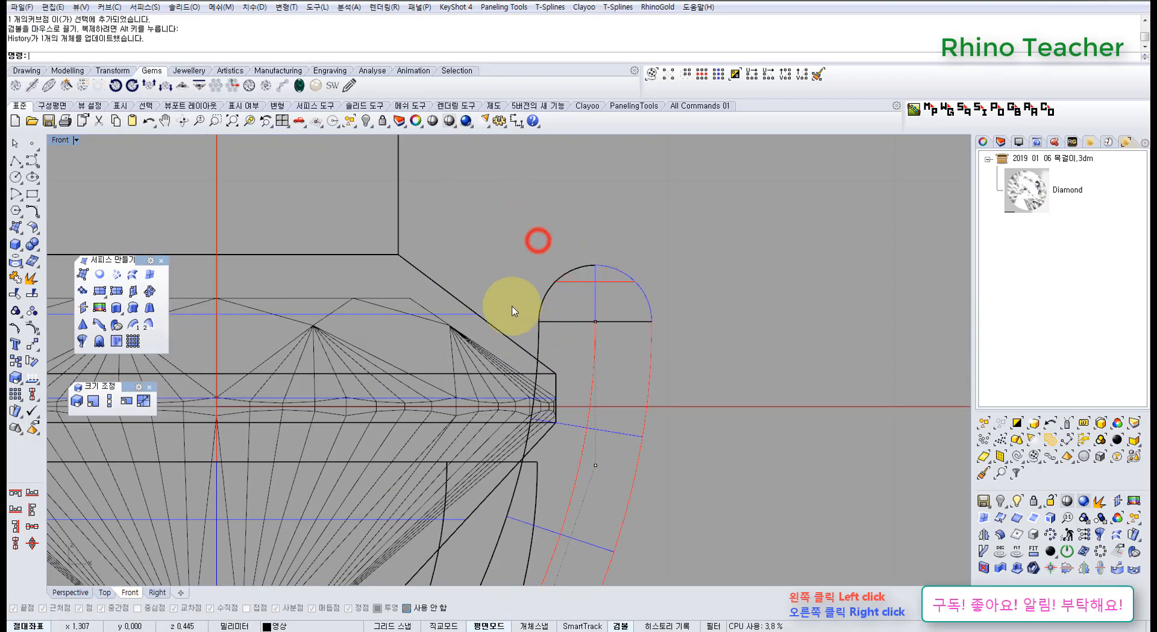
left_click(15, 161)
scroll(563, 305, "up", 5)
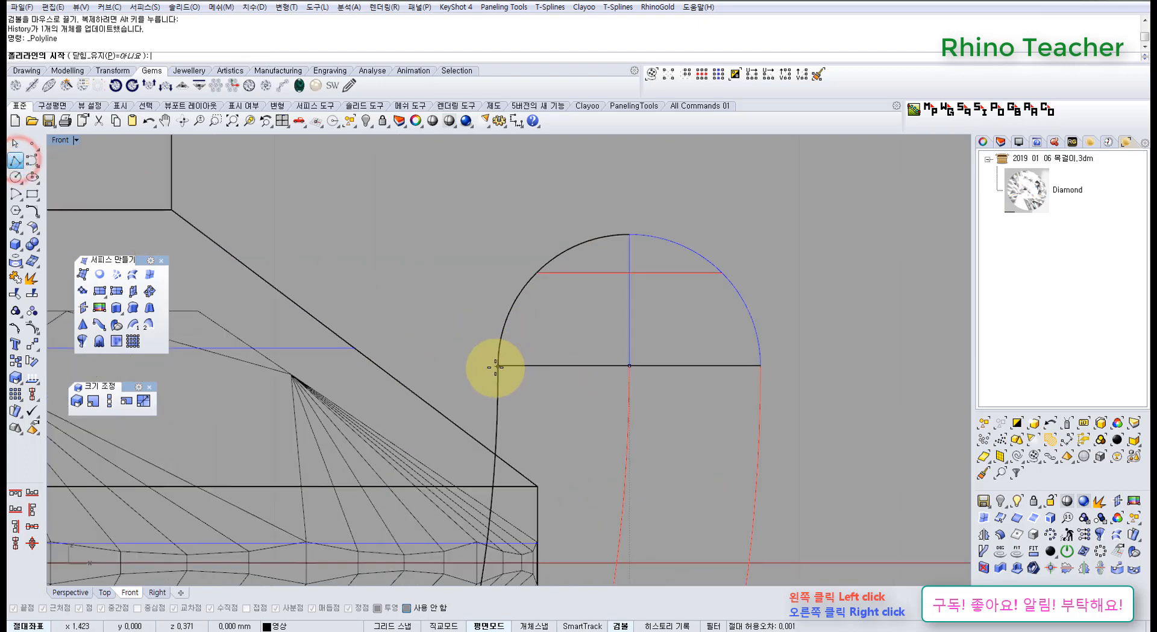
left_click(494, 367)
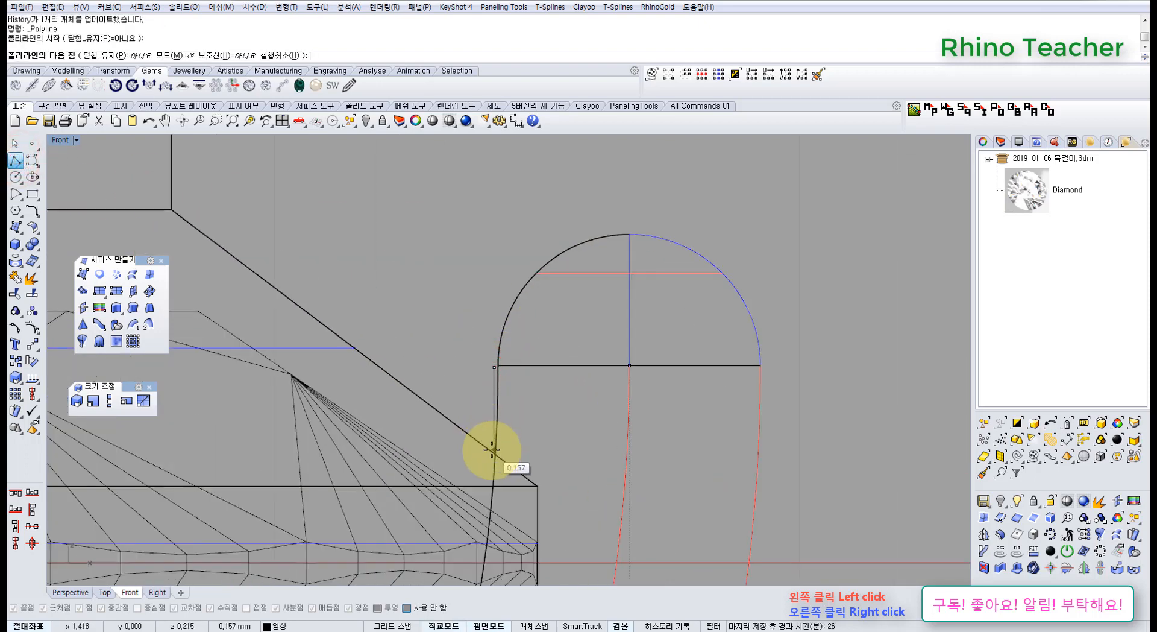
key("Escape")
Lower the rail curve's top control point further, bringing the prong's dome base close to the cutter's sloped shoulder.
scroll(493, 437, "down", 6)
left_click_drag(501, 253, 666, 367)
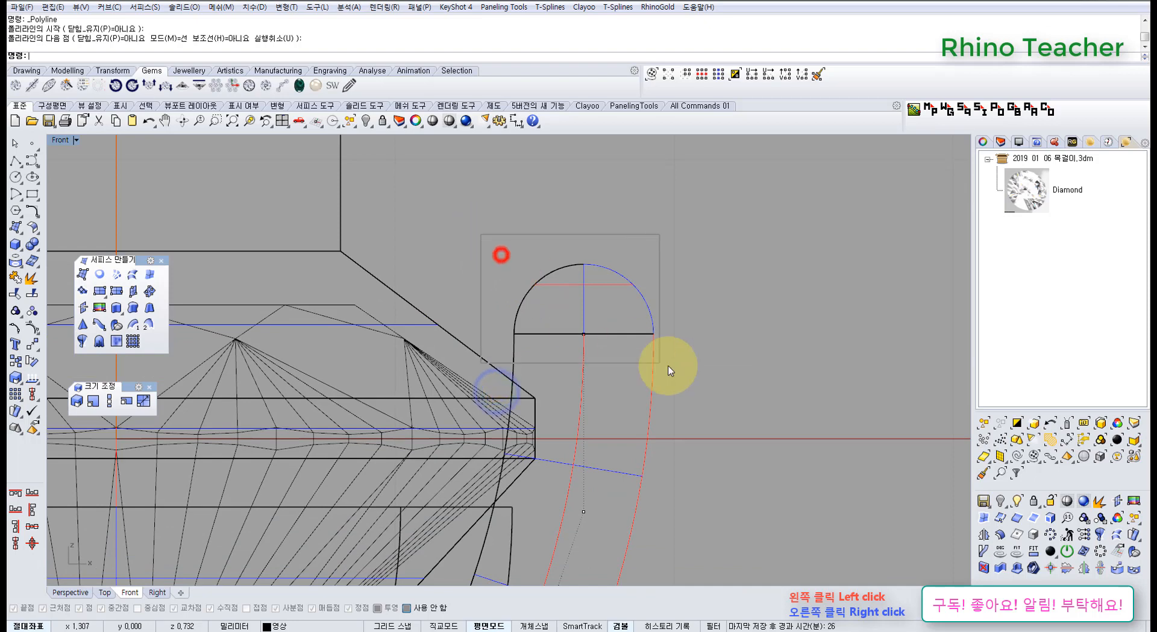
scroll(583, 318, "up", 3)
left_click_drag(589, 299, 587, 356)
scroll(572, 302, "down", 4)
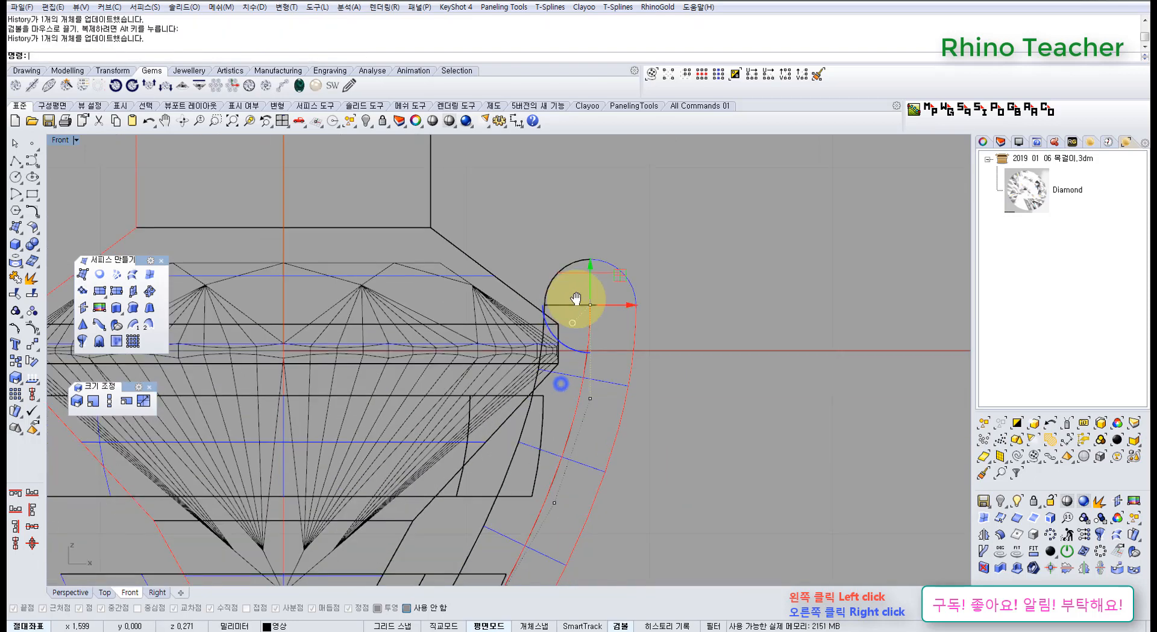
Measure the gap between the cutter's sloped shoulder and the prong's dome base, without placing the dimension.
scroll(543, 310, "up", 3)
left_click(505, 289)
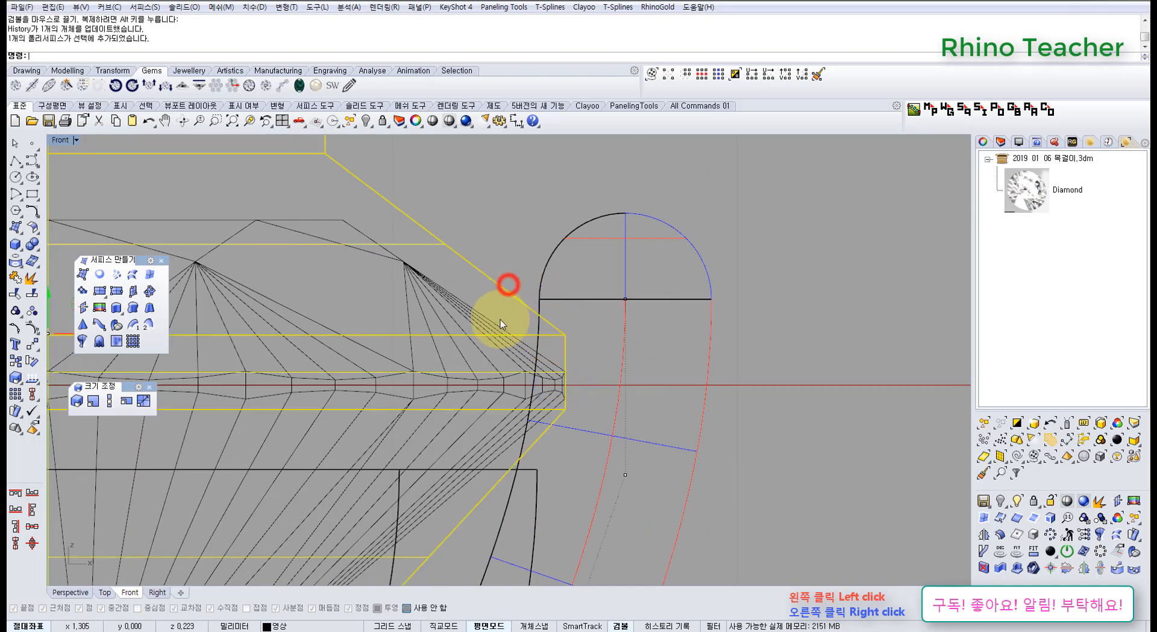
right_click_drag(551, 299, 488, 306)
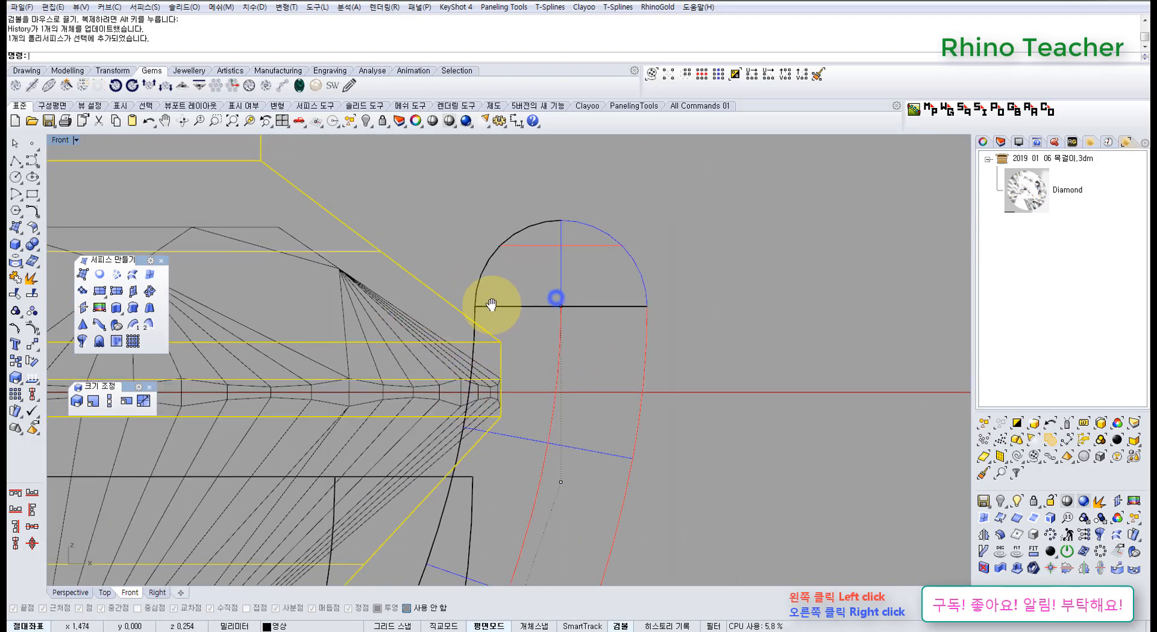
left_click(525, 276)
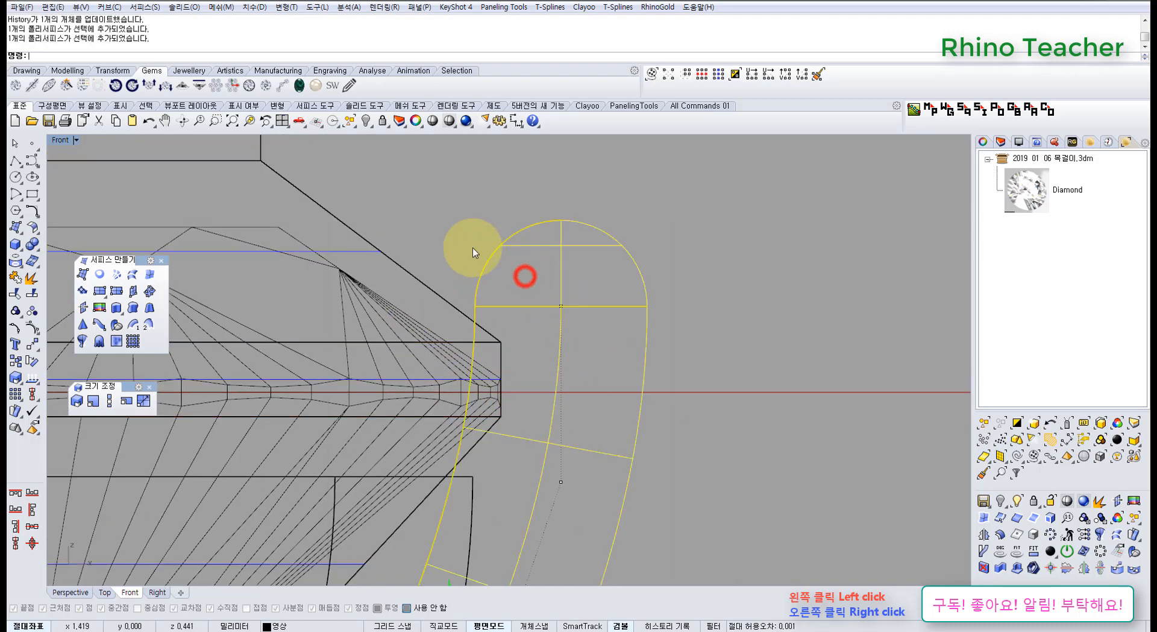
left_click(516, 121)
scroll(498, 331, "up", 4)
left_click(500, 348)
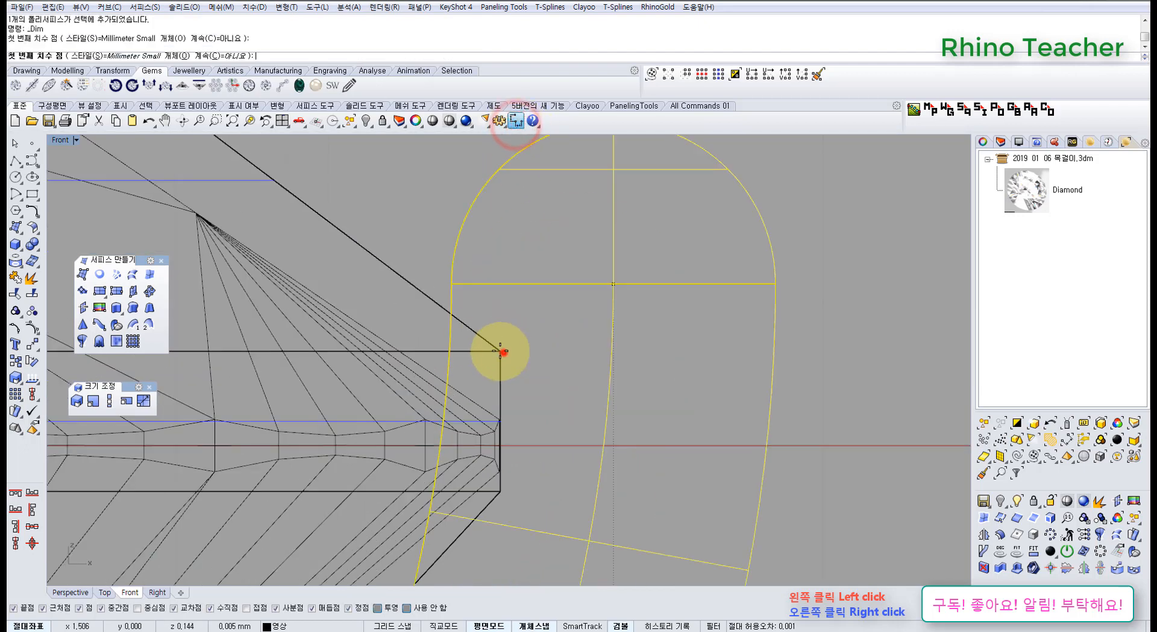
left_click(453, 304)
scroll(463, 274, "down", 15)
right_click_drag(478, 264, 458, 446)
key("Escape")
scroll(465, 430, "up", 4)
scroll(464, 431, "up", 5)
right_click_drag(420, 407, 449, 344)
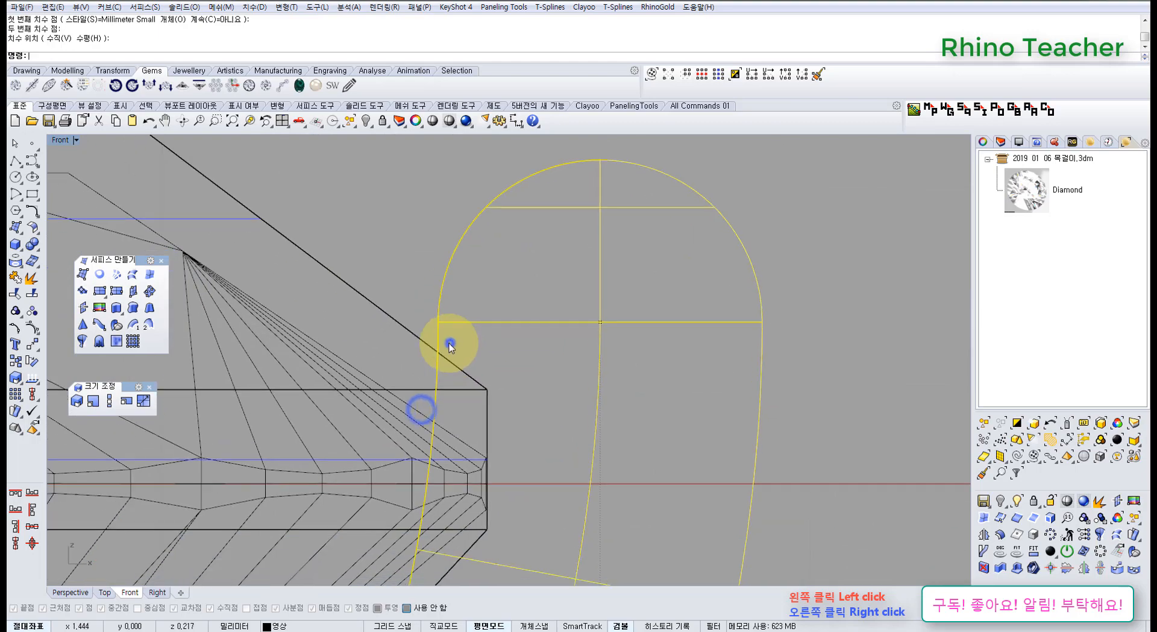
Measure from where the cutter's slope crosses the prong's inner side to the prong's tip, without placing the dimension.
right_click(447, 343)
left_click(438, 350)
left_click(599, 161)
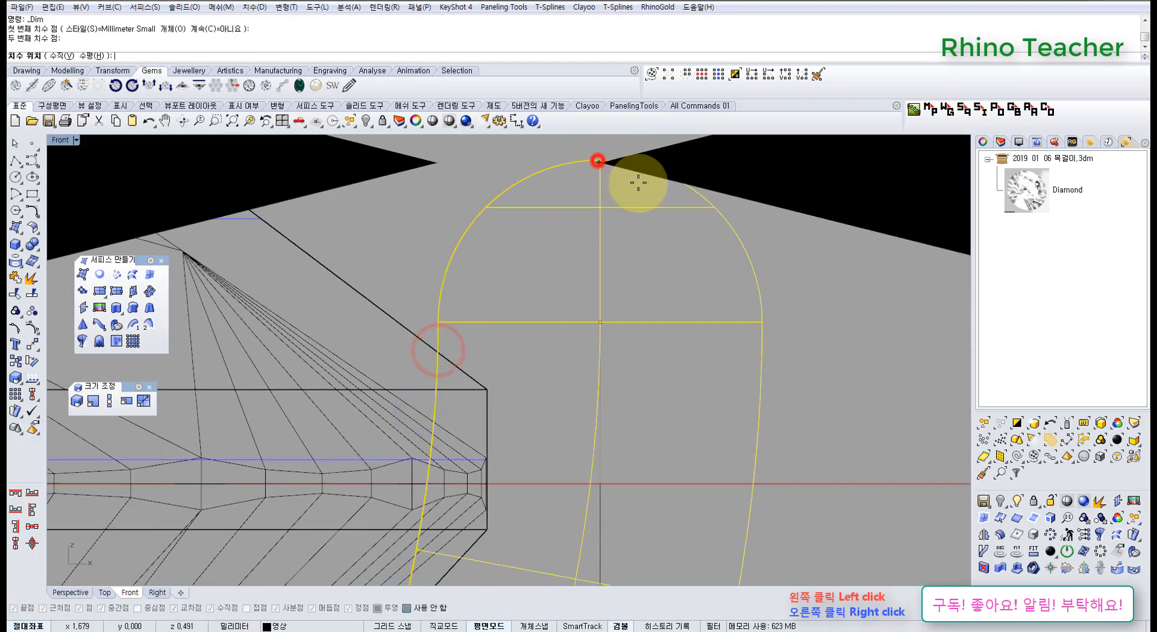
scroll(698, 253, "down", 17)
right_click_drag(702, 282, 570, 300)
key("Escape")
scroll(512, 331, "up", 8)
right_click_drag(607, 370, 533, 333)
left_click(625, 360)
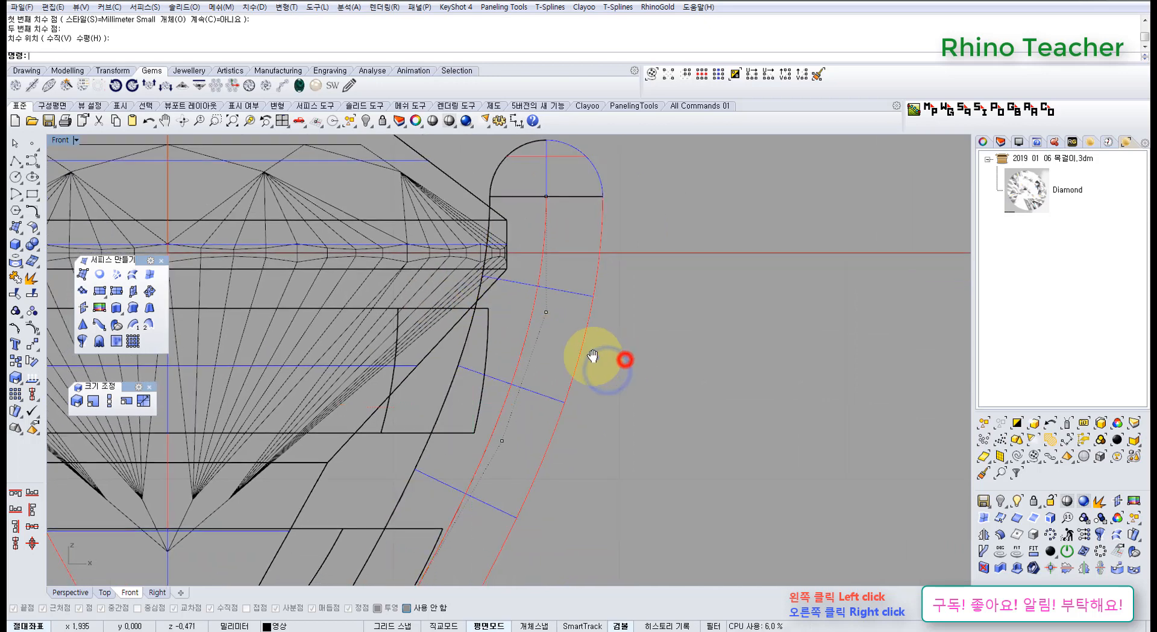
scroll(593, 357, "up", 4)
right_click_drag(596, 358, 614, 372)
left_click_drag(494, 285, 577, 326)
scroll(577, 331, "down", 2)
right_click_drag(573, 319, 560, 358)
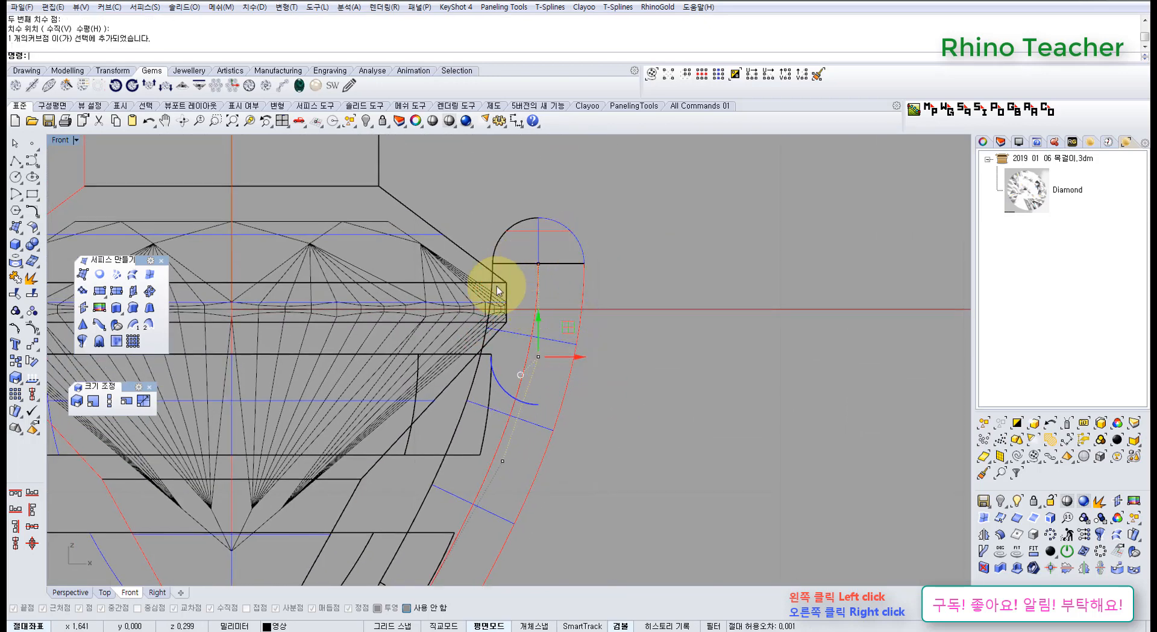
left_click(646, 341)
right_click_drag(555, 284, 529, 313)
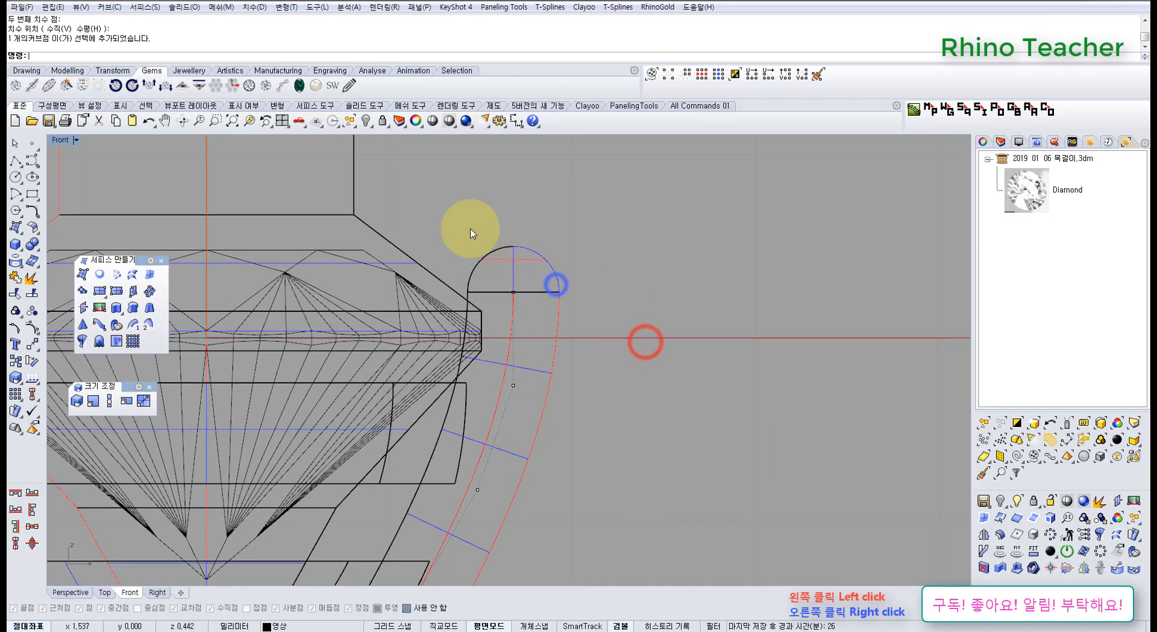
Try to move the rail curve's top two control points together inward toward the stone.
left_click_drag(467, 205, 571, 331)
scroll(508, 279, "up", 6)
left_click_drag(469, 199, 577, 500)
left_click_drag(548, 394, 477, 393)
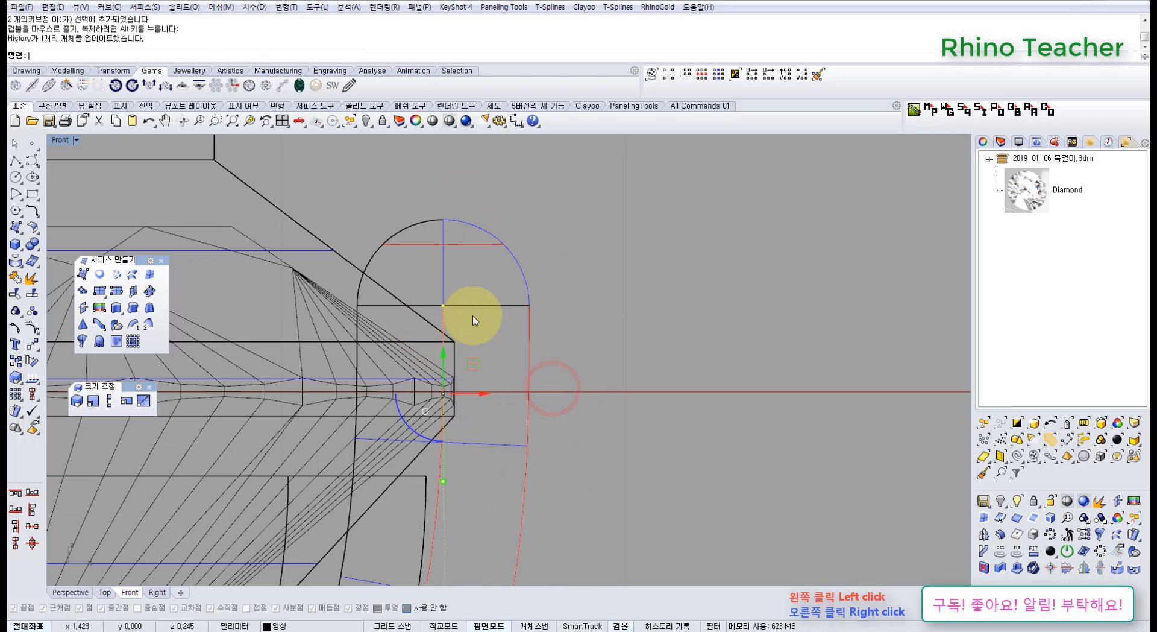
key("ctrl+z")
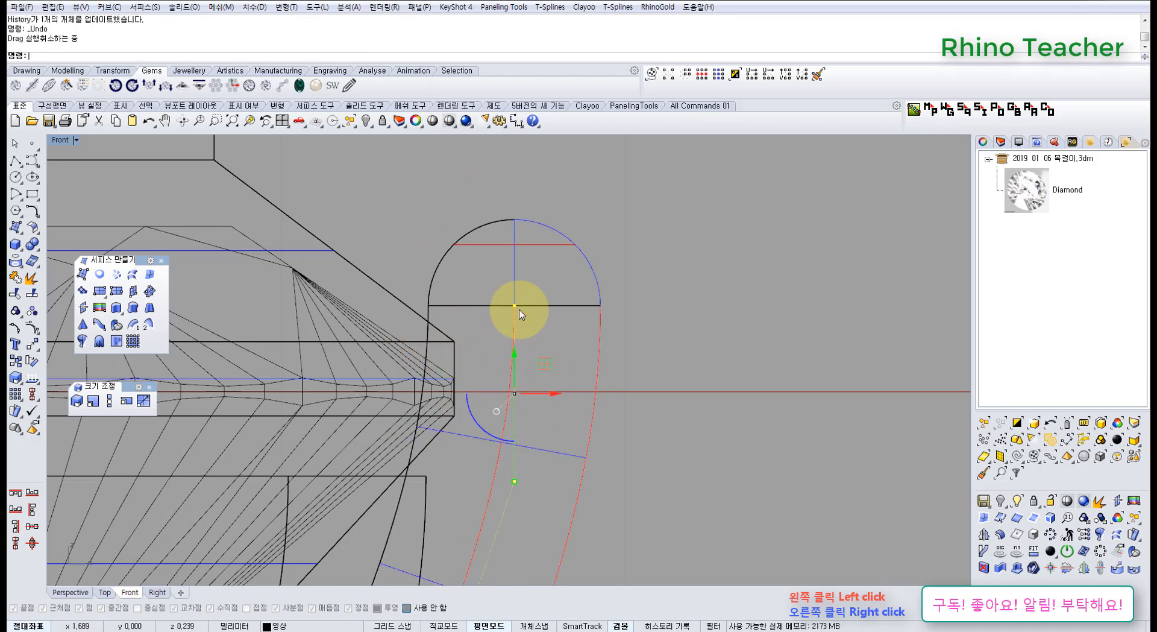
left_click_drag(515, 354, 498, 387)
key("ctrl+z")
Move the rail curve's top two control points together slightly up and slightly outward from the stone.
scroll(488, 363, "down", 6)
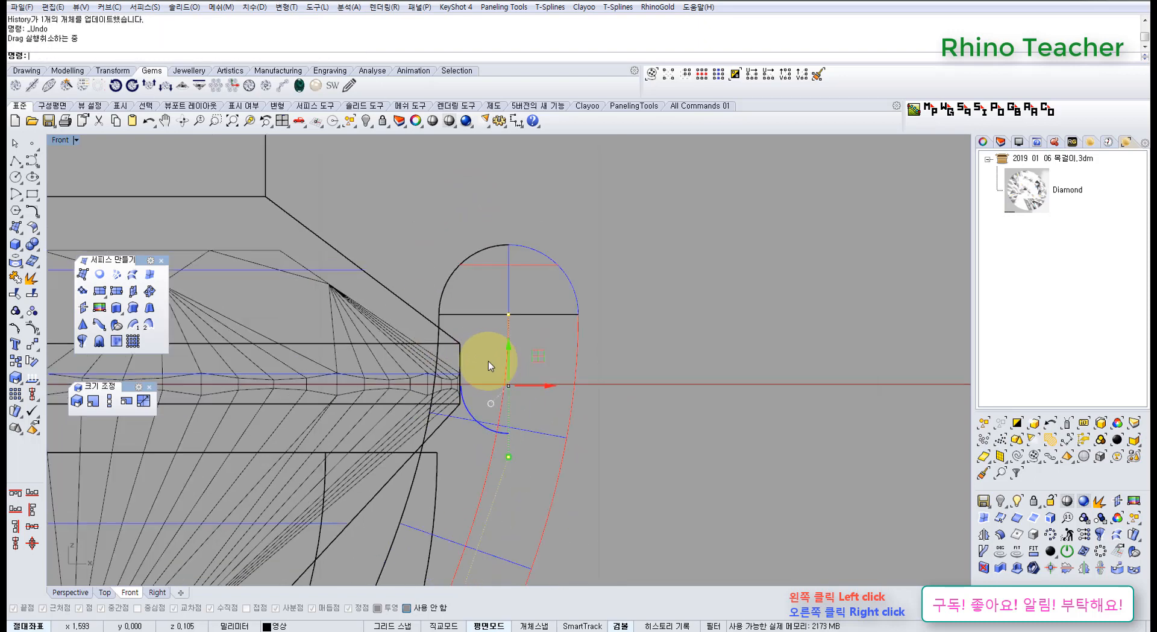
right_click_drag(499, 357, 562, 327)
scroll(562, 327, "up", 4)
left_click_drag(568, 307, 559, 278)
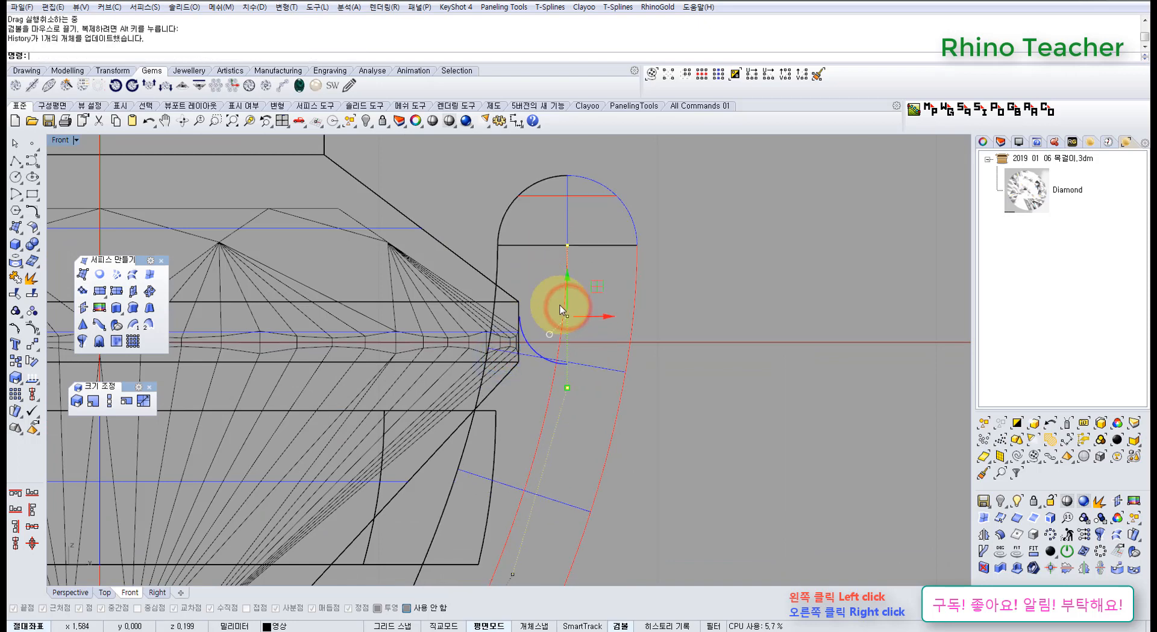
left_click_drag(617, 317, 619, 317)
left_click(695, 327)
scroll(693, 327, "down", 8)
right_click_drag(678, 326, 645, 320)
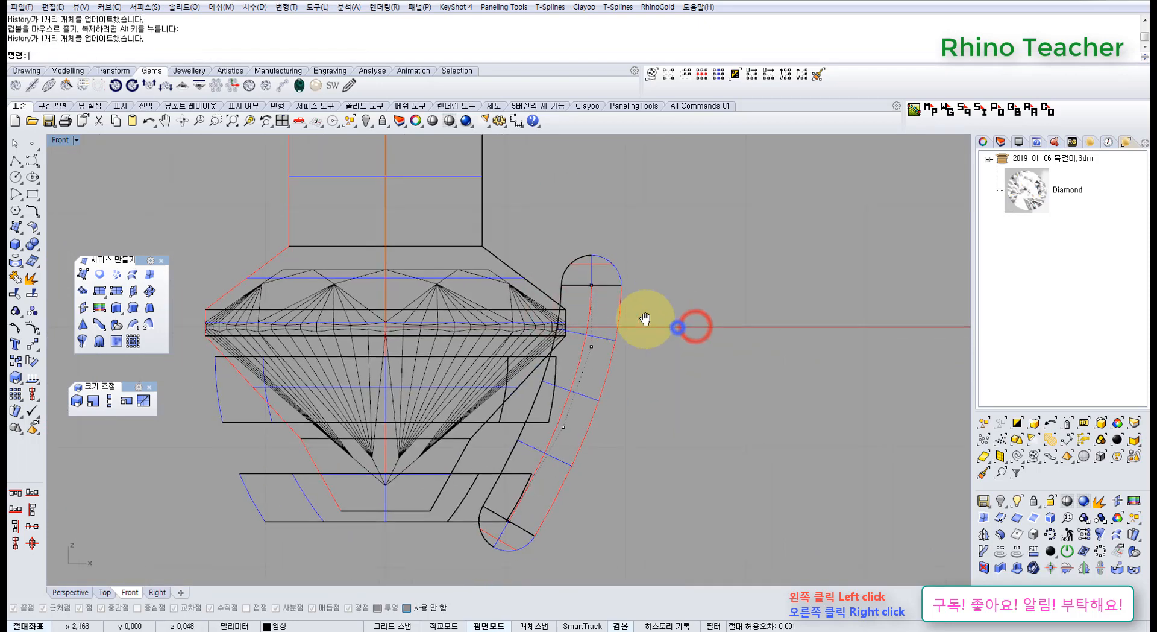
Check the prong's overlap at the cutter's upper outer corner with a dimension, without placing it.
scroll(604, 302, "up", 6)
left_click_drag(556, 180, 610, 422)
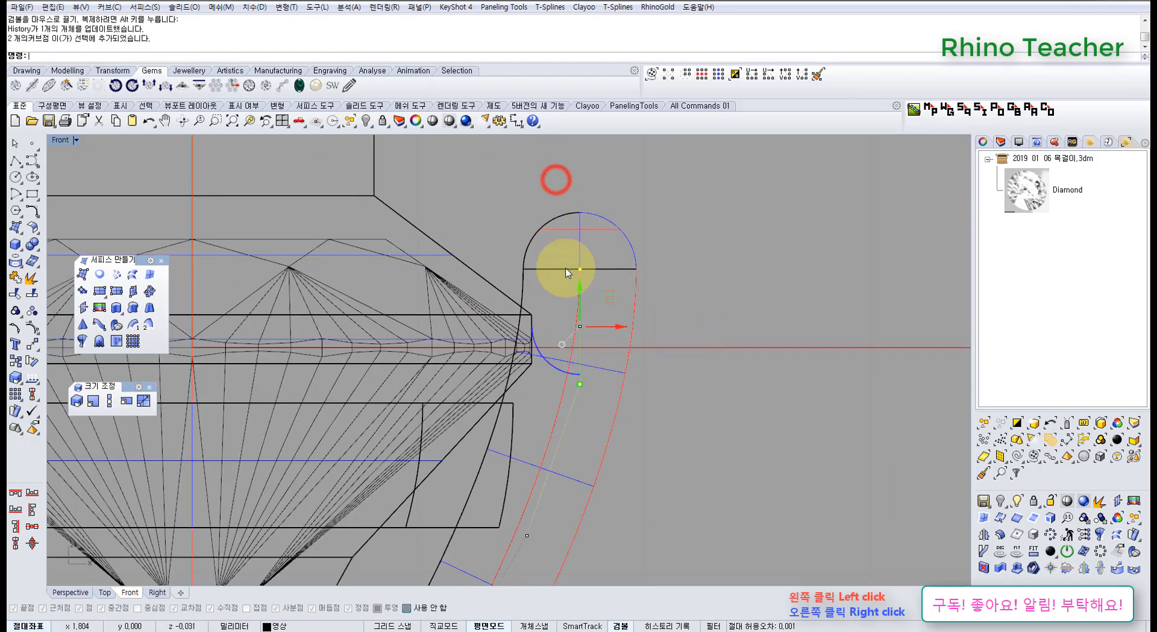
left_click(516, 121)
left_click(533, 315)
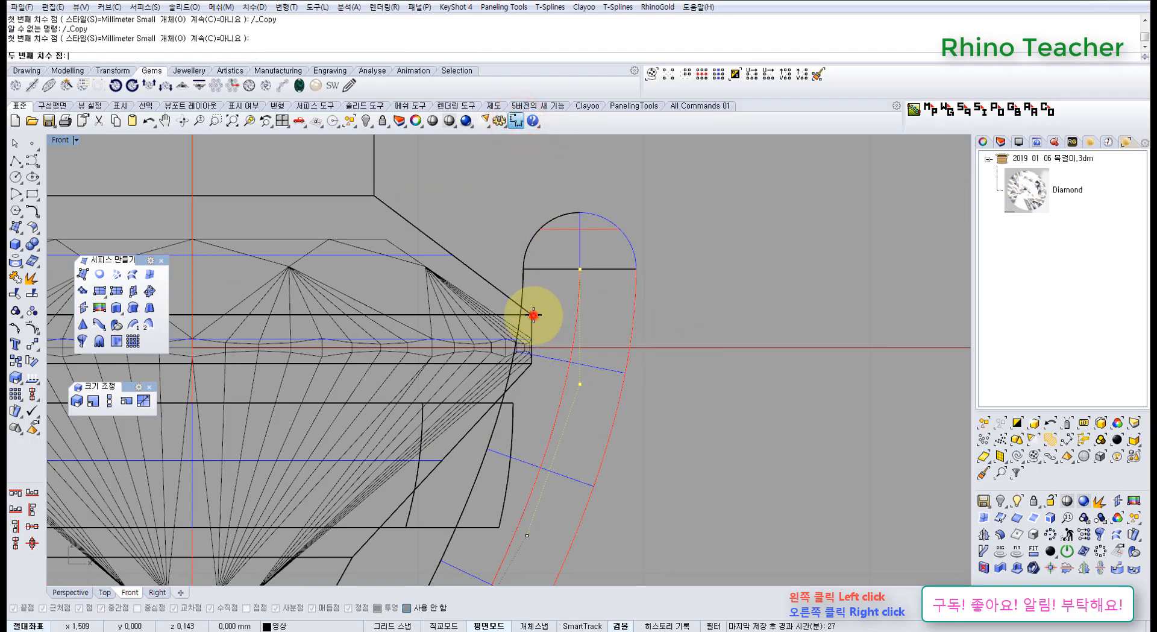
key("Escape")
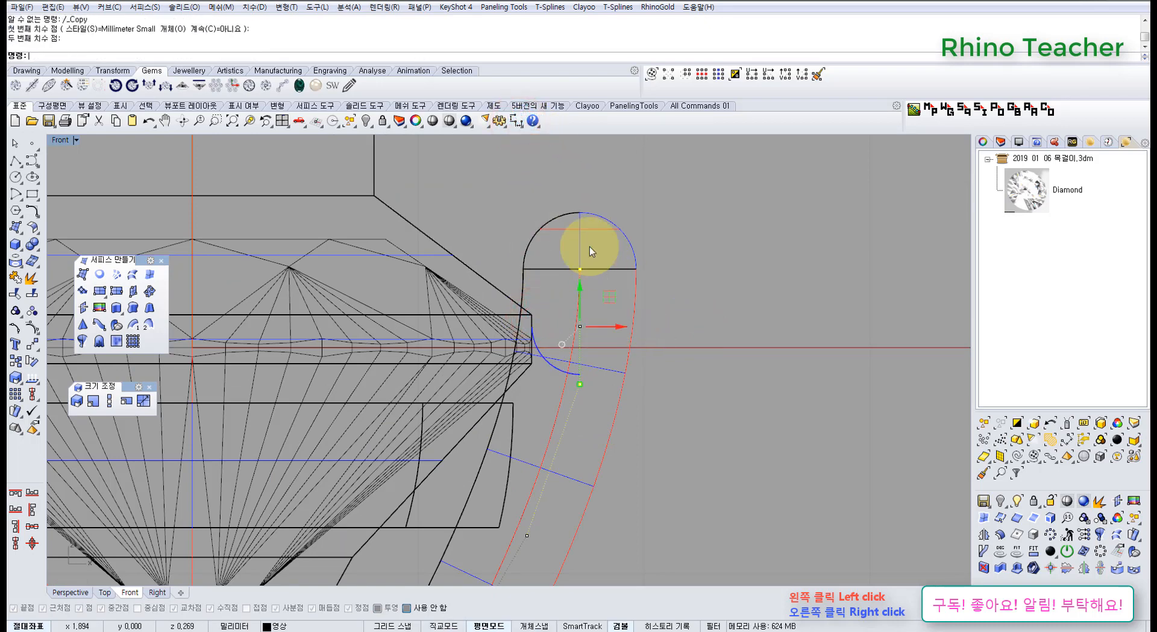
Shift the rail curve's top two control points together very slightly inward toward the stone.
left_click_drag(556, 180, 617, 410)
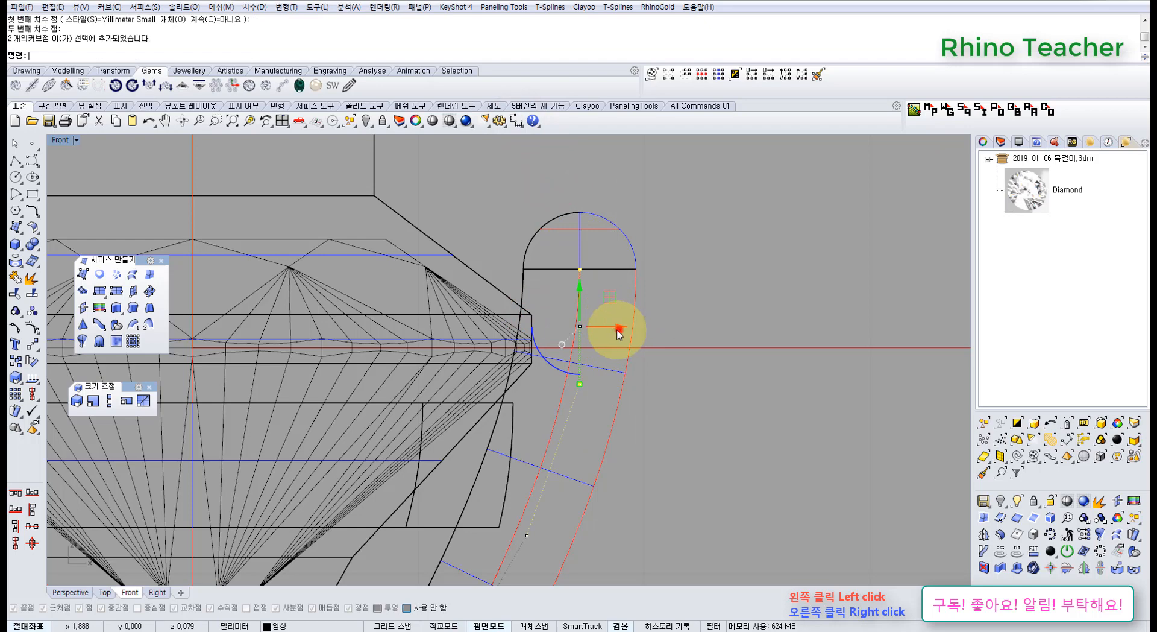
left_click_drag(618, 333, 614, 332)
right_click_drag(627, 266, 606, 310)
left_click(617, 259)
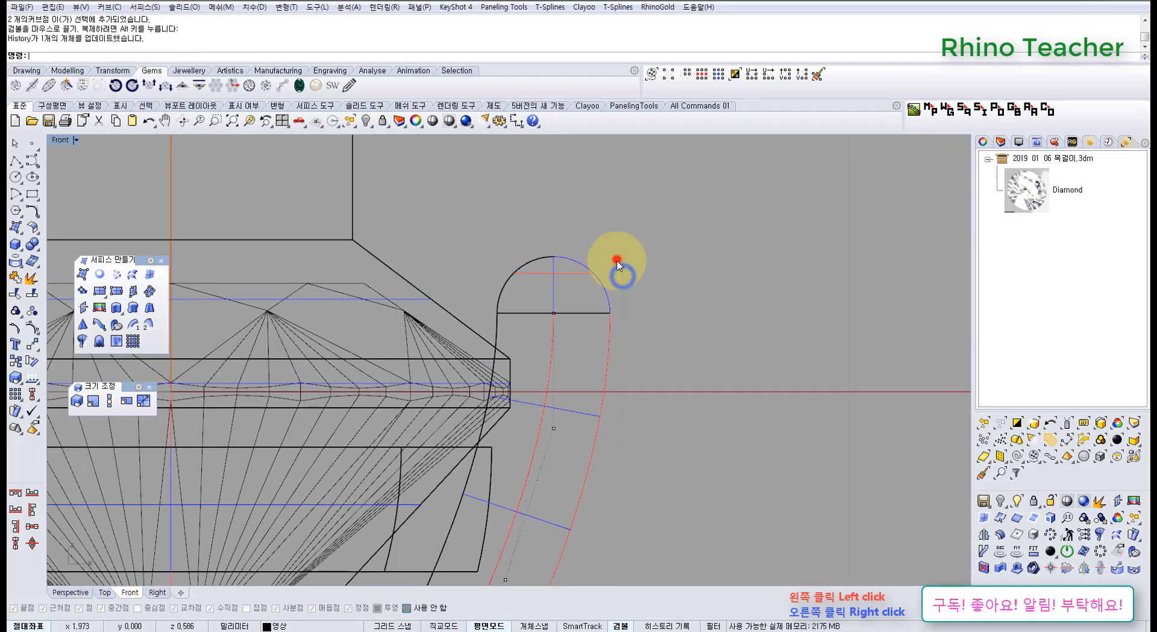
Raise the rail curve's top control point to lengthen the prong above the cutter's sloped shoulder.
left_click_drag(497, 231, 634, 333)
scroll(638, 337, "down", 4)
right_click_drag(602, 323, 510, 321)
scroll(487, 288, "up", 6)
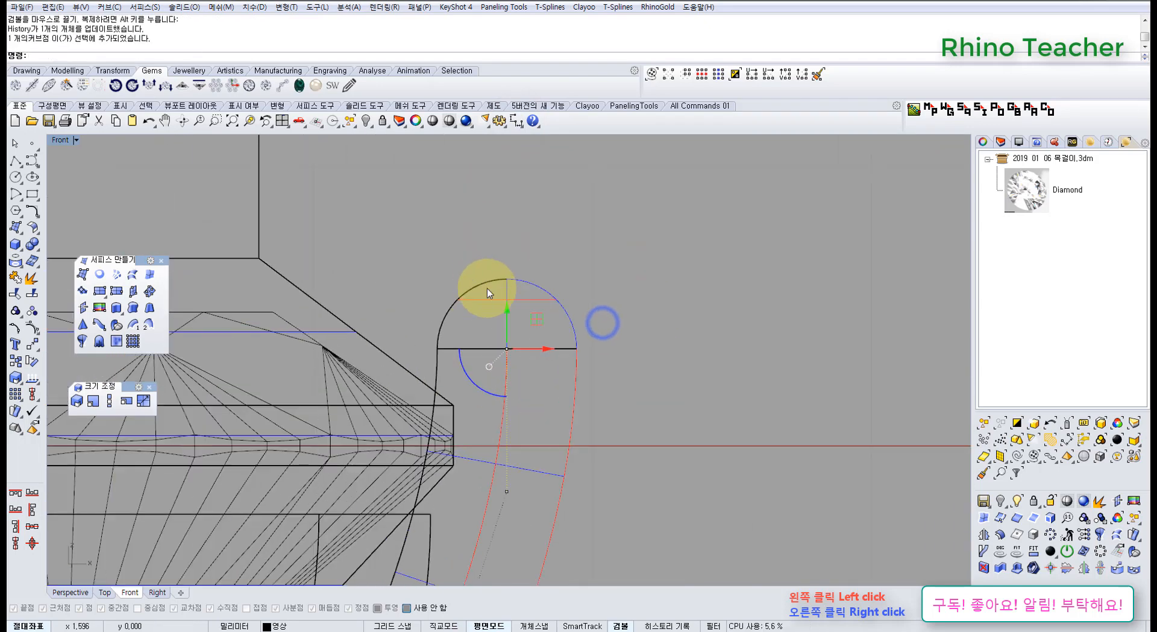
left_click_drag(508, 314, 504, 296)
right_click_drag(471, 335, 524, 268)
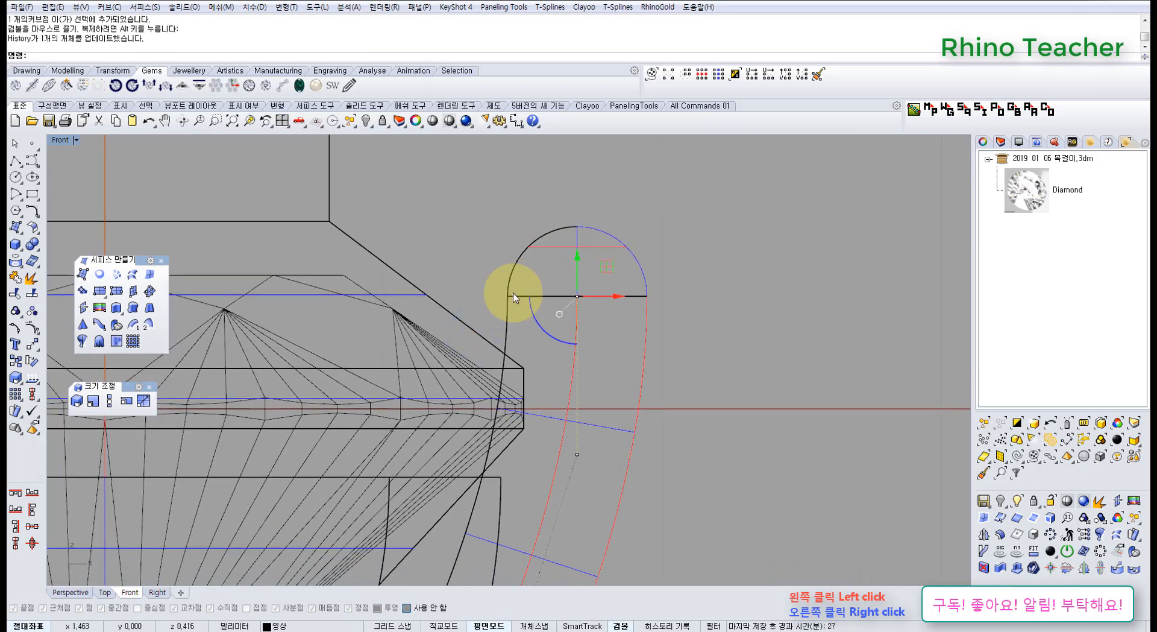
right_click_drag(497, 317, 543, 294)
Lower the rail curve's top control point very slightly to fine-tune the prong height.
left_click(622, 228)
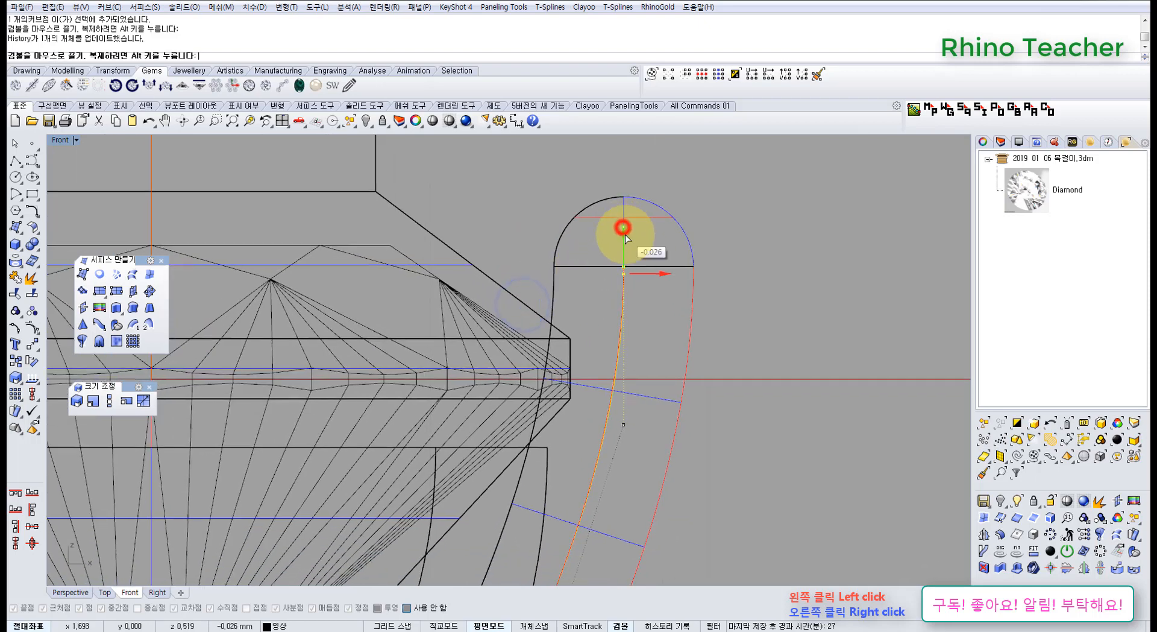
left_click_drag(625, 237, 624, 233)
scroll(628, 244, "down", 8)
right_click_drag(648, 268, 640, 245)
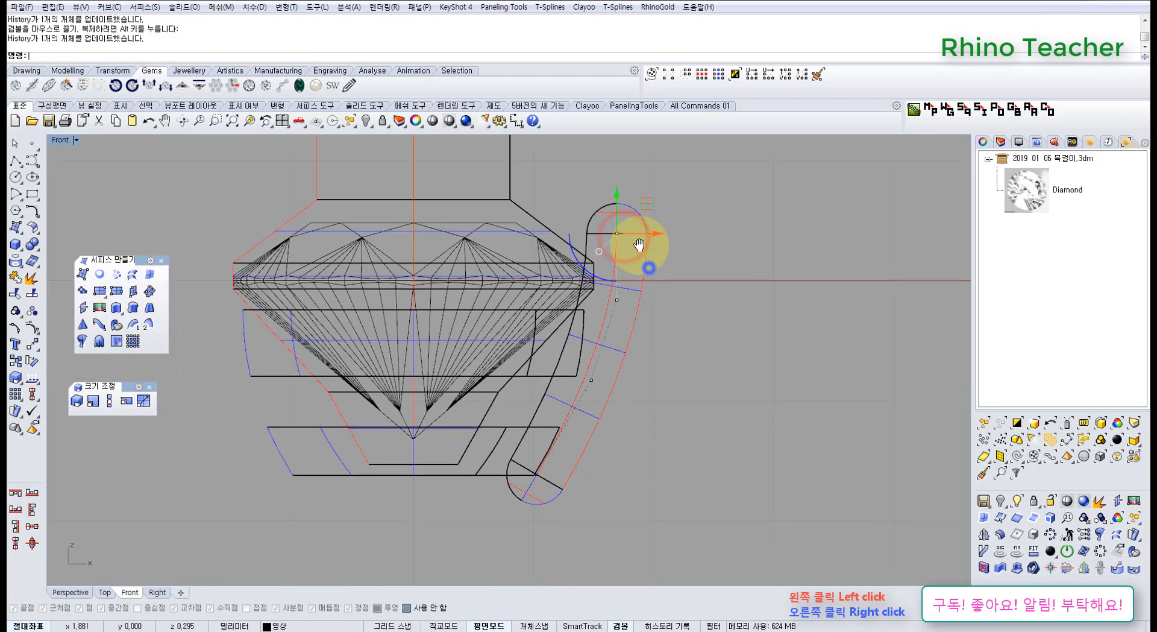
Measure the prong tip's height from its intersection with the cutter's slope again, without placing the dimension, and clear the point selection.
scroll(598, 223, "up", 5)
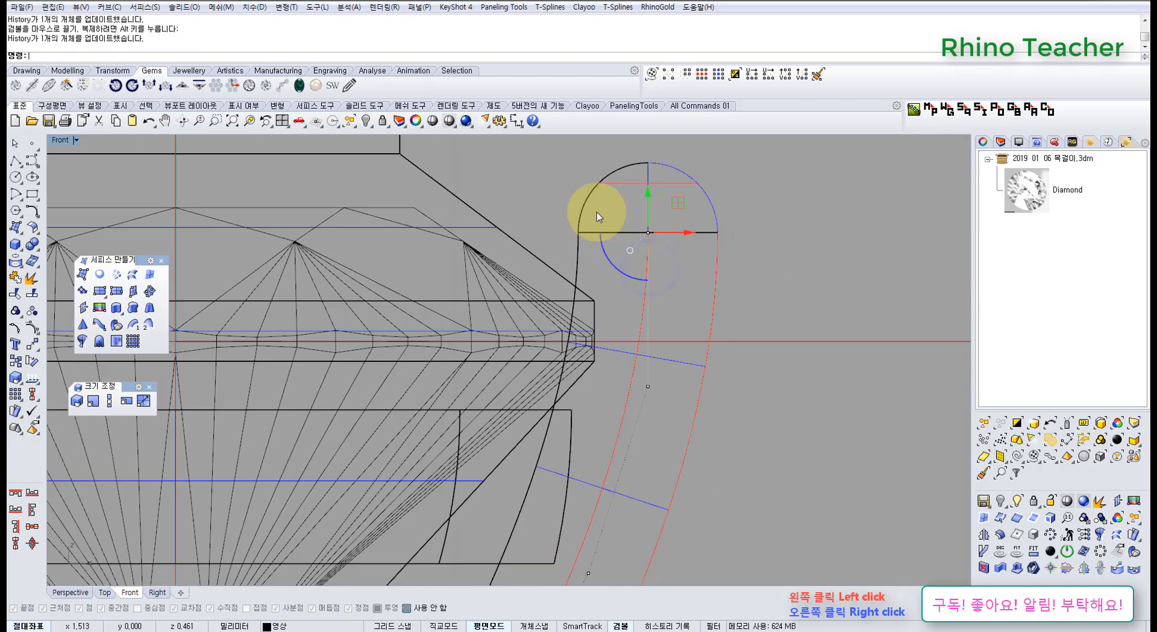
left_click(516, 121)
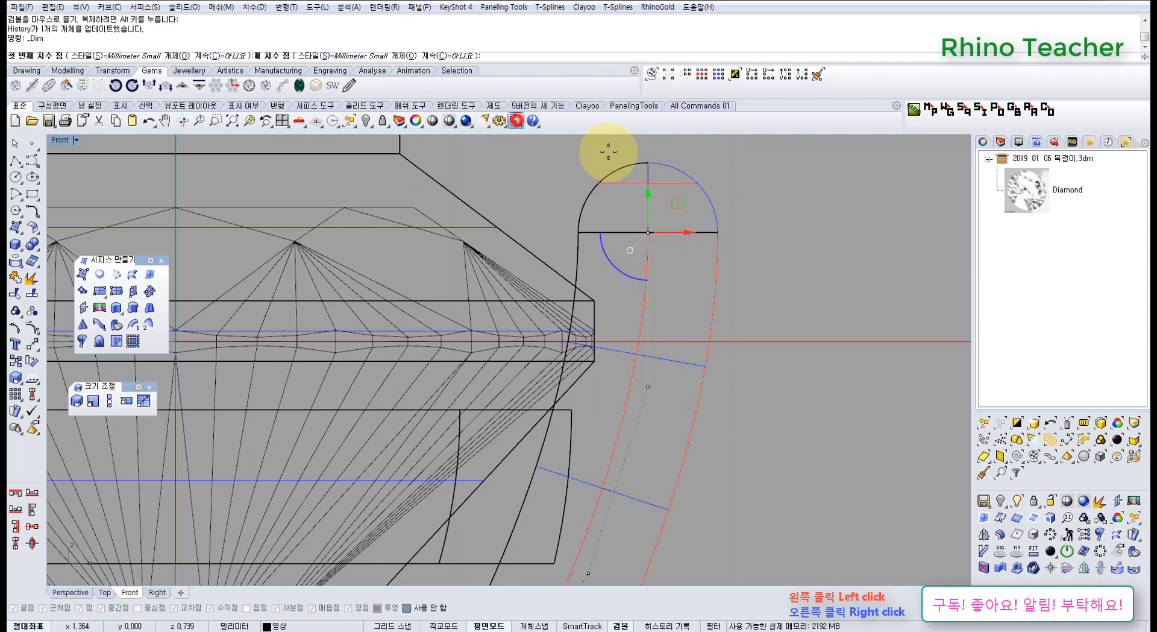
left_click(576, 286)
left_click(647, 163)
scroll(736, 237, "down", 5)
right_click_drag(731, 265, 623, 394)
key("Escape")
scroll(638, 364, "up", 10)
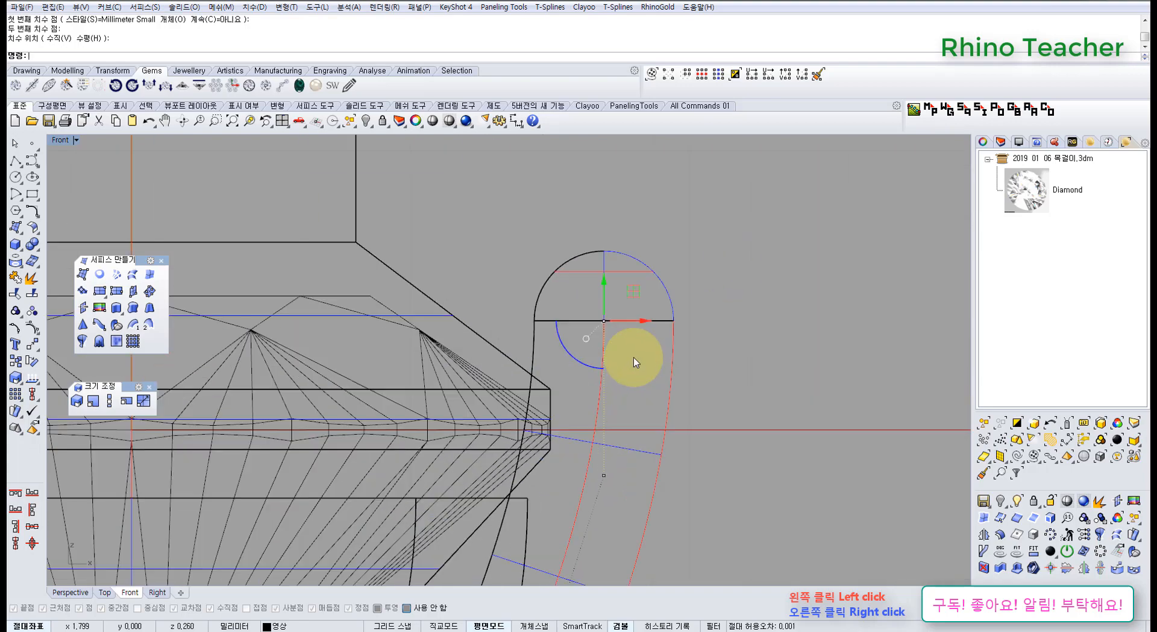
scroll(638, 351, "down", 4)
right_click_drag(689, 336, 625, 321)
key("Escape")
key("Escape")
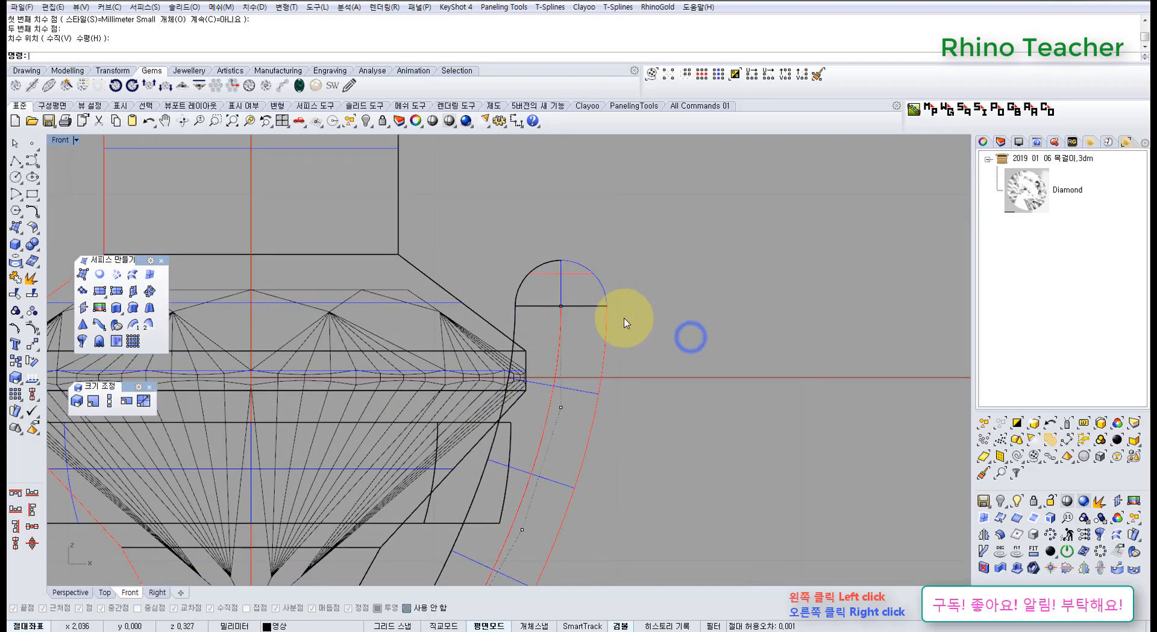
Examine the prong's lower end and its fit against the rings and cutter in the Perspective view, and return to the Front view.
scroll(626, 322, "down", 6)
right_click_drag(649, 361, 613, 291)
scroll(576, 396, "up", 6)
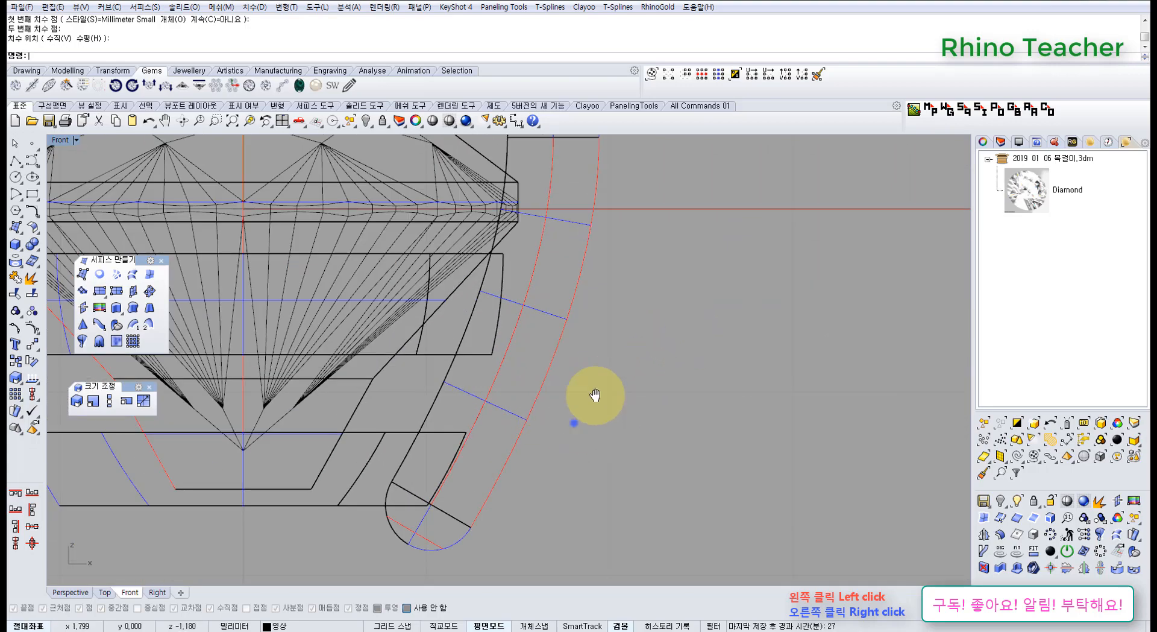
right_click_drag(595, 395, 649, 364)
key("ctrl+F4")
scroll(531, 373, "up", 10)
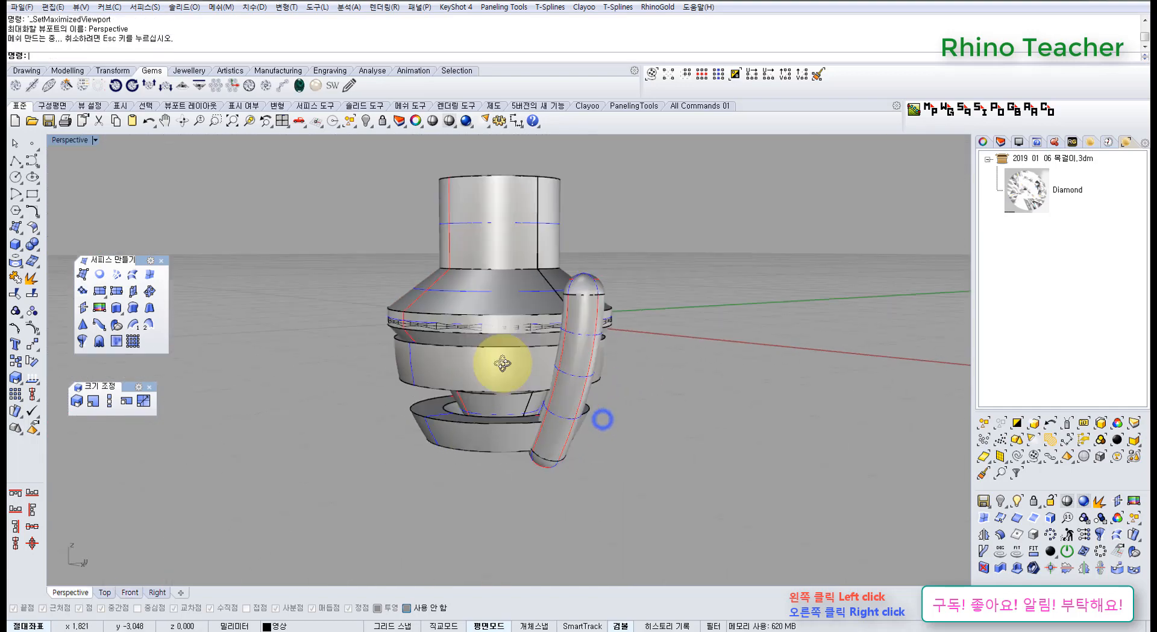
right_click_drag(545, 380, 648, 353)
key("ctrl+F2")
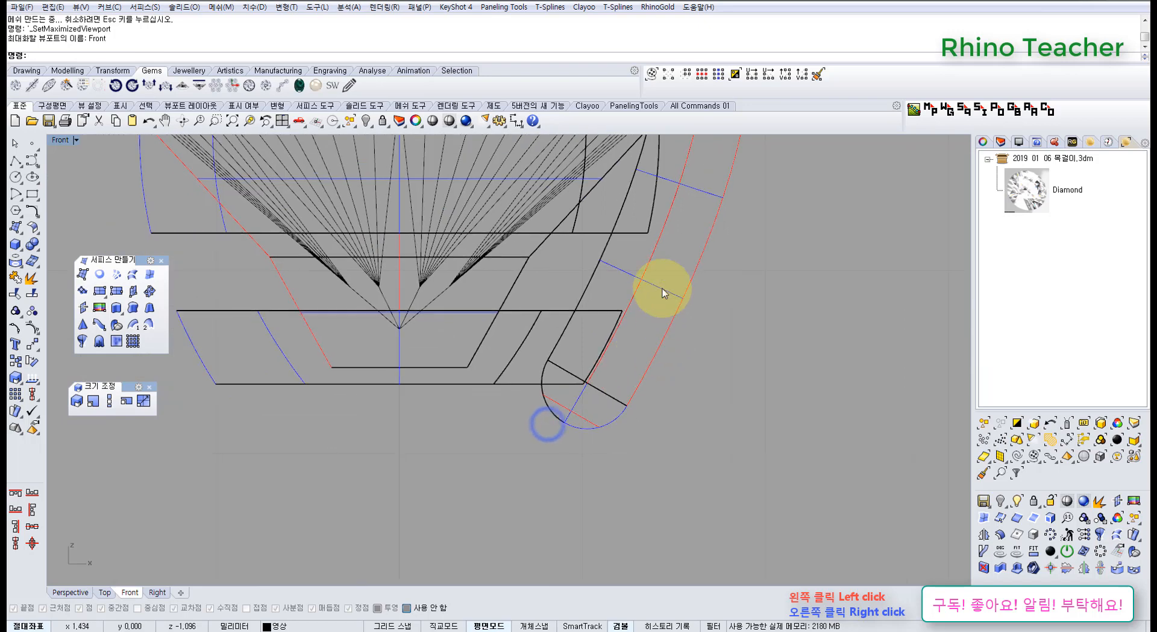
scroll(663, 257, "up", 6)
left_click_drag(663, 258, 678, 361)
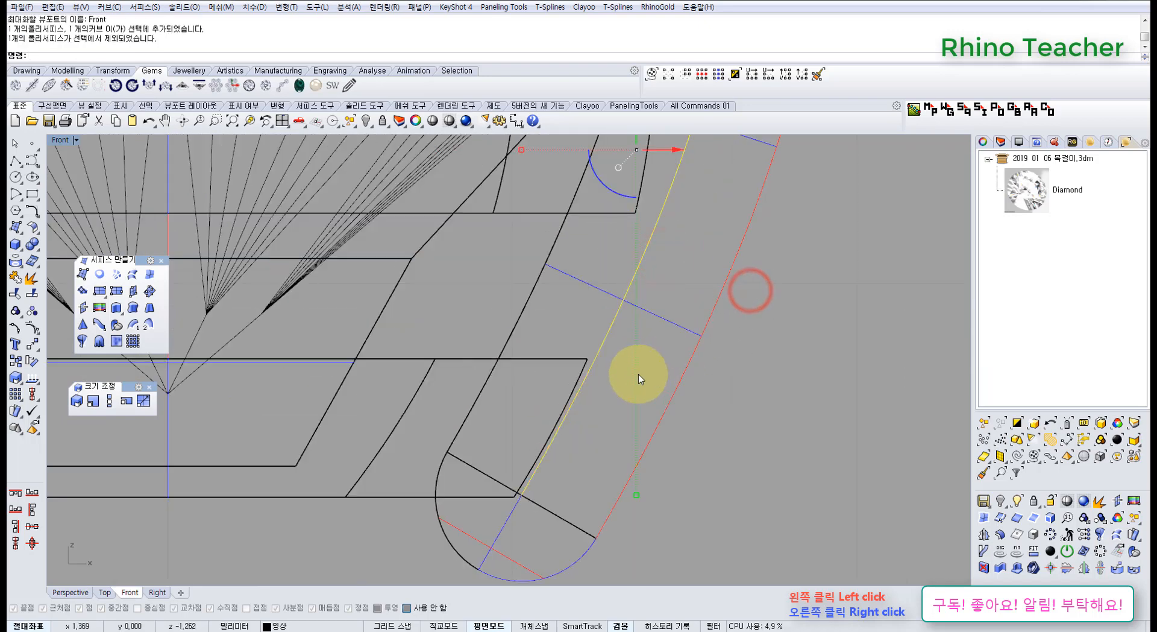
key("ctrl+l")
right_click_drag(587, 400, 647, 325)
left_click_drag(739, 194, 672, 186)
scroll(670, 186, "down", 4)
right_click_drag(672, 234, 638, 305)
left_click(757, 289)
key("ctrl+z")
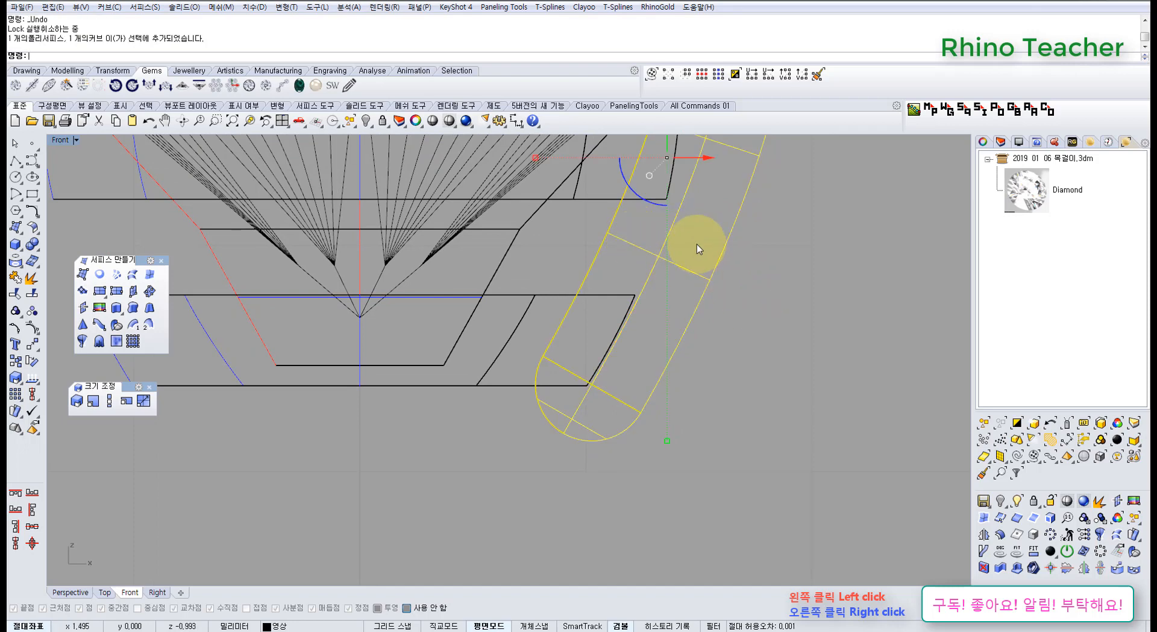
Show the rail curve's control points and move the bottom point inward along the lower ring's base.
left_click(746, 281, "ctrl")
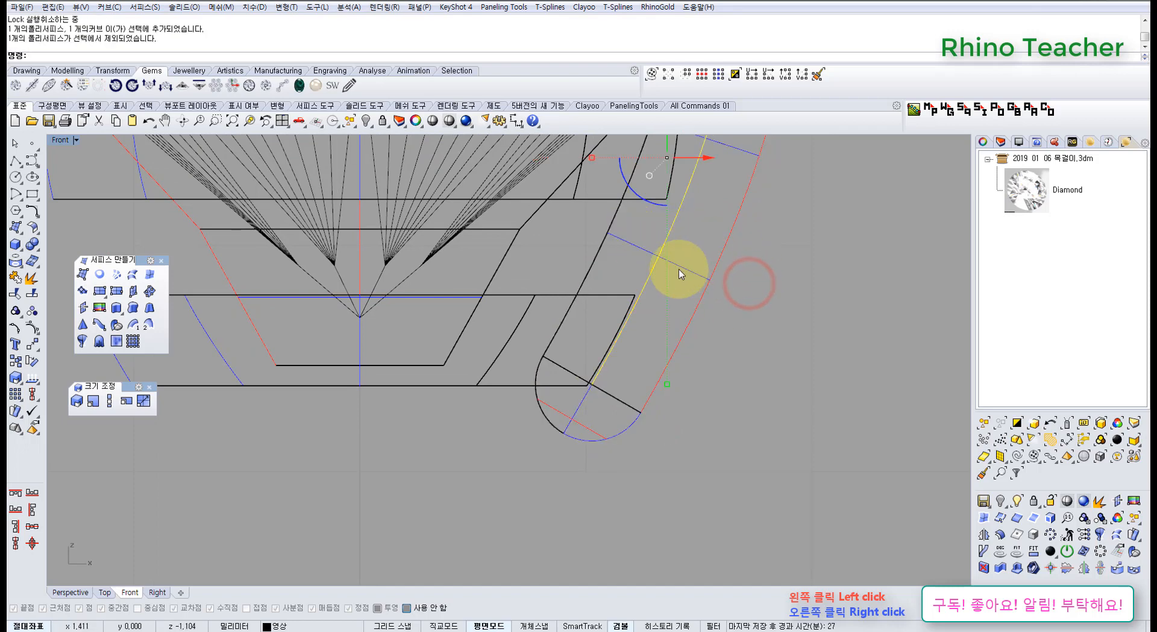
key("F10")
right_click_drag(632, 332, 687, 284)
scroll(687, 285, "up", 4)
left_click_drag(650, 378, 581, 364)
right_click_drag(577, 356, 580, 410)
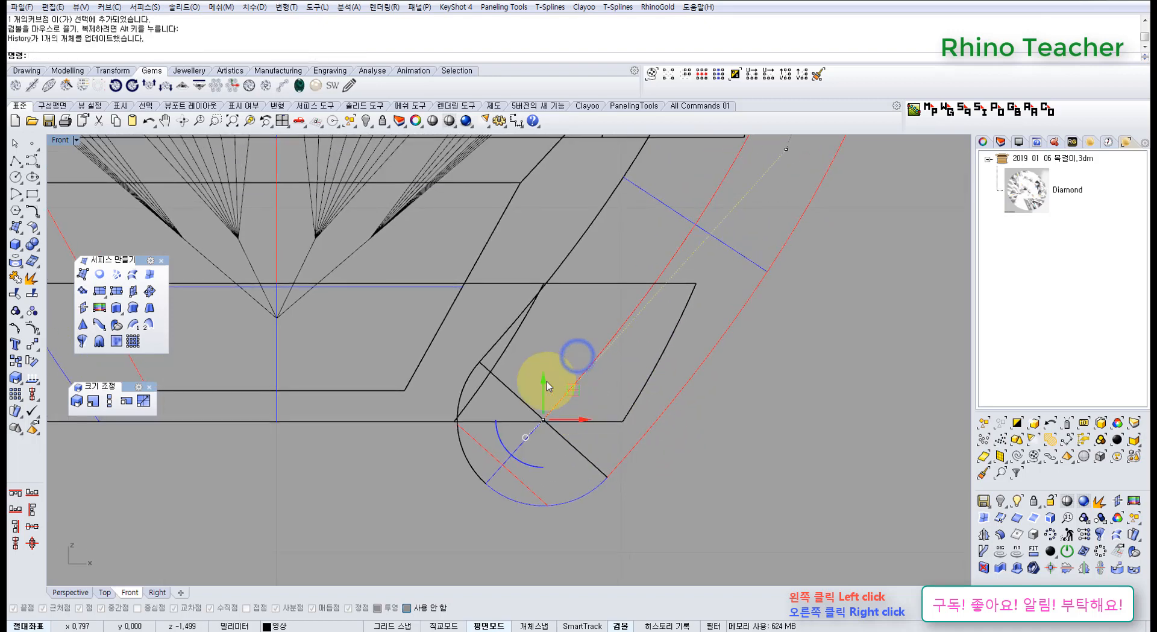
Raise the rail curve's bottom control point above the lower ring's base line.
left_click_drag(544, 381, 549, 344)
right_click_drag(665, 299, 583, 380)
scroll(622, 327, "down", 8)
right_click_drag(631, 327, 576, 405)
scroll(602, 335, "up", 4)
right_click_drag(615, 363, 642, 317)
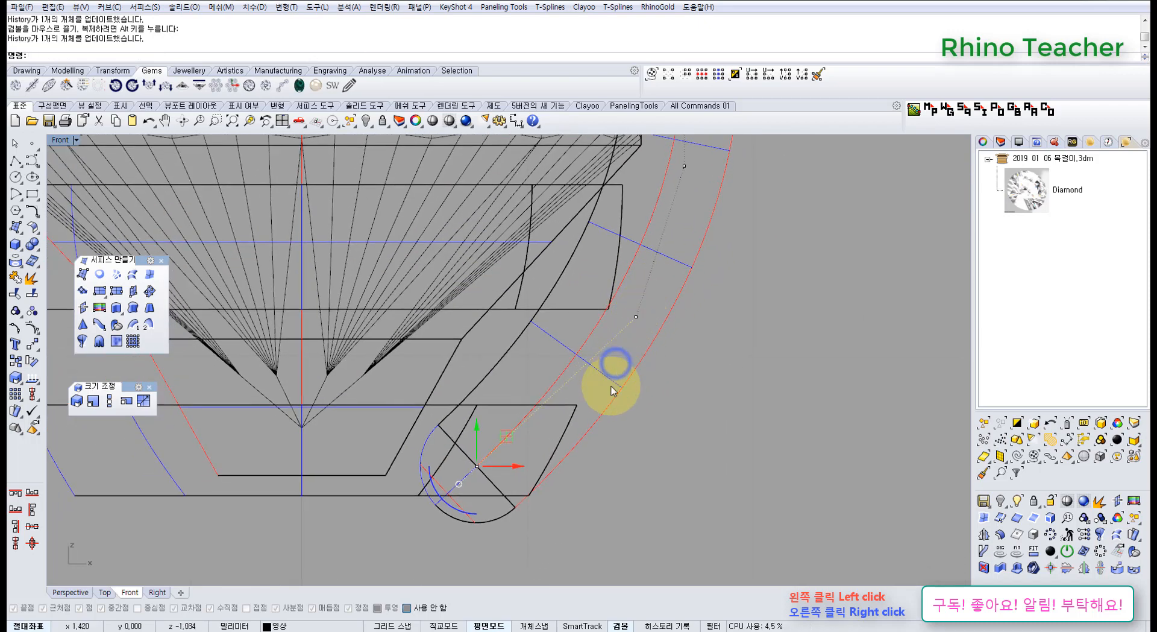
right_click_drag(575, 431, 599, 367)
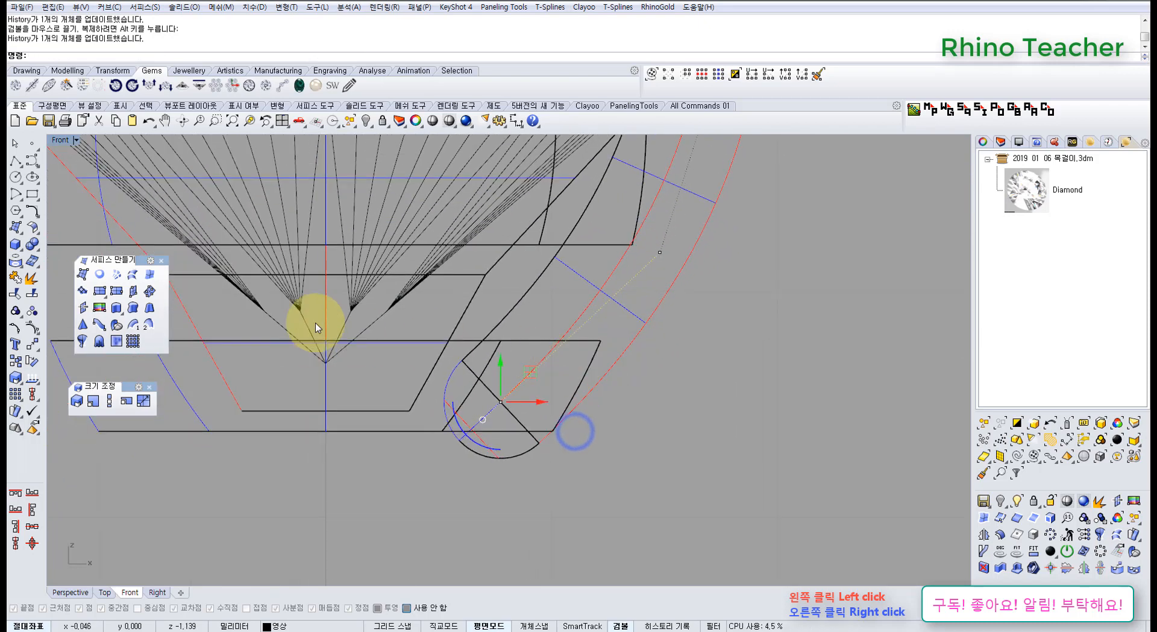
Draw a horizontal polyline along the lower ring's bottom edge, extending outward past the prong.
left_click(17, 160)
left_click(209, 430)
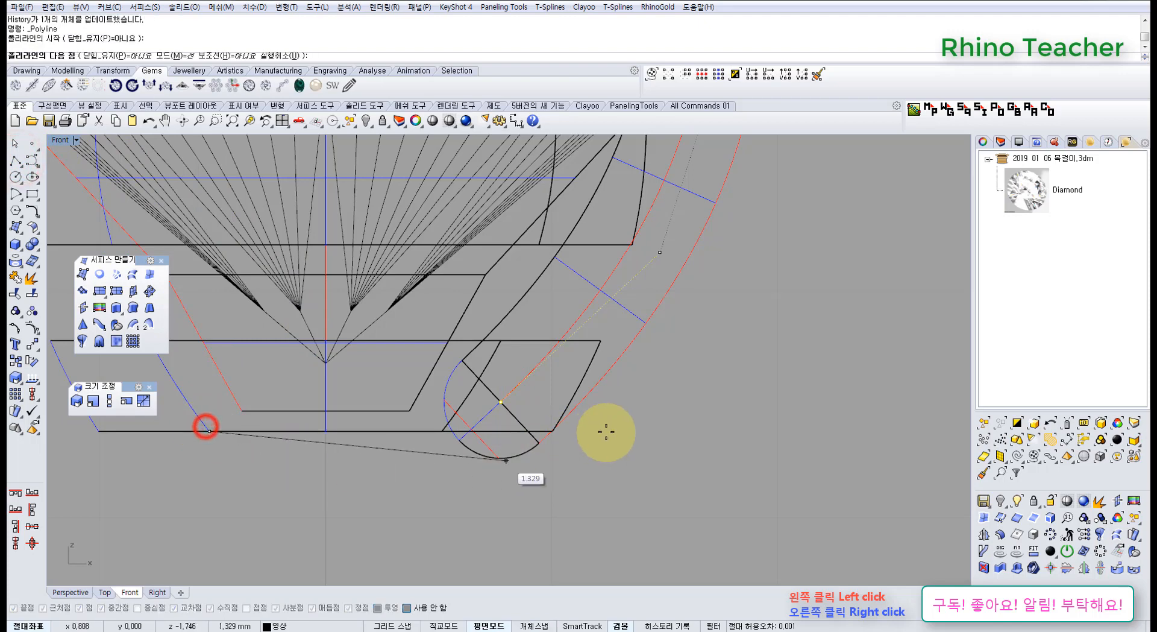
right_click(669, 417)
Split the prong's pipe with the horizontal line at the lower ring's base.
scroll(669, 417, "down", 6)
right_click_drag(651, 437, 538, 478)
scroll(500, 439, "up", 4)
right_click_drag(625, 412, 589, 403)
left_click(588, 383)
scroll(480, 432, "up", 6)
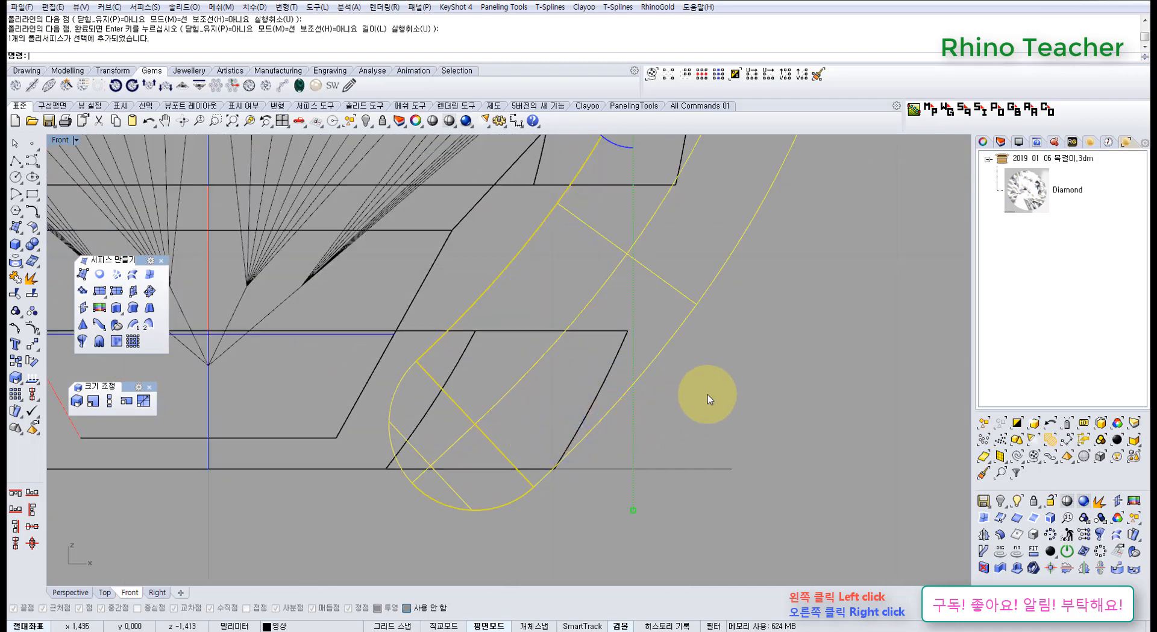
right_click_drag(708, 394, 676, 430)
left_click(34, 292)
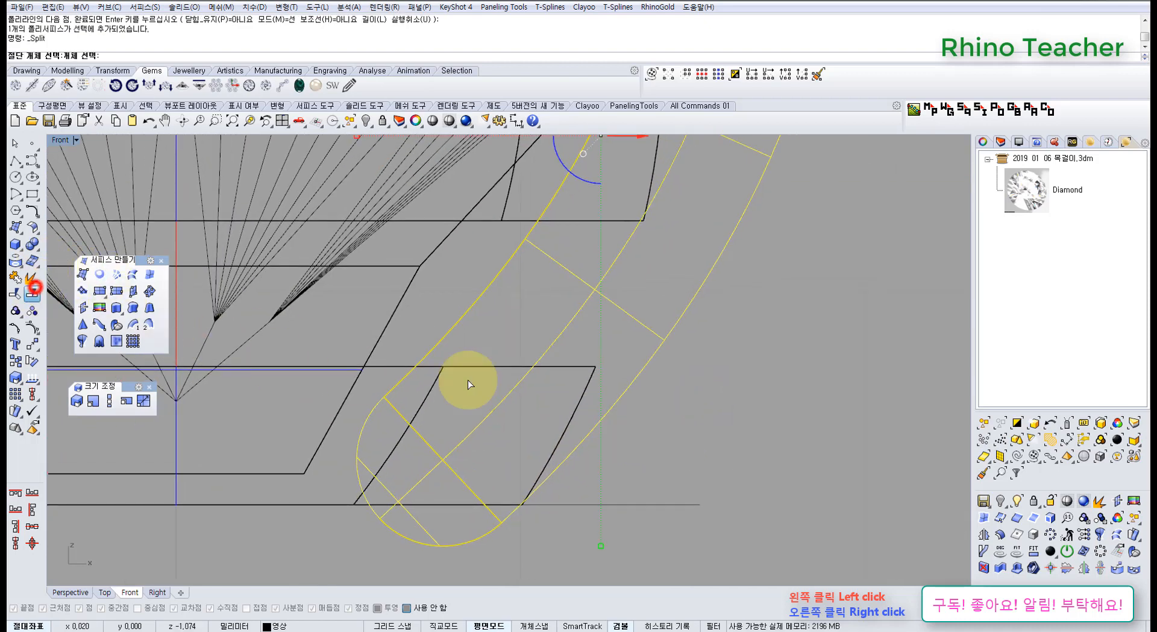
left_click(678, 505)
right_click(671, 468)
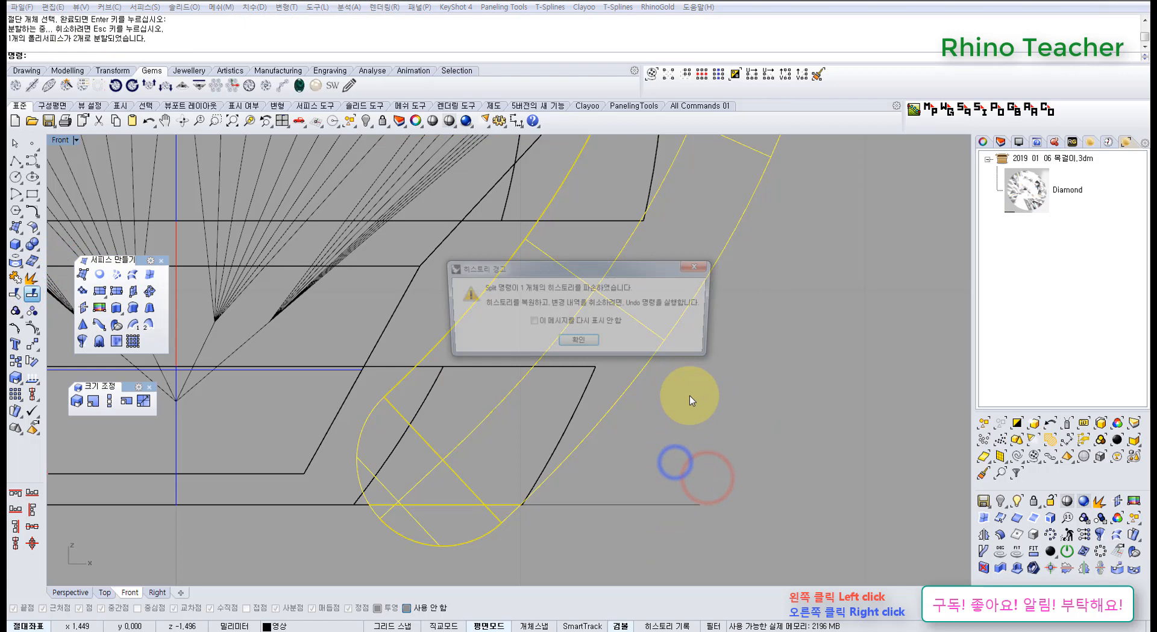
Dismiss the history warning and delete the split-off prong piece below the lower ring's base.
left_click(596, 339)
left_click_drag(786, 356, 642, 291, "ctrl")
right_click_drag(651, 382, 552, 408)
key("Delete")
Cap the open bottom of the remaining prong to make it a closed solid.
scroll(590, 346, "down", 6)
left_click(544, 370)
scroll(536, 382, "down", 4)
scroll(481, 432, "up", 4)
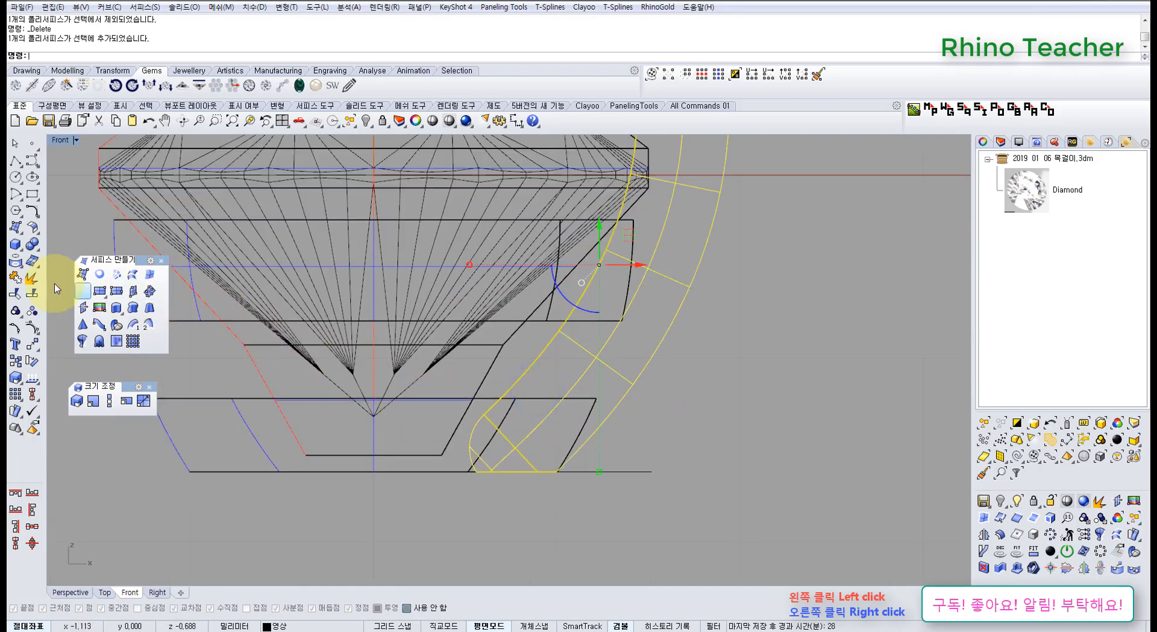
left_click(29, 247)
left_click_drag(64, 238, 63, 461)
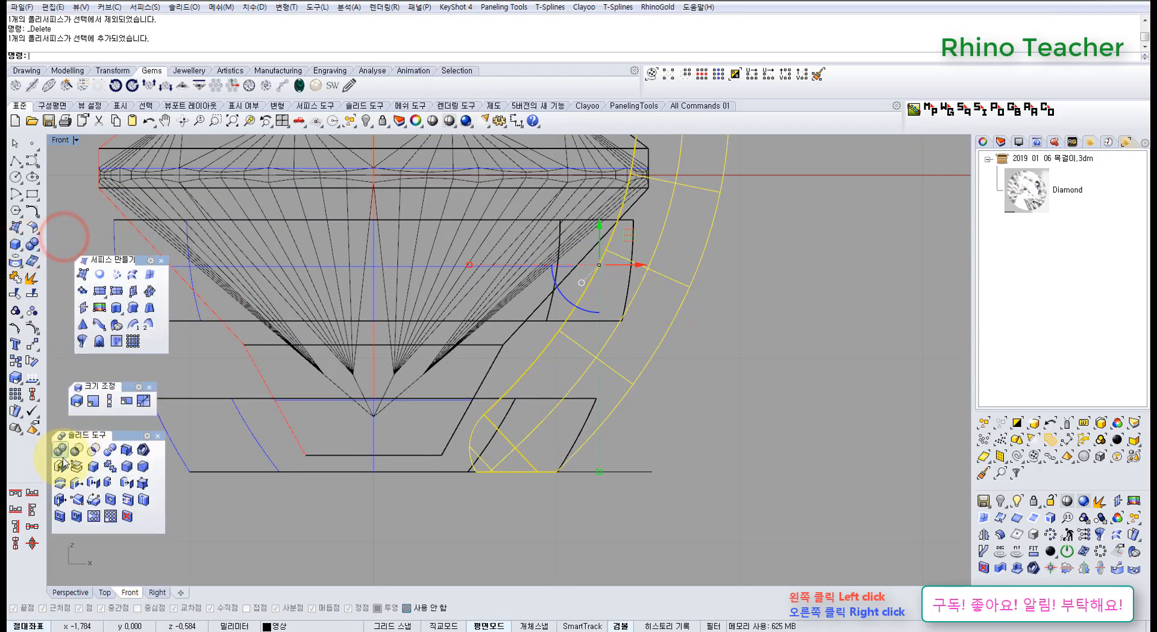
left_click(60, 465)
Delete the horizontal cutting line along the lower ring's base.
scroll(553, 393, "down", 4)
right_click_drag(530, 369, 507, 451)
scroll(507, 450, "down", 2)
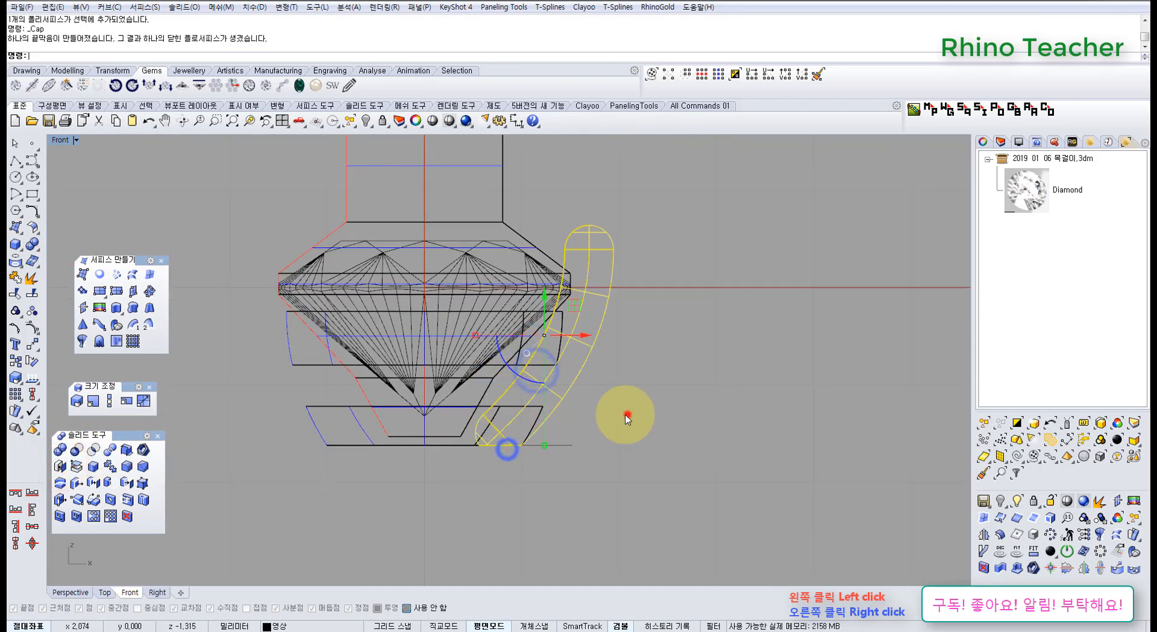
left_click(627, 414)
left_click_drag(578, 469, 552, 433)
right_click_drag(581, 439, 552, 465)
key("Delete")
Examine how the prong meets the diamond's girdle and both rings in the Front, Top and Perspective views.
scroll(566, 386, "up", 6)
right_click_drag(558, 413, 519, 403)
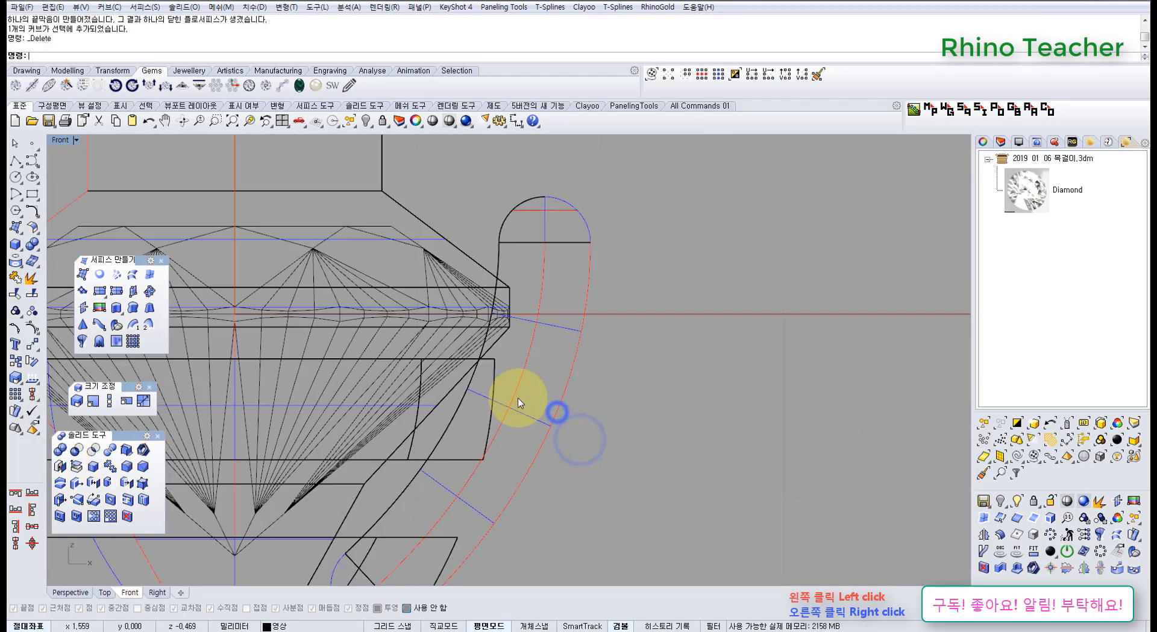
scroll(521, 312, "down", 6)
right_click_drag(515, 341, 491, 367)
scroll(489, 345, "up", 6)
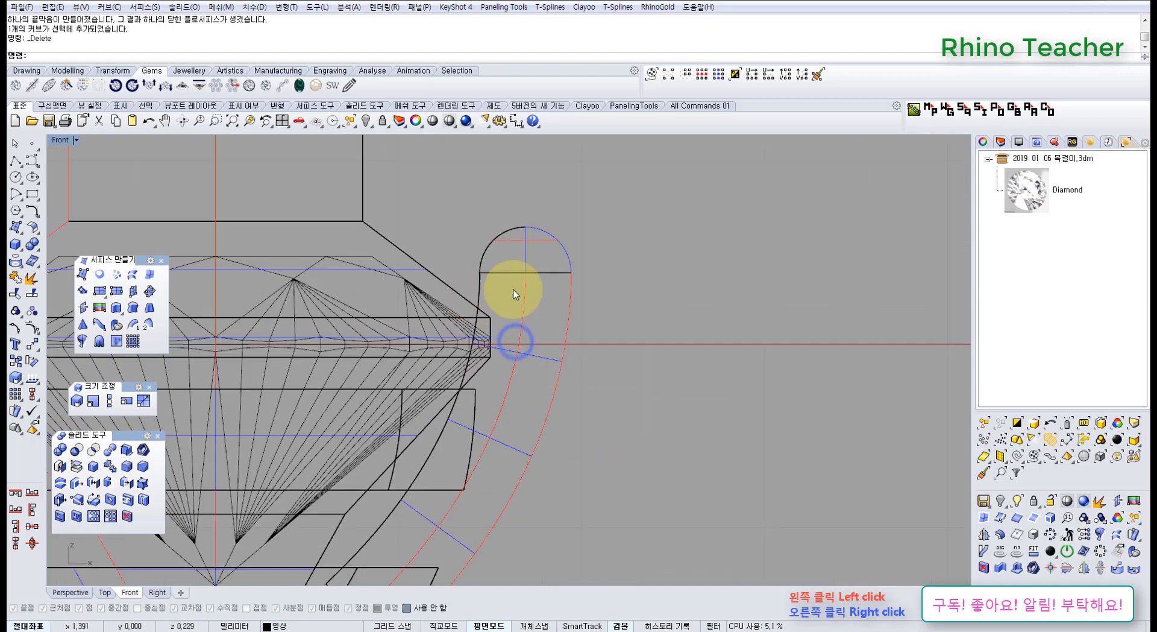
right_click_drag(493, 409, 580, 346)
scroll(523, 355, "down", 4)
key("ctrl+F1")
scroll(590, 357, "up", 2)
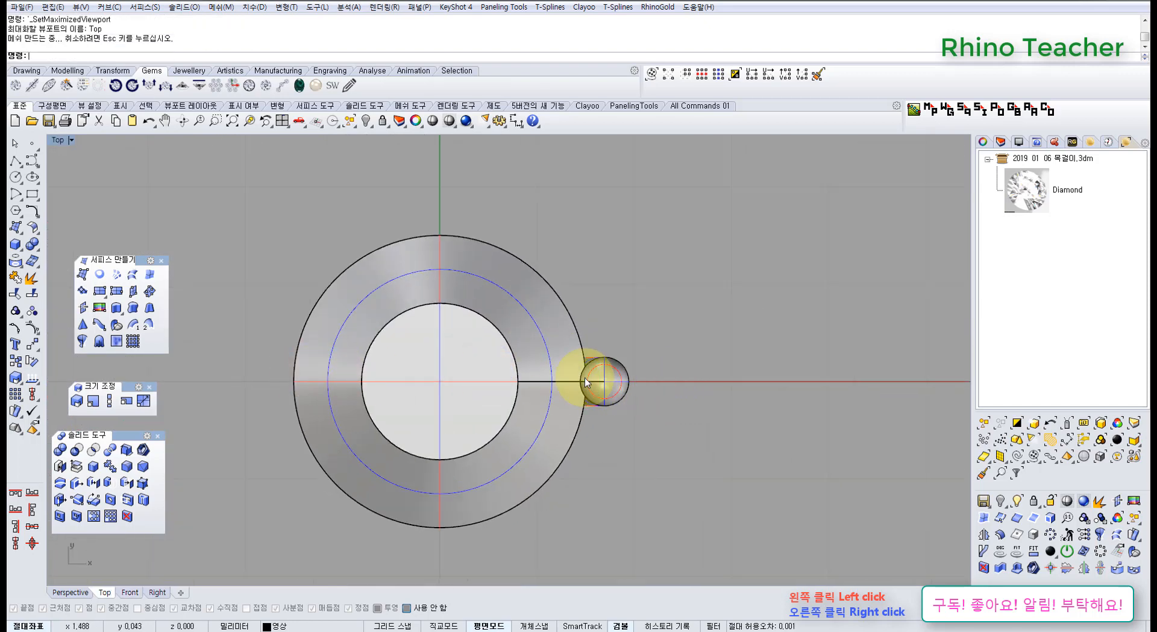
left_click(616, 397)
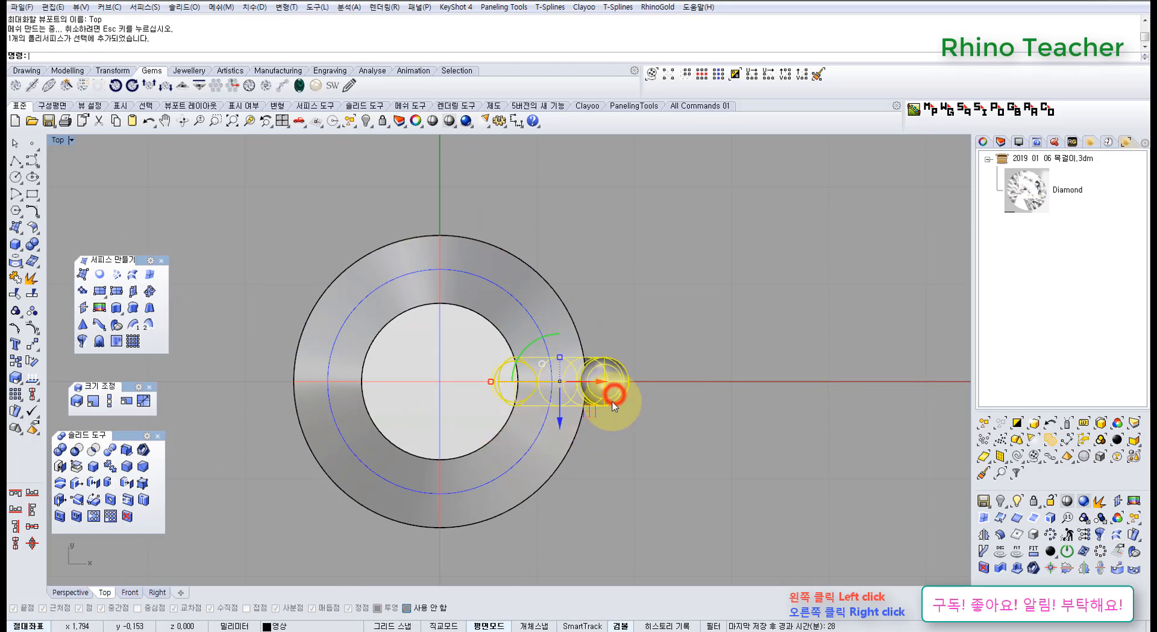
key("ctrl+F2")
mouse_move(514, 465)
right_mouse_down()
mouse_move(546, 414)
mouse_move(532, 416)
mouse_move(585, 433)
right_mouse_up()
scroll(458, 436, "up", 8)
key("ctrl+F4")
right_click_drag(589, 434, 545, 401, "shift")
left_click(688, 446)
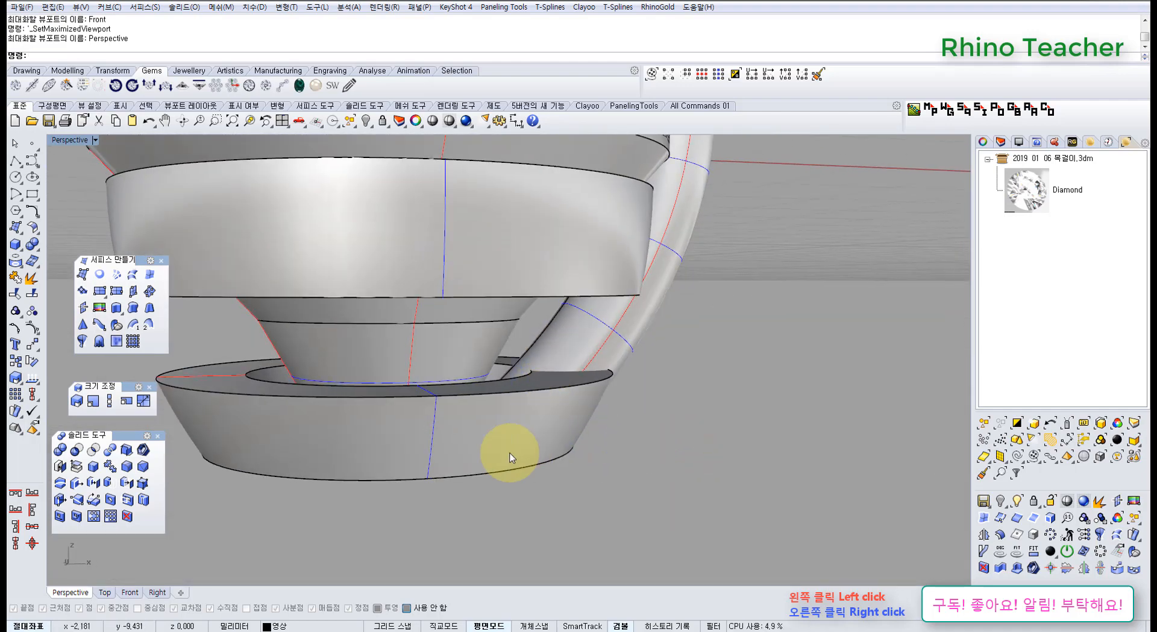
Extract a copy of the lower ring's inner wall surface with ExtractSrf.
right_click_drag(512, 451, 579, 380)
left_click(31, 275)
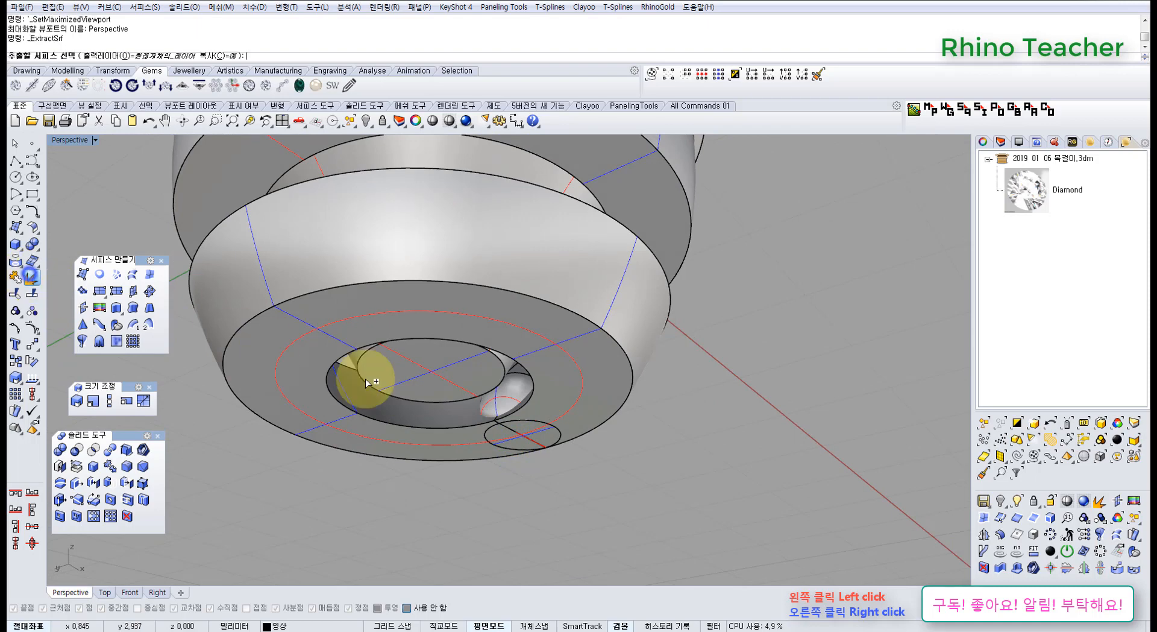
left_click(446, 414)
key("Return")
Lock the lower and upper ring solids, leaving the extracted inner surface and the prong editable.
left_click(466, 503)
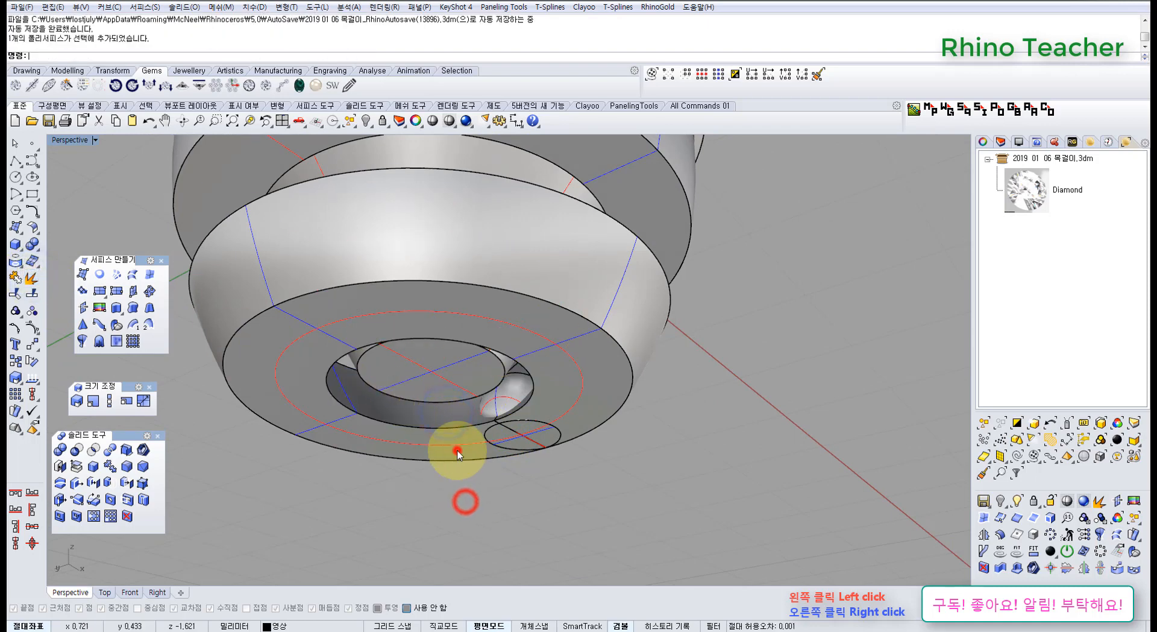
left_click(457, 451)
scroll(458, 449, "down", 4)
right_click_drag(549, 367, 520, 412)
left_click(561, 315, "shift")
key("ctrl+l")
right_click_drag(486, 488, 515, 402)
scroll(516, 405, "up", 5)
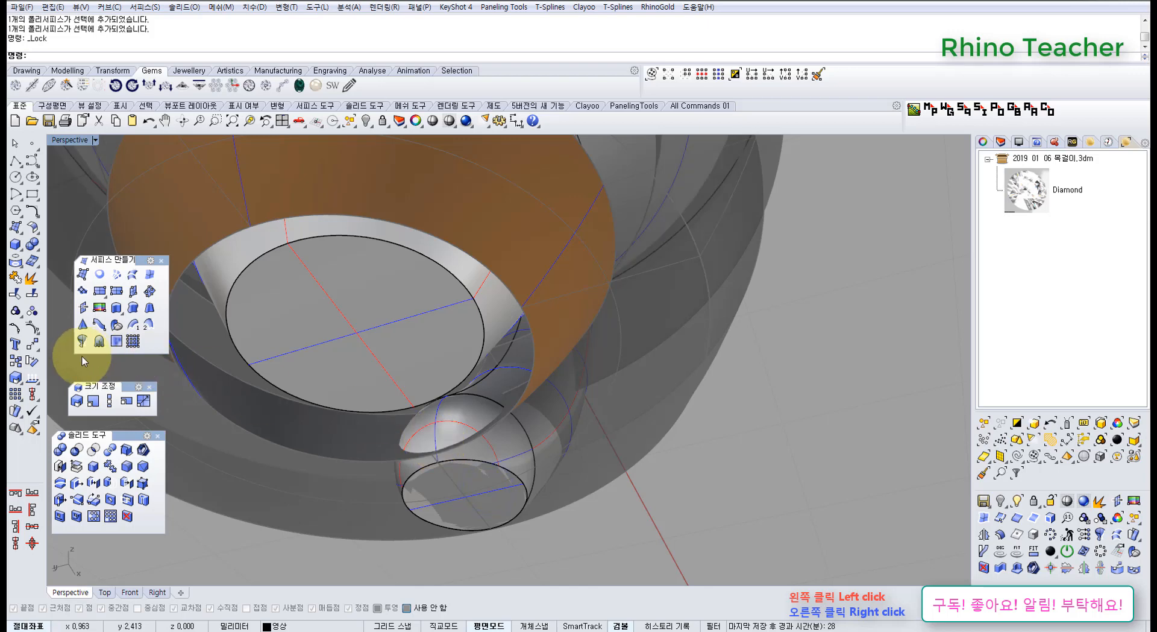
Untrim the extracted inner surface along its lower edge and flip the surface's direction.
right_click_drag(354, 403, 341, 431)
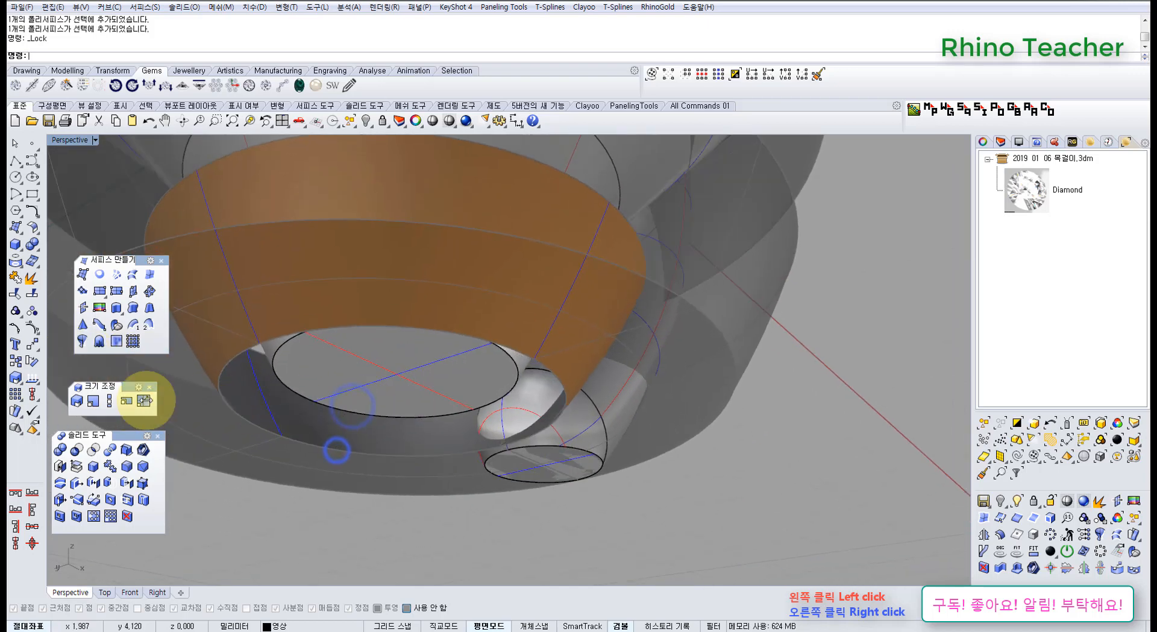
right_click(19, 294)
left_click(429, 455)
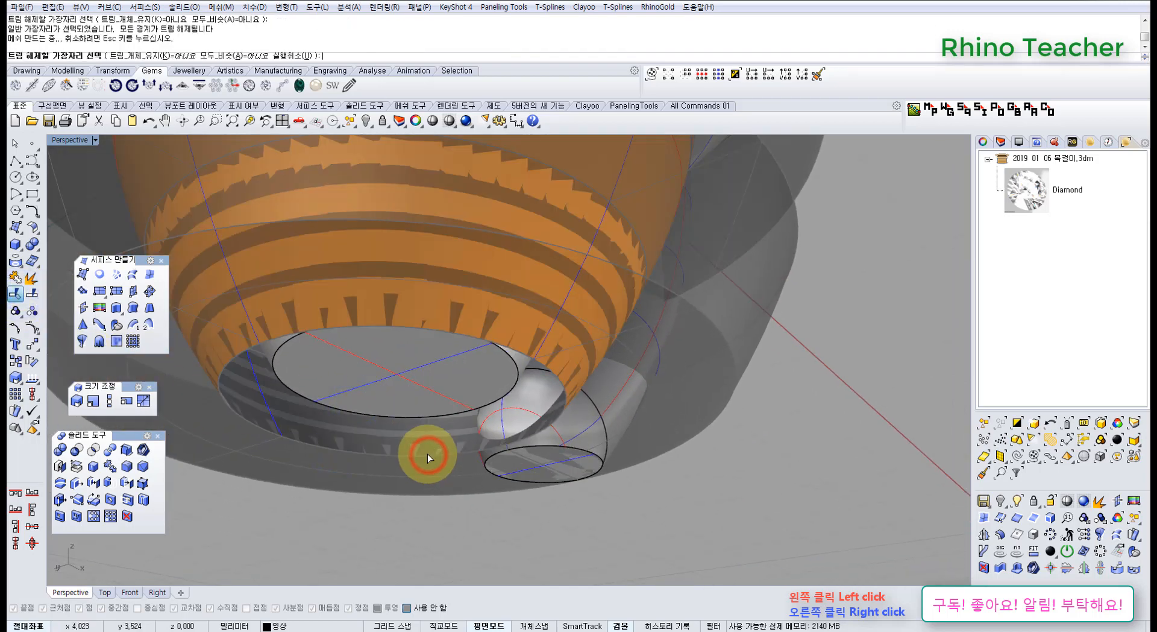
scroll(429, 453, "down", 7)
right_click_drag(447, 425, 414, 451)
right_click_drag(429, 393, 424, 411)
right_click(424, 411)
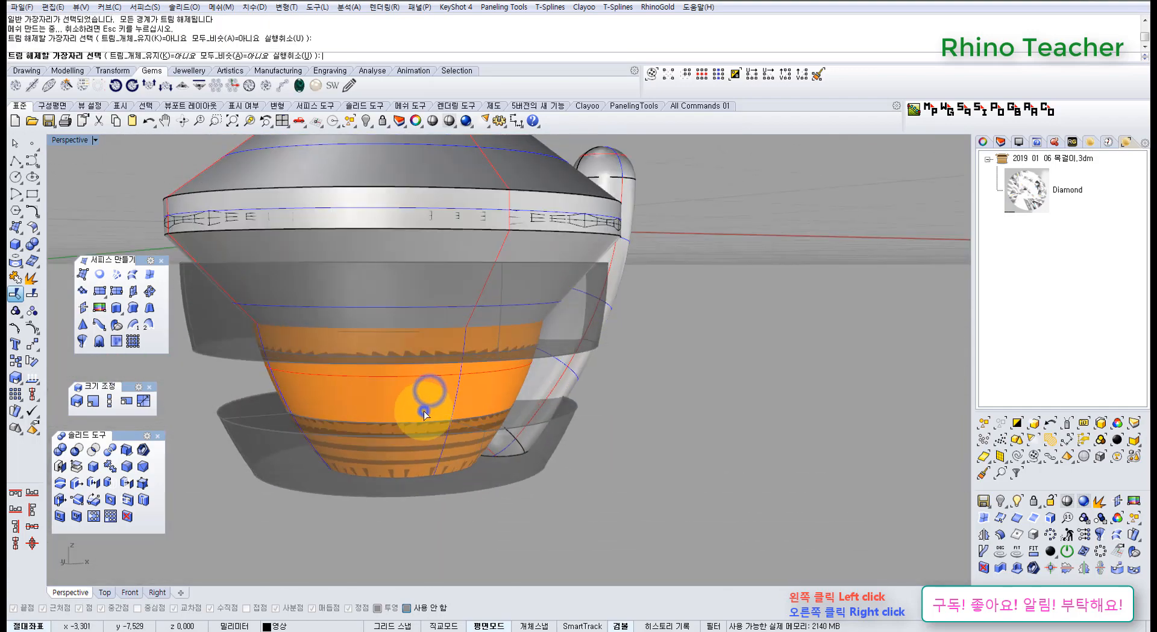
left_click(416, 403)
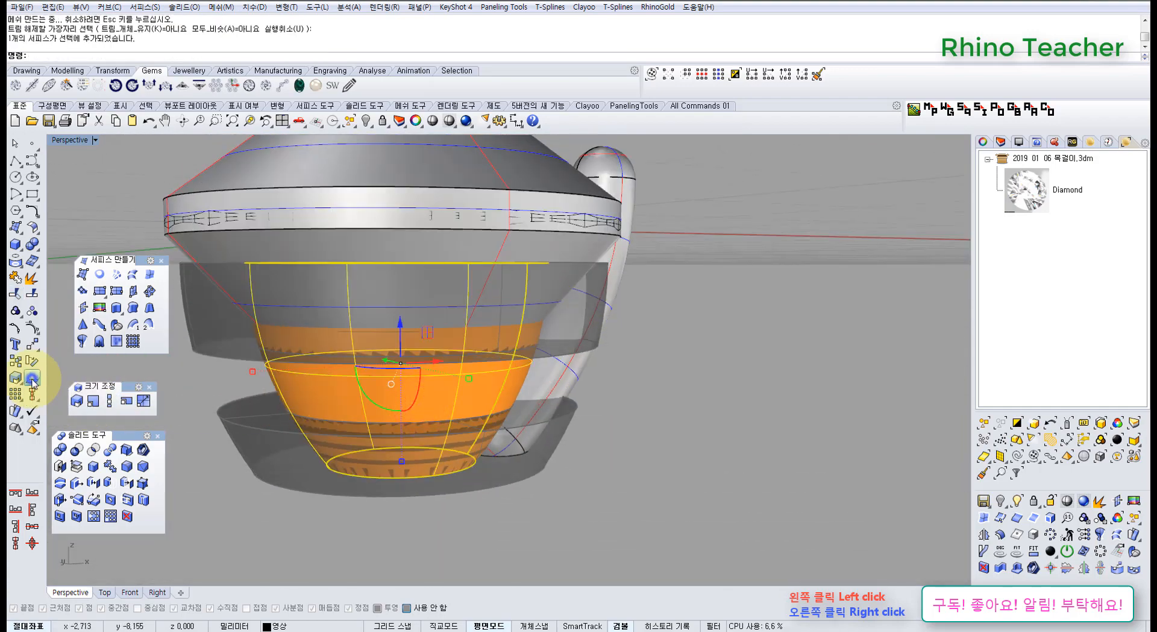
right_click(33, 379)
Subtract the untrimmed inner surface from the prong with a Boolean Difference.
right_click_drag(478, 393, 501, 398)
scroll(502, 396, "up", 5)
left_click(590, 378)
right_click_drag(589, 379, 540, 381)
scroll(540, 381, "down", 2)
mouse_move(557, 382)
right_mouse_down()
mouse_move(573, 383)
mouse_move(531, 386)
right_mouse_up()
left_click(32, 243)
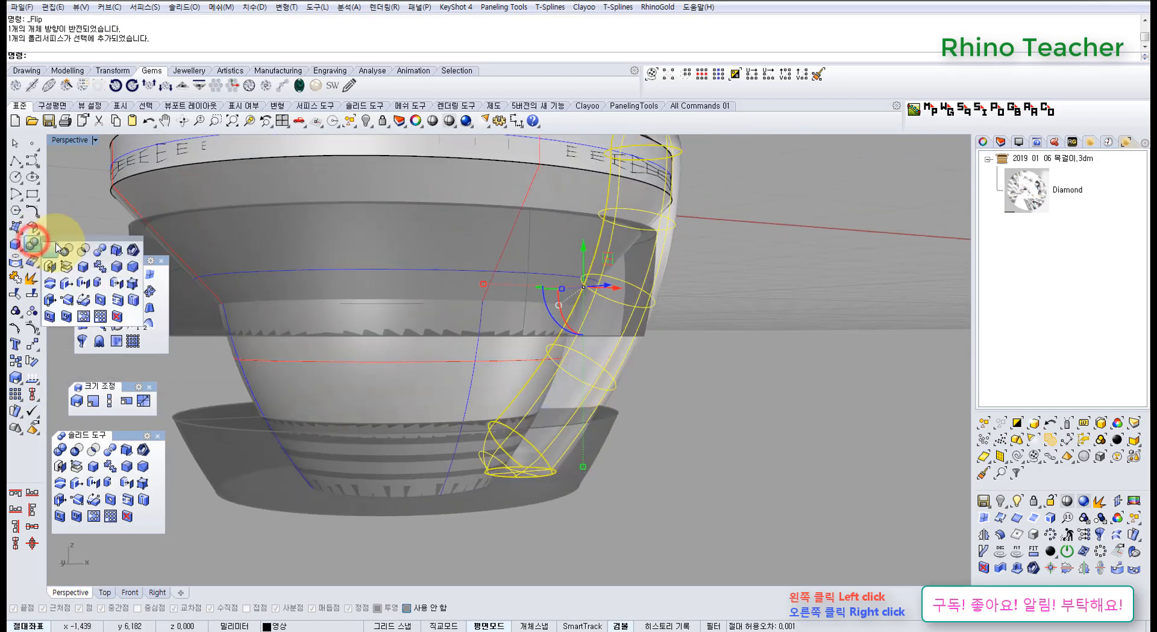
left_click(67, 249)
left_click(435, 385)
right_click(435, 384)
Delete the untrimmed inner surface used to cut the prong.
left_click(435, 384)
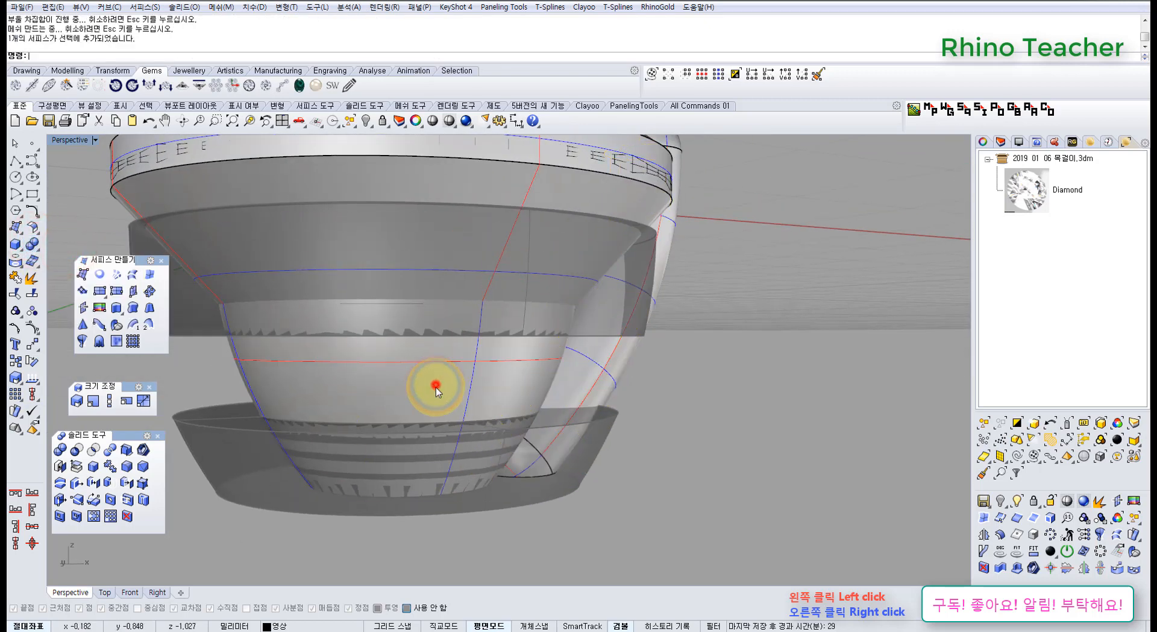
scroll(436, 386, "down", 4)
right_click_drag(462, 405, 428, 433)
key("Delete")
Inspect the prong's cut inner face against the rings in the Perspective, Front and Top views.
right_click_drag(468, 469, 476, 429)
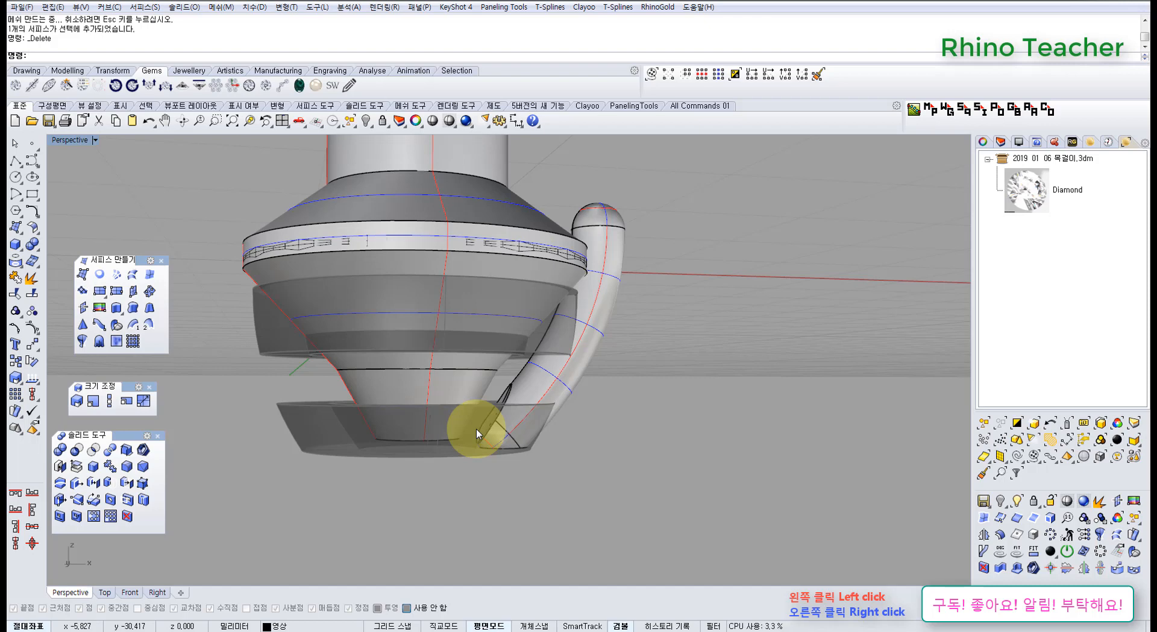
right_click_drag(528, 366, 478, 449)
scroll(482, 449, "up", 5)
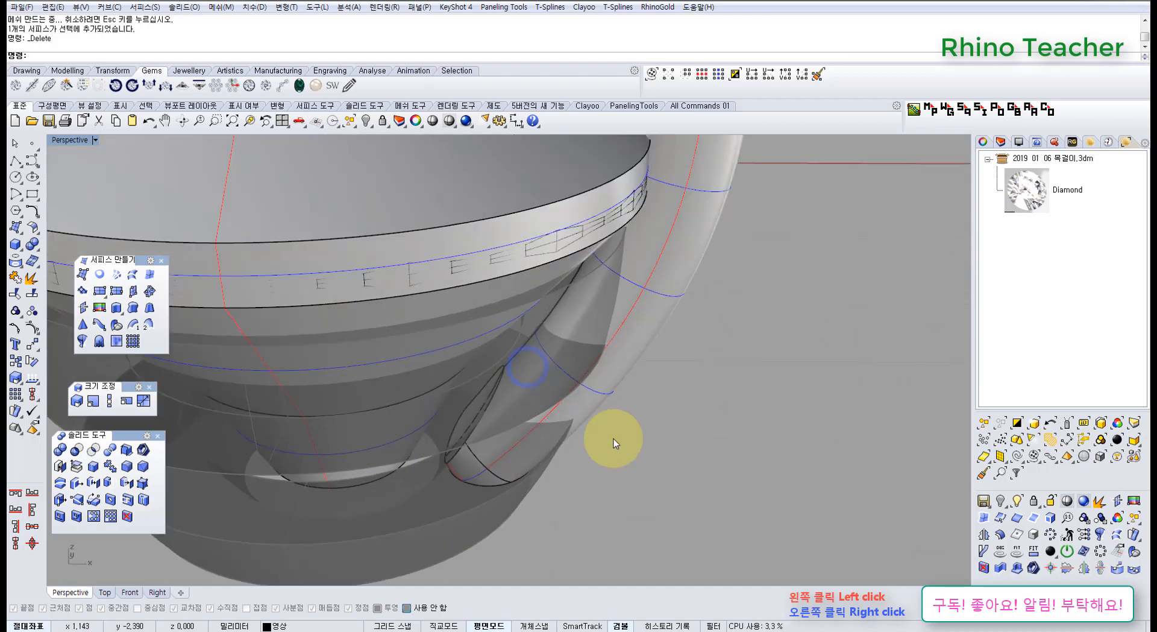
right_click_drag(607, 434, 508, 387)
scroll(543, 381, "down", 4)
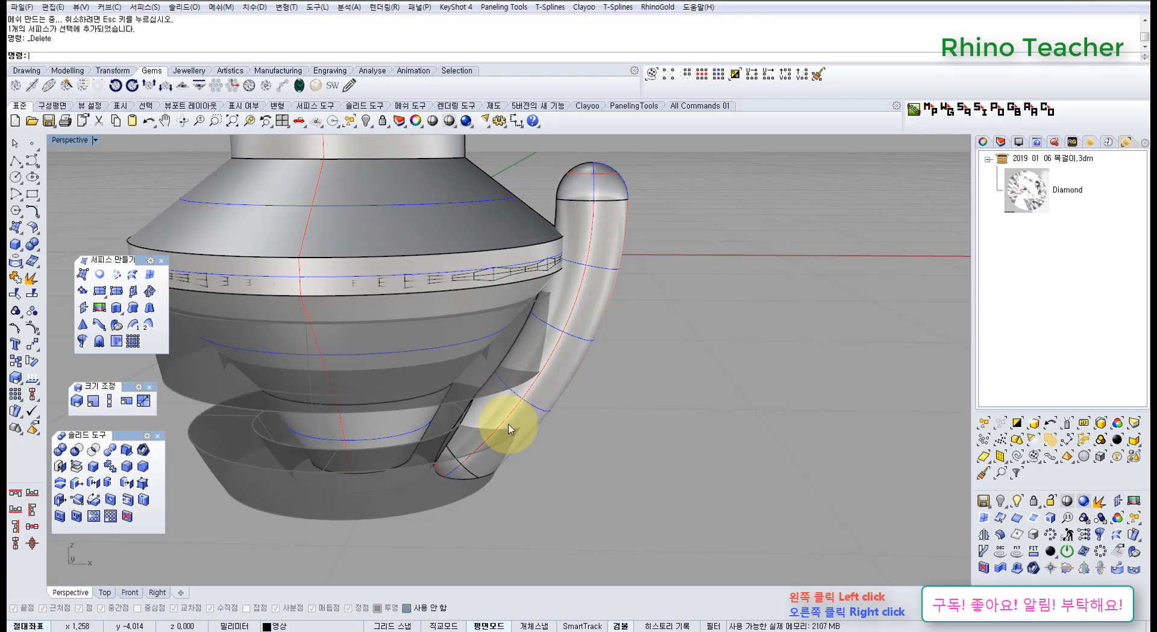
right_click_drag(508, 420, 543, 376)
key("ctrl+F2")
scroll(552, 399, "down", 5)
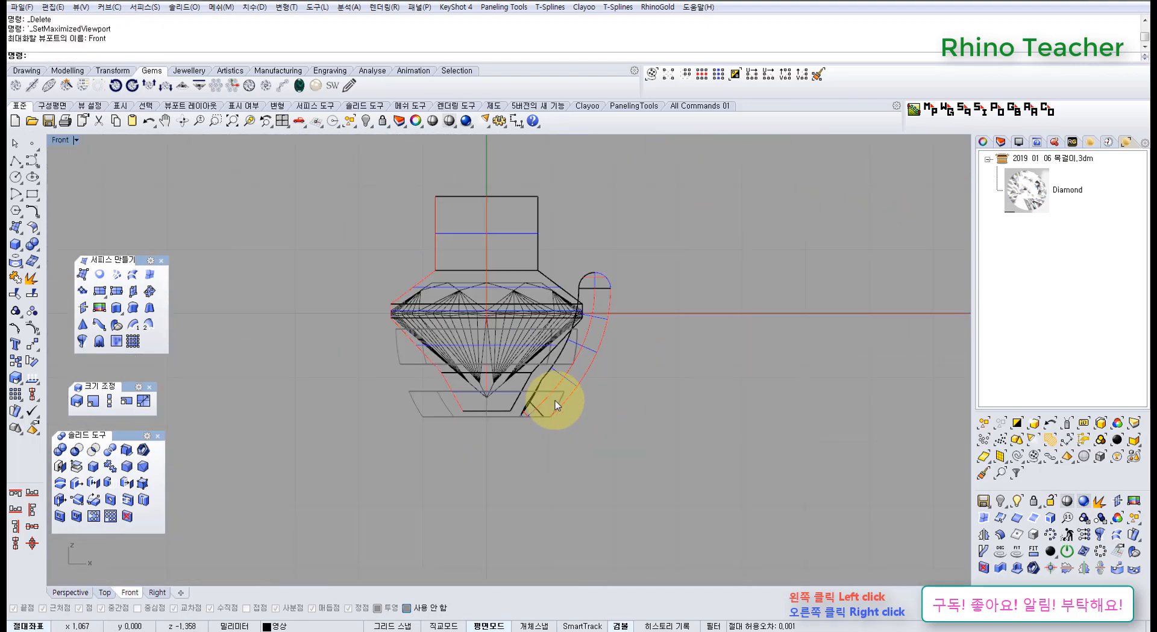
scroll(537, 377, "up", 3)
key("ctrl+F1")
scroll(537, 379, "down", 10)
right_click_drag(402, 384, 569, 384)
right_click_drag(556, 319, 420, 344)
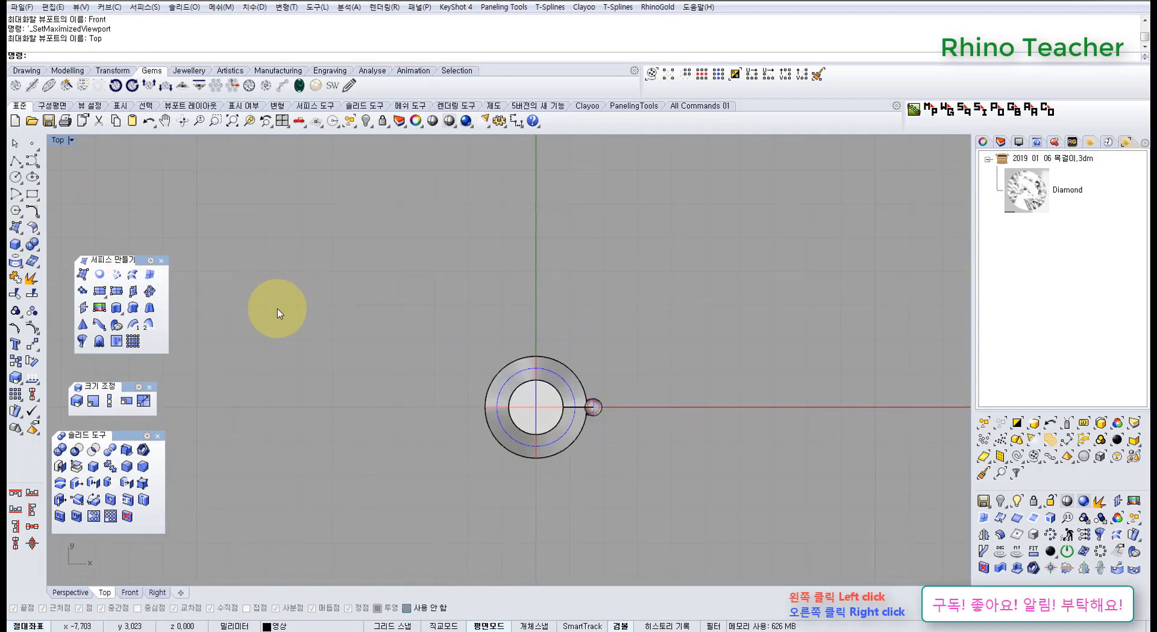
Draw a 5 mm diameter circle centred on the origin in the Top view and select it.
right_click_drag(377, 346, 431, 389)
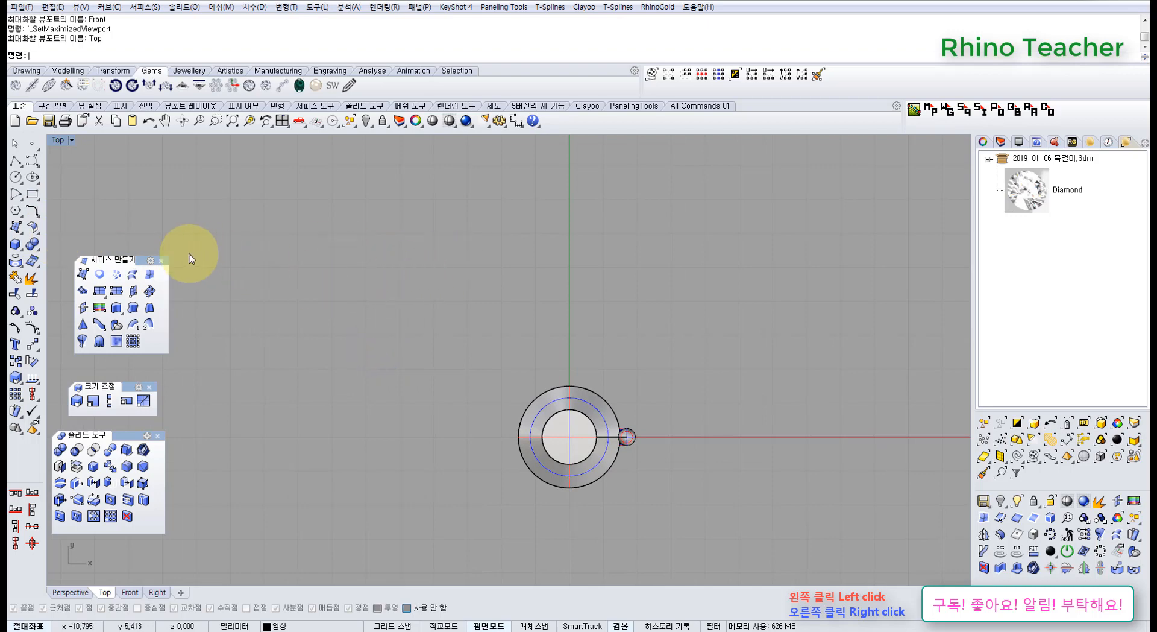
right_click_drag(479, 350, 429, 291)
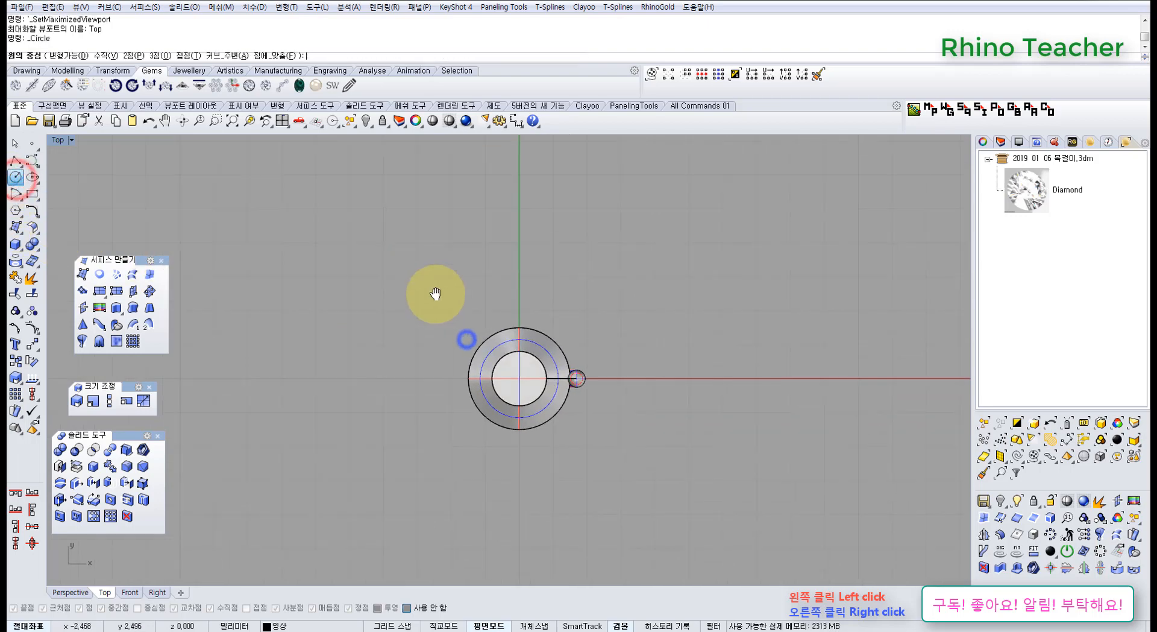
type("0")
key("Return")
type("5")
key("Return")
left_click(484, 299)
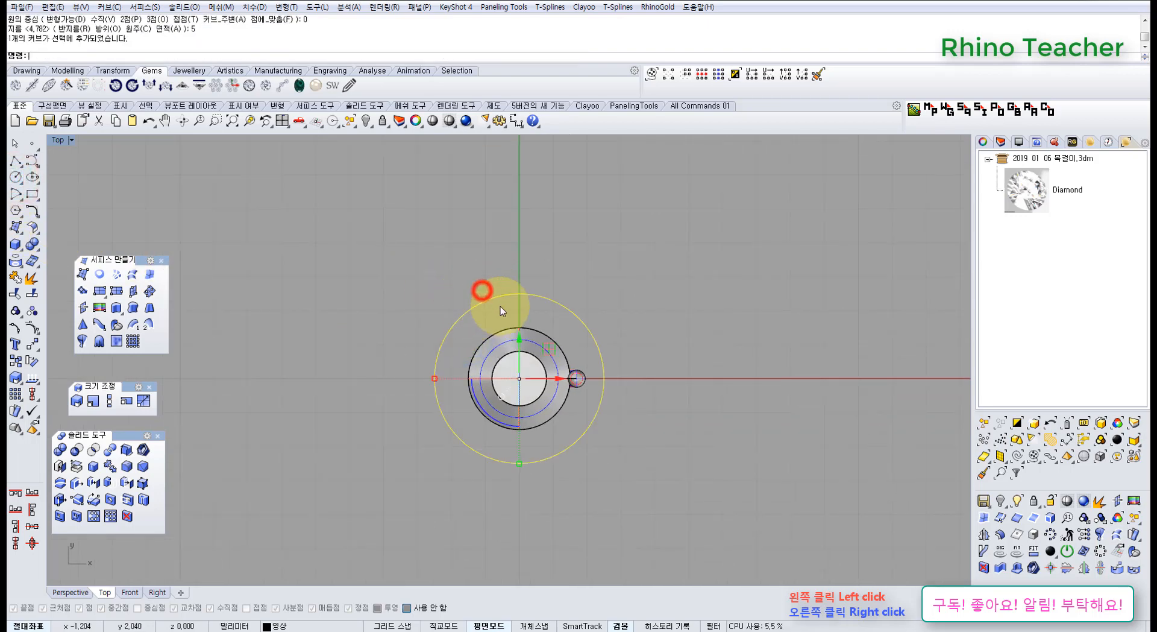
Compare the 5 mm circle with the prong's outer position, then delete the circle.
scroll(455, 383, "up", 5)
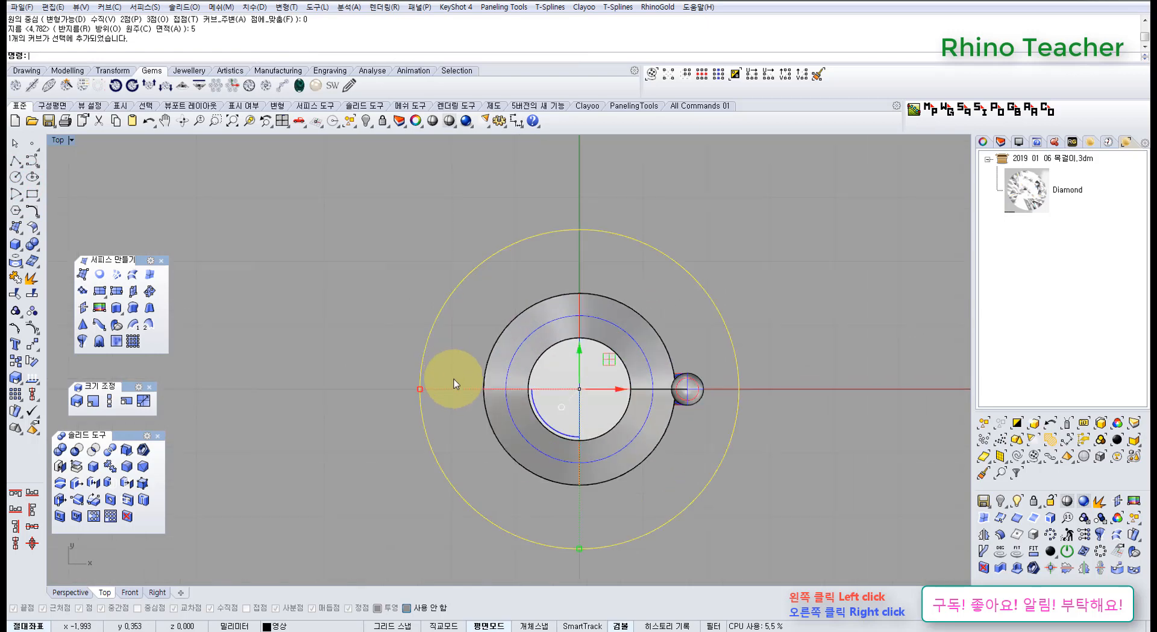
right_click_drag(566, 312, 422, 315)
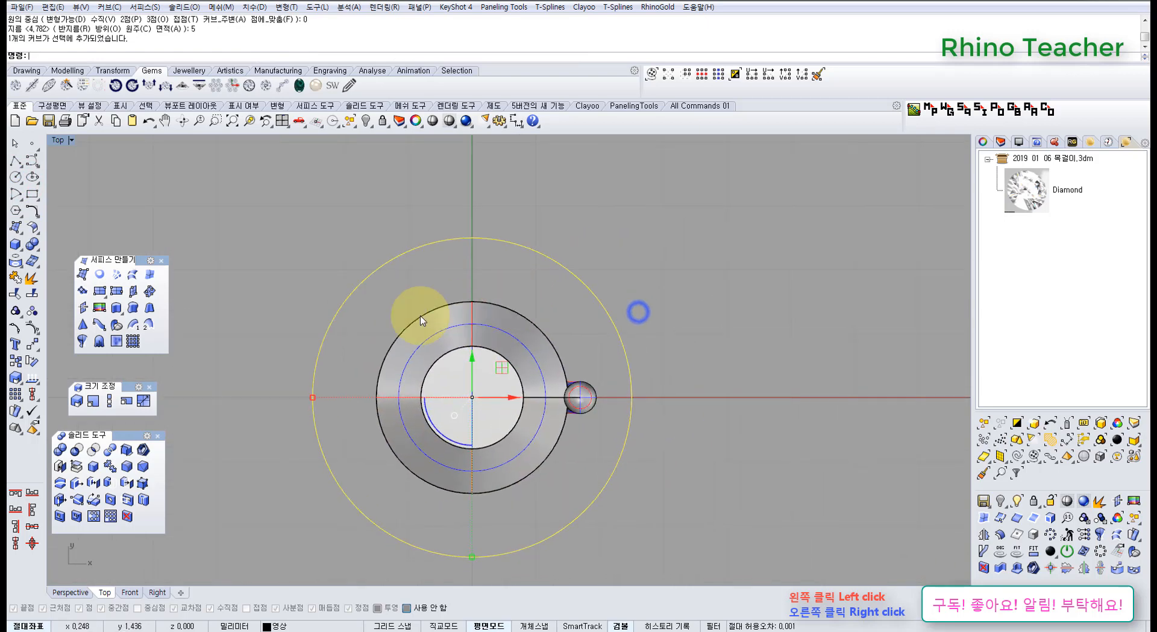
right_click_drag(595, 310, 496, 305)
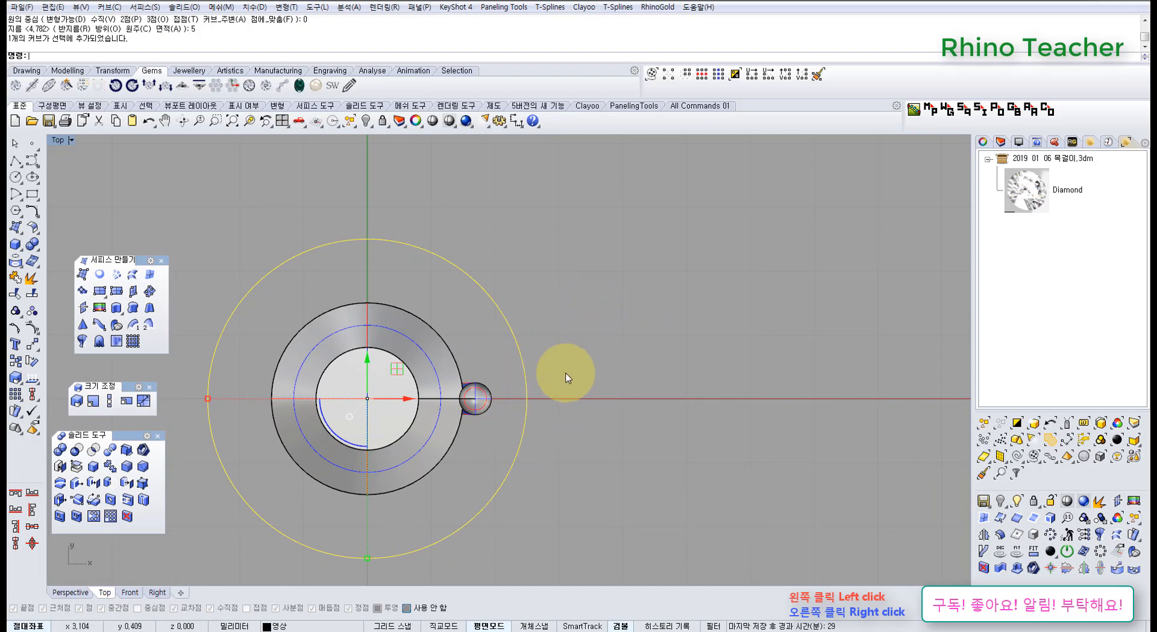
left_click_drag(563, 305, 518, 375)
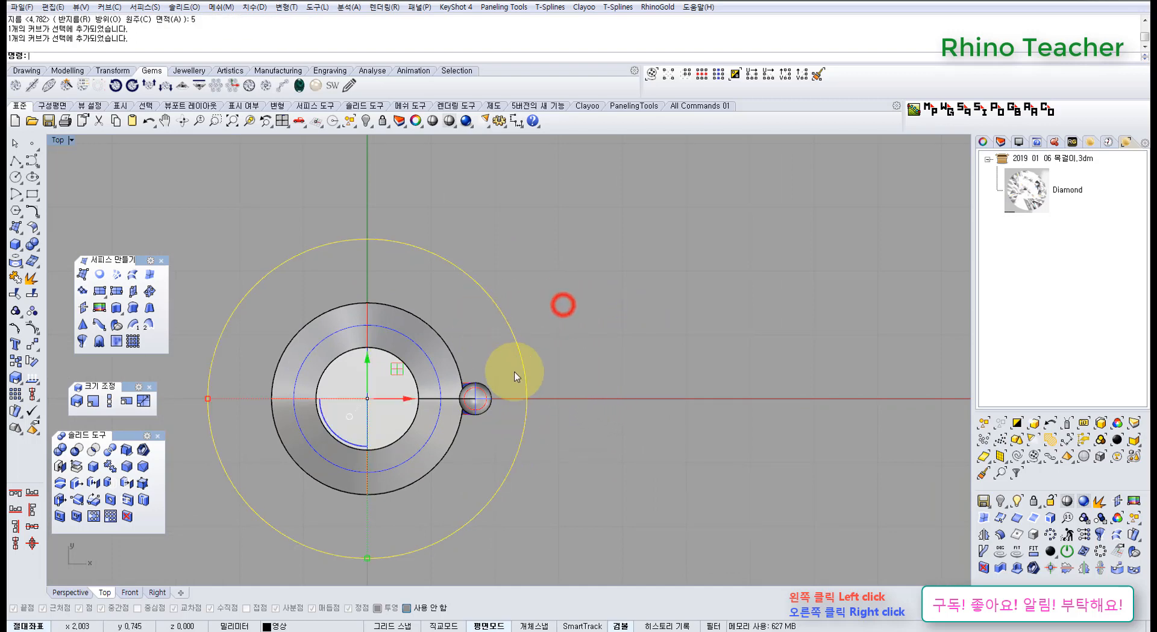
right_click_drag(539, 373, 597, 359)
key("Delete")
Return to the Perspective view and unlock only the upper ring.
key("ctrl+F4")
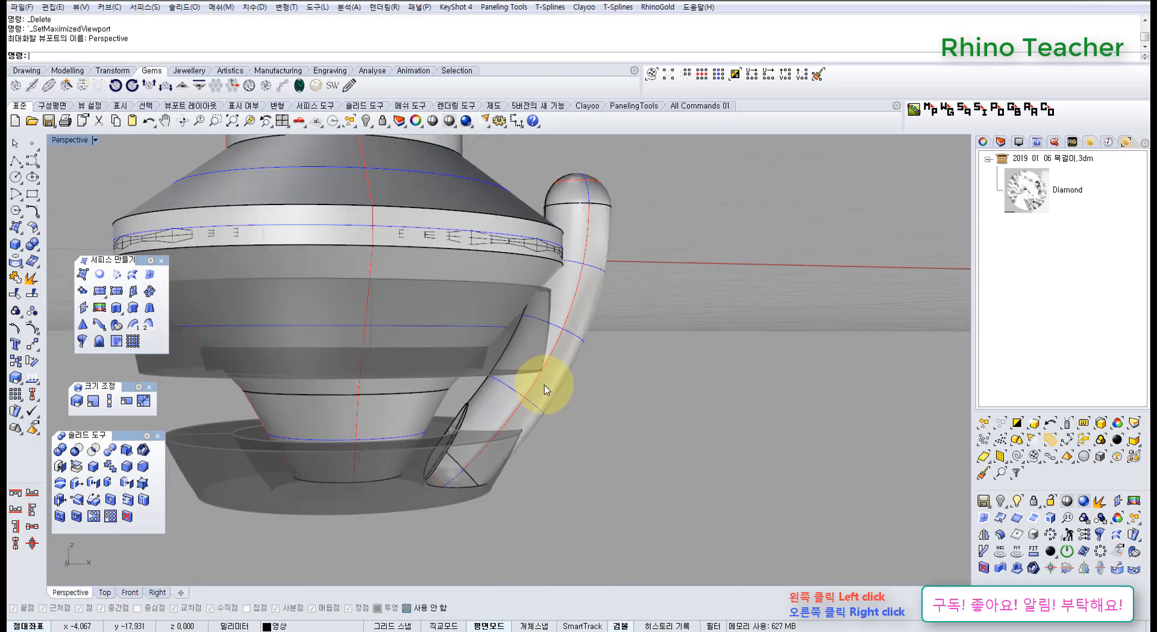
right_click_drag(544, 384, 515, 328)
middle_click(517, 321)
left_click(511, 306)
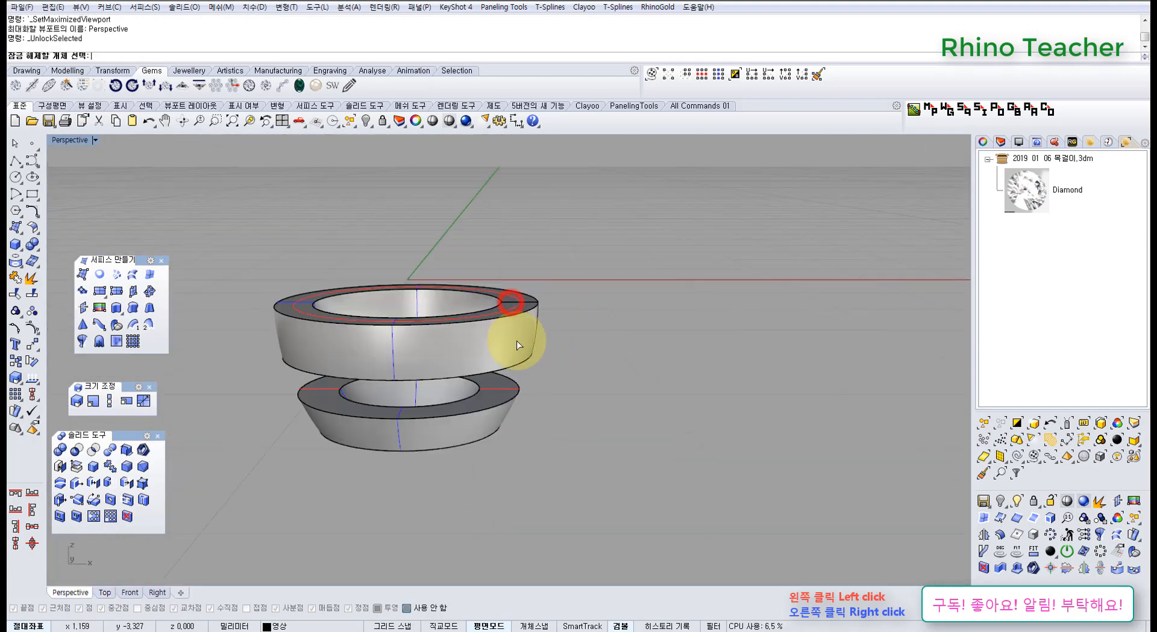
scroll(517, 336, "up", 5)
Subtract the seat cutter from the prong and the upper ring with a Boolean Difference, keeping the cutter.
left_click(580, 314)
left_click(468, 370)
scroll(465, 362, "down", 4)
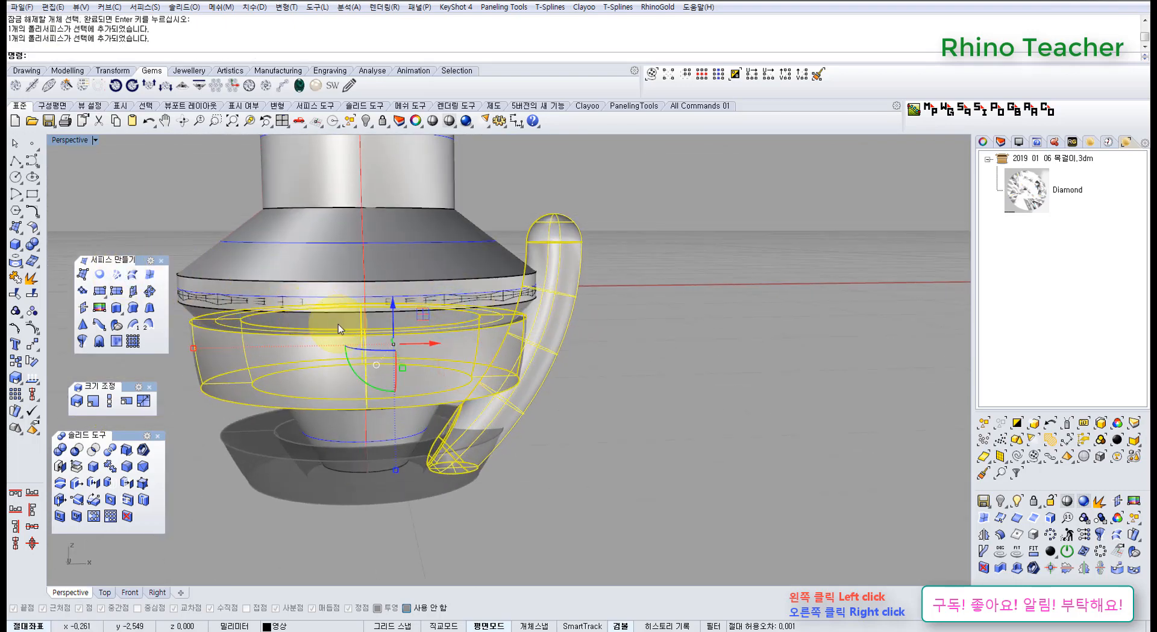
right_click_drag(346, 328, 413, 348, "shift")
right_click_drag(457, 338, 410, 329)
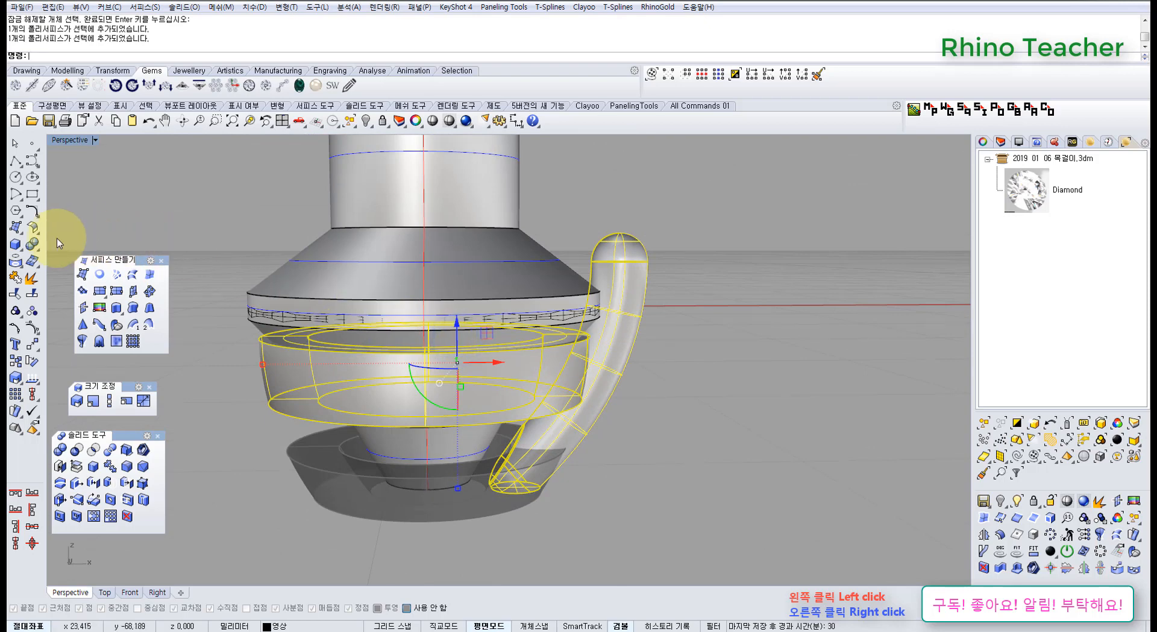
left_click(33, 243)
left_click(67, 247)
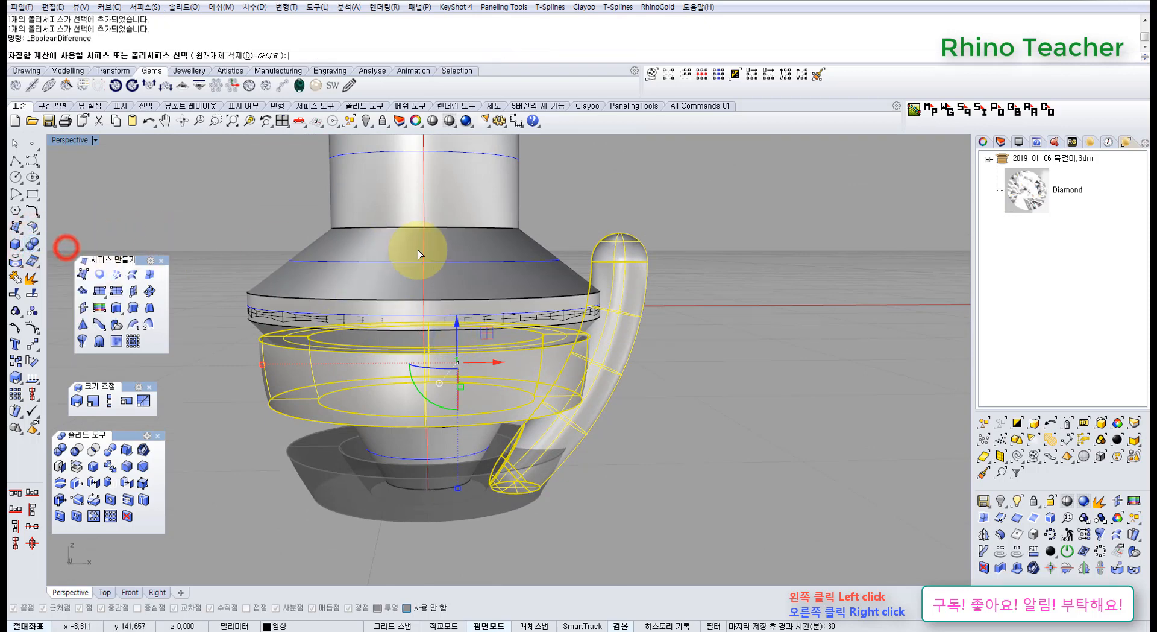
left_click(417, 250)
right_click(417, 251)
Select the seat cutter over the diamond and hide it.
left_click(446, 247)
right_click_drag(510, 252, 492, 268)
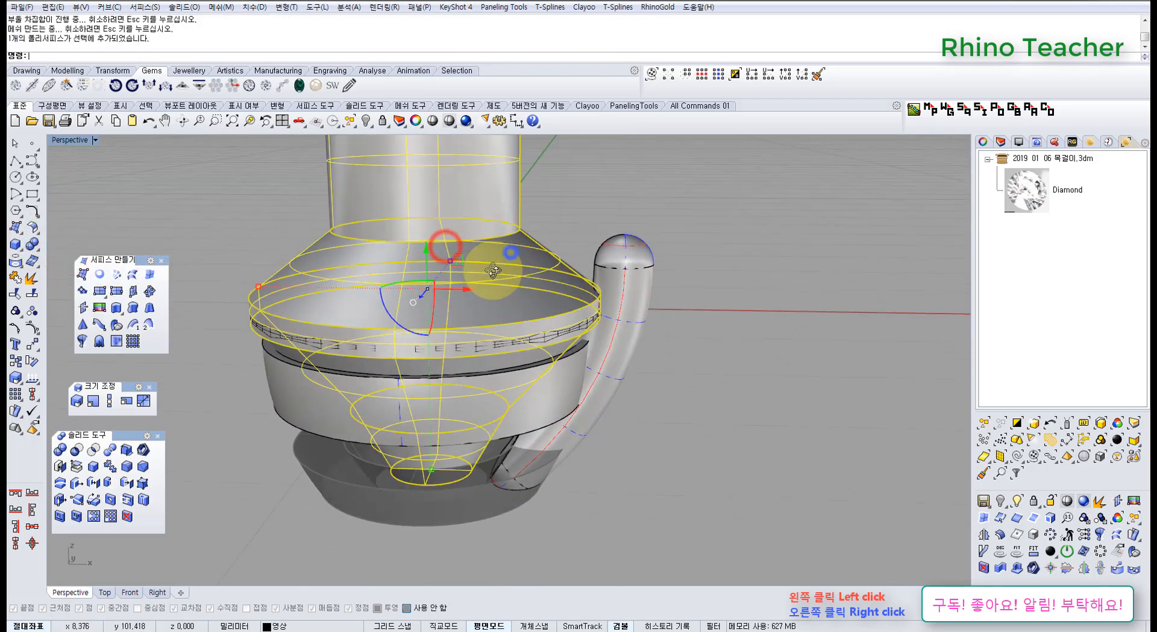
key("ctrl+h")
scroll(573, 357, "up", 2)
right_click_drag(546, 325, 574, 389)
Polar-array the notched prong in the Top view about the origin, with 4 items over 360 degrees.
left_click(627, 331)
key("ctrl+F1")
right_click_drag(412, 387, 491, 383)
scroll(492, 382, "up", 2)
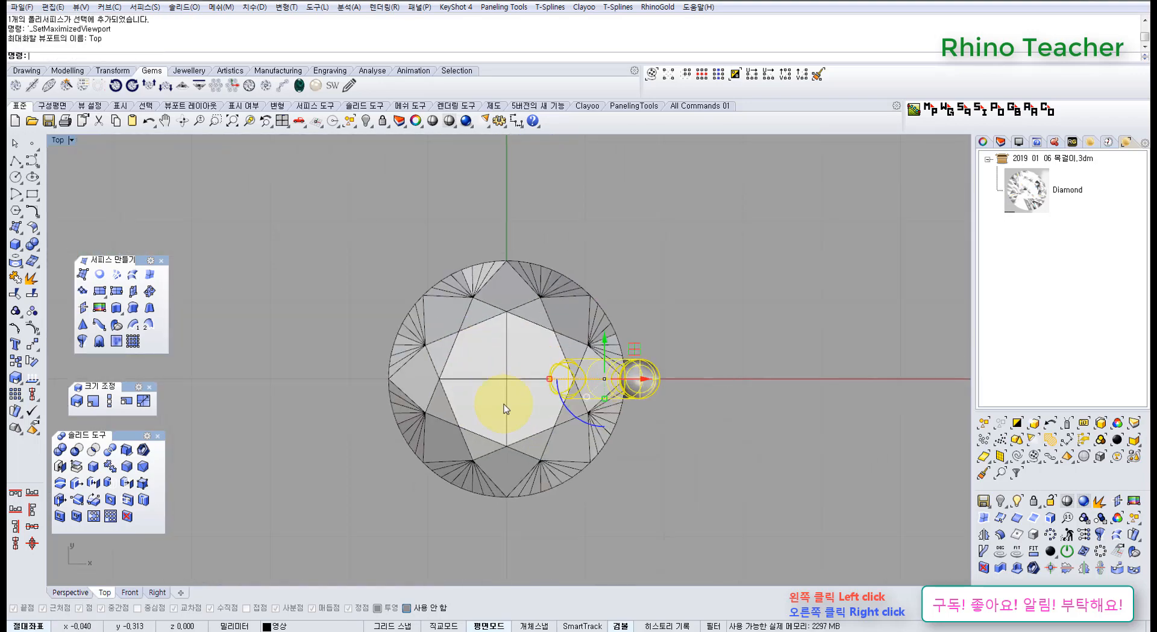
left_click(33, 329)
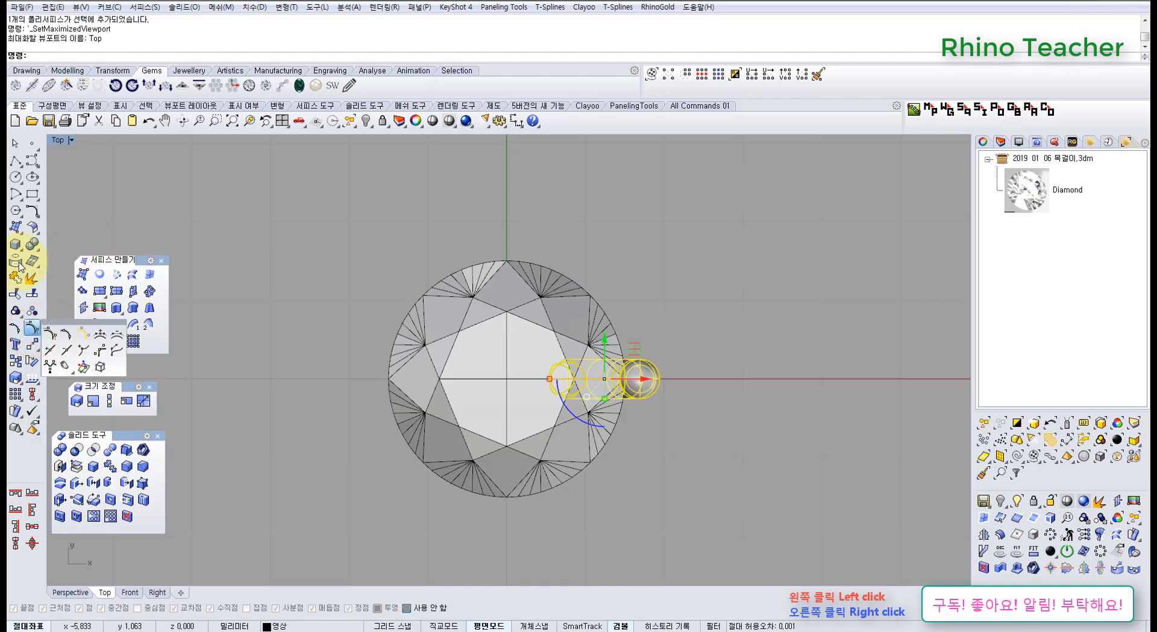
right_click_drag(329, 303, 355, 300)
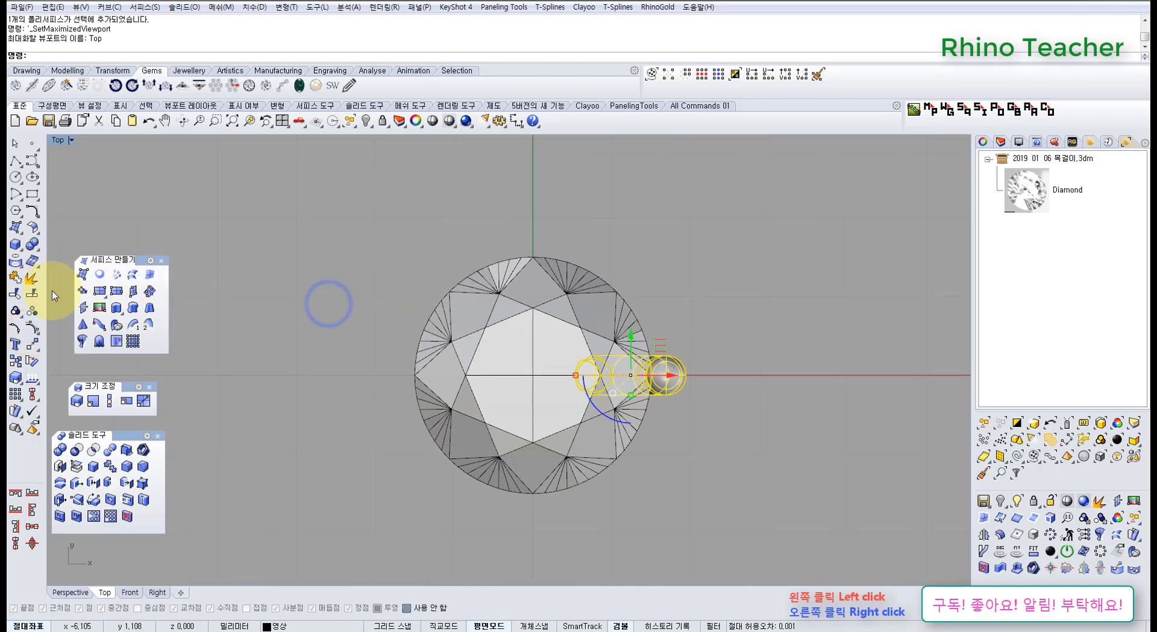
left_click(36, 344)
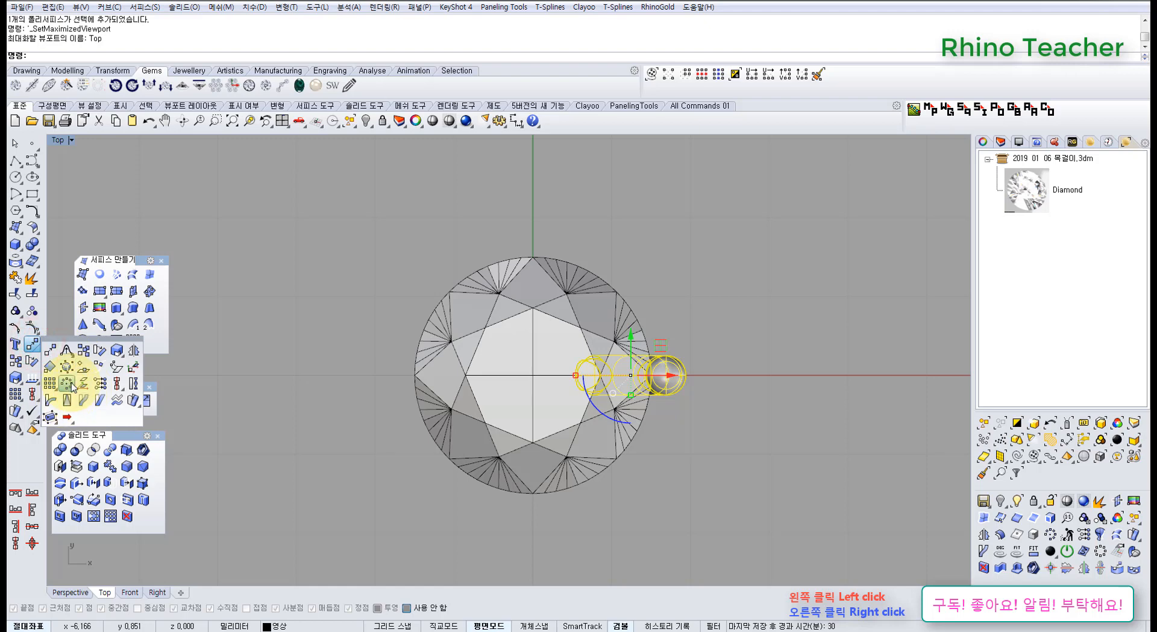
left_click(69, 384)
type("0")
key("Return")
type("4")
key("Return")
key("Return")
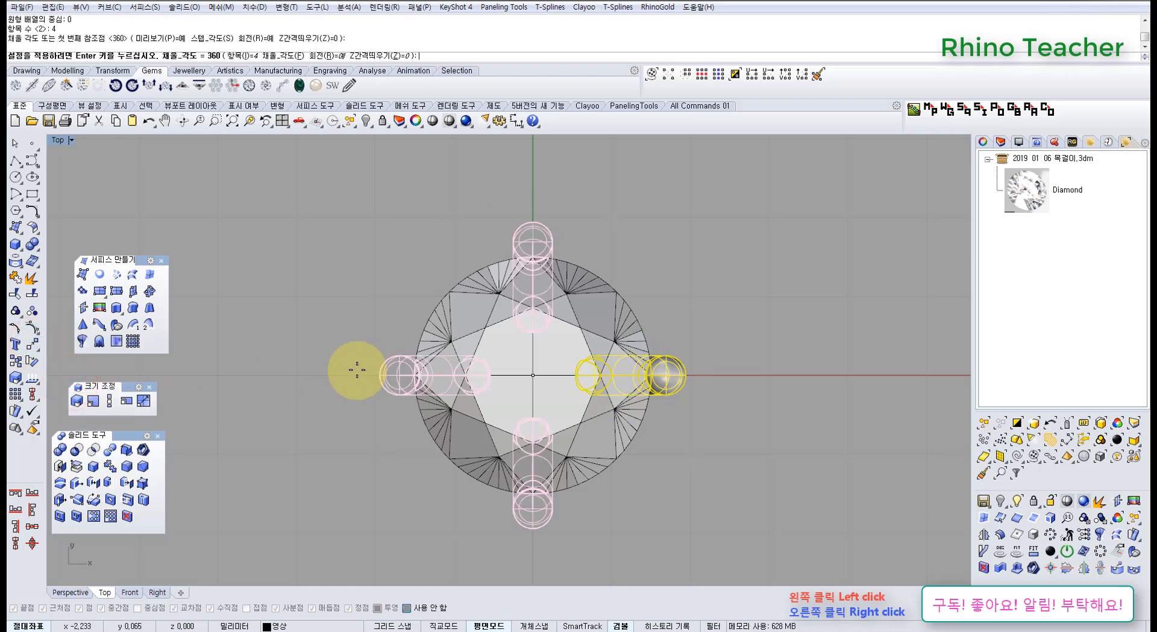
key("Return")
Return to the Perspective view and unlock the lower ring.
key("ctrl+F4")
right_click_drag(529, 407, 513, 384)
middle_click(561, 408)
left_click(545, 378)
left_click(522, 434)
key("Return")
Select the prongs and both rings without the diamond mesh and group them.
scroll(524, 434, "down", 6)
left_click_drag(331, 280, 685, 508)
right_click_drag(542, 306, 510, 364)
left_click(583, 315, "ctrl")
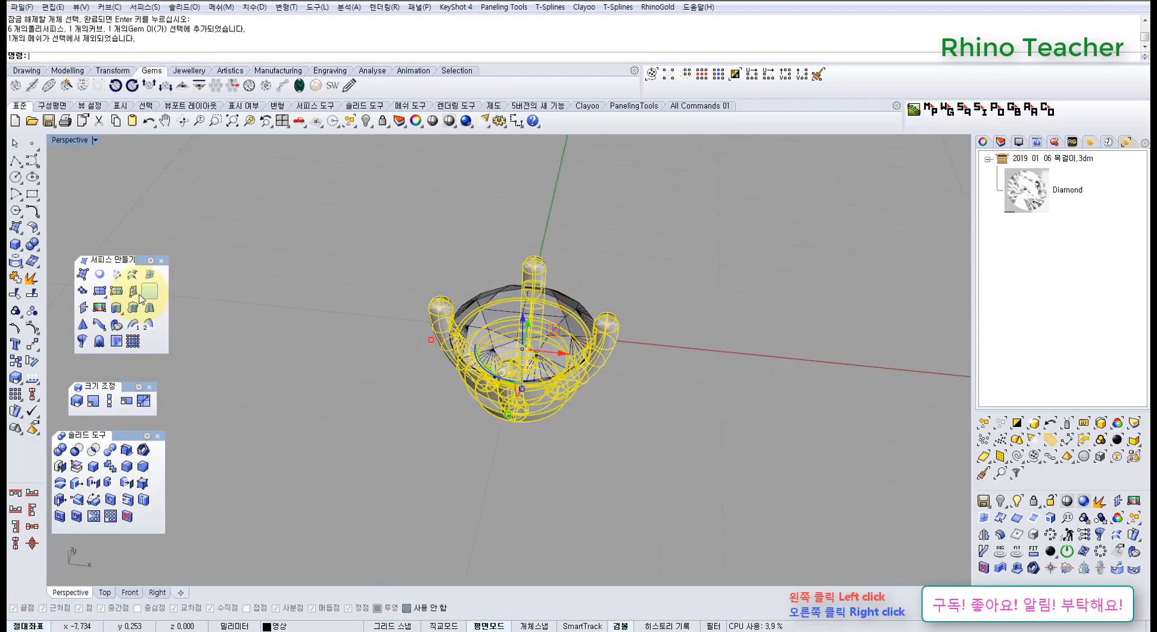
left_click(16, 310)
Select the grouped setting in the Top view and rotate it 45 degrees about its centre.
key("ctrl+F1")
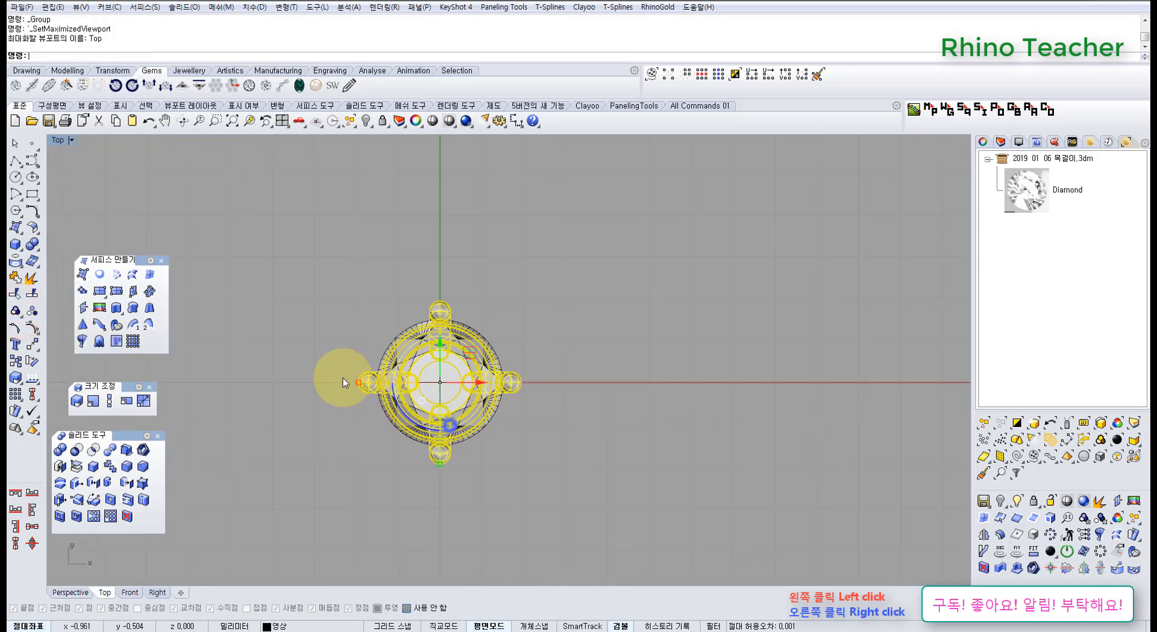
scroll(446, 422, "up", 4)
scroll(383, 416, "down", 8)
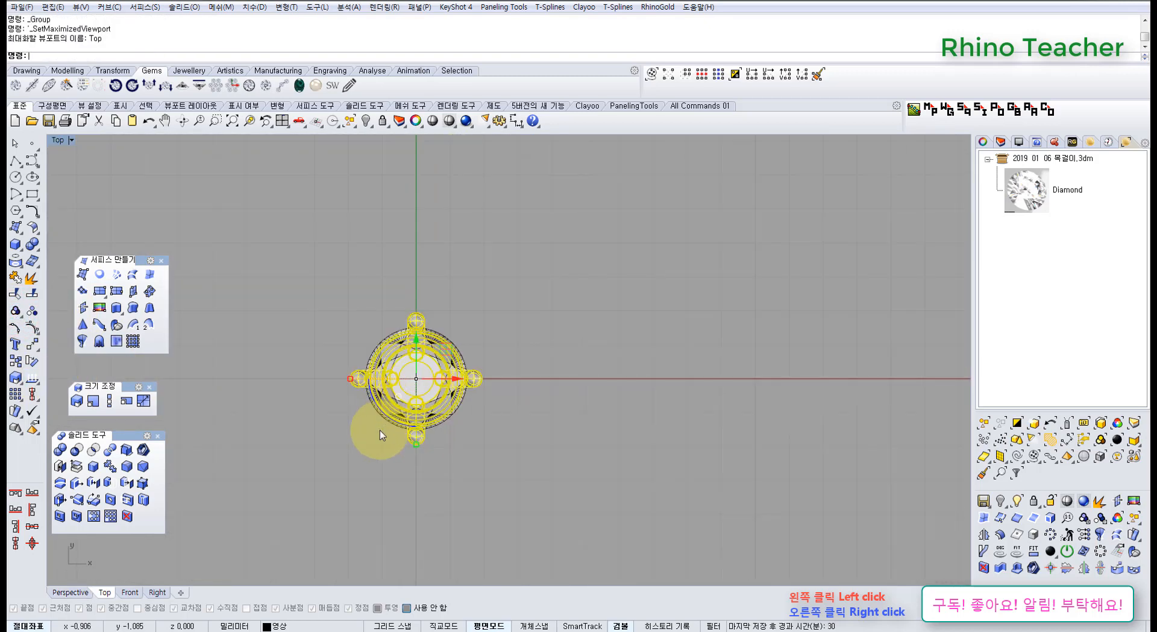
left_click(412, 503)
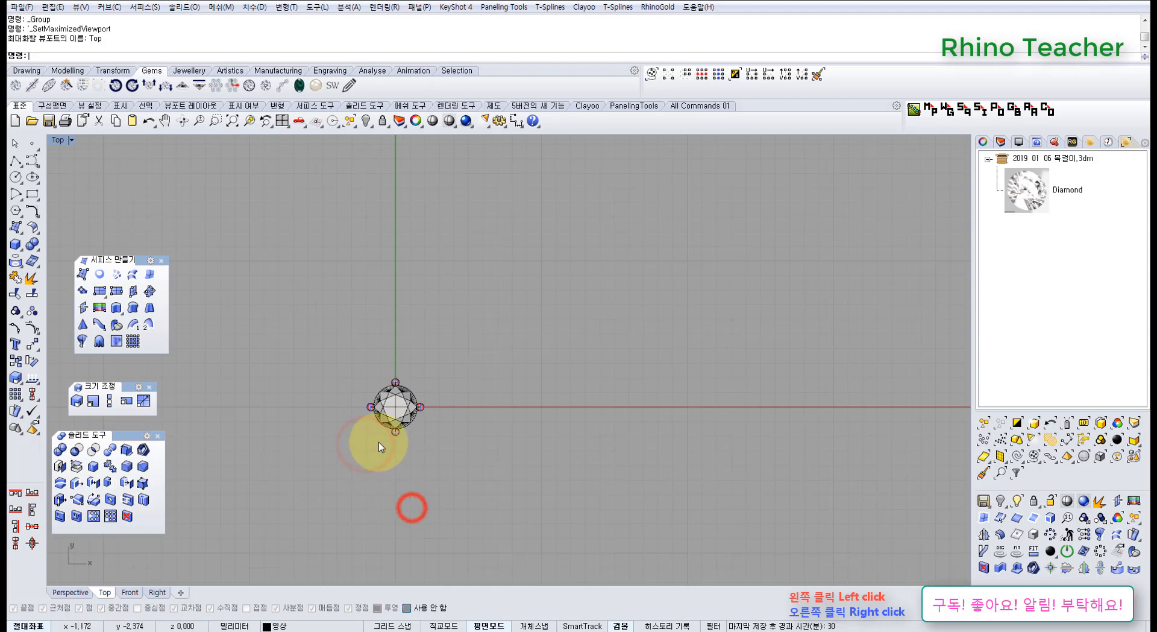
left_click(387, 410)
left_click(476, 452)
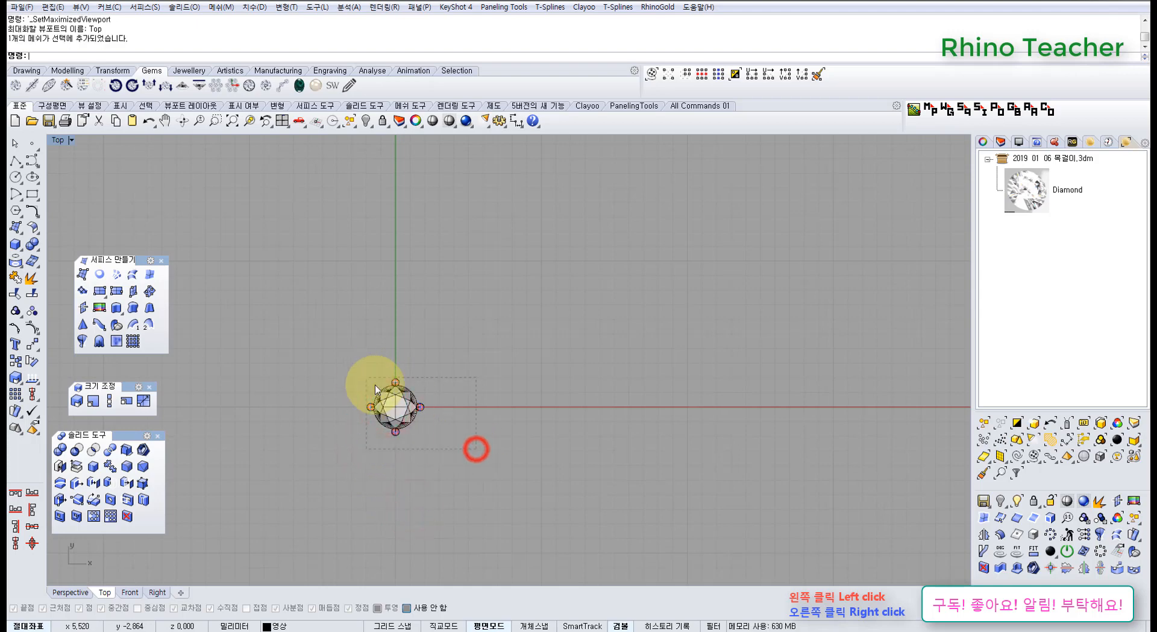
left_click(424, 407)
left_click(356, 435)
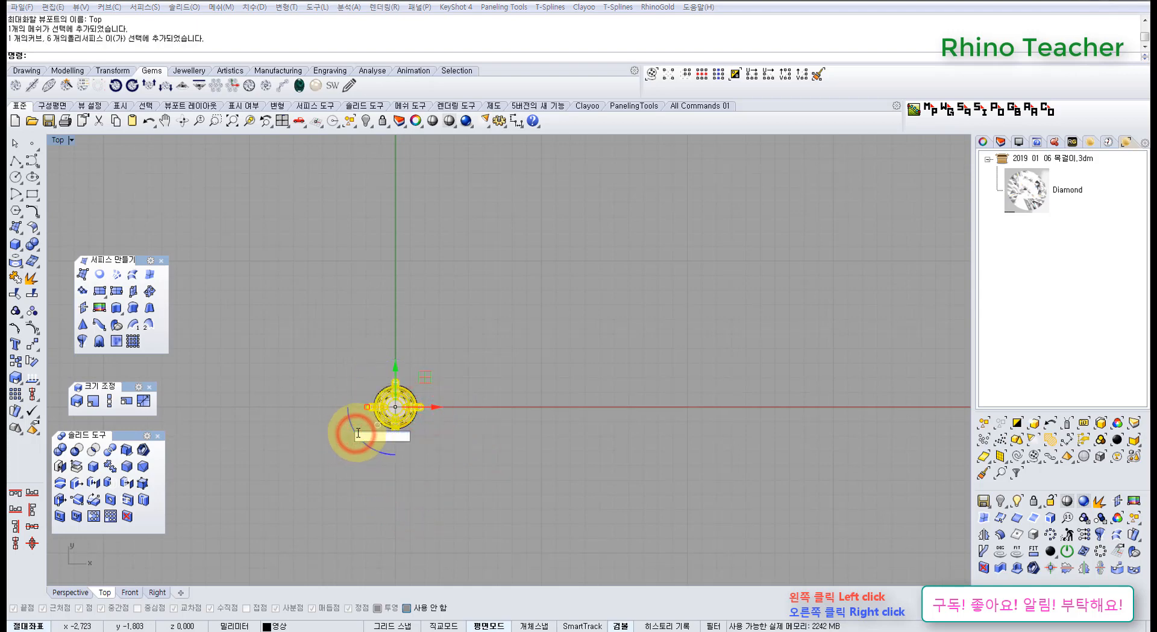
type("45")
key("Return")
key("Escape")
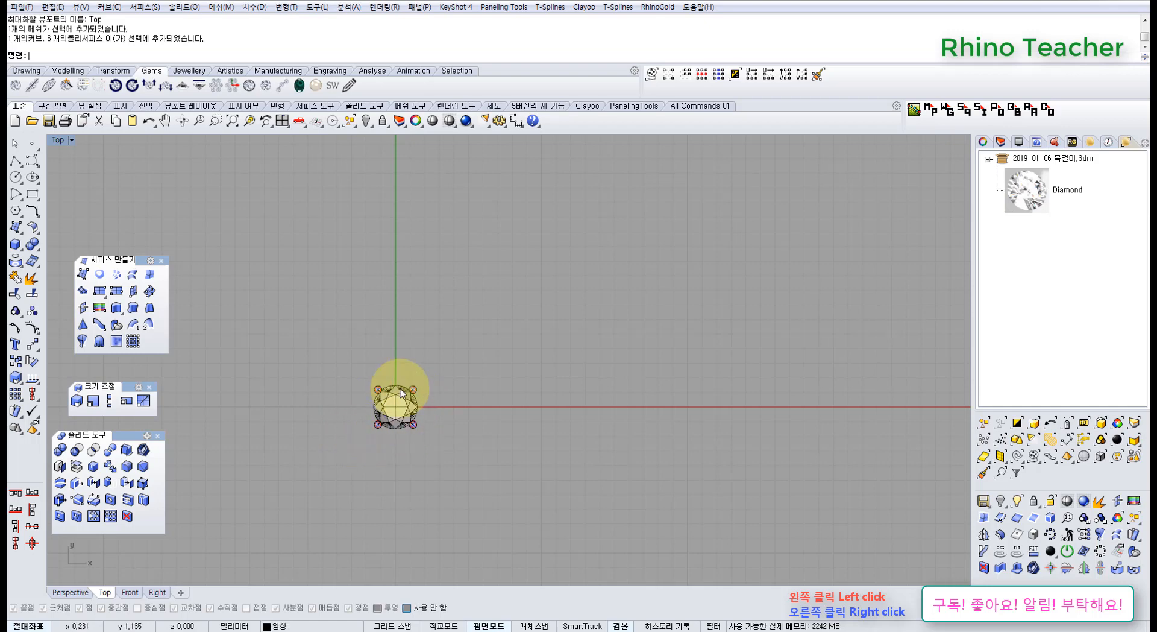
Inspect the prong orientation, undo the 45-degree rotation to compare both positions, and restore the rotation.
scroll(401, 387, "up", 12)
key("ctrl+F4")
right_click_drag(496, 378, 484, 439)
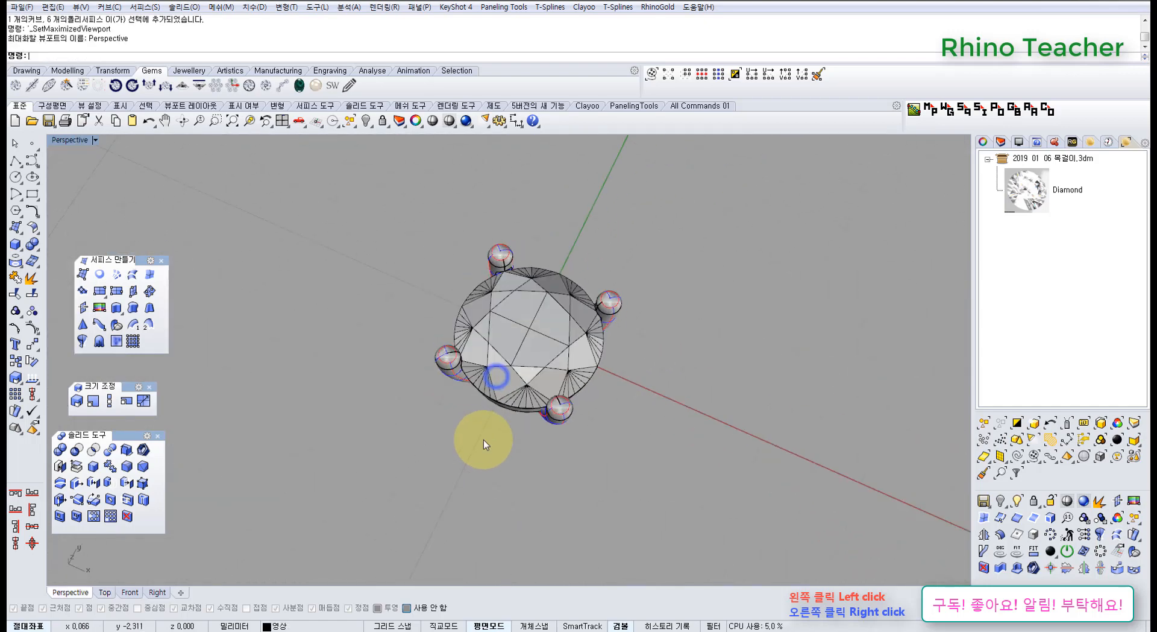
key("ctrl+z")
right_click_drag(532, 344, 480, 352)
key("ctrl+F1")
scroll(473, 376, "down", 8)
left_click(468, 327)
right_click_drag(423, 401, 460, 359)
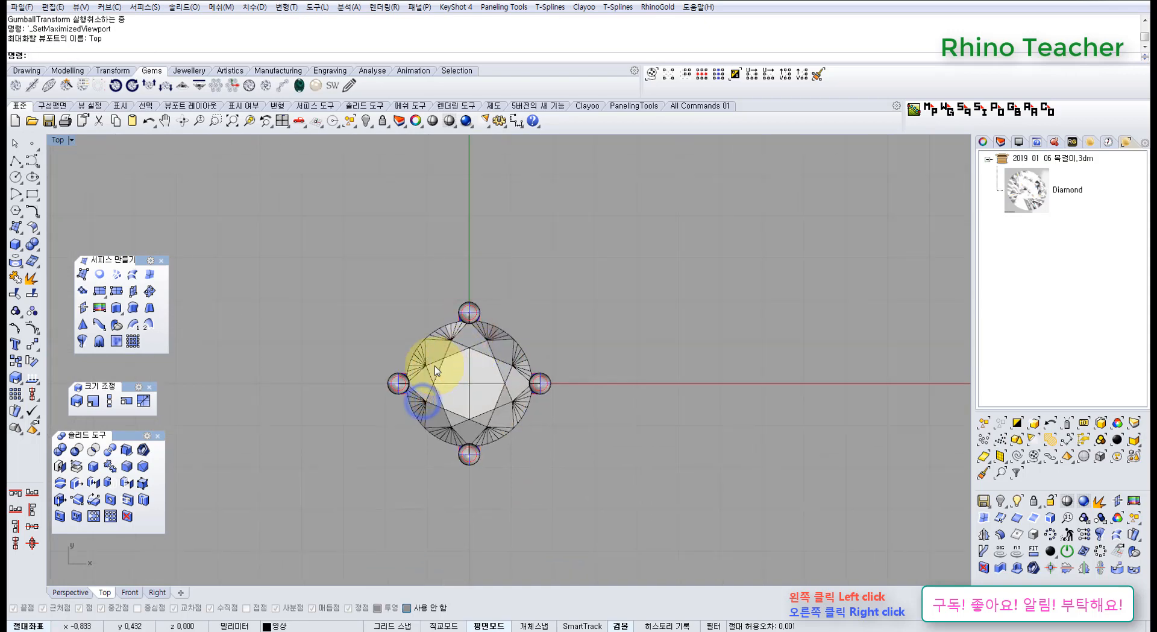
key("ctrl+y")
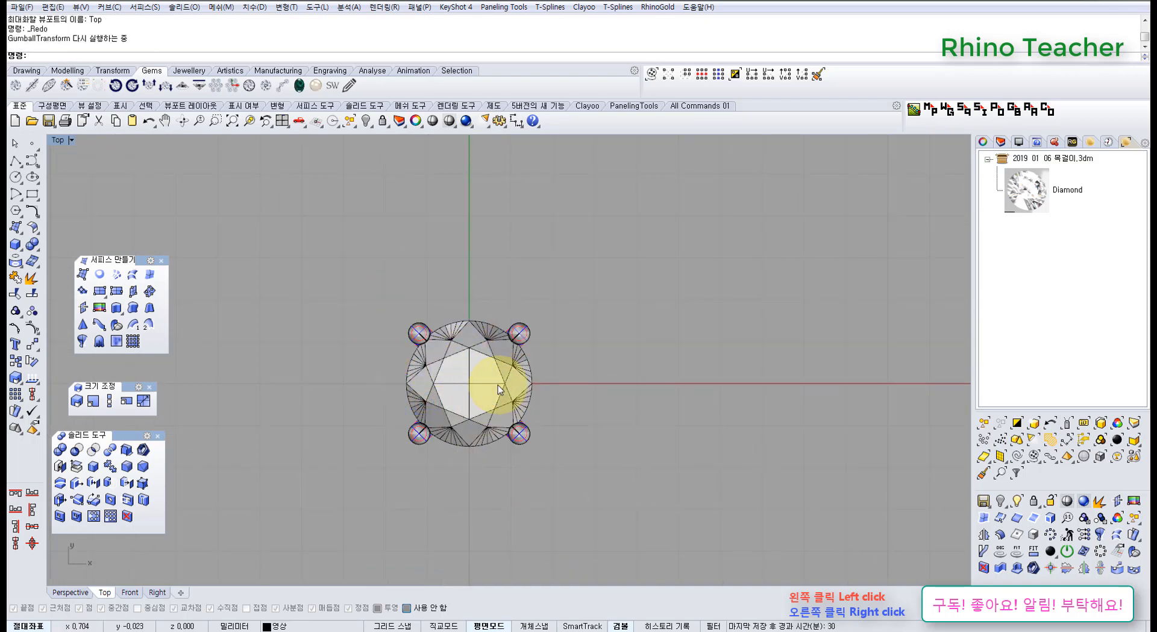
key("ctrl+F4")
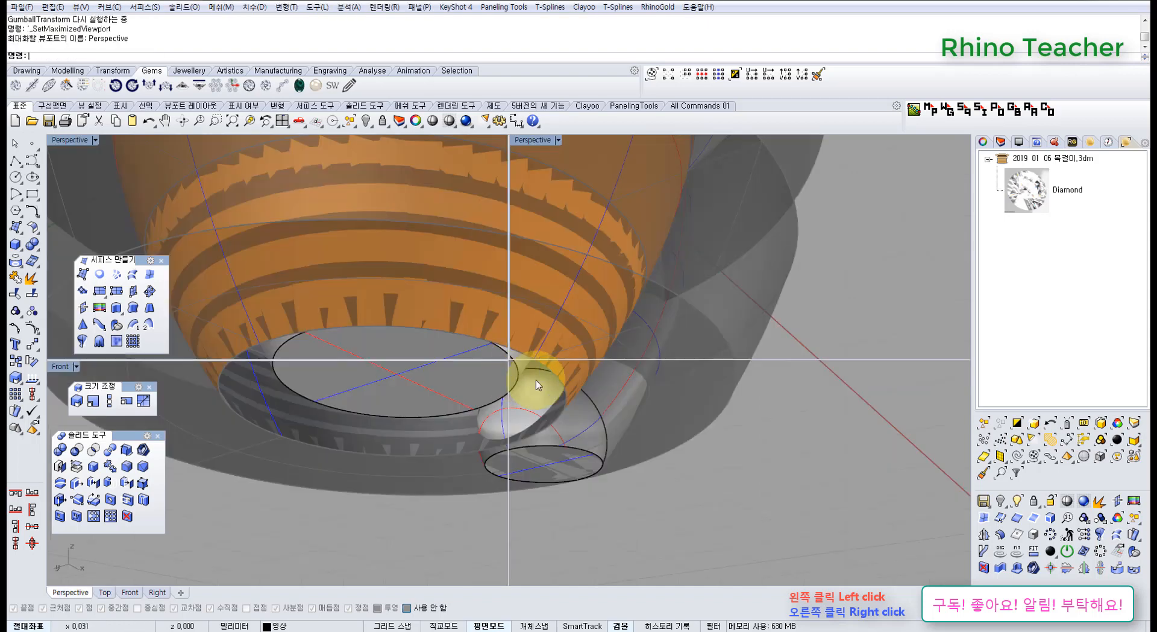
right_click_drag(601, 414, 554, 336)
Create a torus in the Top view centred at 0,3 using grid snap, with a 0.7 mm diameter and 0.4 mm second diameter.
key("ctrl+F1")
scroll(556, 328, "down", 4)
left_click(372, 258)
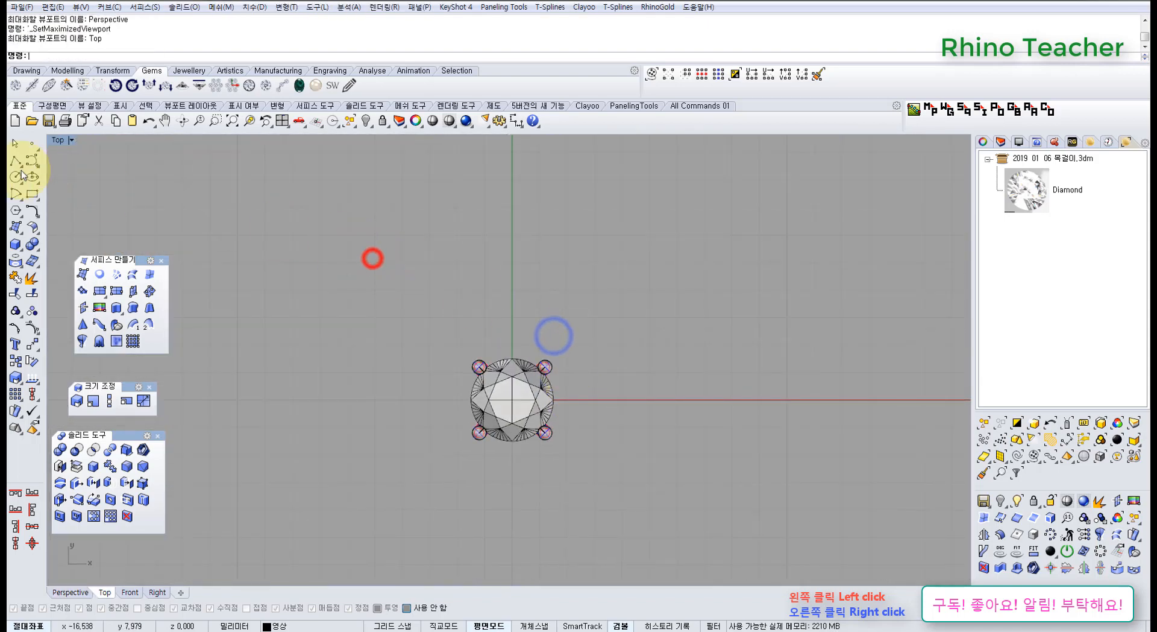
left_click(15, 246)
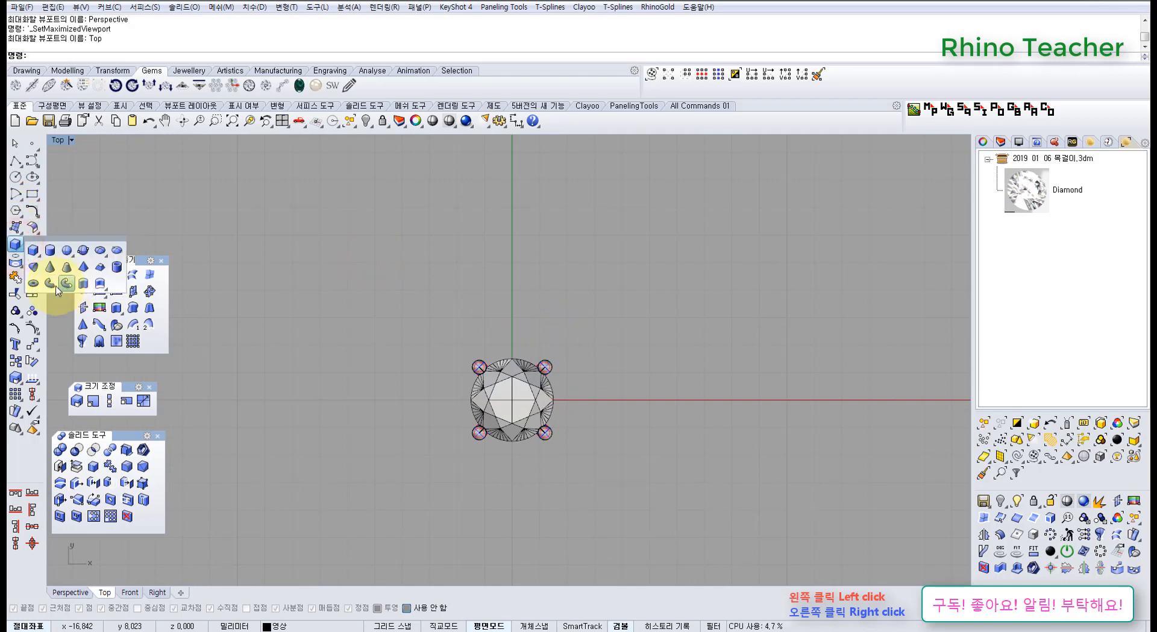
left_click(35, 284)
scroll(473, 318, "up", 5)
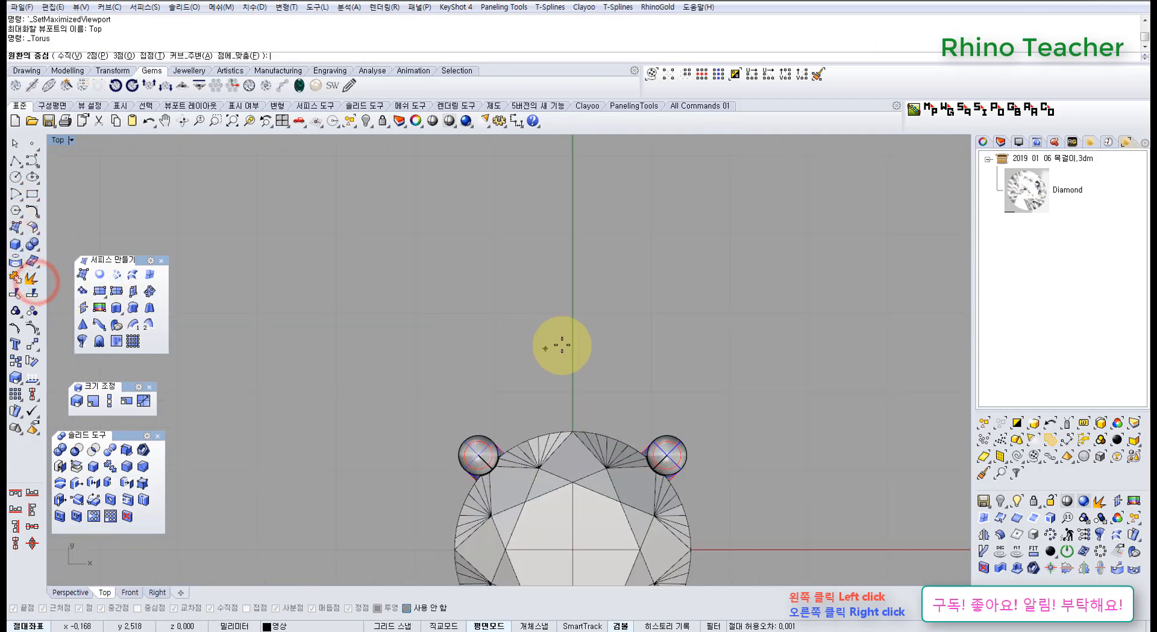
key("F9")
left_click(570, 321)
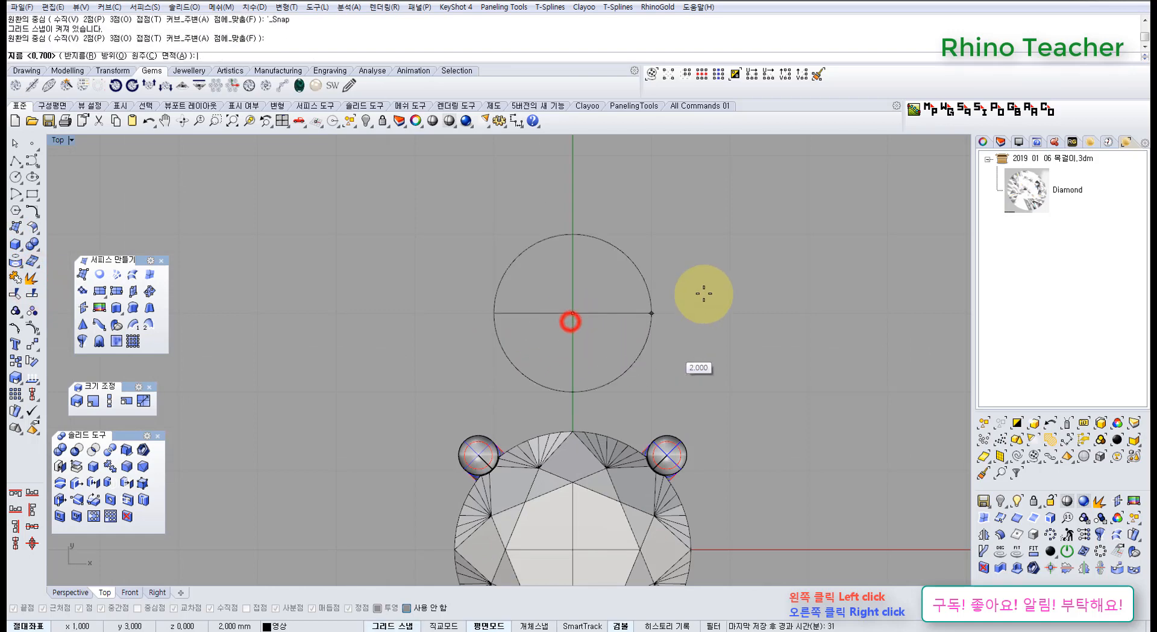
scroll(693, 289, "down", 3)
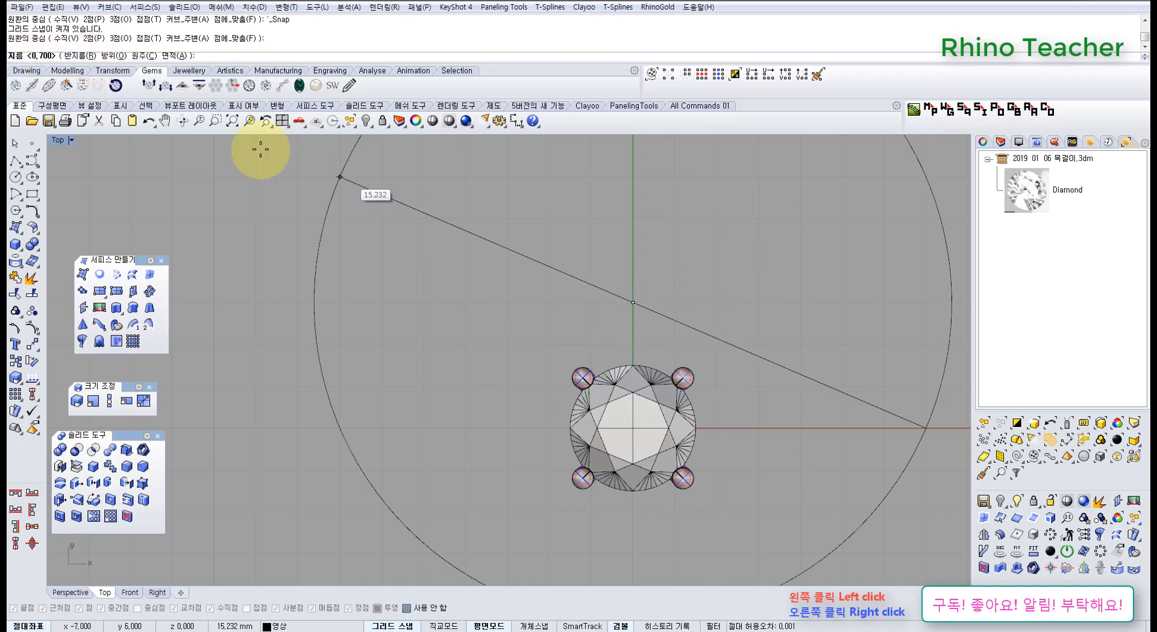
right_click(682, 310)
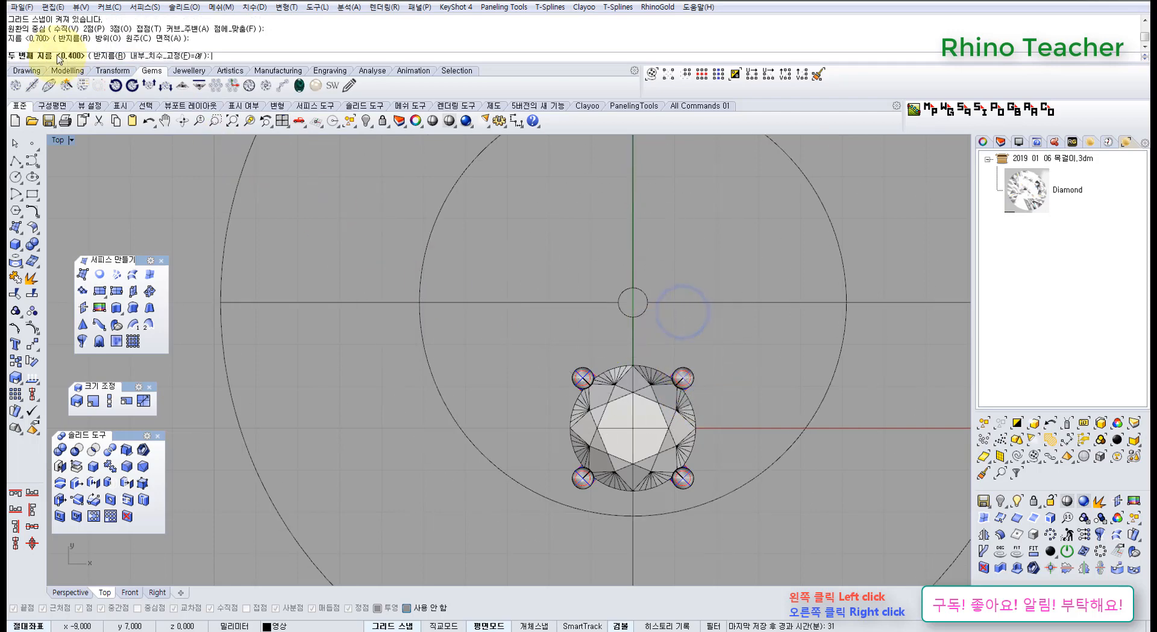
scroll(669, 295, "up", 4)
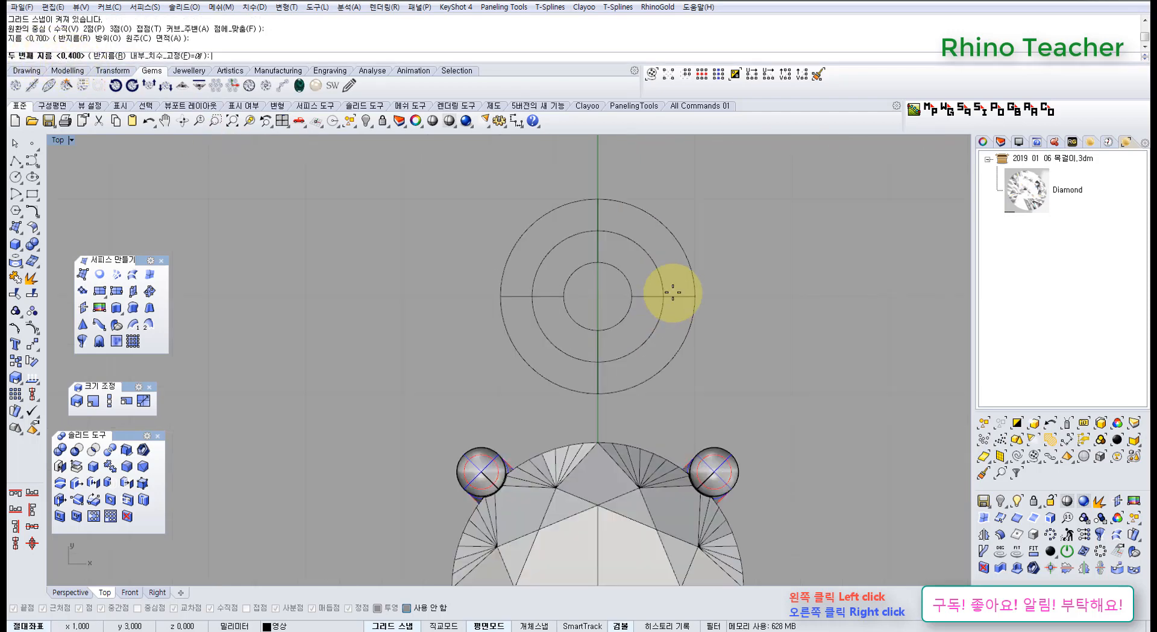
right_click(654, 293)
scroll(646, 317, "up", 3)
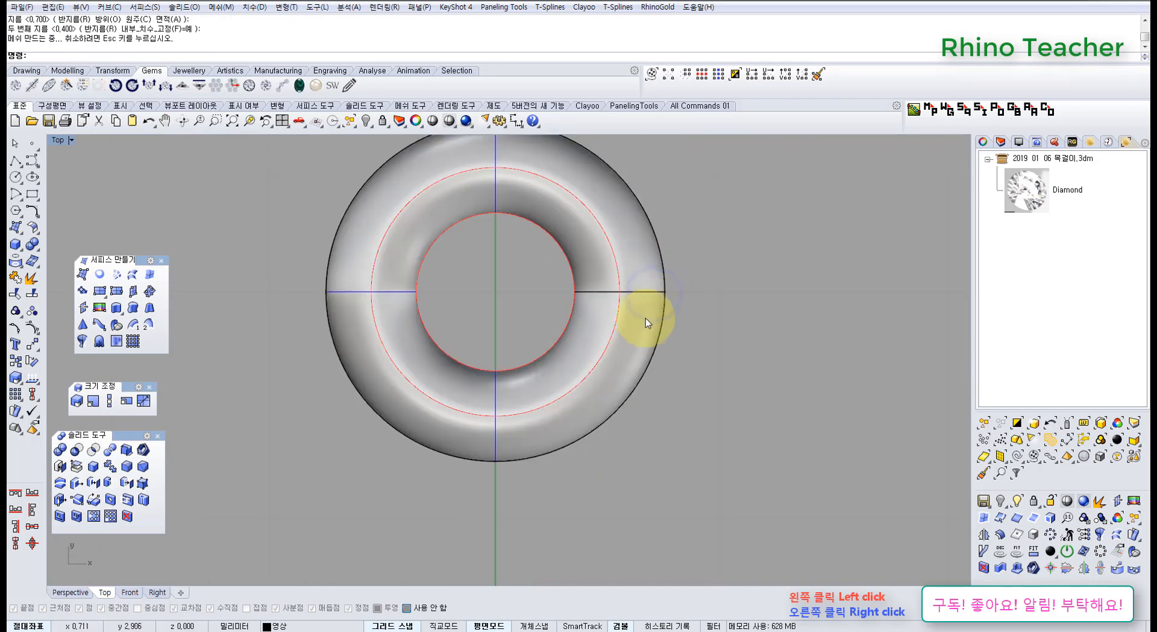
Select the torus and move it in the Right view down and inward until it meets the setting's outer prong.
left_click(641, 320)
scroll(669, 330, "down", 3)
right_click_drag(651, 343, 589, 342)
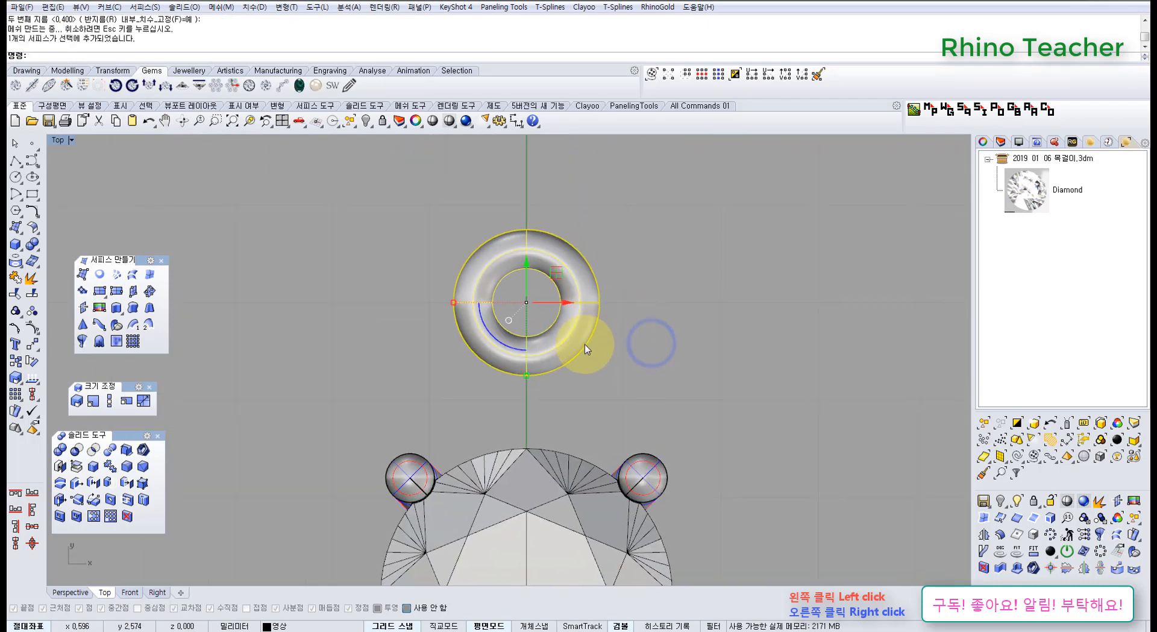
key("ctrl+F3")
right_click_drag(447, 333, 625, 320)
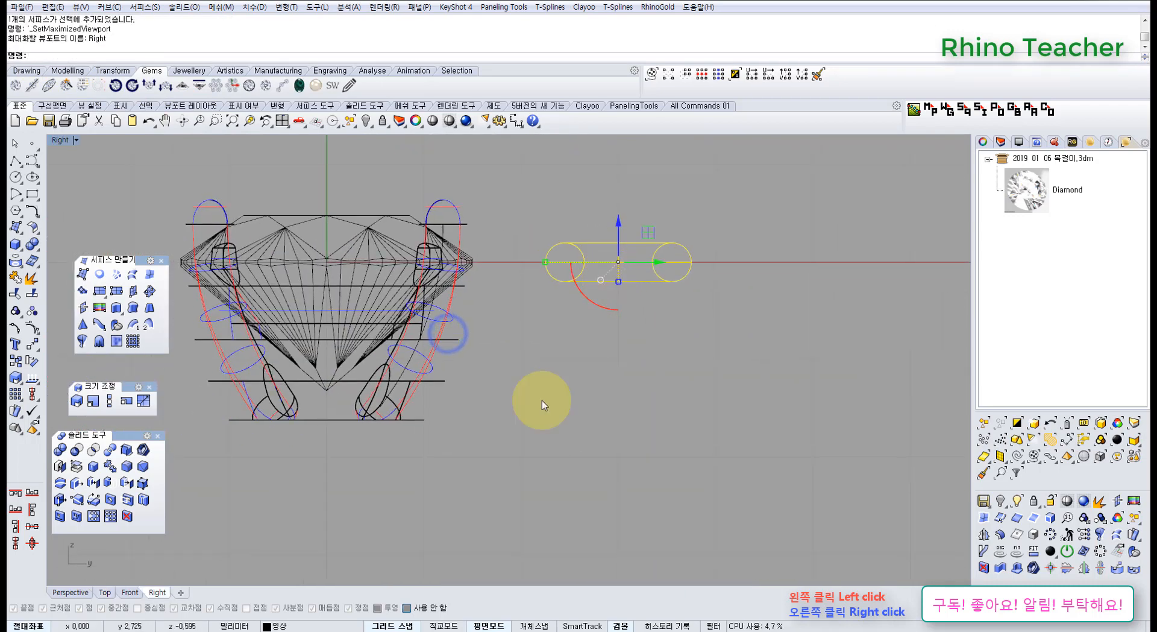
left_click_drag(654, 231, 512, 276)
scroll(543, 305, "down", 4)
scroll(452, 320, "up", 2)
scroll(530, 284, "up", 3)
scroll(515, 326, "down", 2)
scroll(515, 326, "up", 2)
left_click_drag(512, 276, 497, 359)
right_click_drag(495, 359, 554, 340)
Try a slightly lower torus height beside the setting, and undo the drag of the setting and diamond.
left_click_drag(539, 303, 356, 254)
scroll(355, 253, "down", 4)
right_click_drag(427, 284, 467, 295)
scroll(518, 318, "up", 2)
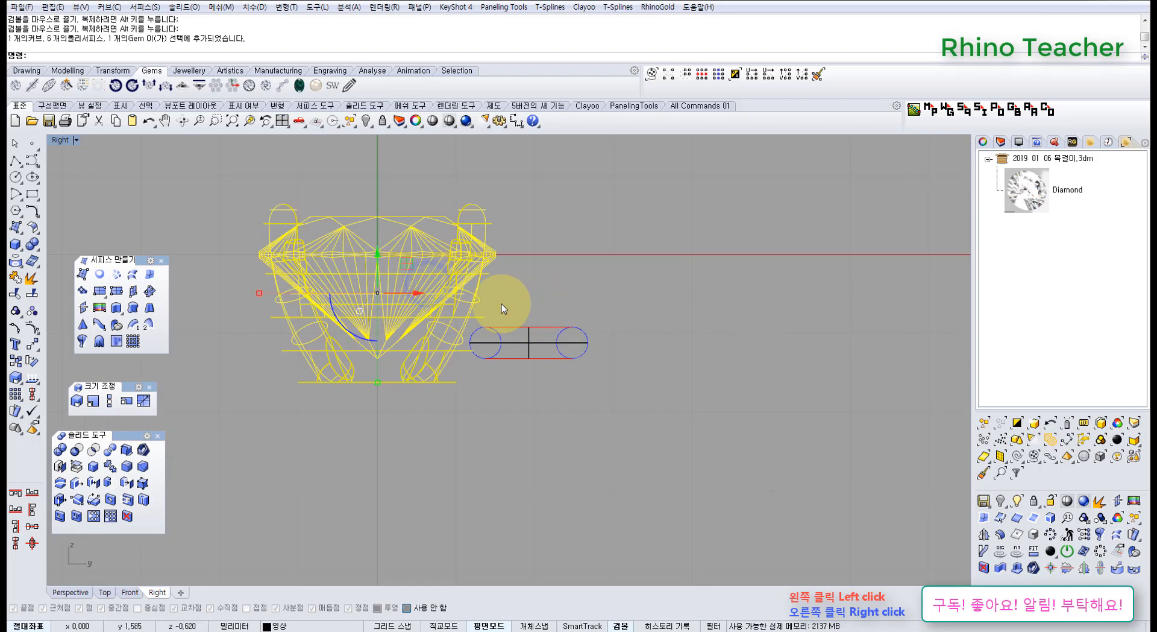
left_click(535, 295)
left_click(646, 331)
left_click(537, 327)
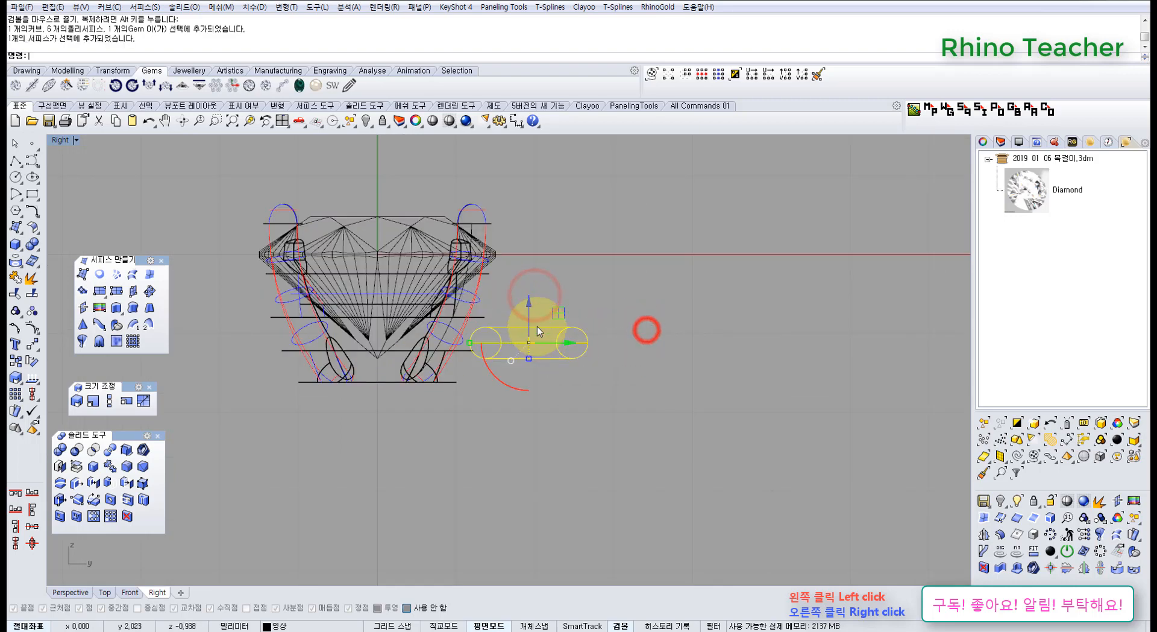
left_click_drag(527, 305, 258, 206)
left_click_drag(363, 342, 378, 341)
key("ctrl+z")
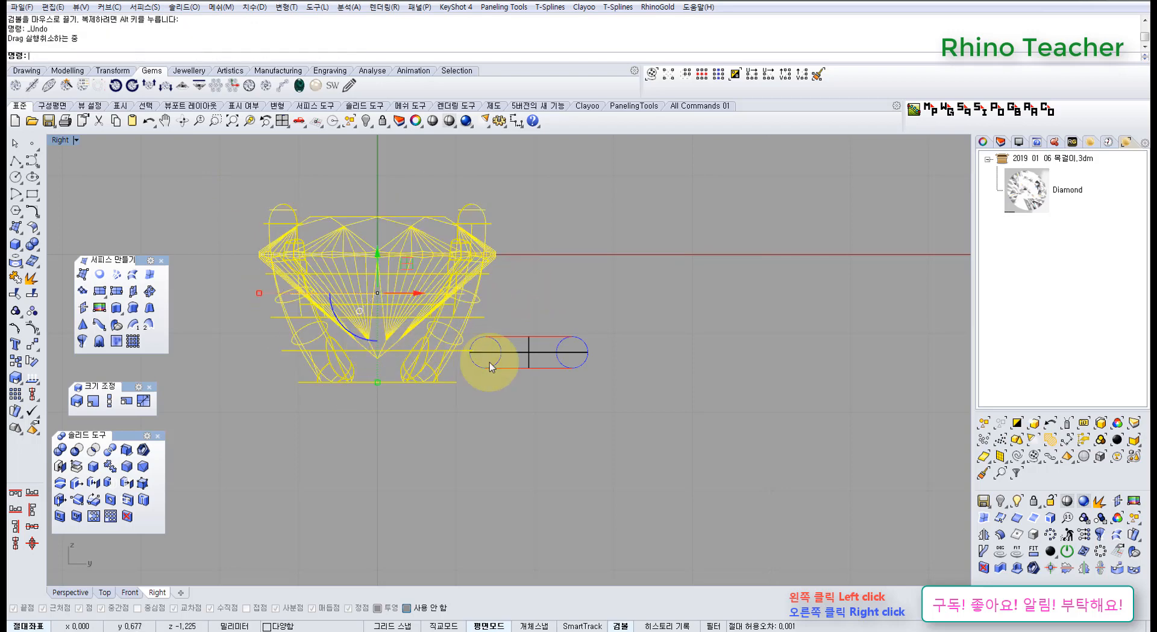
Raise the torus in the Right view to about mid-height of the setting, overlapping the side of the prong.
left_click_drag(616, 403, 531, 294)
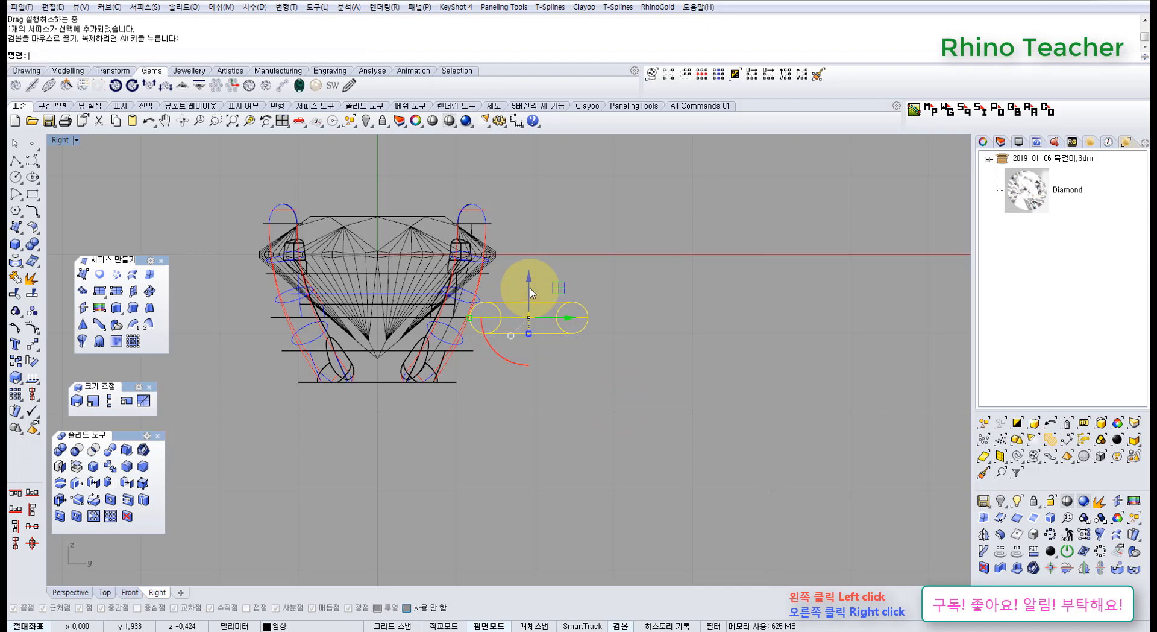
scroll(476, 371, "down", 8)
scroll(471, 370, "up", 6)
left_click_drag(452, 430, 340, 258)
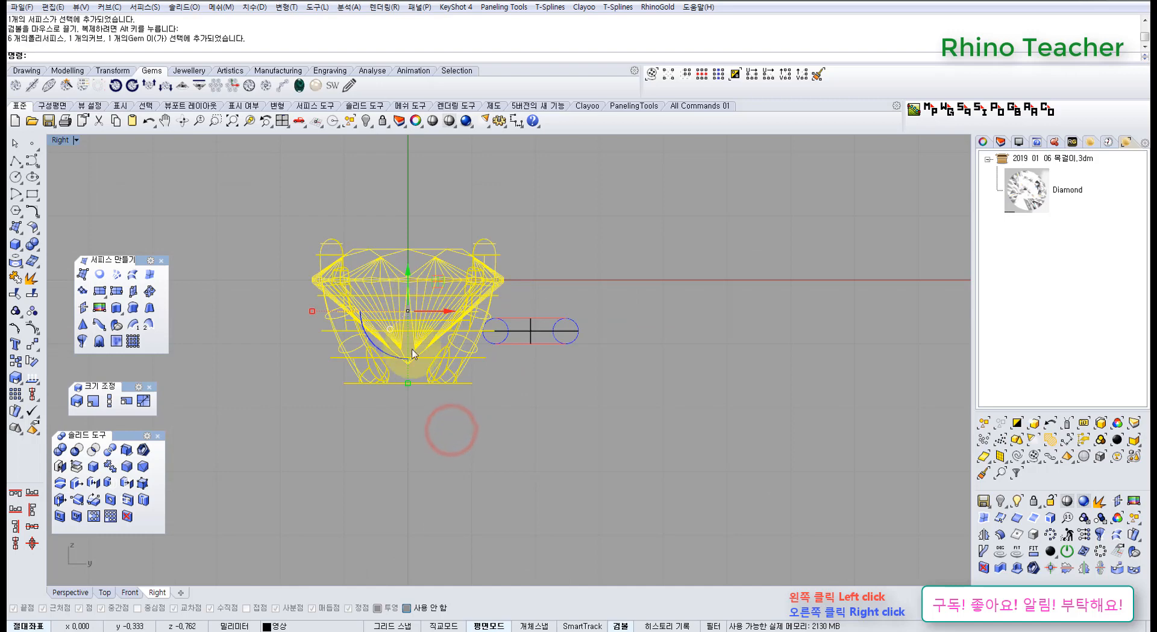
left_click_drag(563, 373, 550, 310)
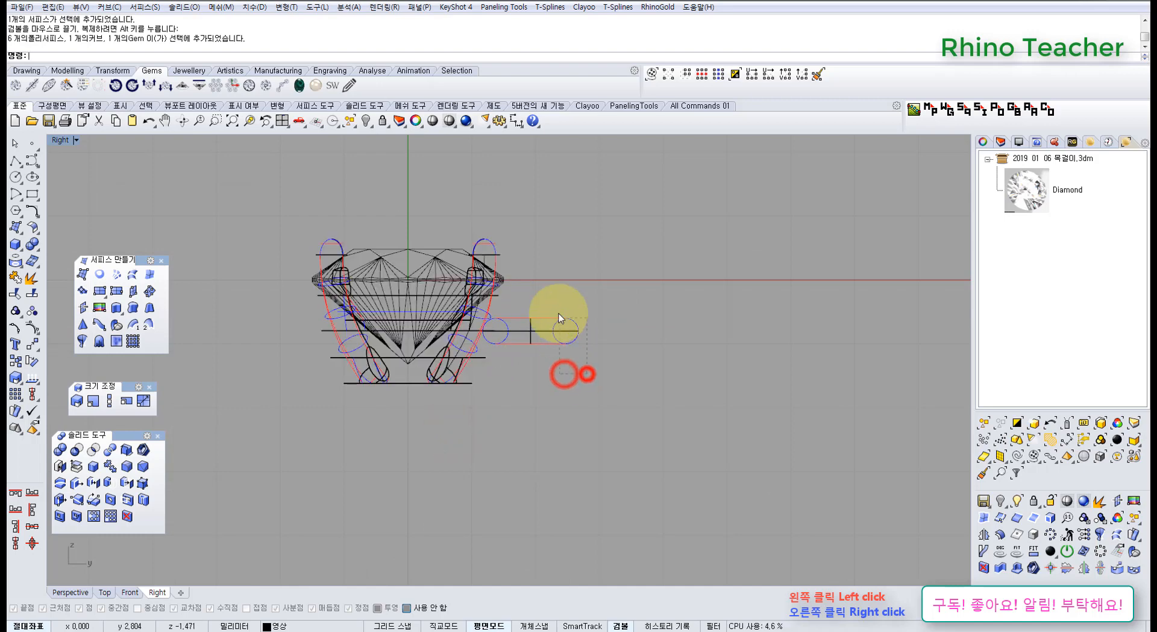
right_click_drag(551, 309, 534, 343)
left_click_drag(521, 328, 515, 317)
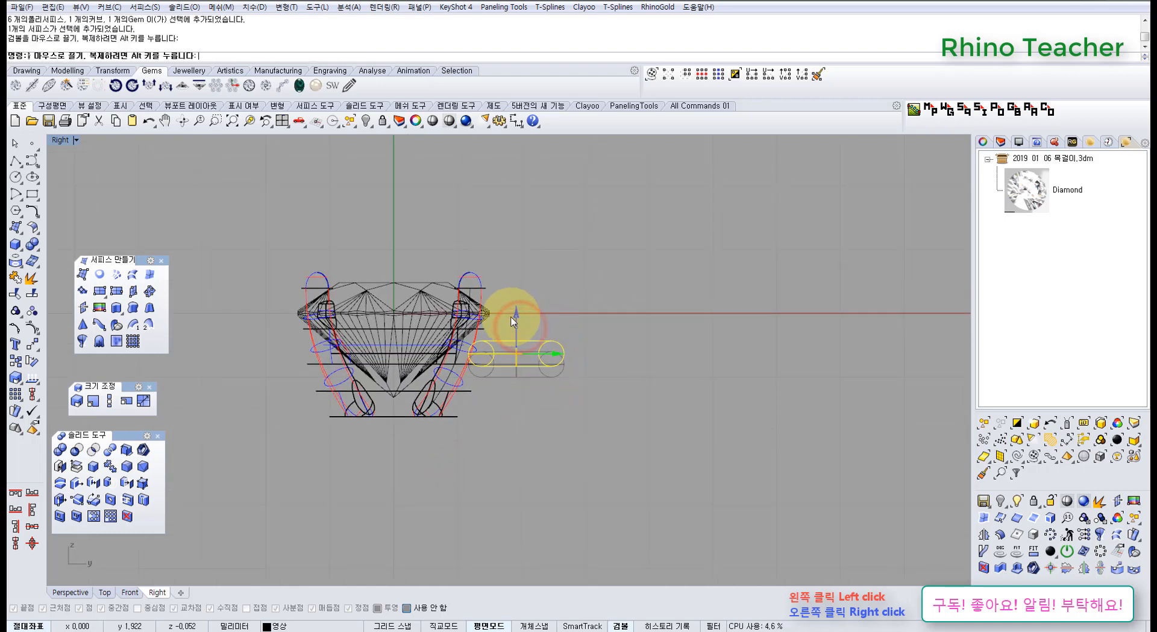
scroll(472, 322, "up", 8)
scroll(512, 368, "down", 6)
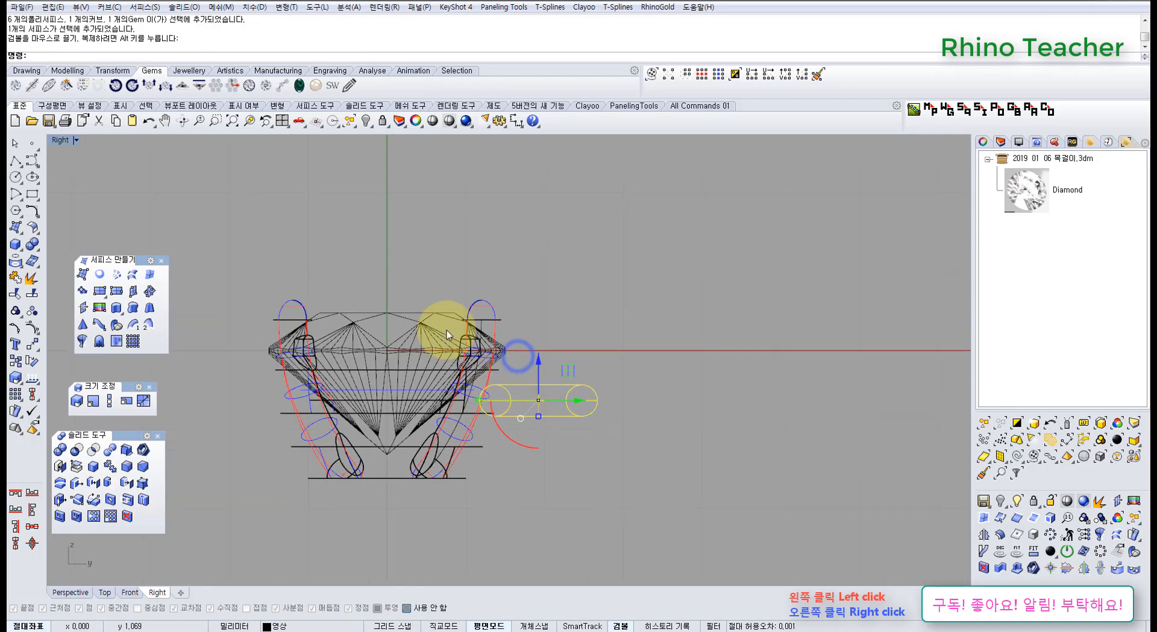
Fine-tune the torus's position against the setting in the Right view and check the overlap in Perspective.
right_click_drag(438, 420, 458, 386)
left_click(500, 459)
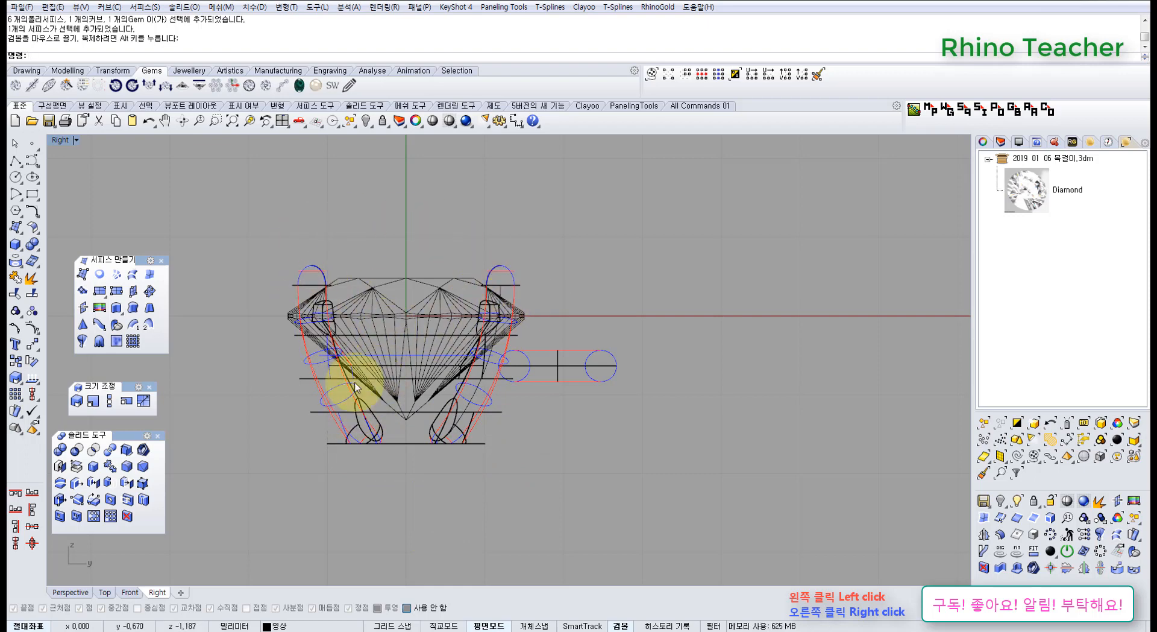
scroll(559, 341, "up", 2)
left_click_drag(588, 335, 560, 345)
scroll(561, 345, "down", 4)
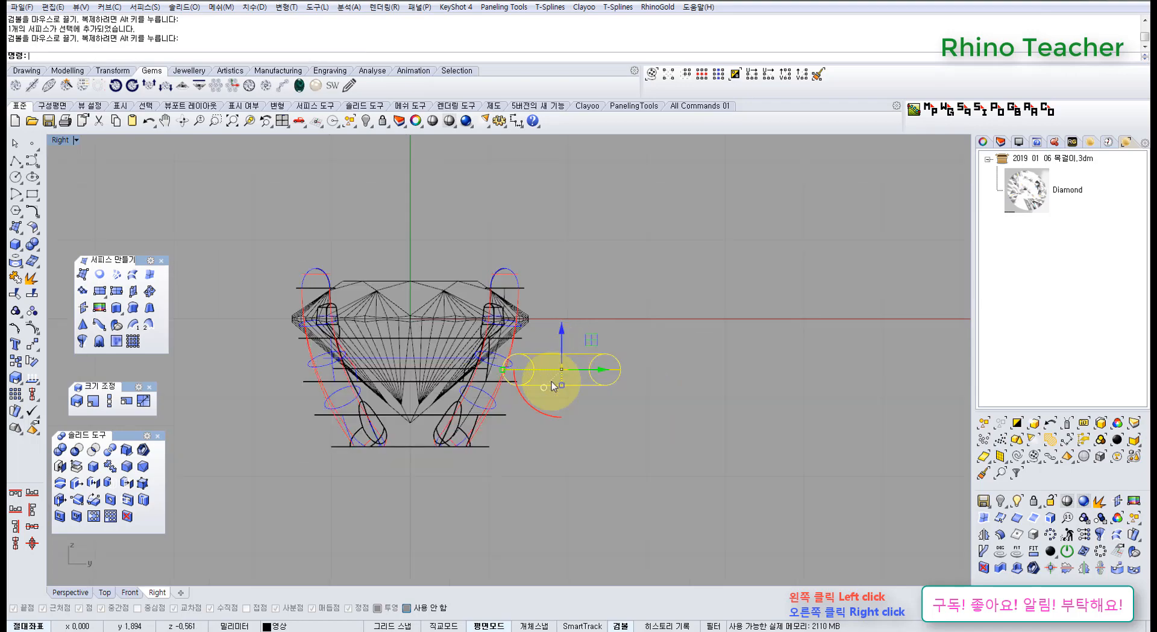
key("ctrl+F4")
scroll(576, 408, "down", 6)
right_click_drag(573, 400, 452, 295)
scroll(594, 332, "up", 6)
right_click_drag(571, 339, 592, 430)
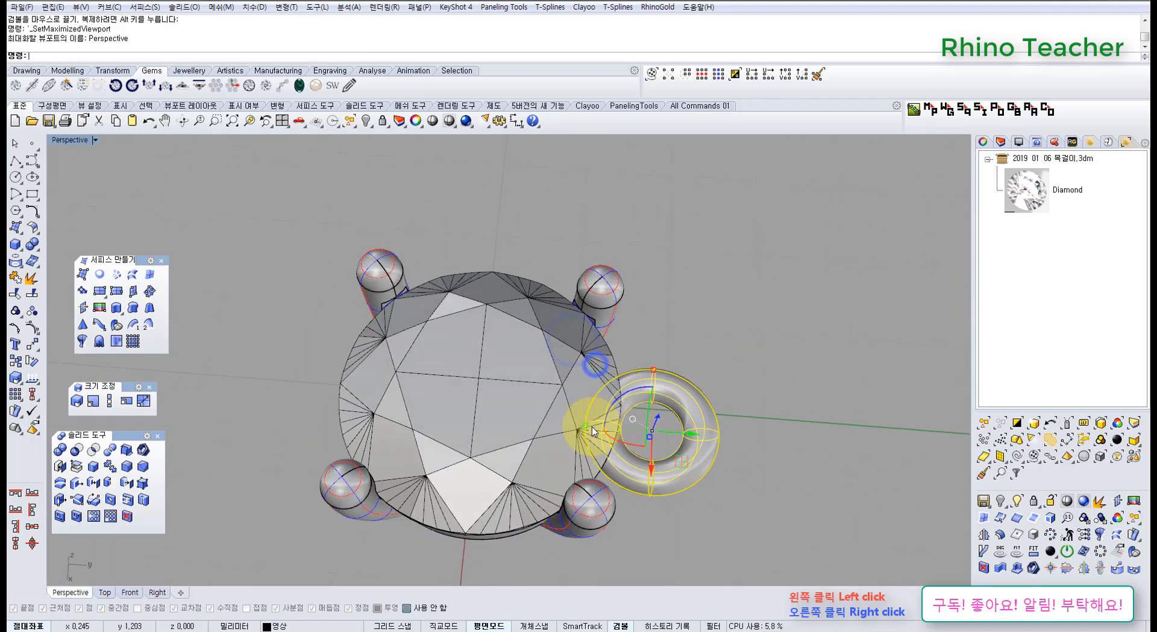
Nudge the torus slightly inward toward the diamond setting in the Top view.
key("ctrl+F1")
scroll(476, 328, "down", 6)
right_click_drag(472, 323, 582, 329)
scroll(656, 422, "up", 8)
right_click_drag(672, 421, 625, 370)
left_click_drag(565, 270, 574, 285)
key("ctrl+F4")
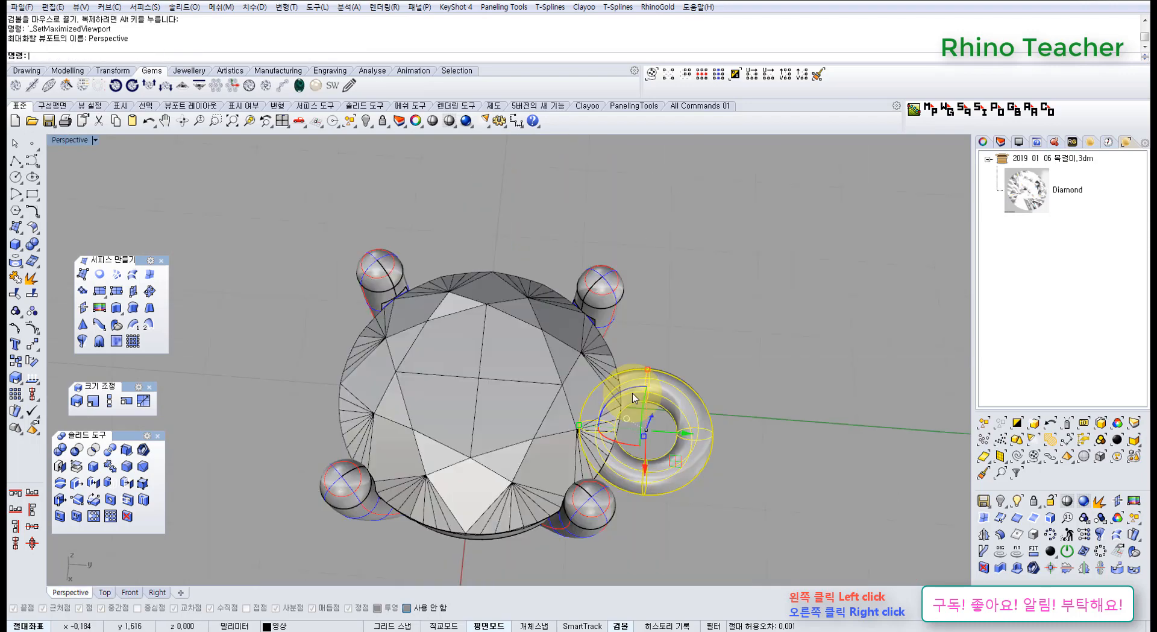
Examine from the side in Perspective where the torus meets the setting's upper ring.
key("Escape")
right_click_drag(711, 447, 716, 285)
scroll(649, 393, "up", 5)
right_click_drag(602, 408, 567, 448)
right_click_drag(566, 448, 666, 336, "shift")
left_click(644, 377)
left_click(674, 499)
left_click(649, 408)
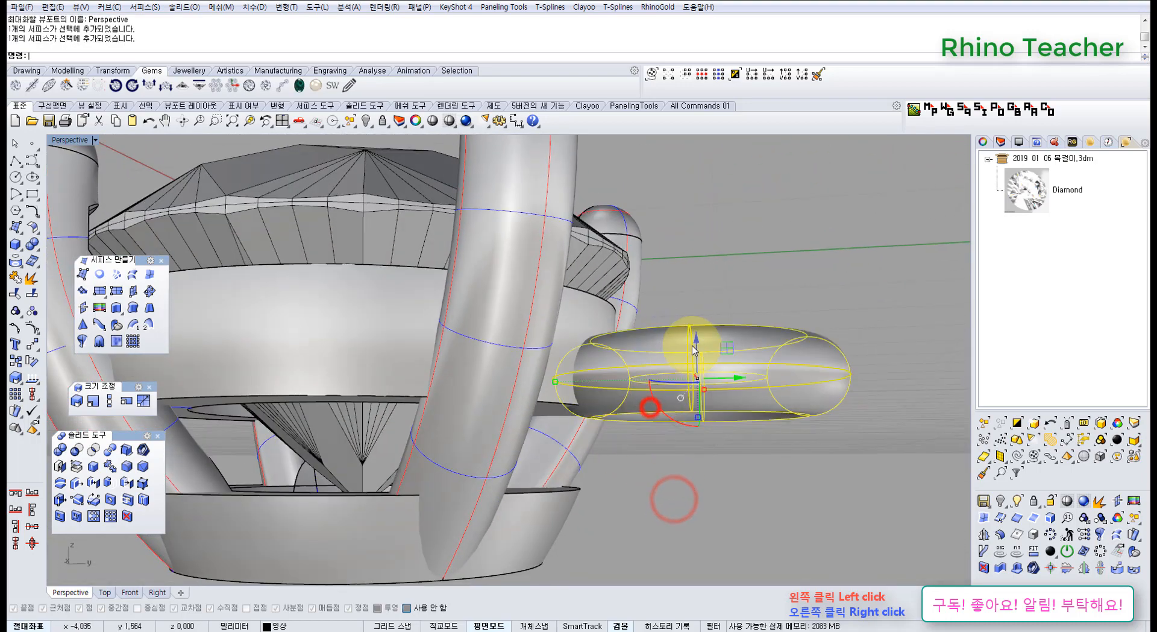
Try lowering the torus beside the setting's upper ring, and undo the drag.
left_click_drag(694, 336, 688, 439)
left_click(678, 511)
right_click_drag(637, 465, 613, 434)
right_click_drag(598, 358, 582, 423)
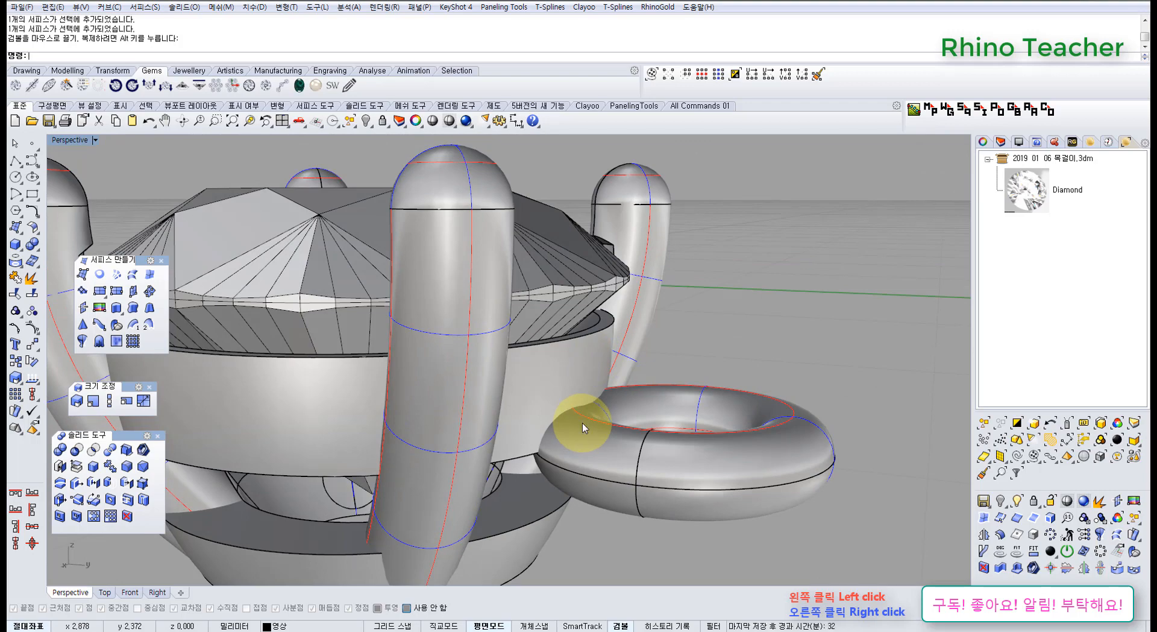
mouse_move(608, 450)
right_mouse_down()
mouse_move(635, 408)
mouse_move(629, 421)
mouse_move(629, 390)
right_mouse_up()
key("ctrl+z")
left_click(690, 519)
scroll(575, 368, "up", 5)
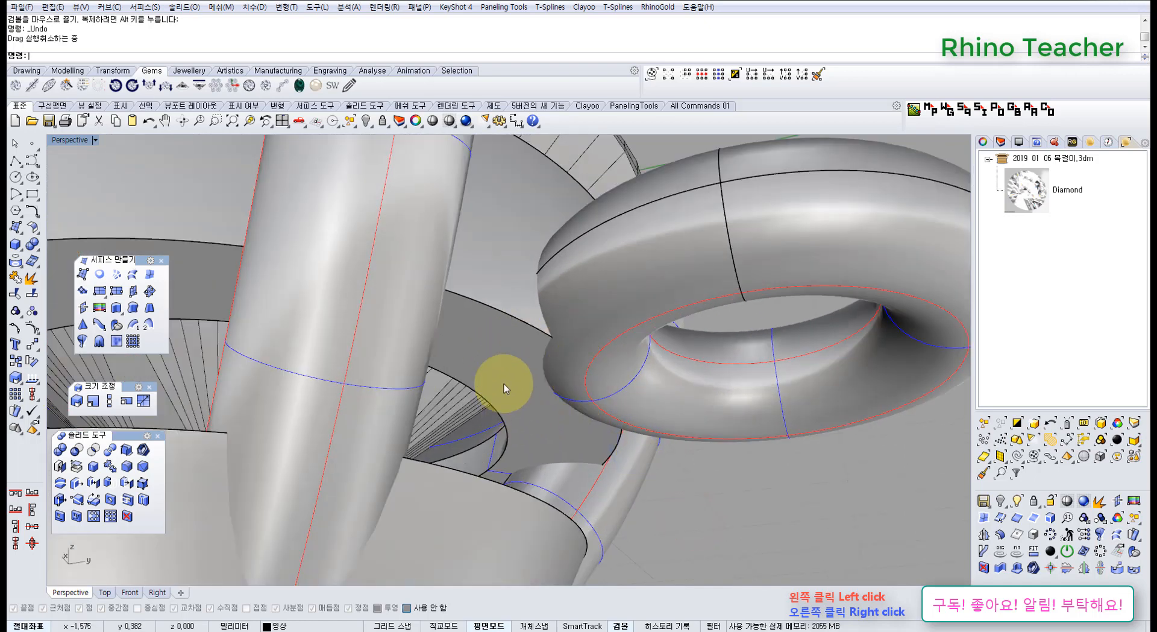
Draw a circle around the torus in the Top view, centred at 0,2 using grid snap.
left_click(606, 318)
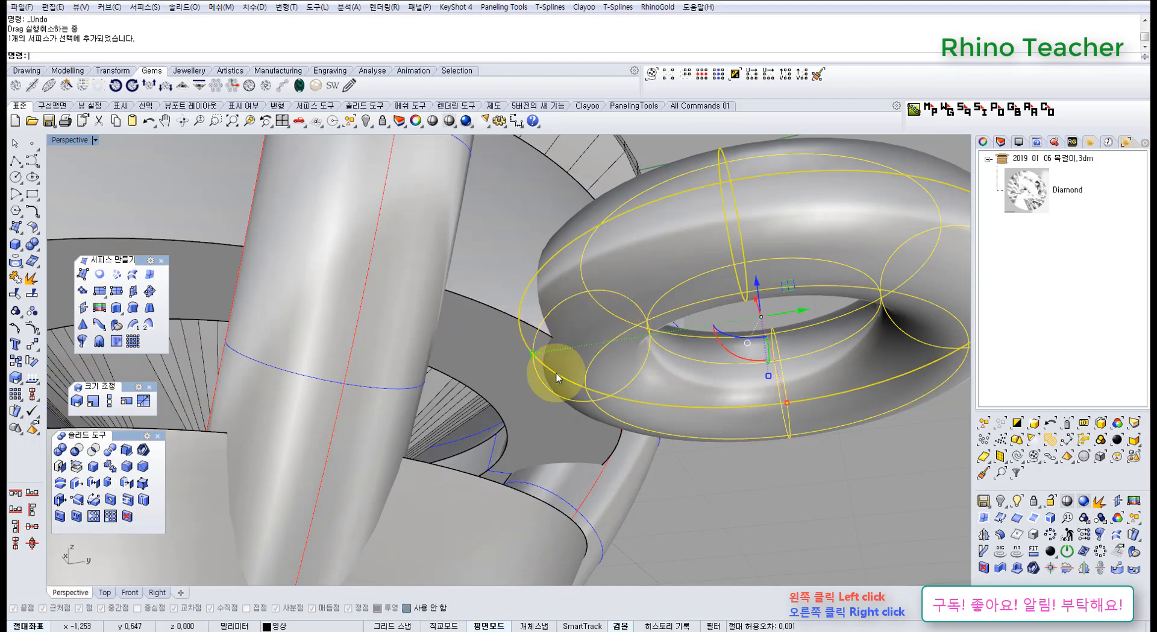
scroll(555, 352, "down", 3)
right_click_drag(570, 310, 583, 437)
key("Escape")
key("ctrl+F1")
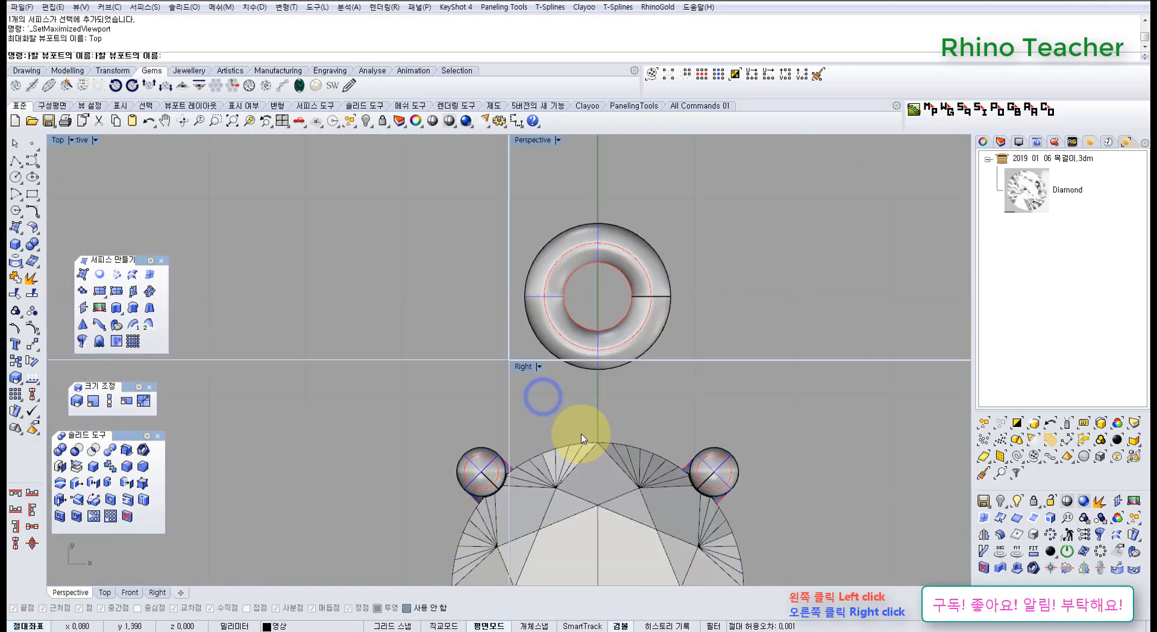
left_click(15, 177)
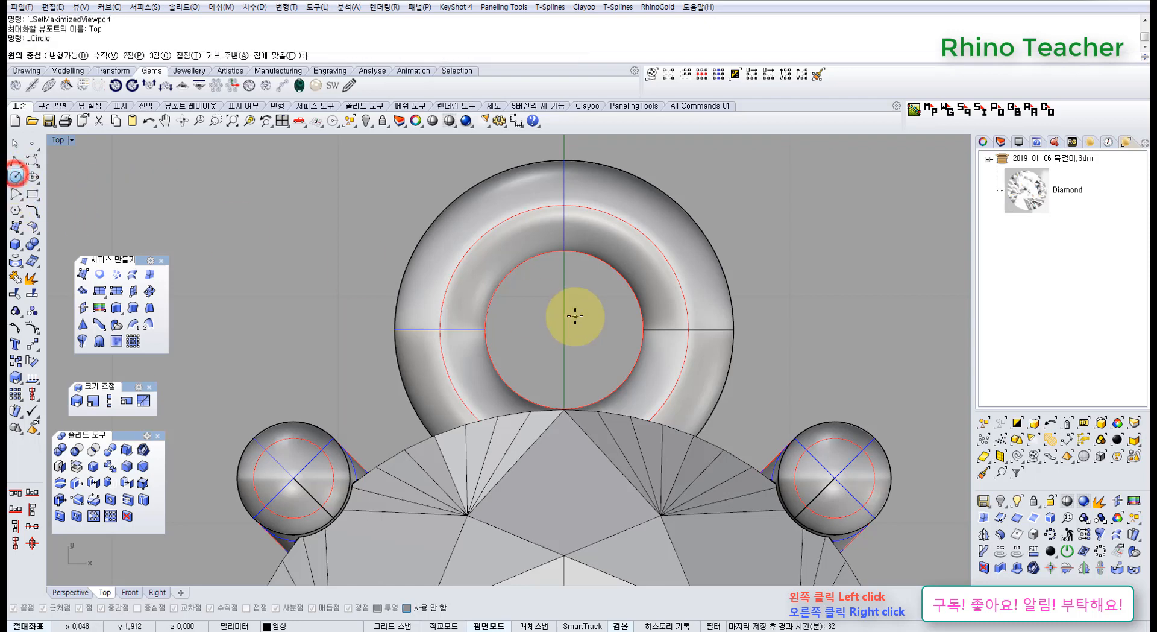
scroll(573, 315, "up", 2)
key("F9")
left_click(552, 289)
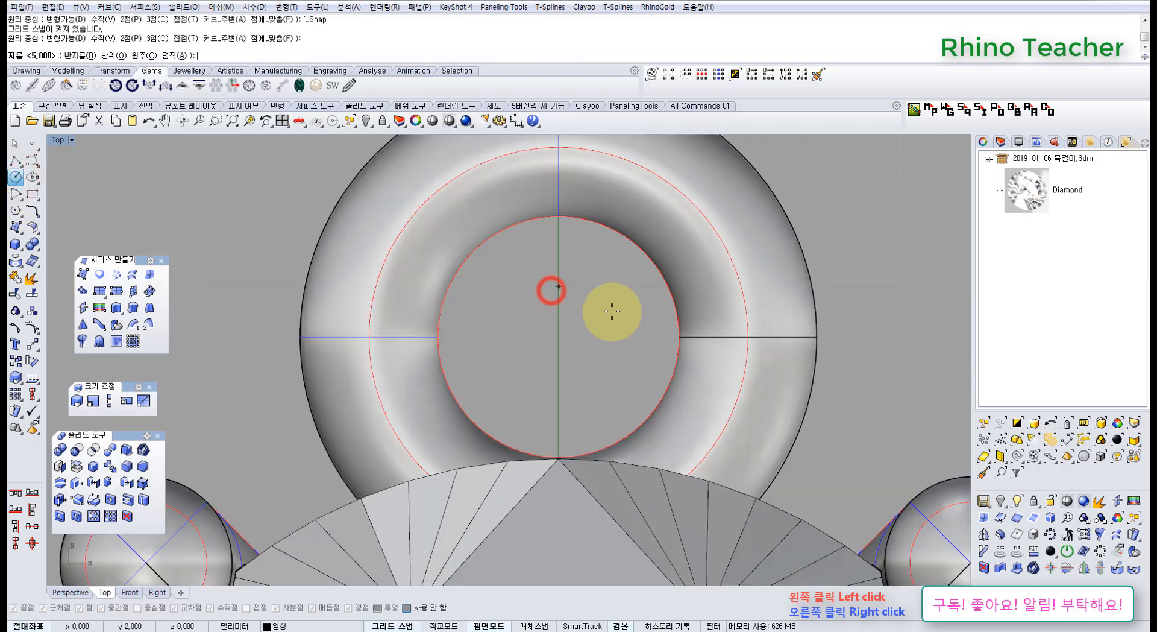
left_click(781, 300)
right_click_drag(897, 279, 809, 331)
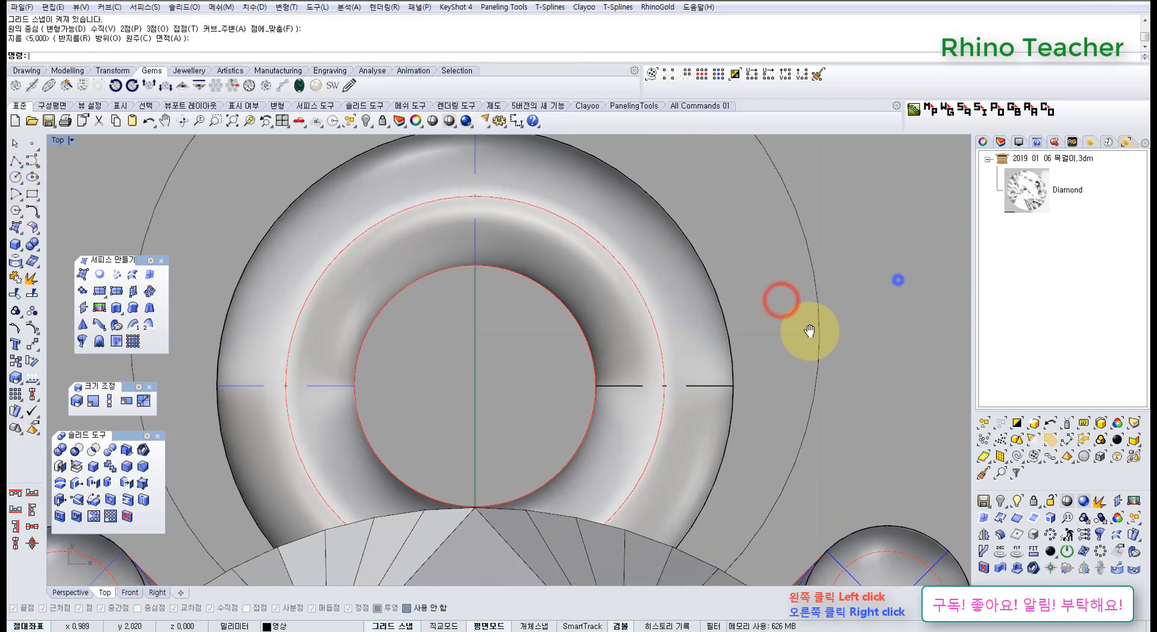
key("F9")
Scale the circle down well below the torus's hole size and move it to where the torus meets the setting.
left_click_drag(880, 262, 747, 223)
scroll(721, 292, "down", 3)
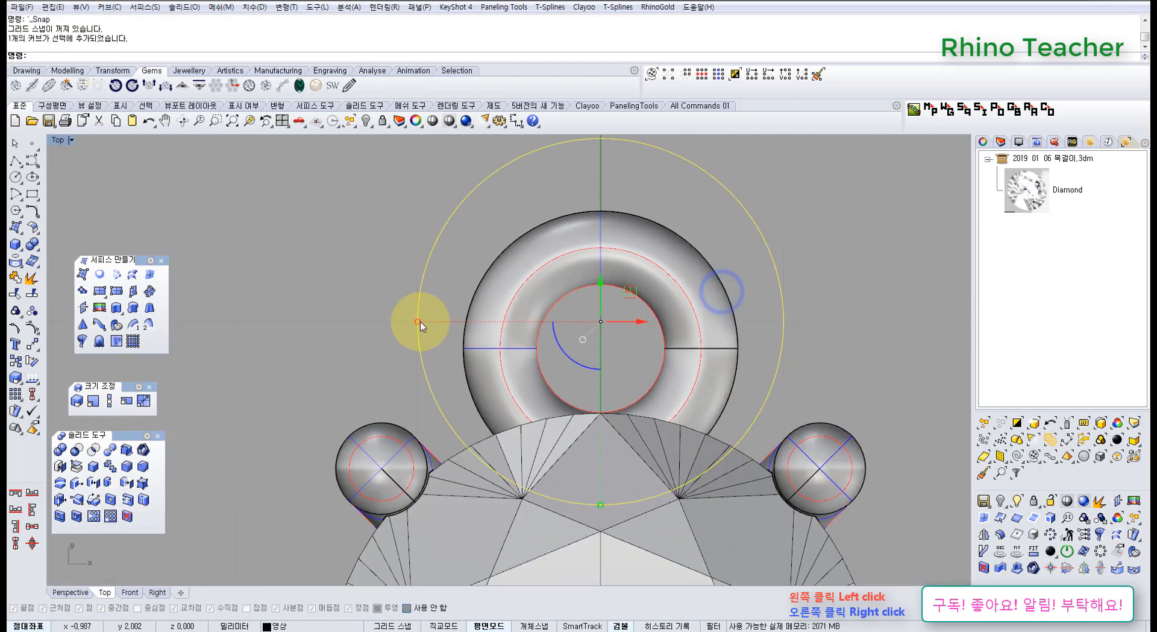
left_click_drag(419, 323, 571, 331)
right_click_drag(629, 382, 583, 309)
left_click_drag(554, 206, 562, 404)
Extrude the small circle in both directions as an open surface cylinder, and delete the source circle.
key("ctrl+F4")
right_click_drag(577, 391, 125, 234)
left_click(118, 309)
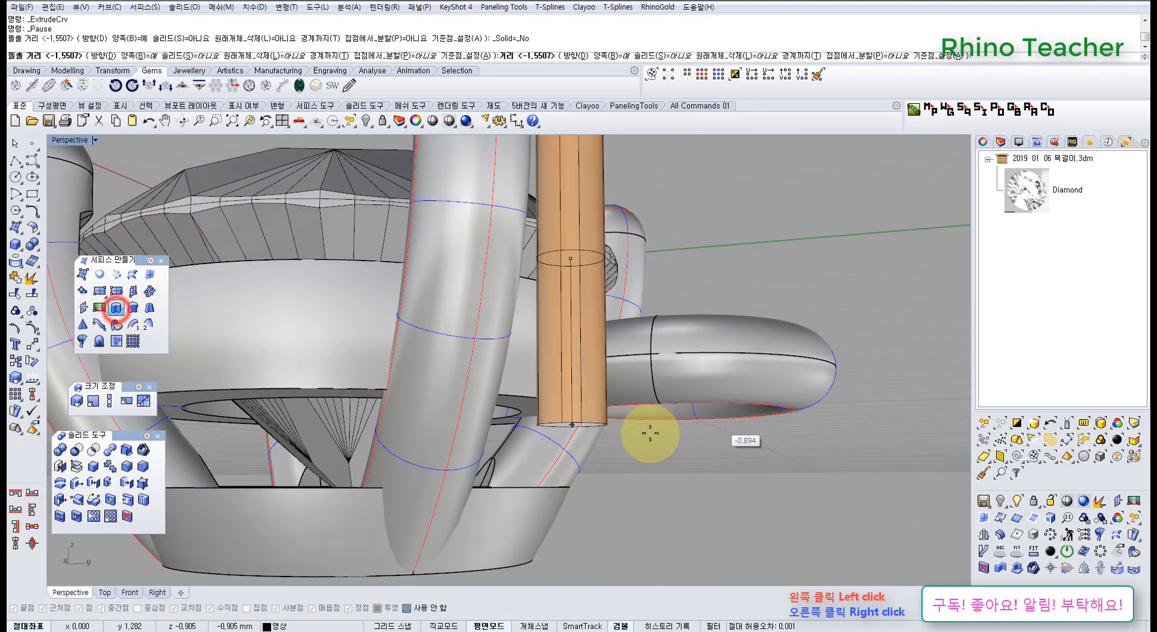
left_click(627, 421)
key("Delete")
left_click(582, 190)
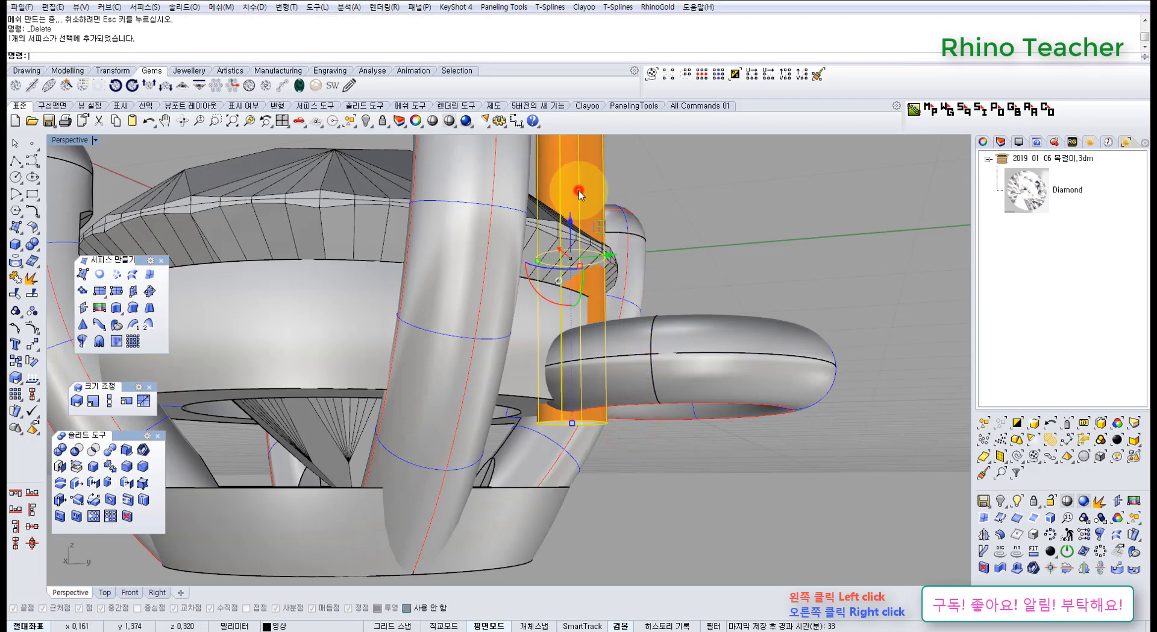
Lower the cylinder so it runs vertically through the torus's inner side beside the setting.
scroll(582, 190, "down", 4)
left_click_drag(549, 258, 550, 426)
key("ctrl+F2")
key("ctrl+F3")
right_click_drag(557, 439, 573, 377)
left_click(620, 484)
Turn on the cylinder's control points and shift its bottom points inward toward the setting's lower ring.
scroll(562, 438, "up", 4)
mouse_move(561, 446)
left_mouse_down()
mouse_move(491, 417)
mouse_move(544, 431)
left_mouse_up()
key("F10")
left_click_drag(507, 382, 509, 306)
scroll(508, 305, "up", 3)
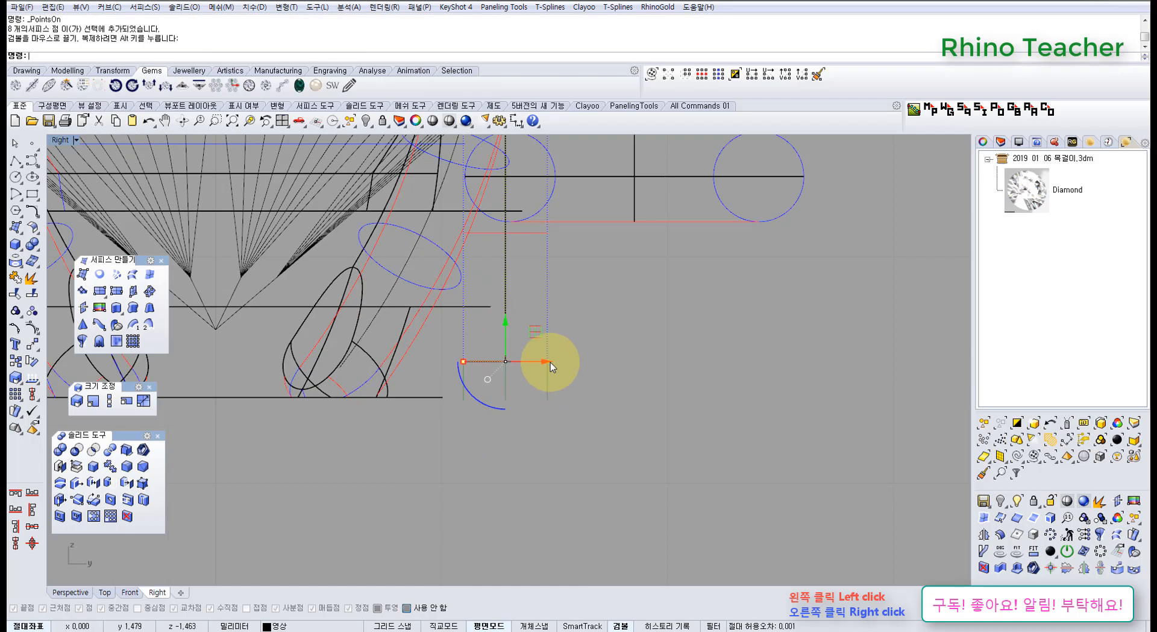
left_click_drag(551, 363, 461, 363)
Try shifting the torus and the slanted cylinder so they connect with the setting.
key("ctrl+F4")
right_click_drag(504, 395, 643, 385)
scroll(539, 418, "up", 7)
left_click(546, 386)
left_click(642, 386)
right_click_drag(583, 340, 598, 374)
left_click_drag(703, 349, 704, 377)
right_click_drag(579, 378, 561, 345)
left_click(508, 372)
left_click_drag(565, 348, 603, 351)
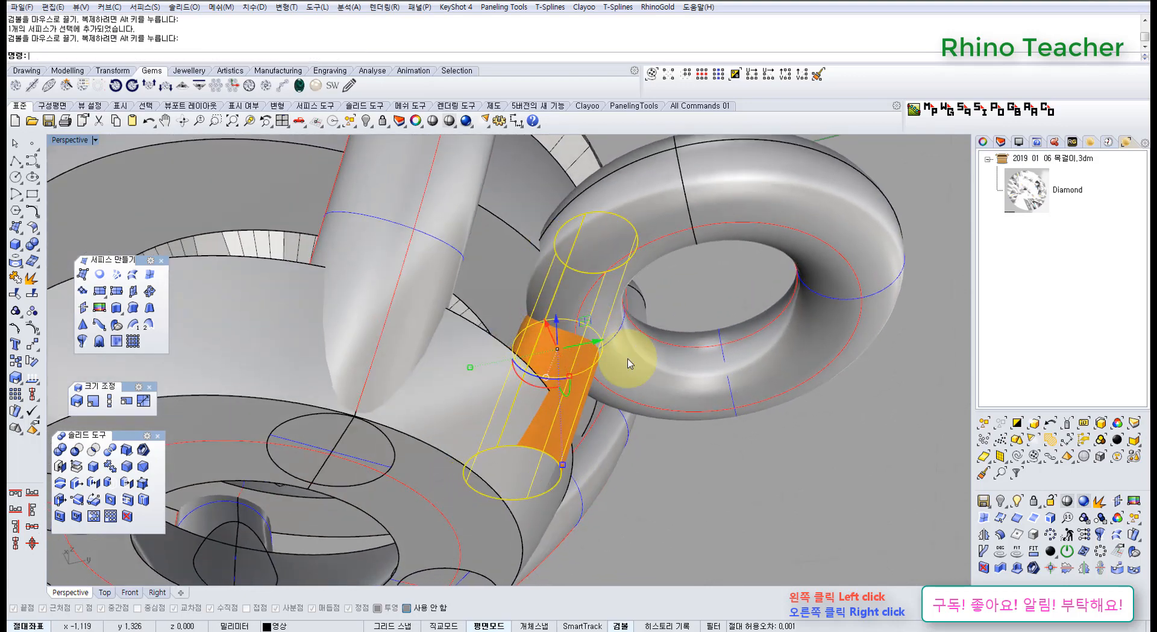
Delete the slanted cylinder, undo the deletion and the preceding drags, and delete only the cylinder again.
right_click_drag(613, 388, 551, 435)
key("Delete")
scroll(561, 319, "down", 6)
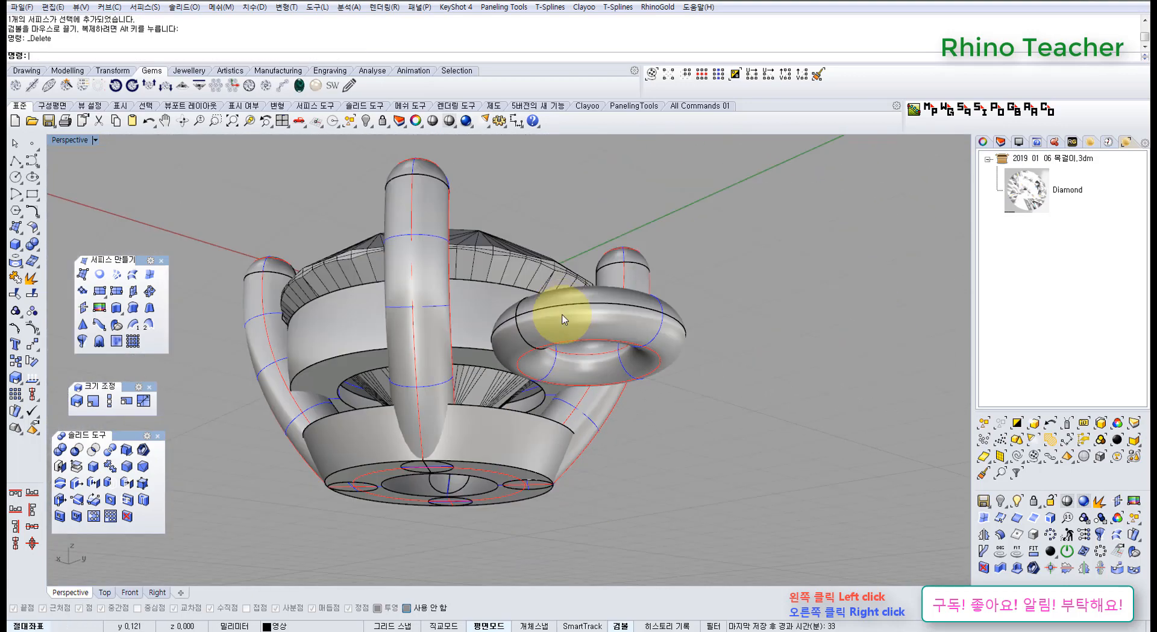
right_click_drag(562, 315, 586, 406)
key("ctrl+z")
key("ctrl+z")
key("ctrl+z")
key("ctrl+z")
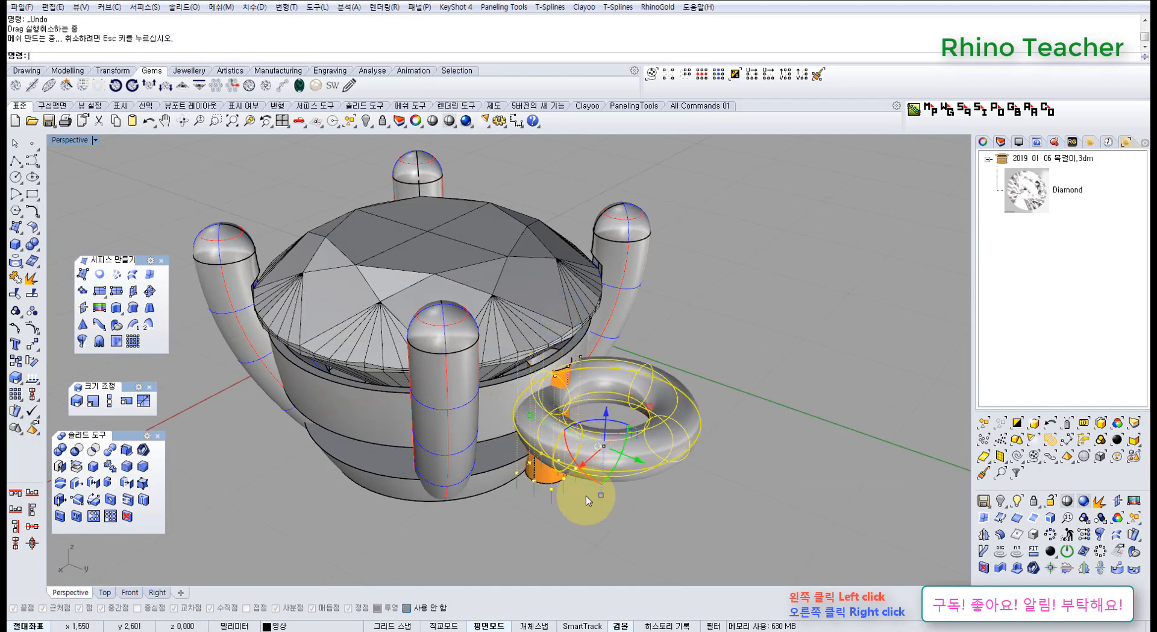
right_click_drag(586, 496, 602, 516)
left_click(555, 452)
key("Delete")
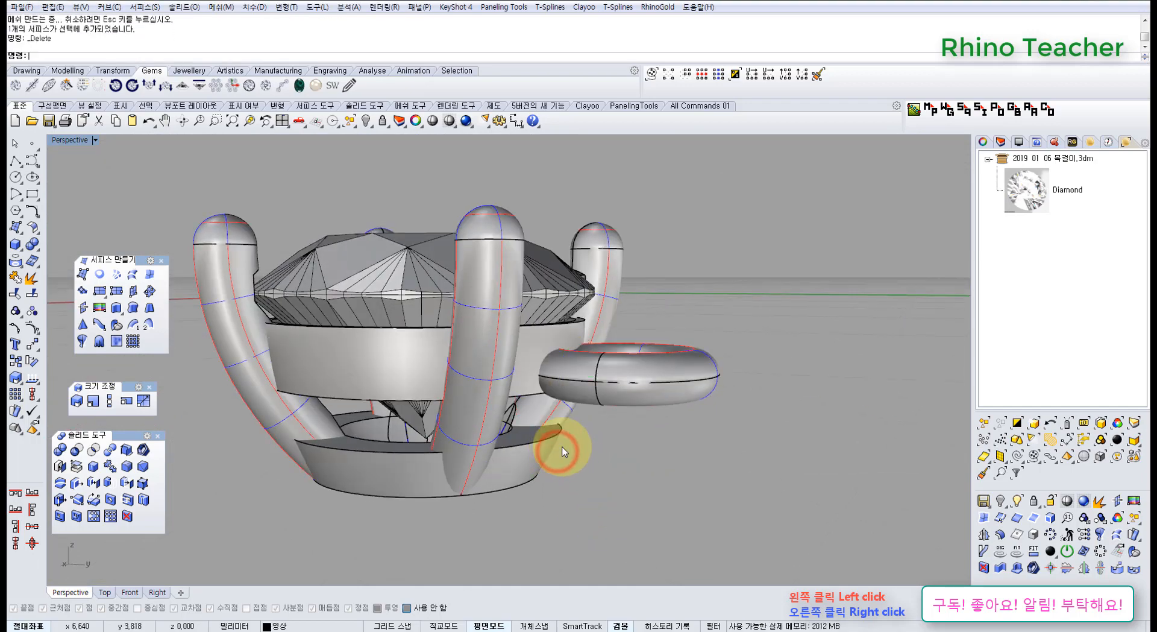
Group the torus with the setting's rings and prongs in the Top view.
right_click_drag(558, 432, 637, 382)
key("ctrl+F1")
scroll(603, 448, "down", 12)
left_click(609, 334)
left_click(649, 382, "shift")
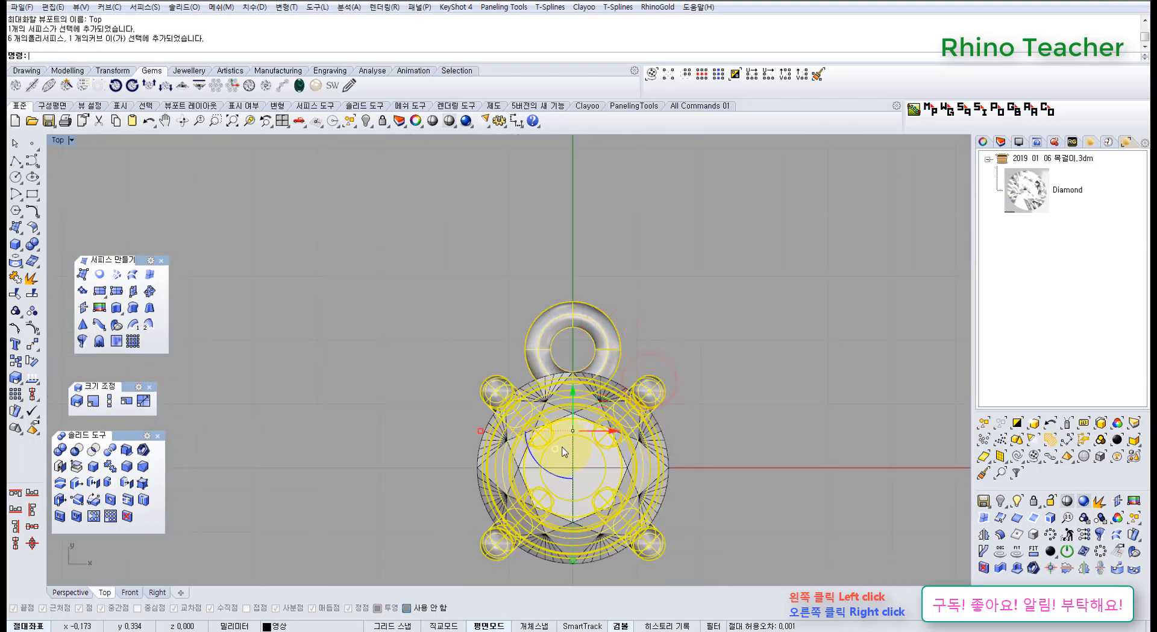
Hide the diamond to look at the setting beneath it, and undo the hiding.
left_click(601, 461)
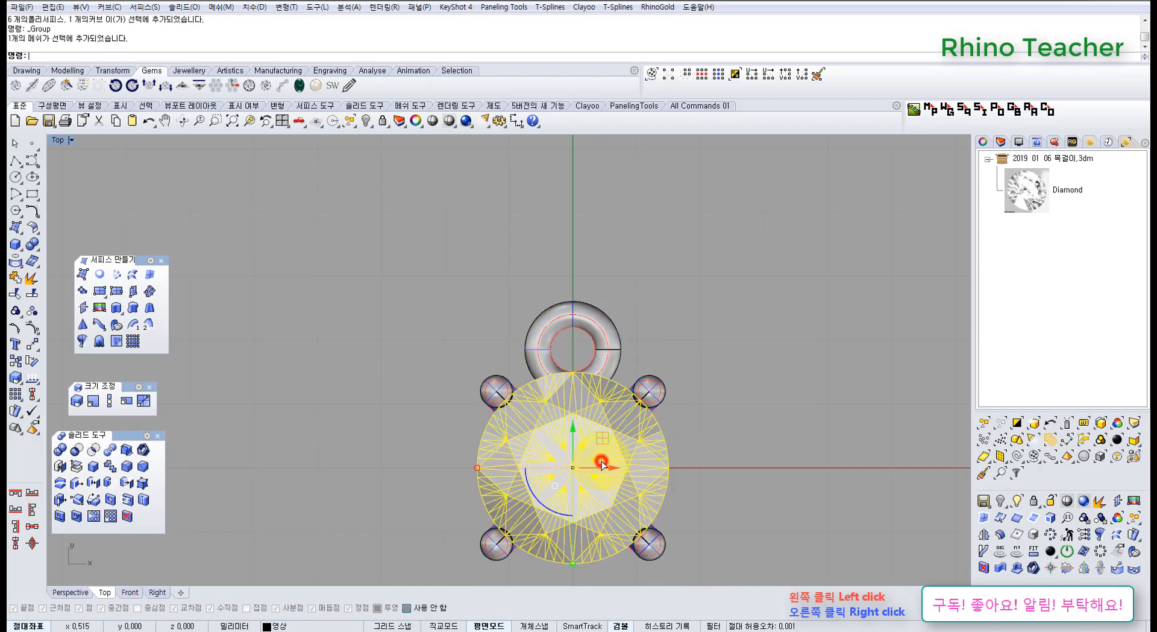
key("ctrl+h")
scroll(561, 412, "up", 4)
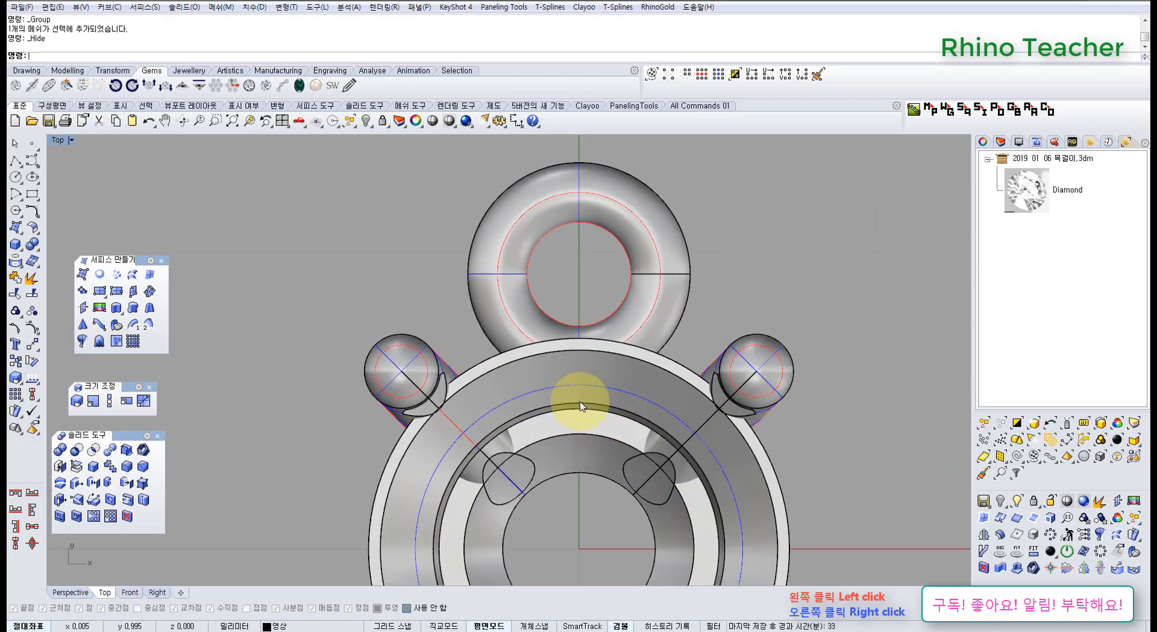
key("ctrl+z")
scroll(612, 435, "down", 8)
Draw a horizontal polyline in the Right view from the torus's centre outward, away from the setting.
right_click_drag(607, 354, 558, 382)
left_click(595, 333)
scroll(498, 279, "down", 6)
right_click_drag(475, 292, 418, 364)
key("ctrl+F2")
key("ctrl+F3")
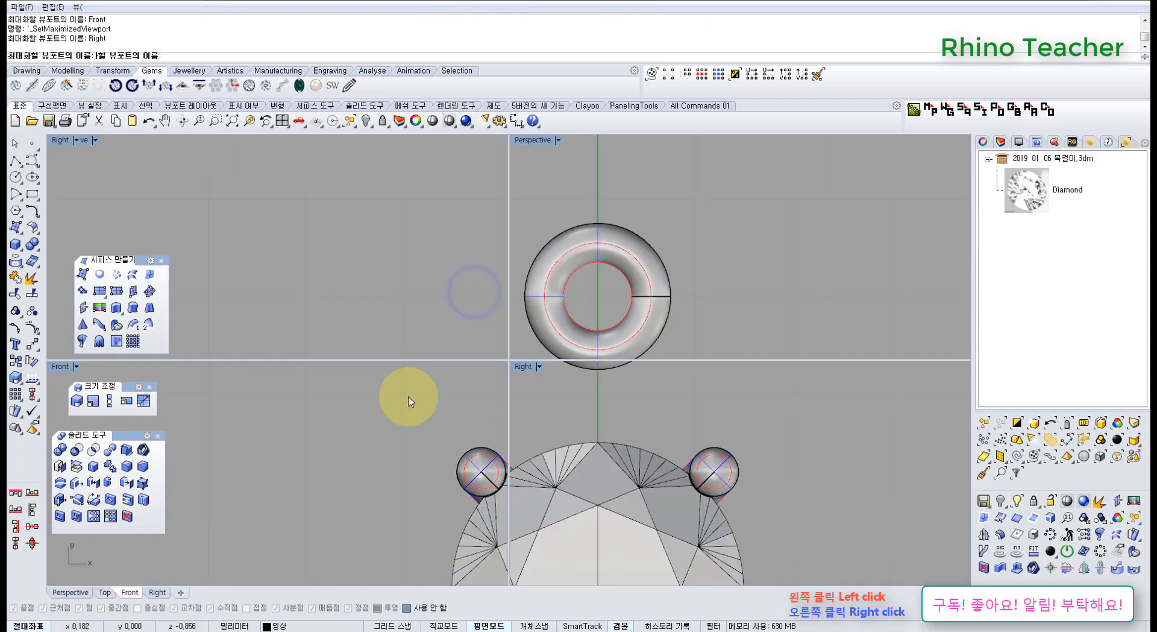
scroll(597, 355, "down", 10)
right_click_drag(634, 333, 432, 379)
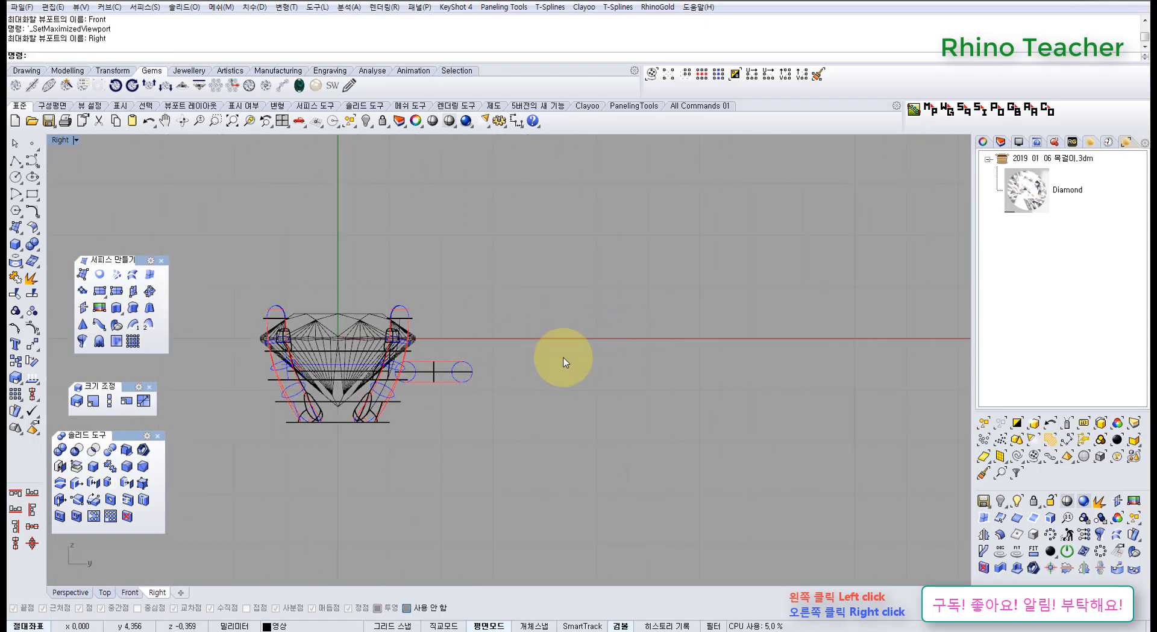
left_click(17, 160)
left_click(434, 372)
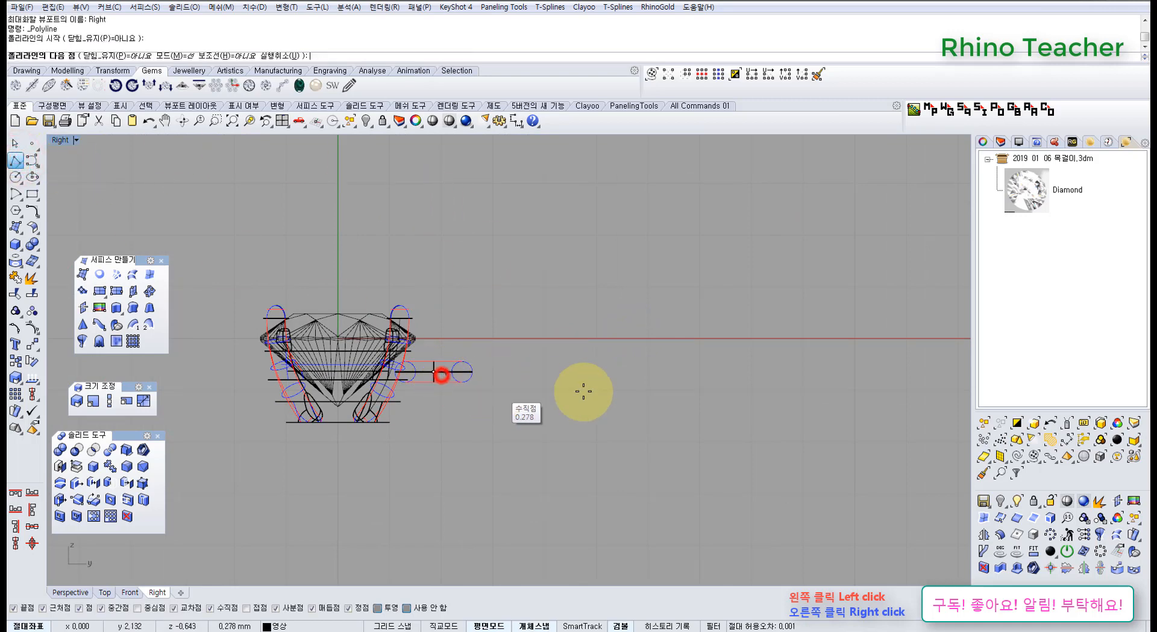
left_click(668, 371)
right_click(656, 253)
left_click_drag(551, 421, 516, 305)
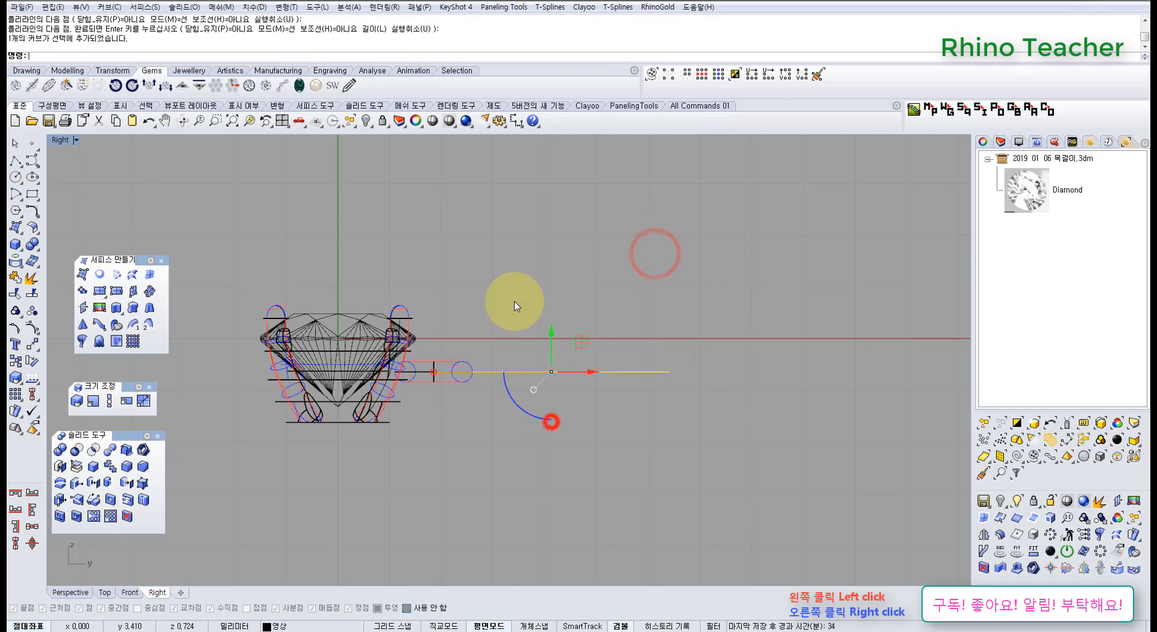
left_click(32, 161)
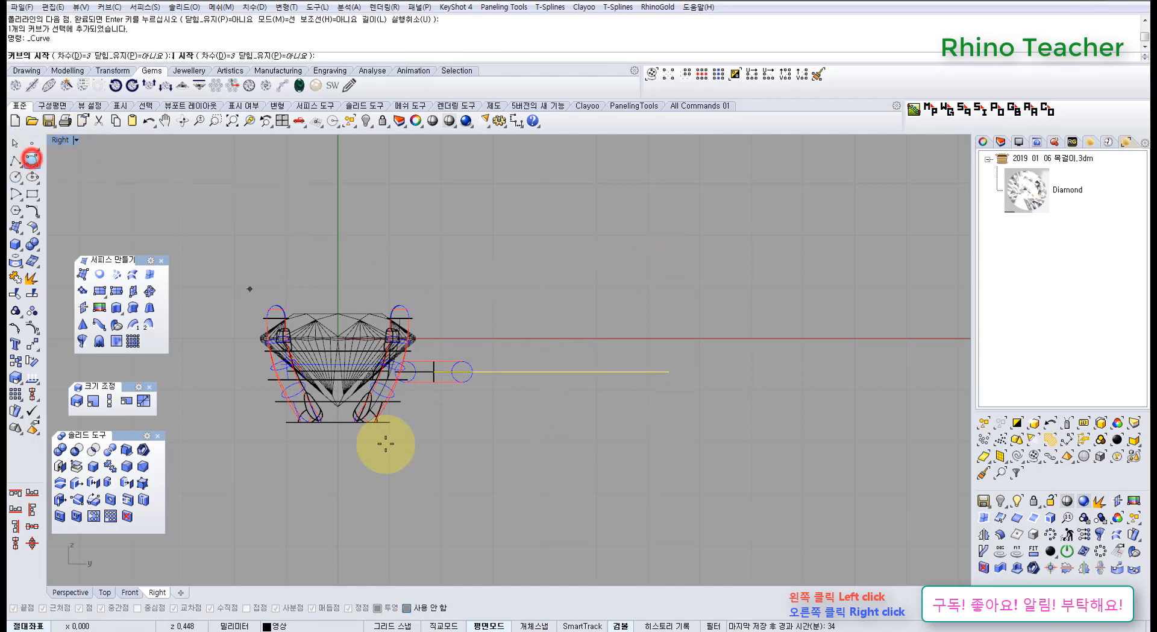
scroll(429, 356, "up", 3)
left_click(442, 394)
scroll(442, 394, "down", 1)
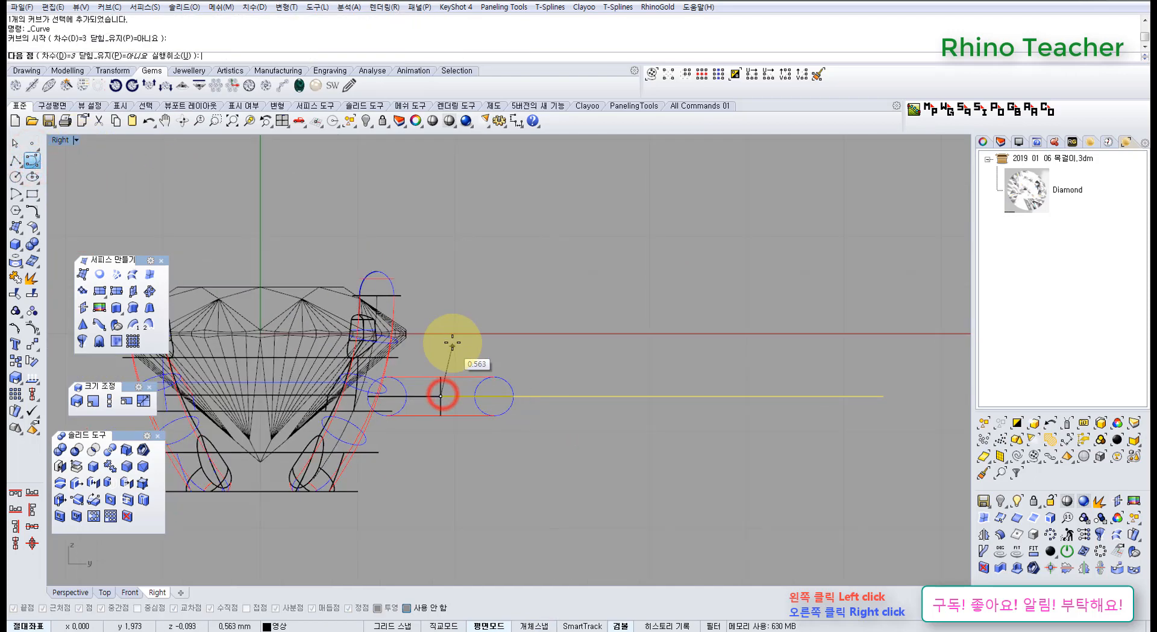
key("Escape")
Draw a six-point degree 3 curve from near the polyline's outer end, arching over it back above the torus.
right_click_drag(719, 374, 484, 369)
right_click(596, 368)
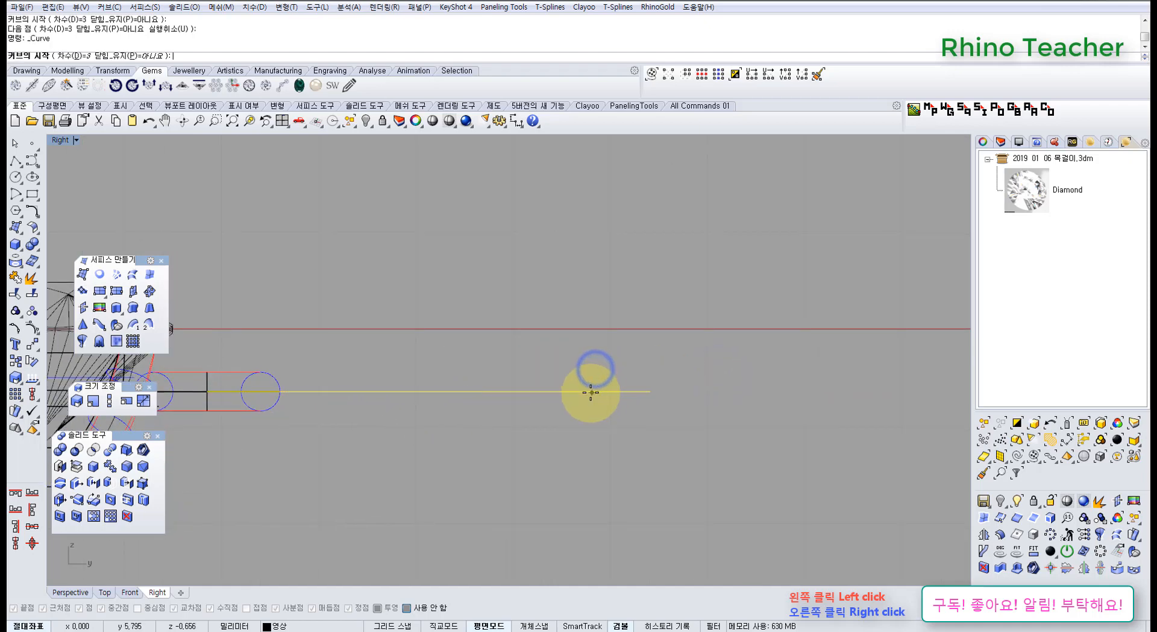
left_click(590, 392)
left_click(589, 342)
scroll(533, 278, "down", 6)
right_click_drag(534, 281, 586, 311)
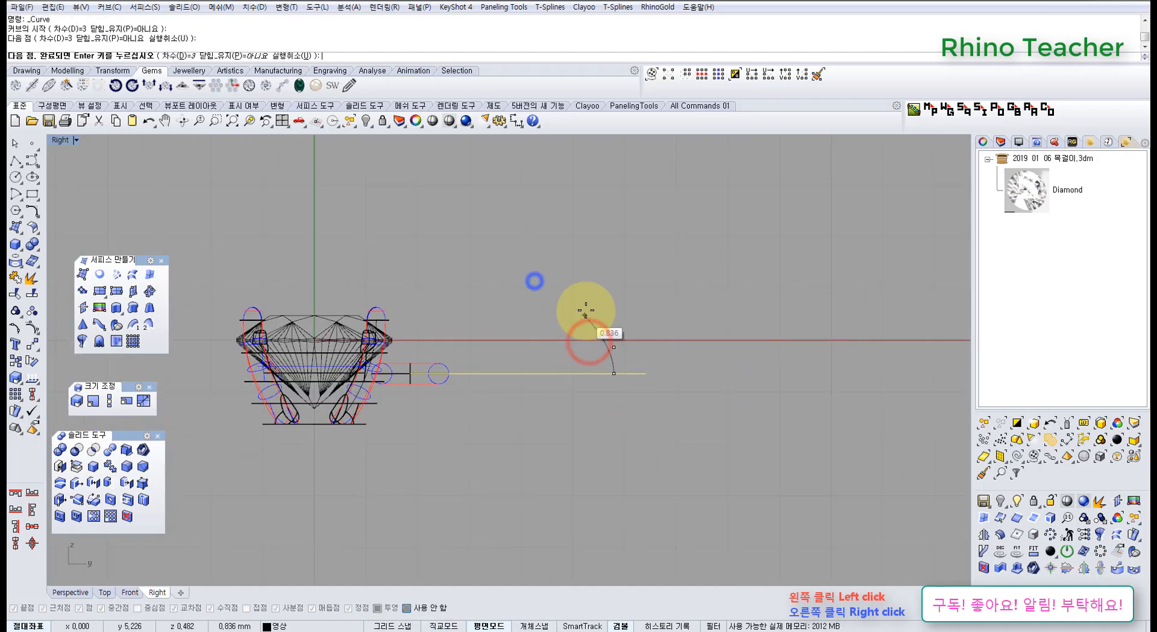
left_click(580, 299)
left_click(516, 292)
left_click(452, 328)
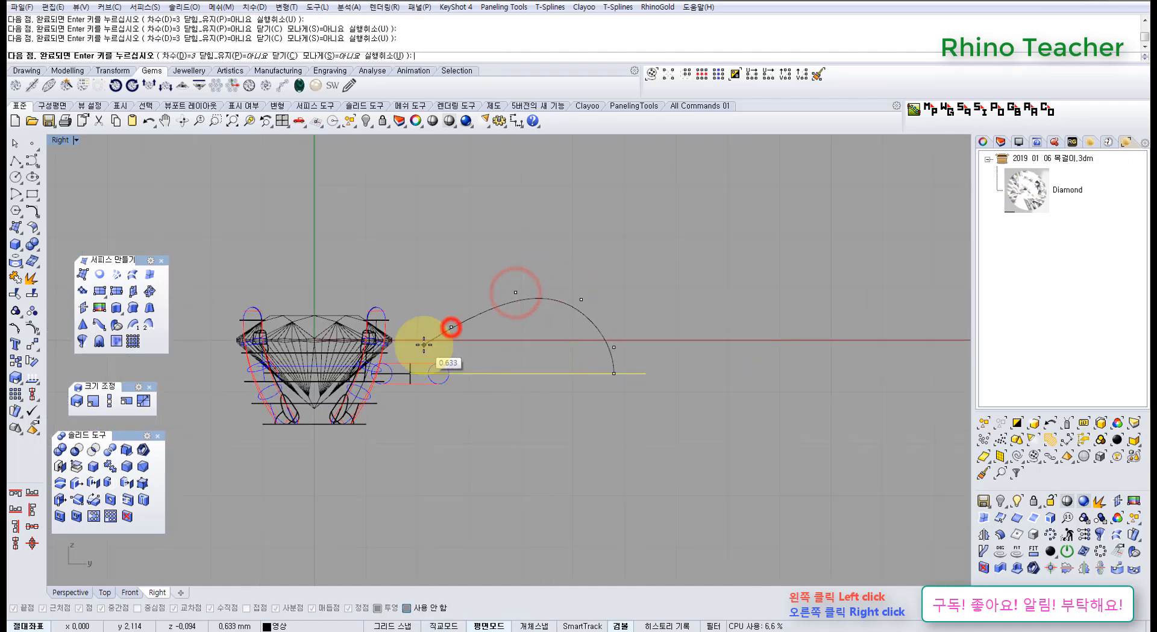
scroll(413, 350, "up", 3)
left_click(408, 350)
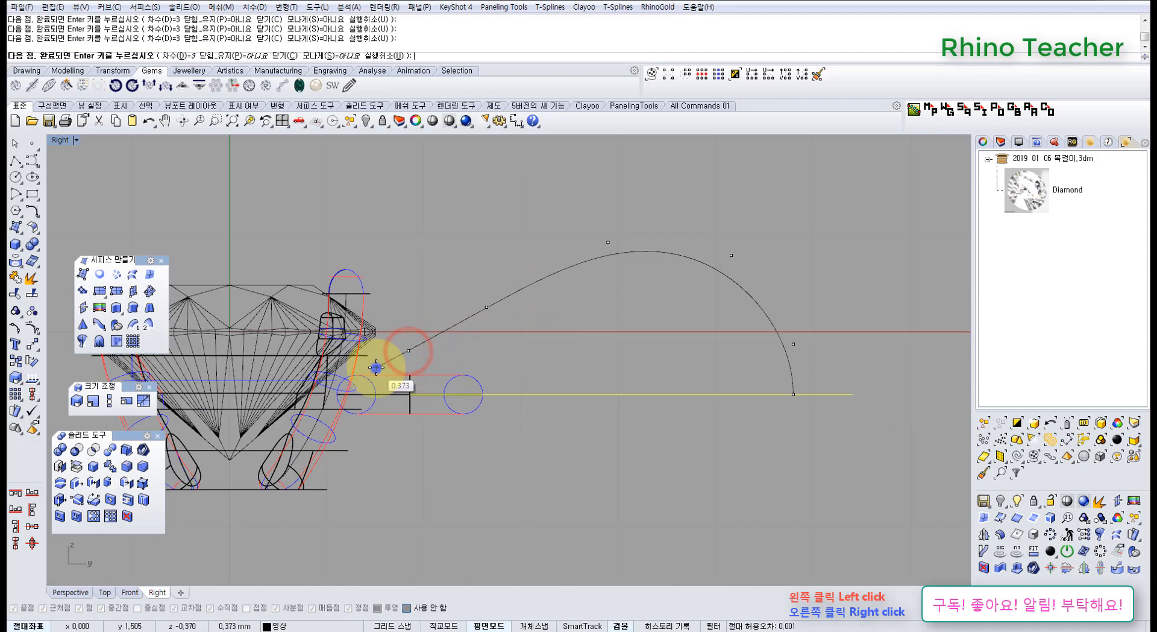
right_click(376, 367)
Mirror the arched curve across the horizontal polyline with history recording on, forming a teardrop outline.
left_click_drag(649, 331, 526, 238)
right_click_drag(624, 282, 467, 292)
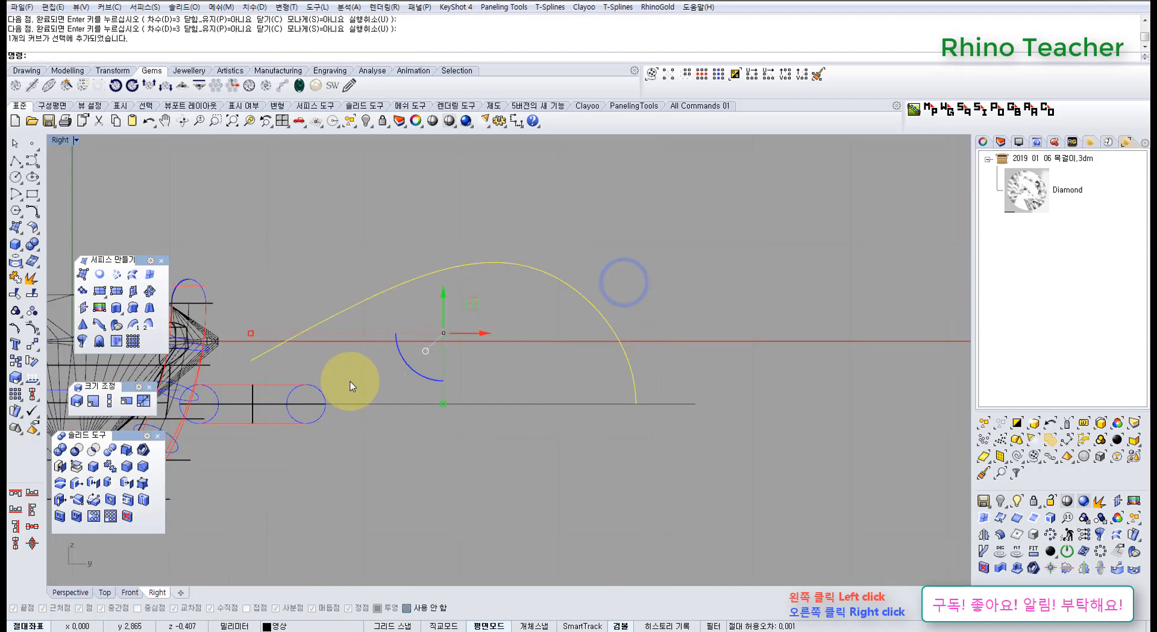
middle_click(262, 401)
left_click(209, 401)
left_click(663, 626)
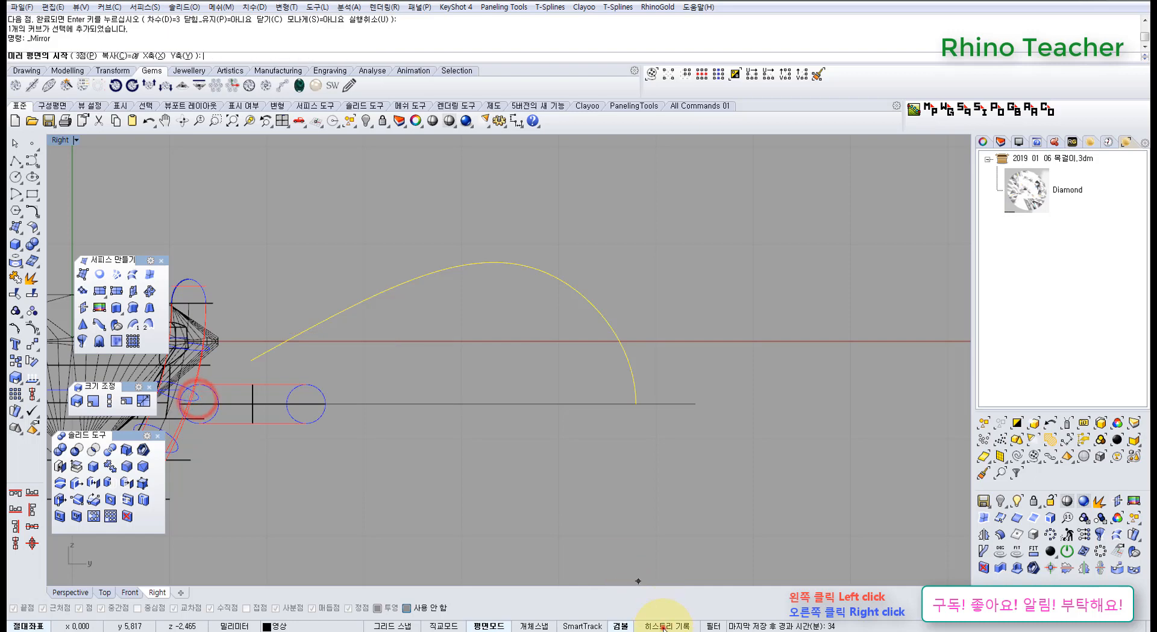
left_click(496, 404)
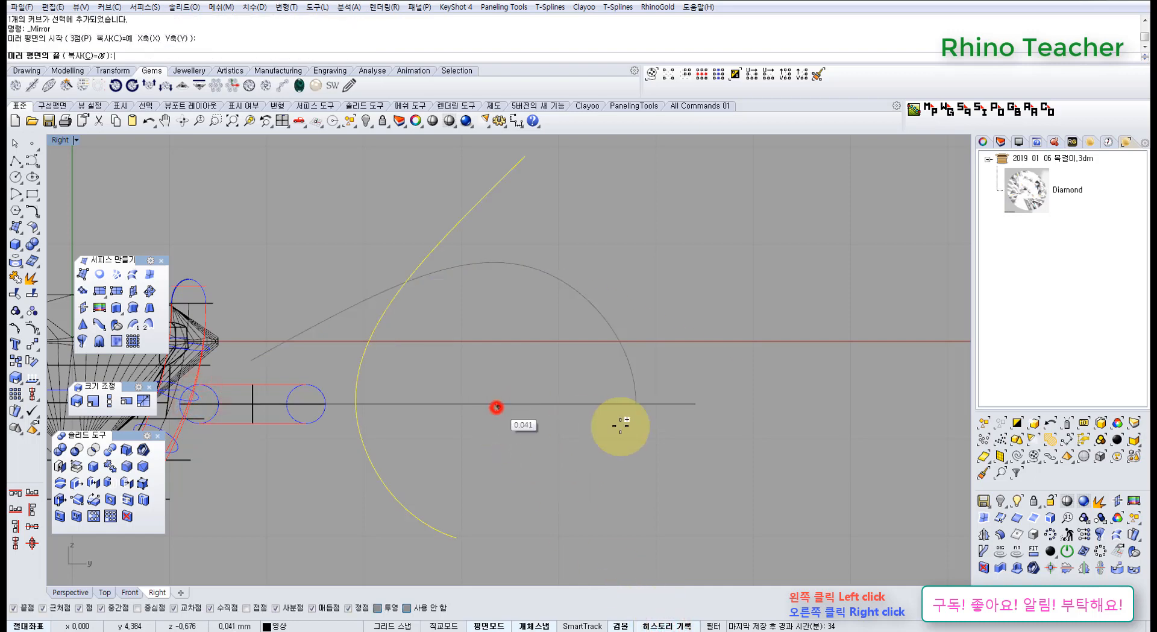
left_click(768, 417)
scroll(736, 310, "down", 3)
right_click_drag(678, 343, 722, 330)
Show the upper curve's control points and raise the second point from the setting end slightly.
left_click(624, 253)
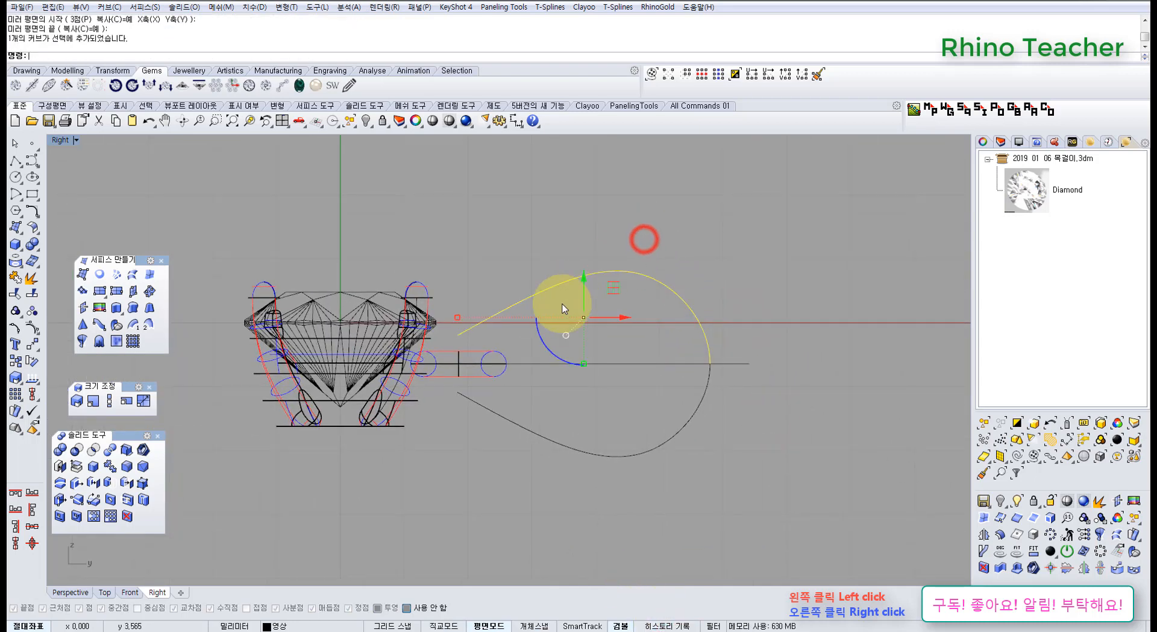
key("F10")
right_click_drag(638, 366, 600, 336)
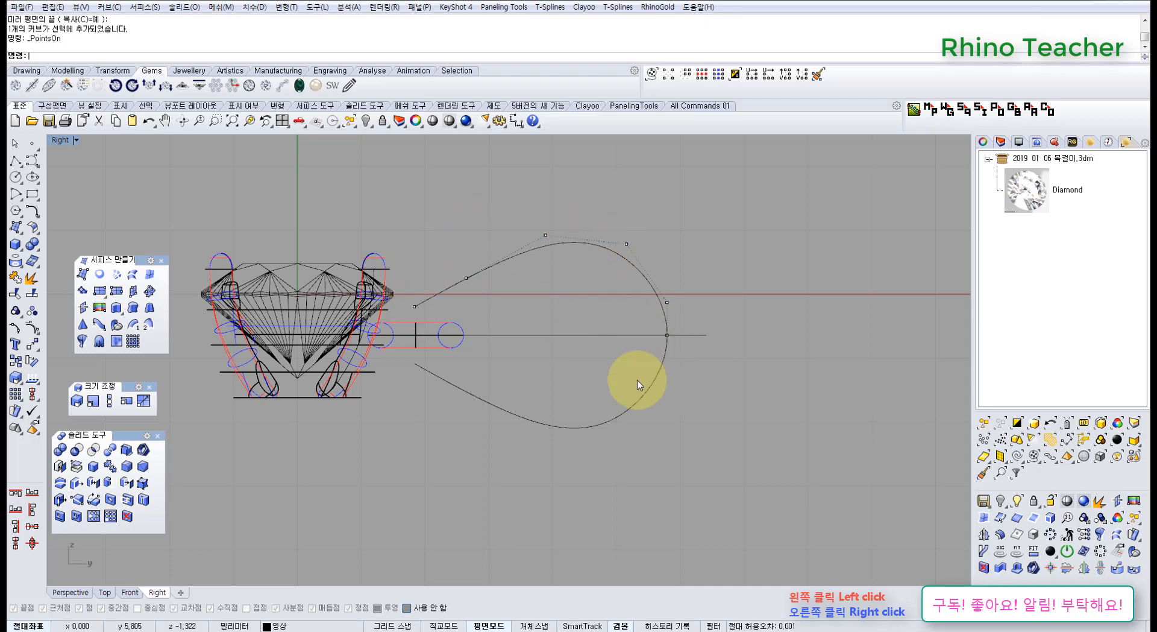
right_click_drag(554, 348, 433, 414)
scroll(501, 382, "up", 2)
right_click_drag(342, 368, 426, 405)
scroll(435, 329, "up", 2)
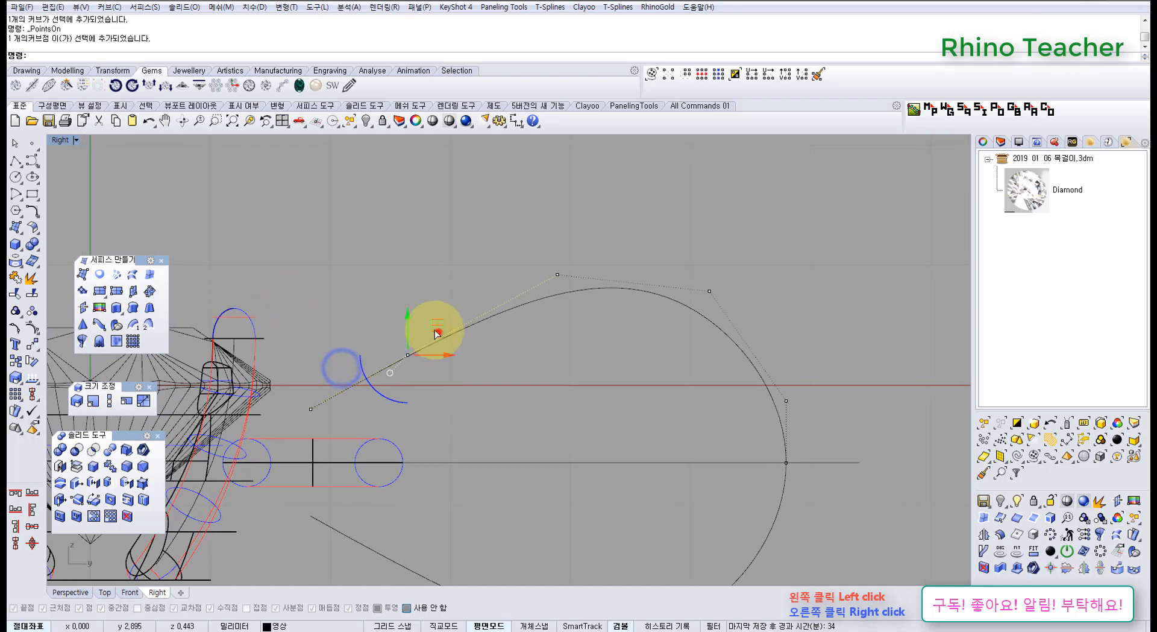
left_click_drag(430, 324, 431, 326)
left_click(376, 252)
Lower the upper curve's two topmost control points together to flatten the teardrop.
right_click_drag(364, 295, 412, 254)
right_click_drag(633, 259, 567, 235)
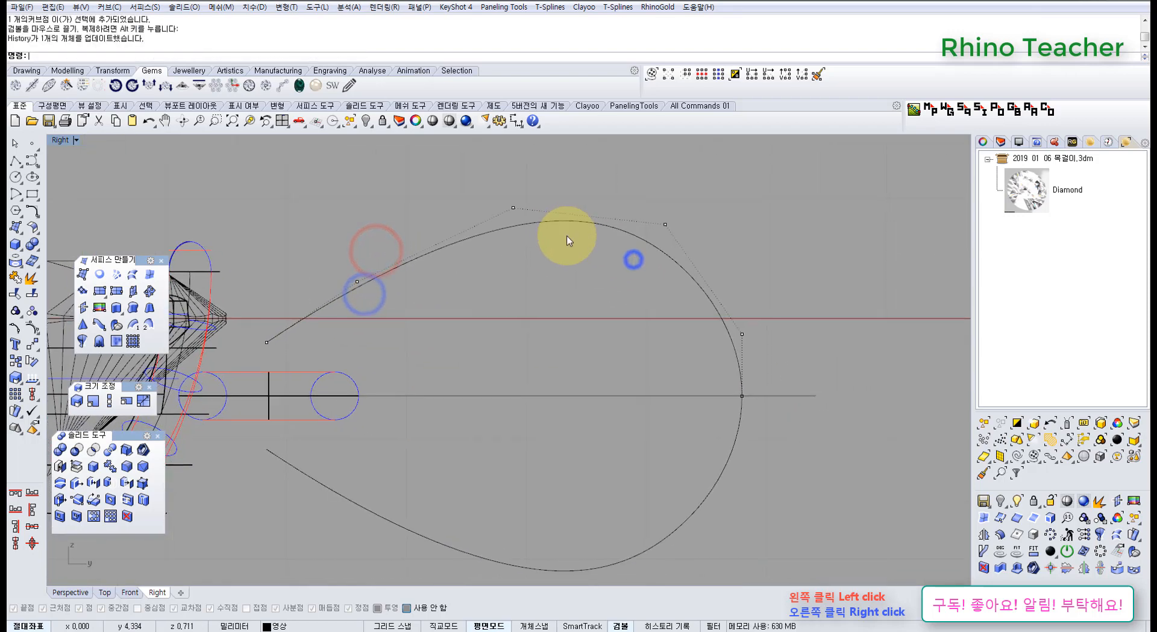
scroll(567, 235, "down", 6)
left_click_drag(660, 237, 660, 240)
scroll(579, 196, "up", 6)
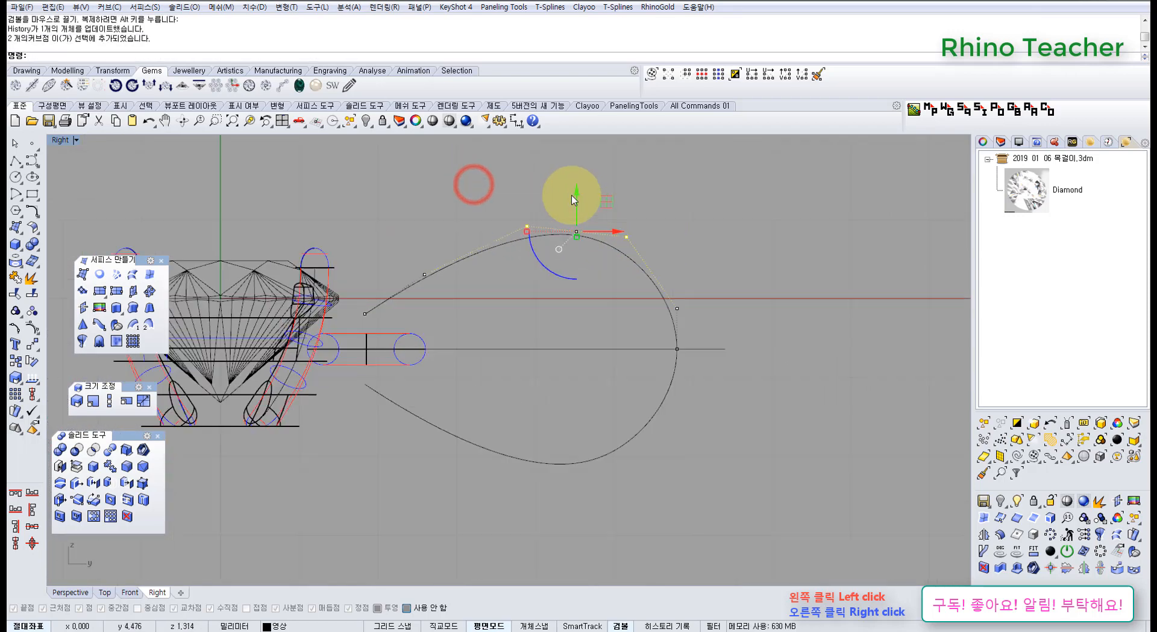
left_click_drag(577, 210, 584, 231)
left_click(648, 212)
Lower the upper curve's second control point slightly outward and pull its setting-side end point down toward the torus's centreline.
right_click_drag(518, 242, 656, 196)
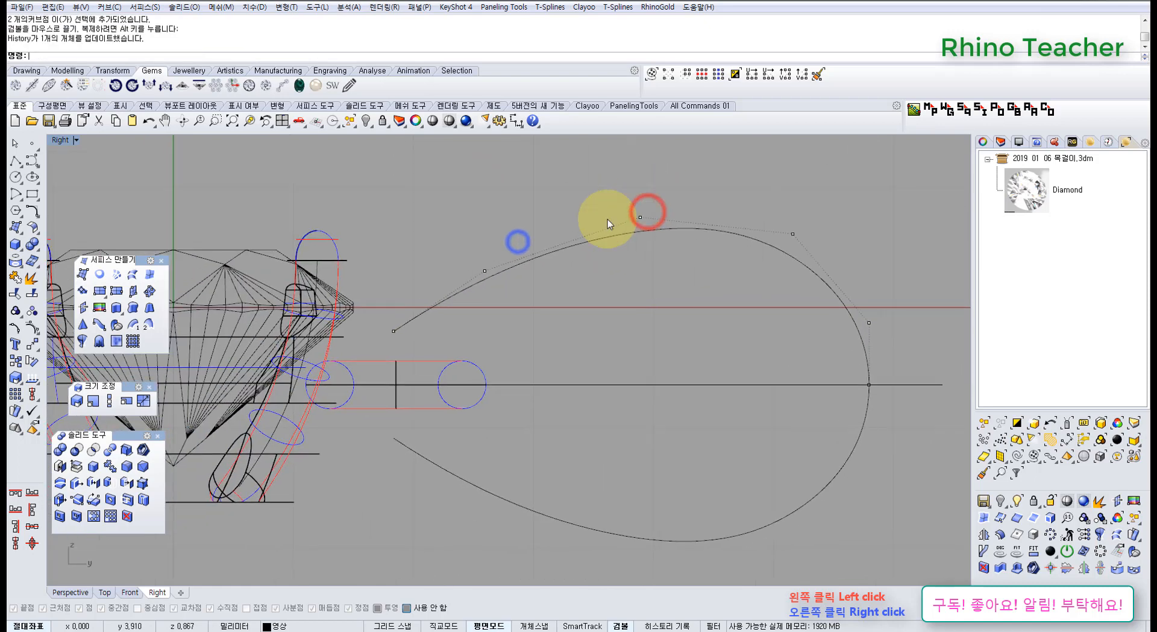
left_click_drag(452, 251, 508, 309)
left_click_drag(523, 264, 521, 263)
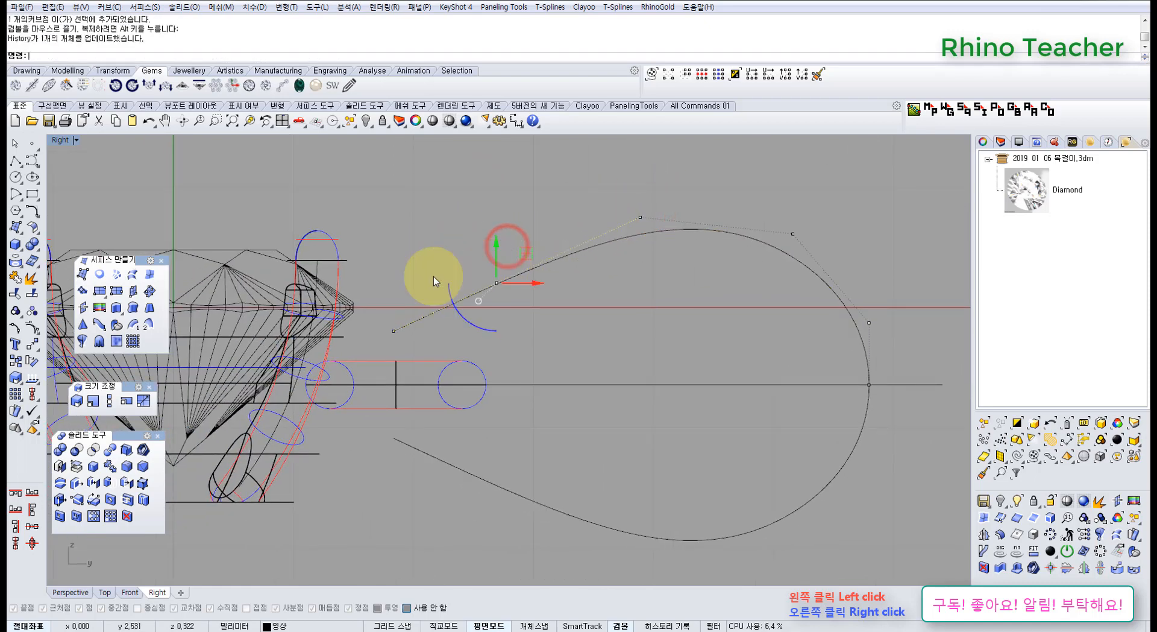
left_click_drag(375, 294, 412, 343)
left_click_drag(418, 302, 382, 339)
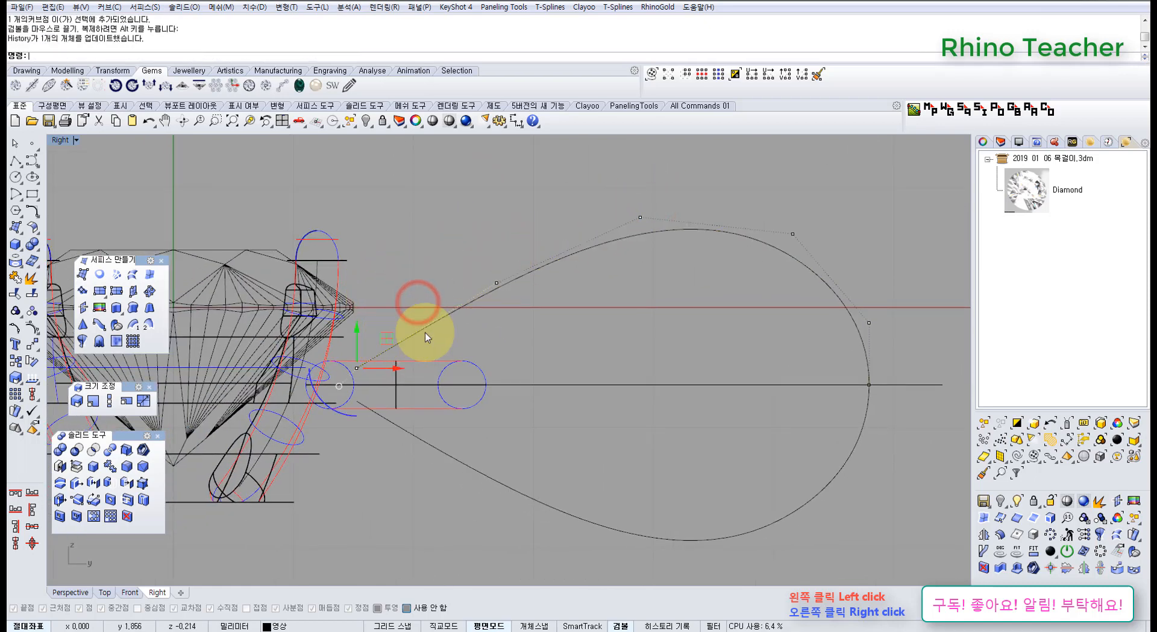
right_click_drag(558, 320, 488, 306)
left_click(506, 315)
Move the upper curve's three outermost control points horizontally toward the setting to shorten the teardrop.
scroll(572, 317, "down", 6)
right_click_drag(612, 315, 572, 276)
scroll(555, 348, "up", 6)
scroll(593, 339, "down", 4)
left_click_drag(551, 195, 678, 360)
scroll(645, 312, "up", 2)
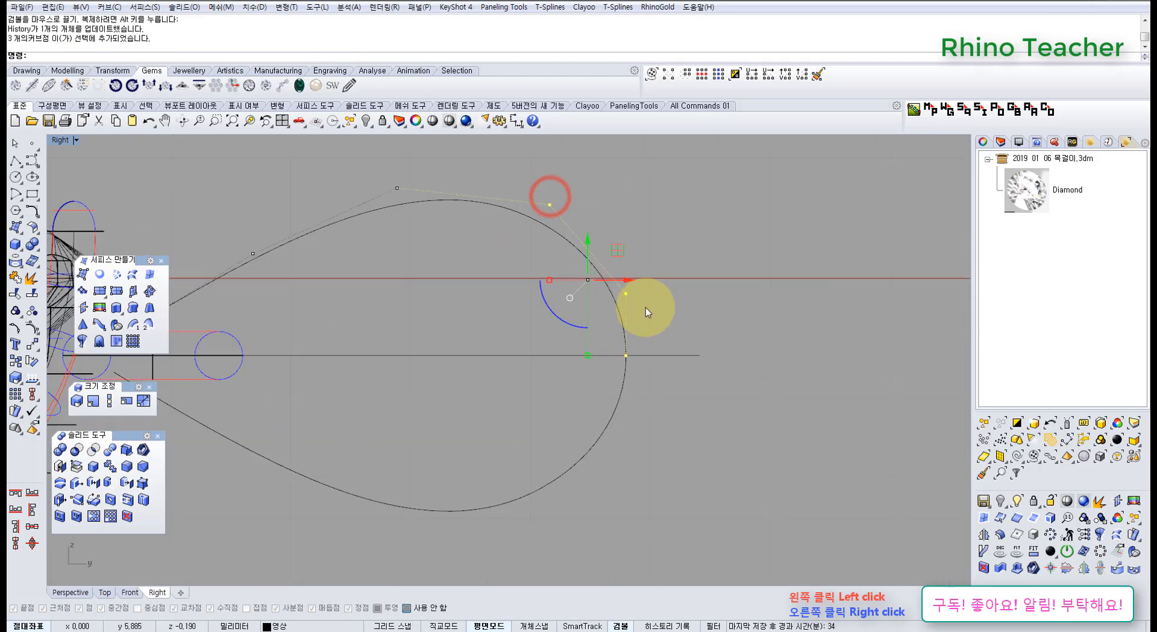
left_click_drag(625, 281, 573, 288)
Shift the upper curve's third control point from the setting end, and the second one, down and toward the setting.
right_click_drag(484, 240, 557, 276)
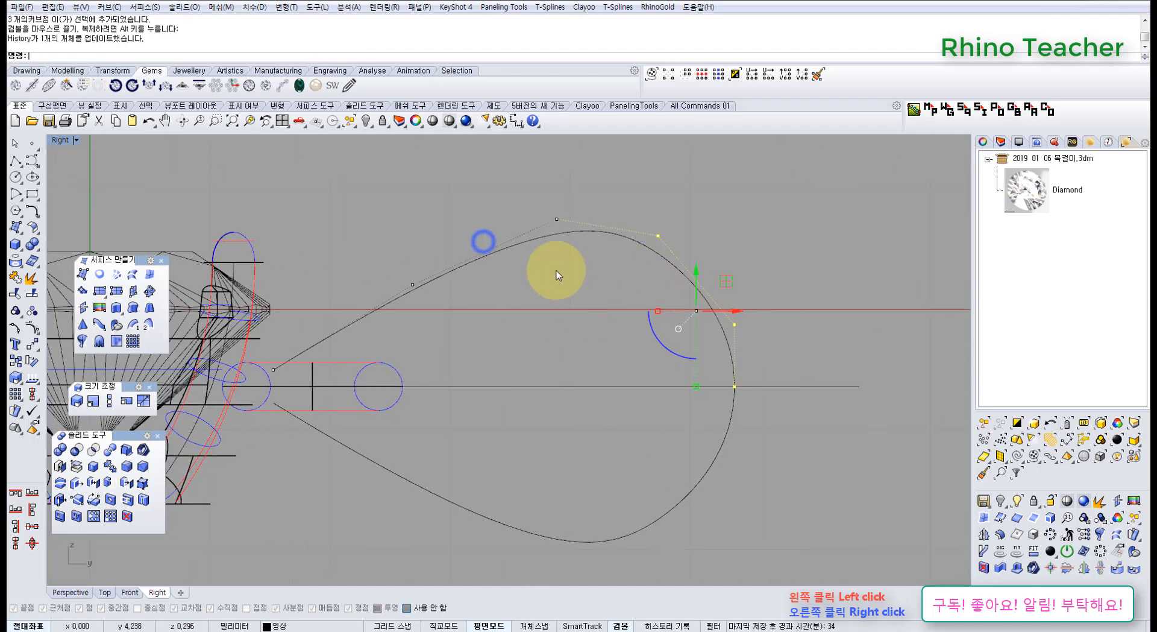
left_click_drag(546, 203, 545, 203)
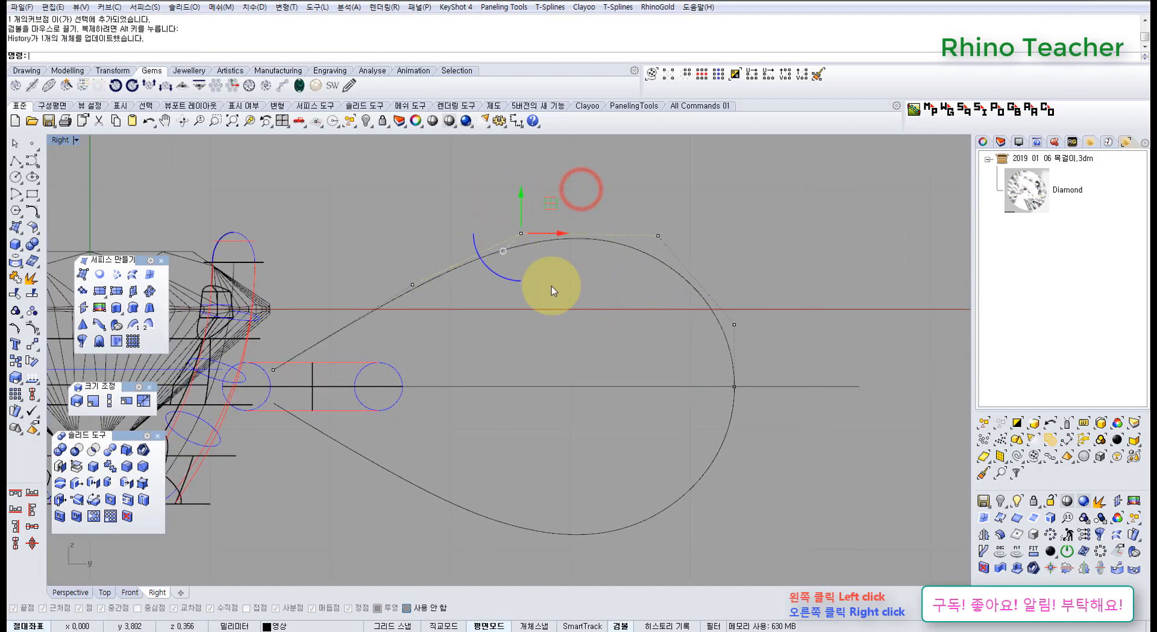
left_click(553, 291)
right_click_drag(504, 300, 601, 268)
left_click_drag(475, 235, 549, 292)
left_click_drag(536, 227, 521, 240)
left_click(633, 297)
Move the upper curve's two outermost control points horizontally toward the setting.
right_click_drag(677, 313, 543, 296)
left_click_drag(633, 248, 768, 379)
left_click_drag(712, 311, 707, 311)
left_click(721, 396)
Lower the upper curve's fourth control point from the setting end and shift the third one slightly toward the setting.
right_click_drag(640, 261, 668, 335)
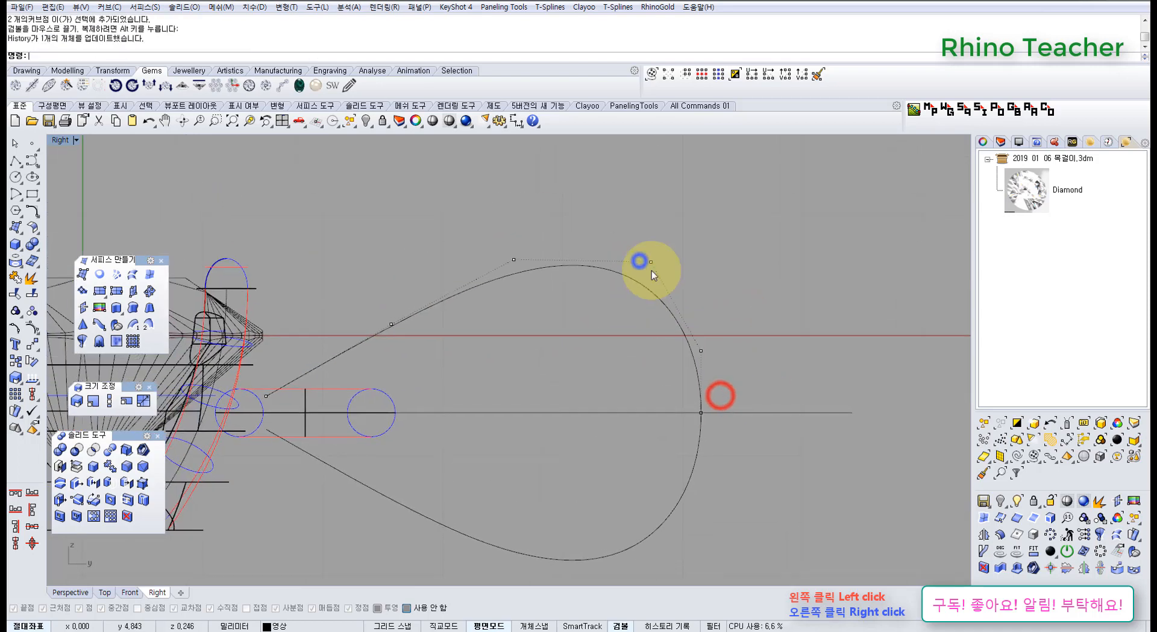
left_click_drag(615, 222, 685, 271)
left_click_drag(675, 232, 665, 264)
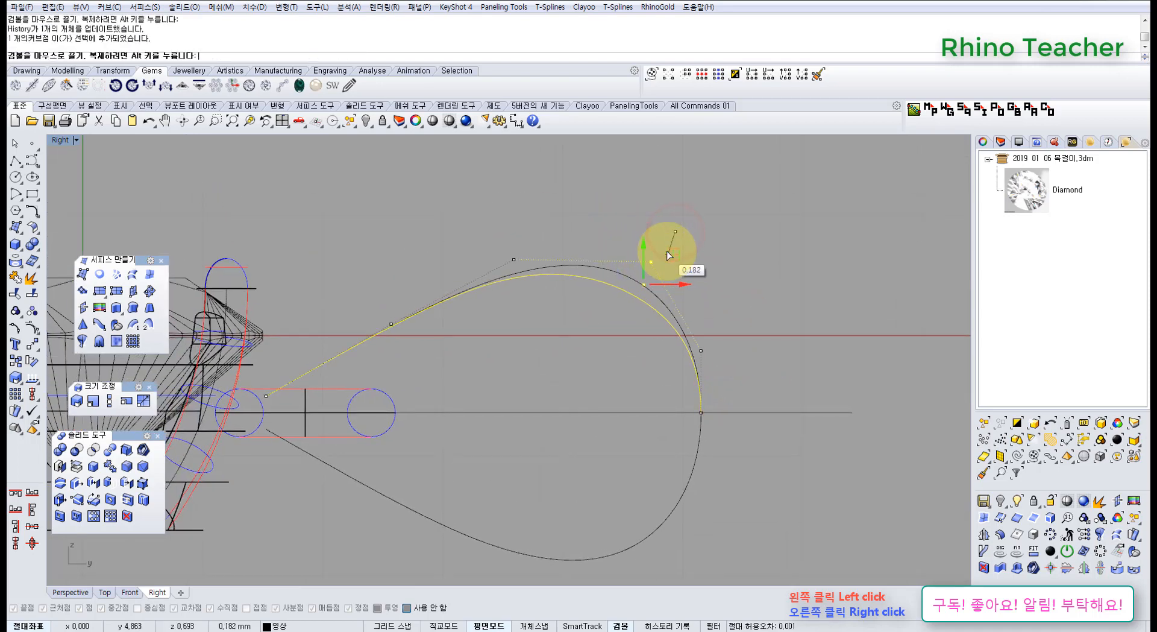
left_click(579, 205)
right_click_drag(475, 212, 539, 181)
left_click_drag(536, 184, 609, 274)
left_click_drag(593, 210, 576, 218)
left_click(618, 303)
Lower the control point directly above the teardrop's outer end, moving it vertically toward the polyline.
scroll(640, 331, "down", 6)
right_click_drag(644, 356, 568, 290)
scroll(596, 262, "up", 6)
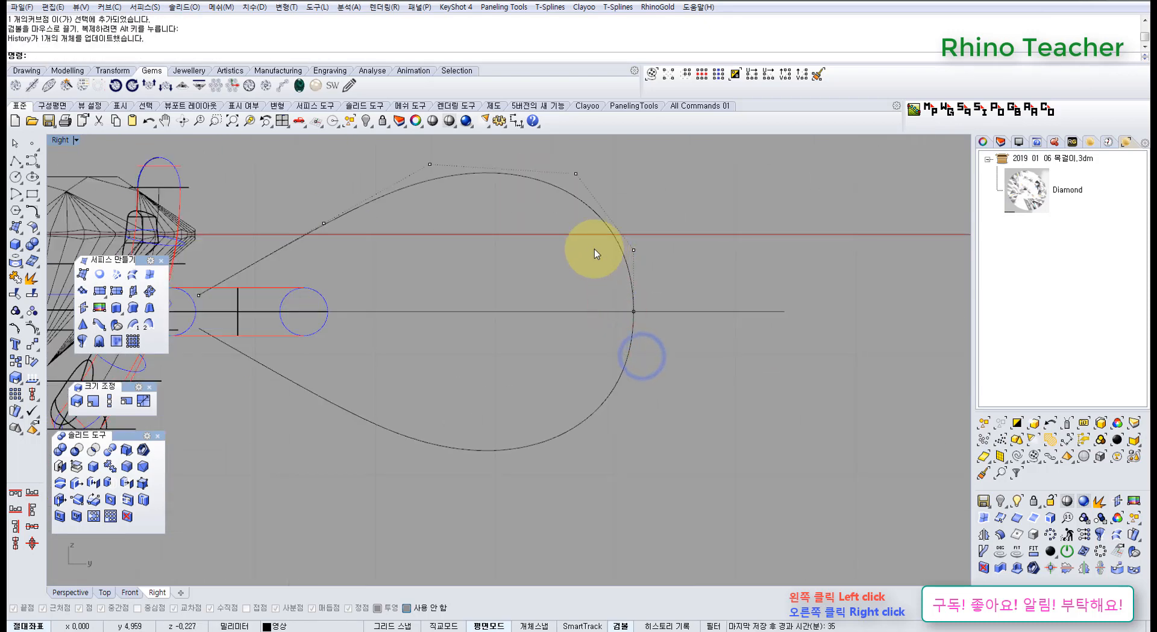
left_click_drag(560, 222, 678, 286)
left_click_drag(635, 216, 642, 227)
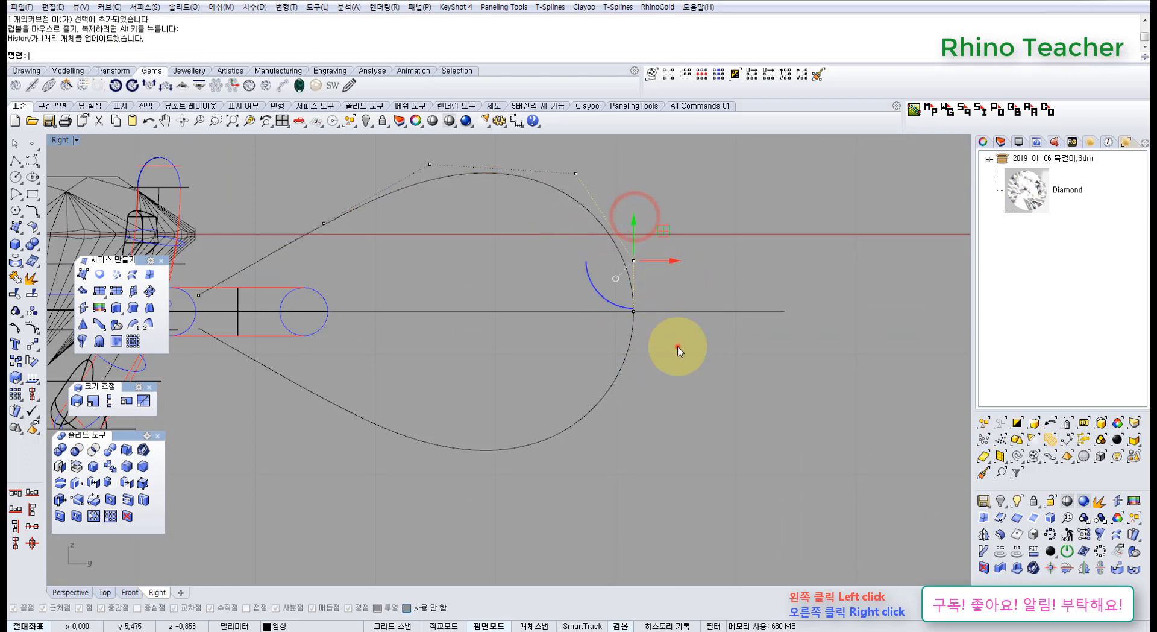
left_click(677, 346)
right_click_drag(649, 373, 621, 356)
scroll(621, 356, "down", 6)
scroll(513, 311, "up", 6)
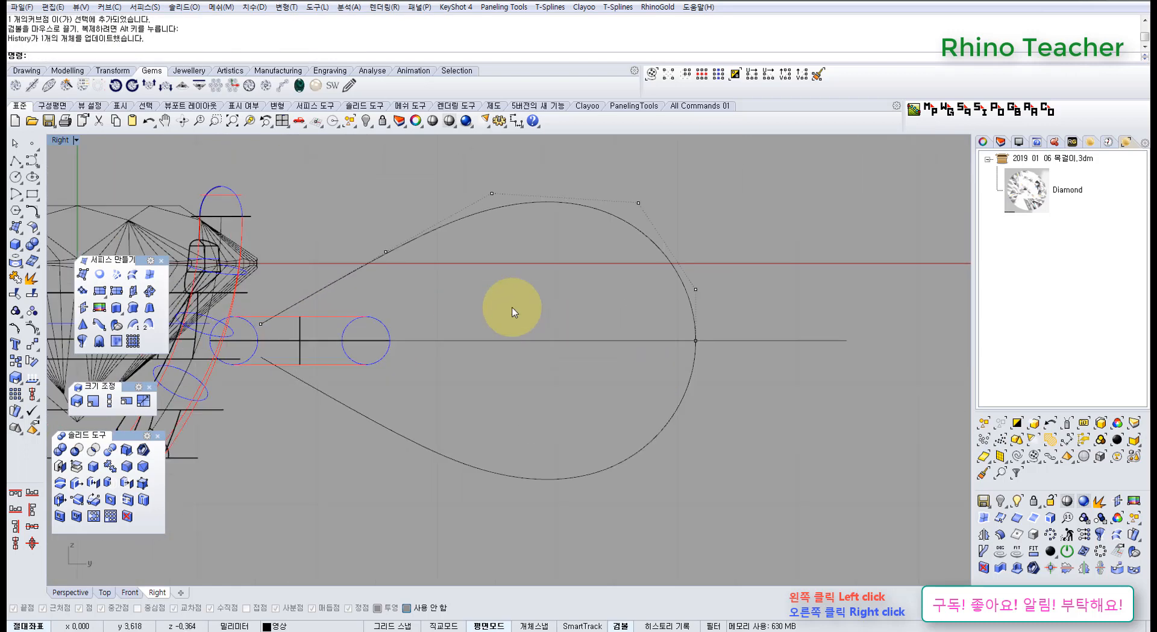
right_click_drag(488, 313, 583, 305)
right_click_drag(669, 326, 438, 303)
scroll(541, 324, "down", 5)
scroll(492, 312, "up", 3)
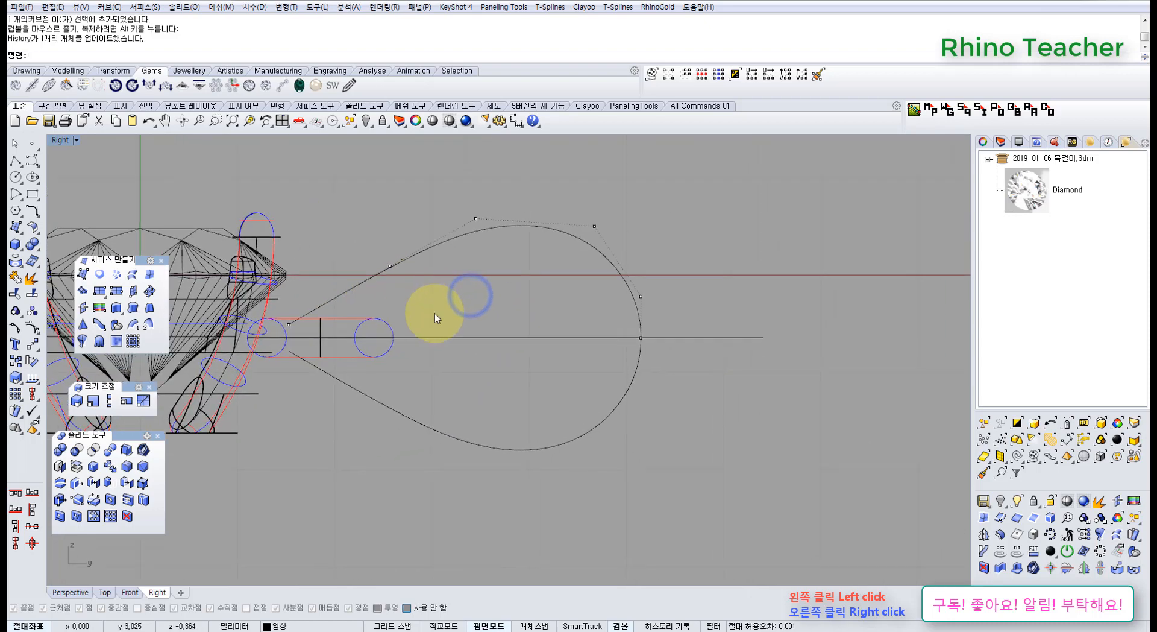
Select both teardrop halves in the Perspective view and copy them a small distance toward negative X in the Top view.
key("ctrl+F4")
right_click_drag(761, 324, 688, 366)
left_click_drag(624, 318, 624, 303)
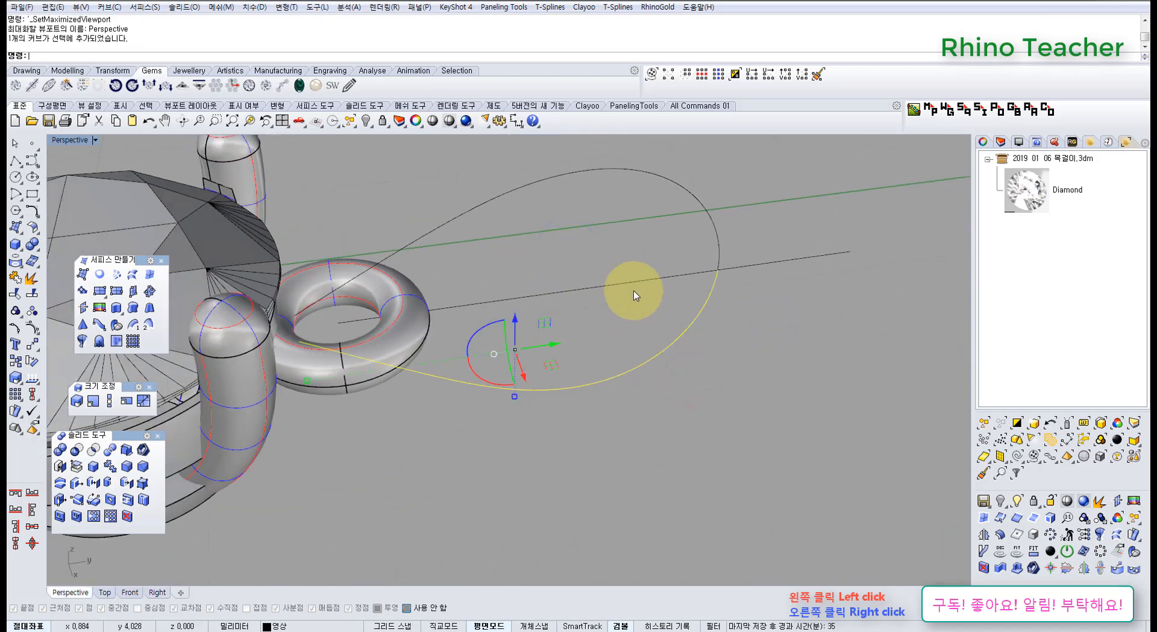
left_click_drag(517, 214, 450, 193, "shift")
key("ctrl+F1")
scroll(504, 336, "up", 3)
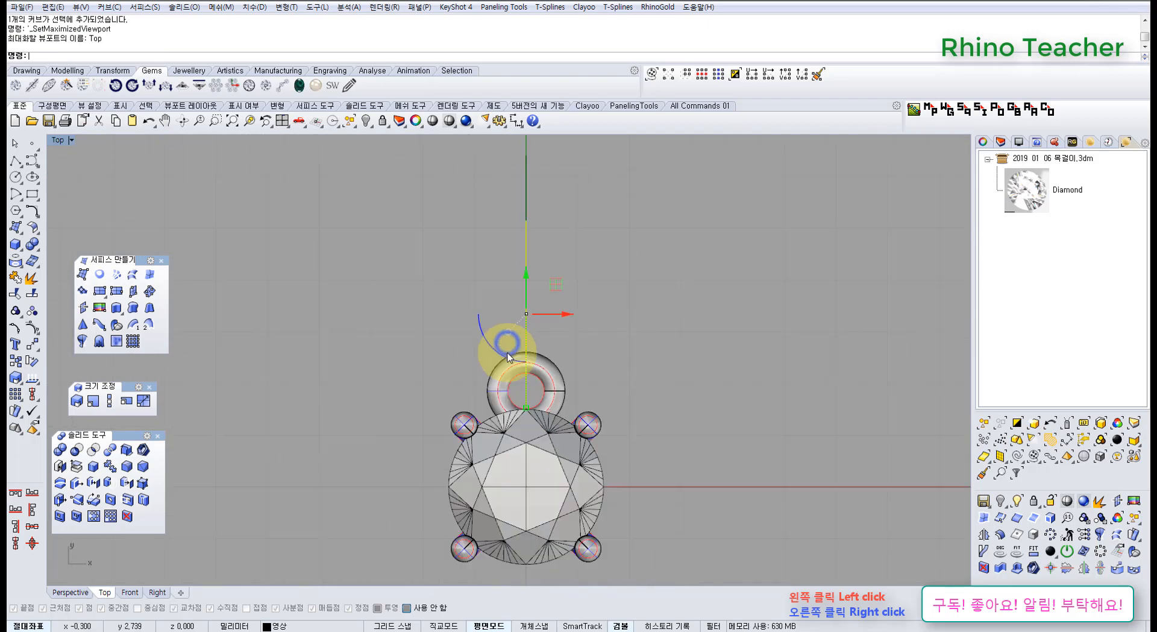
scroll(521, 389, "up", 4)
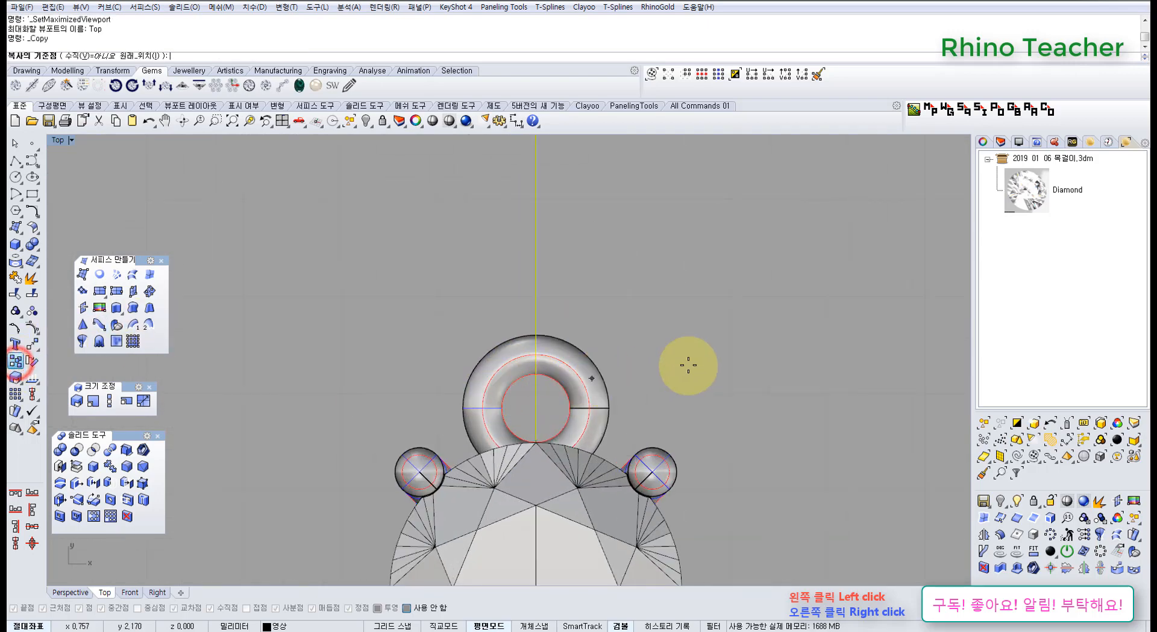
left_click(722, 359)
left_click(705, 361)
right_click(664, 292)
Shear the two copied curves about 15.7° away from the centreline in the Top view, with the origin inside the torus hole.
scroll(662, 294, "down", 4)
right_click_drag(599, 336, 564, 382)
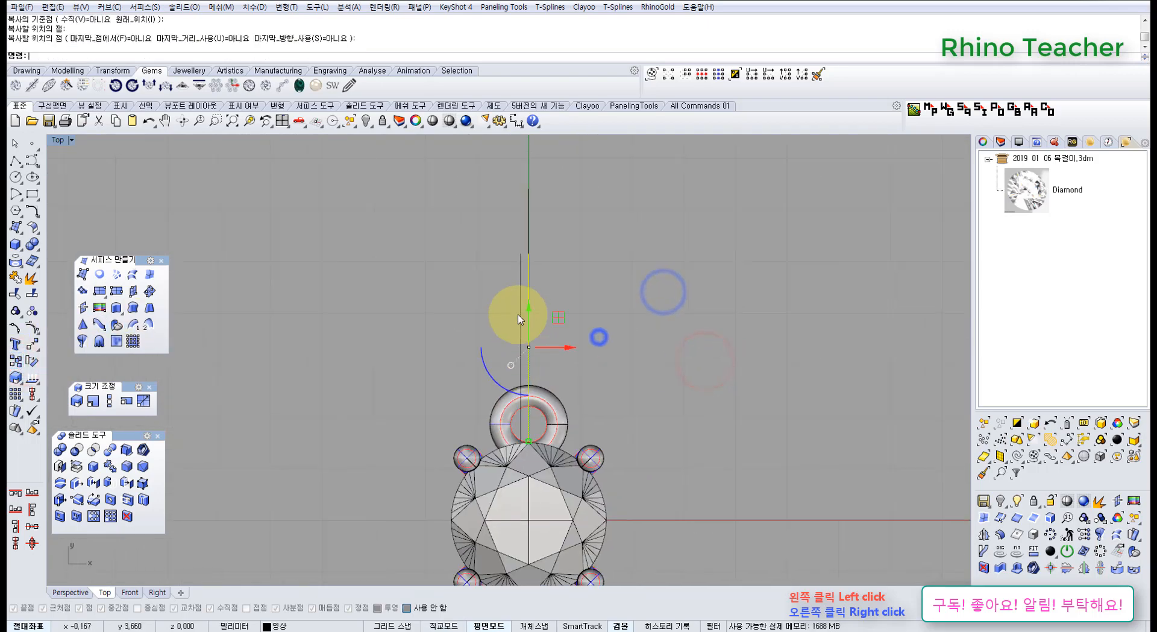
scroll(519, 314, "up", 7)
left_click_drag(547, 282, 462, 334)
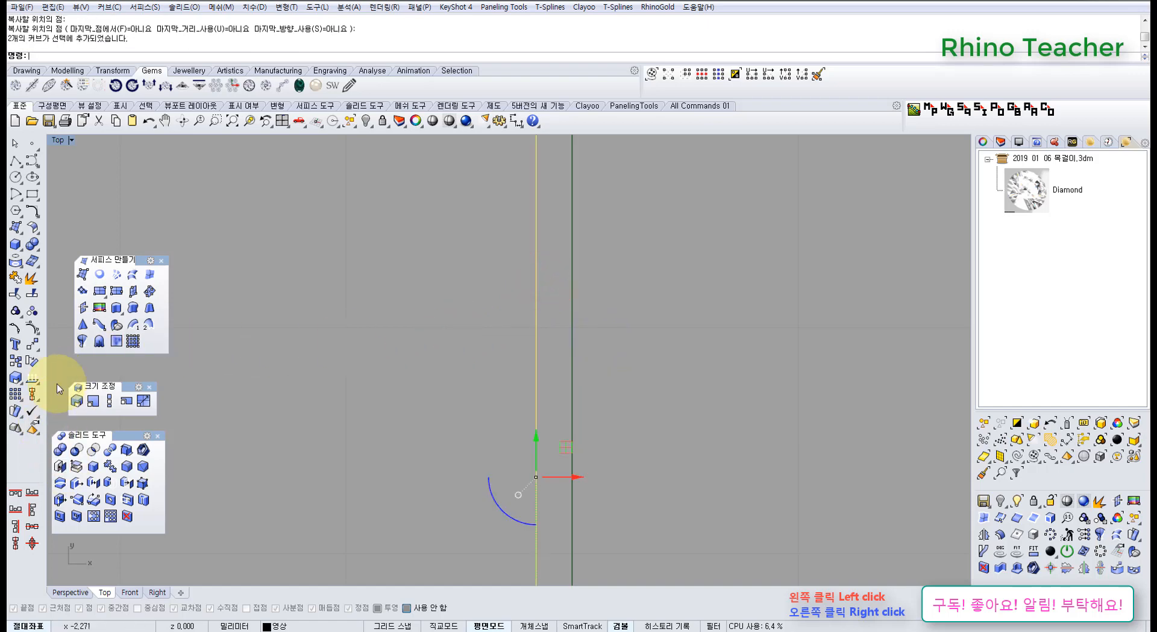
left_click(38, 348)
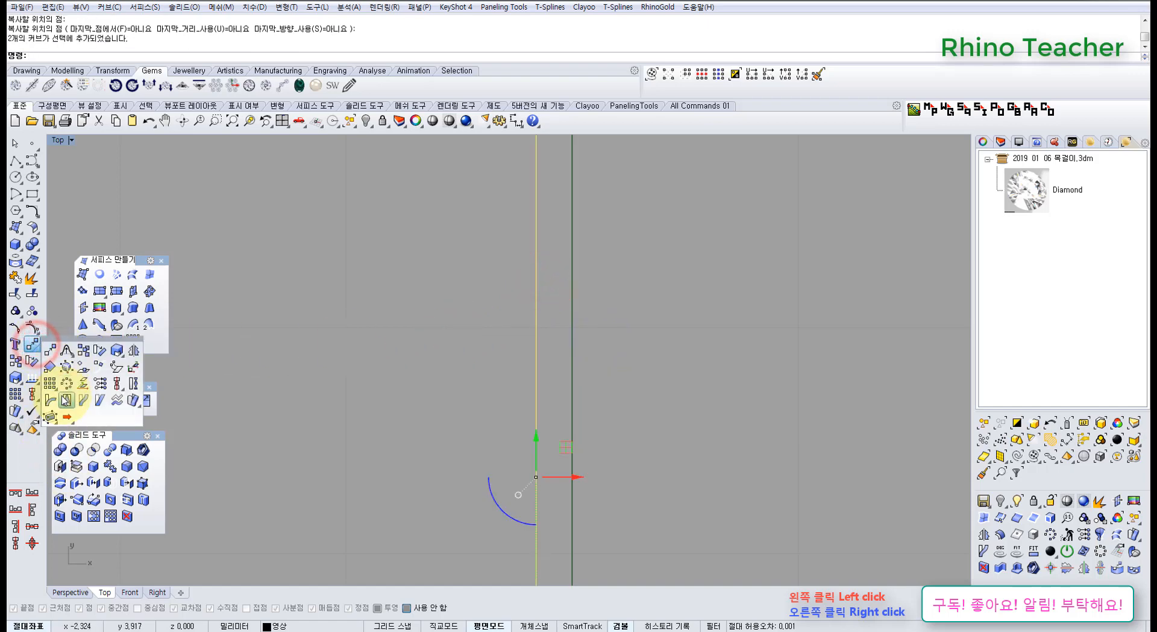
left_click(96, 404)
scroll(364, 362, "down", 6)
right_click_drag(375, 372, 400, 323)
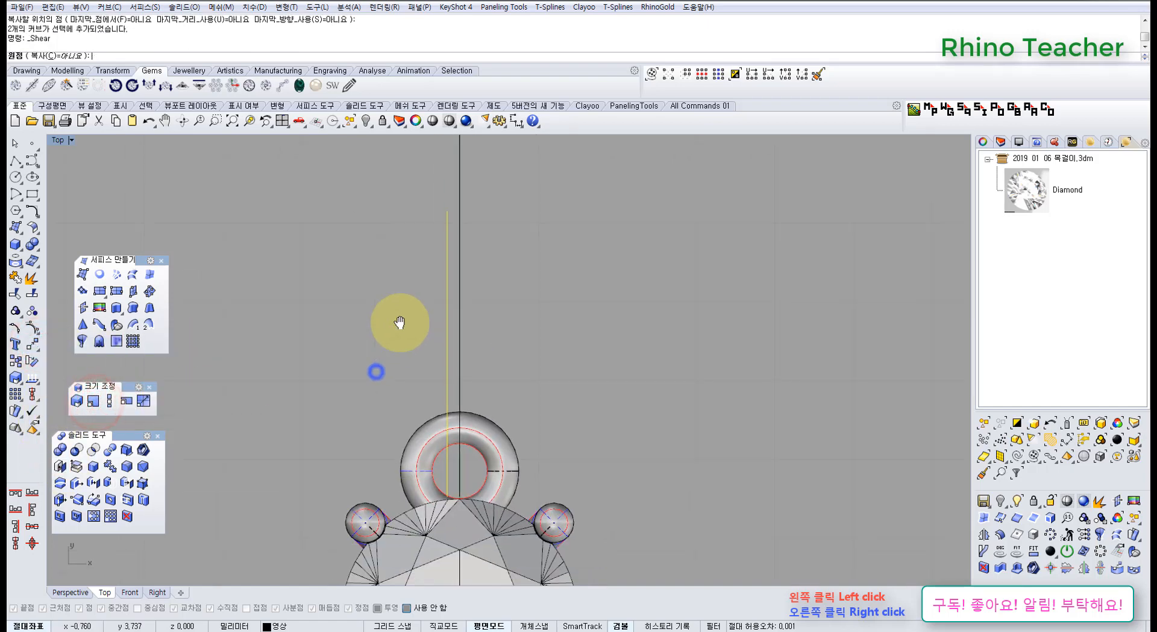
left_click(447, 464)
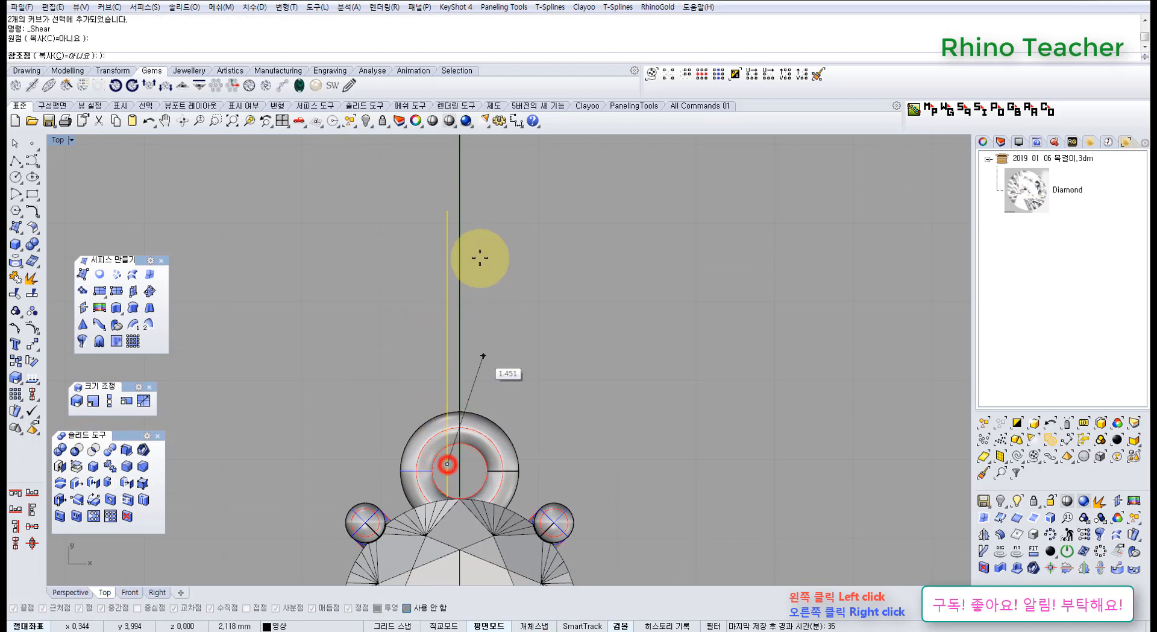
left_click(463, 185)
scroll(381, 186, "up", 4)
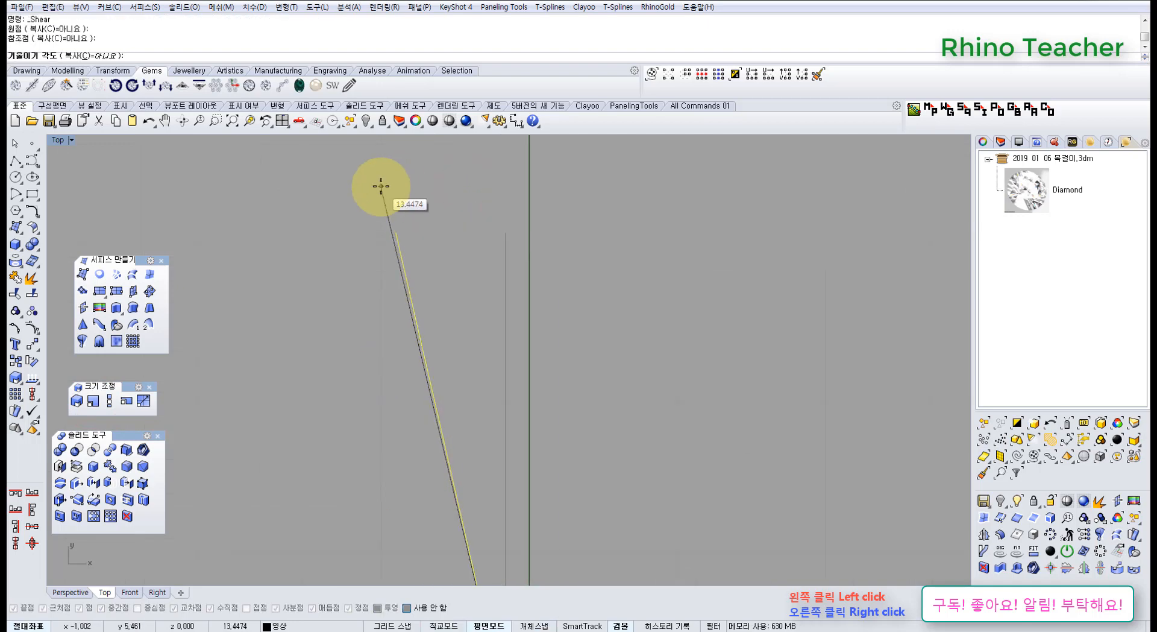
scroll(342, 201, "down", 4)
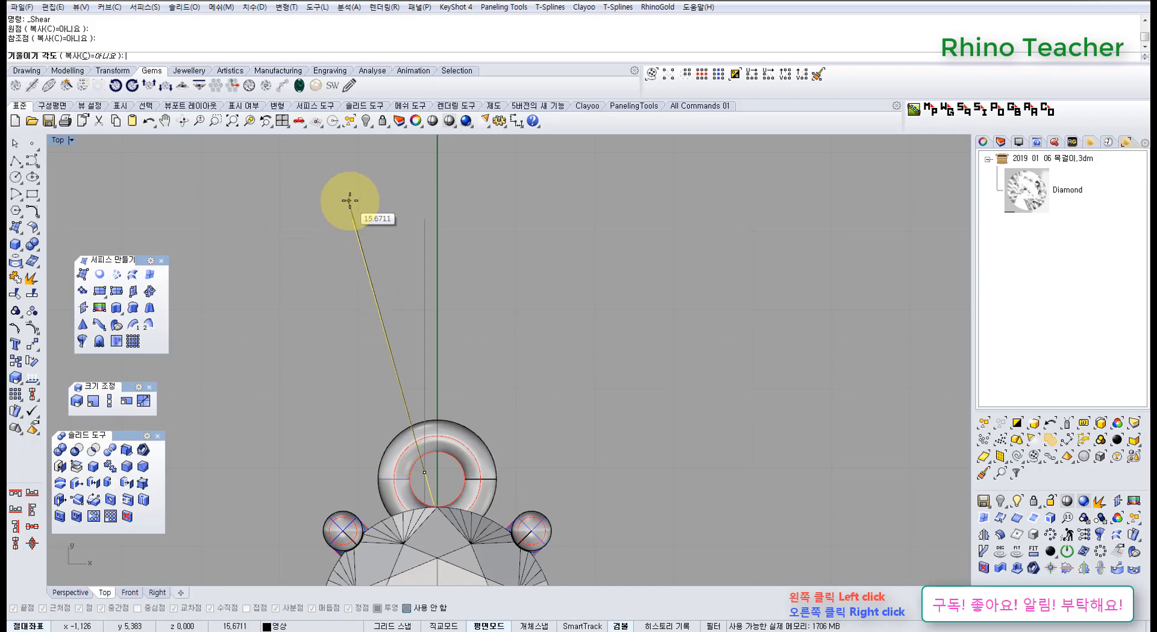
left_click(349, 201)
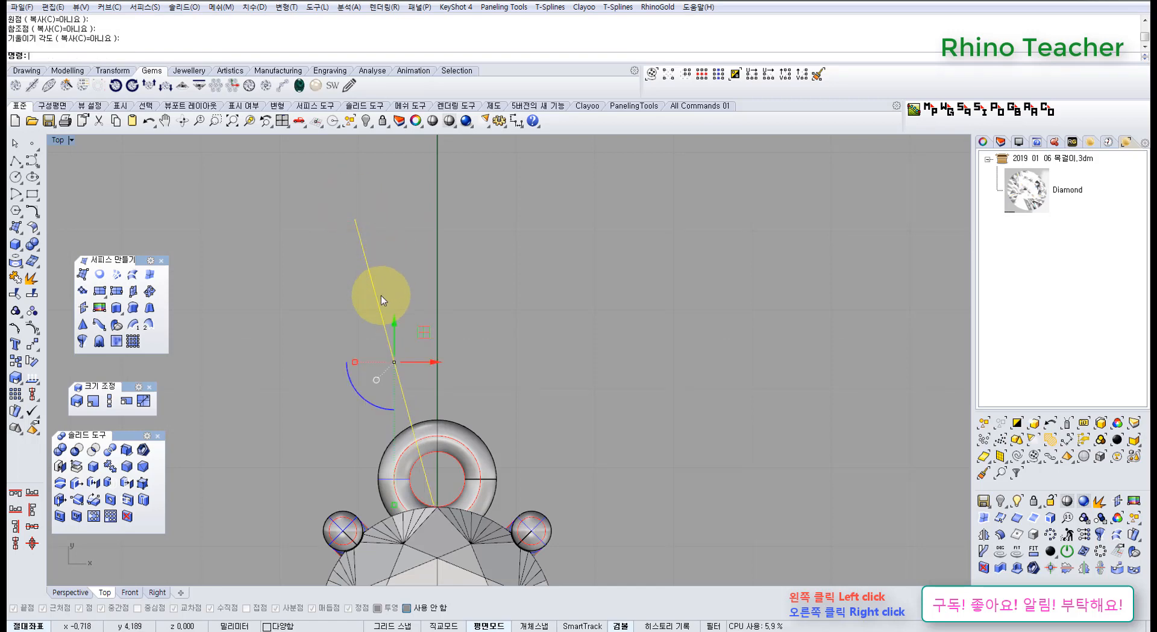
Show the sheared curves' control points in the Perspective view and hide the horizontal polyline.
key("ctrl+F4")
right_click_drag(443, 347, 405, 313)
key("F10")
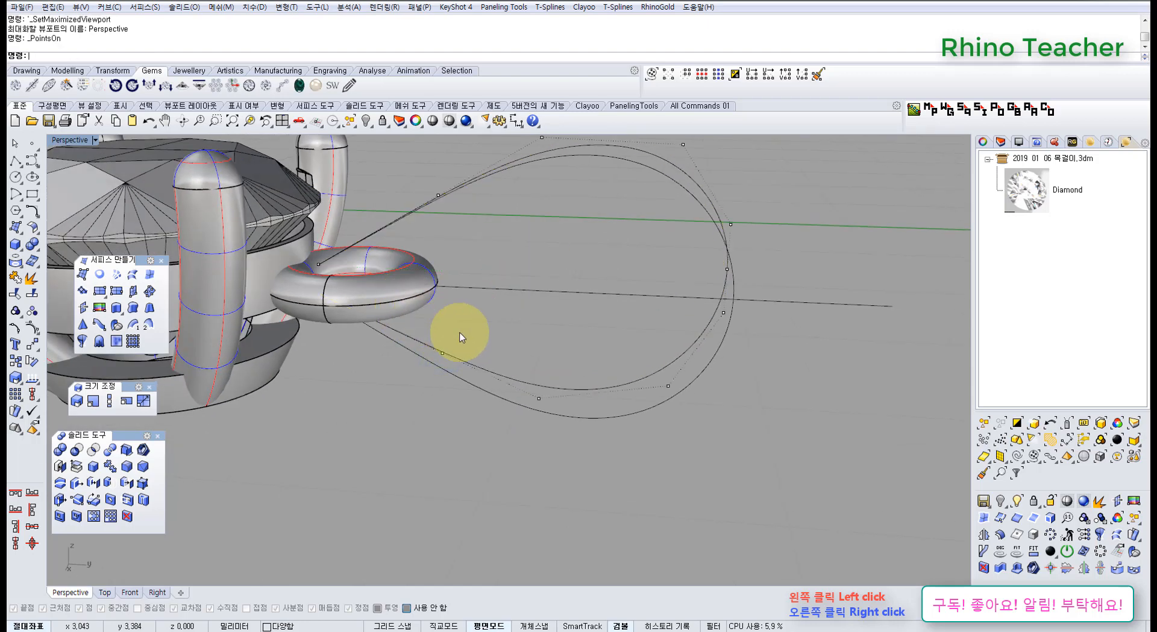
right_click_drag(551, 326, 638, 374)
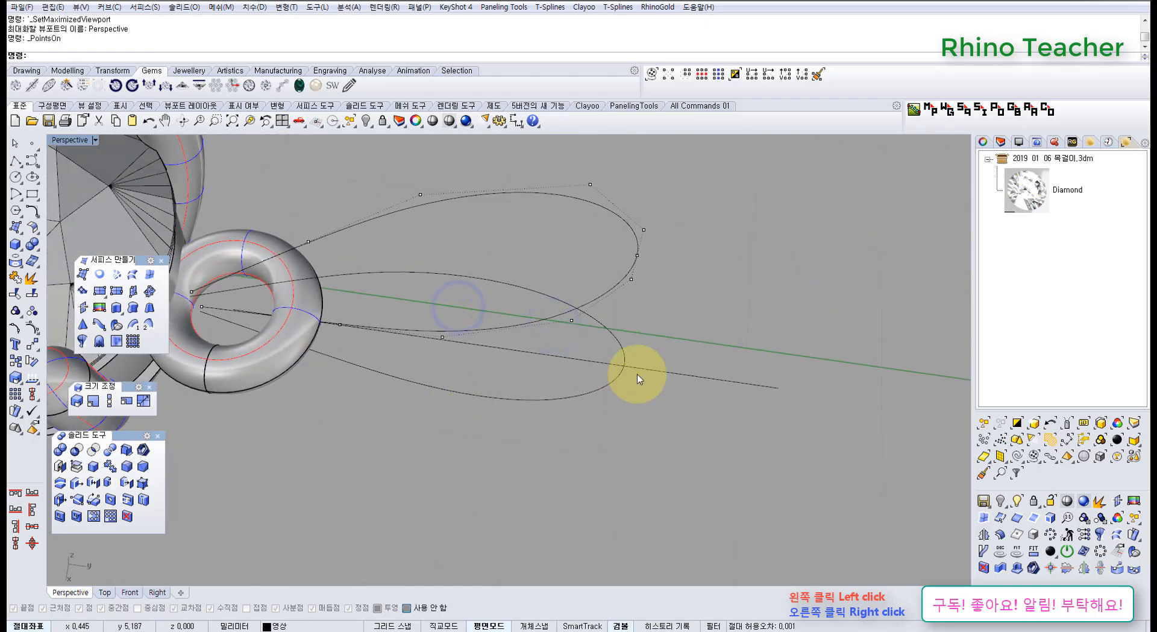
key("ctrl+h")
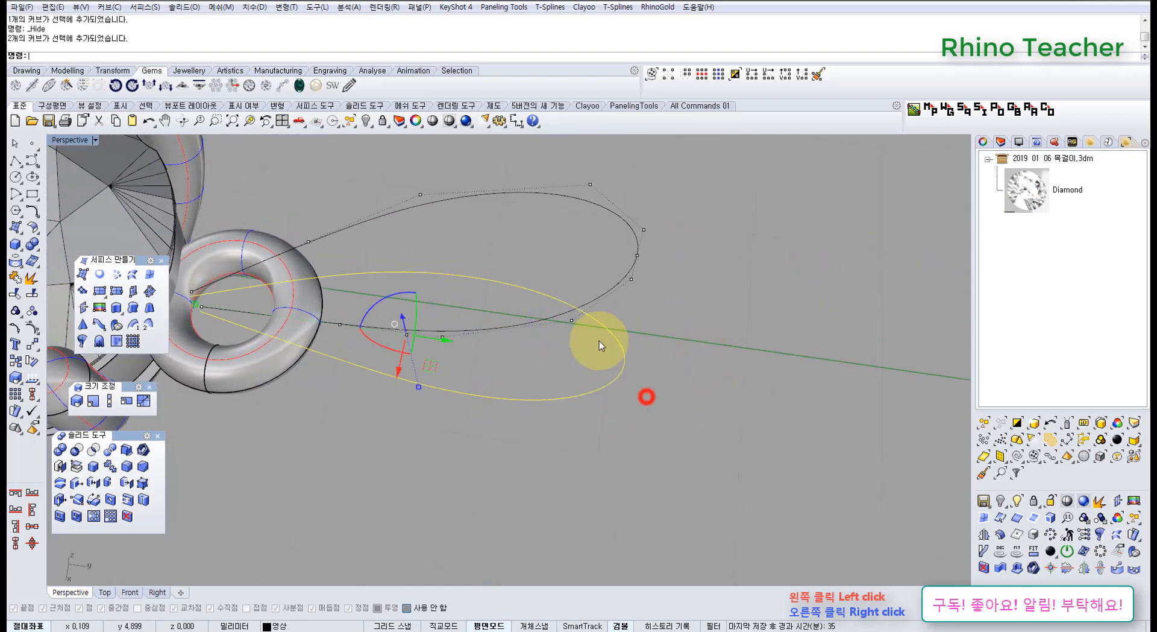
Undo the last hide and show the teardrop curves' control points, comparing the curves in the Right and Perspective views.
right_click(599, 340)
key("ctrl+z")
left_click_drag(662, 399, 616, 326)
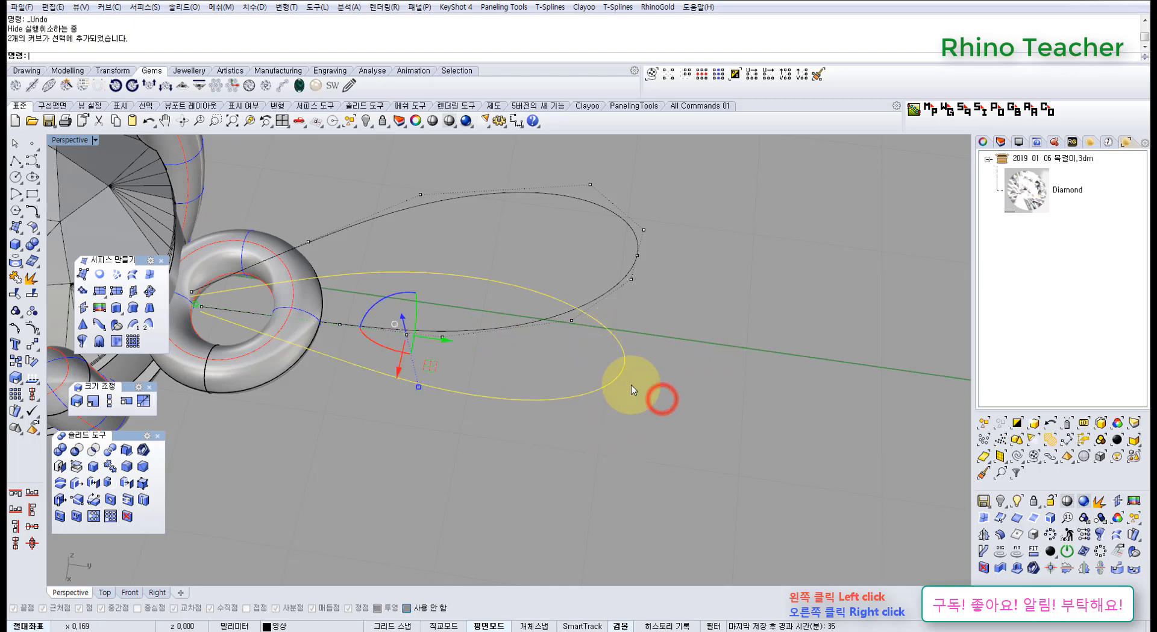
right_click_drag(651, 429, 621, 384)
key("F10")
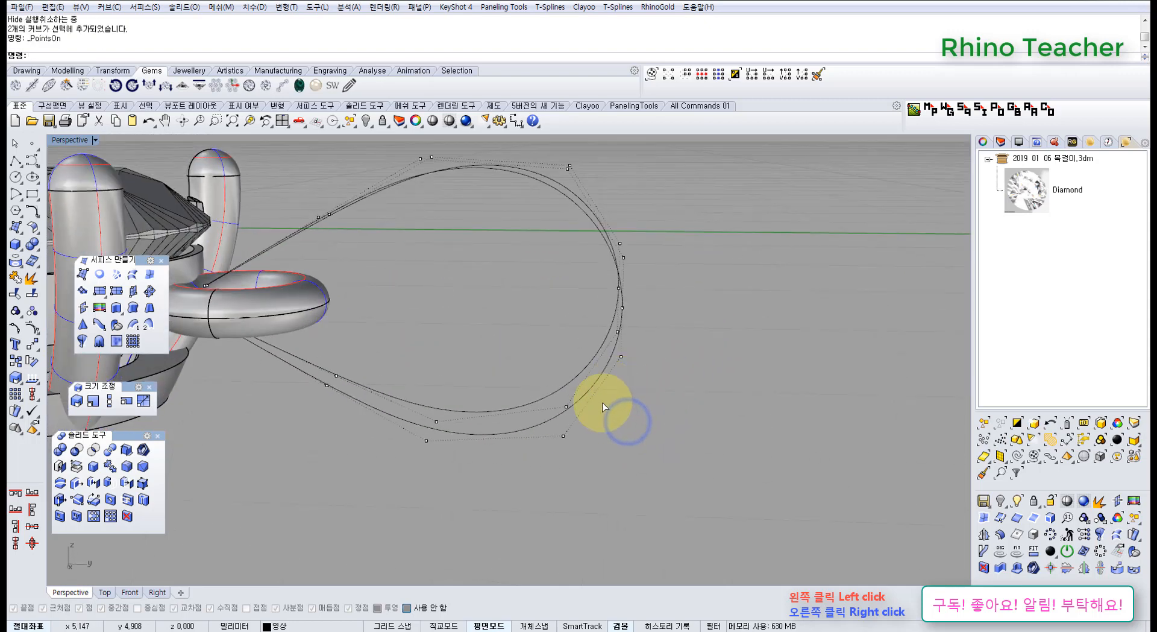
key("ctrl+F3")
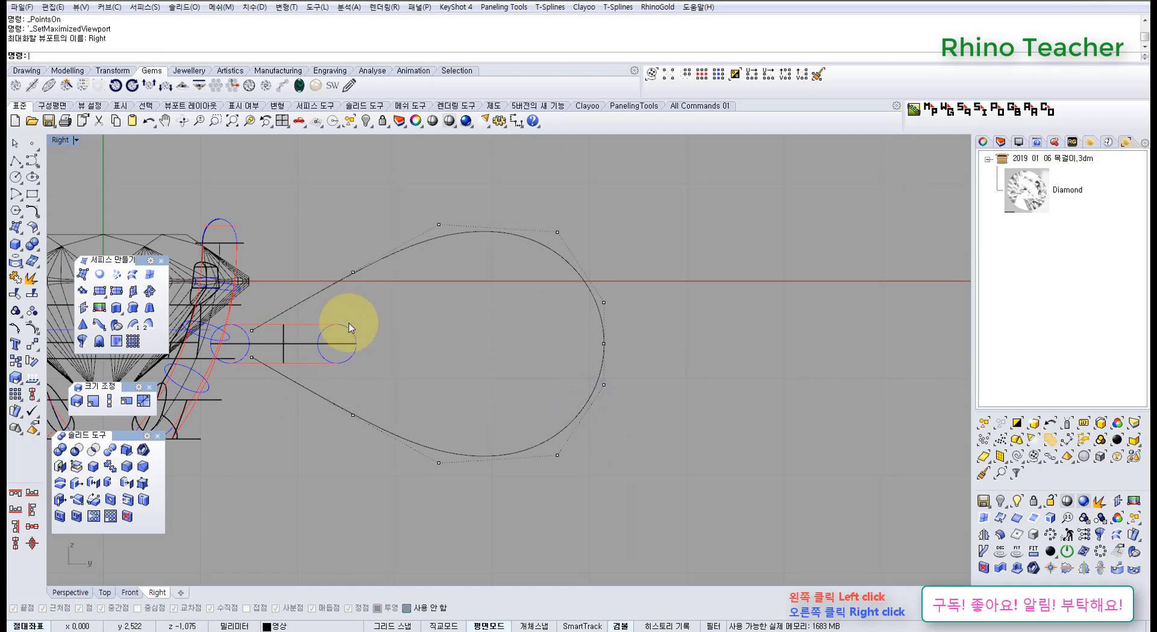
scroll(348, 327, "up", 6)
key("ctrl+F4")
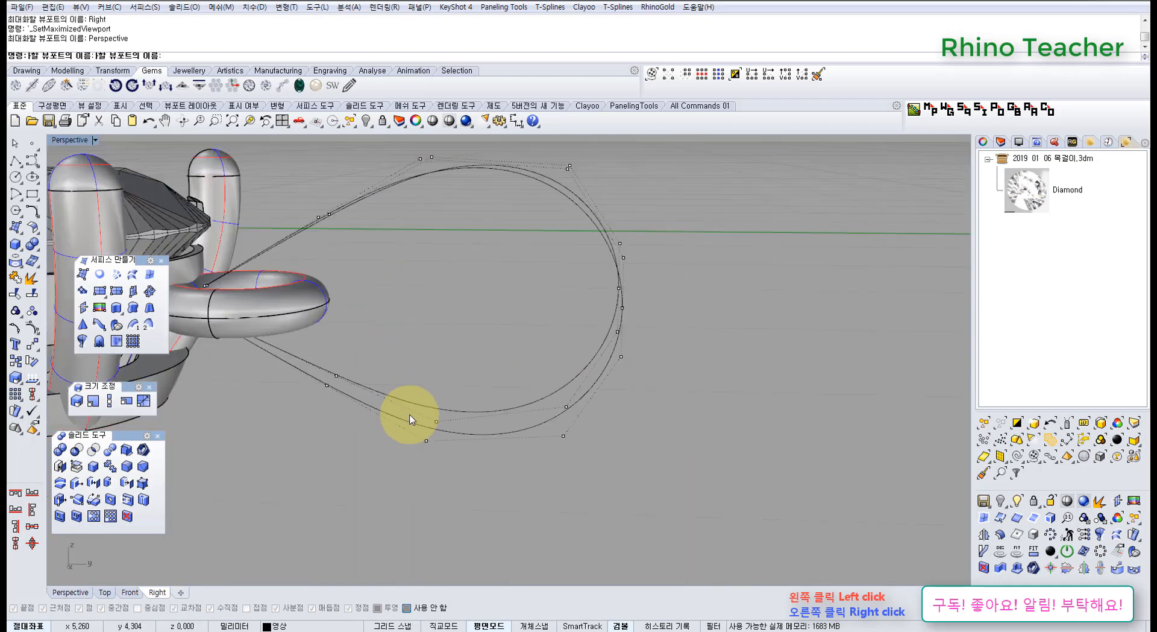
Hide the two original, unsheared teardrop halves that lie along the centreline.
right_click_drag(552, 292, 627, 482)
left_click(627, 482)
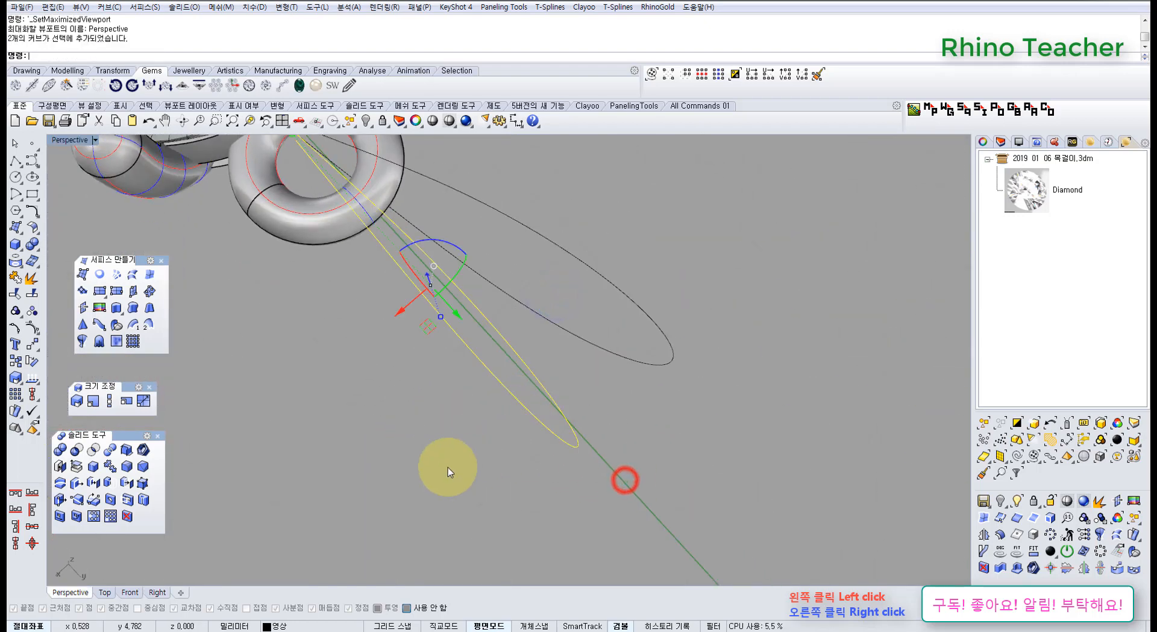
right_click_drag(447, 470, 505, 399)
key("ctrl+h")
Join the two sheared teardrop halves into one open curve.
left_click_drag(716, 359, 555, 263)
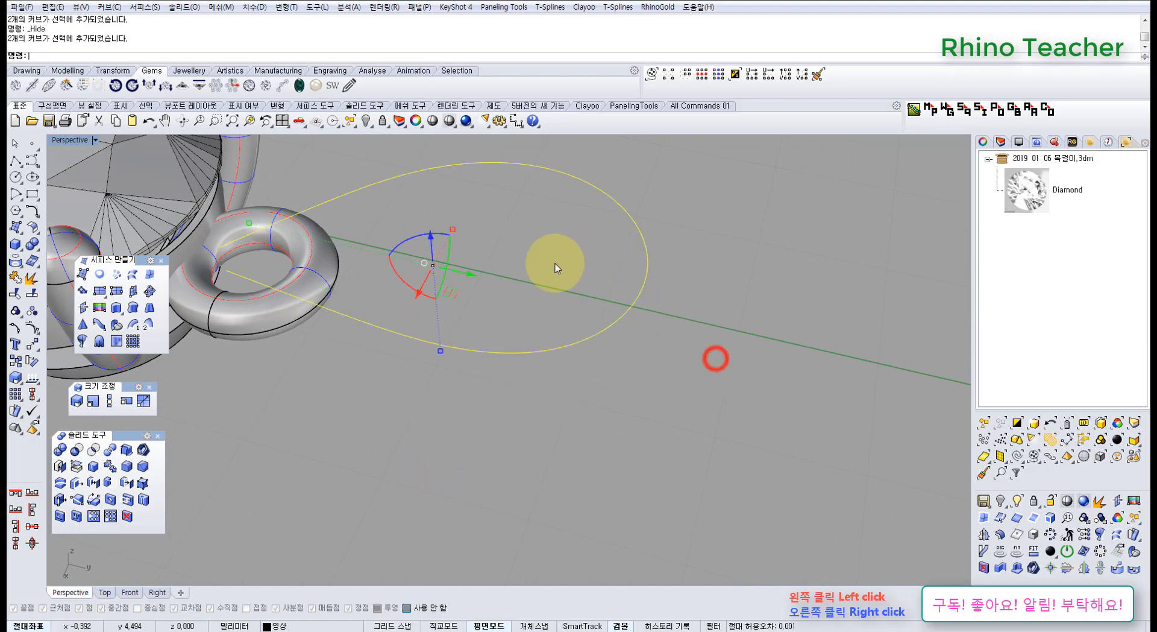
right_click_drag(542, 292, 517, 346)
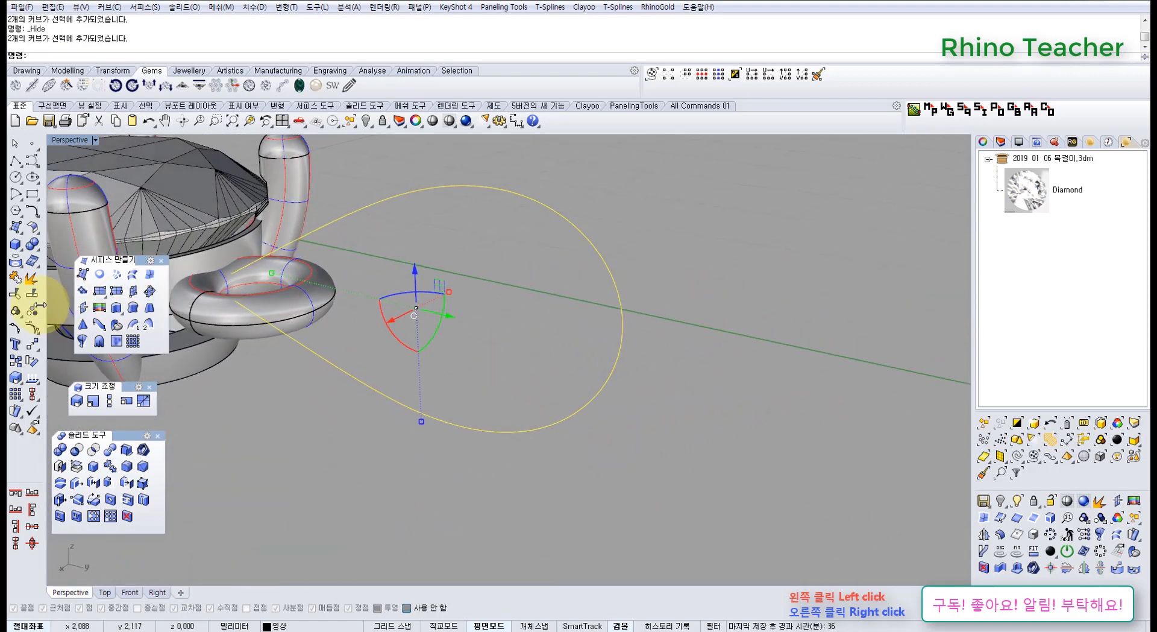
left_click(18, 284)
left_click(573, 387)
right_click_drag(570, 386, 582, 366)
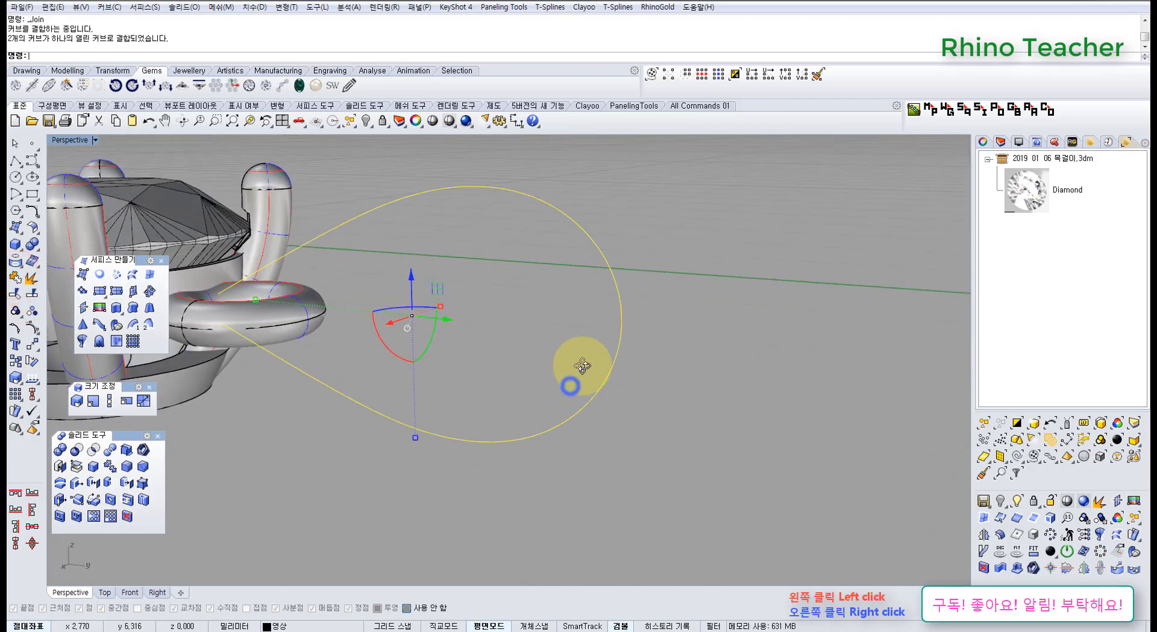
Delete the middle control point at the outer end of the joined teardrop curve, where the two halves meet.
scroll(598, 316, "up", 4)
key("F10")
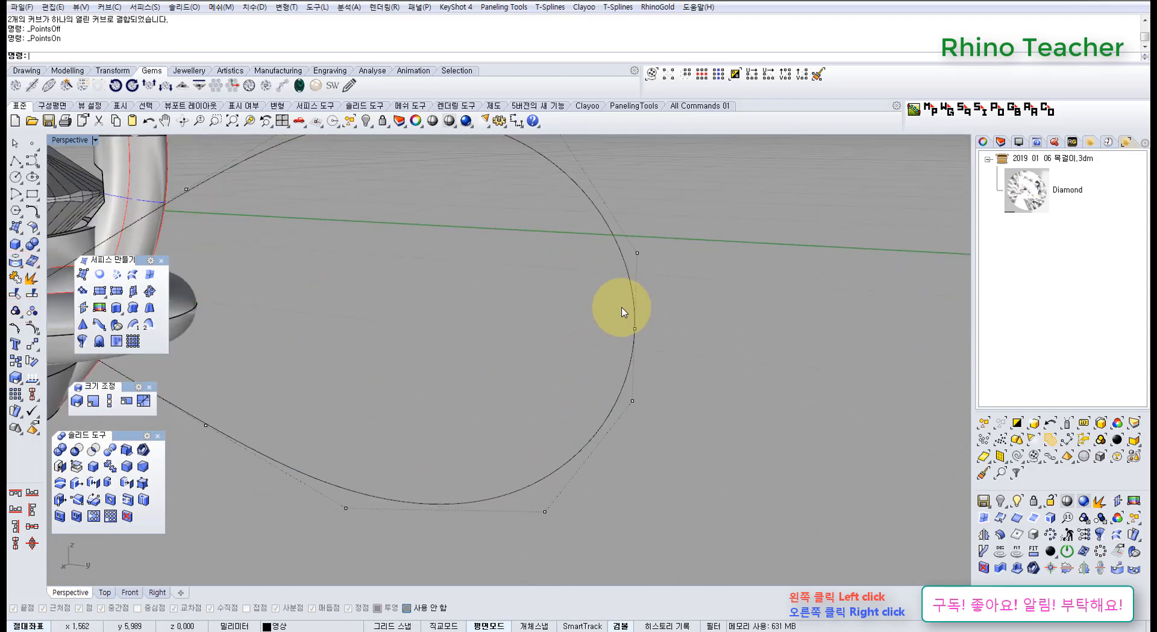
left_click_drag(586, 308, 684, 361)
scroll(683, 361, "down", 4)
right_click_drag(657, 350, 651, 359)
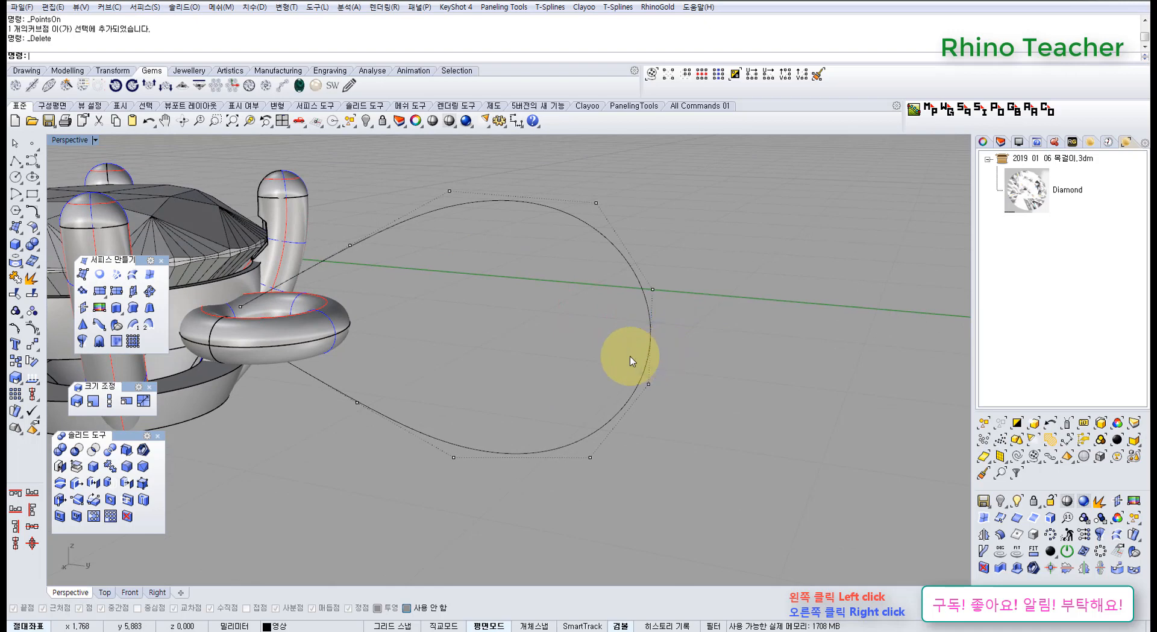
key("Escape")
Mirror the joined teardrop curve in the Top view across the vertical centreline through origin 0, keeping the original.
left_click_drag(694, 299, 525, 341)
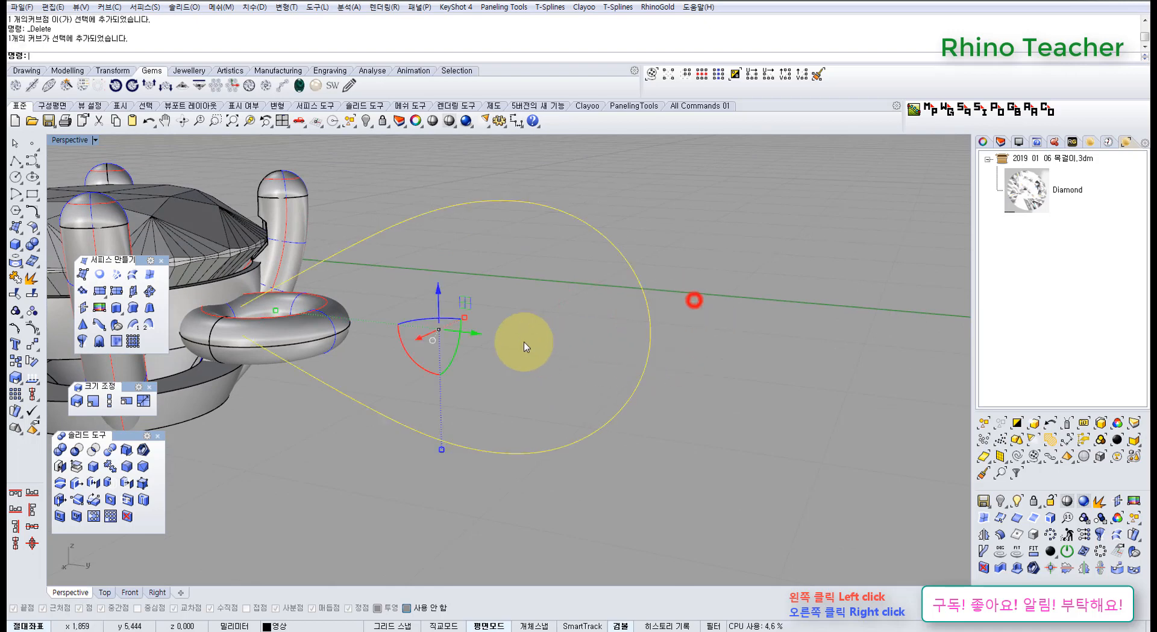
right_click_drag(486, 330, 437, 395)
key("ctrl+F1")
scroll(563, 386, "down", 8)
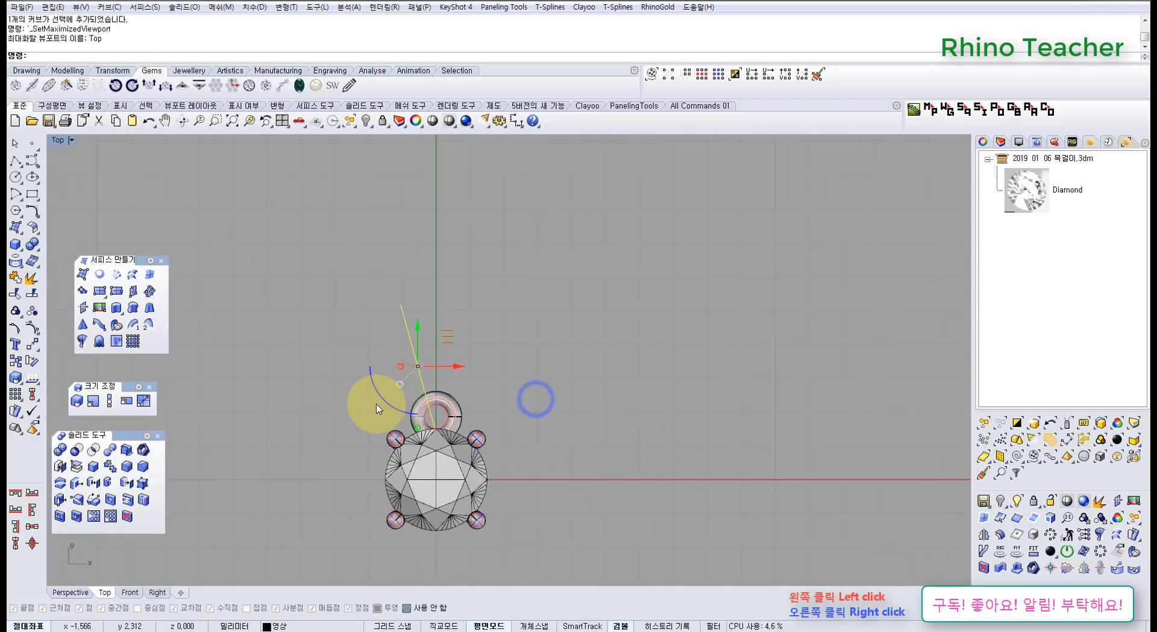
scroll(416, 403, "up", 8)
middle_click(476, 414)
left_click(402, 412)
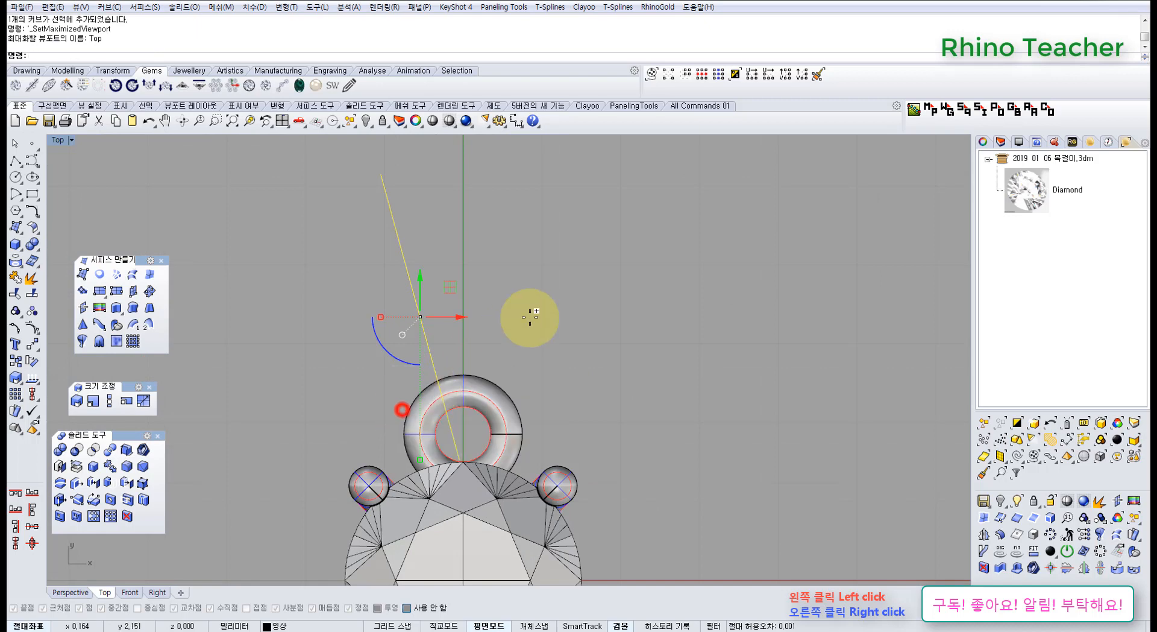
type("0")
key("Return")
left_click(530, 313)
left_click(581, 333)
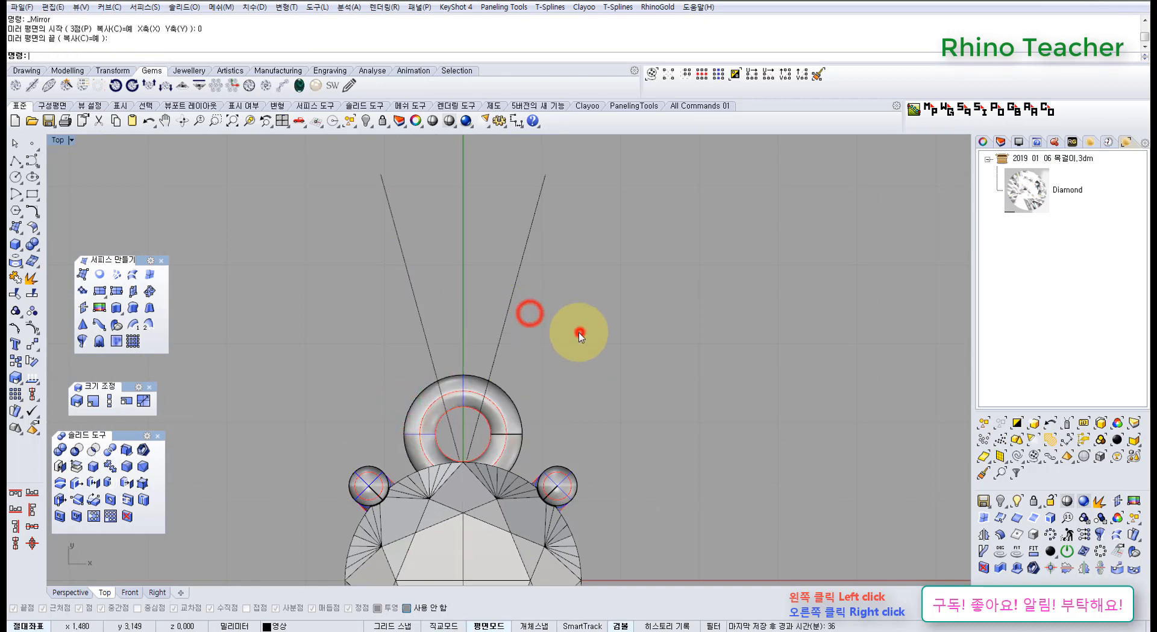
Examine the two mirrored teardrop curves against the torus ring in the Perspective and Right views.
scroll(576, 336, "down", 6)
right_click_drag(565, 341, 530, 362)
scroll(515, 355, "up", 6)
key("ctrl+F4")
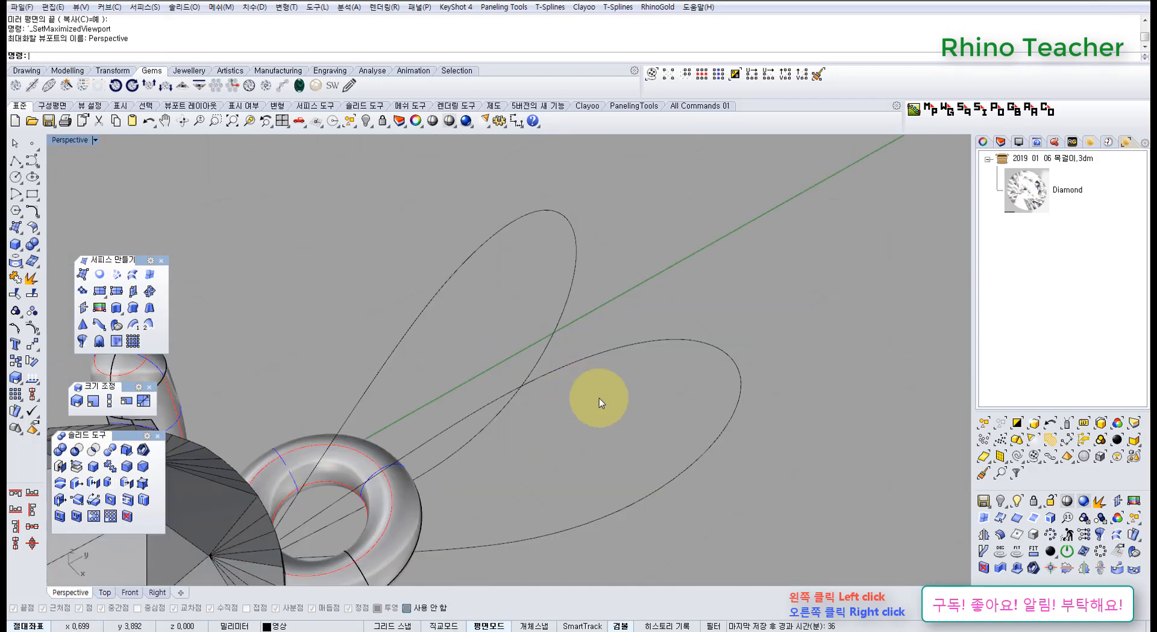
right_click_drag(599, 399, 625, 402)
right_click_drag(524, 393, 536, 295)
left_click_drag(543, 314, 461, 232)
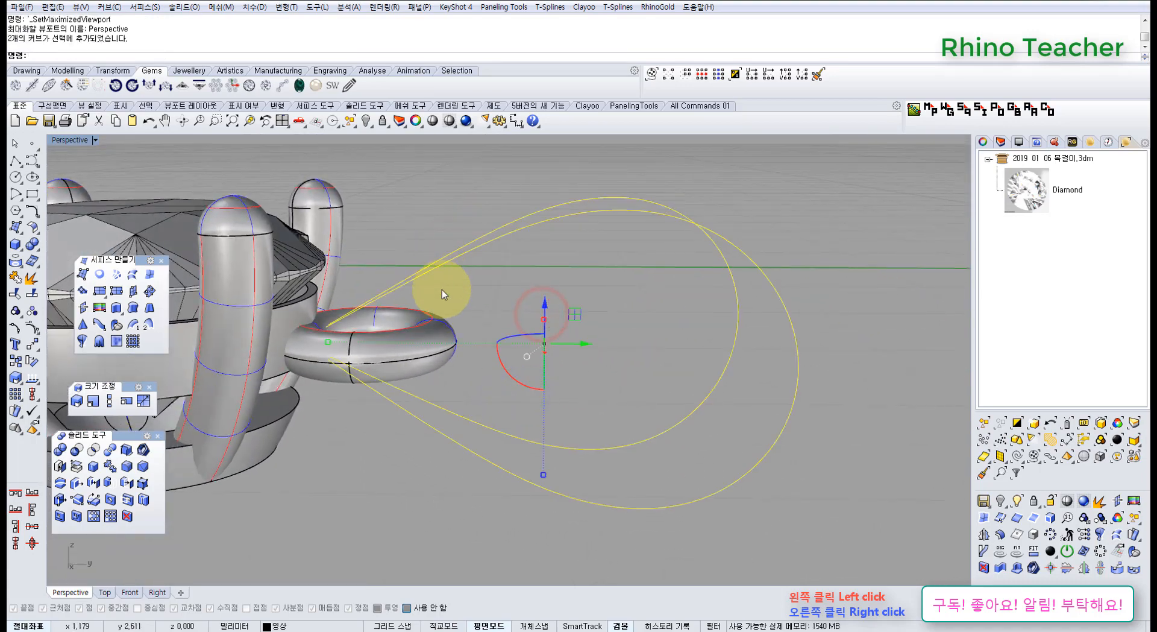
key("ctrl+F2")
key("ctrl+F3")
scroll(440, 356, "down", 12)
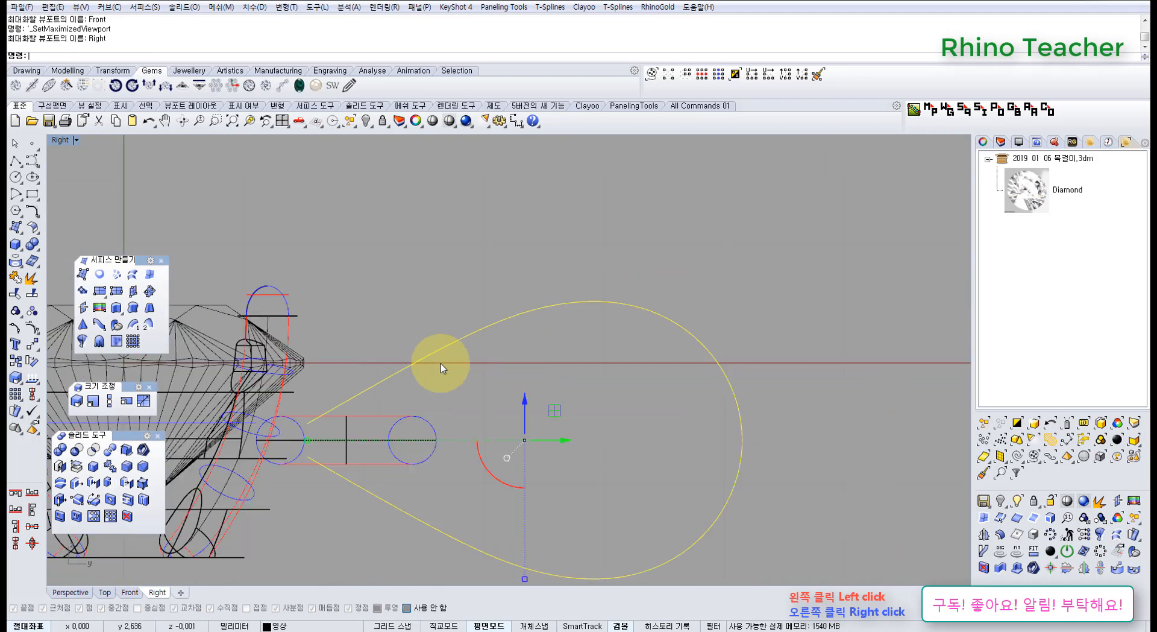
key("ctrl+F4")
right_click_drag(443, 364, 486, 341)
key("Escape")
Loft a surface between the two mirrored teardrop curves with the Loose (느슨하게) style and no simplification.
right_click_drag(514, 278, 136, 310)
left_click(133, 276)
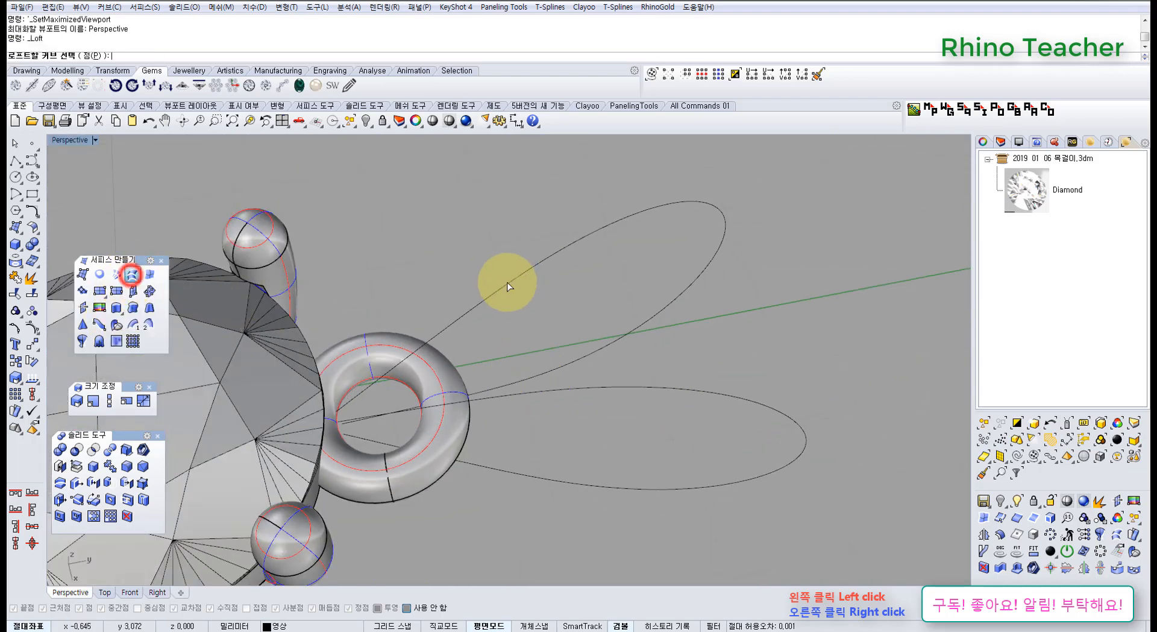
left_click(507, 282)
left_click(553, 386)
right_click(561, 387)
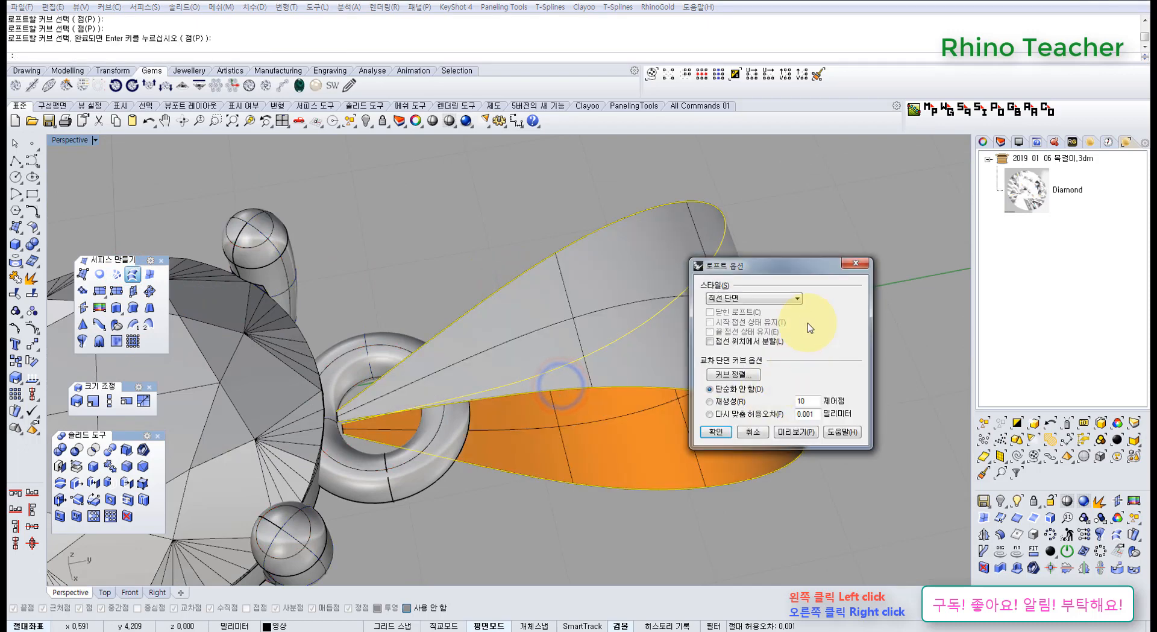
left_click(781, 295)
left_click(734, 316)
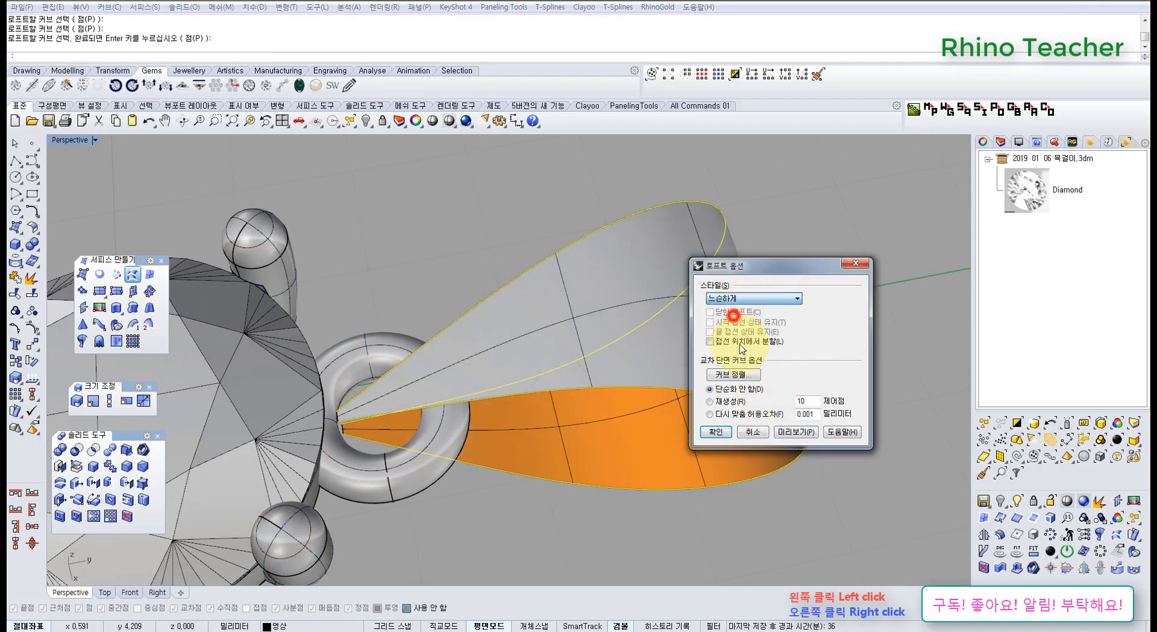
left_click(716, 432)
Hide the two teardrop curves used for the loft, keeping the lofted surface displayed.
right_click_drag(656, 439, 684, 415)
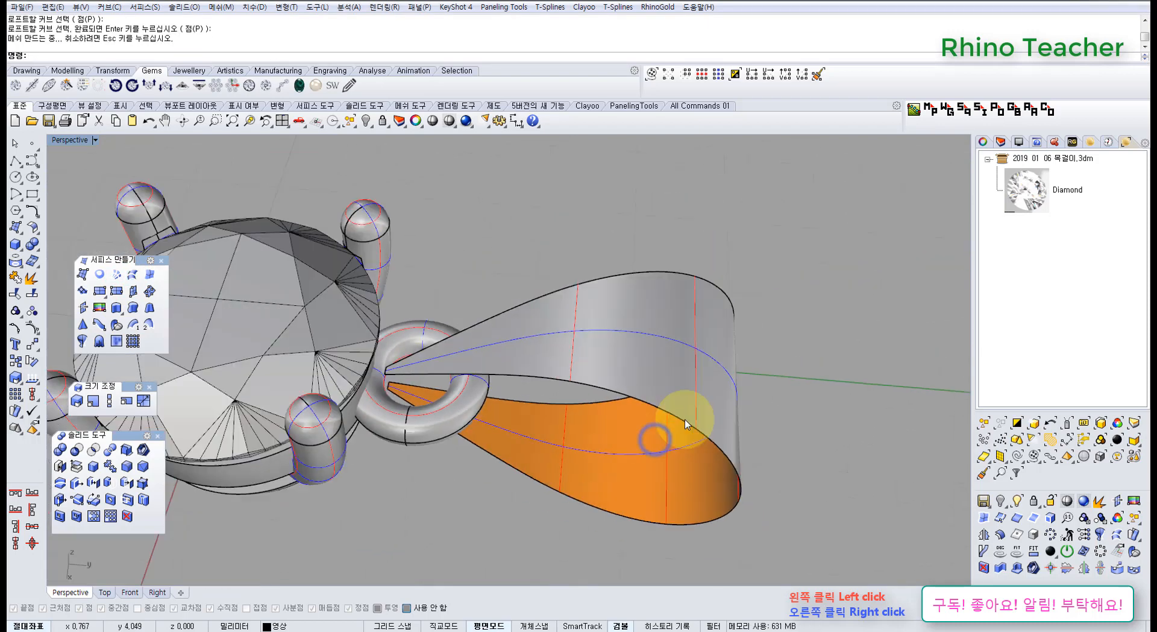
scroll(675, 416, "down", 4)
left_click_drag(739, 287, 636, 469)
scroll(675, 428, "up", 3)
left_click(693, 409, "ctrl")
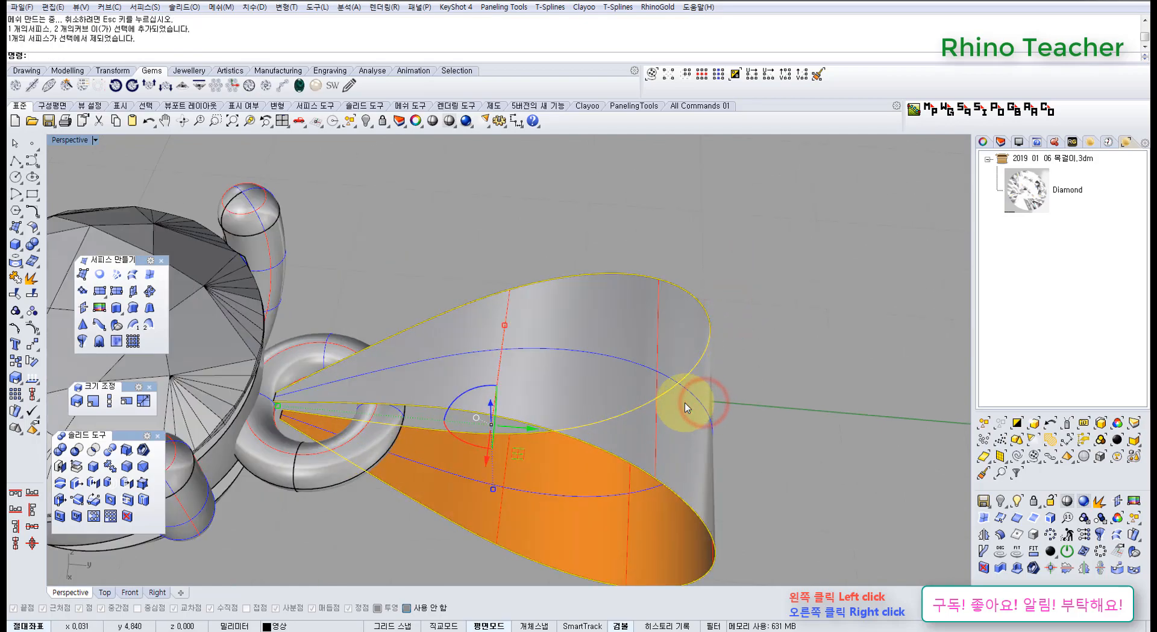
key("ctrl+h")
Widen the lofted surface's narrow end in the Top view by its four end control points and shift them toward positive Y inside the torus hole.
scroll(685, 408, "down", 5)
right_click_drag(628, 452, 639, 419)
scroll(548, 395, "up", 5)
left_click(650, 415)
key("ctrl+F1")
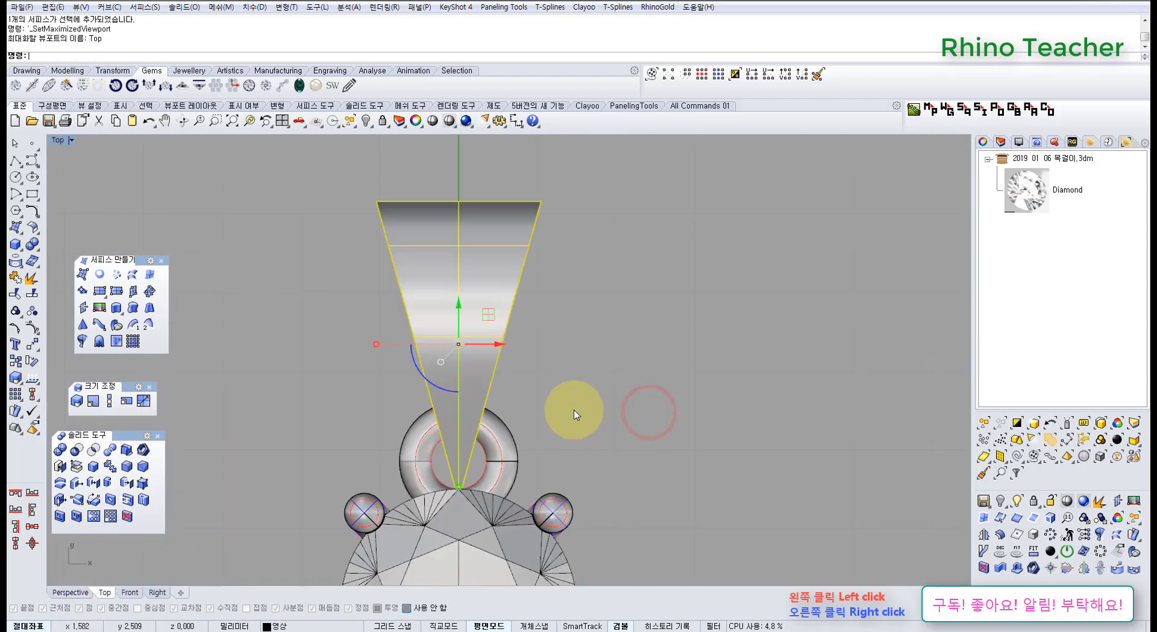
key("F10")
scroll(437, 461, "up", 5)
left_click_drag(282, 344, 620, 406)
right_click_drag(485, 314, 483, 446)
left_click_drag(485, 451, 454, 452)
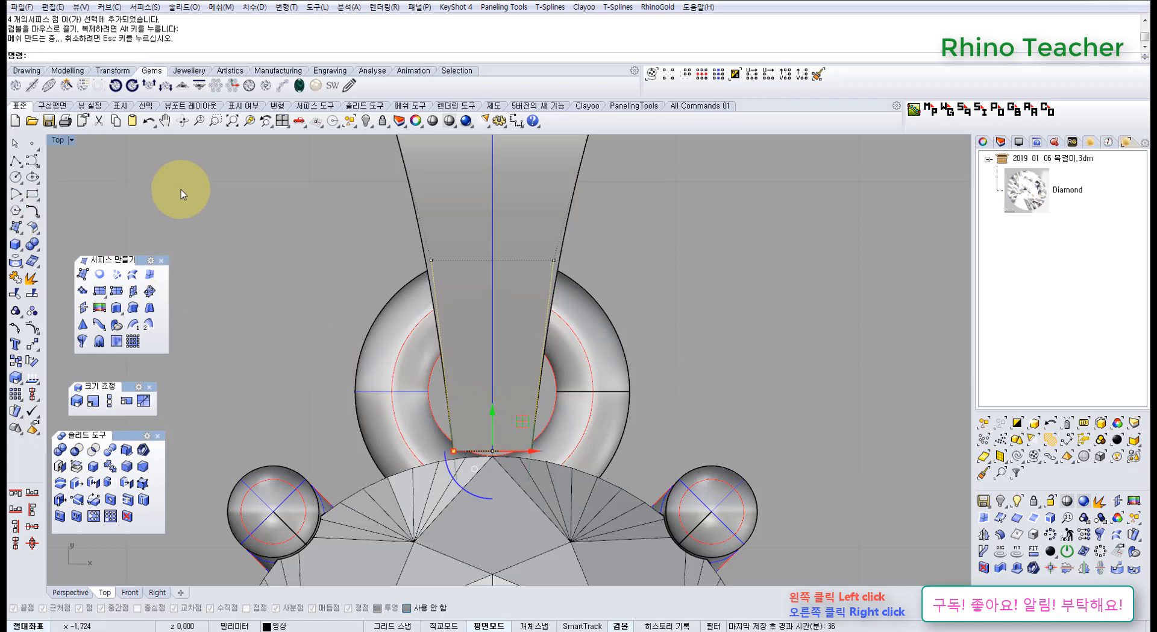
left_click_drag(493, 376, 493, 370)
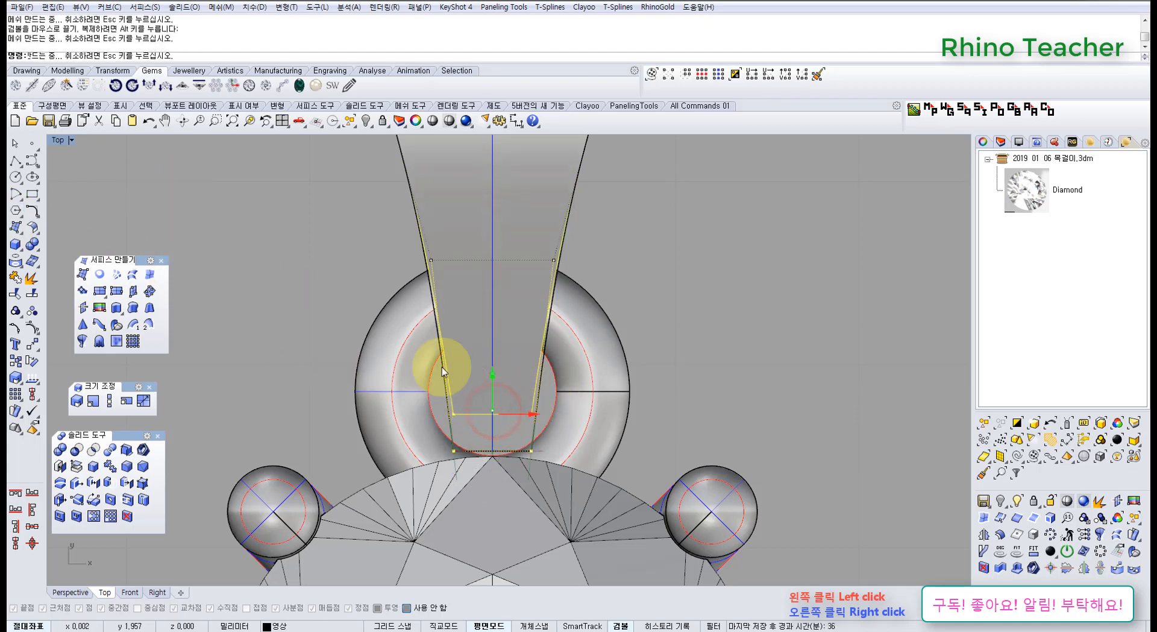
Draw a gauge circle 0.451 mm in diameter centred on the surface's narrow end, shift it toward positive Y, and delete it.
left_click(17, 175)
scroll(480, 410, "up", 4)
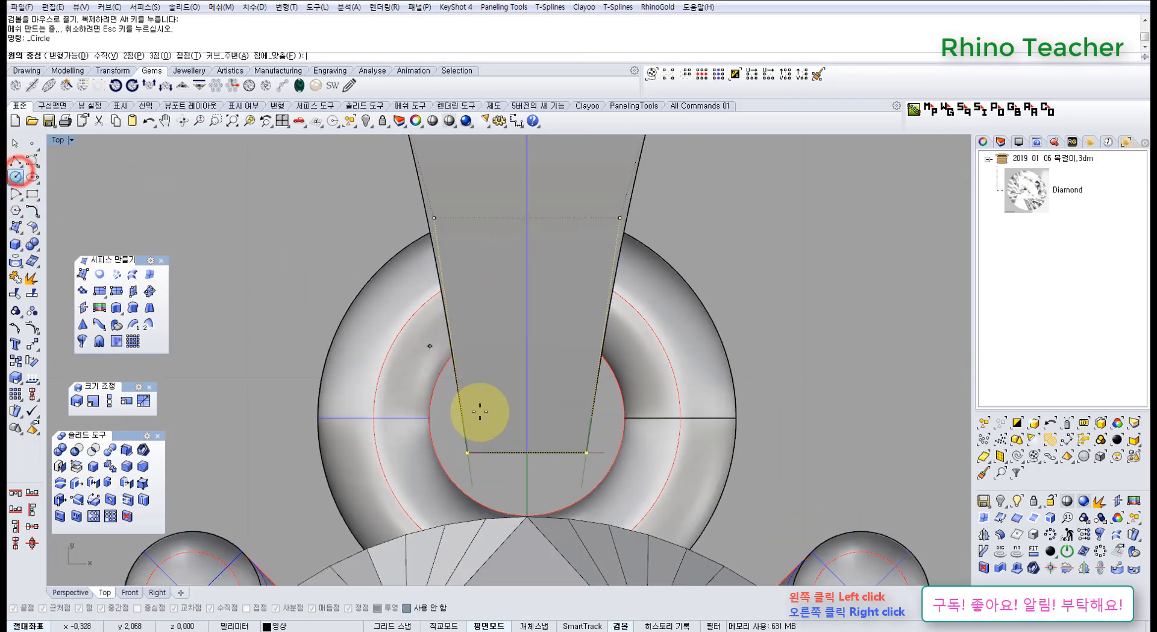
left_click(549, 476)
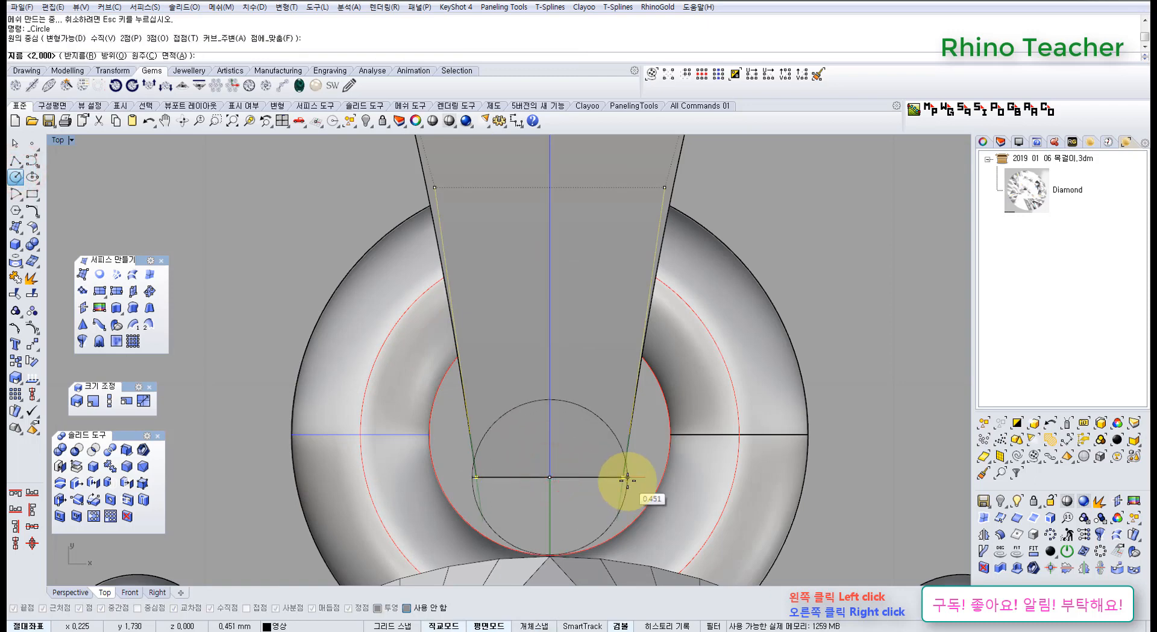
left_click(627, 480)
left_click(627, 506)
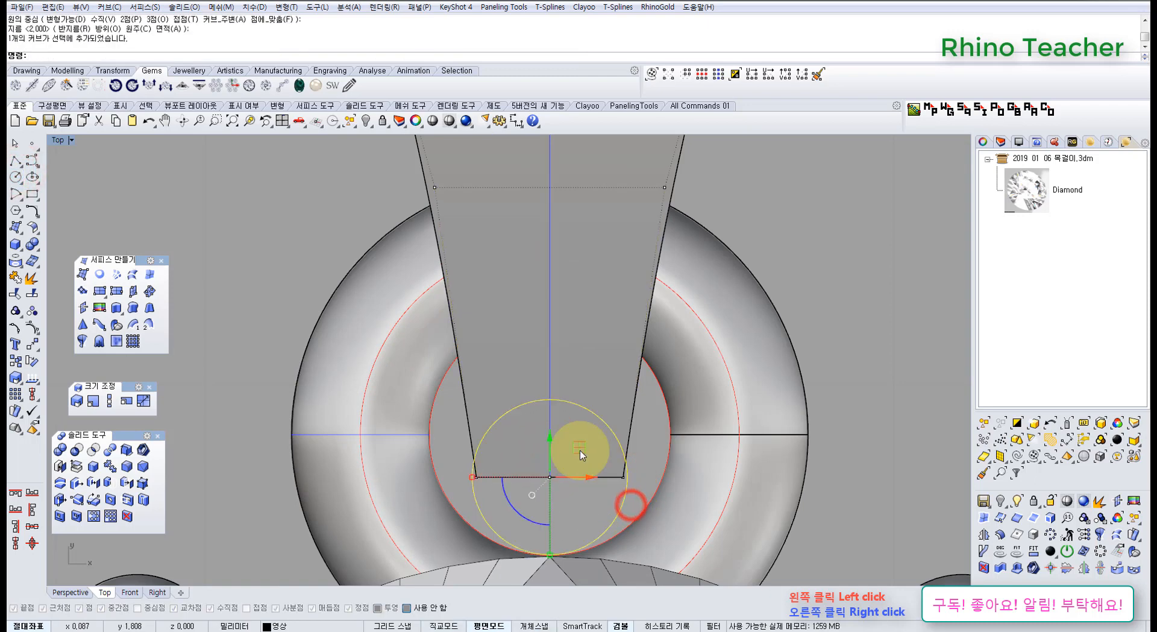
left_click_drag(546, 447, 550, 353)
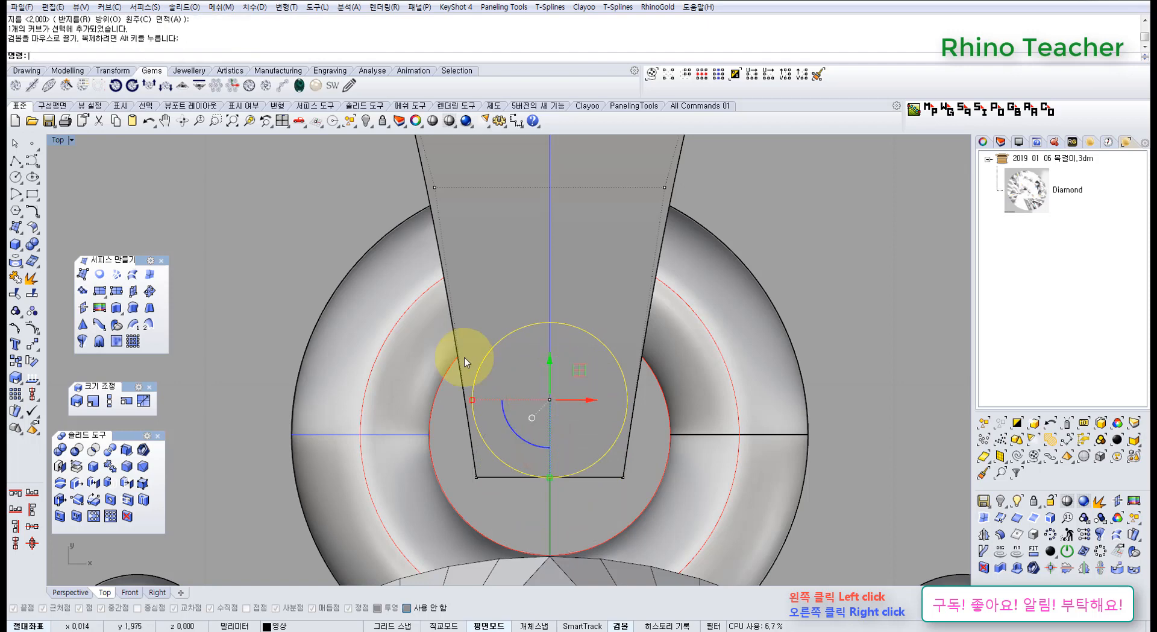
scroll(563, 397, "down", 3)
key("Delete")
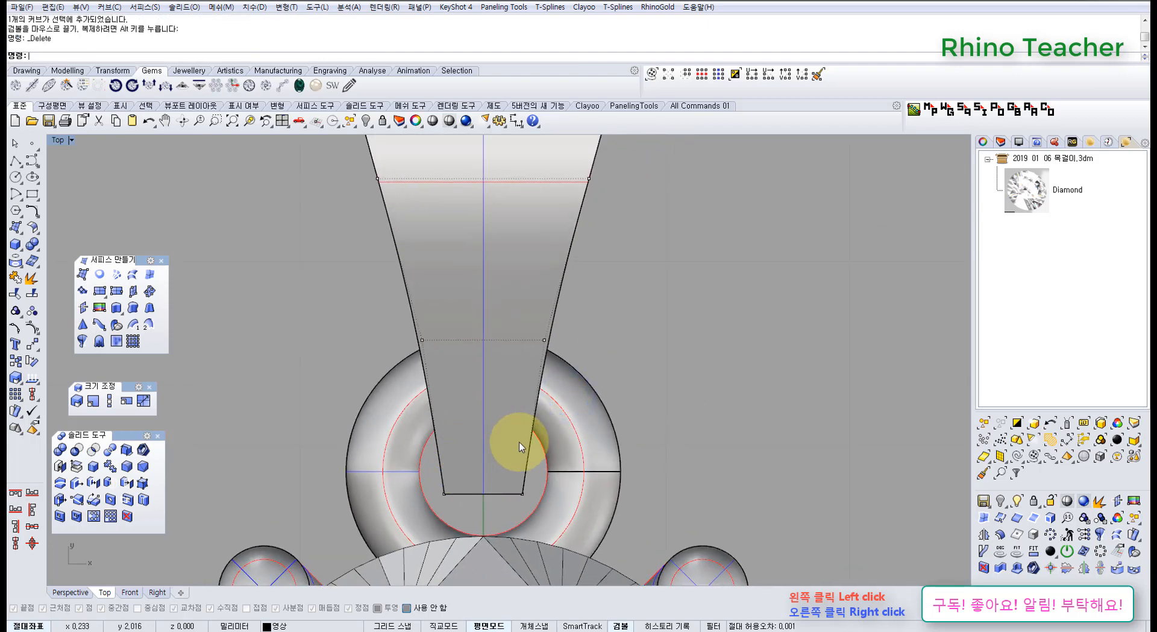
Move the surface's four inner end control points slightly toward the diamond in the Right view.
key("ctrl+F3")
right_click_drag(452, 417, 501, 344)
scroll(401, 342, "up", 6)
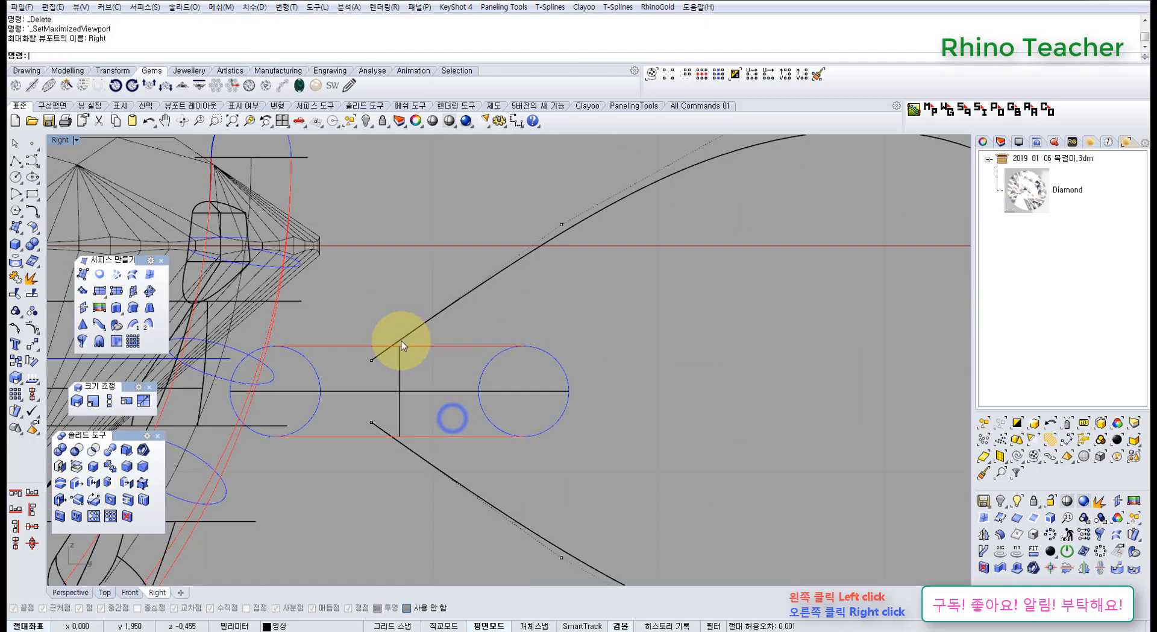
left_click_drag(406, 390, 394, 391)
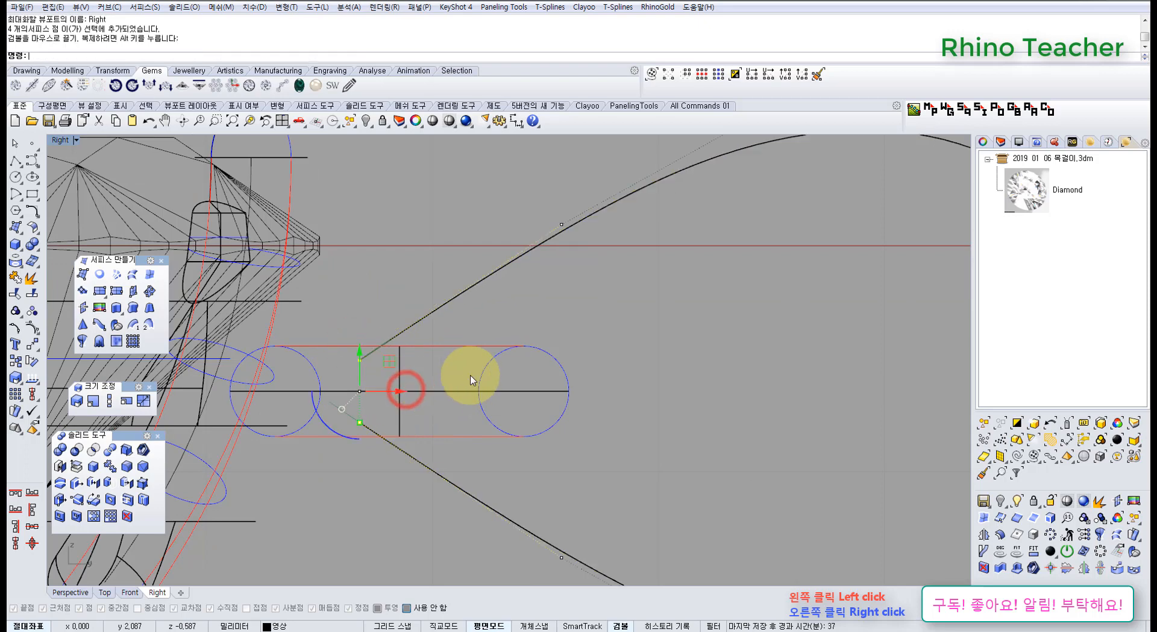
scroll(518, 354, "down", 4)
right_click_drag(532, 345, 522, 352)
scroll(582, 328, "down", 3)
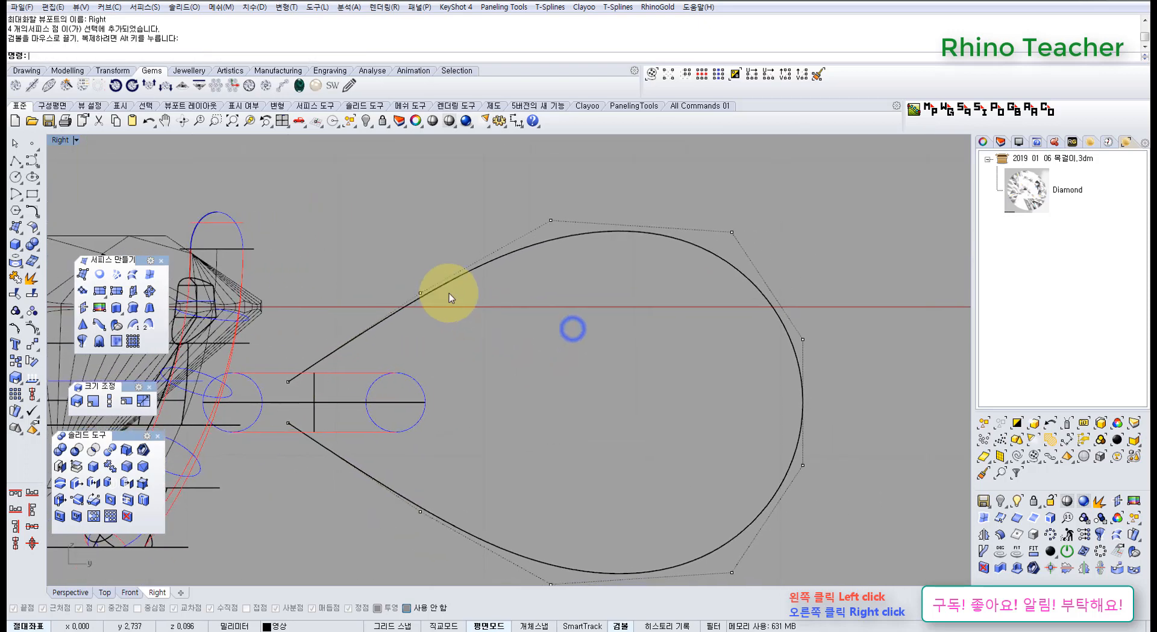
scroll(480, 298, "down", 2)
right_click_drag(499, 278, 531, 315)
Offset the teardrop surface 0.4 mm inward with all directions flipped, Loose set to yes, and Solid set to no.
key("ctrl+F4")
left_click(552, 305)
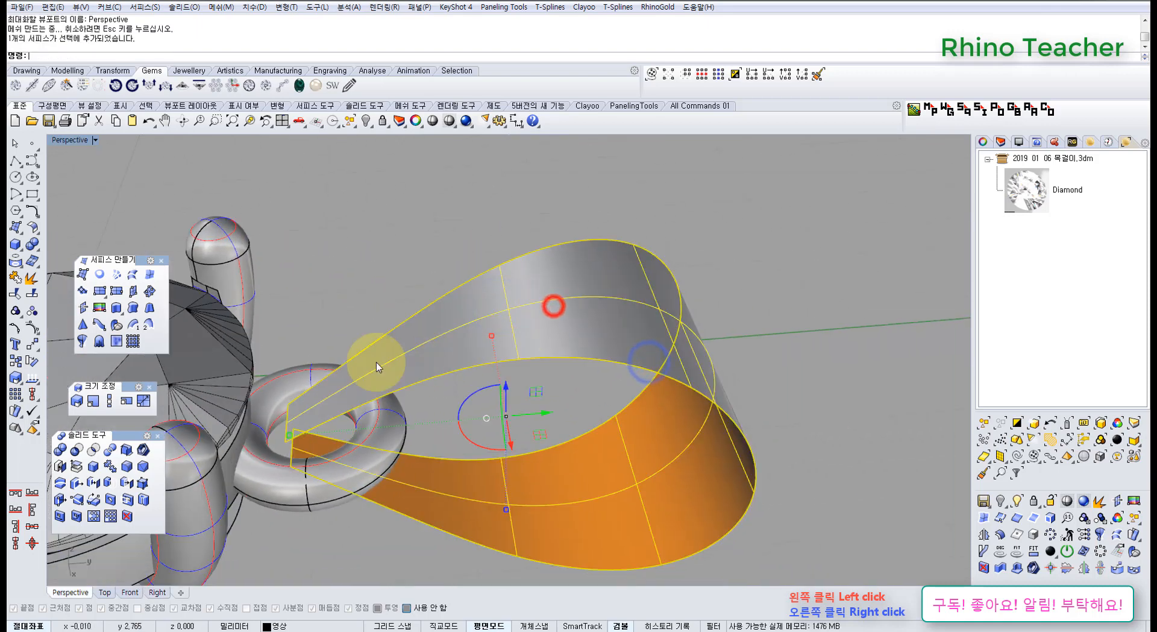
left_click(31, 229)
left_click(55, 252)
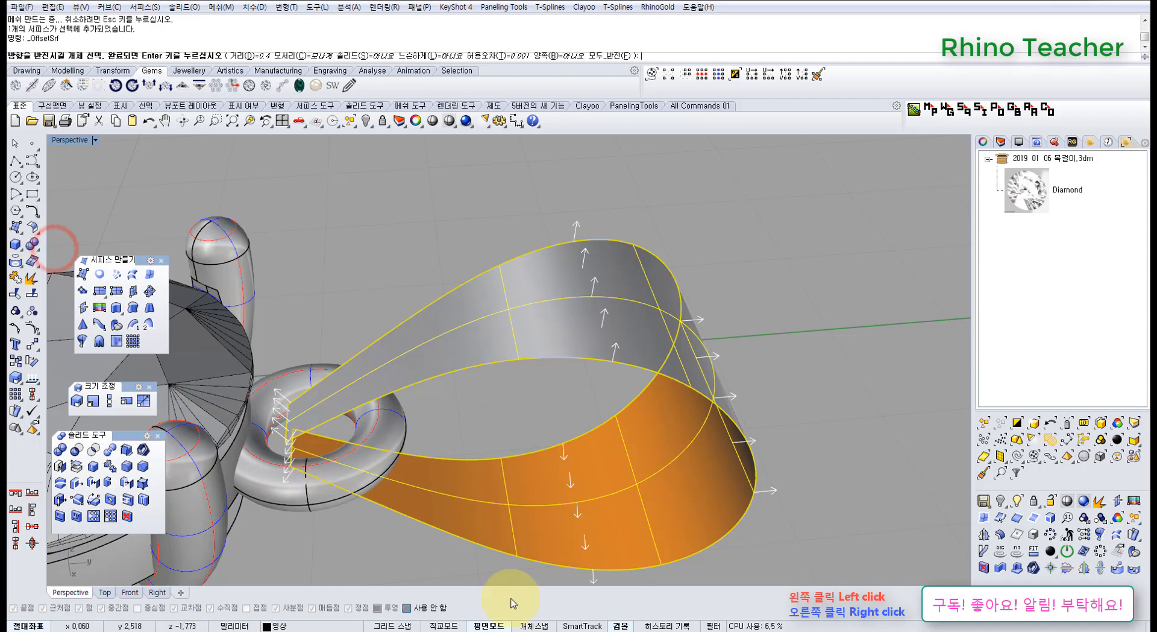
left_click(608, 55)
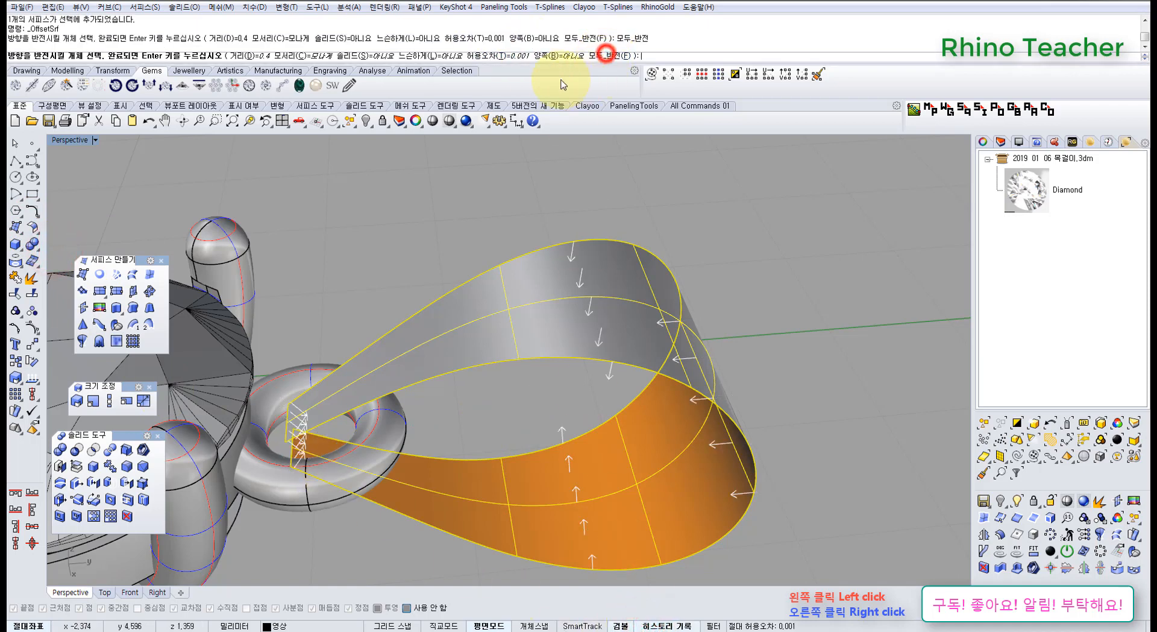
left_click(444, 56)
right_click(537, 239)
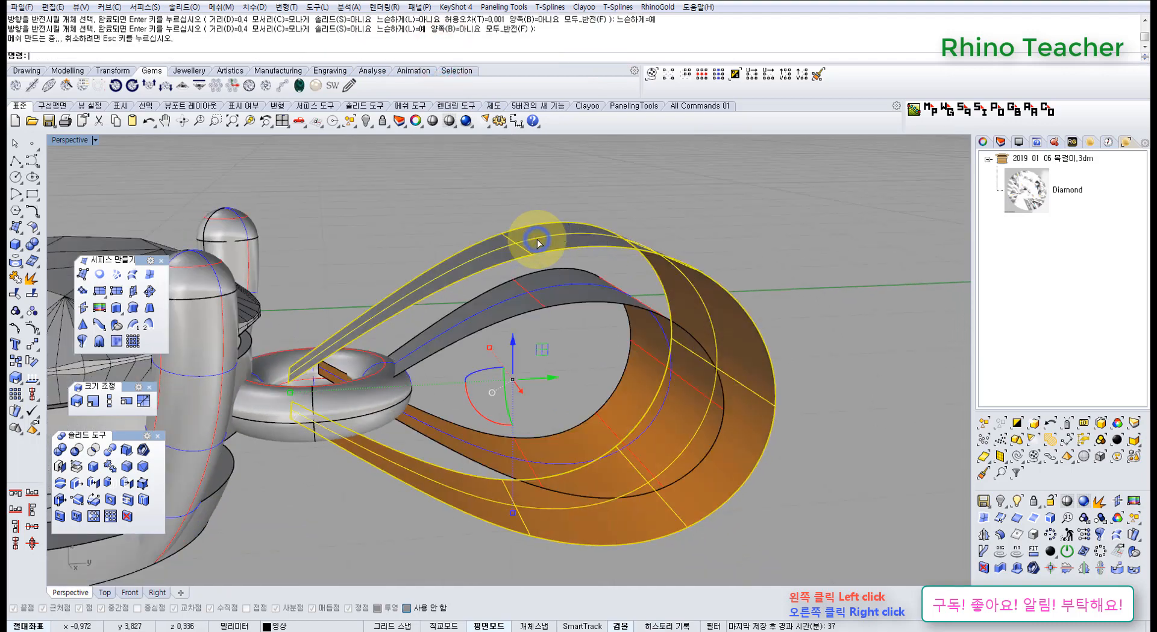
Examine the inner and outer teardrop surfaces and their crossing ends near the torus ring in the Right view.
left_click(775, 258)
mouse_move(715, 302)
right_mouse_down()
mouse_move(633, 271)
mouse_move(721, 302)
right_mouse_up()
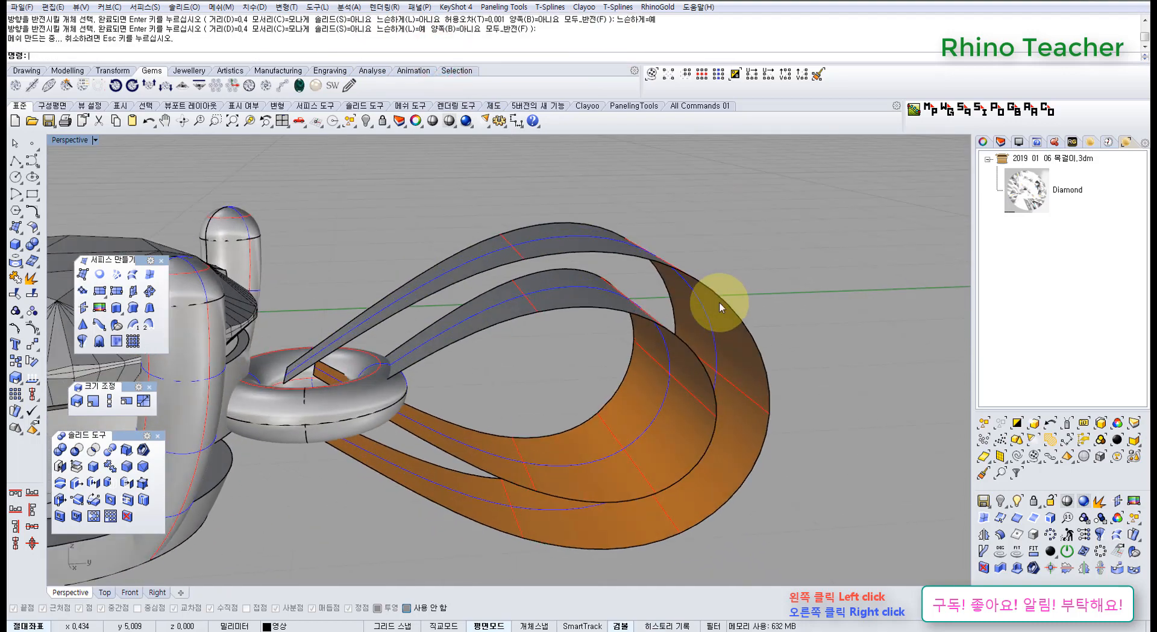
key("ctrl+F2")
key("ctrl+F3")
right_click_drag(622, 372, 769, 353)
scroll(565, 309, "up", 6)
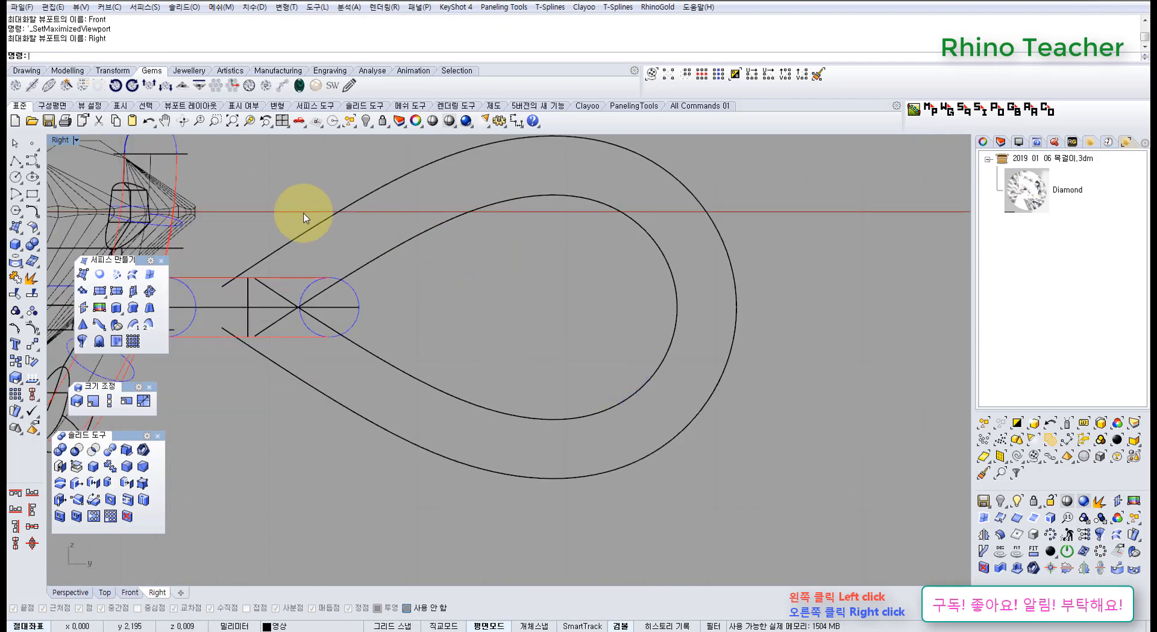
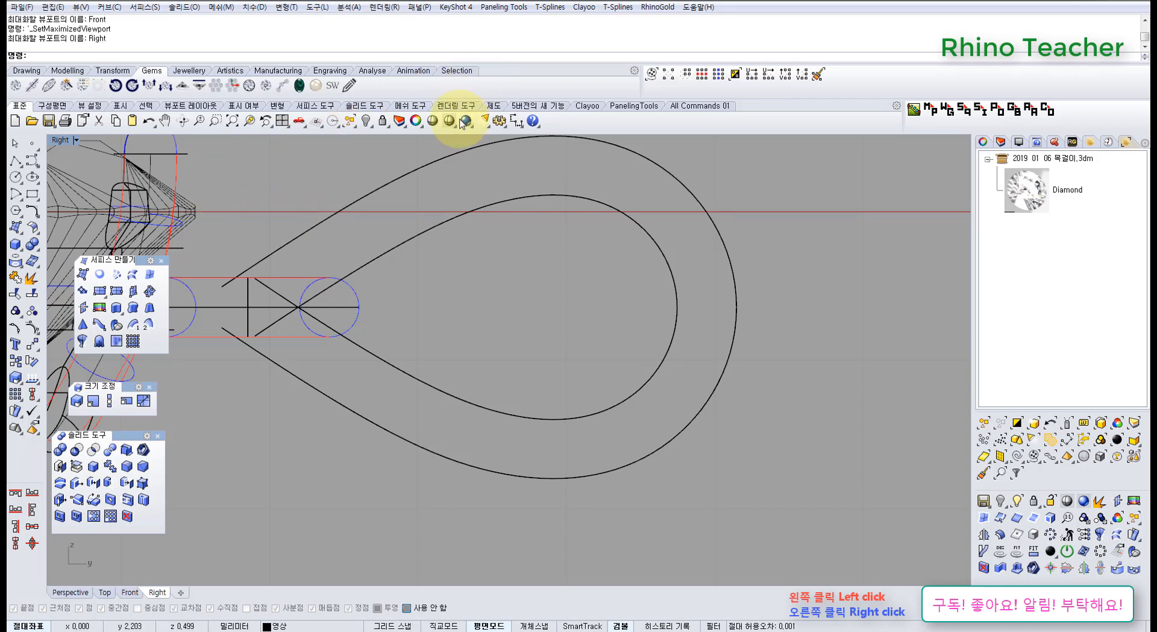
Measure the inner teardrop surface's opening at its widest point with a dimension in the Right view.
left_click(518, 122)
left_click(554, 194)
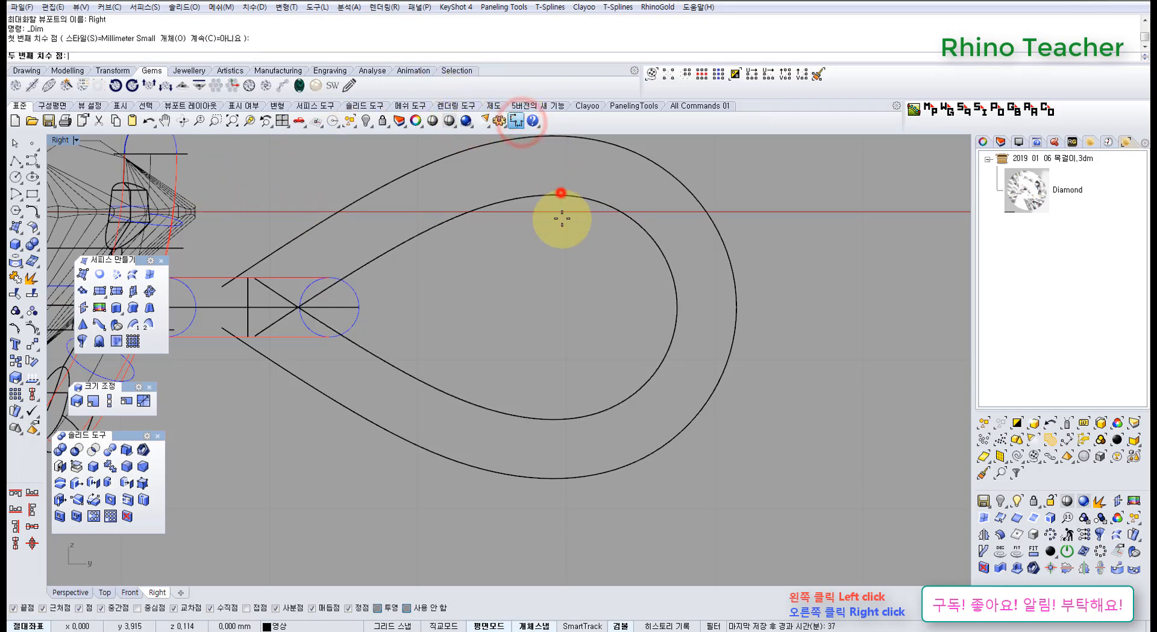
left_click(555, 414)
scroll(775, 366, "down", 8)
key("Escape")
scroll(765, 355, "up", 8)
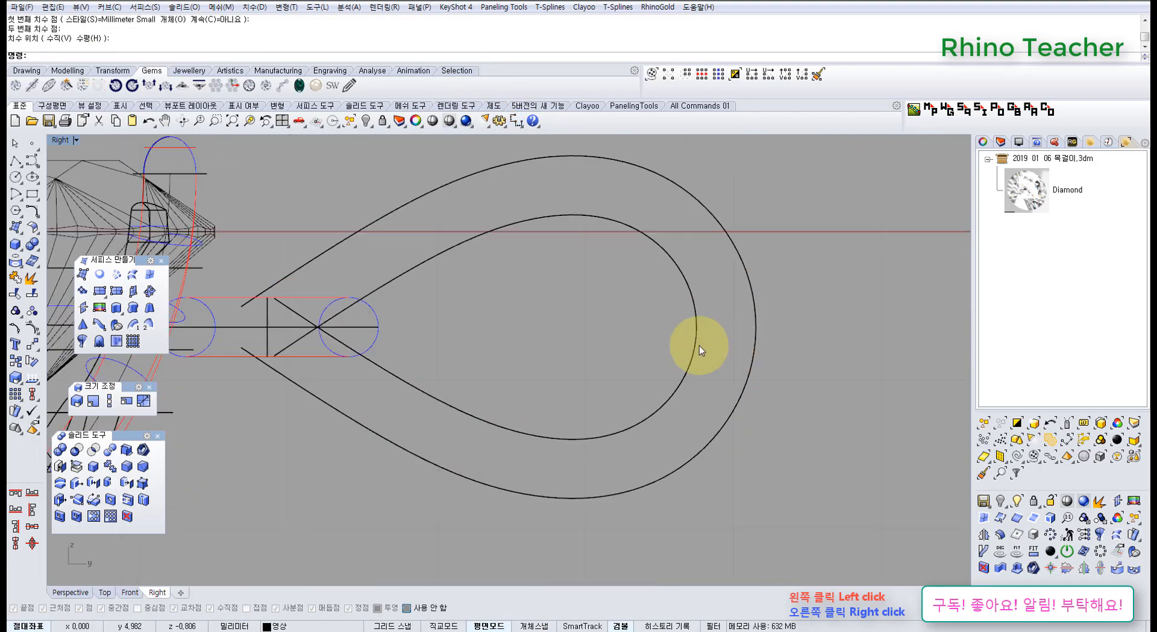
right_click_drag(512, 307, 727, 363)
mouse_move(593, 357)
right_mouse_down()
mouse_move(497, 323)
mouse_move(451, 338)
mouse_move(455, 307)
right_mouse_up()
scroll(491, 335, "up", 6)
scroll(552, 346, "down", 6)
scroll(460, 313, "up", 6)
Turn on the control points of the outer teardrop surface in the Perspective view.
key("ctrl+F4")
scroll(366, 340, "up", 6)
scroll(366, 344, "down", 5)
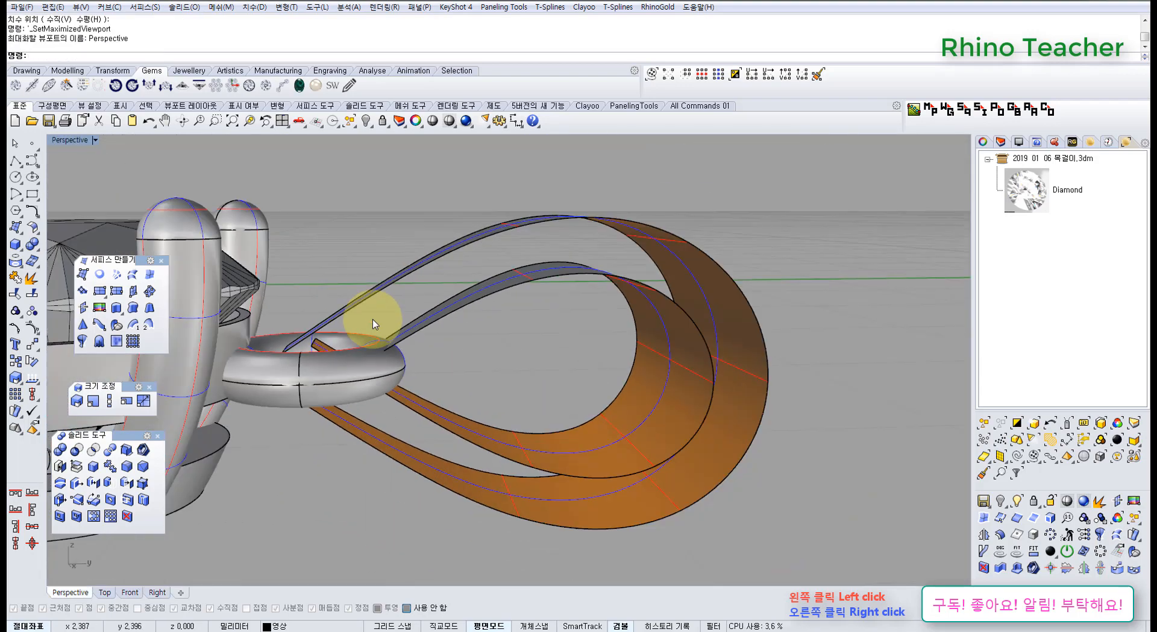
mouse_move(375, 309)
right_mouse_down()
mouse_move(374, 328)
mouse_move(374, 315)
right_mouse_up()
left_click(372, 321)
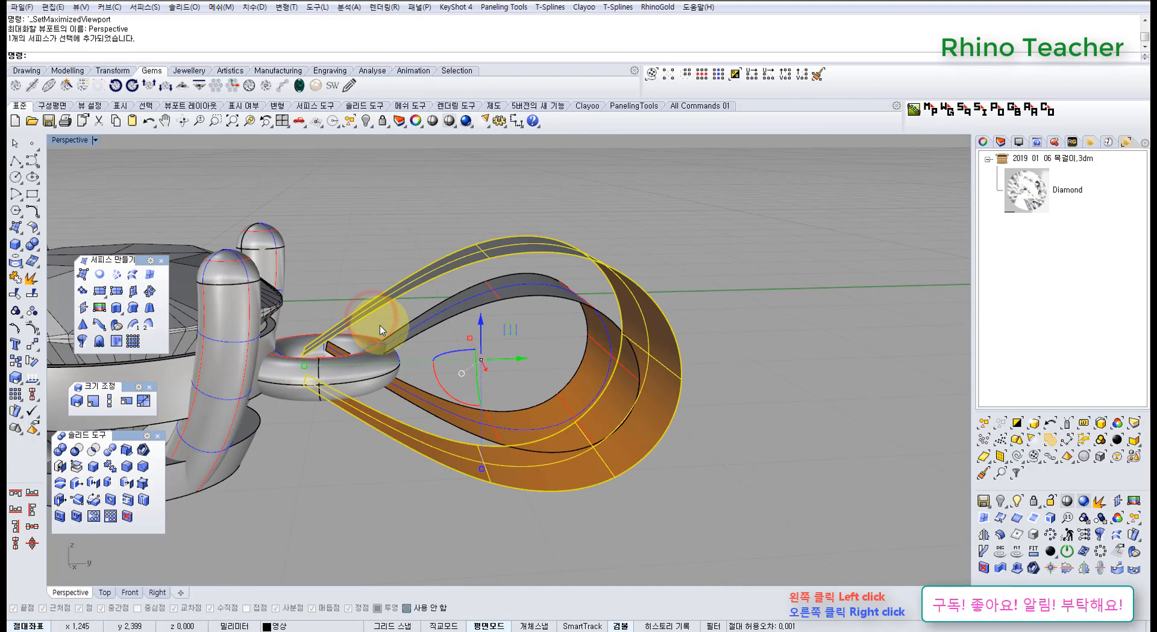
key("F10")
scroll(382, 328, "up", 8)
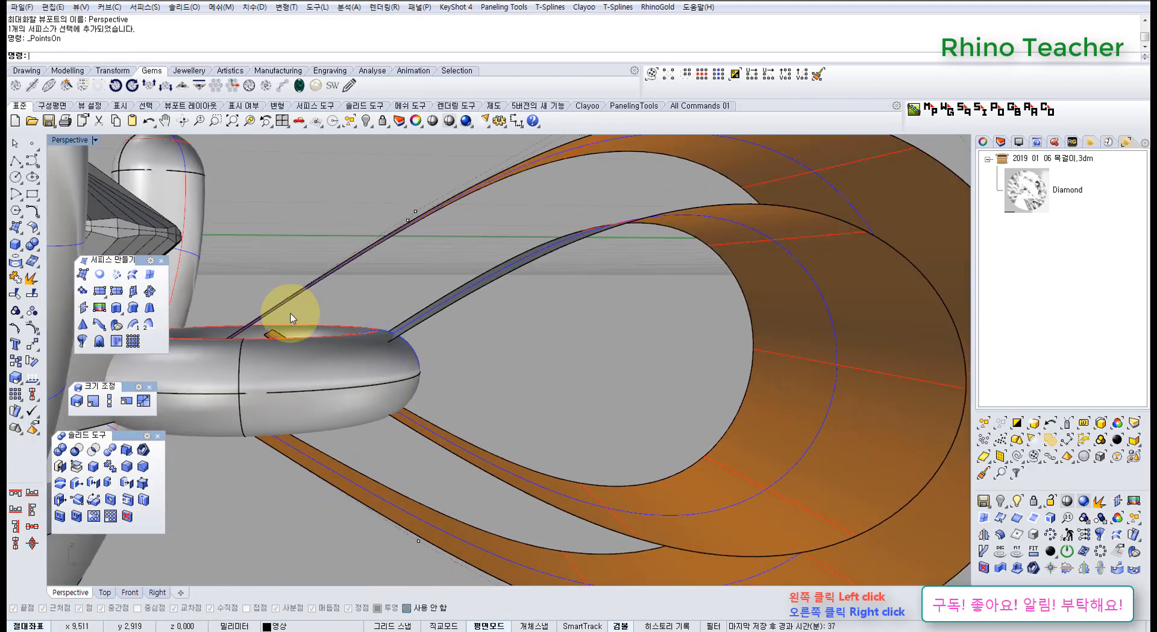
right_click_drag(354, 309, 207, 321)
right_click_drag(284, 374, 387, 331)
scroll(387, 330, "down", 4)
scroll(387, 330, "down", 8)
right_click_drag(372, 282, 392, 359)
Unhide the finished reference teardrop loop without its torus ring using ShowSelected.
middle_click(391, 322)
left_click(348, 305)
scroll(316, 264, "down", 8)
scroll(316, 264, "up", 4)
right_click_drag(320, 281, 354, 310)
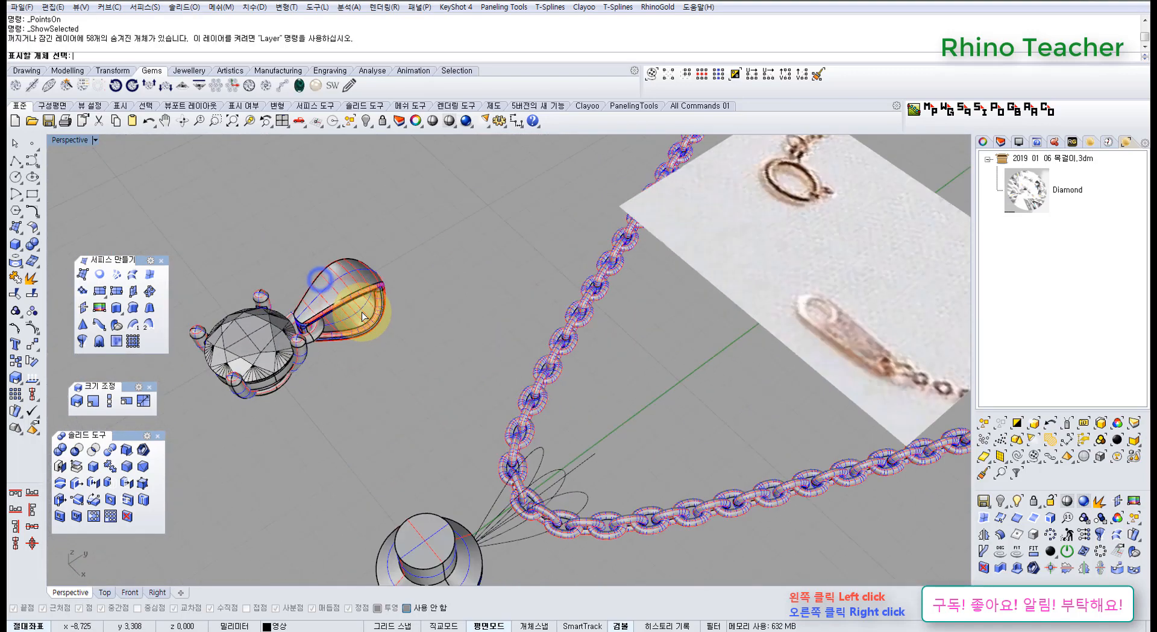
left_click_drag(416, 356, 335, 283)
right_click(334, 265)
right_click_drag(374, 328, 348, 264)
scroll(348, 263, "up", 5)
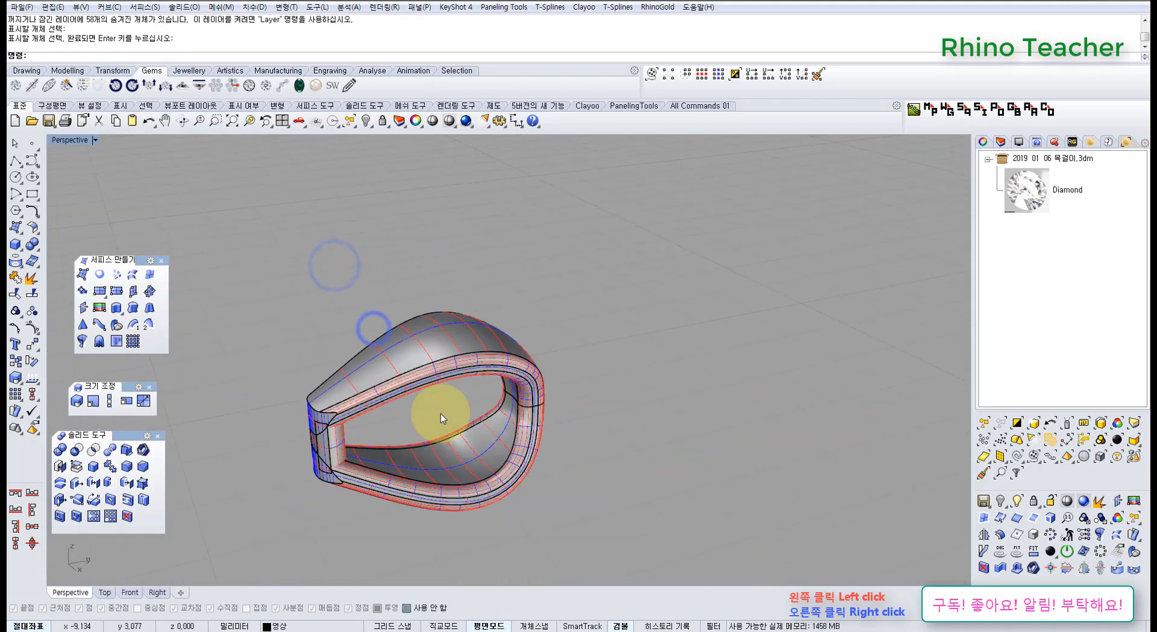
Try to move the finished reference loop, and undo both the move and its unhiding.
left_click(398, 434)
right_click_drag(397, 434, 499, 458)
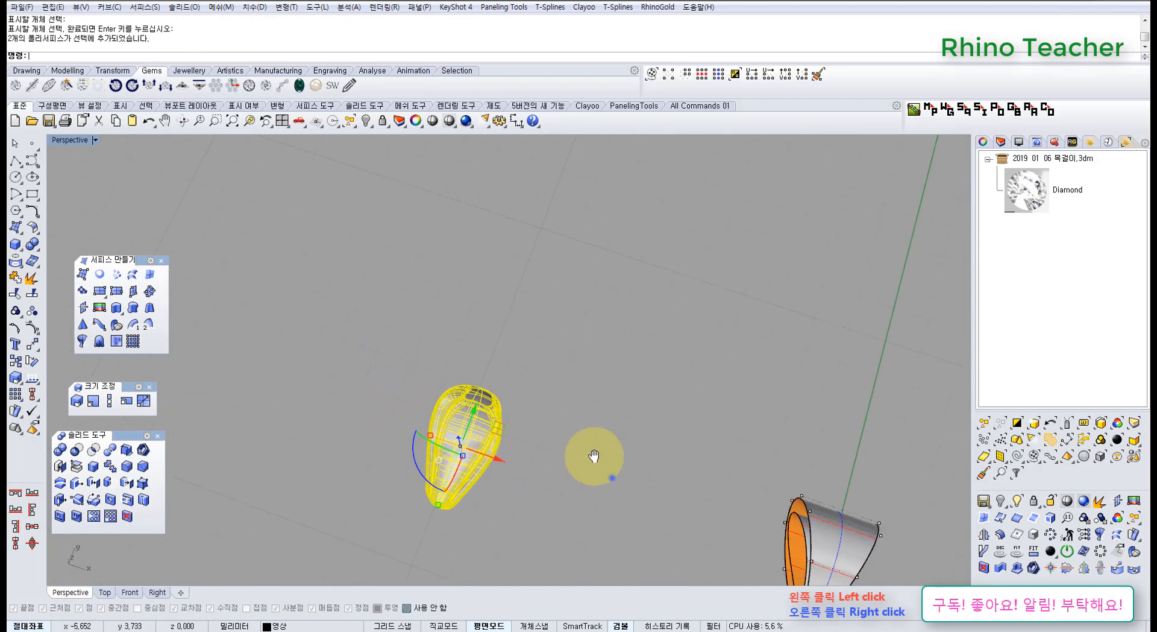
right_click_drag(593, 456, 300, 284, "shift")
left_click_drag(372, 313, 575, 395)
key("ctrl+z")
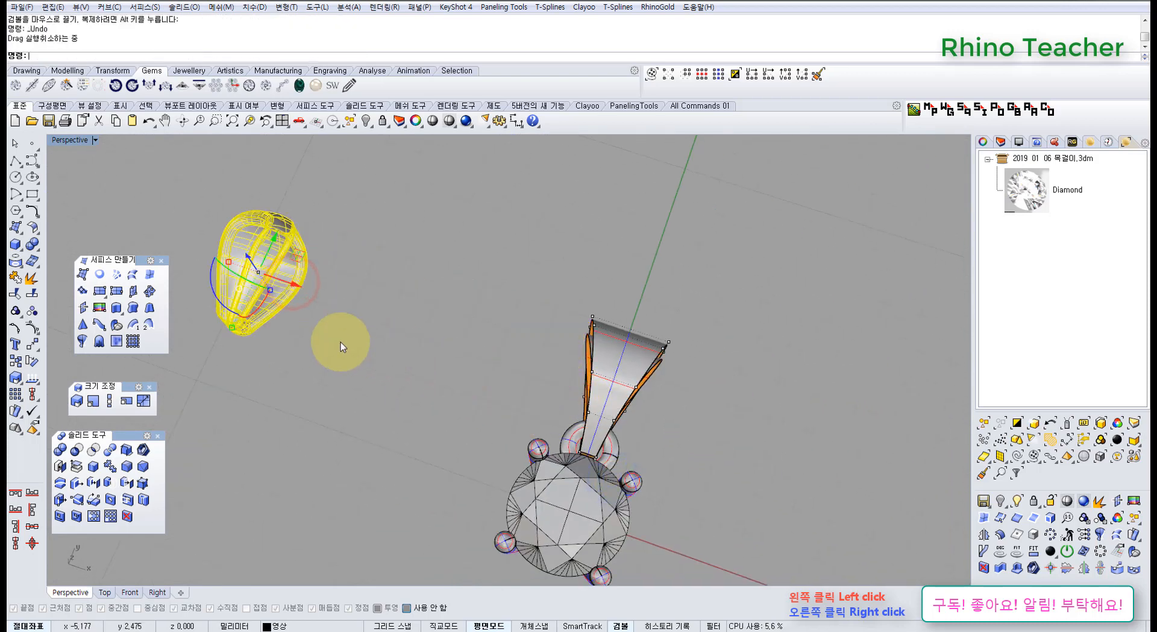
key("ctrl+z")
Unhide the finished reference loop with its torus ring, examine where they meet, and hide them again.
middle_click(247, 316)
left_click(231, 308)
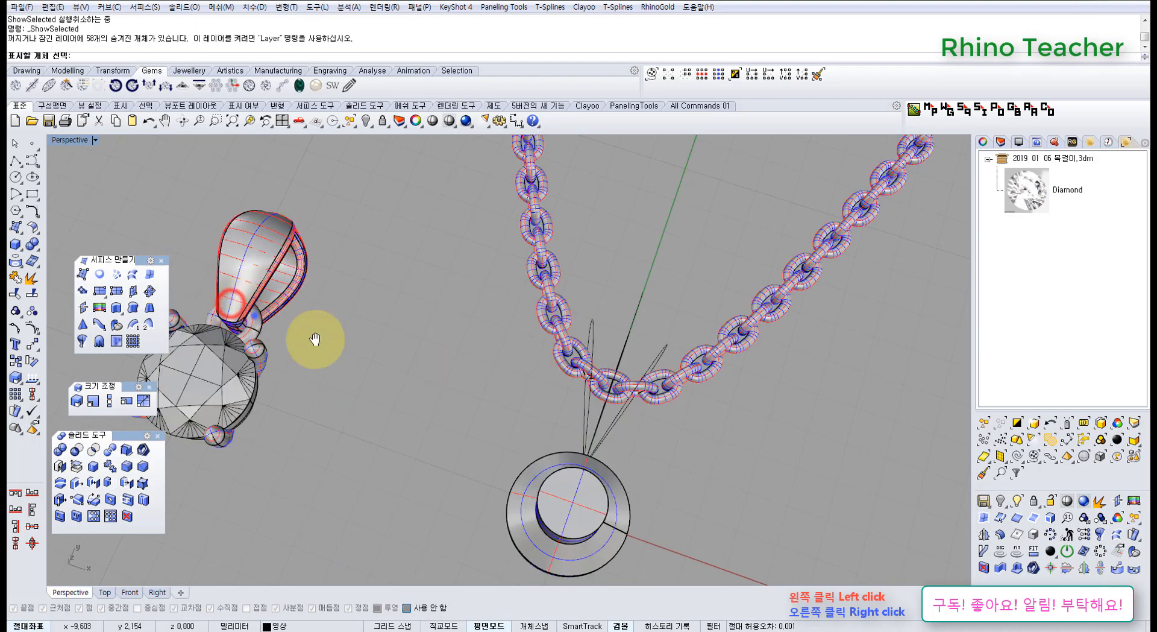
left_click(382, 376)
right_click(378, 299)
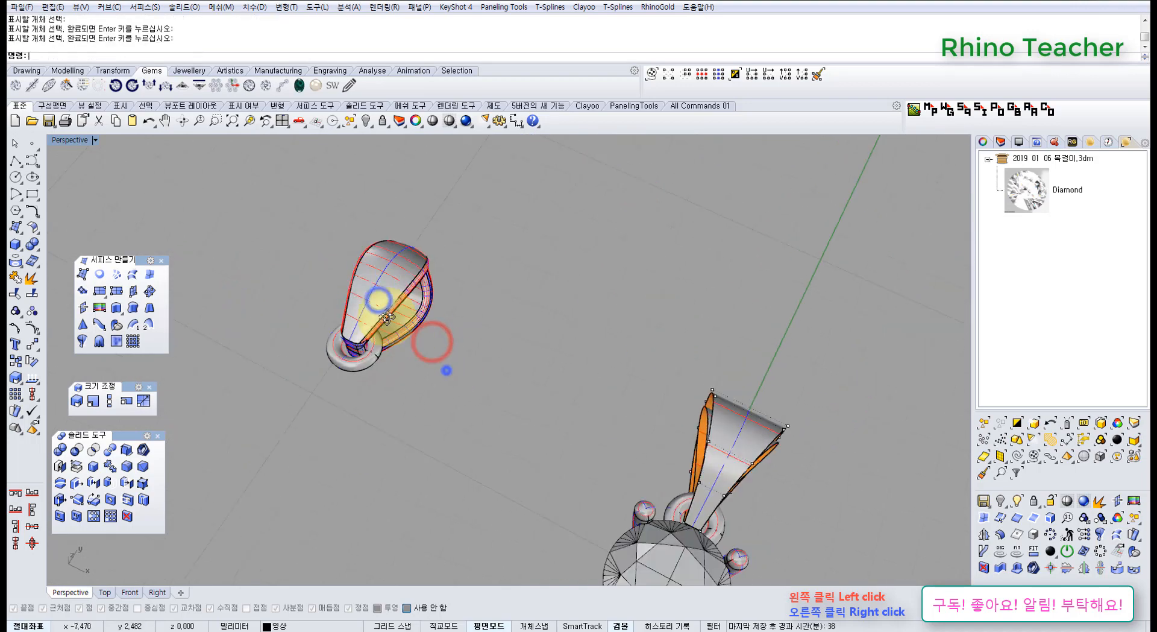
right_click_drag(445, 370, 395, 315)
scroll(432, 342, "up", 5)
scroll(504, 388, "up", 5)
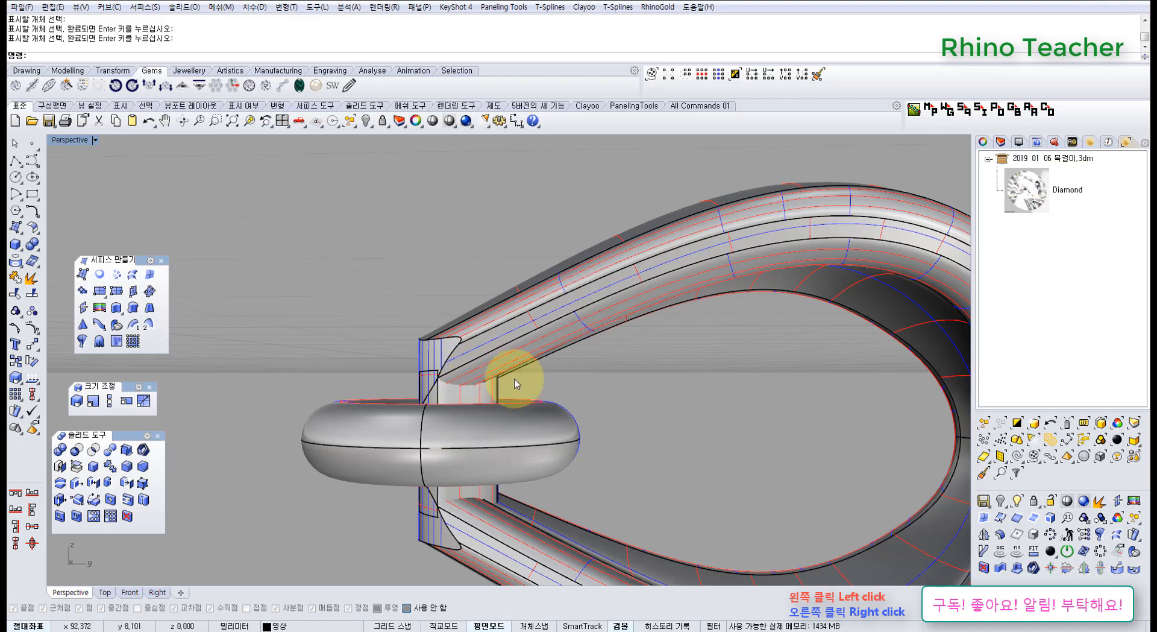
scroll(515, 384, "down", 10)
right_click_drag(524, 356, 526, 392)
left_click_drag(643, 410, 453, 325)
key("ctrl+h")
Move the outer teardrop surface's two upper end control points toward positive Z in the Right view.
key("ctrl+F3")
right_click_drag(470, 401, 480, 341)
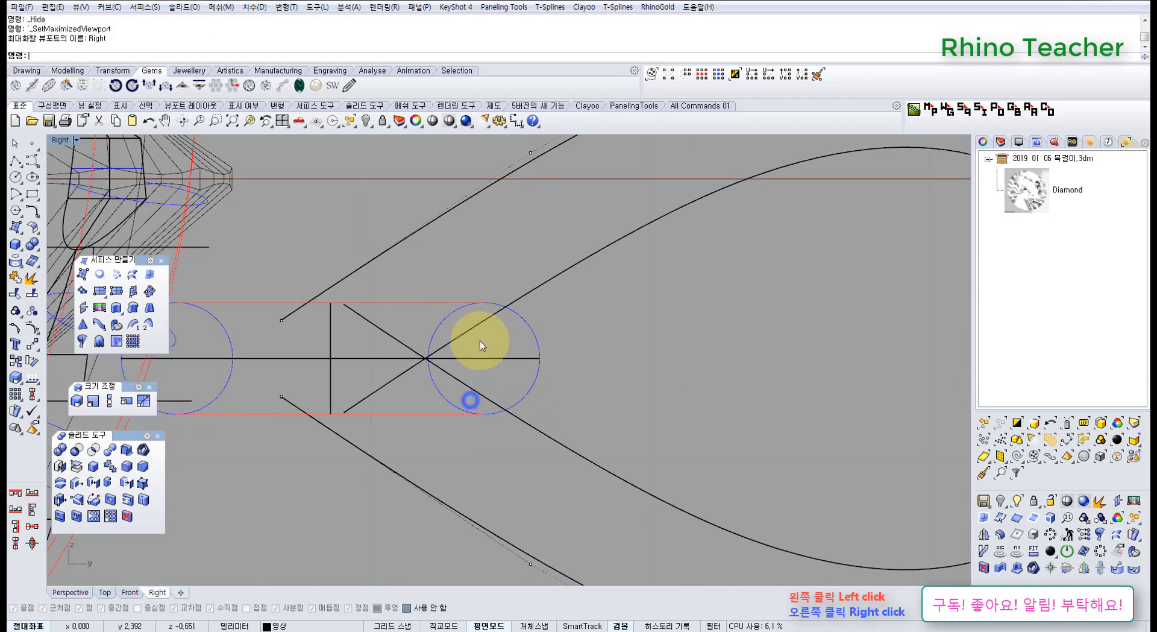
scroll(483, 342, "up", 2)
left_click_drag(573, 266, 529, 238)
scroll(519, 298, "down", 2)
right_click_drag(519, 300, 498, 322)
scroll(516, 346, "up", 4)
left_click_drag(517, 348, 491, 362)
scroll(491, 362, "down", 6)
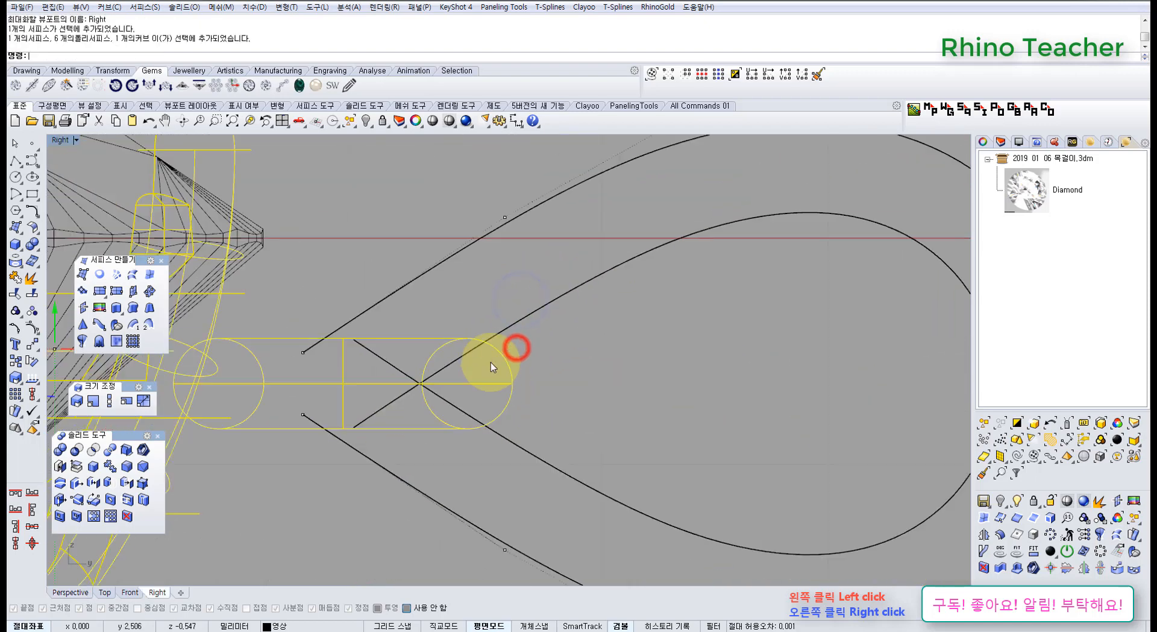
right_click_drag(514, 359, 566, 369)
left_click(397, 289)
left_click_drag(333, 336, 356, 291)
right_click_drag(531, 315, 512, 349)
Raise the pair of control points next to the outer surface's upper end slightly toward positive Z.
left_click_drag(508, 236, 552, 296)
left_click_drag(534, 236, 533, 217)
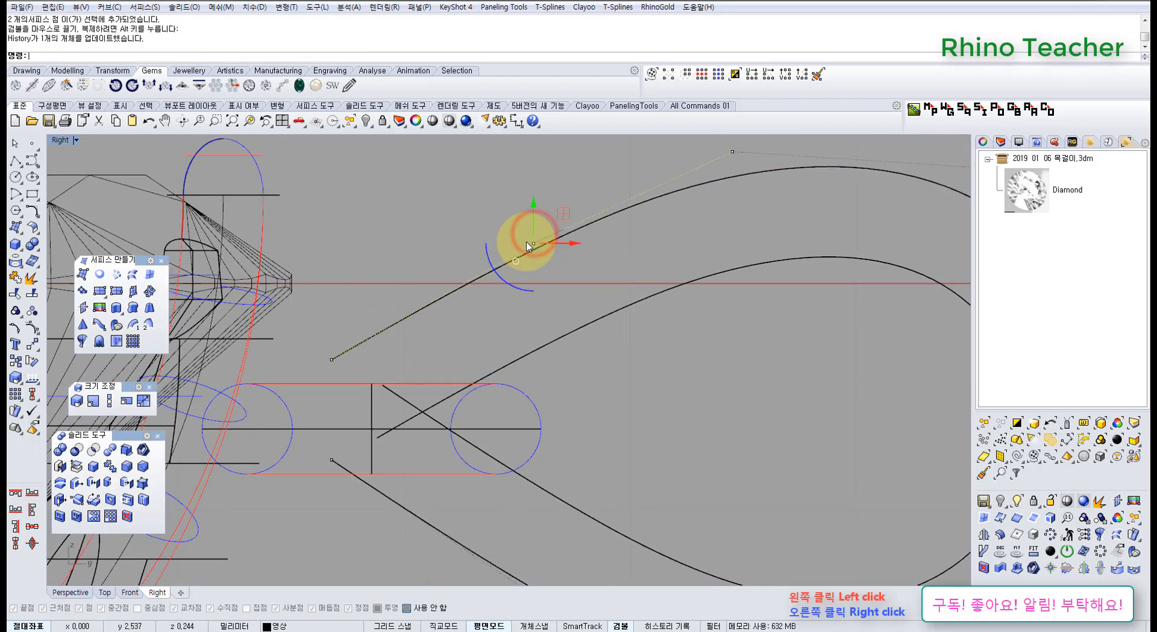
scroll(568, 329, "down", 6)
scroll(584, 359, "up", 2)
right_click_drag(562, 351, 464, 333)
scroll(464, 336, "up", 4)
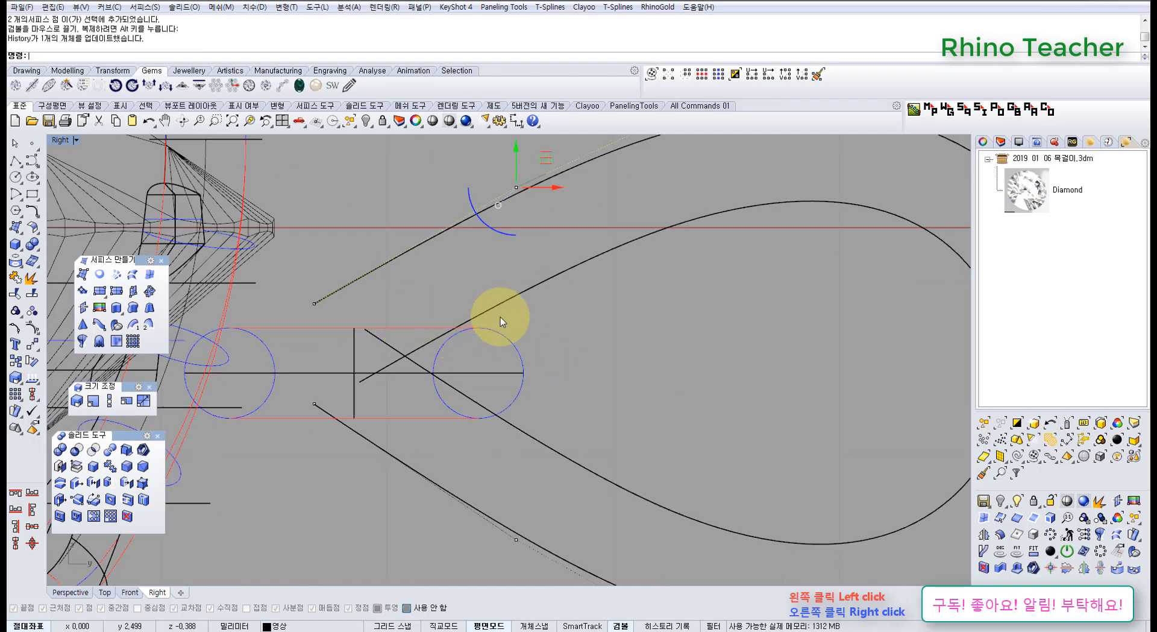
scroll(500, 317, "down", 5)
right_click_drag(531, 325, 482, 354)
Show the finished reference loop and ring in the Perspective view, compare their junction up close, and hide them.
key("ctrl+Tab")
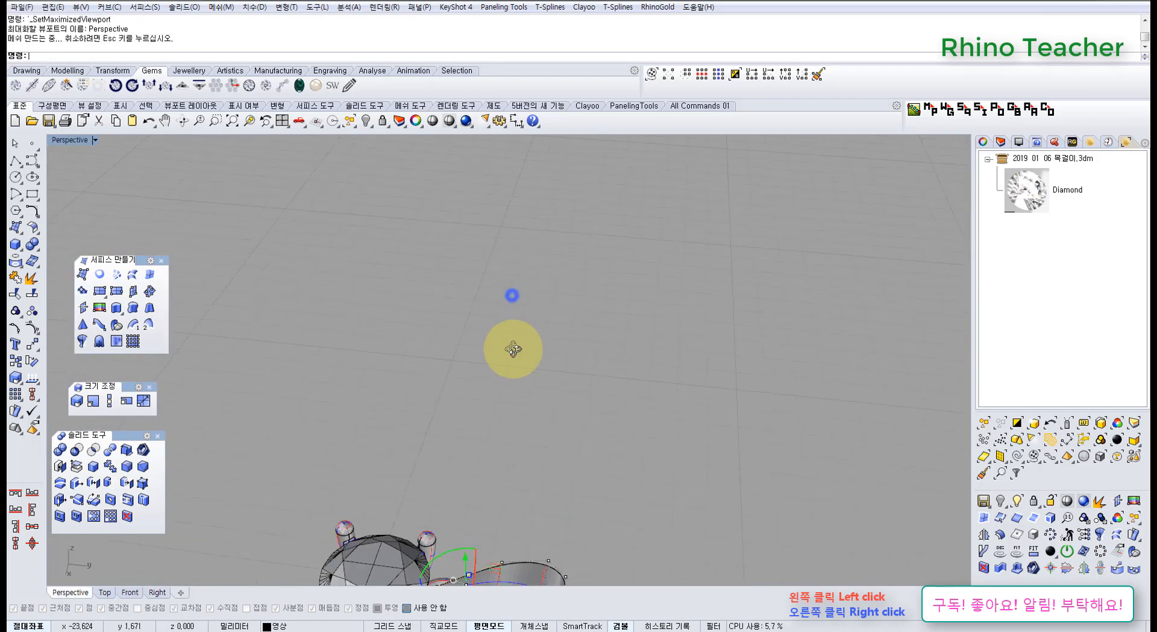
middle_click(513, 346)
left_click(469, 312)
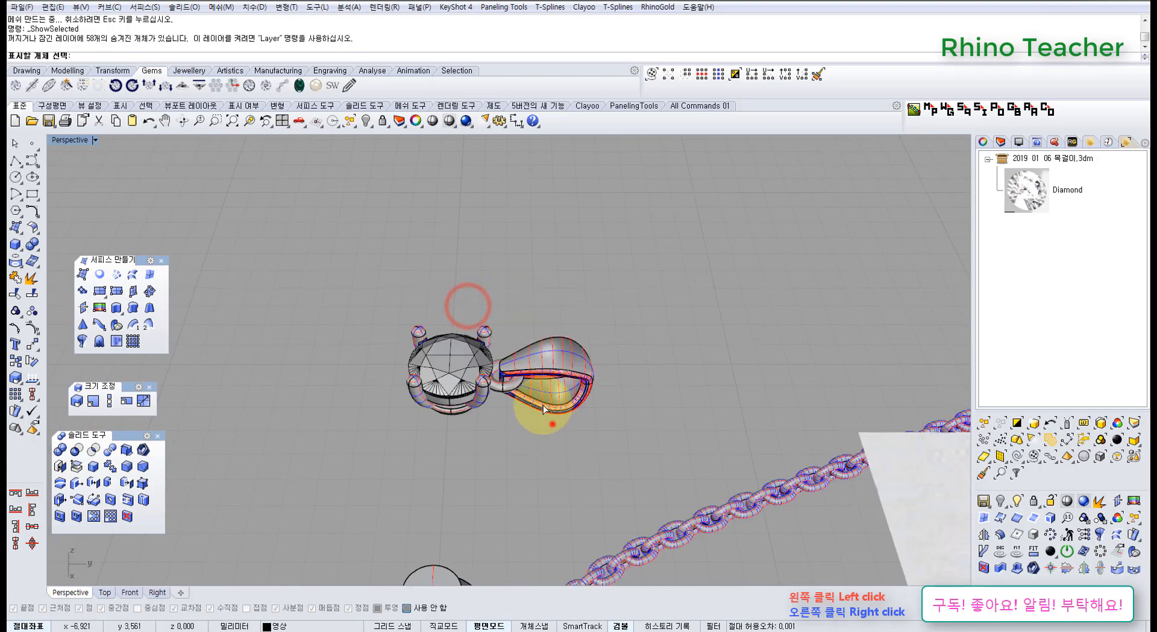
left_click_drag(553, 424, 511, 358)
right_click(510, 355)
scroll(519, 387, "up", 8)
right_click_drag(518, 414, 553, 420)
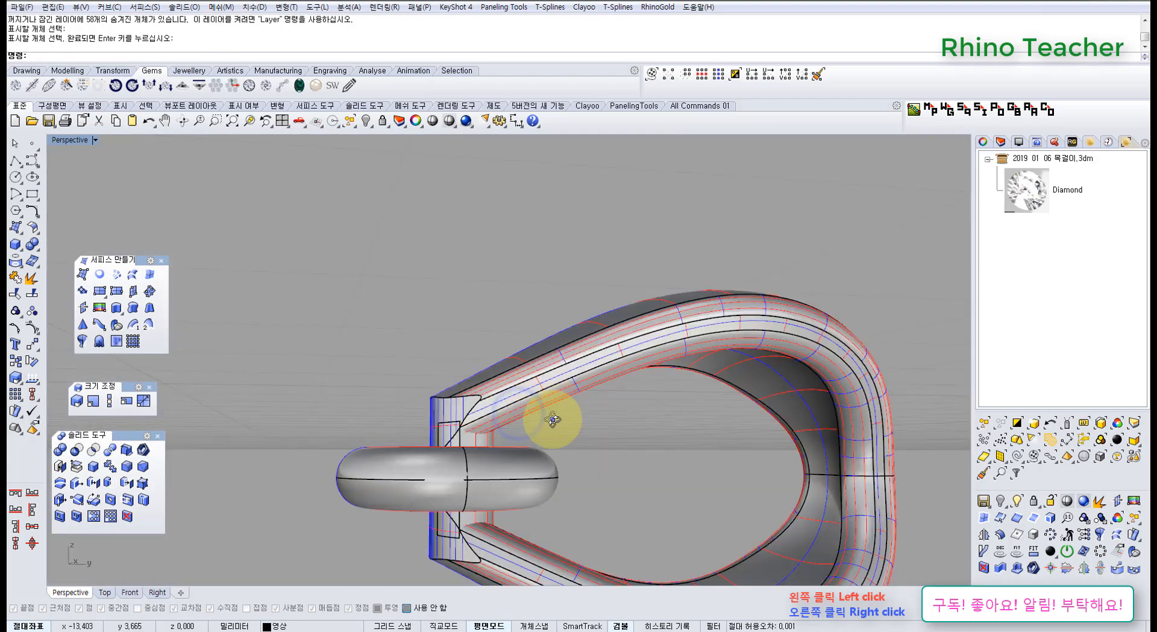
scroll(537, 425, "up", 5)
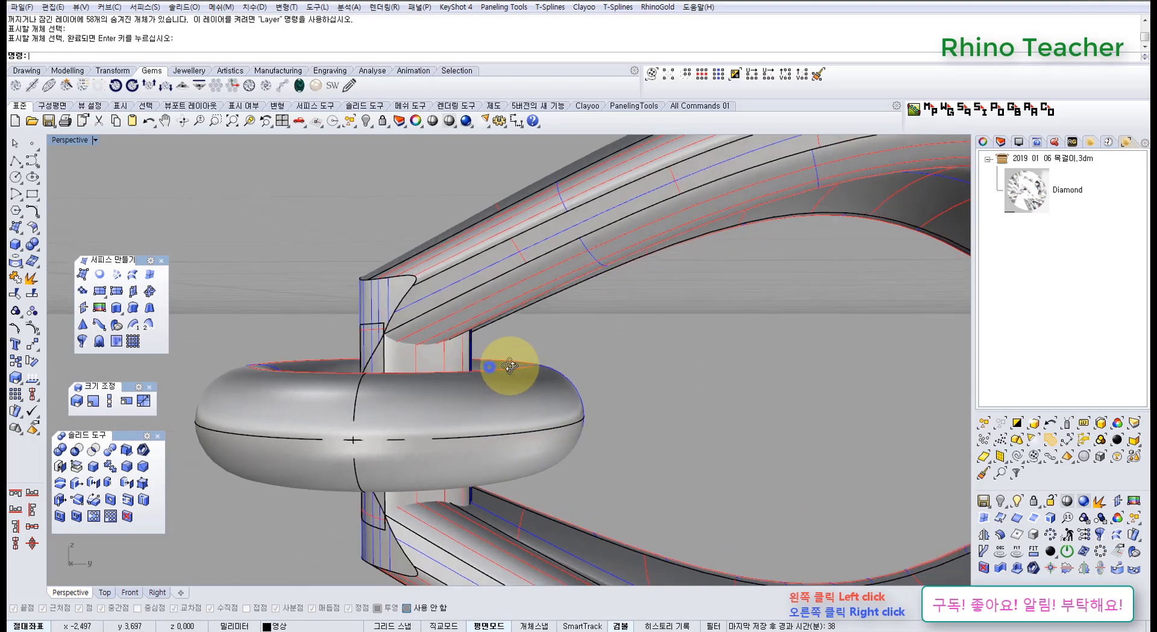
right_click_drag(509, 365, 540, 446)
scroll(462, 347, "down", 7)
scroll(557, 470, "down", 6)
left_click_drag(558, 471, 428, 343)
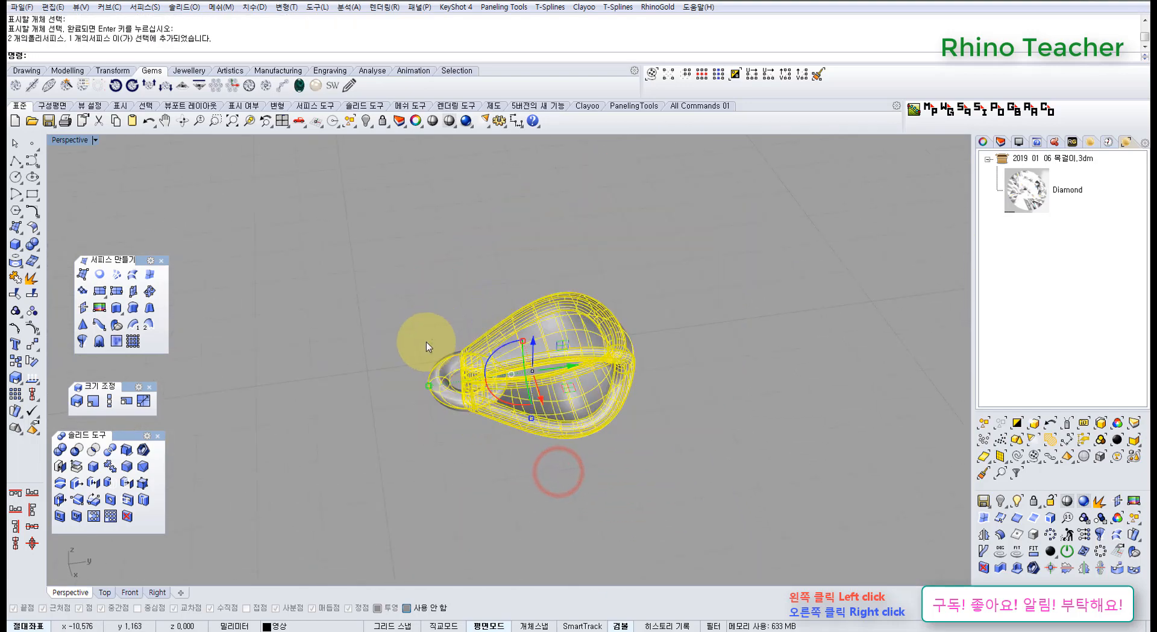
key("ctrl+h")
Try to raise the outer surface's upper end control points slightly further in the Right view.
key("ctrl+F3")
scroll(499, 403, "down", 8)
right_click_drag(495, 405, 489, 365)
scroll(490, 363, "up", 10)
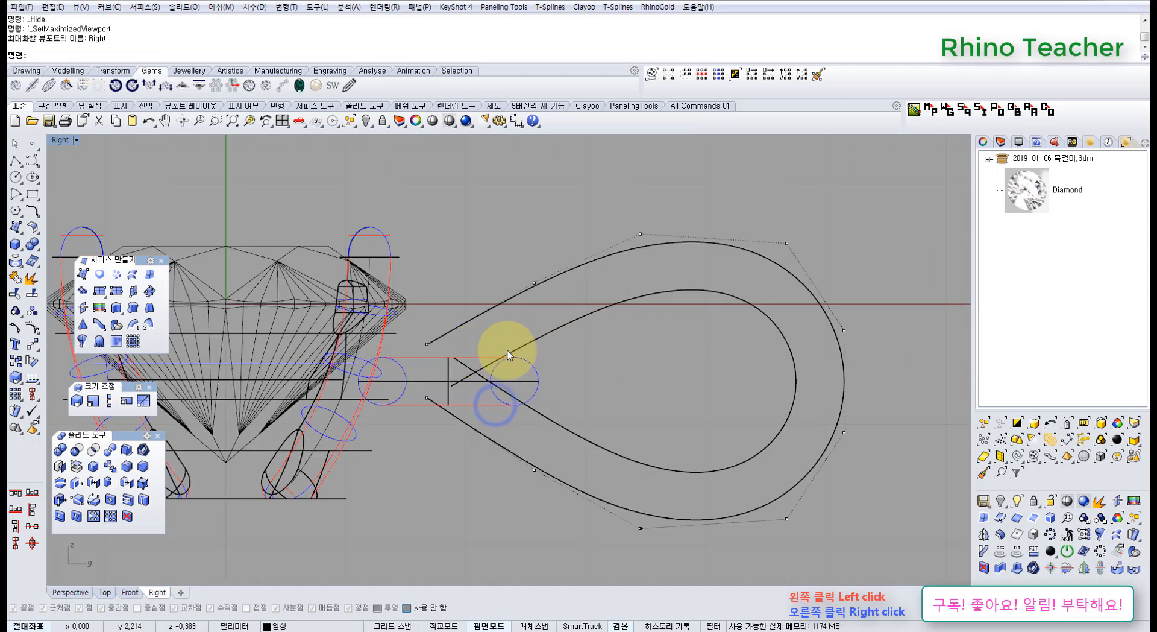
left_click_drag(348, 292, 514, 341)
scroll(407, 373, "down", 3)
scroll(515, 362, "down", 3)
right_click_drag(514, 357, 515, 336)
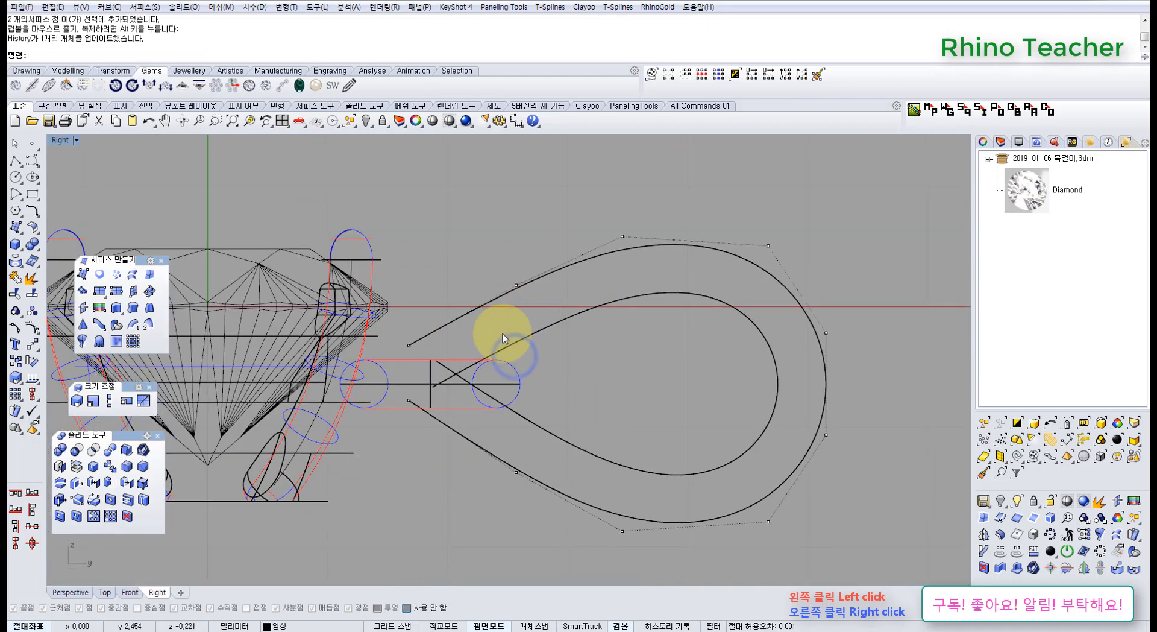
right_click_drag(500, 397, 479, 384)
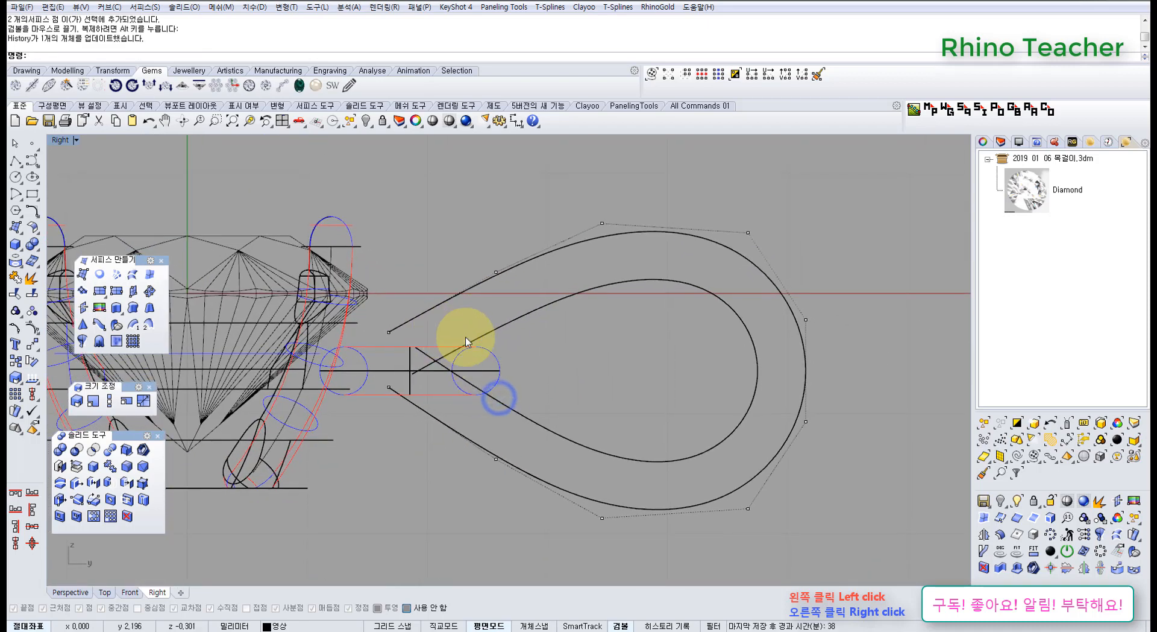
scroll(495, 349, "down", 4)
scroll(445, 347, "up", 5)
Undo the last control-point move along with the hiding and showing of the reference loop.
key("ctrl+z")
key("ctrl+z")
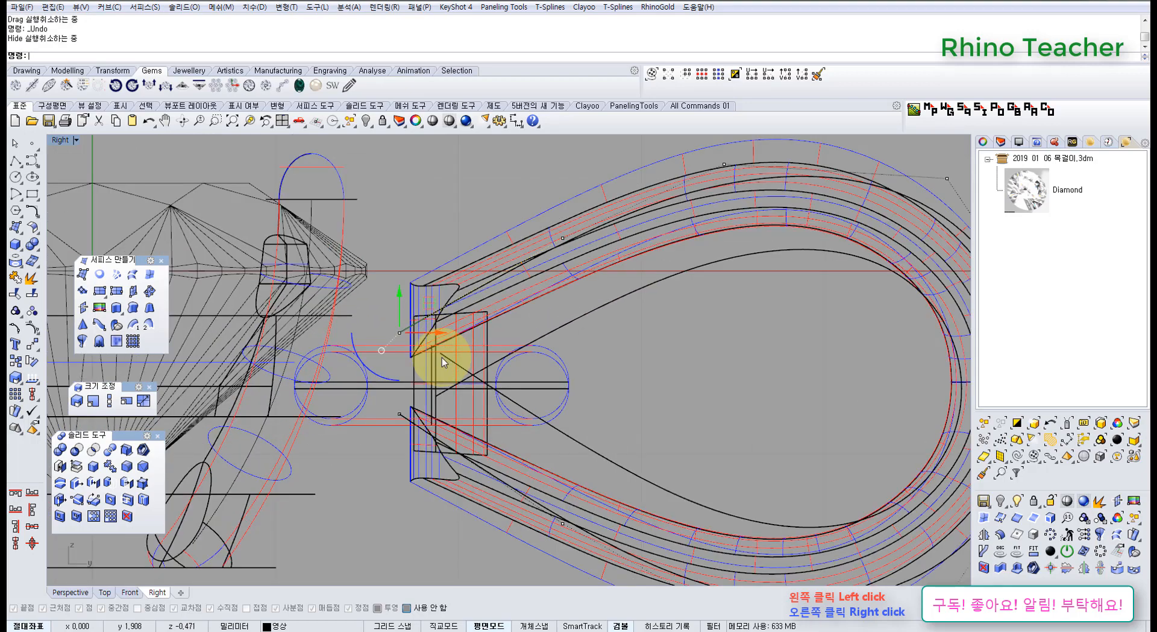
key("ctrl+z")
right_click_drag(446, 355, 485, 328)
left_click(459, 193)
scroll(498, 281, "down", 4)
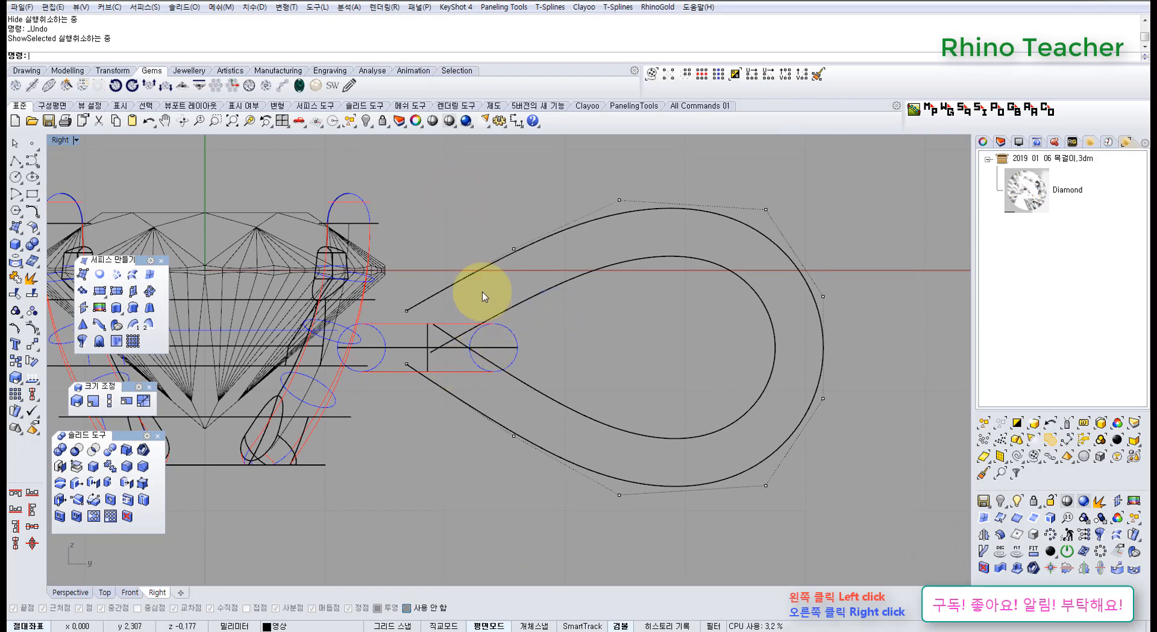
Turn off the outer surface's control points and check both teardrop surfaces in the Perspective and Right views.
left_click(650, 398)
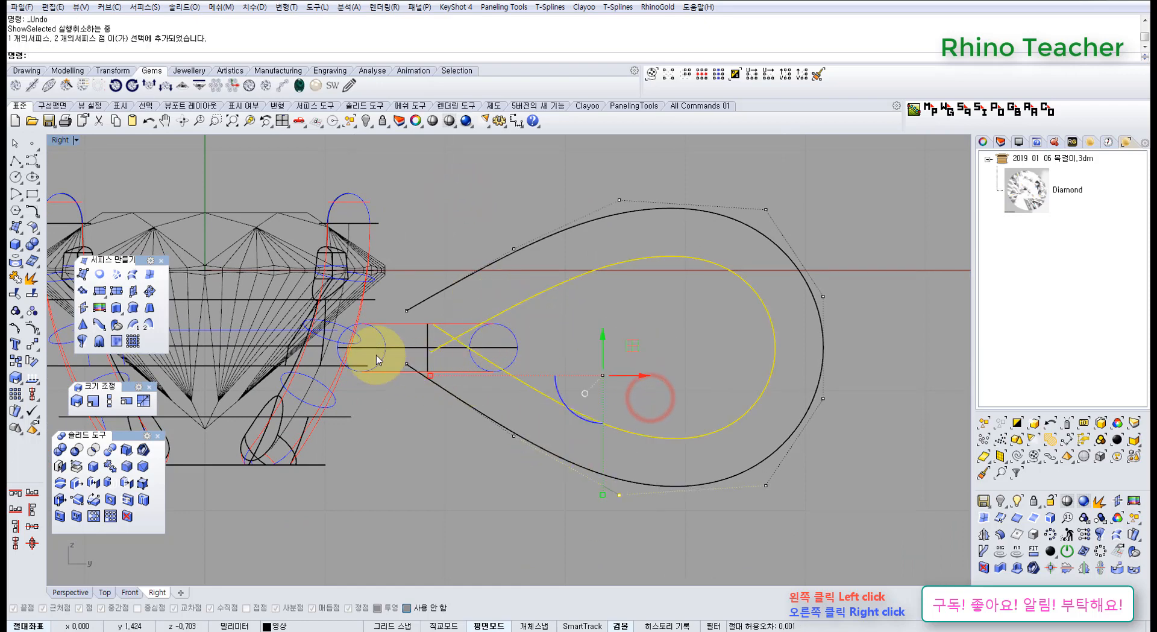
key("ctrl+F4")
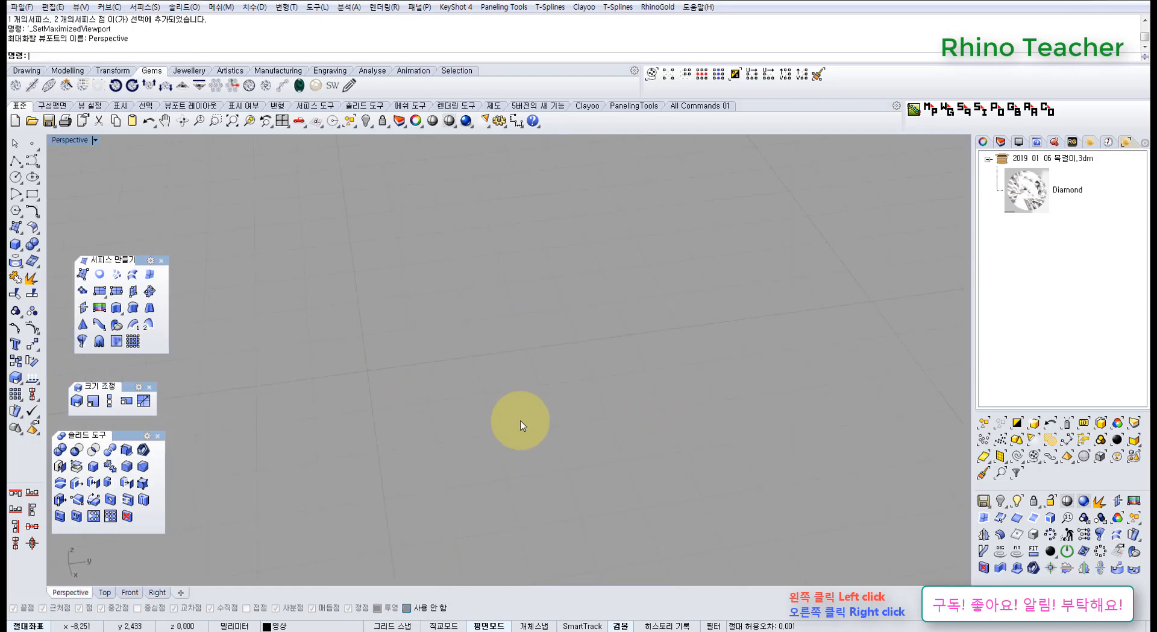
scroll(547, 435, "down", 6)
right_click_drag(561, 443, 513, 378, "shift")
scroll(495, 419, "up", 10)
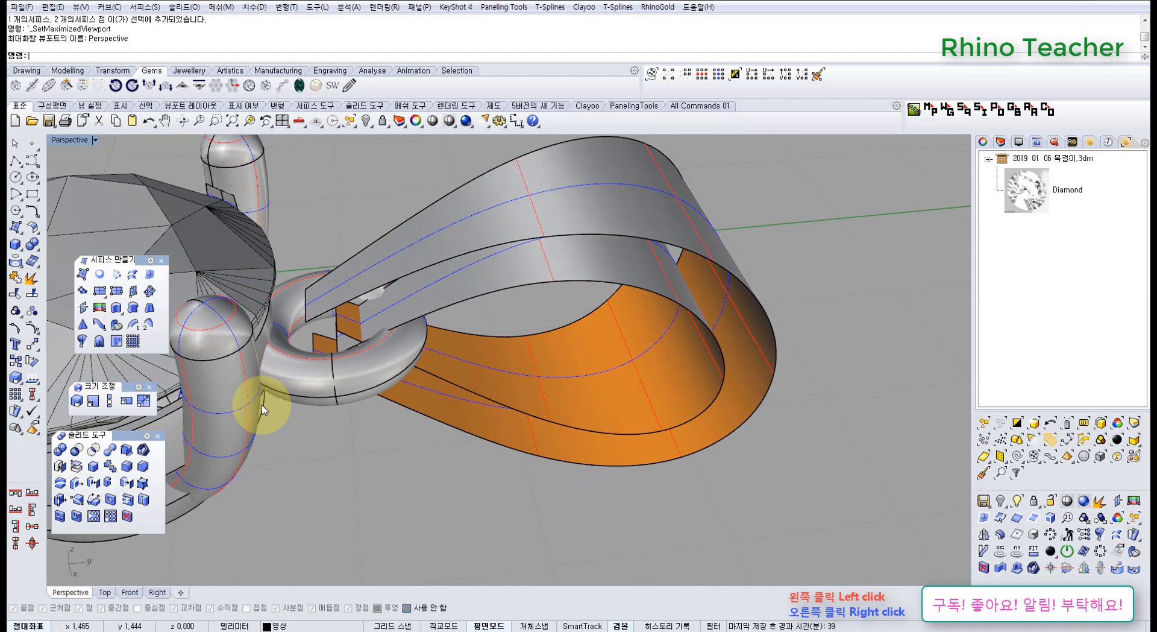
key("ctrl+F3")
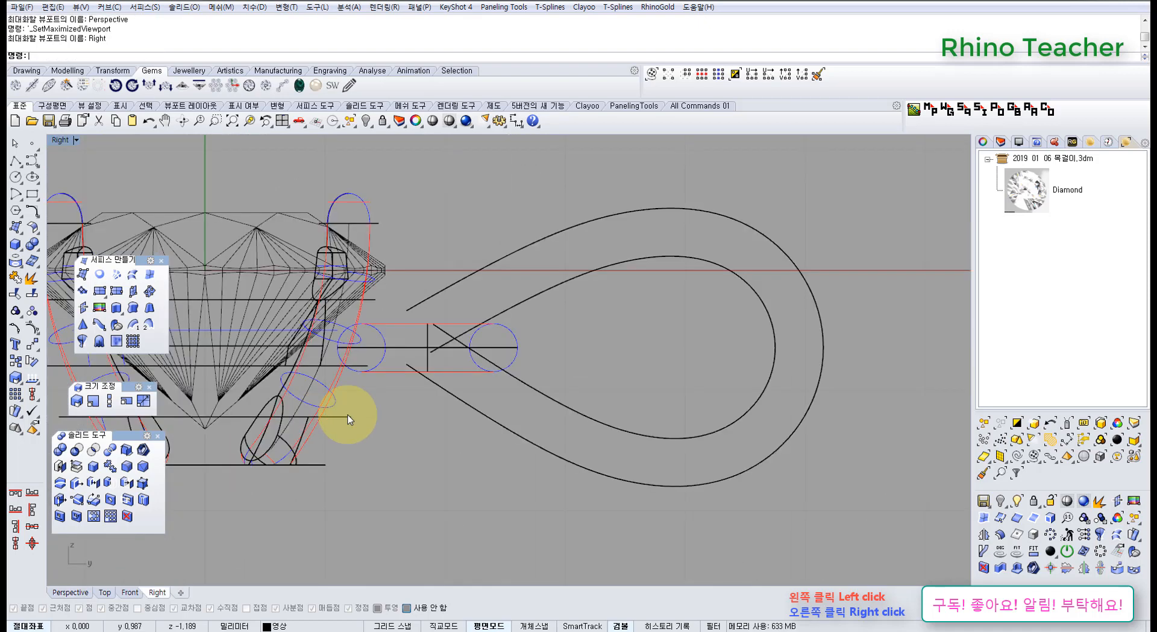
scroll(506, 356, "up", 5)
scroll(488, 352, "down", 3)
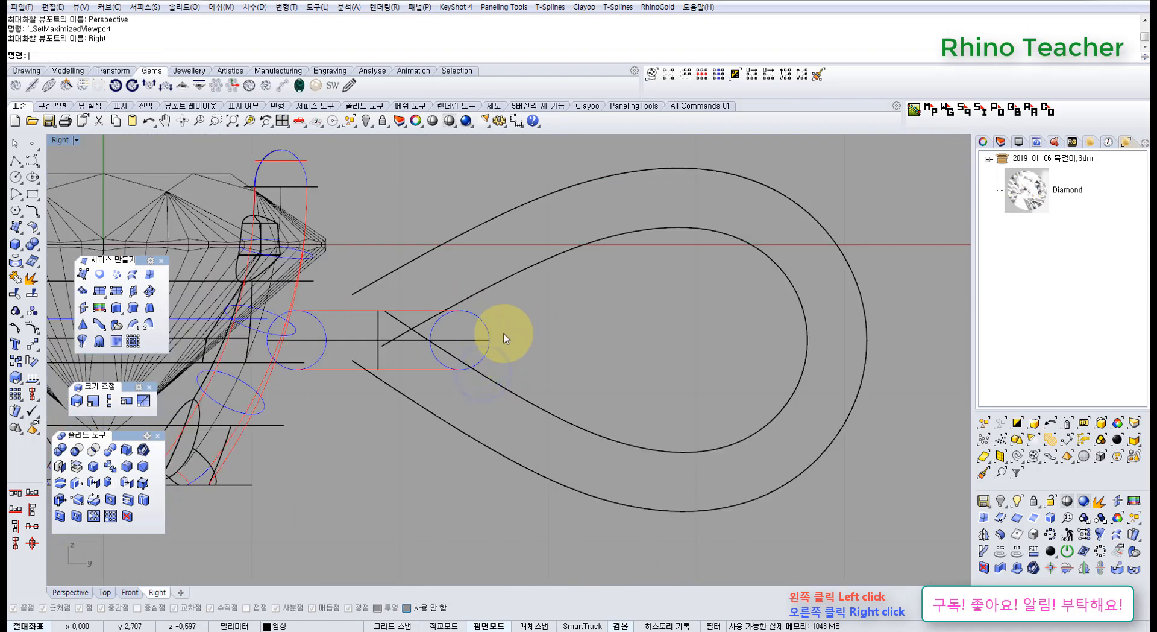
Move the outer teardrop surface slightly toward negative Z, bringing the inner surface's crossing onto the torus ring's centre line.
left_click(414, 267)
scroll(393, 282, "up", 4)
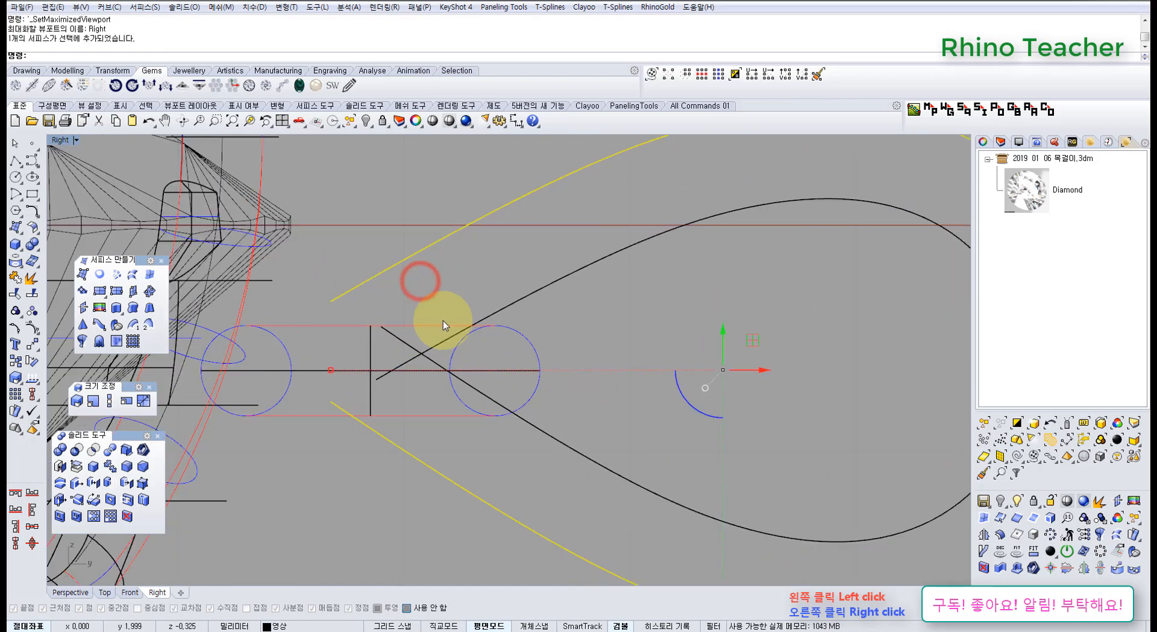
scroll(724, 343, "down", 4)
right_click_drag(682, 341, 645, 334)
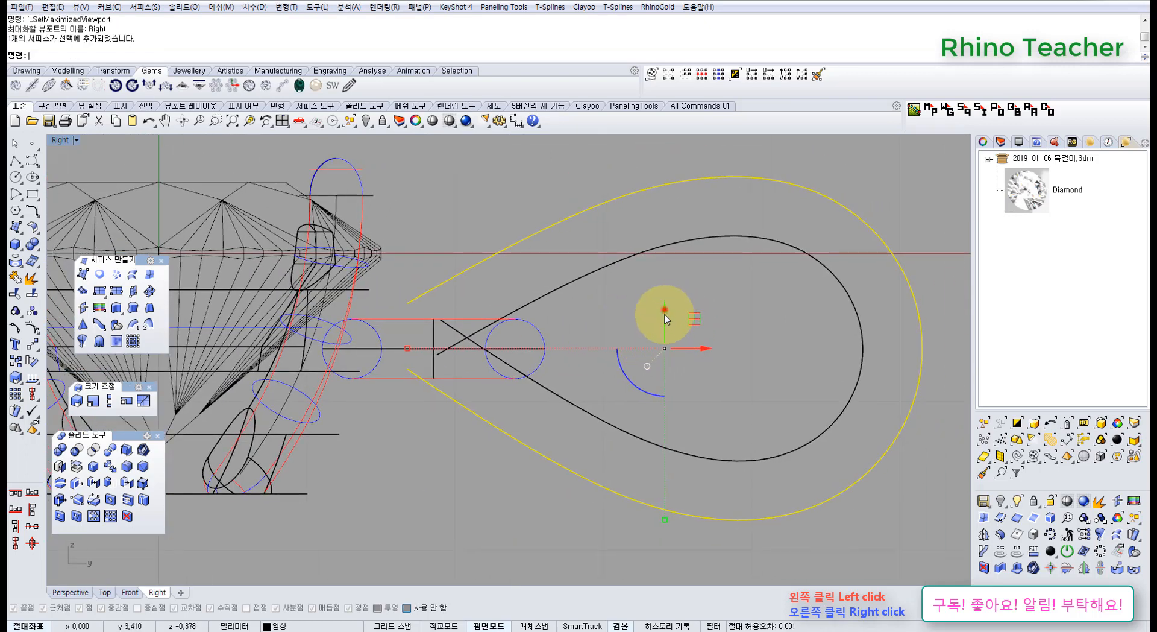
left_click_drag(666, 318, 663, 327)
left_click(664, 333)
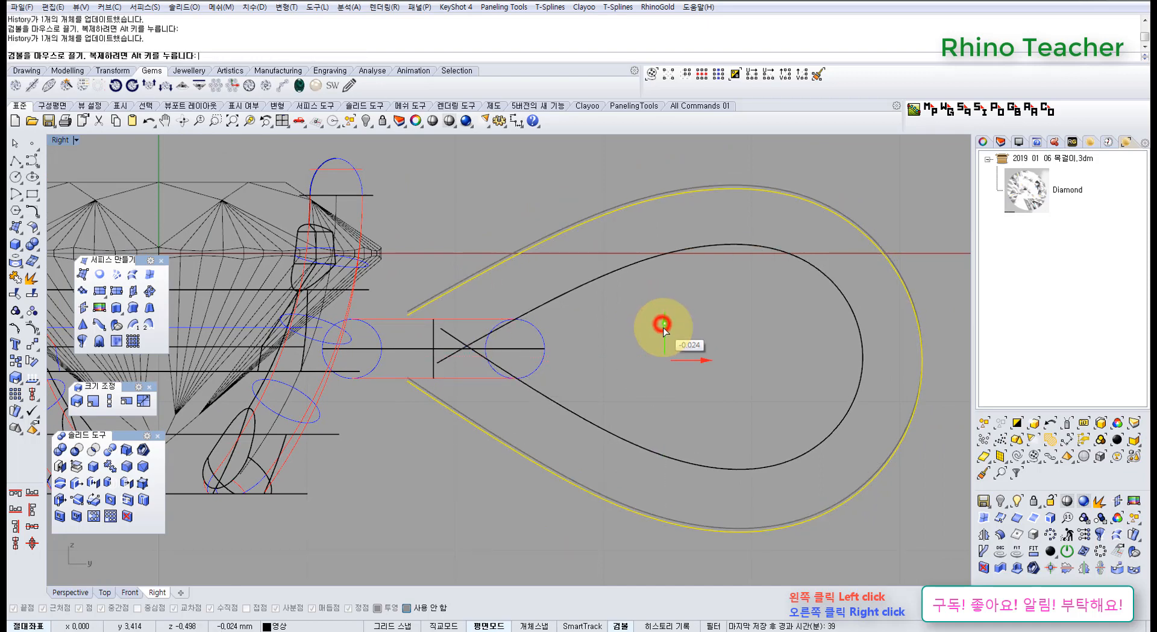
scroll(440, 341, "up", 7)
scroll(570, 372, "up", 5)
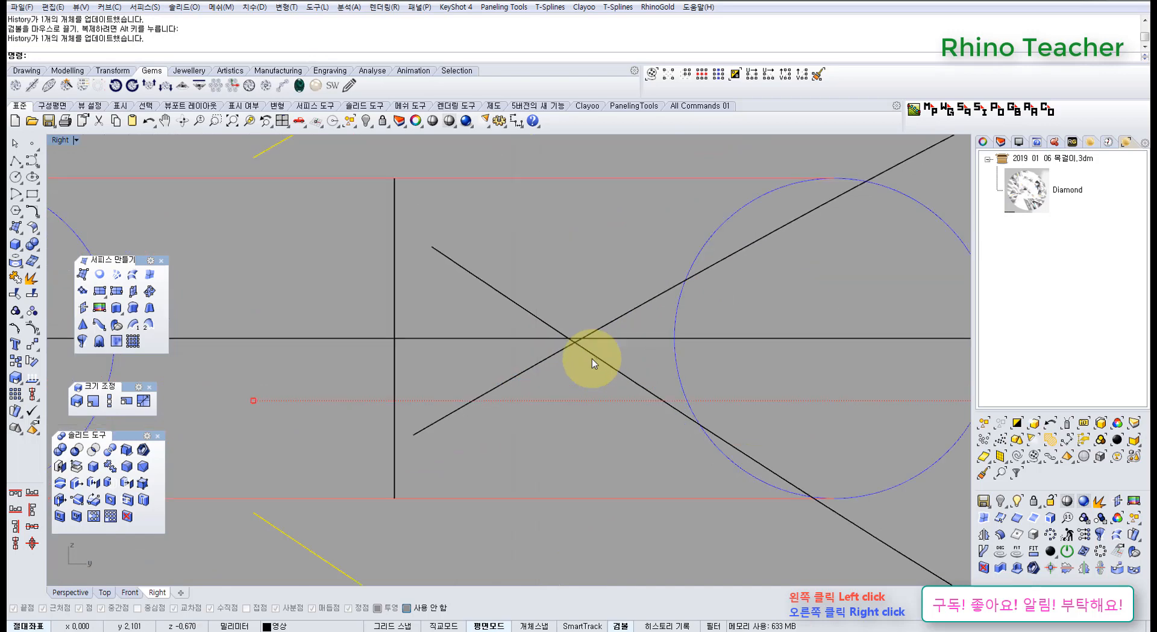
Nudge the outer teardrop surface 0.005 mm upward in the Right view, then deselect it.
key("alt+Up")
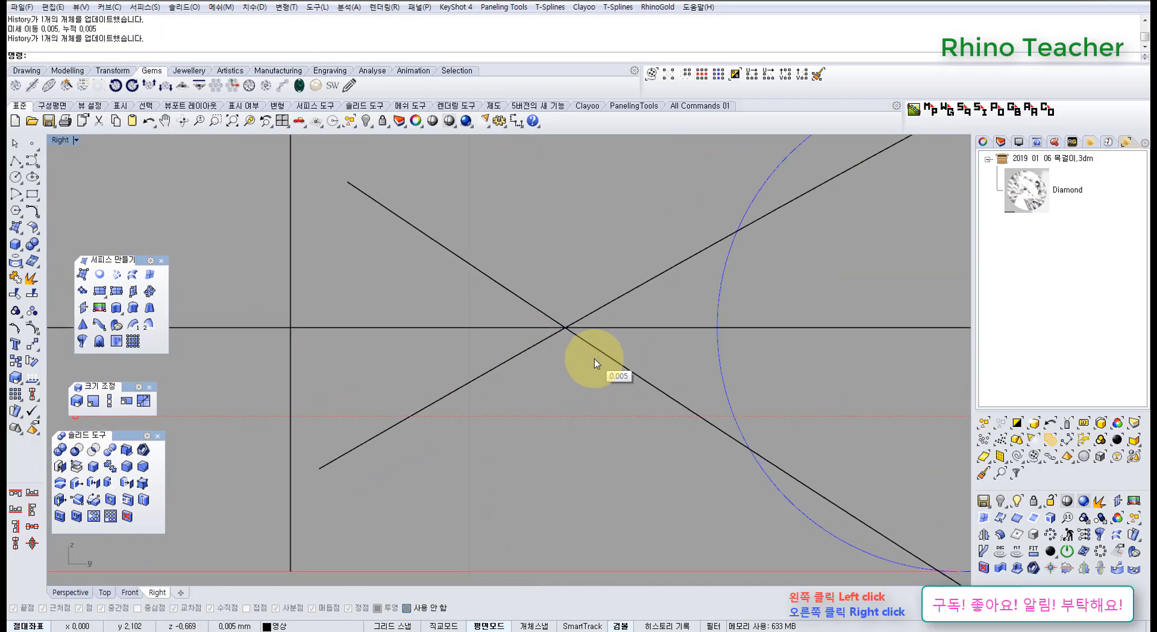
scroll(589, 341, "down", 15)
scroll(609, 328, "down", 8)
right_click_drag(630, 329, 572, 331)
scroll(566, 331, "up", 6)
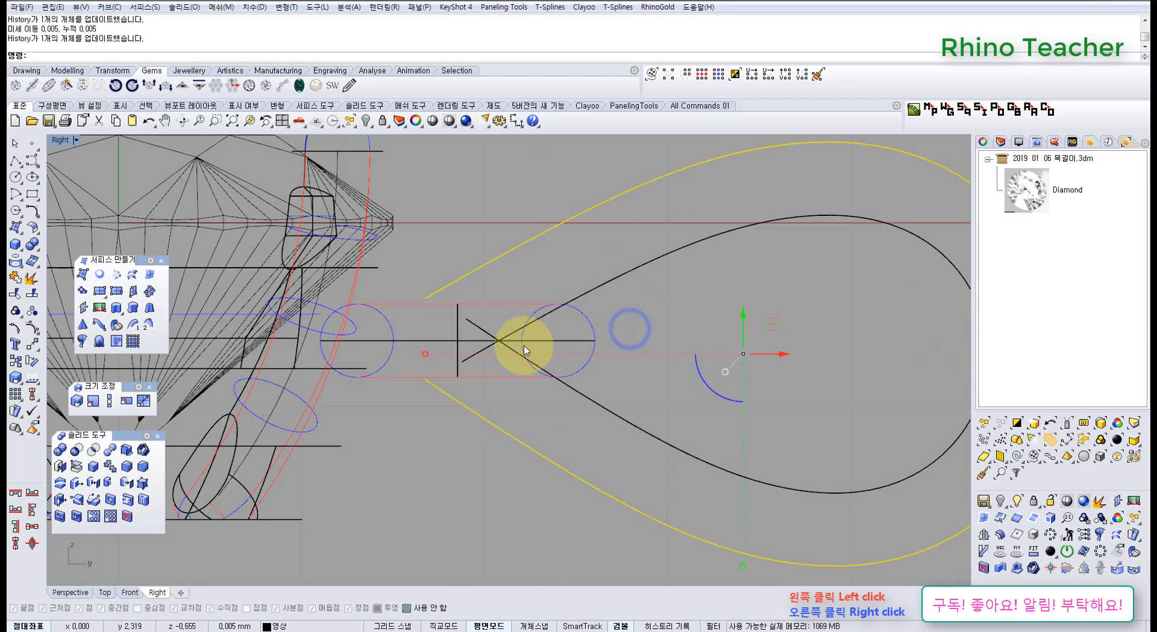
key("Escape")
Show the outer teardrop surface's control points and spread the end points beside the ring slightly farther apart along Z.
scroll(443, 295, "down", 3)
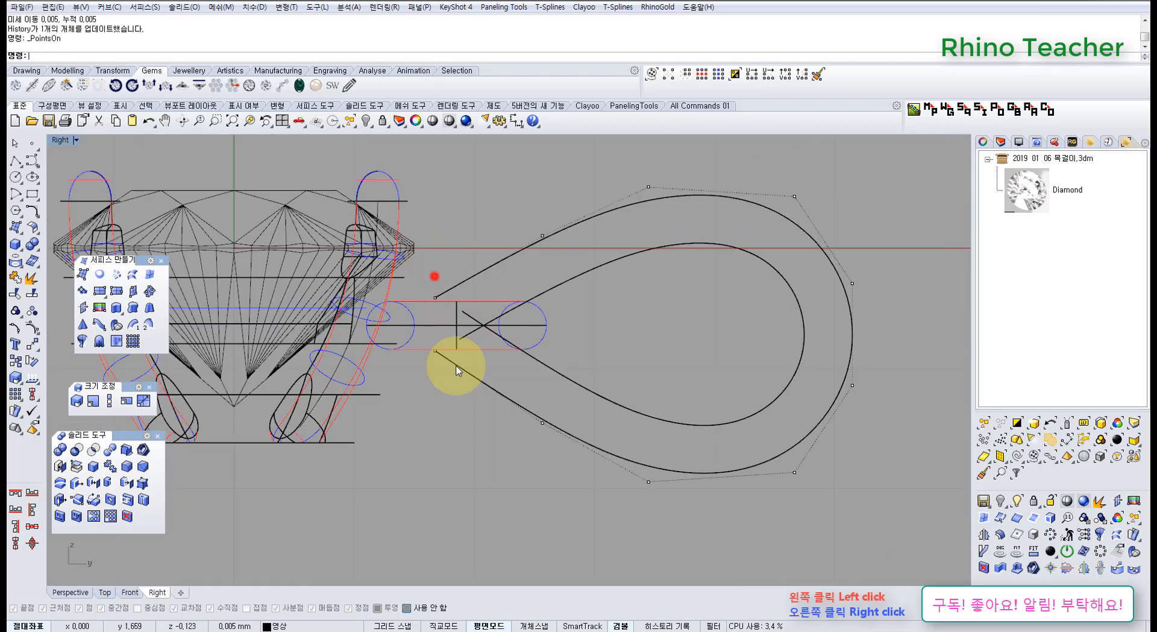
scroll(440, 342, "up", 3)
left_click_drag(434, 276, 429, 361)
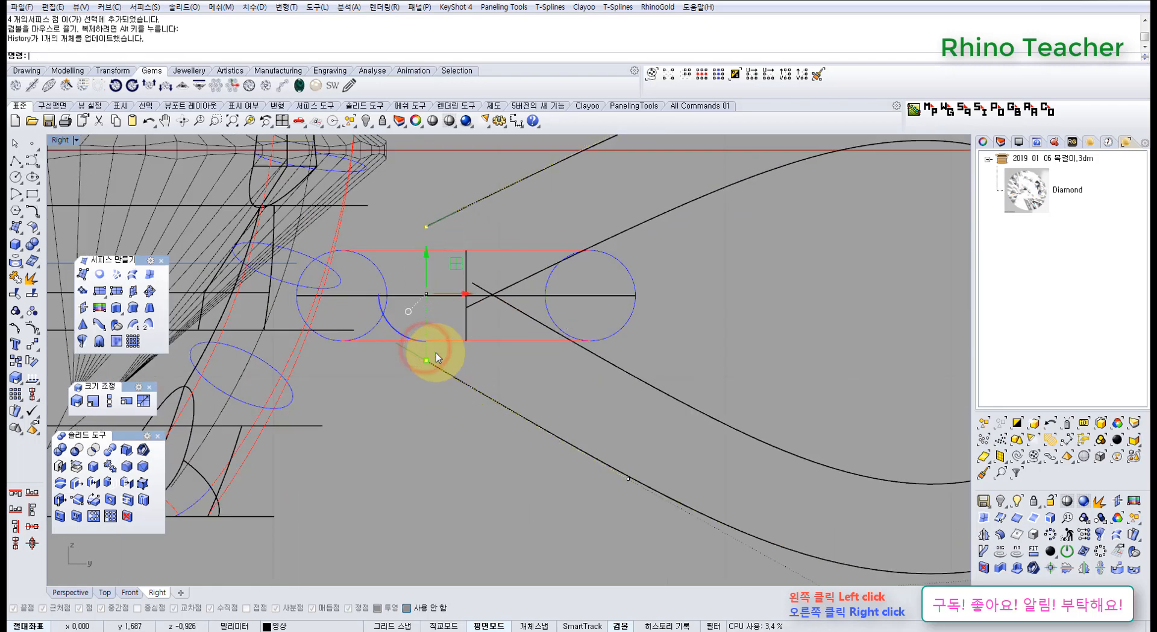
scroll(506, 292, "down", 6)
right_click_drag(539, 311, 510, 337)
scroll(561, 401, "up", 2)
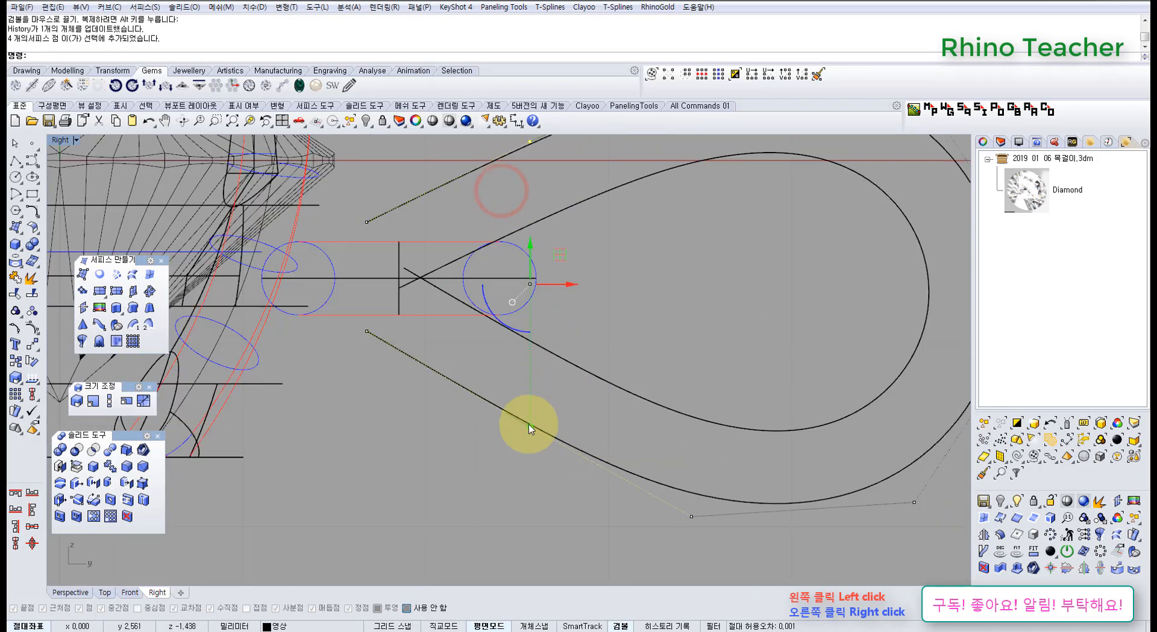
Scale the outer surface's second pair of control-point rows slightly outward along Z.
left_click_drag(531, 426, 530, 439)
scroll(531, 438, "down", 6)
right_click_drag(528, 411, 521, 439)
scroll(530, 416, "up", 4)
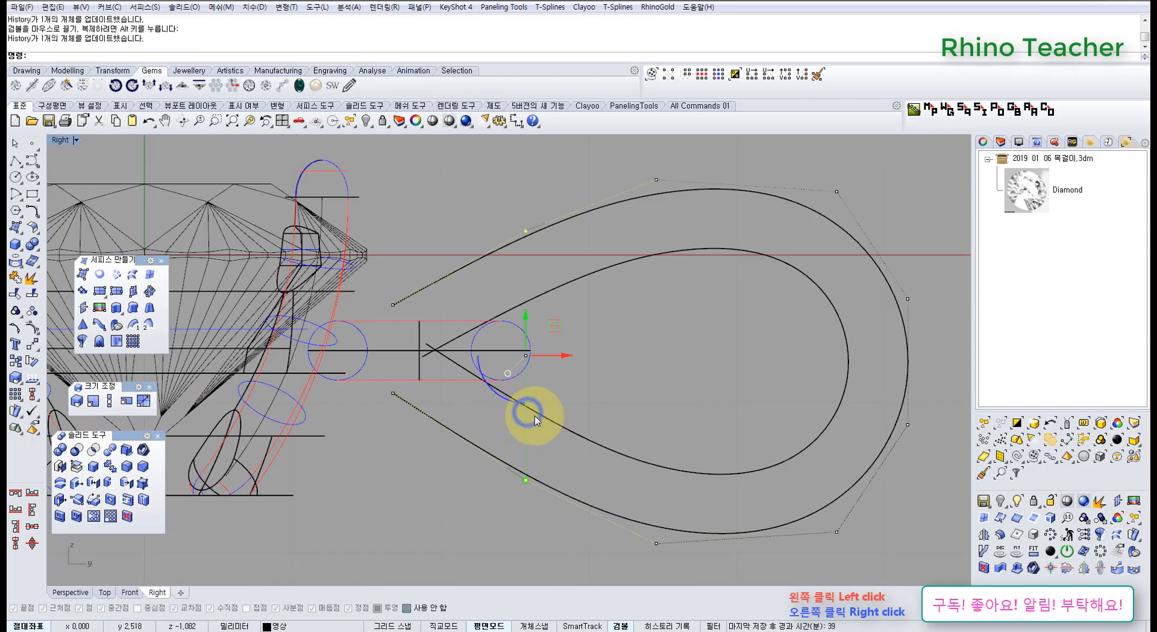
scroll(566, 408, "down", 6)
right_click_drag(604, 389, 559, 409)
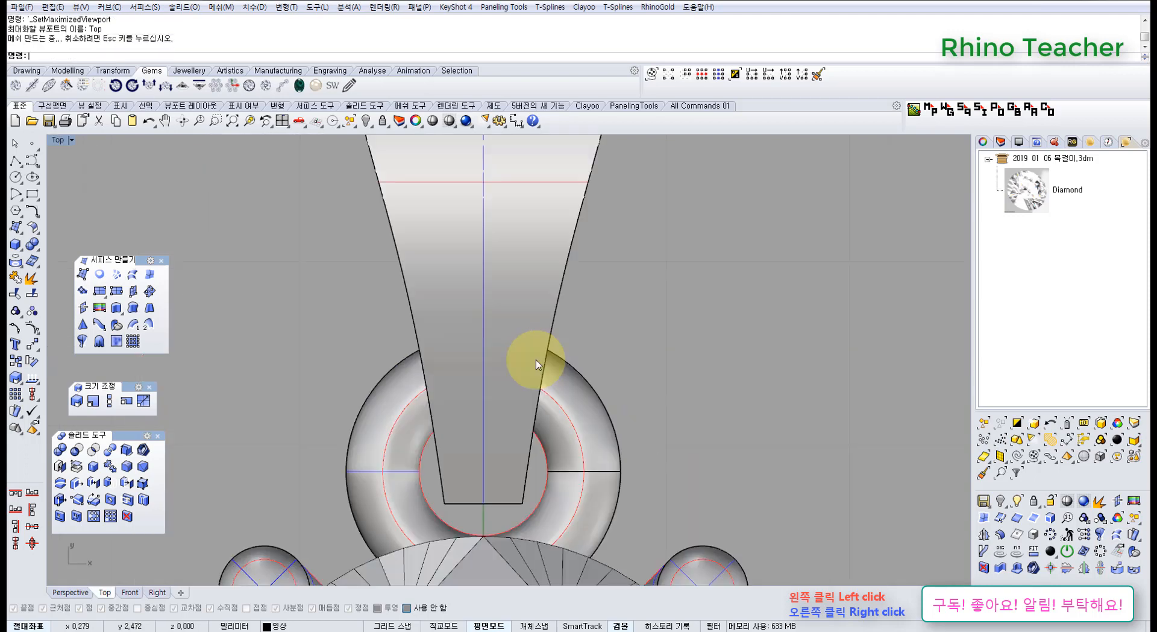
Display the inner teardrop surface's control points in the Top view and set that view to wireframe.
right_click_drag(520, 365, 524, 401)
scroll(525, 401, "down", 9)
scroll(528, 344, "up", 8)
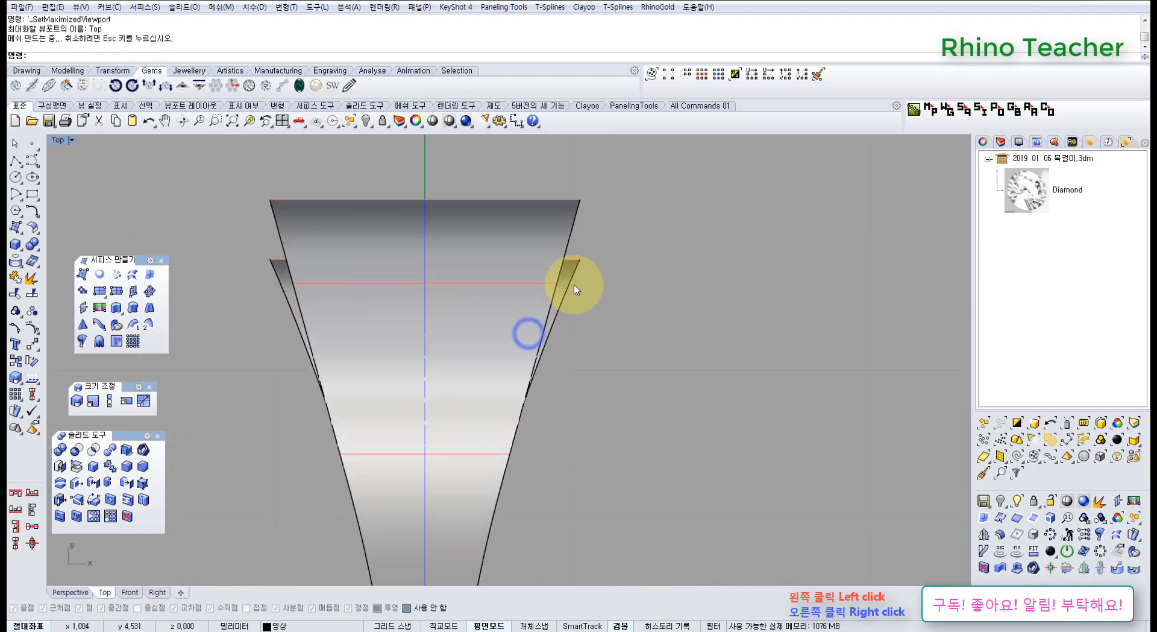
left_click(573, 276)
scroll(581, 301, "down", 7)
right_click_drag(589, 315, 573, 341)
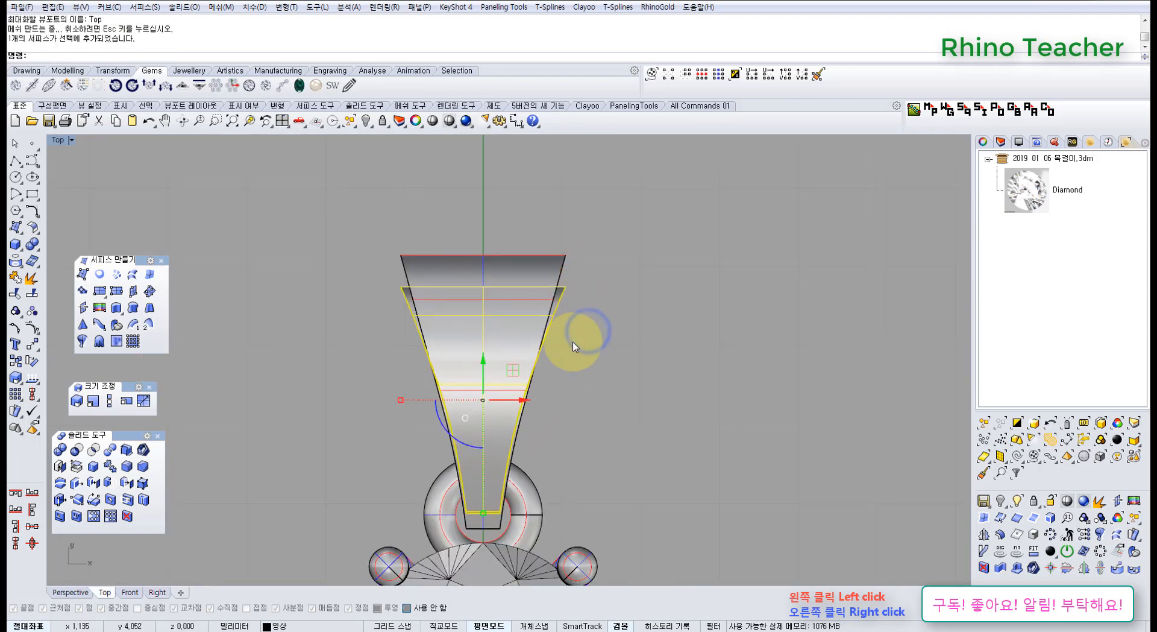
key("F10")
scroll(428, 299, "up", 4)
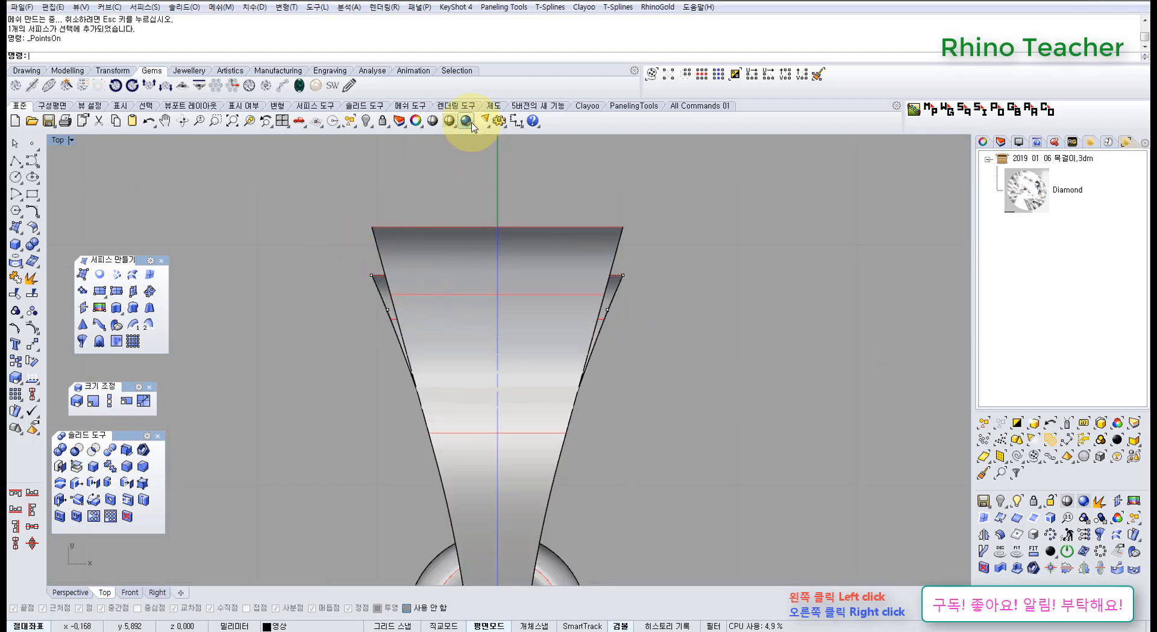
right_click(451, 120)
Scale the inner surface's two rows of control points at the wide end inward along X.
right_click_drag(403, 253, 418, 290)
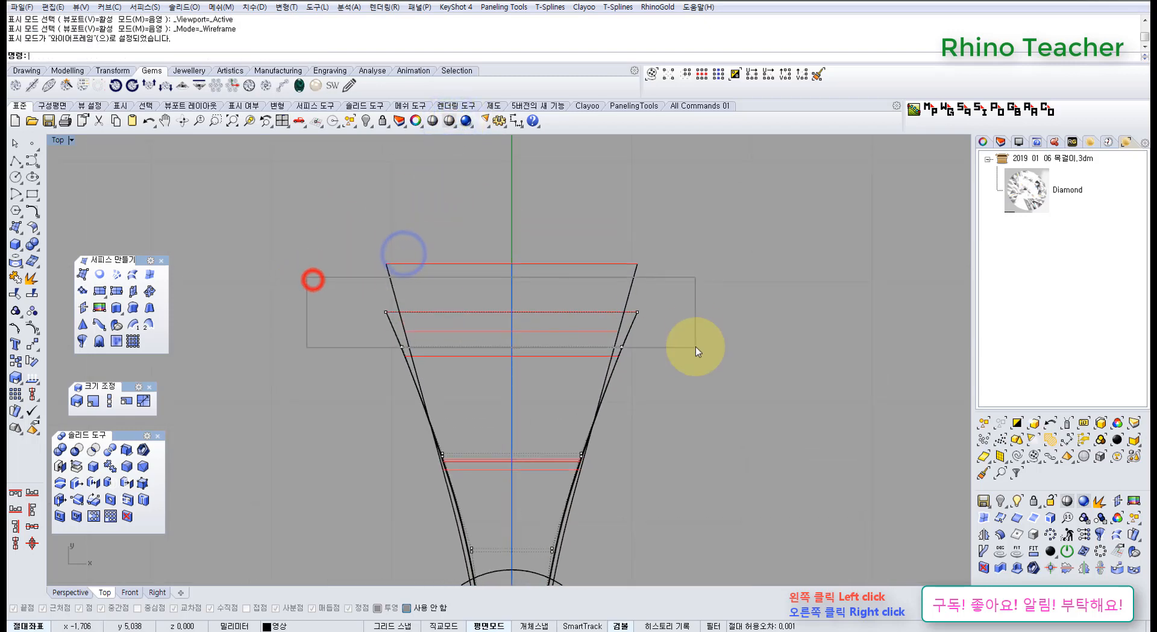
left_click_drag(695, 346, 695, 347)
scroll(478, 313, "up", 3)
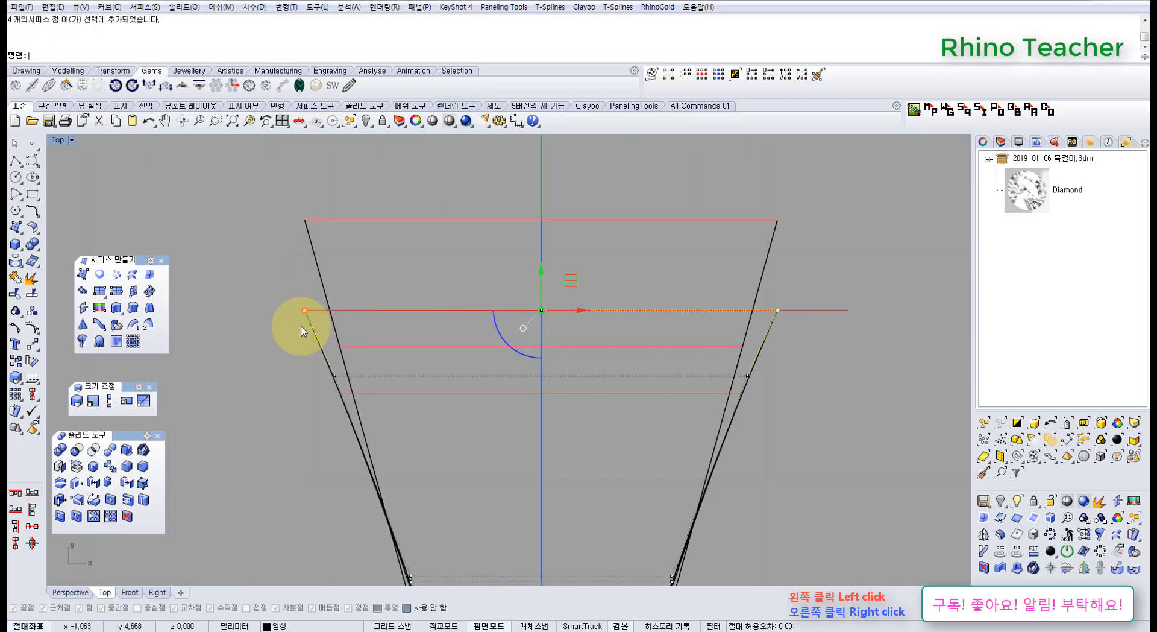
left_click_drag(693, 406, 840, 395)
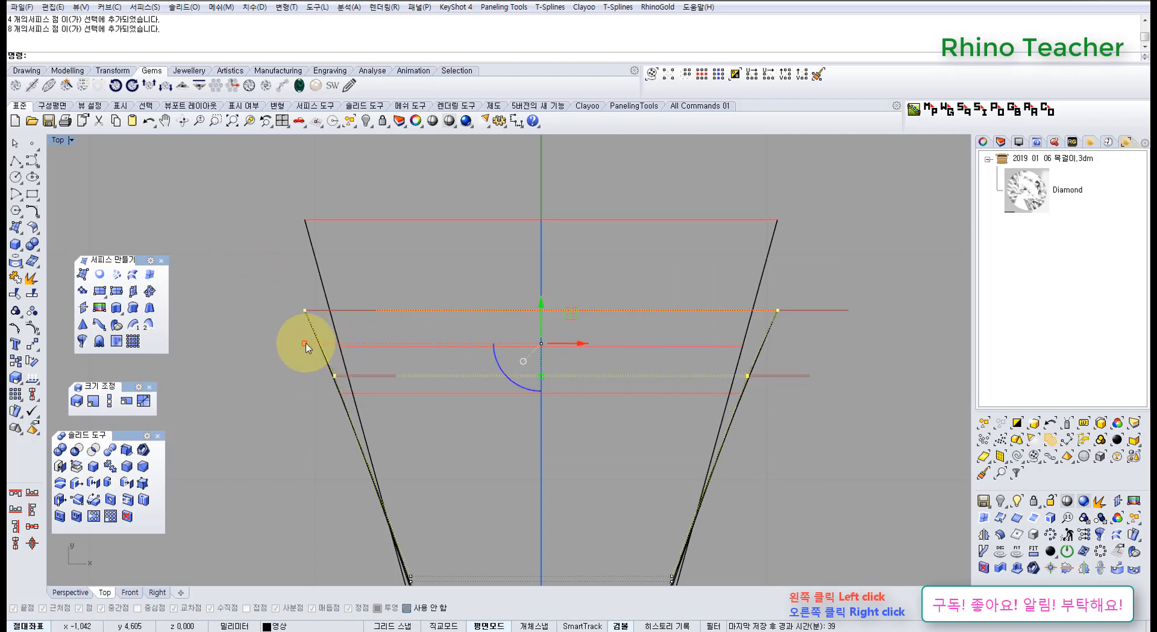
left_click_drag(306, 348, 323, 349)
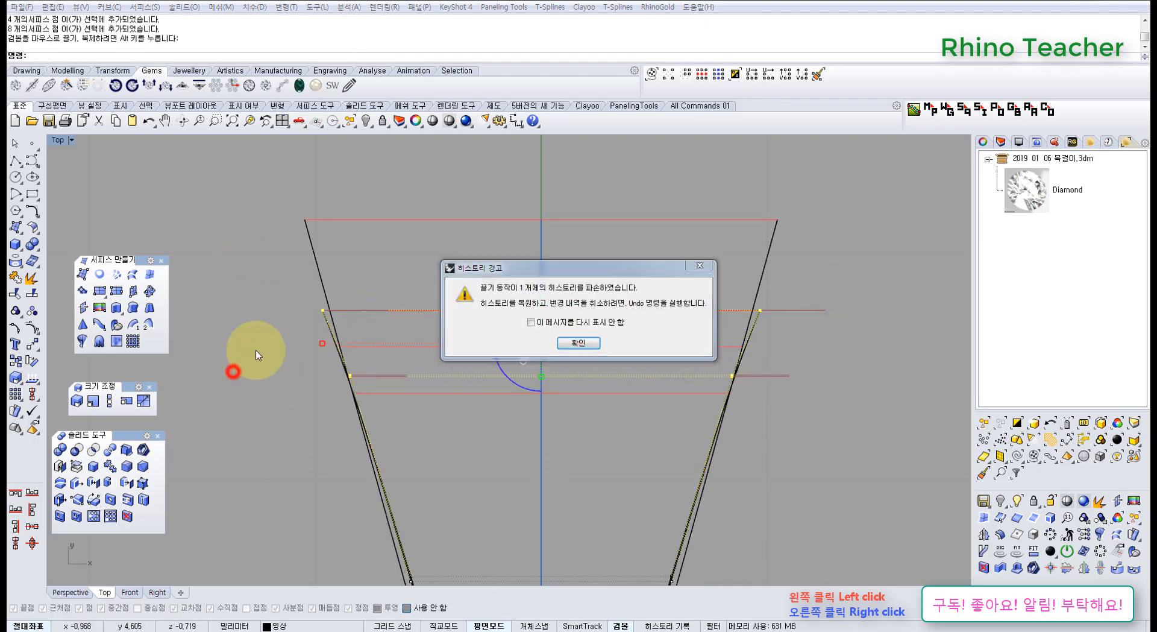
left_click(578, 342)
Scale only the inner surface's outermost row at the wide end inward along X to the outer surface's side edges.
left_click_drag(234, 248, 811, 334)
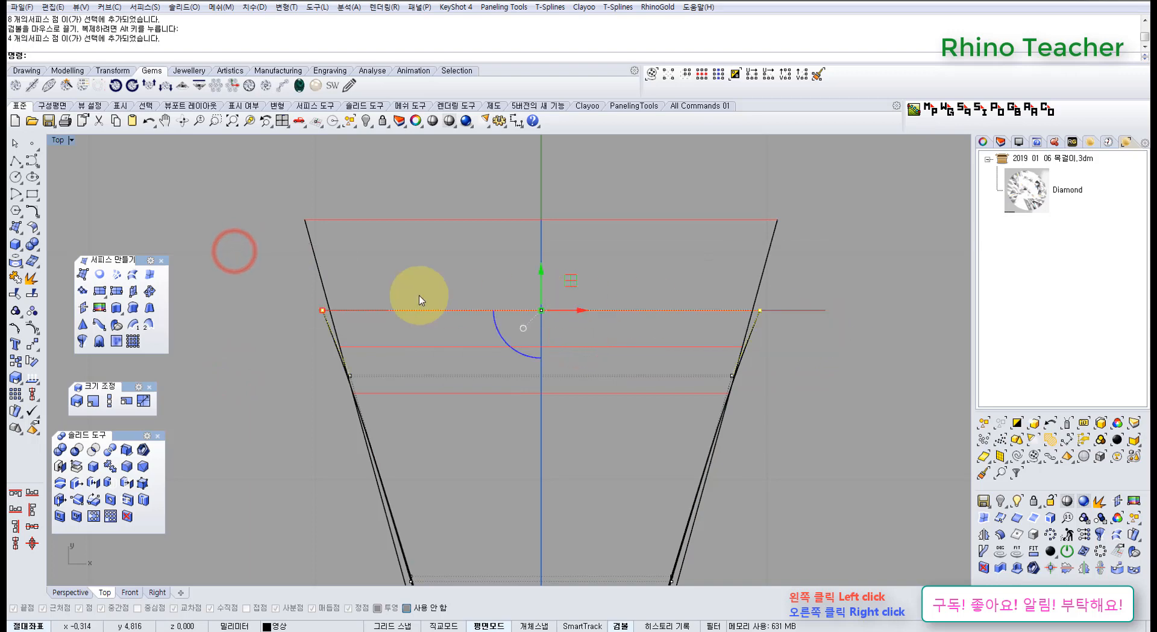
left_click_drag(330, 311, 332, 314)
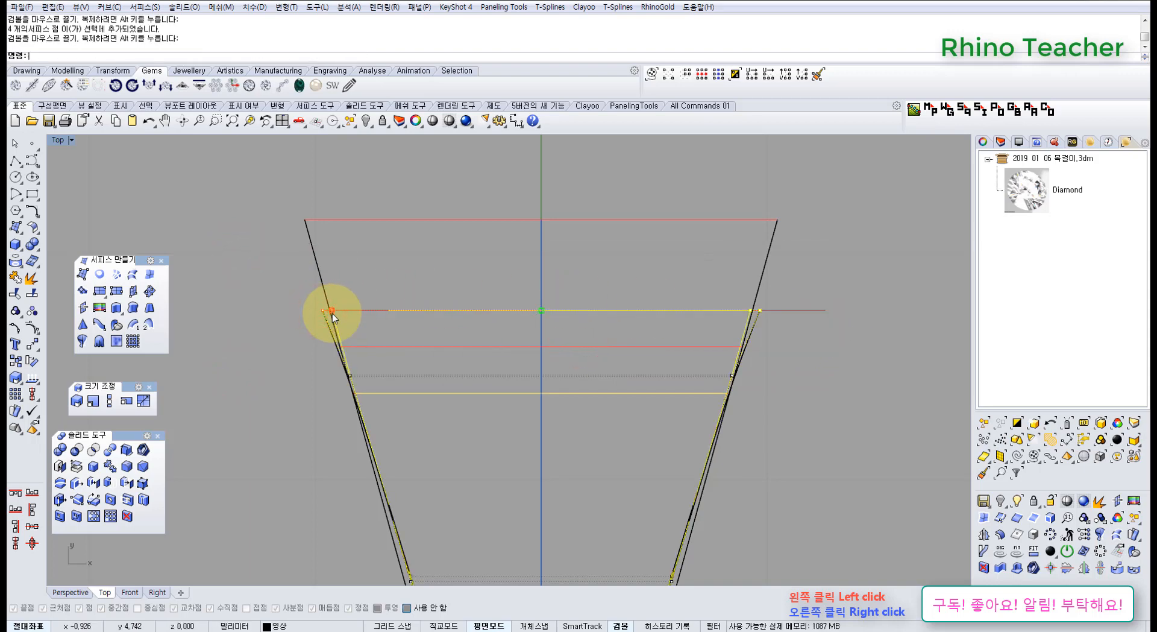
scroll(434, 357, "down", 6)
right_click_drag(463, 395, 438, 279)
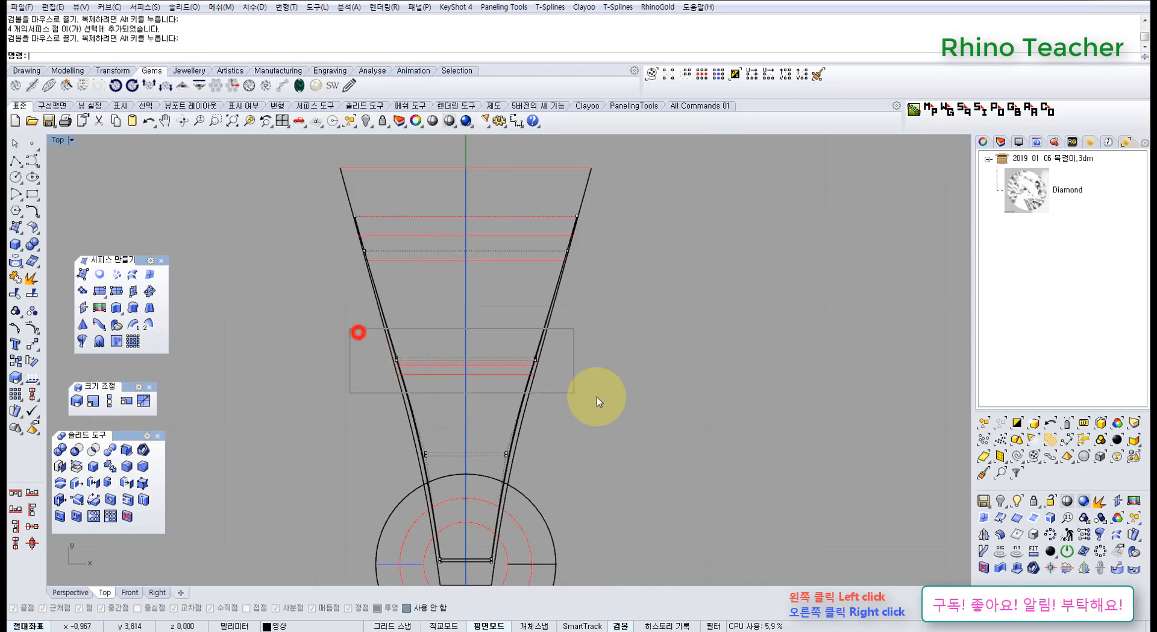
left_click_drag(596, 401, 597, 401)
scroll(545, 416, "up", 4)
scroll(457, 404, "down", 6)
right_click_drag(469, 424, 480, 454)
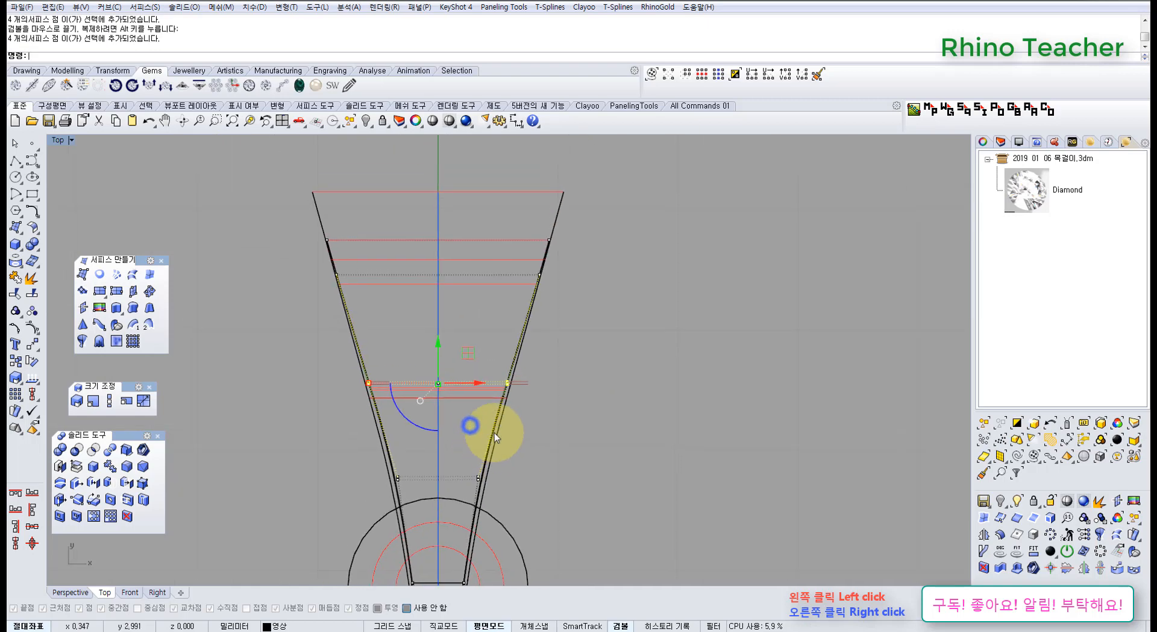
left_click(607, 367)
Scale the inner surface's two wide-end control-point rows slightly outward along X to follow the outer surface's sides.
left_click_drag(273, 210, 585, 329)
scroll(395, 259, "up", 4)
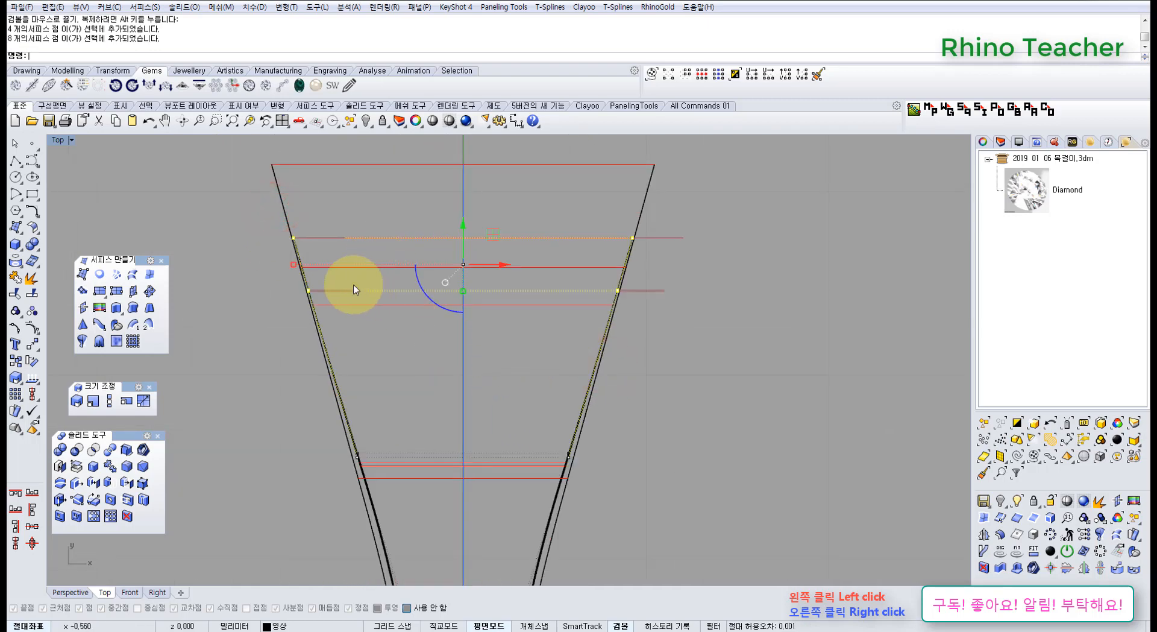
scroll(329, 299, "up", 5)
left_click_drag(306, 320, 299, 317)
scroll(319, 317, "down", 6)
right_click_drag(408, 392, 453, 273)
Widen the inner surface's middle control-point row along X to match the outer surface's side edges.
left_click(576, 313)
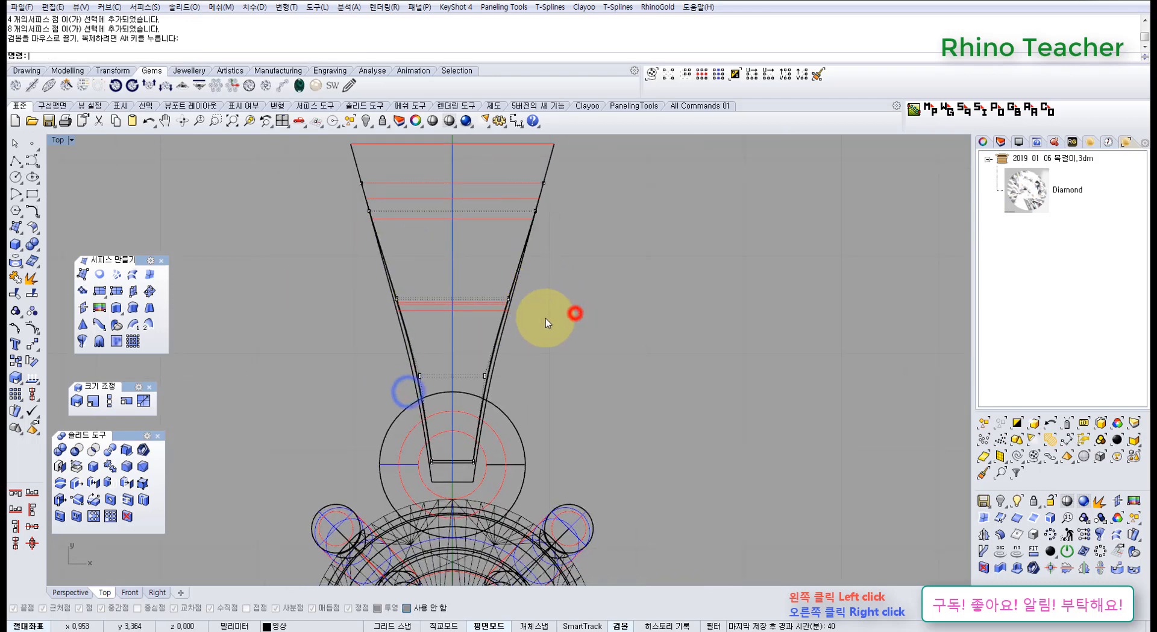
scroll(388, 295, "up", 4)
left_click_drag(520, 331, 406, 315)
scroll(407, 315, "down", 8)
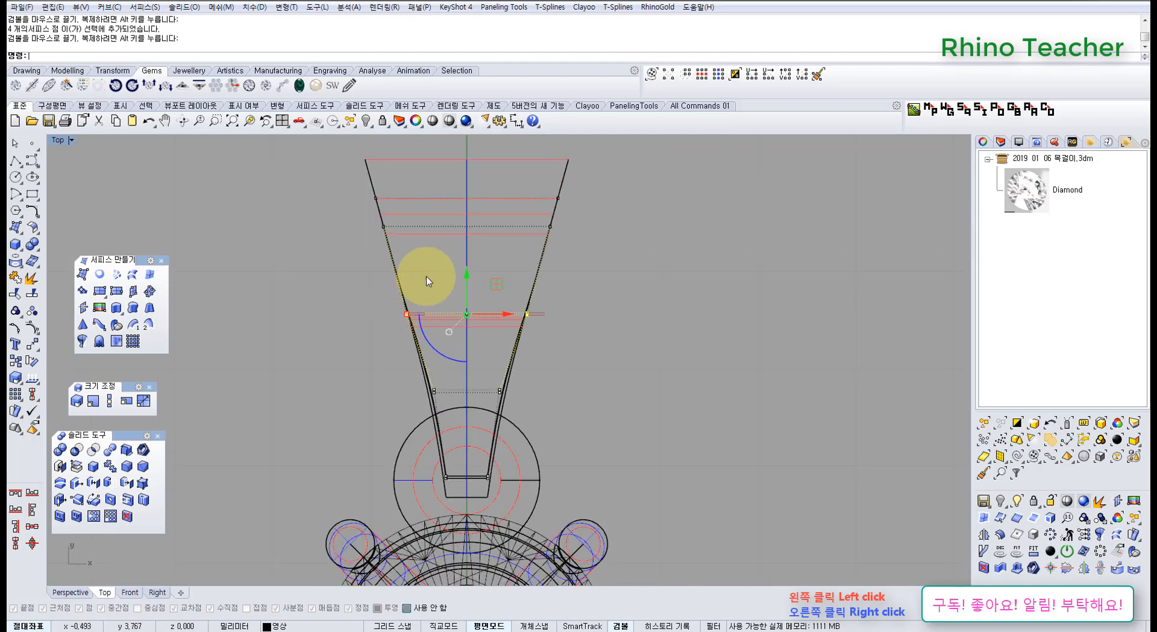
right_click_drag(436, 264, 424, 310)
left_click(324, 302)
Widen the inner surface's control-point row just above the torus ring along X to match the outer surface's sides.
right_click_drag(359, 349, 352, 262)
scroll(407, 340, "up", 6)
left_click_drag(371, 333, 609, 408)
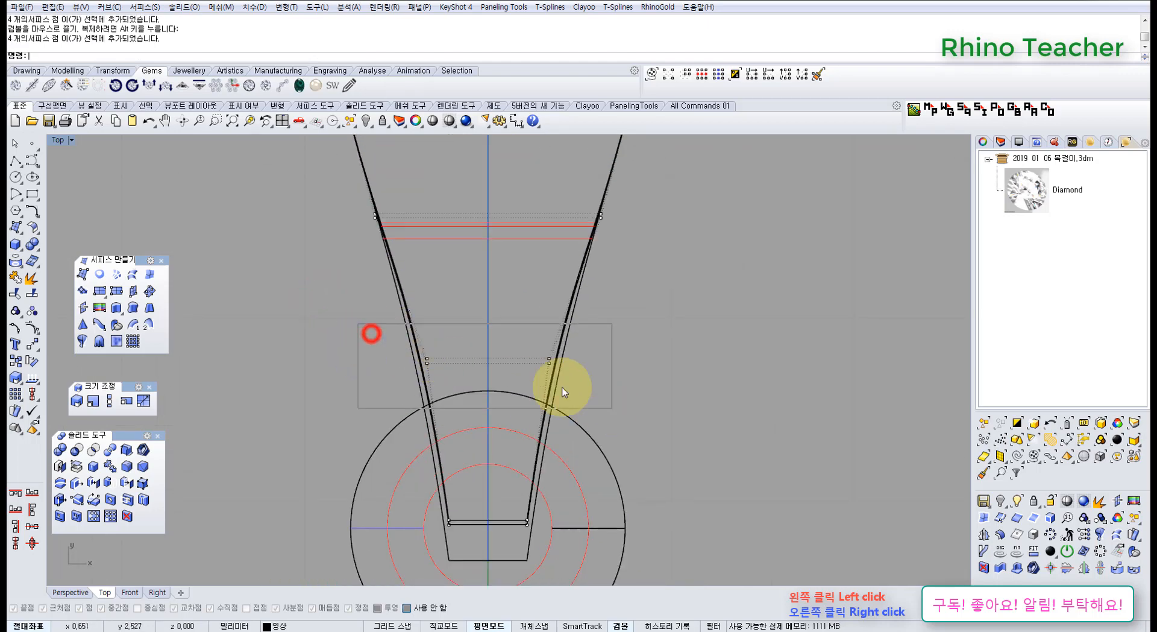
right_click_drag(552, 381, 535, 303)
scroll(443, 284, "up", 4)
scroll(443, 286, "up", 2)
left_click_drag(363, 285, 357, 285)
scroll(422, 318, "down", 8)
right_click_drag(486, 352, 474, 293)
left_click(594, 297)
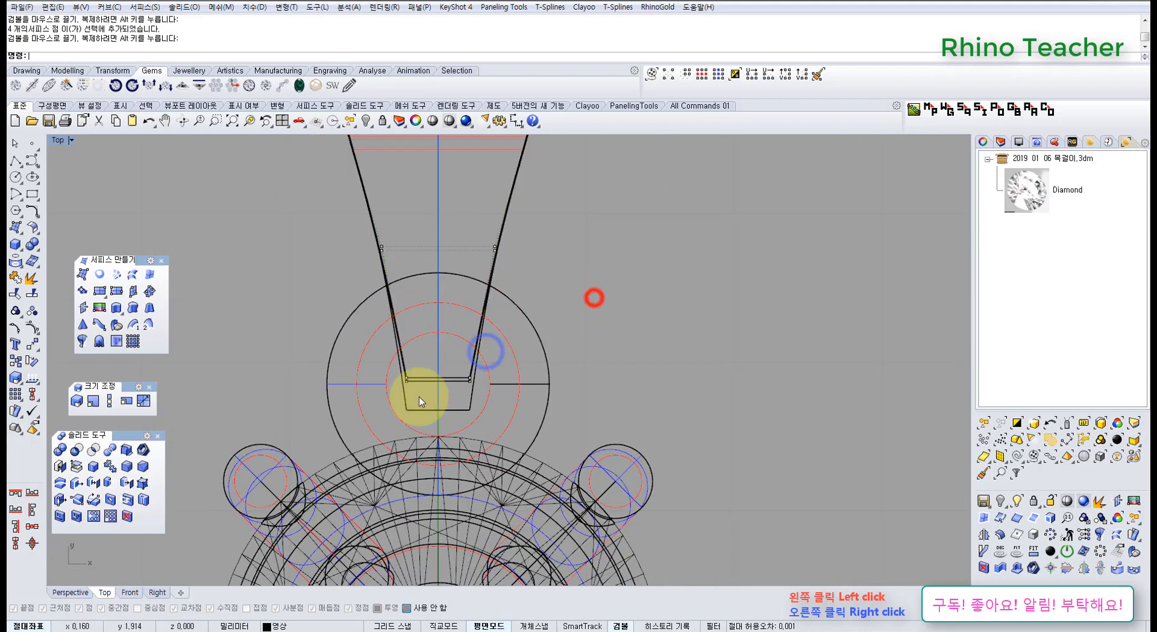
Scale the inner surface's narrow-end control points inside the torus ring outward along X to the outer surface's sides.
scroll(416, 398, "up", 6)
left_click_drag(339, 328, 608, 421)
scroll(416, 365, "up", 4)
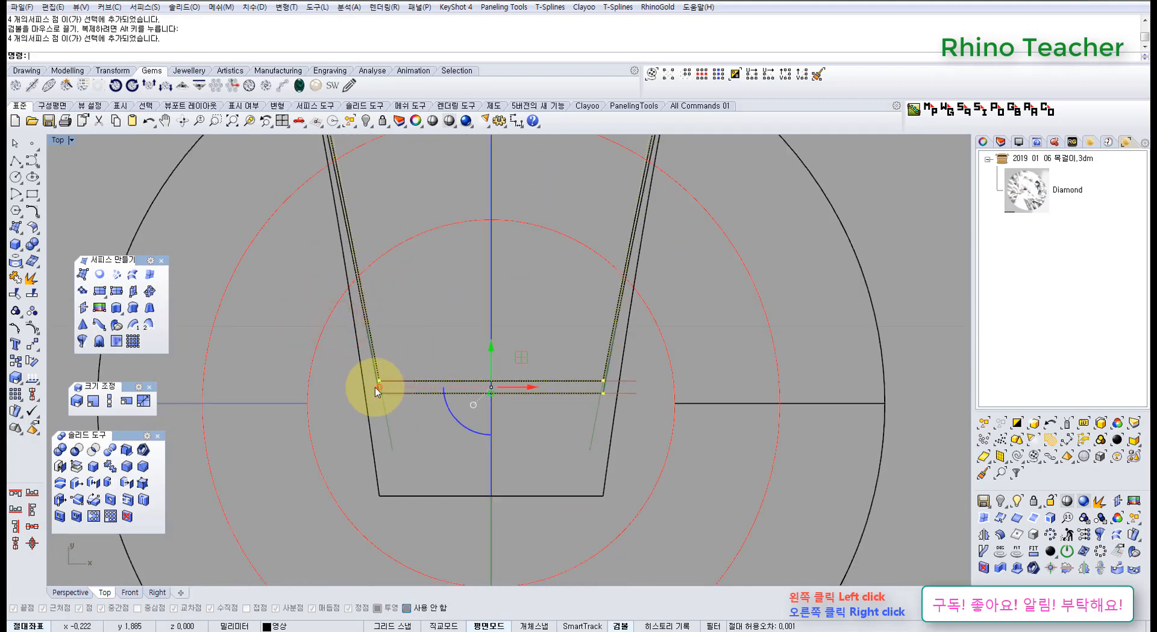
left_click_drag(375, 387, 367, 389)
scroll(374, 386, "down", 11)
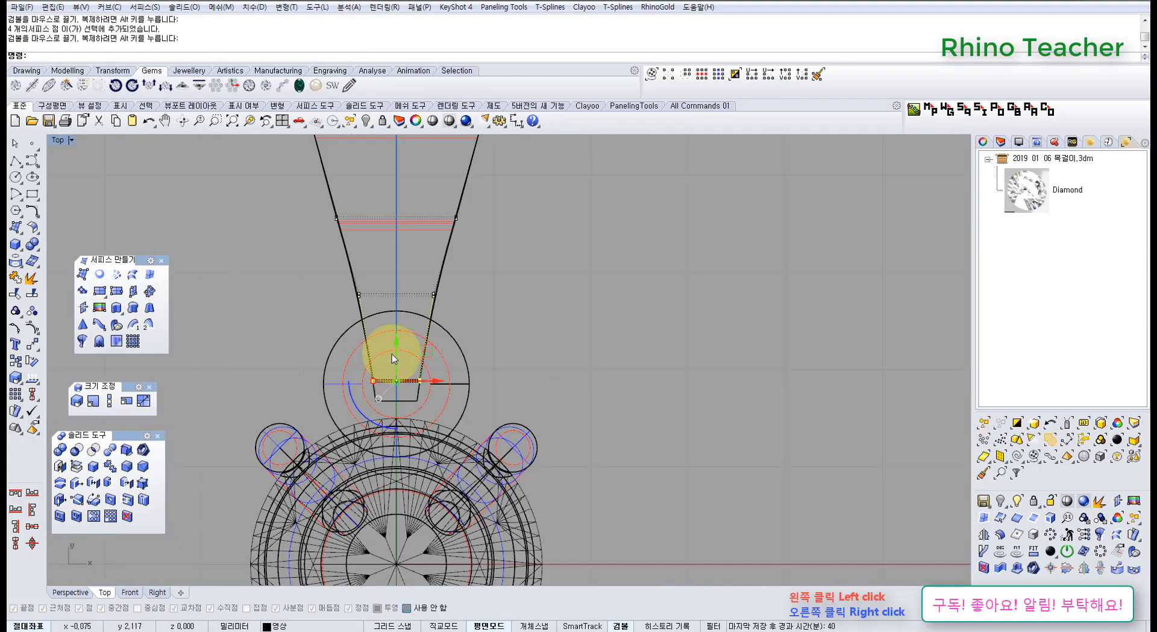
Turn off the inner surface's control points and check the alignment of both teardrop surfaces in the Perspective view.
right_click_drag(446, 307, 425, 365)
scroll(414, 317, "up", 4)
key("ctrl+F4")
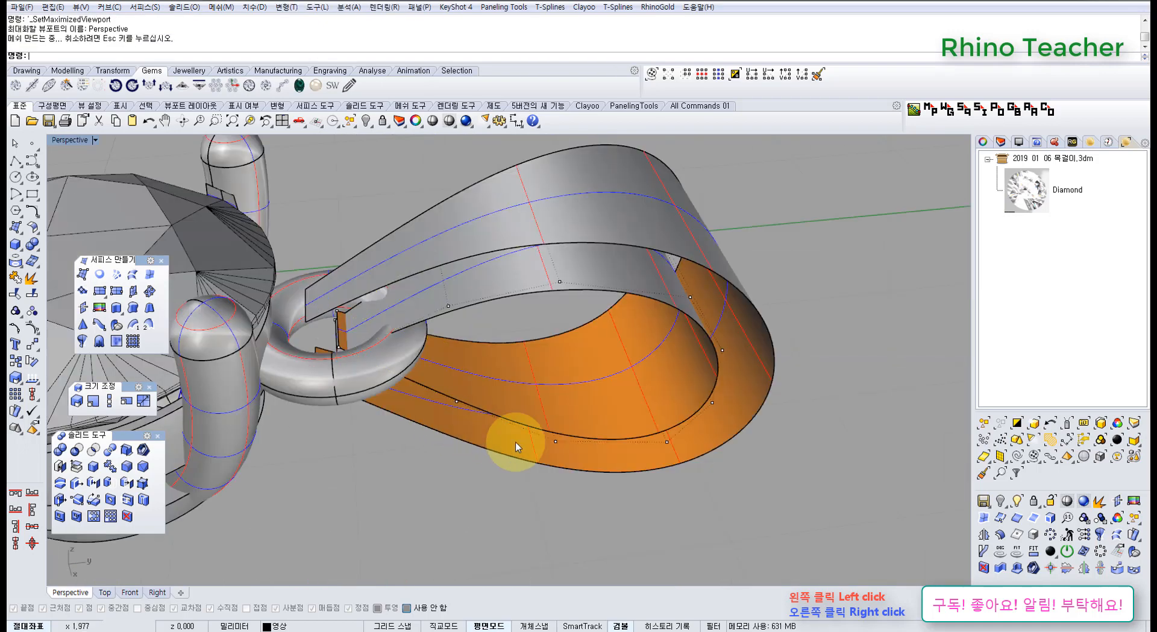
mouse_move(514, 429)
right_mouse_down()
mouse_move(395, 387)
mouse_move(420, 429)
mouse_move(425, 364)
mouse_move(341, 379)
mouse_move(508, 338)
mouse_move(577, 294)
mouse_move(491, 331)
mouse_move(509, 330)
mouse_move(488, 344)
right_mouse_up()
scroll(489, 342, "up", 4)
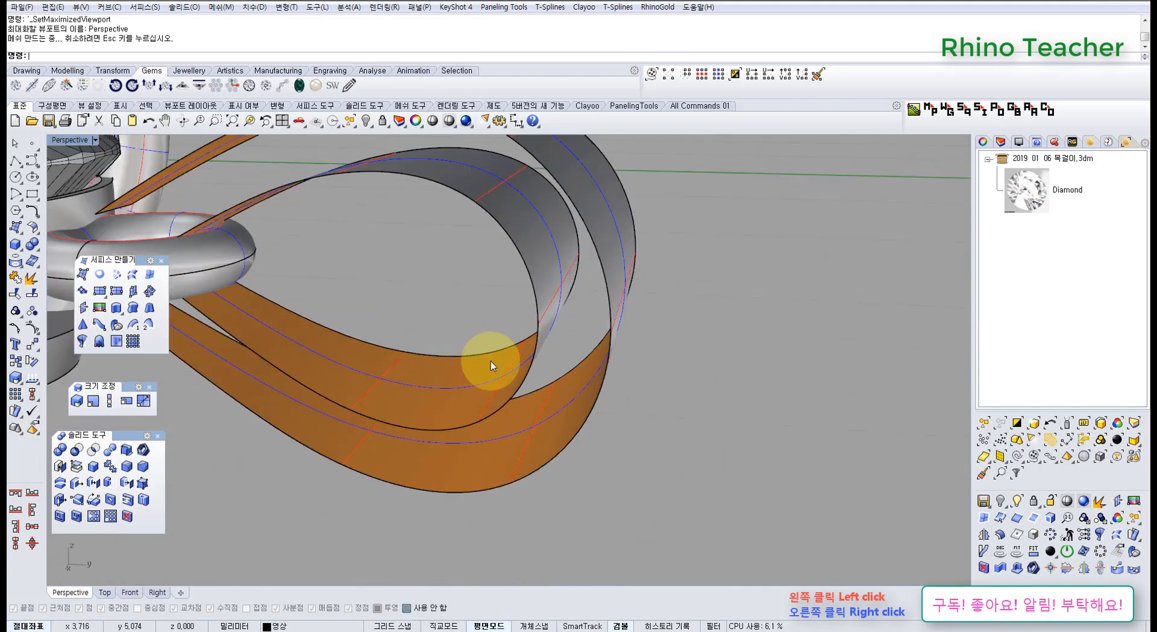
scroll(490, 365, "down", 5)
Loft a side surface between the inner and outer teardrop surfaces' edges on one side of the loop.
right_click_drag(512, 387, 414, 393)
middle_click(414, 392)
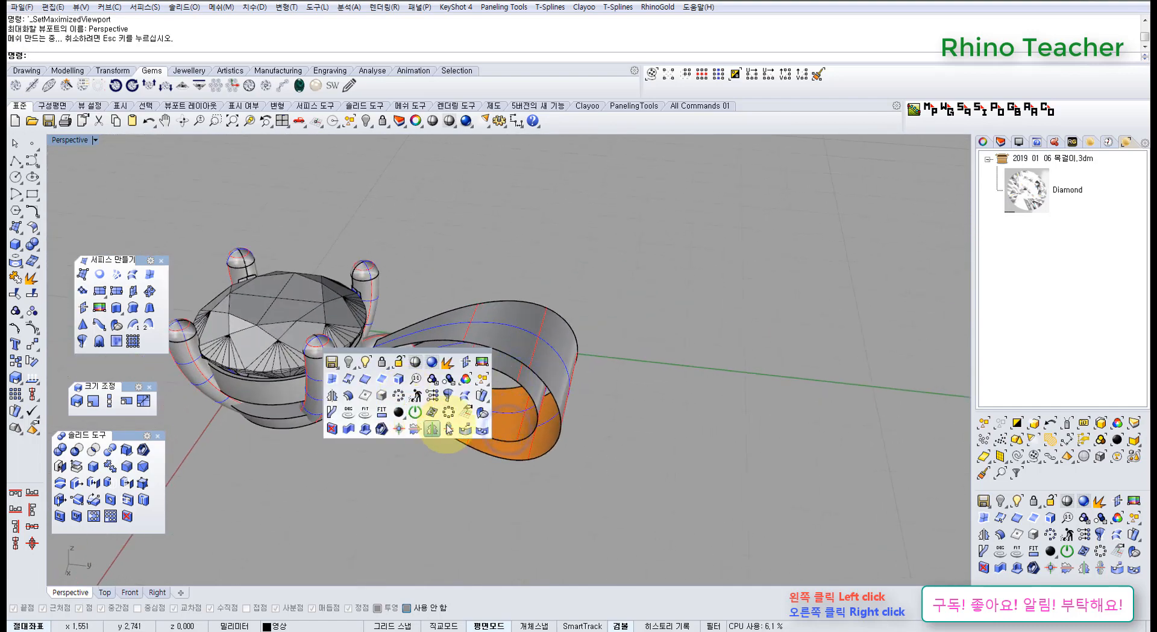
left_click(445, 426)
key("Return")
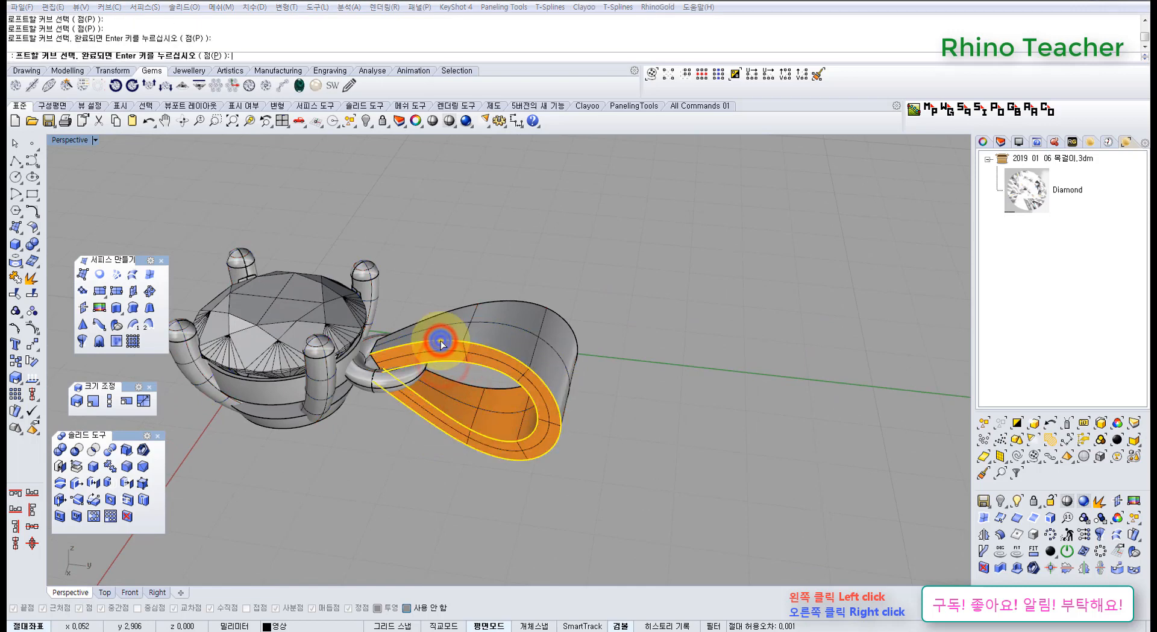
Loft between the inner and outer teardrop edges on the opposite side of the loop.
right_click_drag(519, 344, 211, 303)
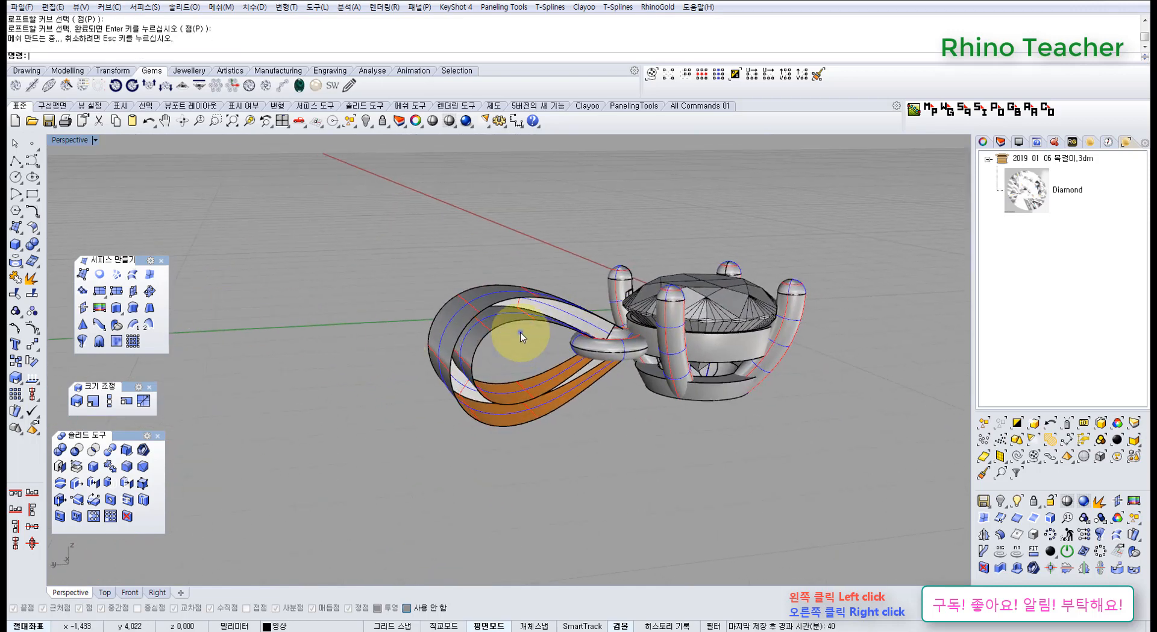
right_click(519, 333)
right_click_drag(512, 289, 461, 344)
left_click(512, 313)
left_click(518, 331)
right_click(519, 331)
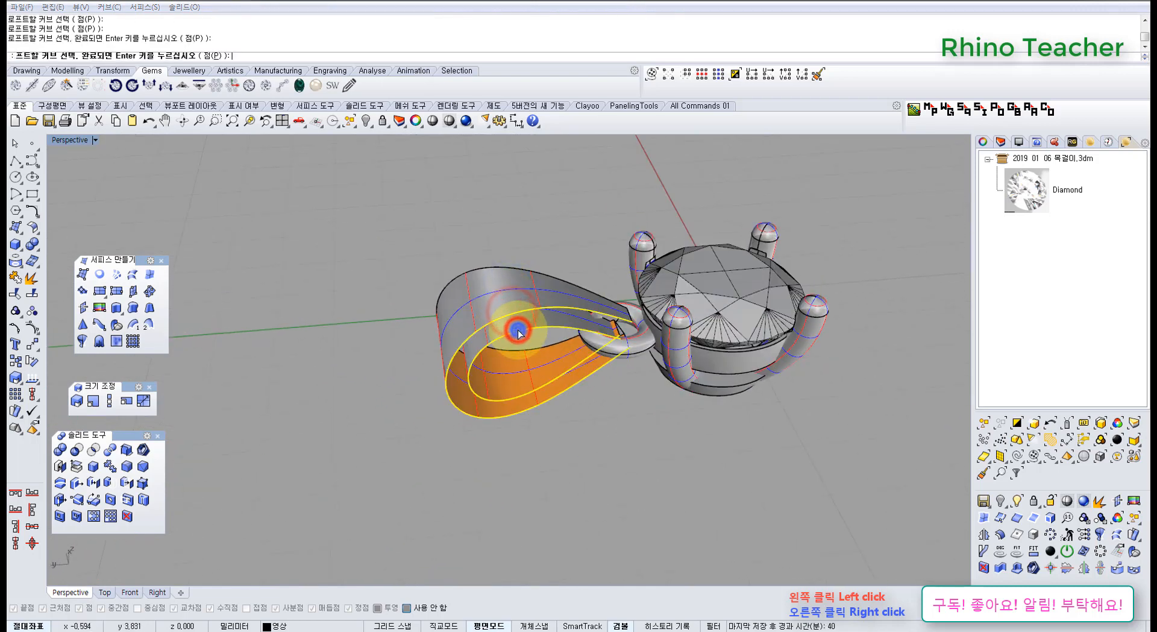
key("Return")
Select the loop's four surfaces and join them into one polysurface.
right_click_drag(577, 374, 761, 478)
left_click_drag(763, 476, 614, 395)
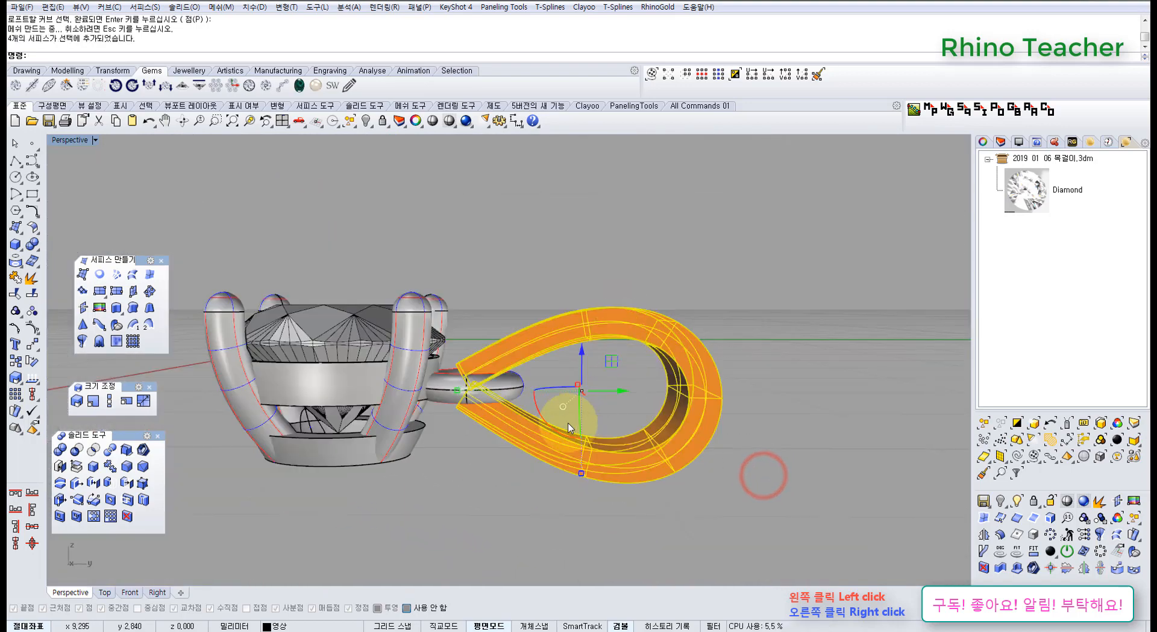
key("ctrl+j")
Cap the two open ends of the joined teardrop loop to make it a closed solid.
right_click_drag(541, 280, 551, 356)
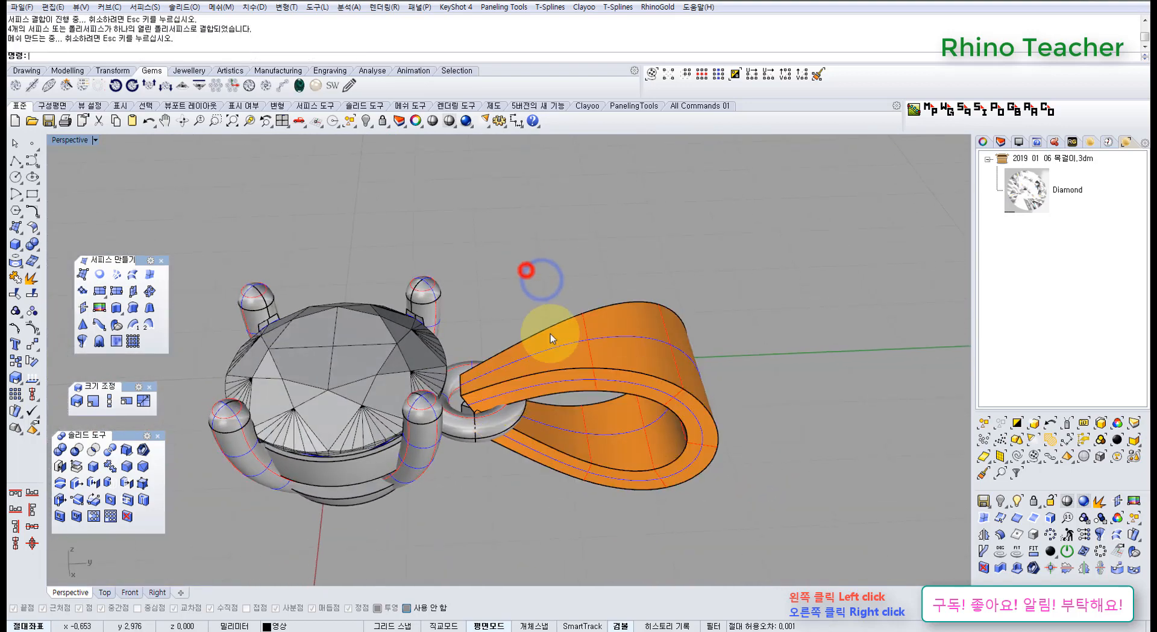
left_click(549, 333)
left_click(37, 243)
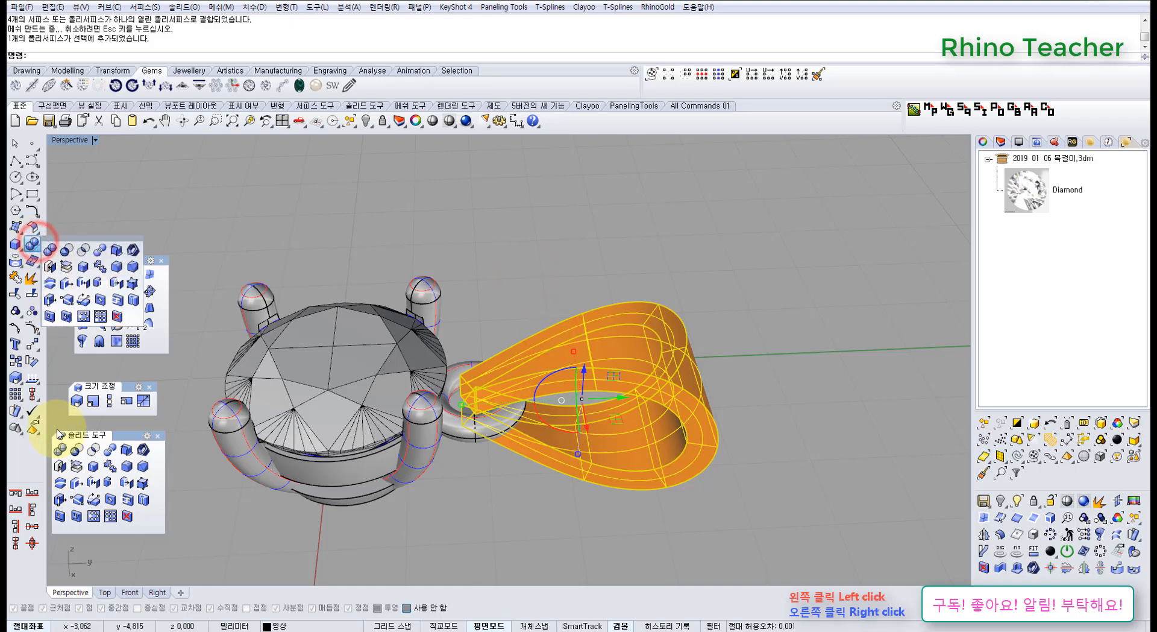
left_click(60, 466)
left_click(496, 533)
right_click_drag(511, 501, 519, 525)
scroll(503, 414, "up", 6)
right_click_drag(496, 407, 59, 254)
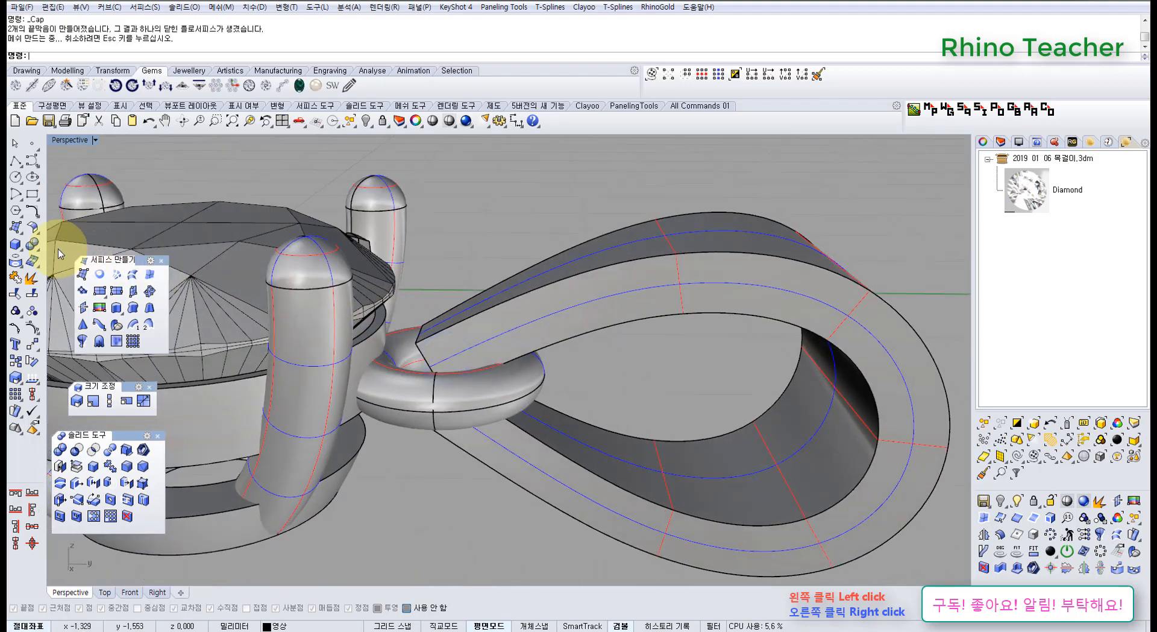
Try to fillet the edges of the closed teardrop loop with a 0.2 radius, and undo it.
left_click(127, 466)
right_click_drag(521, 325, 539, 392)
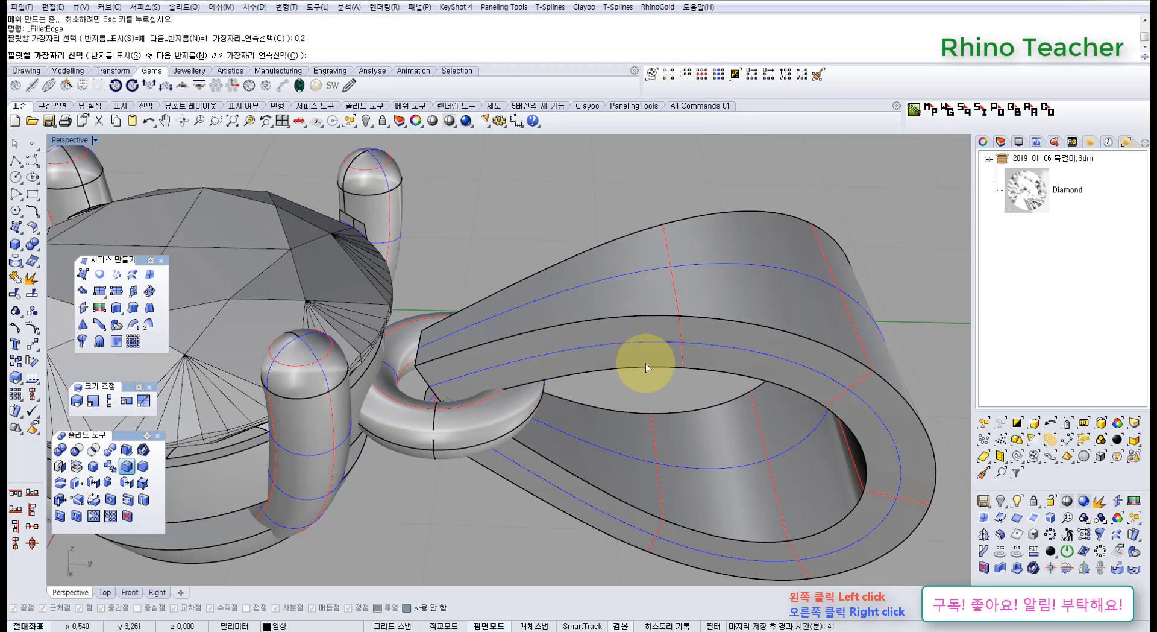
scroll(646, 363, "down", 5)
left_click(669, 416)
right_click(677, 464)
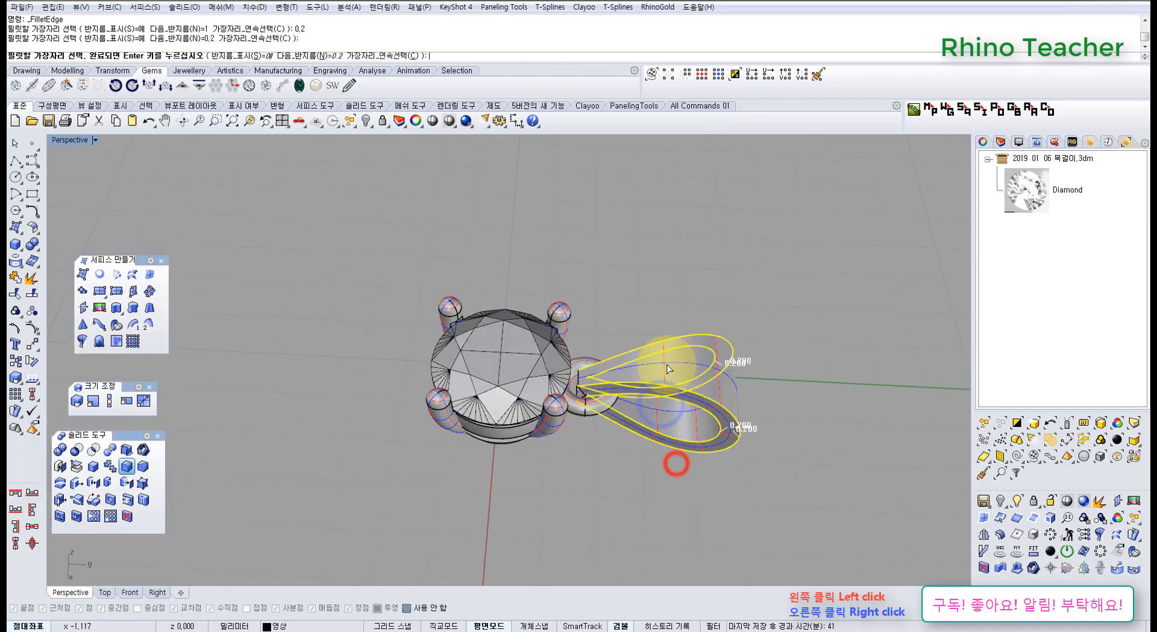
right_click(673, 396)
right_click_drag(648, 411, 518, 394)
scroll(590, 385, "up", 9)
scroll(590, 405, "up", 6)
key("ctrl+z")
Try to fillet the teardrop loop's edges with a 0.18 radius.
scroll(554, 385, "down", 6)
scroll(588, 404, "down", 7)
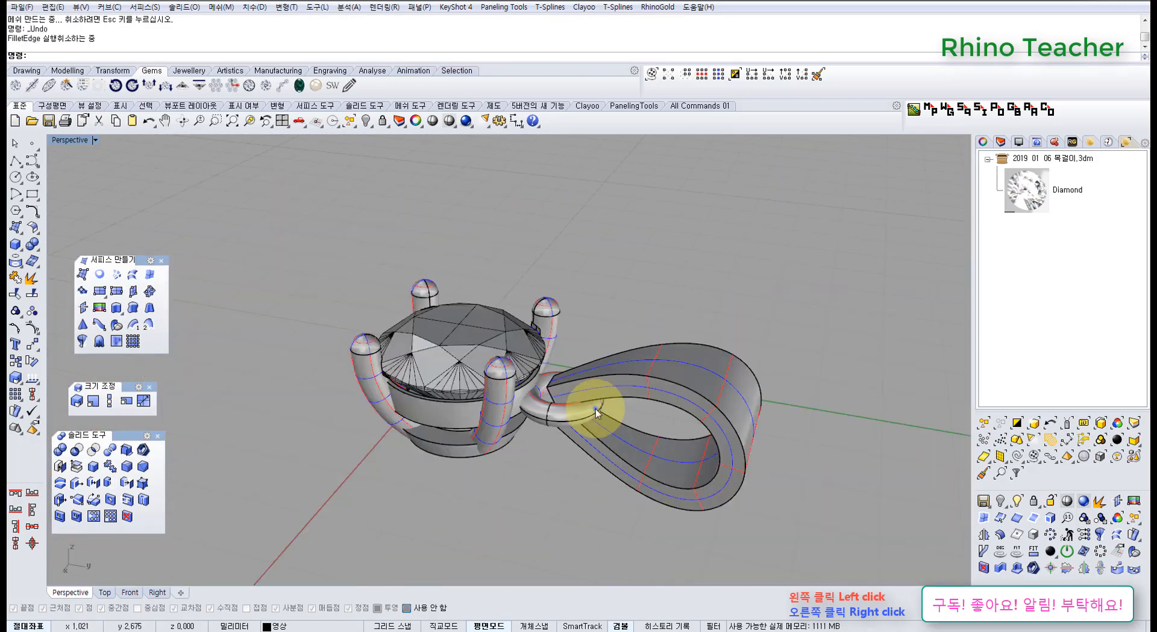
right_click_drag(596, 408, 630, 453)
right_click(630, 453)
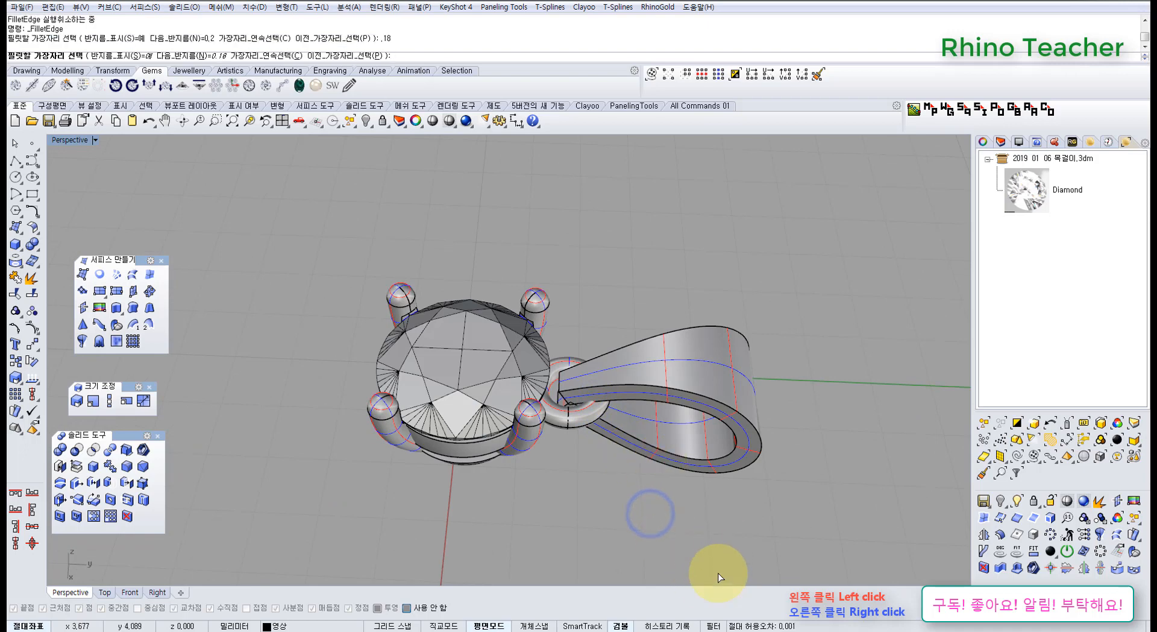
left_click_drag(668, 375, 646, 293)
right_click(646, 293)
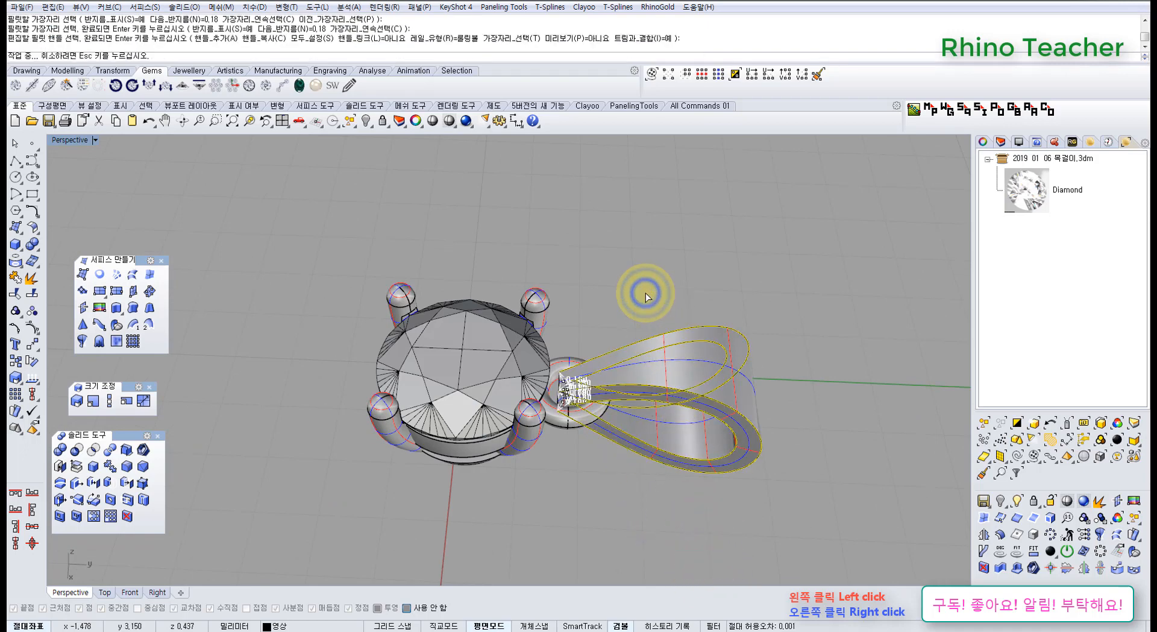
scroll(586, 412, "up", 7)
right_click_drag(579, 400, 573, 338)
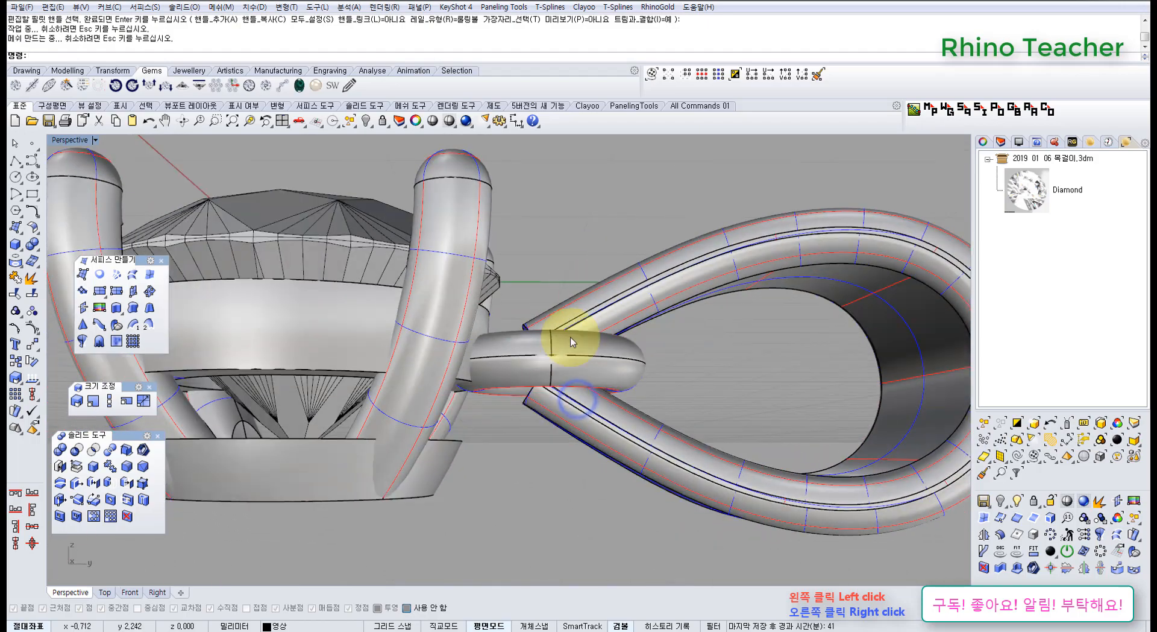
scroll(542, 397, "up", 9)
right_click_drag(541, 399, 685, 563)
Inspect the filleted loop's narrow end in a shaded Top view, and undo the 0.18 fillet.
key("ctrl+F1")
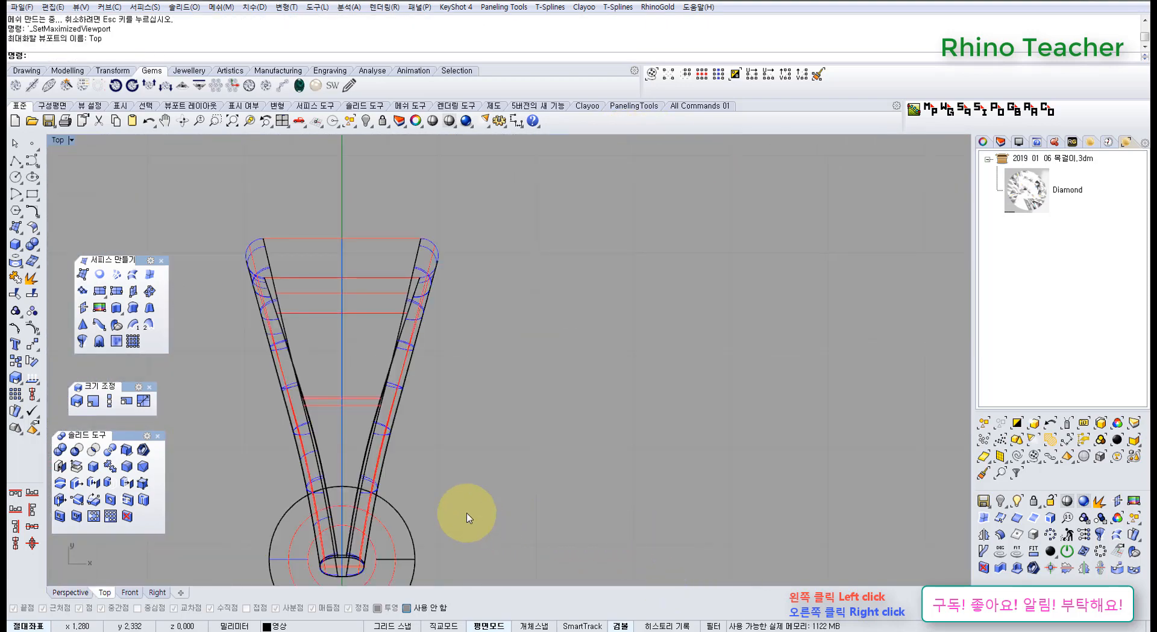
right_click_drag(467, 516, 473, 271)
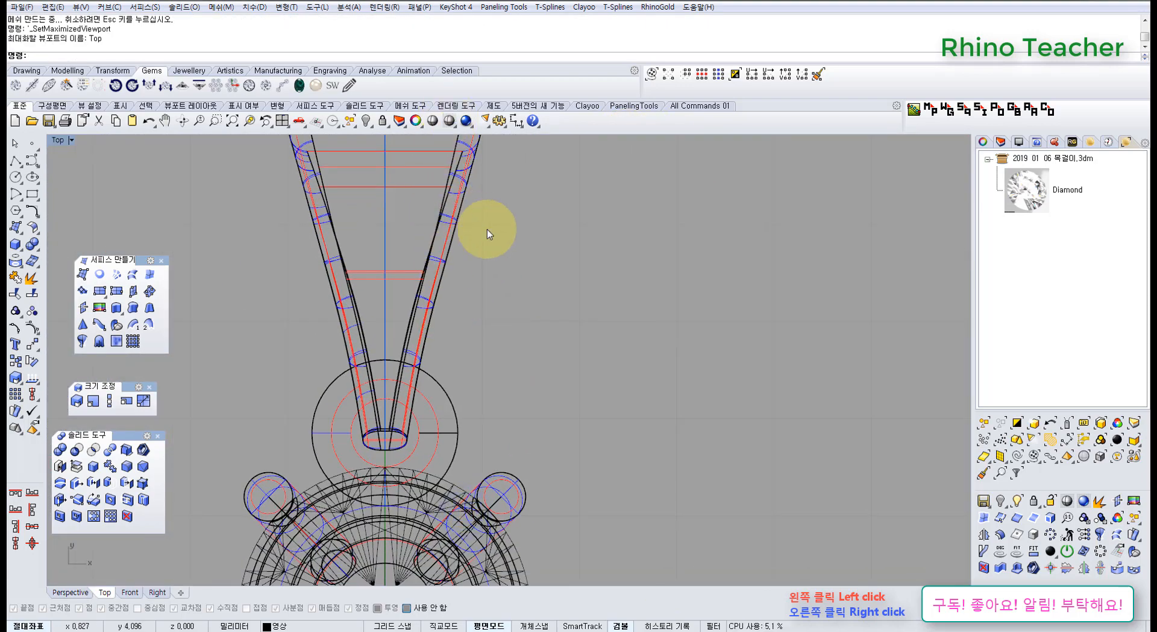
left_click(449, 122)
scroll(438, 374, "up", 5)
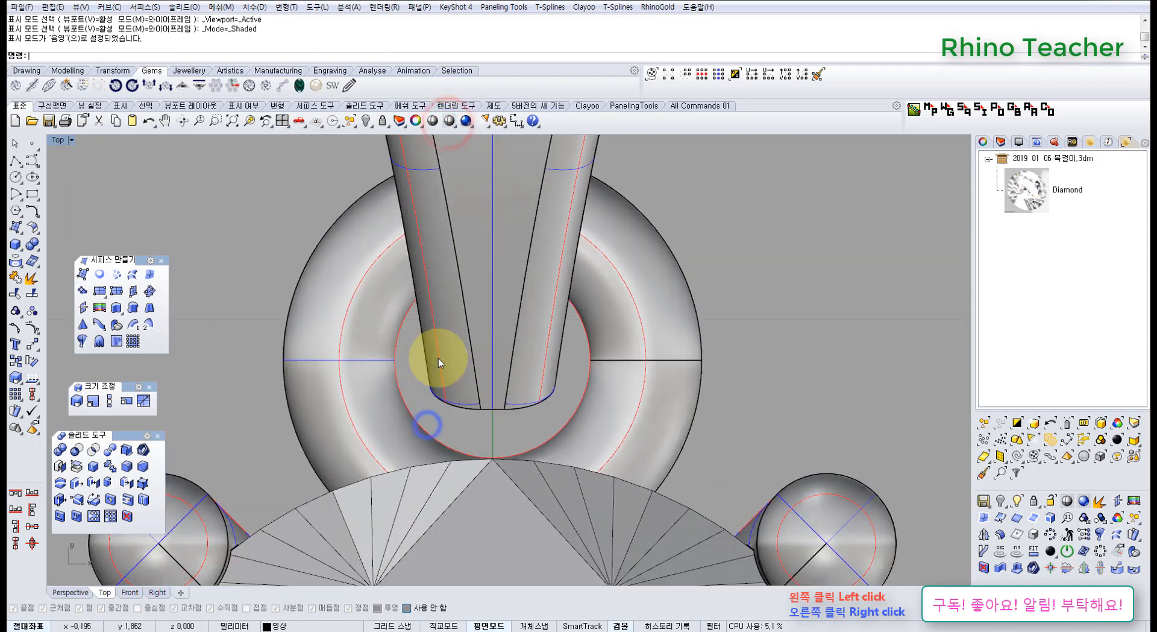
scroll(568, 333, "down", 6)
right_click_drag(551, 347, 508, 385)
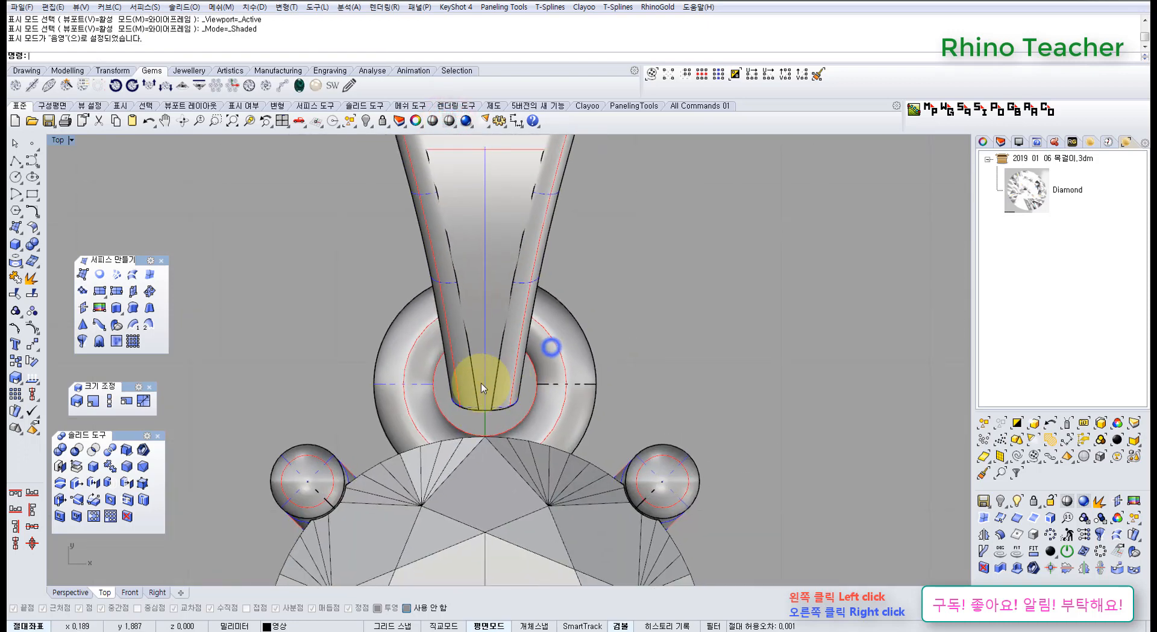
scroll(471, 384, "up", 6)
key("ctrl+F4")
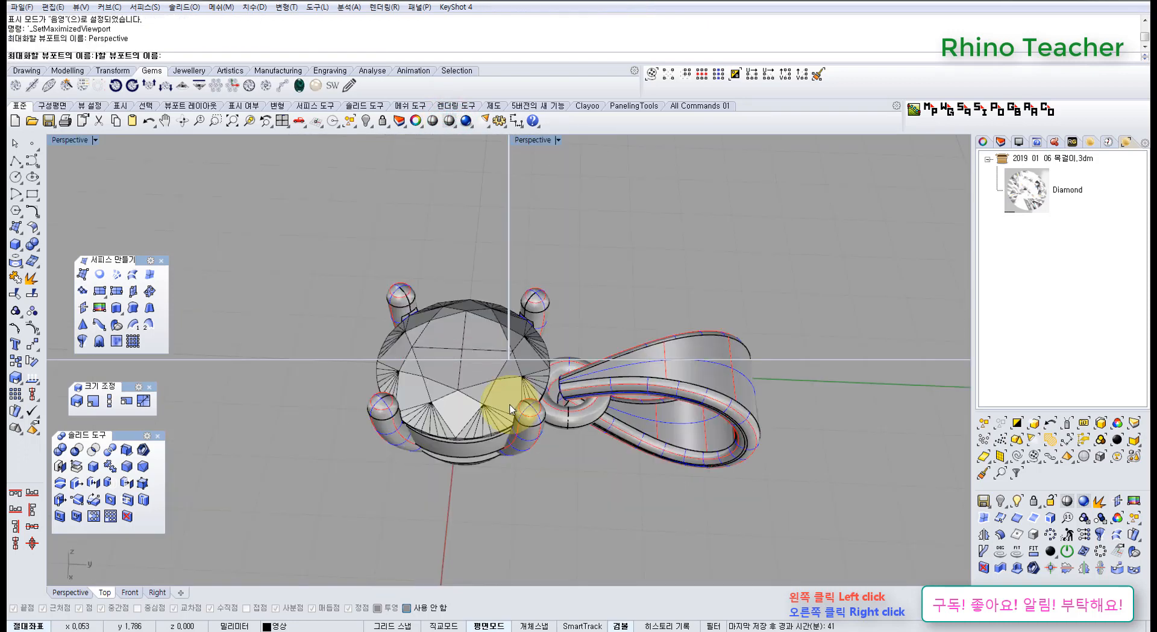
scroll(516, 408, "up", 5)
right_click_drag(522, 409, 361, 331)
key("ctrl+z")
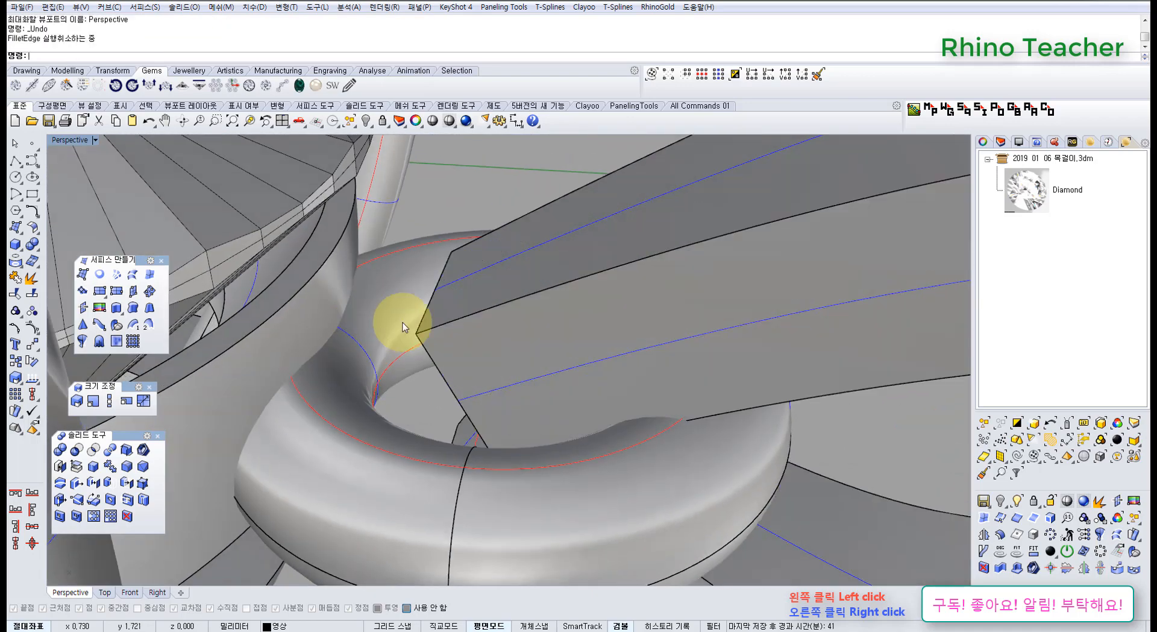
Show the loop's narrow end over the torus ring in the Top view.
scroll(435, 296, "down", 6)
right_click_drag(442, 289, 444, 379)
key("ctrl+F1")
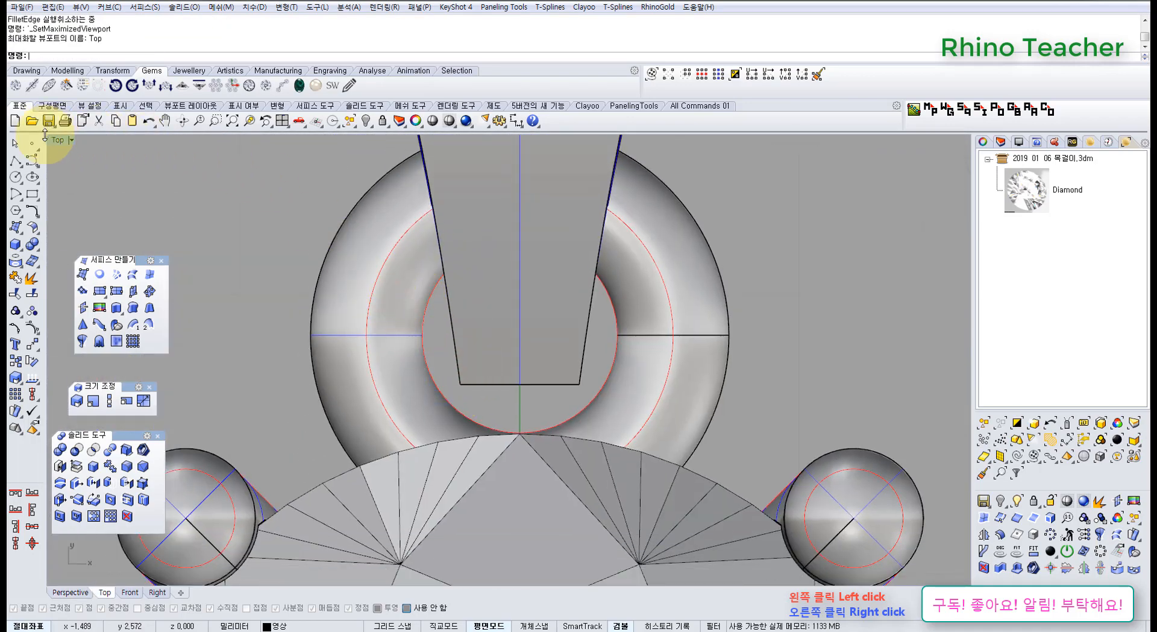
left_click(17, 161)
scroll(464, 319, "down", 5)
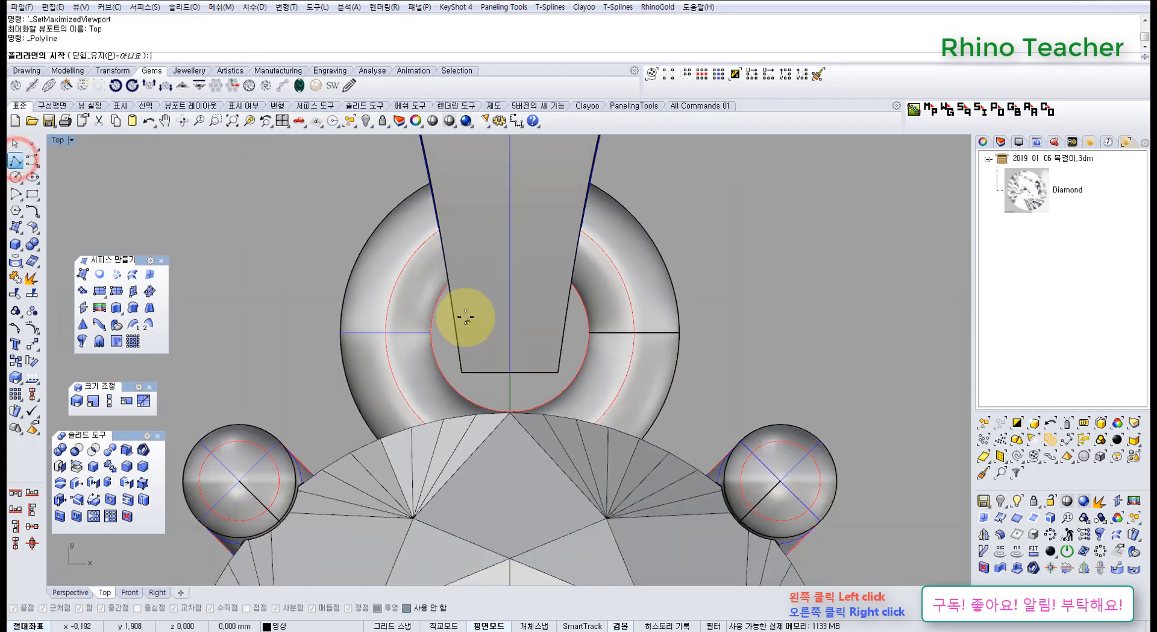
scroll(458, 318, "up", 4)
right_click(278, 256)
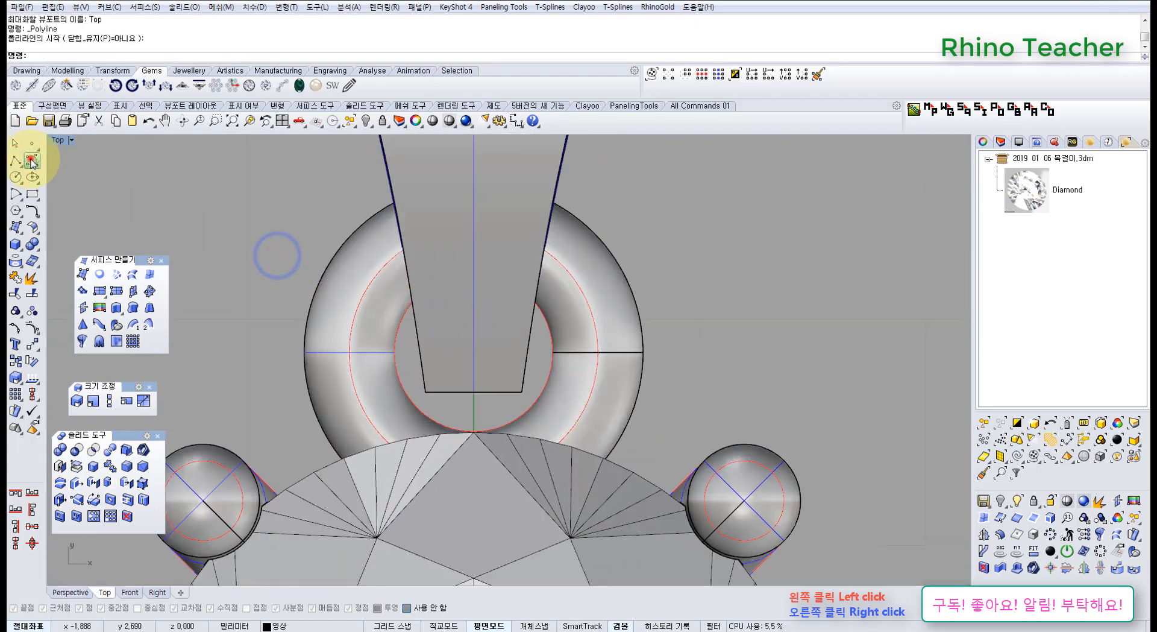
In wireframe, start a degree 3 control-point curve at the midpoint of the loop's narrow end edge and round it toward the left corner.
left_click(31, 161)
scroll(470, 416, "up", 3)
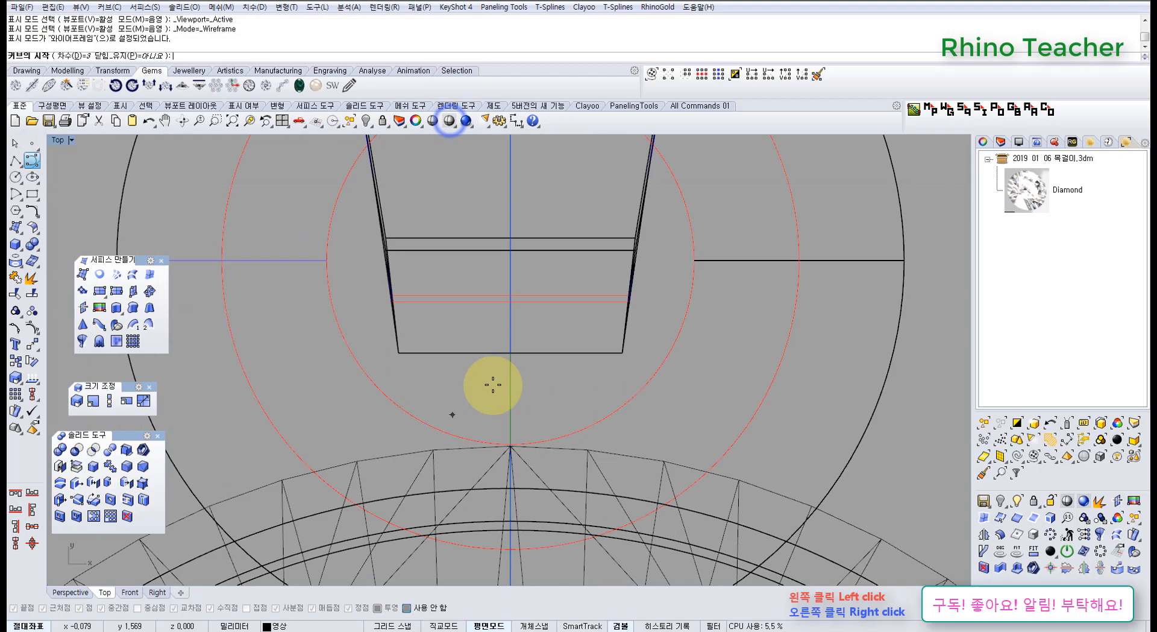
left_click(515, 356)
scroll(433, 356, "up", 4)
right_click_drag(433, 357, 440, 409)
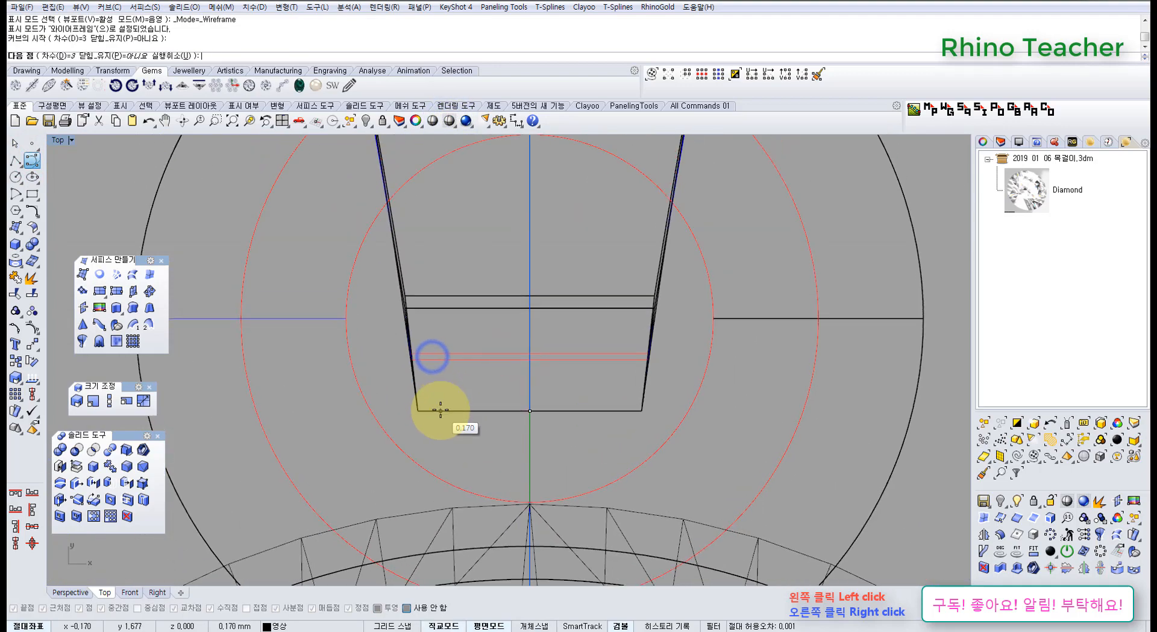
left_click(467, 414)
left_click(406, 384)
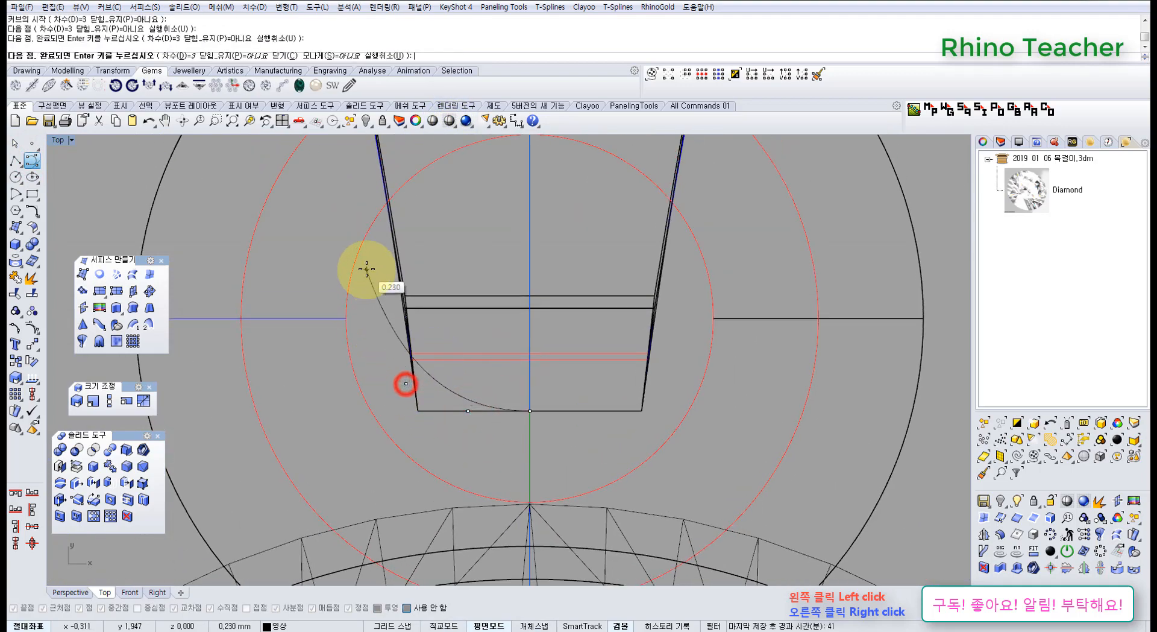
scroll(368, 274, "down", 8)
right_click_drag(372, 289, 370, 362)
scroll(370, 360, "up", 8)
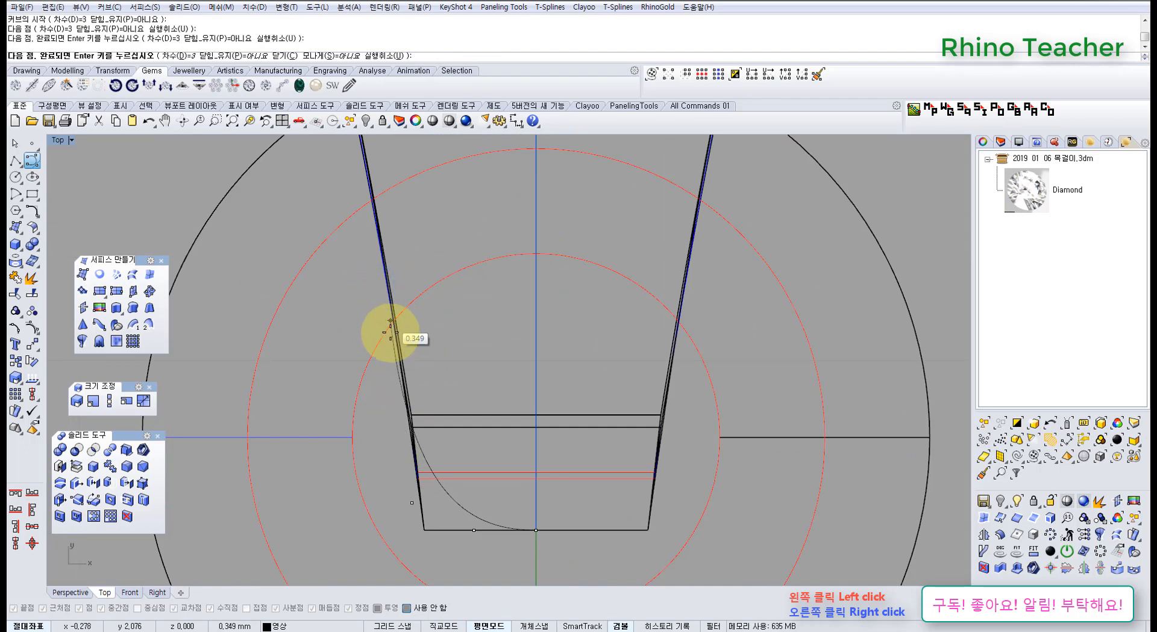
Undo the last curve point, place it closer to the loop's corner, and finish the curve up along the left side.
key("ctrl+z")
left_click(424, 468)
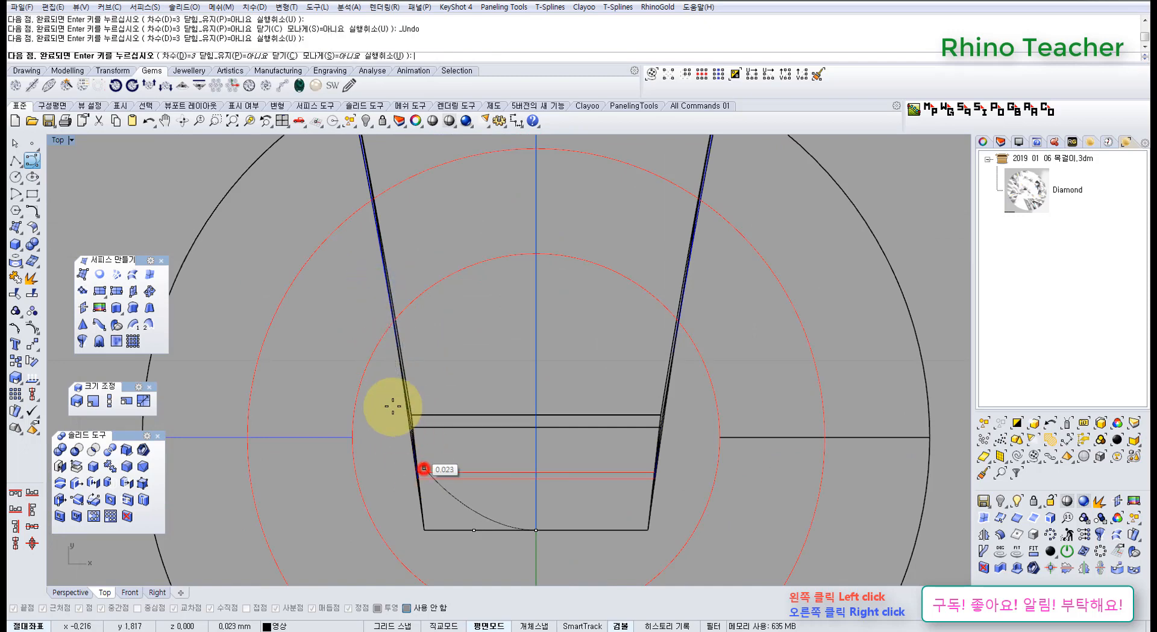
left_click(397, 351)
scroll(369, 258, "down", 5)
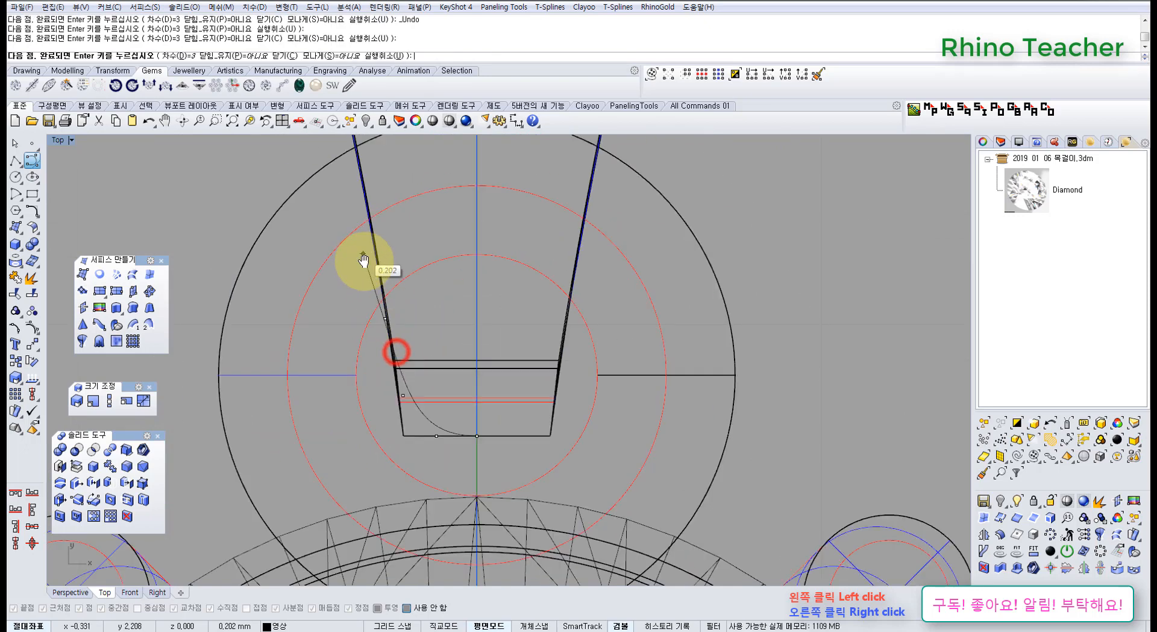
scroll(364, 260, "up", 3)
right_click_drag(365, 260, 364, 276)
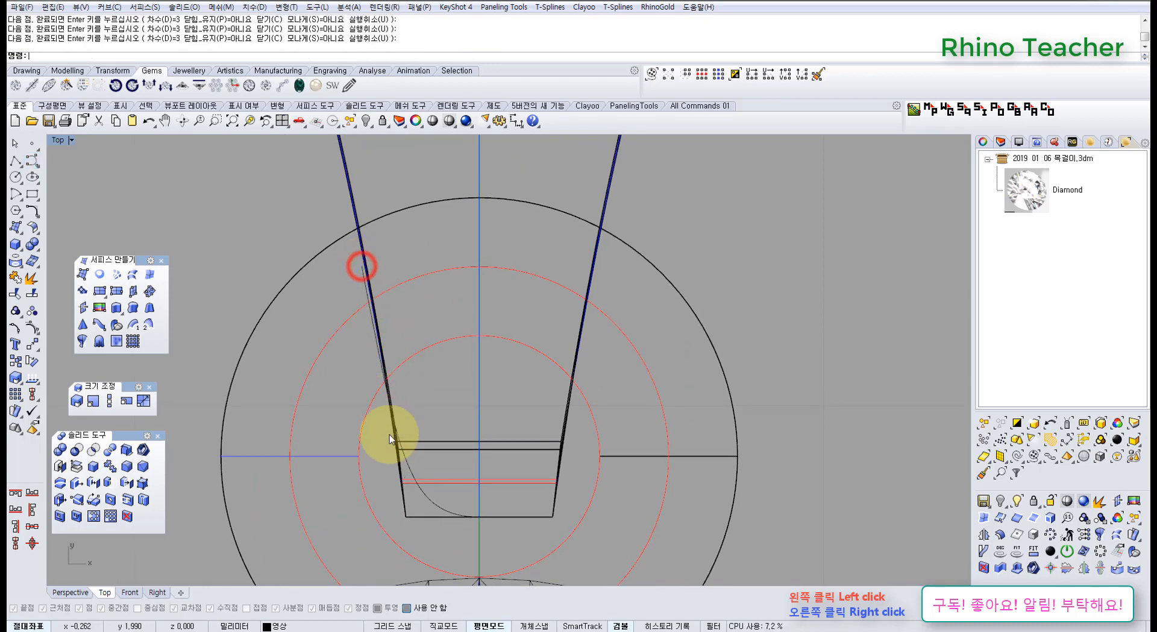
Mirror the half curve across the vertical centreline starting from origin 0, and join both halves into one curve.
right_click_drag(401, 502, 388, 425)
right_click_drag(462, 437, 432, 420)
scroll(432, 421, "up", 8)
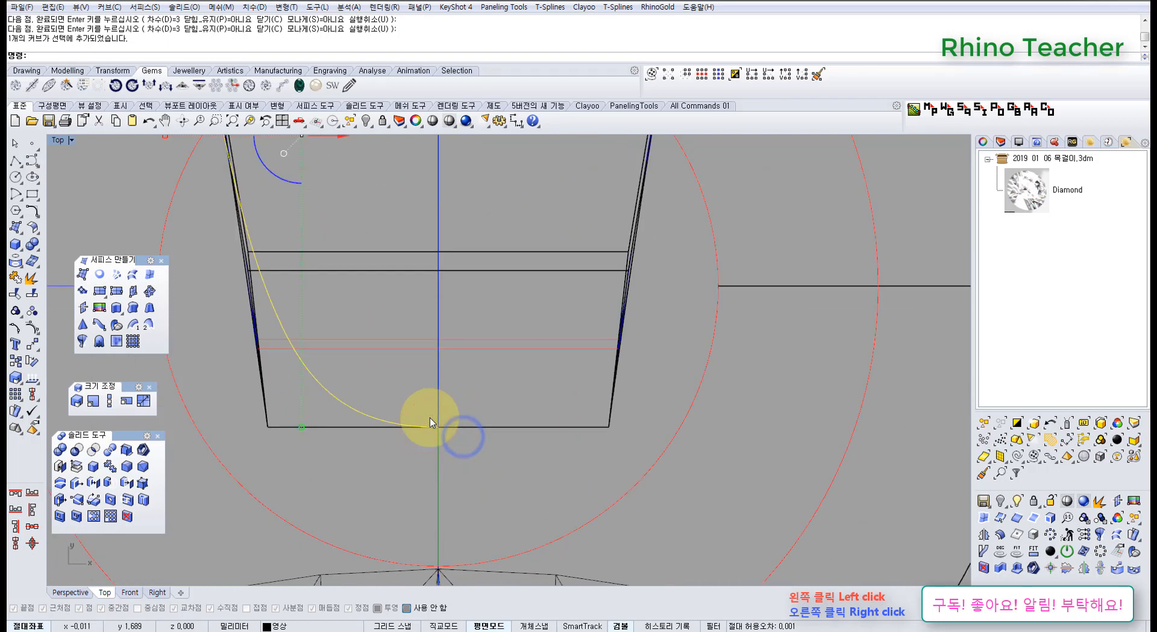
scroll(431, 420, "down", 8)
middle_click(435, 439)
left_click(360, 436)
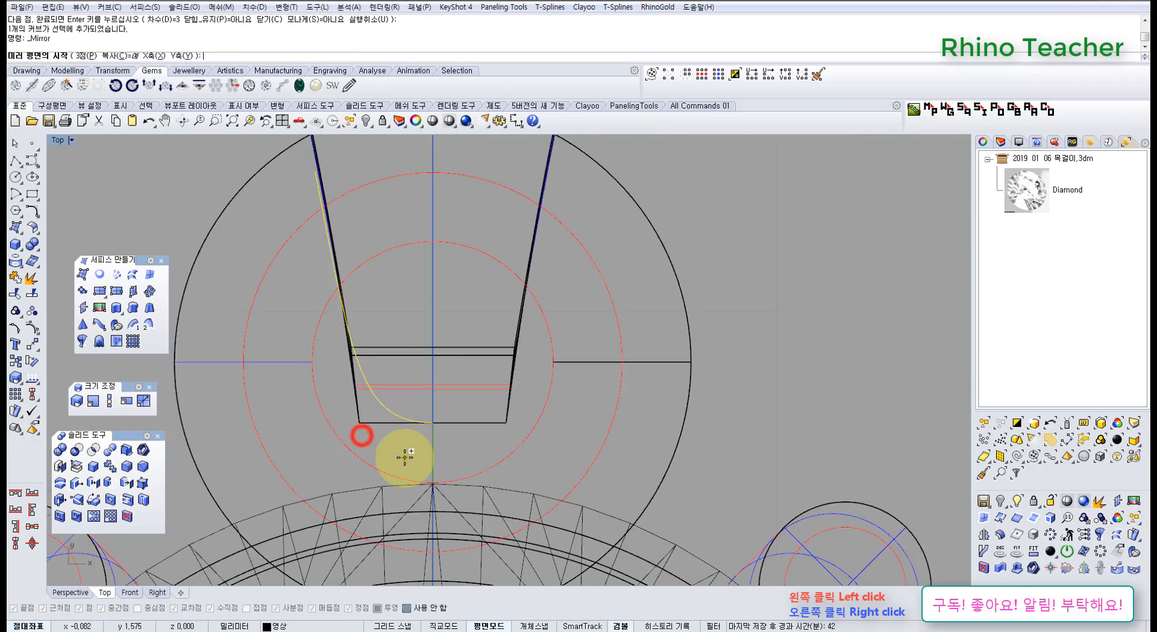
type("0")
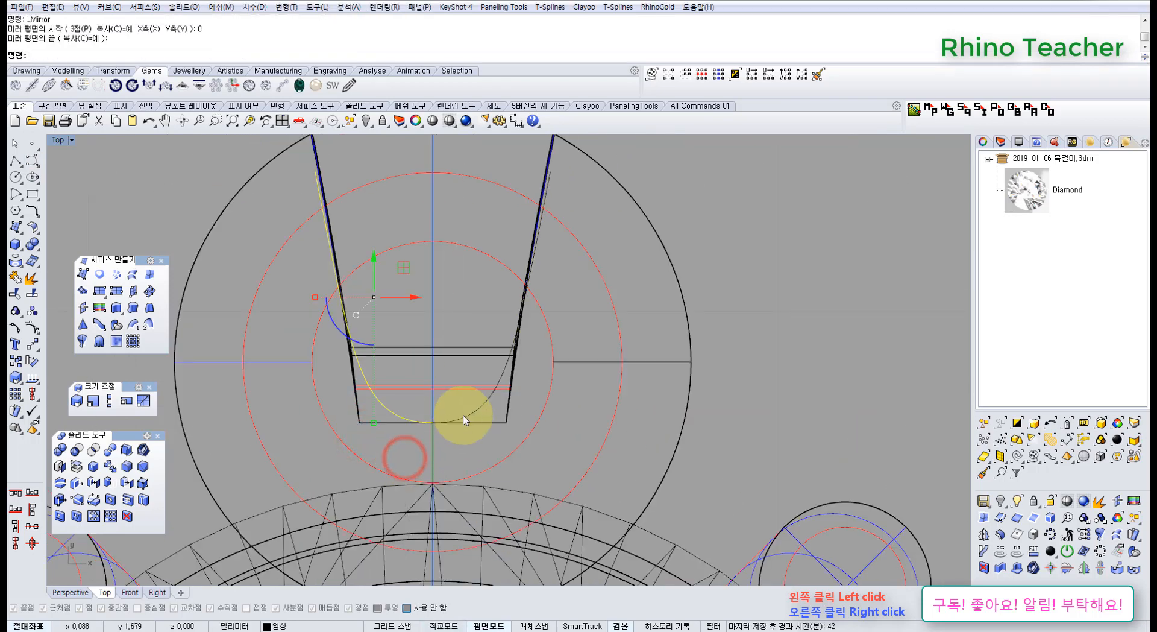
key("ctrl+j")
scroll(426, 323, "up", 2)
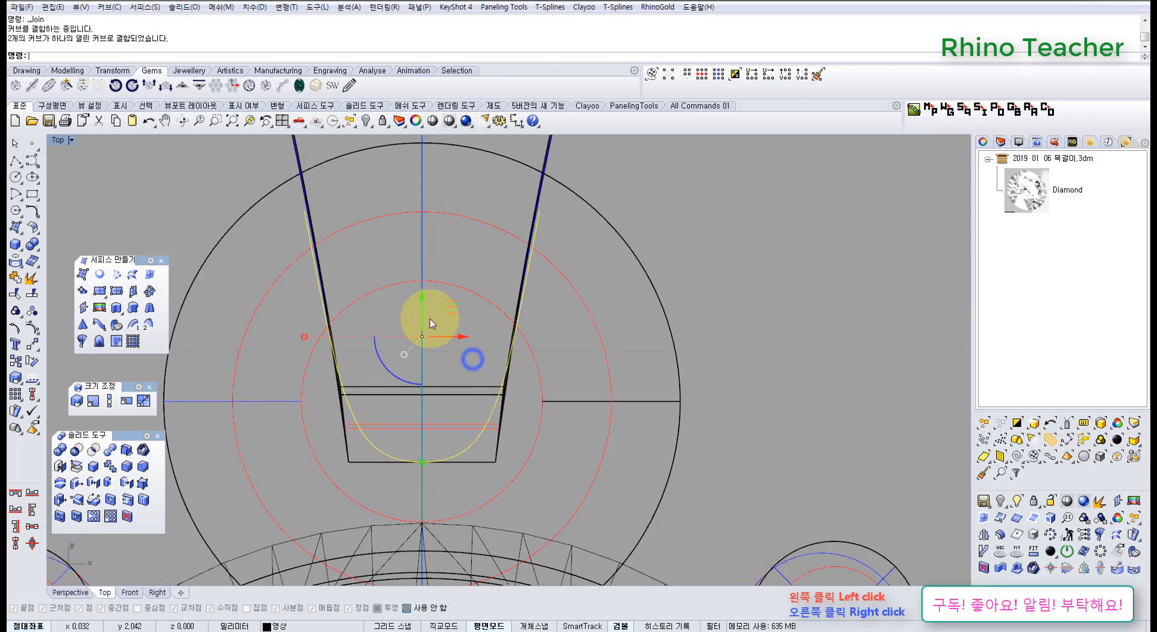
scroll(446, 320, "up", 3)
right_click_drag(310, 265, 341, 273)
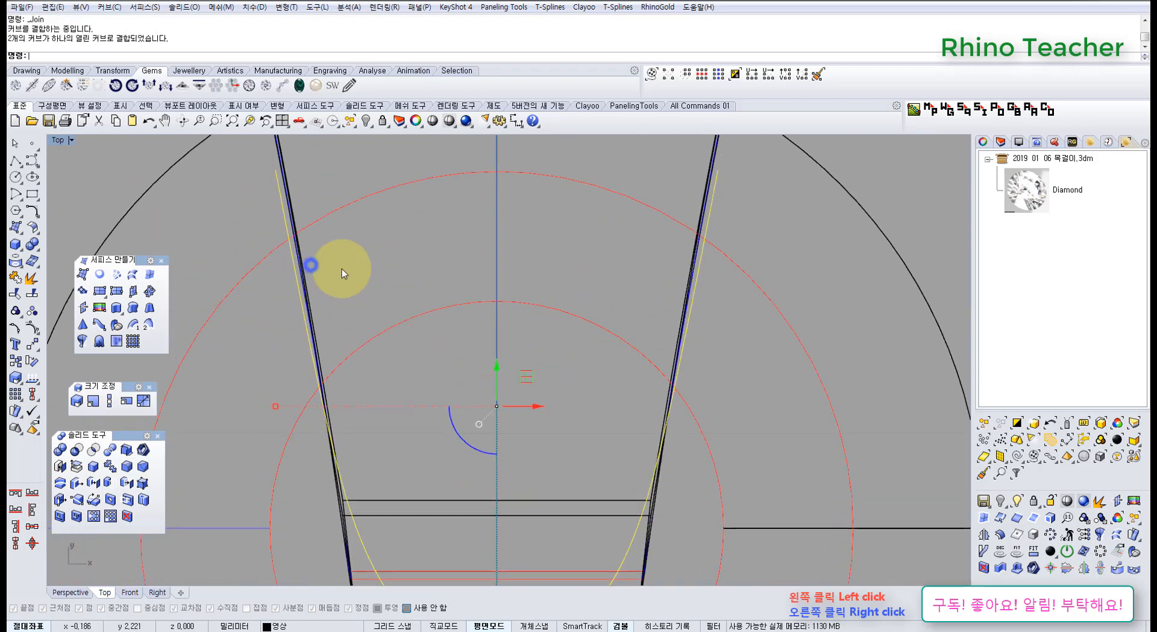
left_click(17, 160)
scroll(400, 362, "down", 2)
right_click_drag(406, 366, 400, 315)
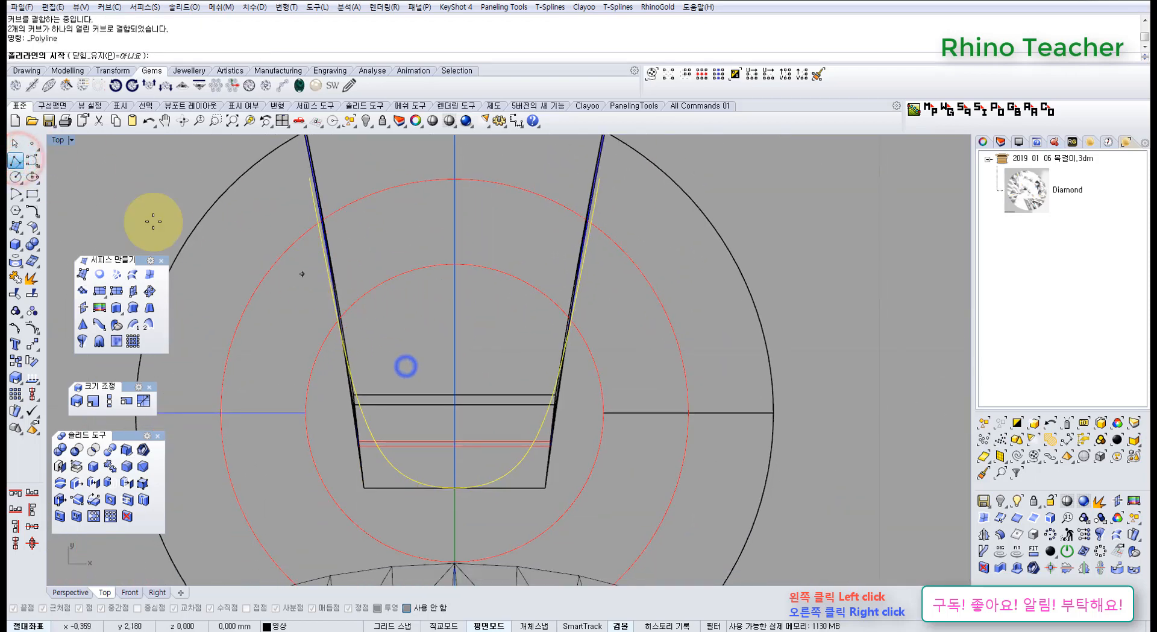
left_click(17, 176)
left_click(457, 389)
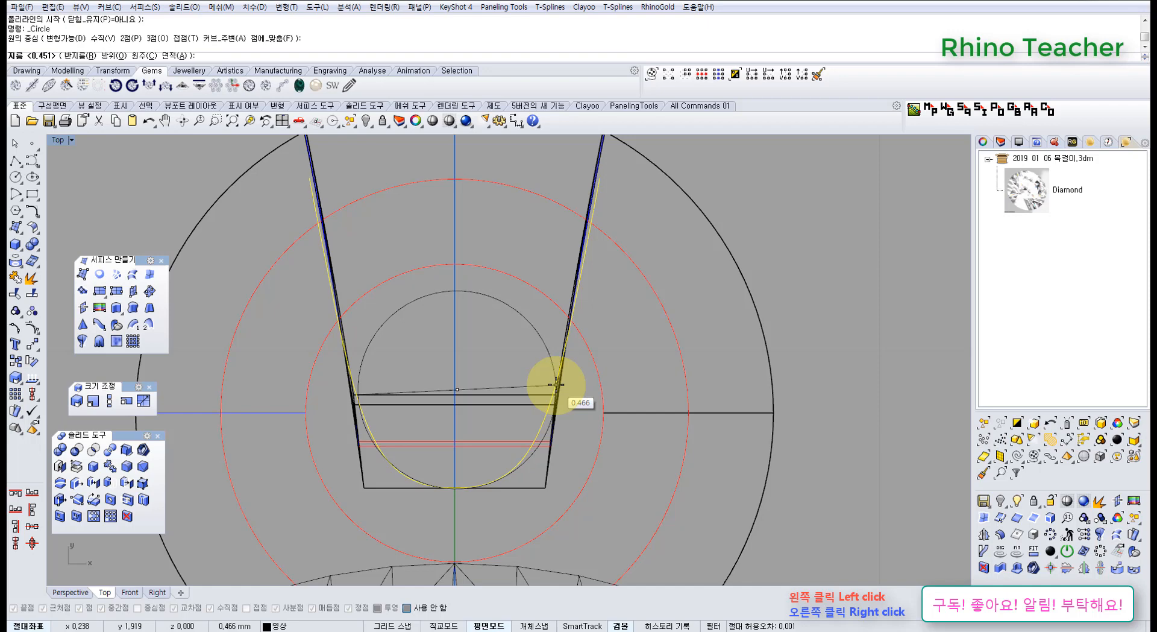
key("Escape")
right_click_drag(522, 370, 540, 381)
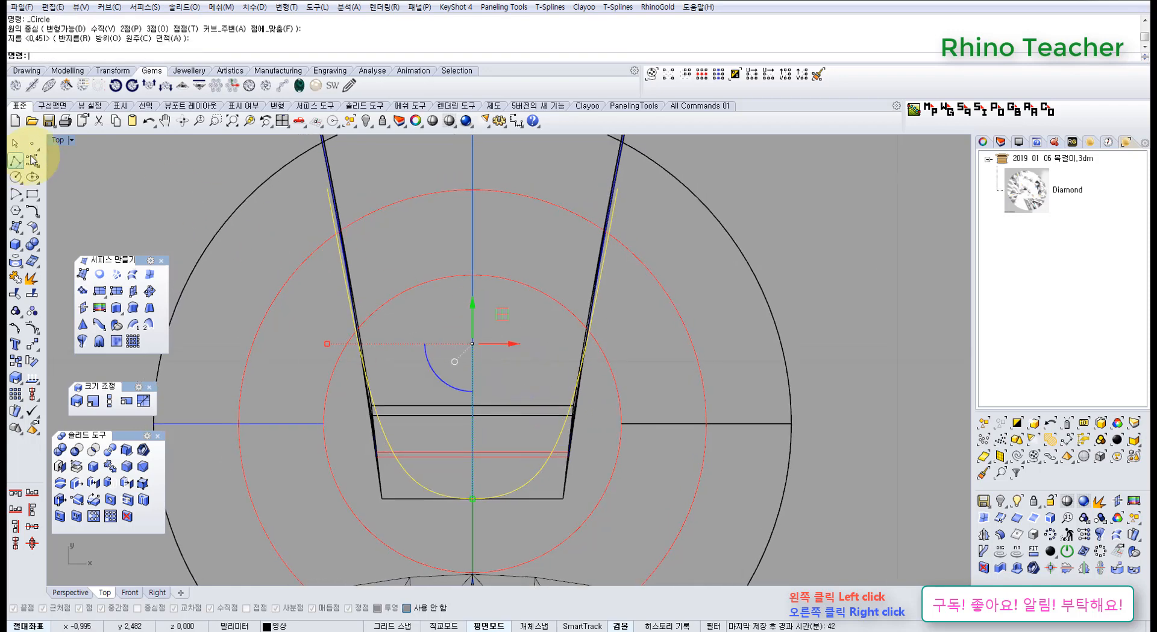
Draw a horizontal line about 0.83 mm long across the rounded curve's two arms, and shift it left and slightly up to roughly centre it.
left_click(18, 159)
left_click(336, 311)
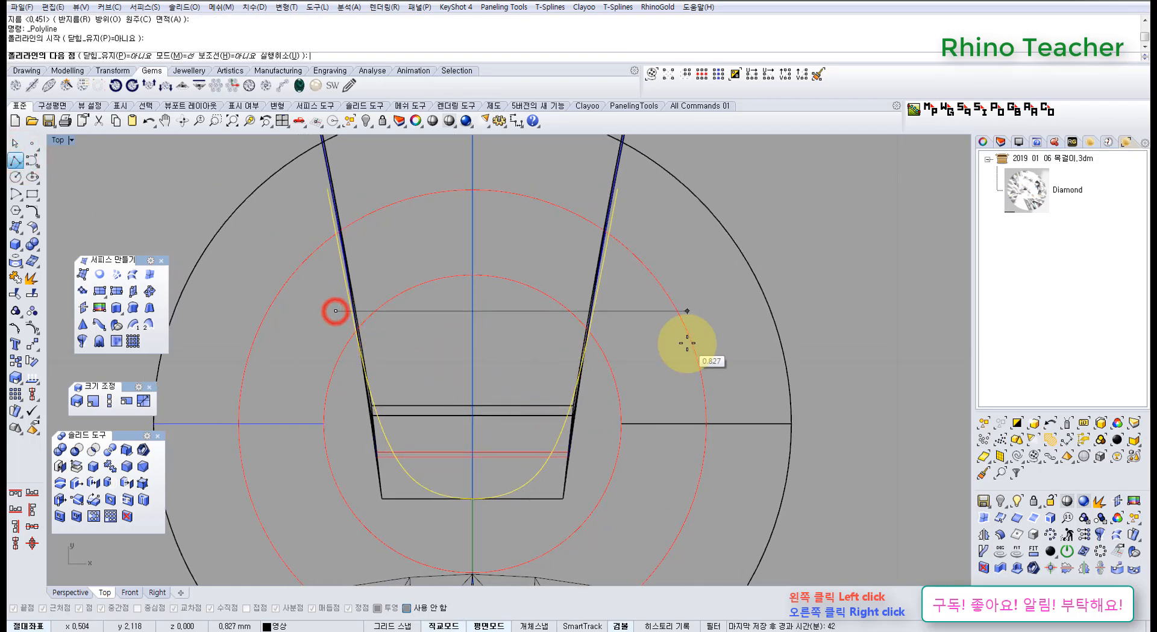
left_click(687, 343)
left_click_drag(542, 330, 517, 306)
scroll(516, 306, "up", 2)
right_click_drag(514, 314, 516, 364)
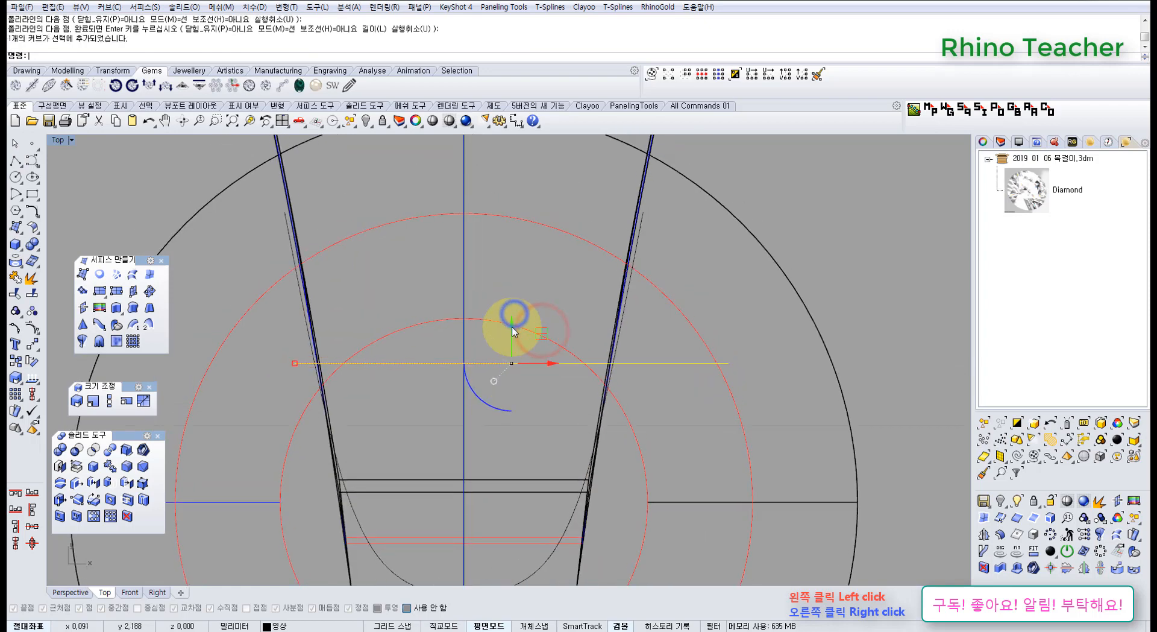
left_click_drag(485, 314, 510, 321)
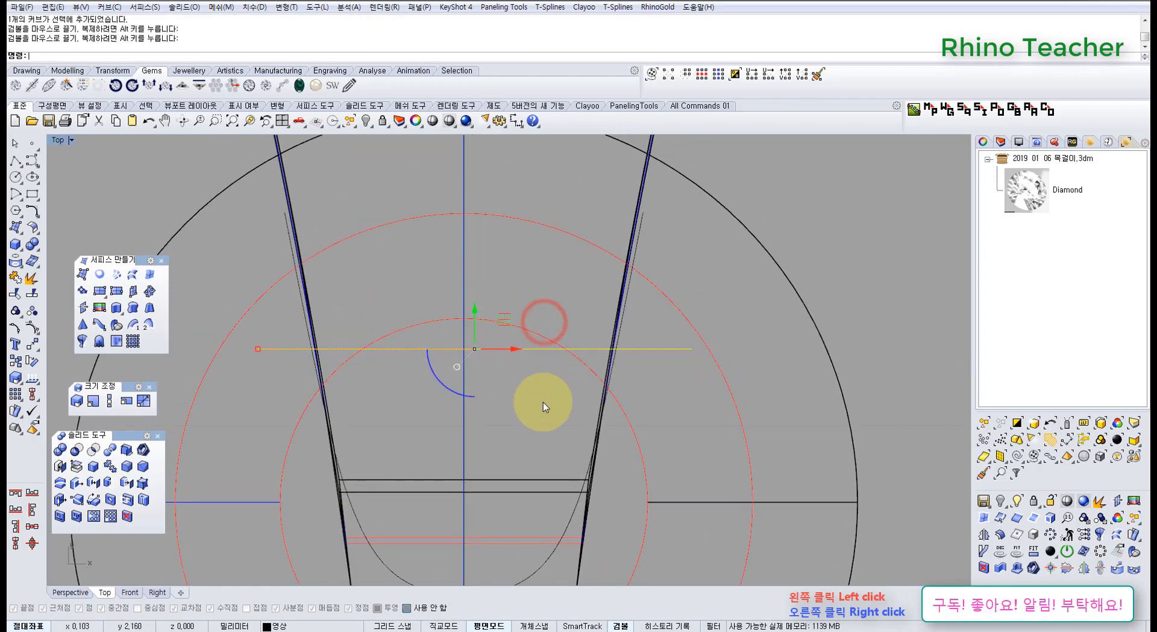
right_click_drag(548, 413, 510, 320)
Try a Curve Boolean on the rounded curve and horizontal line, with the delete-originals option set to none.
left_click(531, 419, "shift")
scroll(538, 420, "down", 5)
right_click_drag(539, 420, 518, 477)
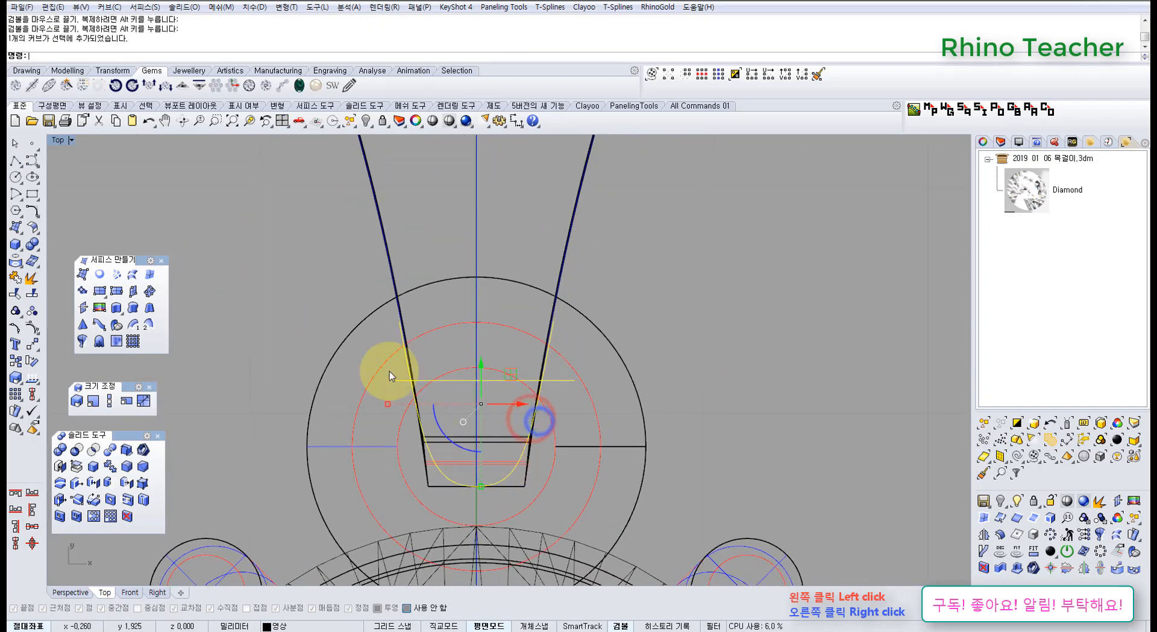
left_click(32, 212)
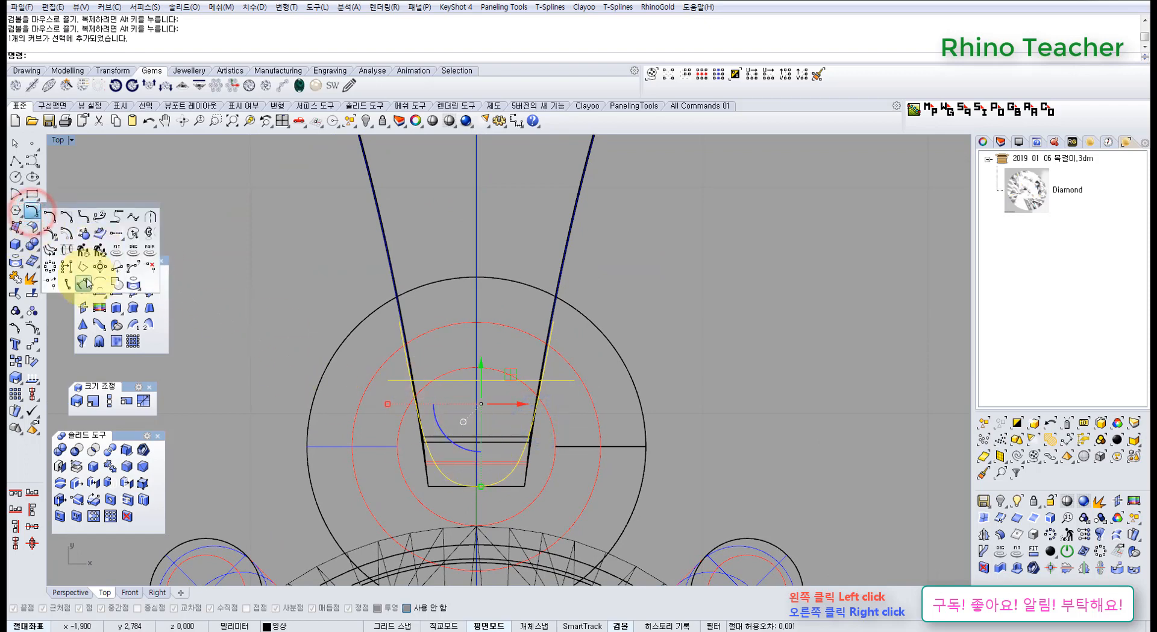
left_click(117, 284)
left_click(250, 59)
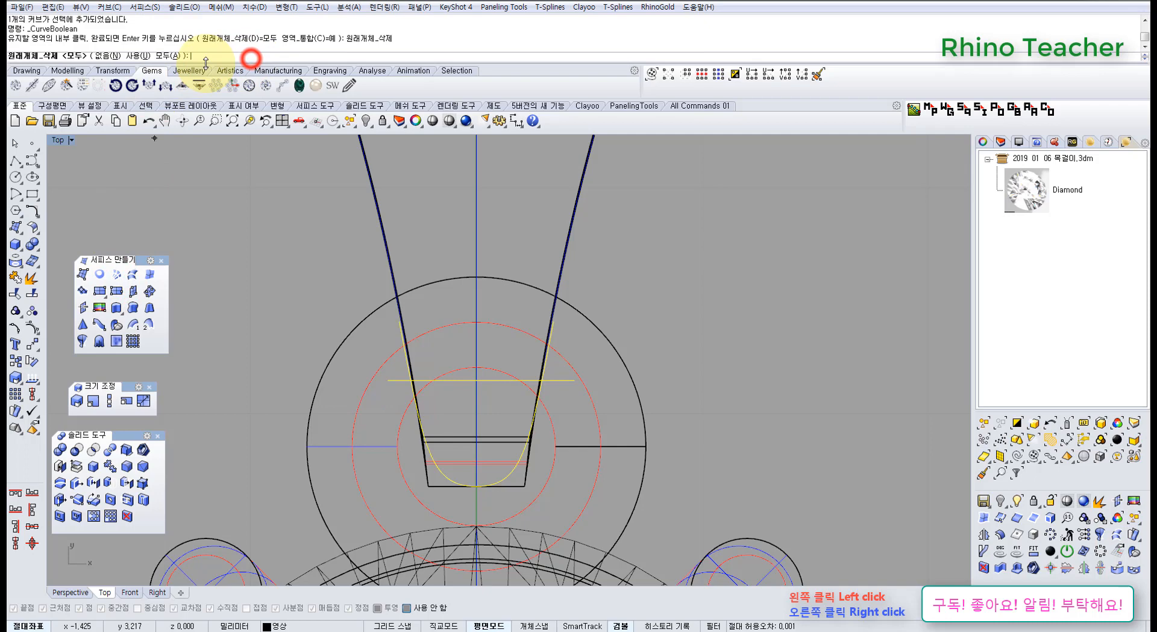
left_click(111, 55)
scroll(444, 308, "down", 4)
right_click_drag(434, 333, 359, 324)
right_click(359, 324)
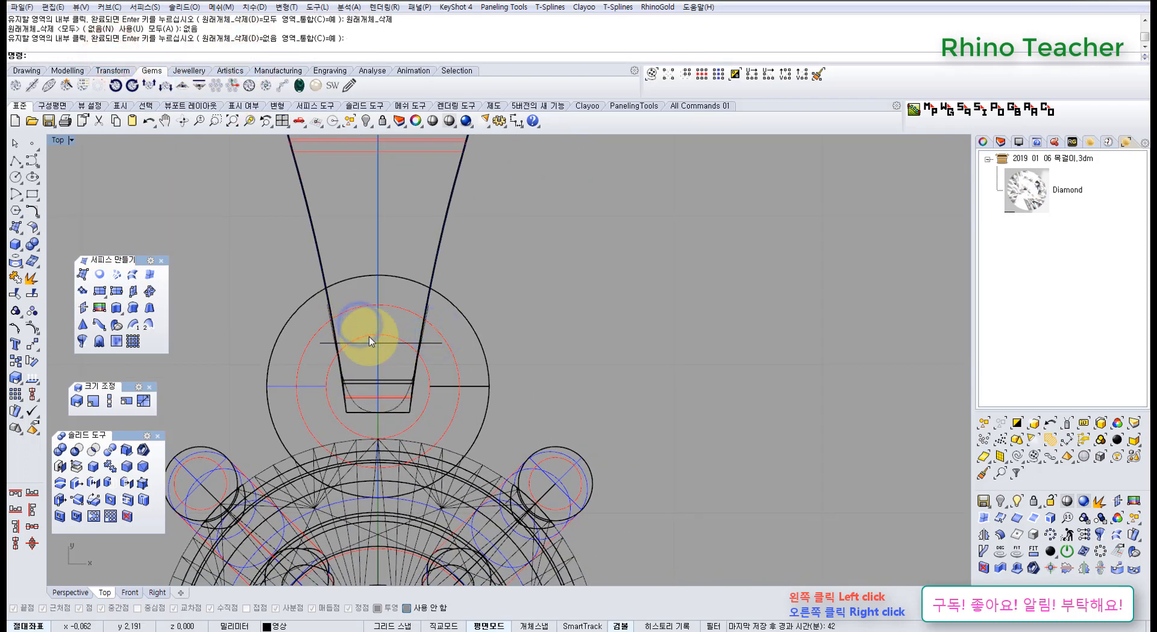
Create a closed curve from the region enclosed by the rounded curve and the horizontal line with Curve Boolean.
scroll(364, 373, "up", 3)
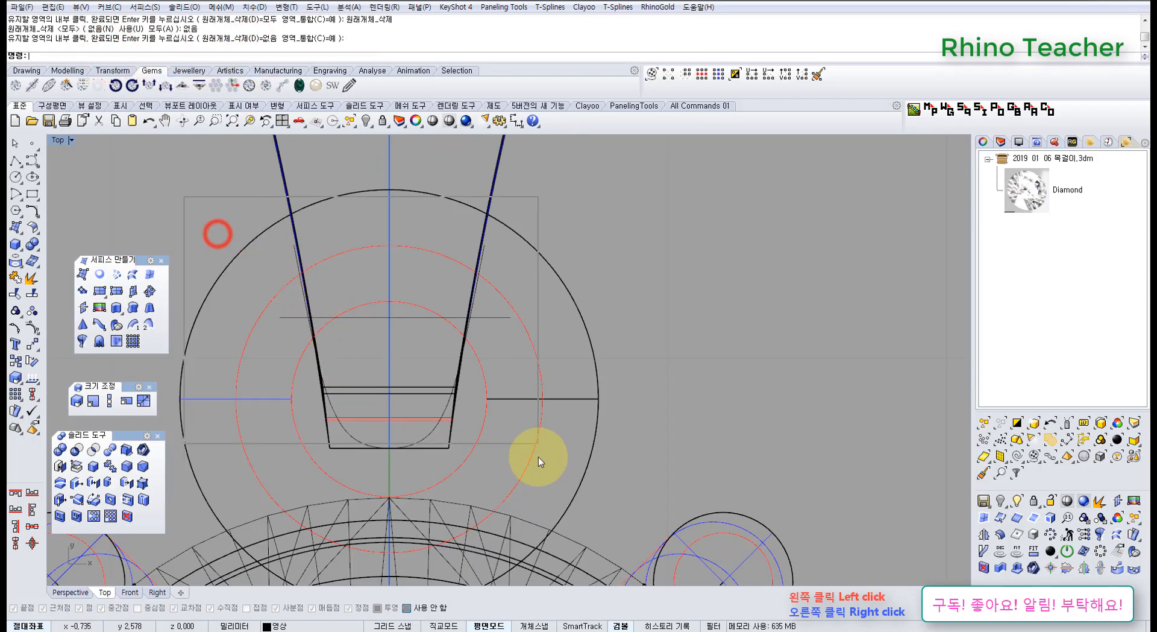
left_click_drag(538, 457, 537, 466)
right_click(394, 388)
left_click(422, 363)
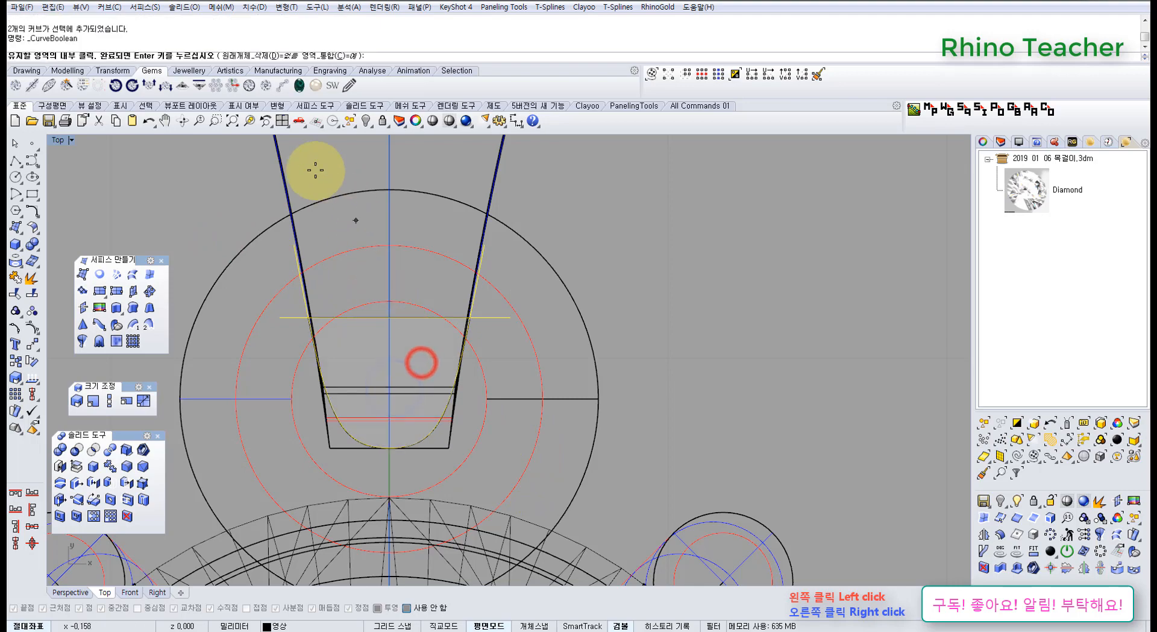
right_click(353, 240)
Extrude the closed curve as a solid in both directions by about 0.5 mm, and delete the profile curve.
key("ctrl+F4")
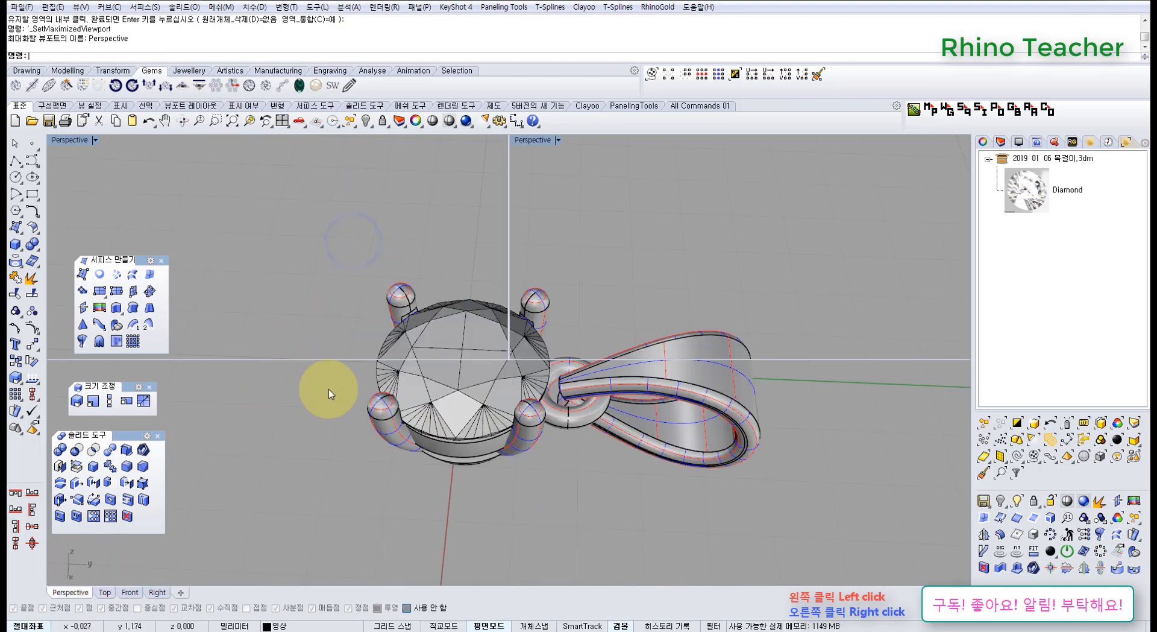
right_click_drag(462, 433, 451, 303)
scroll(452, 307, "down", 5)
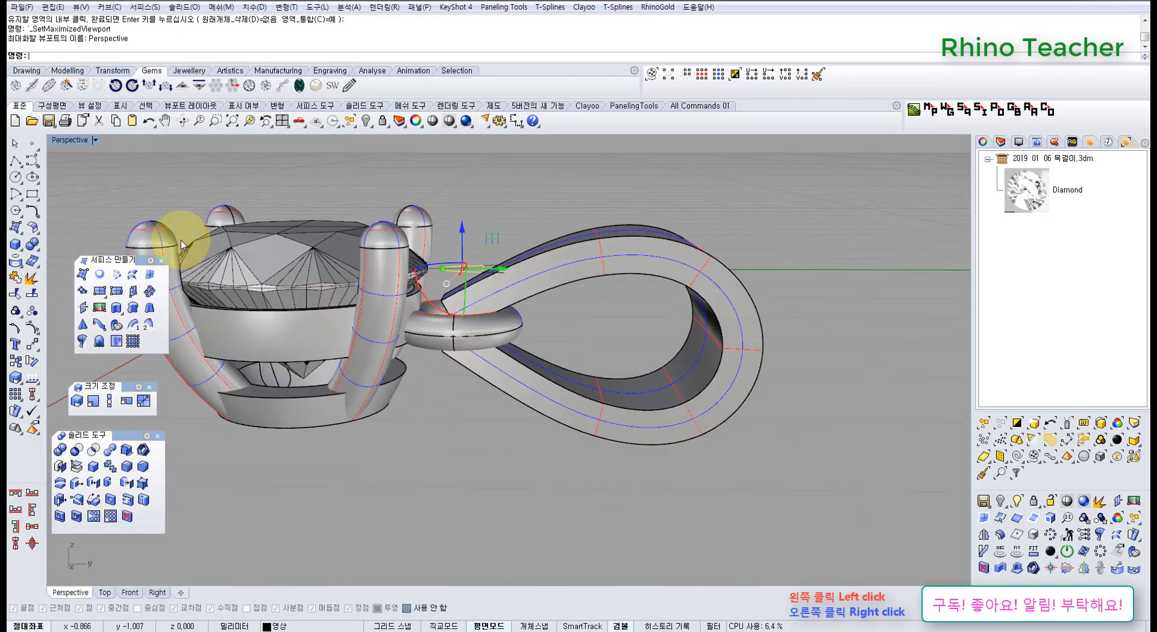
left_click(116, 307)
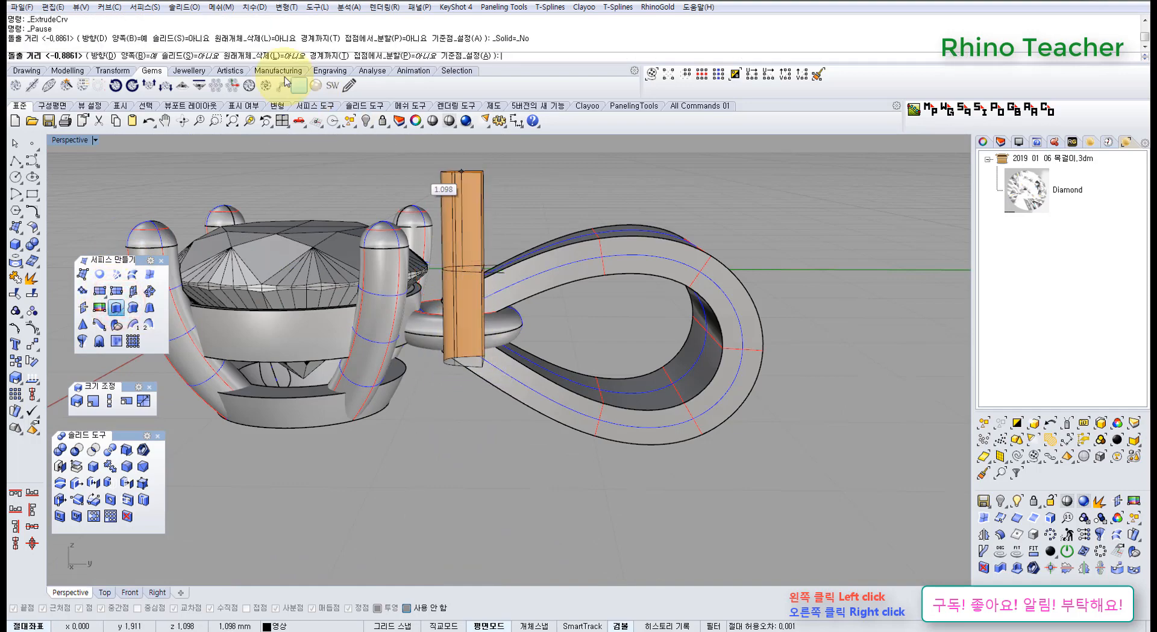
left_click(186, 60)
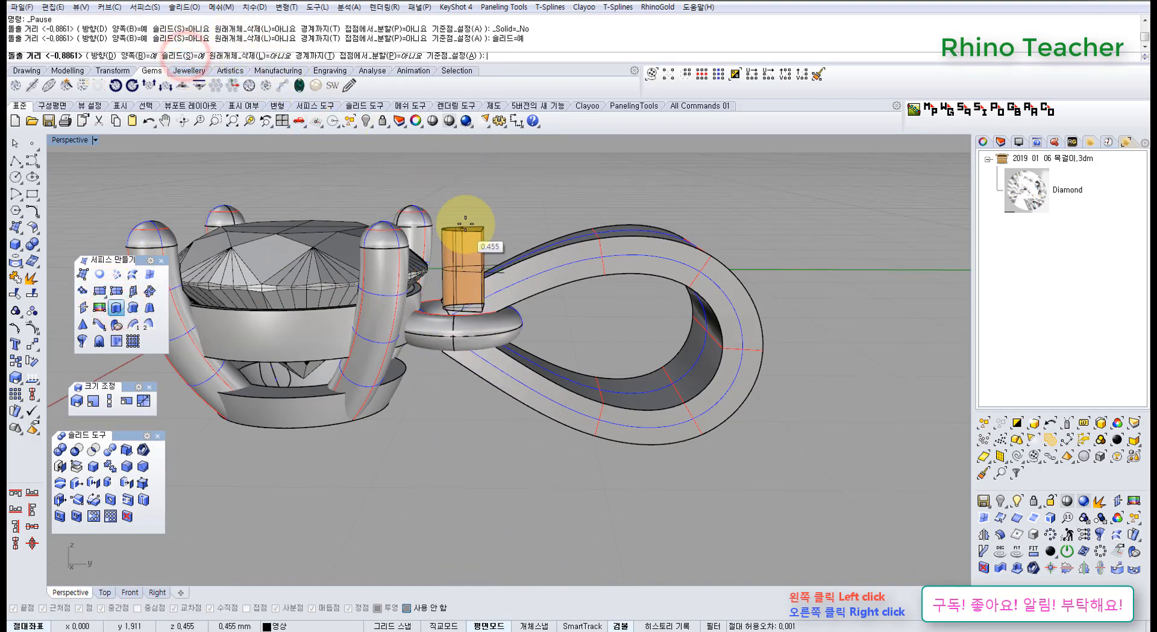
left_click(465, 227)
scroll(467, 298, "up", 3)
right_click_drag(468, 297, 476, 304)
key("Delete")
Move the extruded block down into the ring at the loop's narrow end, and shorten it vertically.
left_click(467, 258)
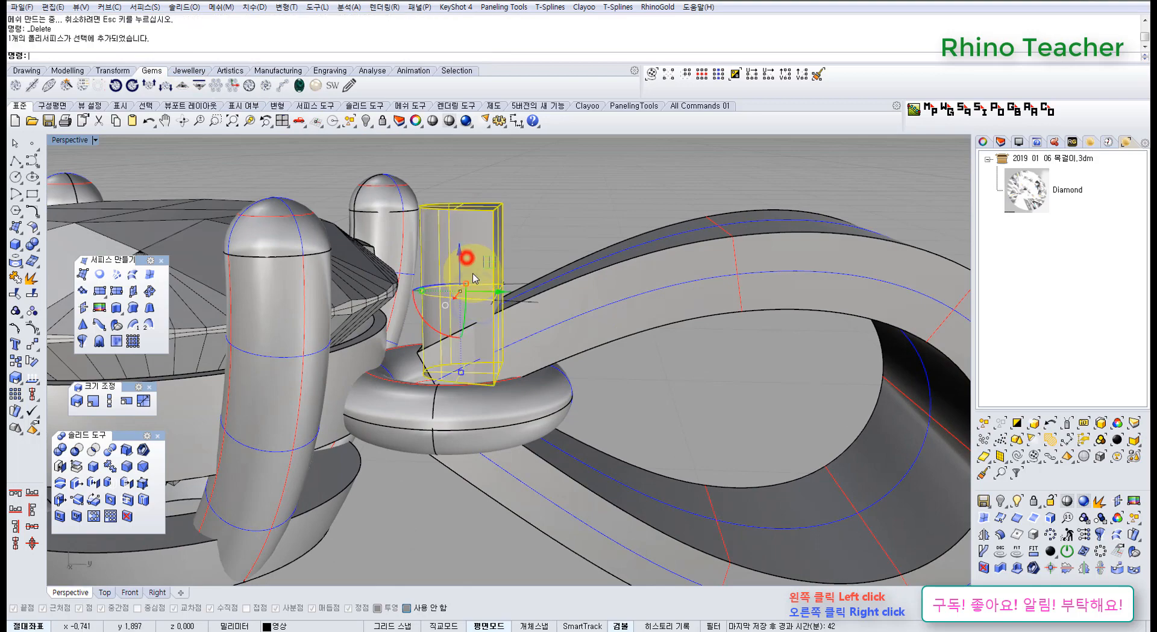
left_click_drag(458, 258, 461, 378)
right_click_drag(487, 413, 458, 449)
left_click_drag(463, 473, 462, 470)
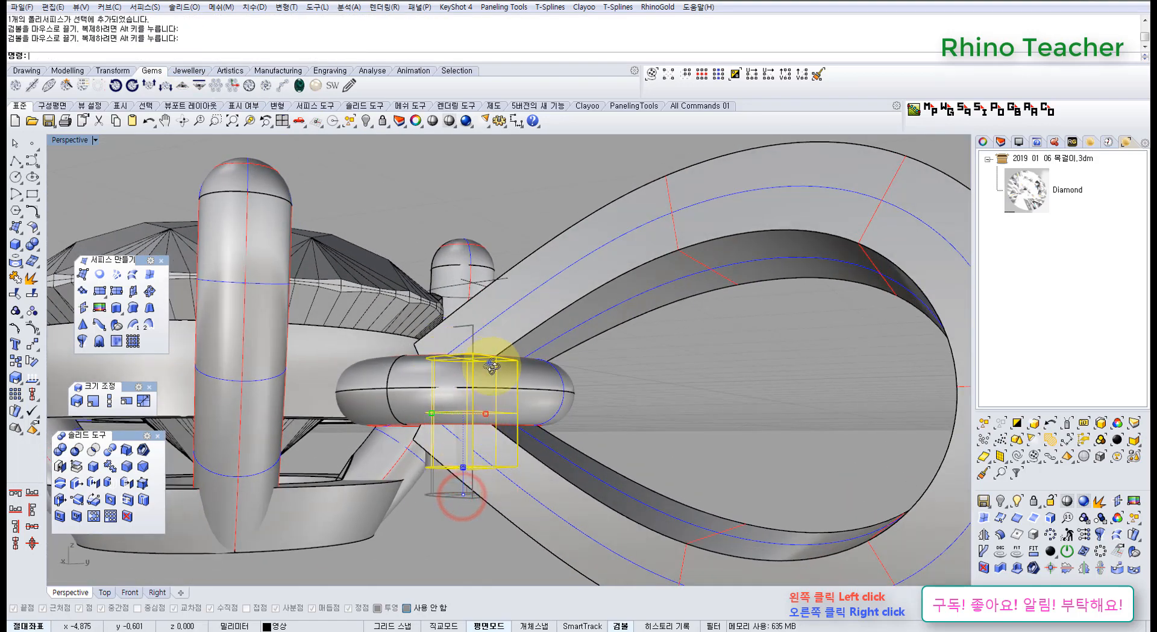
right_click_drag(490, 363, 512, 393)
Raise the block by about 0.08 mm so it sits between the loop's two arms inside the ring.
scroll(464, 388, "up", 4)
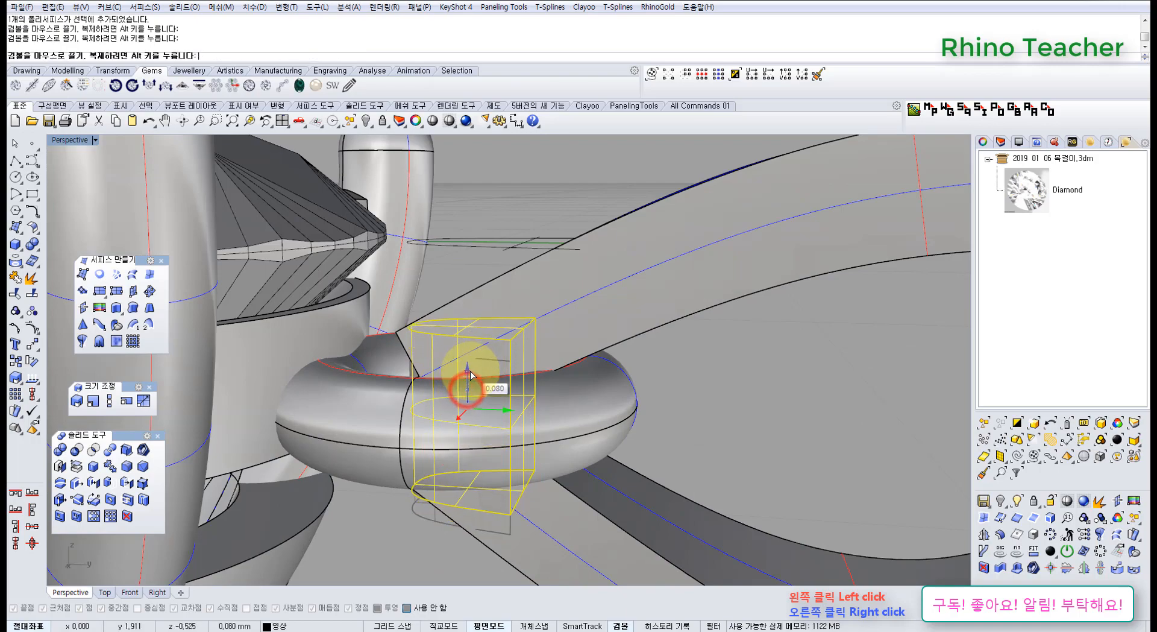
left_click_drag(471, 375, 472, 374)
right_click_drag(476, 369, 511, 415)
right_click_drag(511, 321, 490, 480)
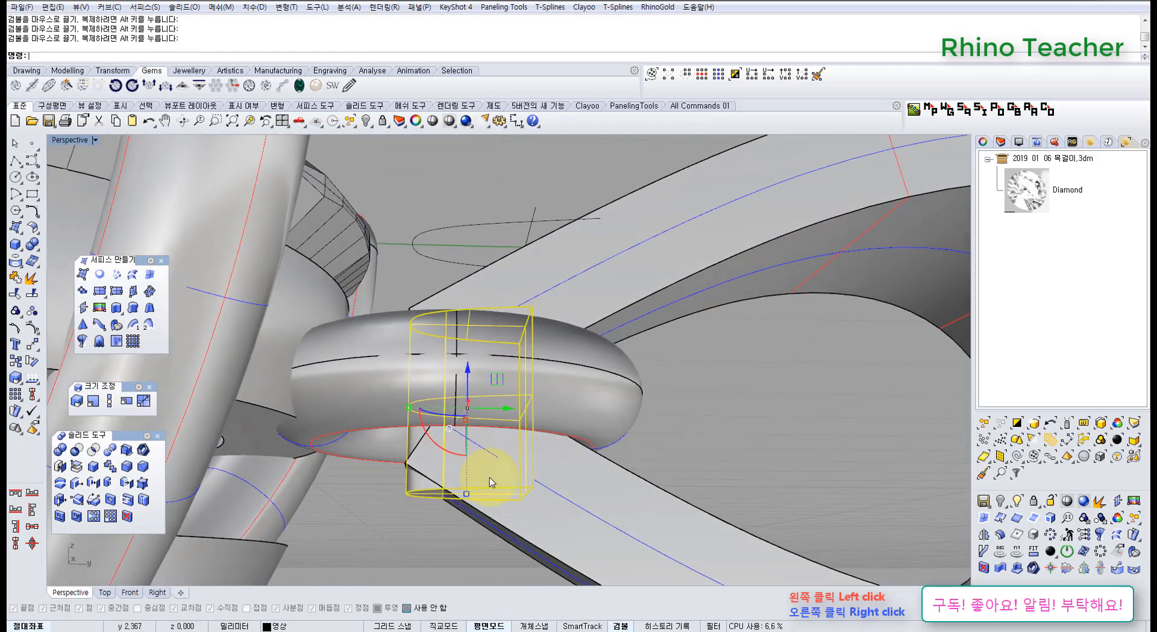
right_click_drag(520, 333, 547, 343)
scroll(500, 347, "down", 4)
key("Escape")
Fillet the long side edges of the teardrop loop with a 0.18 mm radius.
scroll(546, 344, "down", 4)
right_click_drag(625, 333, 537, 513)
left_click(127, 468)
scroll(548, 320, "down", 5)
left_click_drag(541, 504, 520, 288)
right_click(537, 313)
right_click(536, 313)
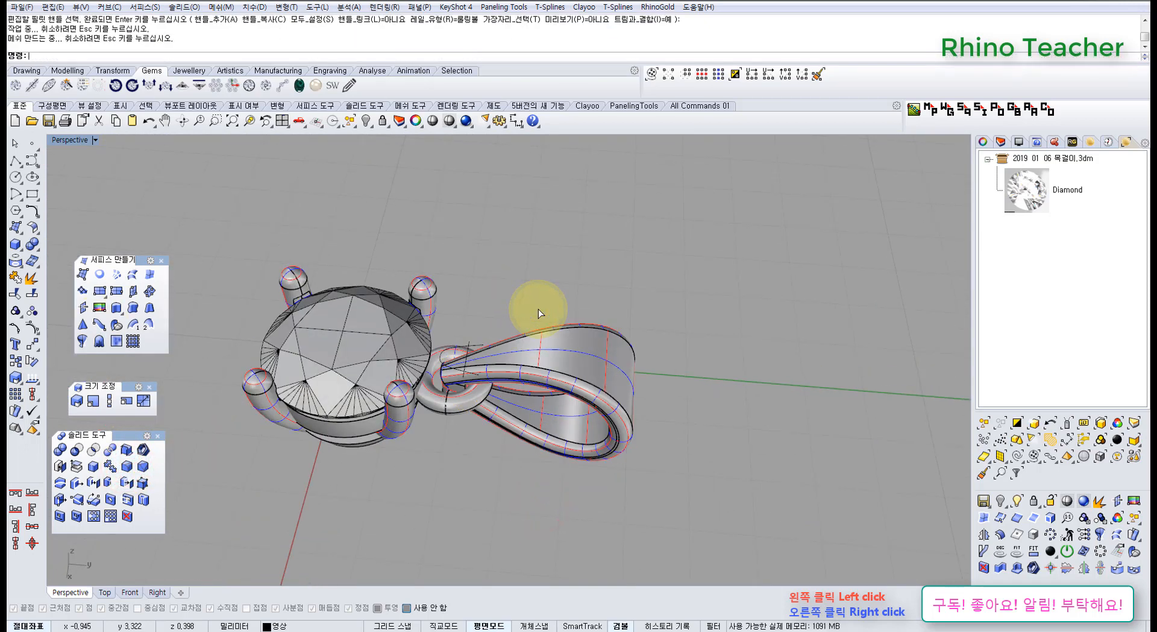
Fillet one vertical corner edge on the block's flat side with a 0.2 mm radius.
right_click_drag(515, 394, 208, 374)
scroll(505, 356, "up", 6)
right_click_drag(420, 365, 424, 429)
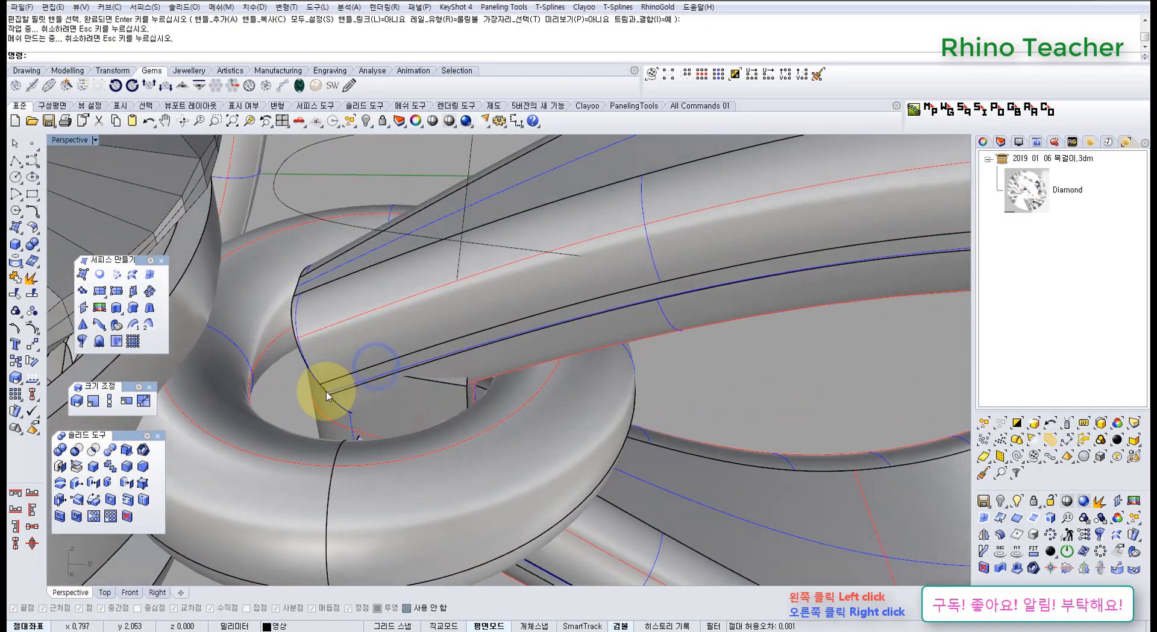
left_click(129, 466)
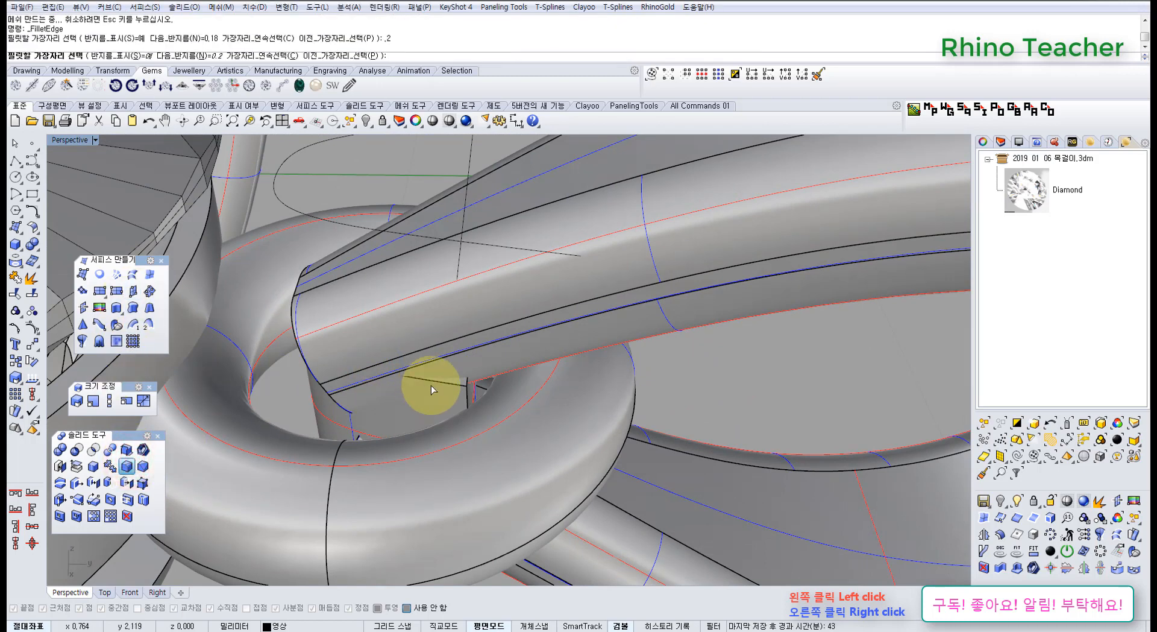
left_click(467, 402)
right_click(467, 402)
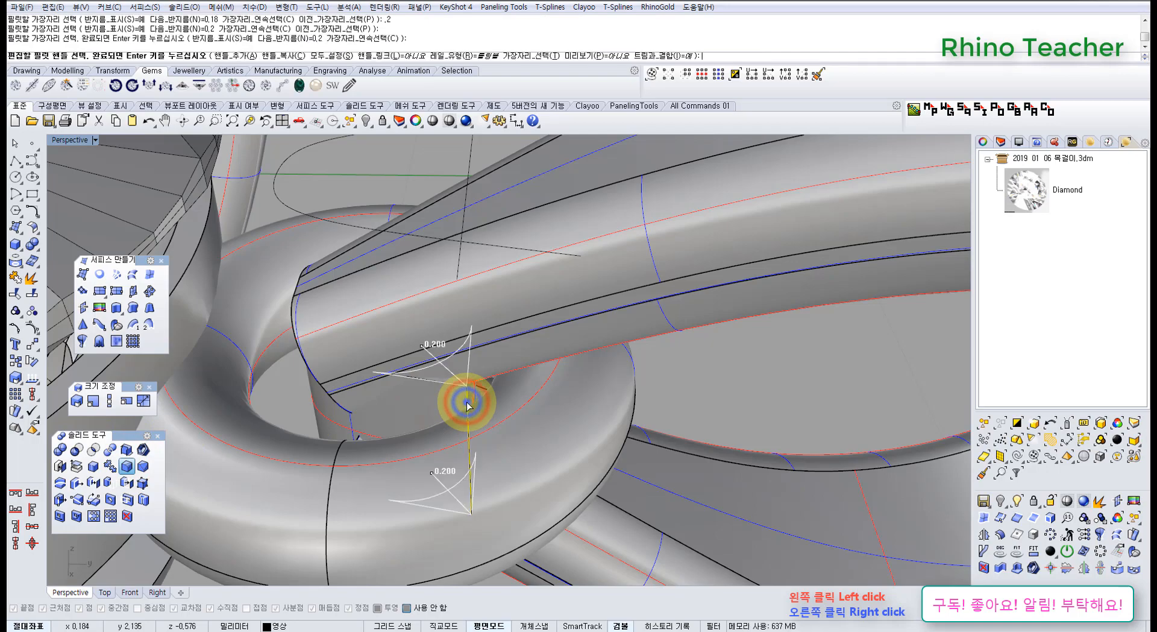
right_click(467, 402)
Fillet the opposite vertical corner edge of the block with the same 0.2 mm radius.
right_click_drag(492, 355, 229, 338)
right_click(642, 402)
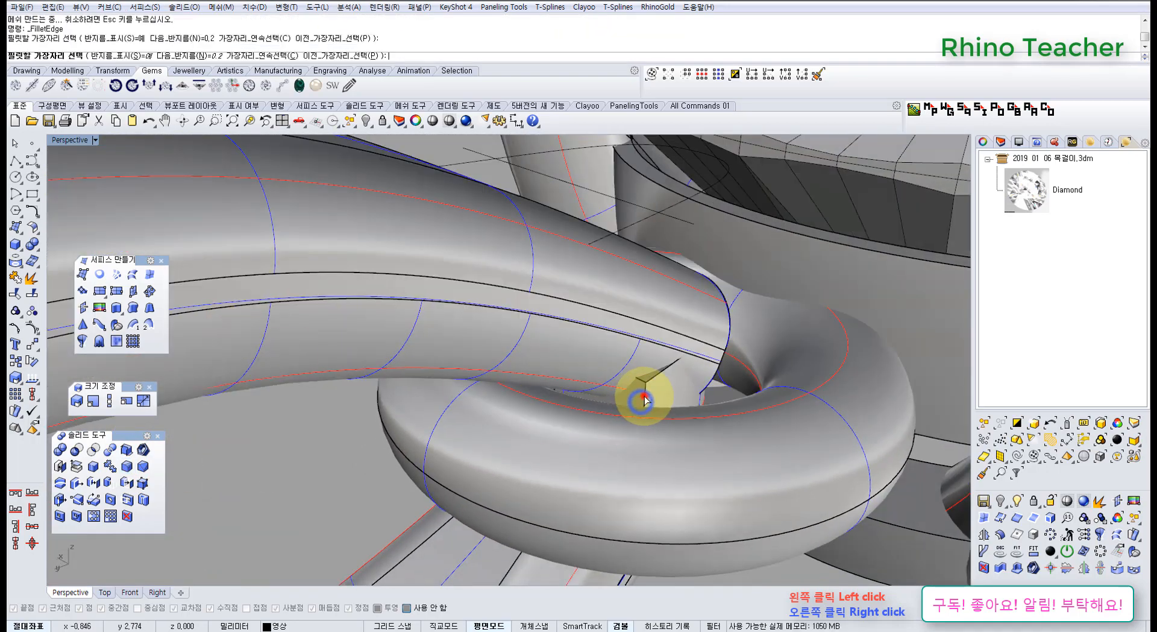
left_click(645, 396)
right_click(645, 396)
right_click(644, 396)
right_click_drag(645, 396, 392, 348)
middle_click(374, 326)
left_click(356, 321)
key("Escape")
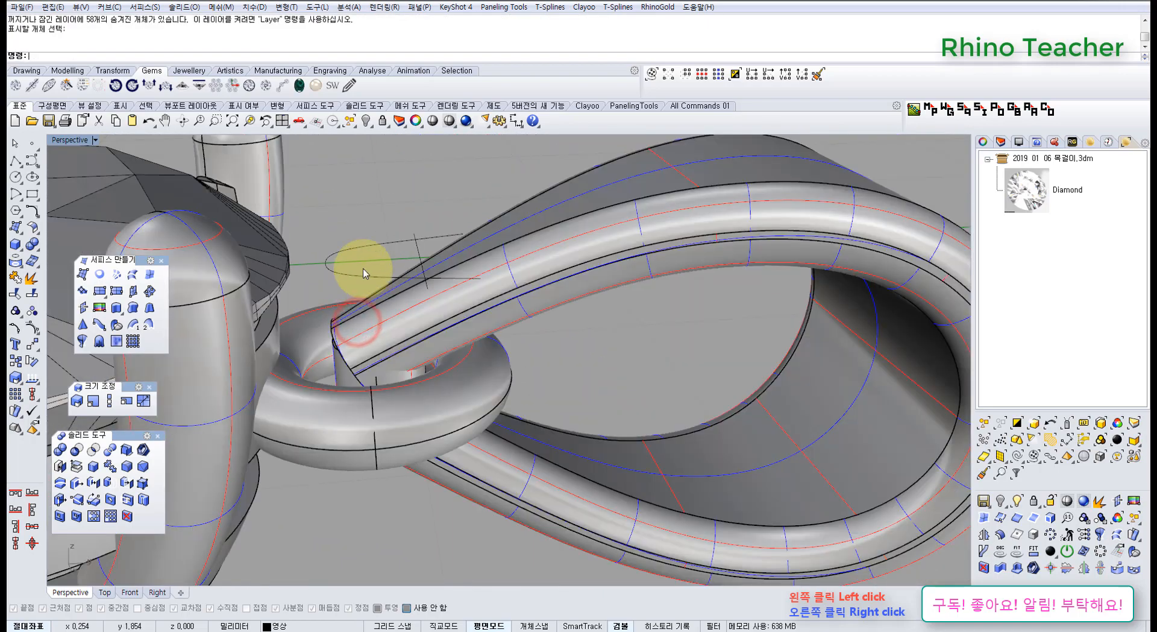
Try to extrude the open rounded curve vertically through the loop's narrow end.
scroll(365, 268, "up", 4)
key("F4")
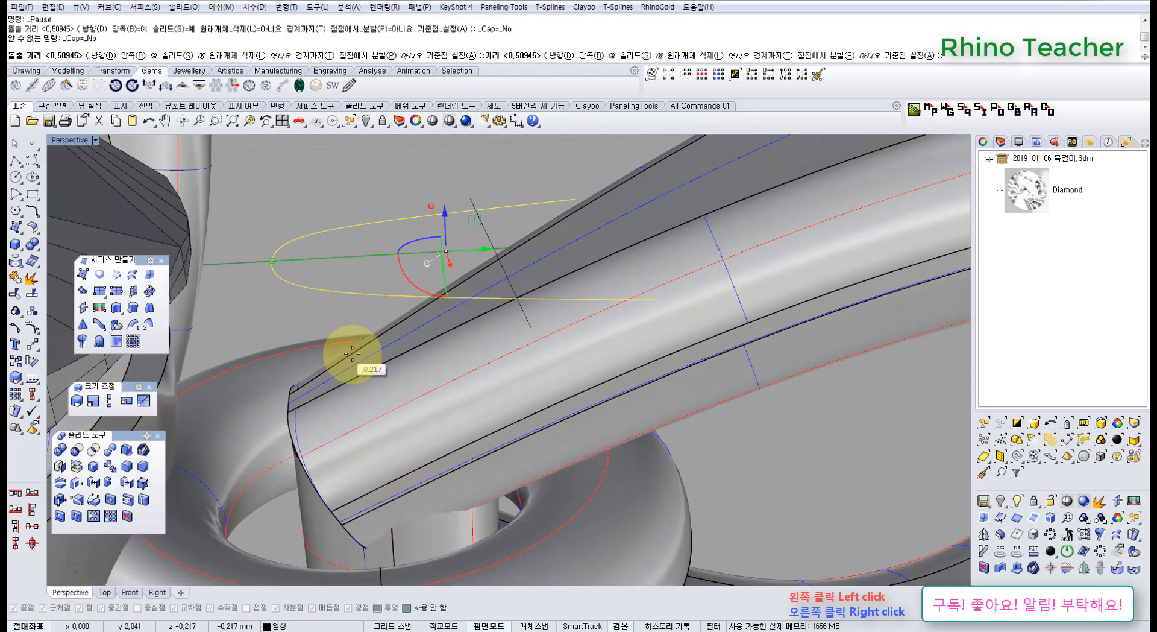
scroll(357, 353, "down", 5)
right_click_drag(406, 409, 403, 317)
left_click(399, 446)
right_click_drag(398, 446, 374, 394)
scroll(308, 318, "up", 7)
Undo the open curve's extrusion and the block's corner fillets, and redo the fillets.
key("ctrl+z")
key("ctrl+z")
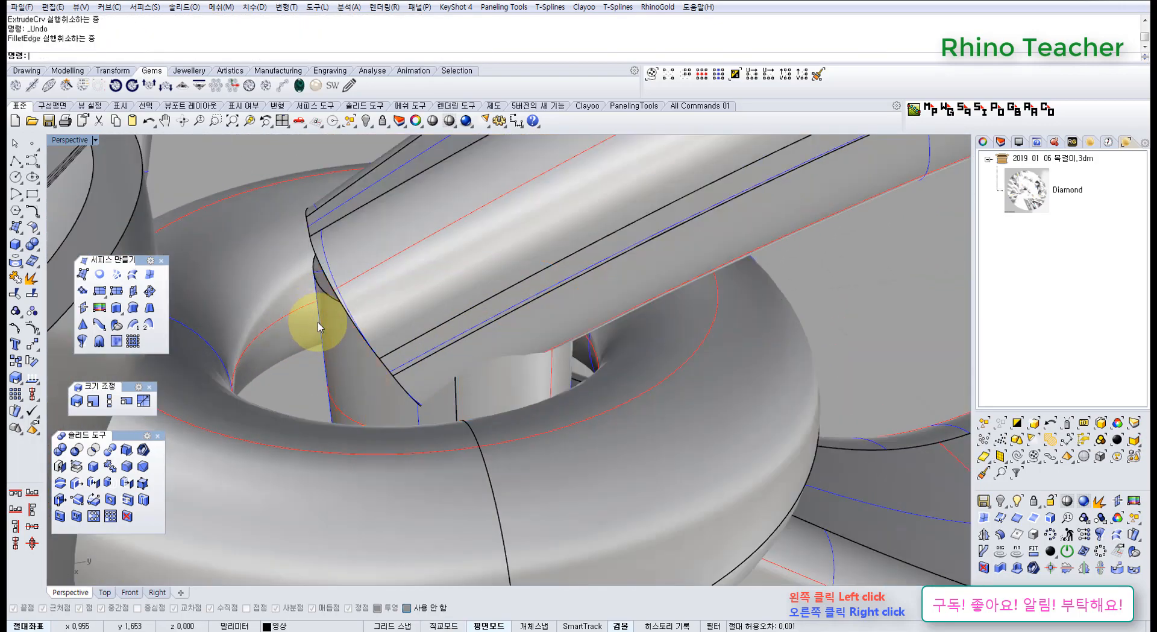
key("ctrl+z")
right_click_drag(321, 327, 487, 446)
key("ctrl+y")
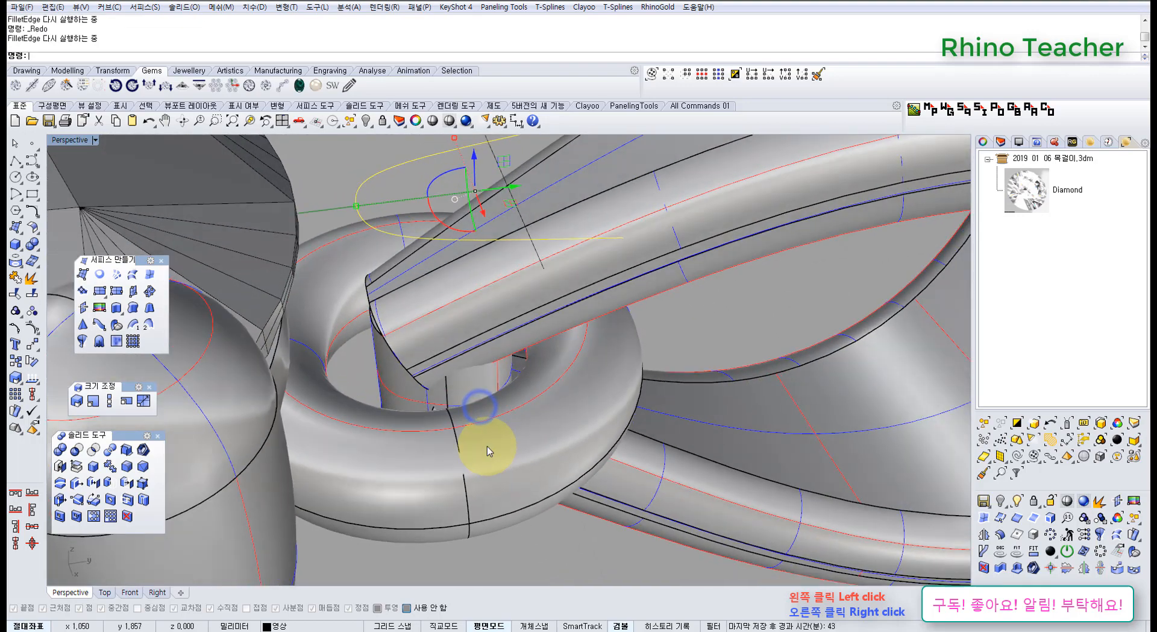
Stretch the filleted block vertically so it extends above and below the loop's narrow ends.
right_click_drag(382, 382, 398, 348)
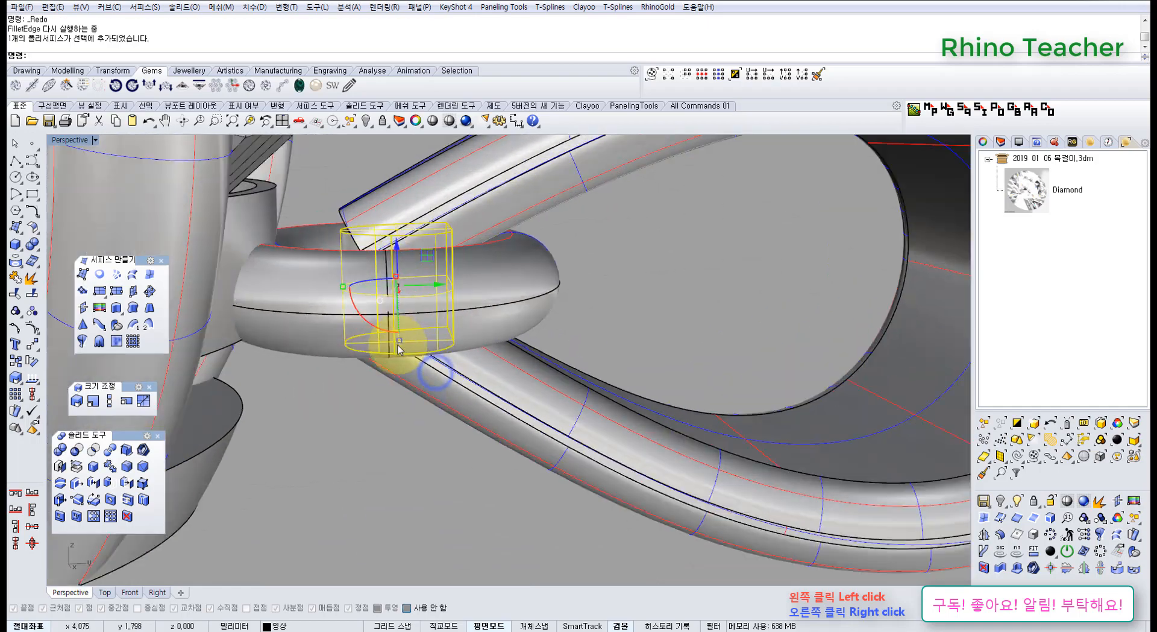
left_click_drag(408, 368, 408, 408)
key("Escape")
right_click_drag(389, 306, 420, 277)
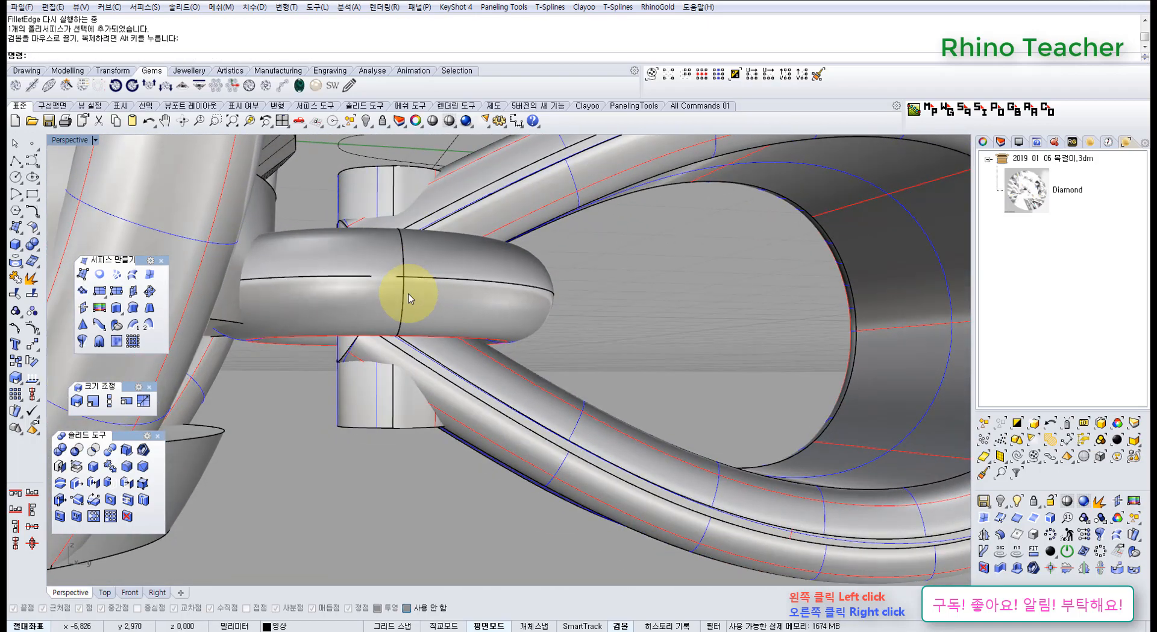
In the Right view, draw a straight cutting line along the loop's upper arm, crossing the block.
key("ctrl+F2")
key("ctrl+F3")
scroll(421, 385, "up", 6)
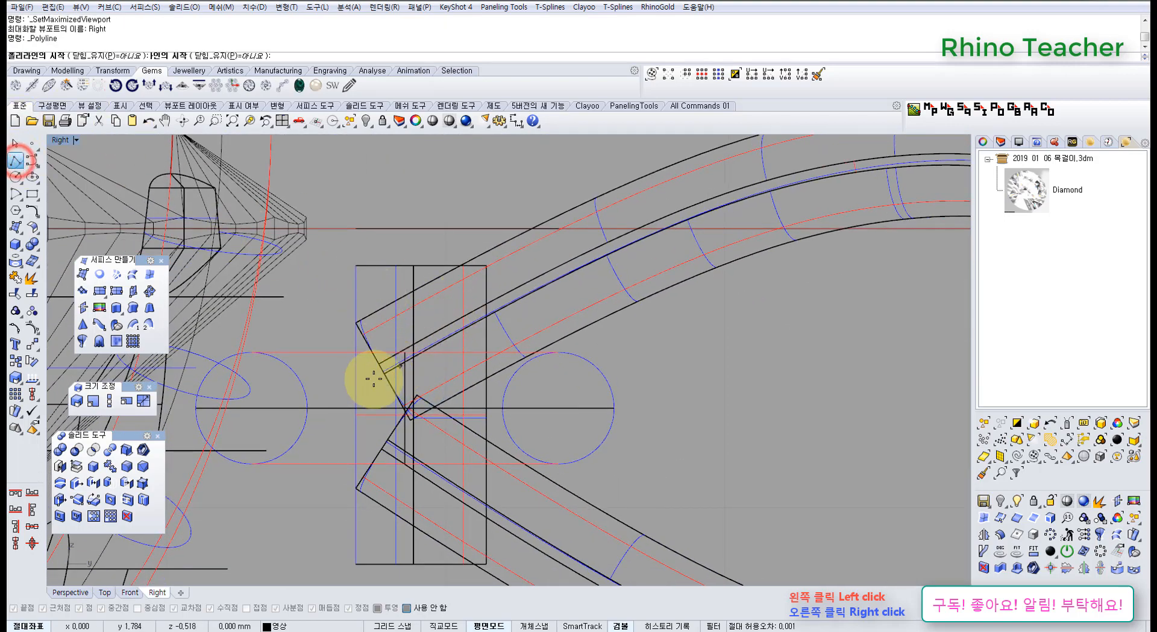
left_click(344, 392)
scroll(545, 280, "up", 2)
left_click(545, 267)
right_click(545, 267)
Draw a second straight cutting line about 0.65 mm long along the loop's lower arm, crossing the block.
scroll(545, 267, "down", 2)
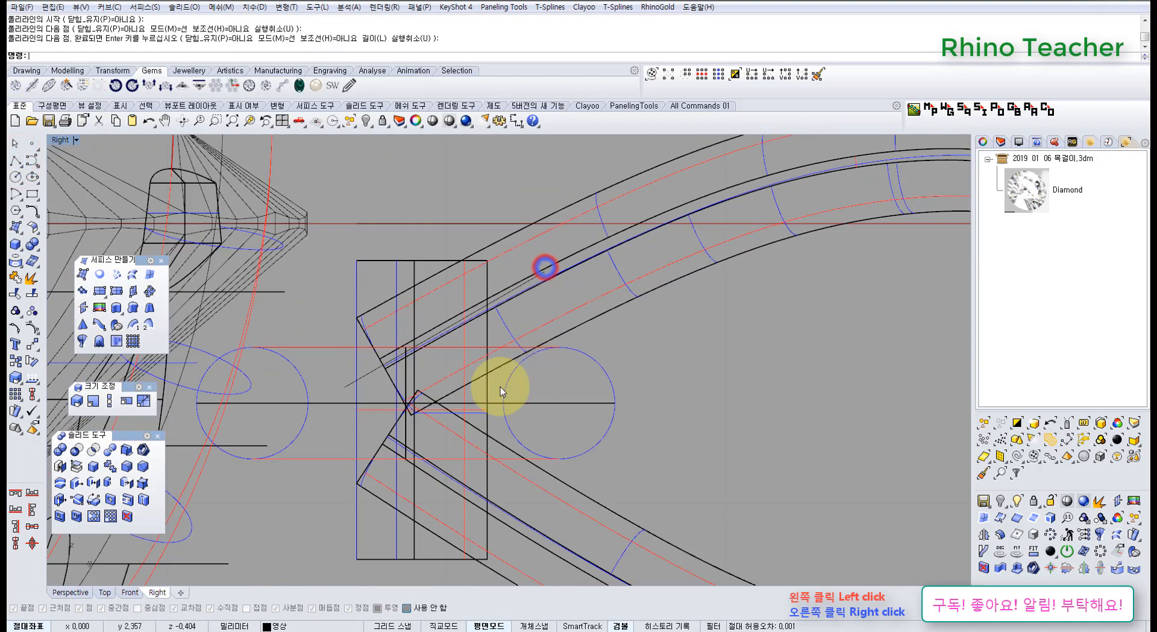
right_click_drag(466, 387, 455, 317)
right_click(455, 317)
scroll(374, 353, "up", 3)
left_click(303, 346)
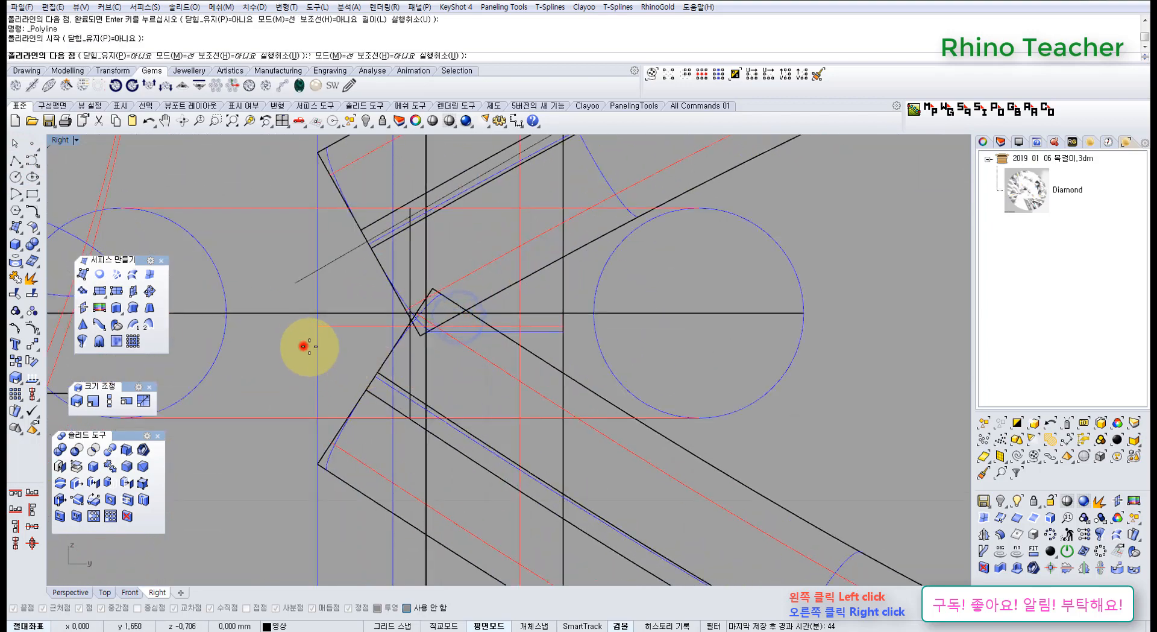
left_click(609, 541)
right_click(609, 541)
Split the block with the two sloping lines and delete its upper and lower pieces.
left_click(555, 343)
scroll(494, 371, "down", 3)
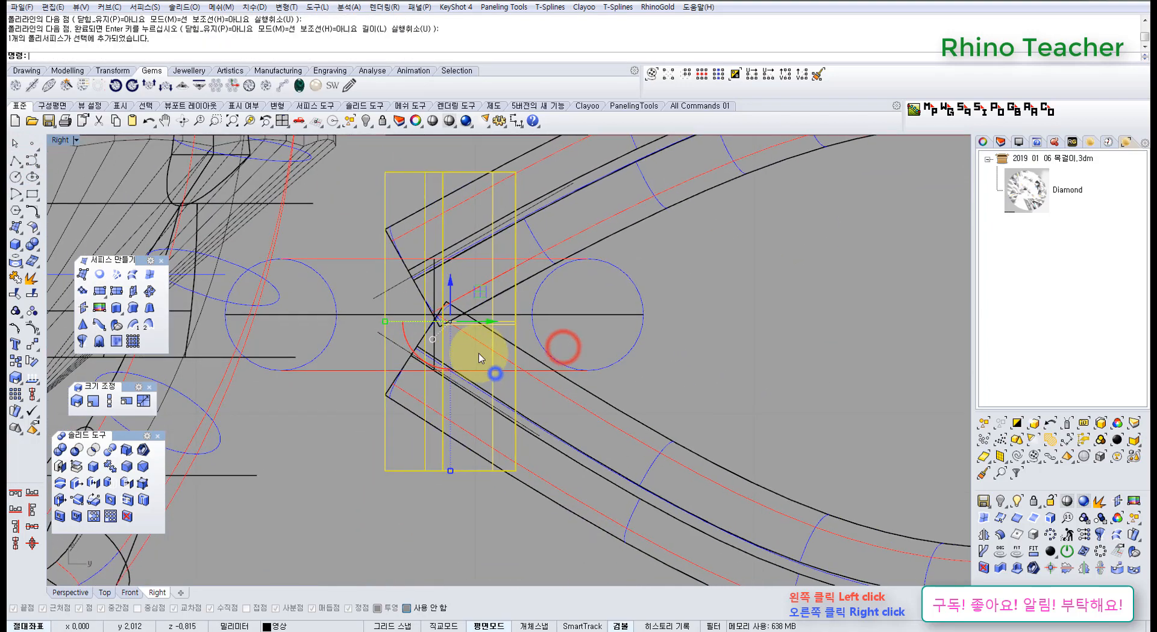
left_click(32, 293)
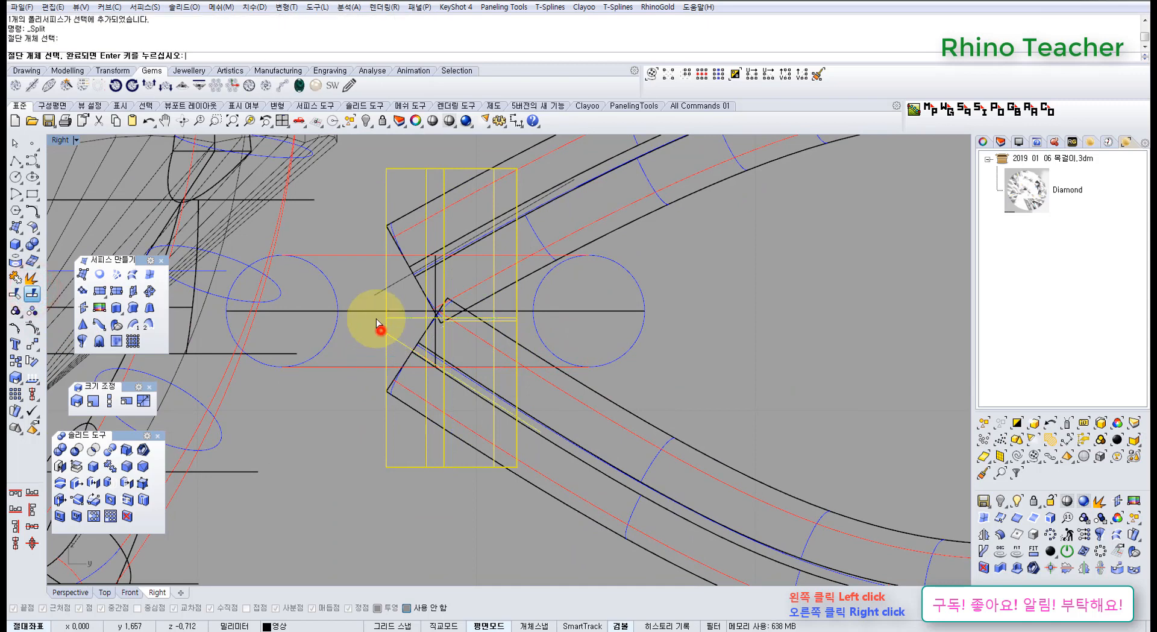
left_click_drag(750, 322, 456, 292)
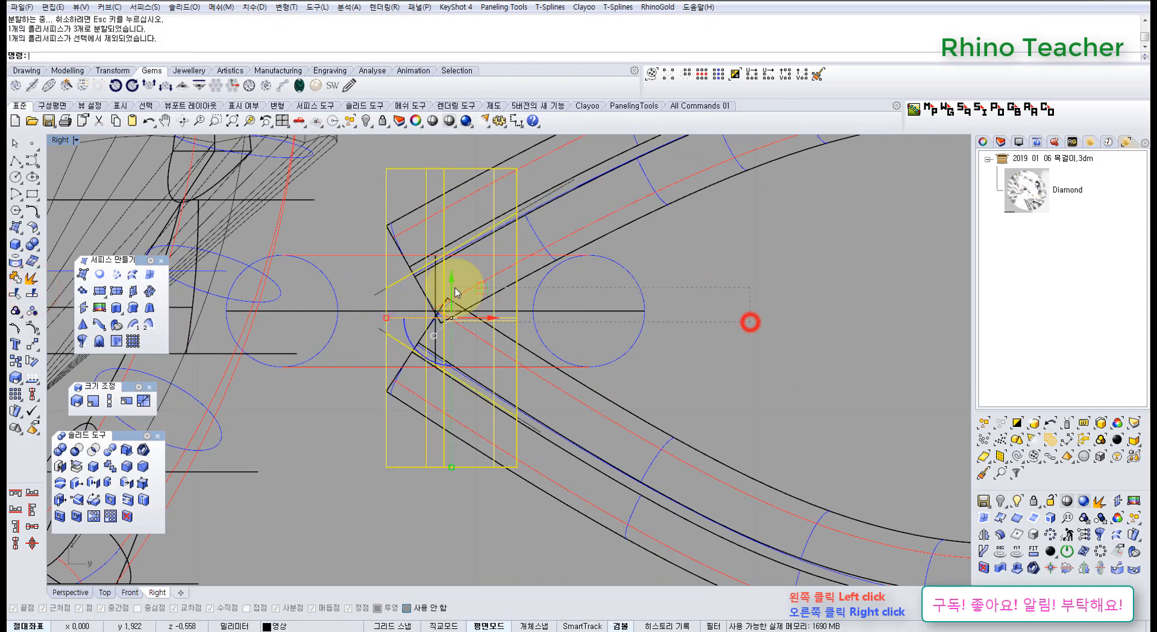
scroll(383, 310, "up", 4)
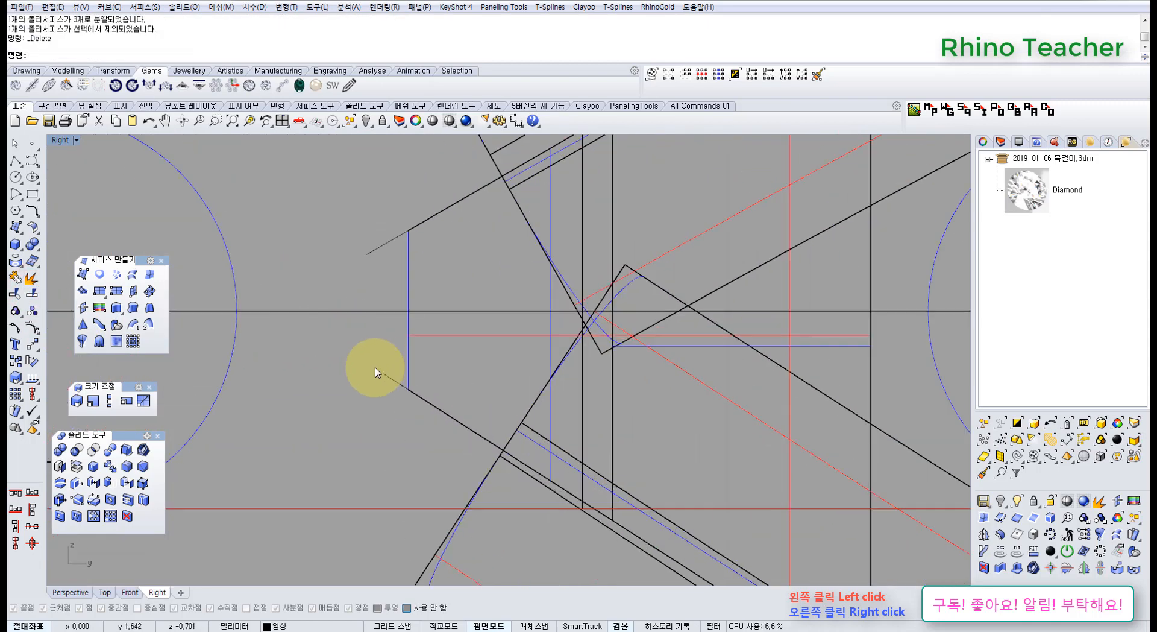
Cap the remaining middle piece of the block into a closed solid and check it in the Perspective view.
left_click(410, 260)
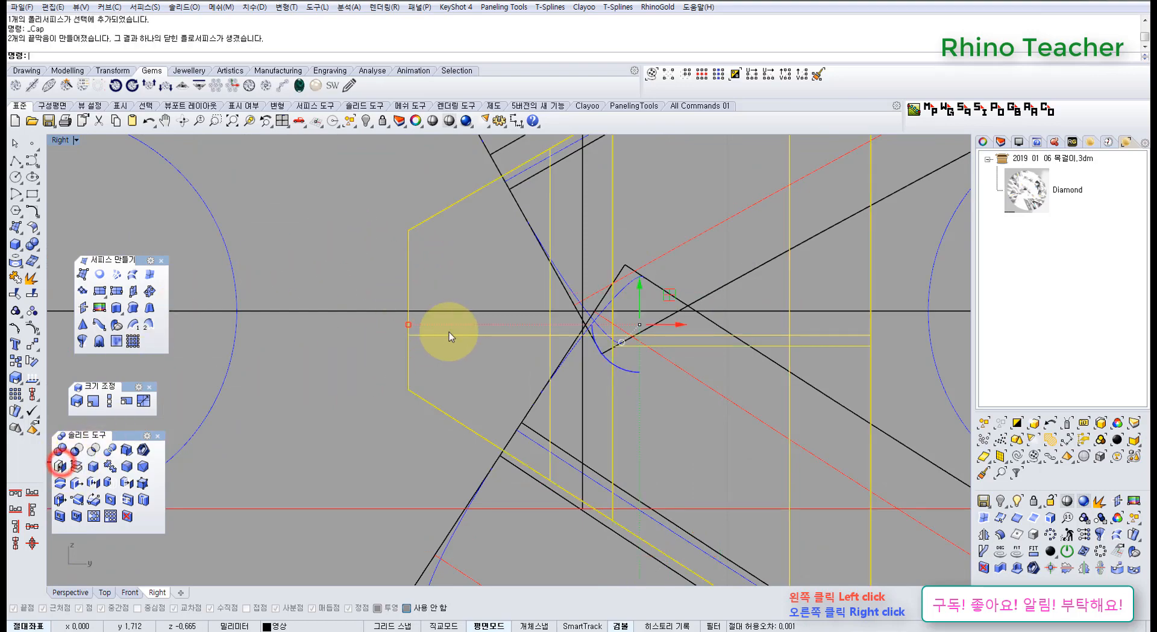
scroll(490, 330, "down", 5)
key("ctrl+F4")
key("Escape")
right_click_drag(445, 338, 487, 380)
Undo the block's capping, piece deletion and split together with the cutting line, and delete the leftover curve.
key("ctrl+z")
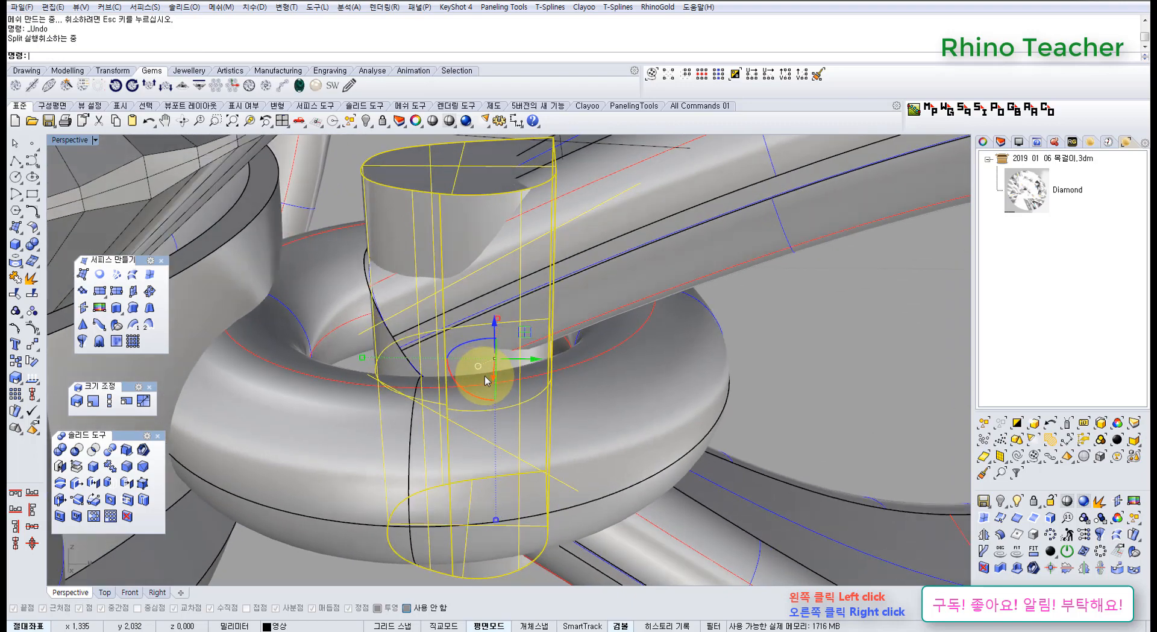
key("Escape")
right_click_drag(414, 352, 363, 344)
scroll(372, 354, "up", 4)
left_click(355, 363)
scroll(356, 364, "down", 4)
scroll(422, 272, "up", 6)
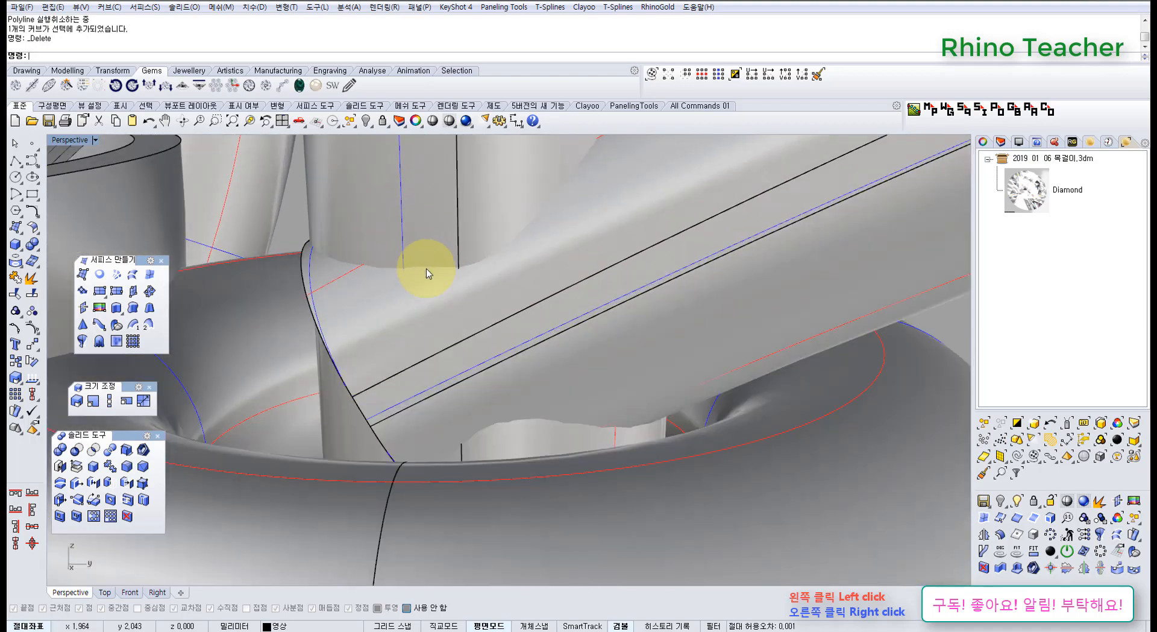
Nudge the solid block at the loop's narrow end slightly toward the loop's wide end.
right_click_drag(440, 289, 466, 290)
scroll(400, 336, "down", 3)
left_click(351, 379)
right_click_drag(378, 346, 436, 389)
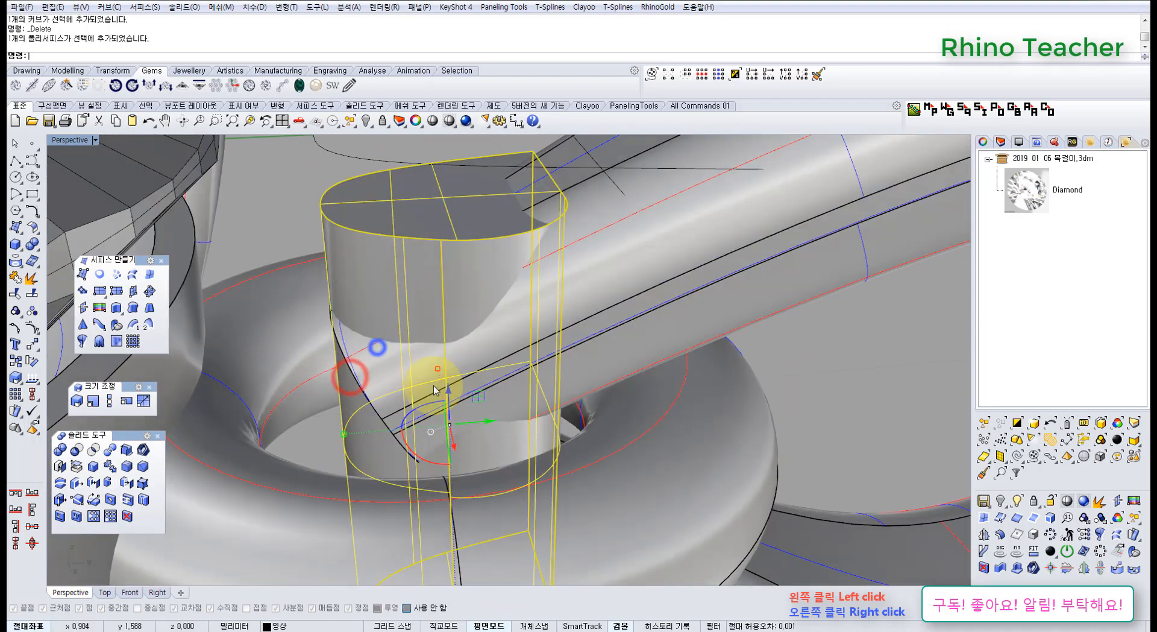
left_click_drag(492, 422, 495, 422)
key("Escape")
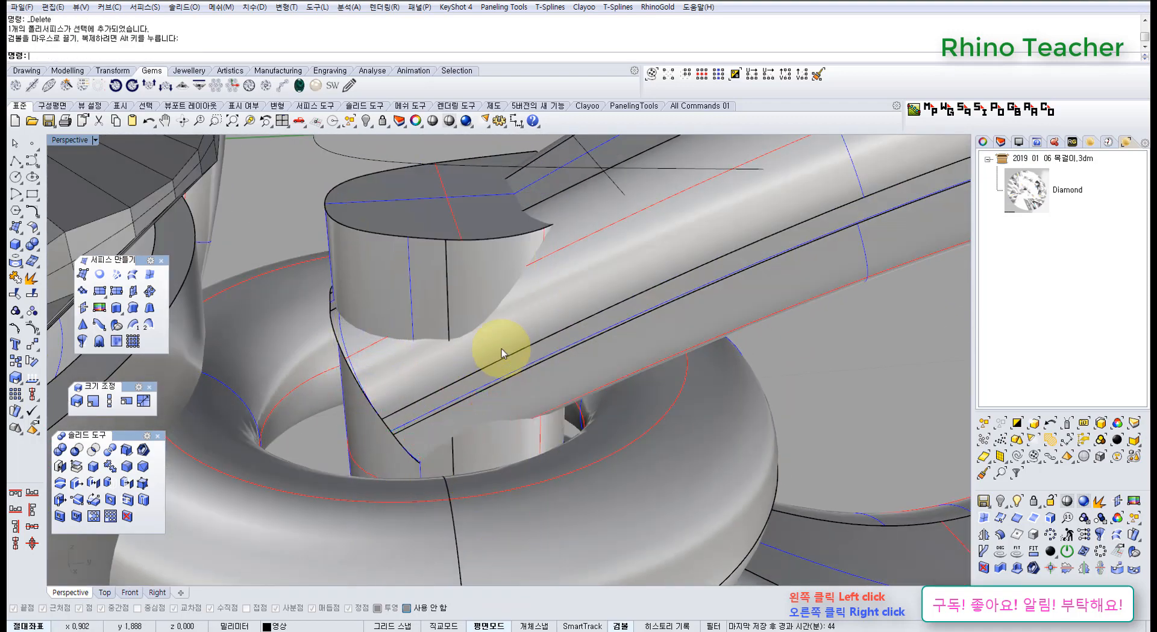
right_click_drag(401, 333, 395, 368)
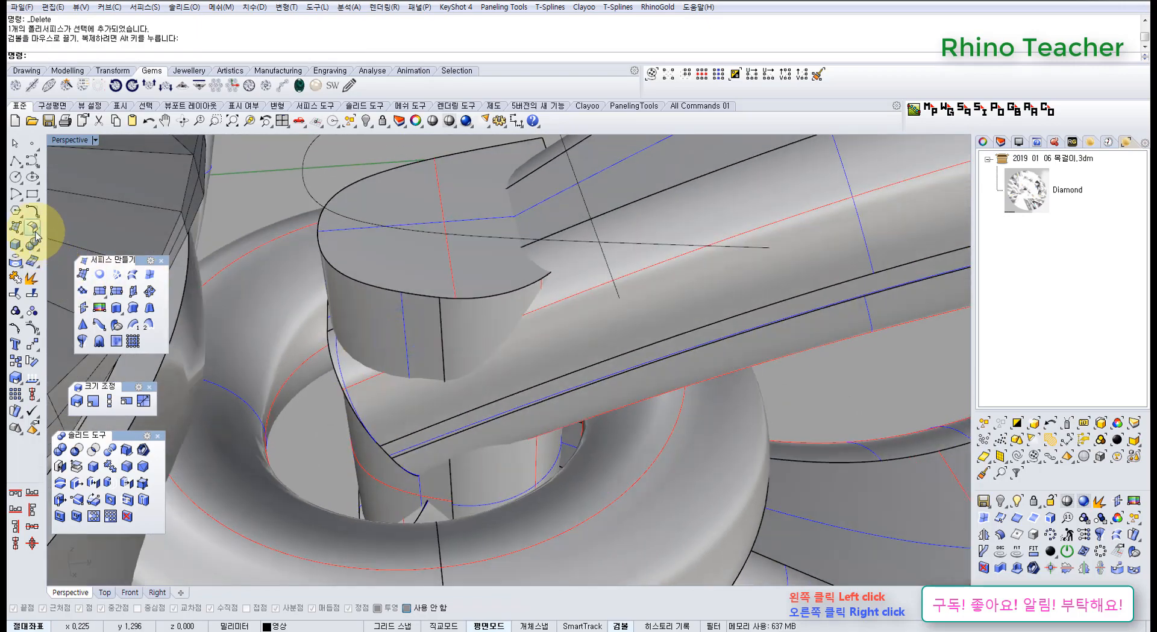
mouse_move(431, 281)
right_mouse_down()
mouse_move(612, 315)
mouse_move(443, 360)
mouse_move(349, 354)
mouse_move(430, 369)
right_mouse_up()
key("Escape")
left_click(498, 367)
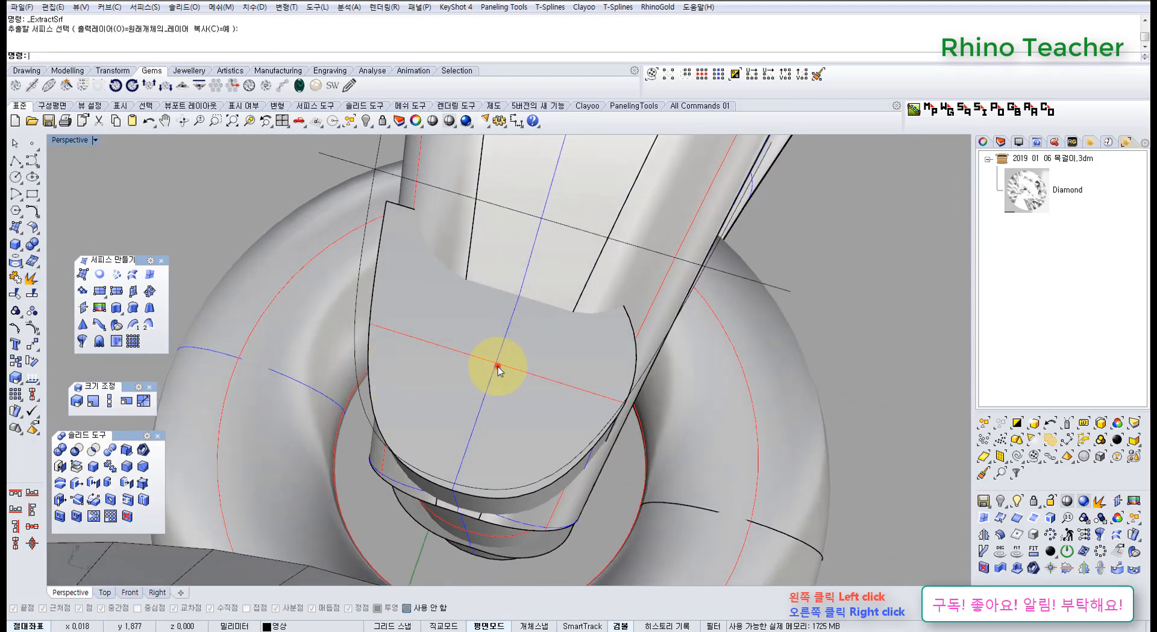
right_click_drag(531, 367, 447, 331)
key("Escape")
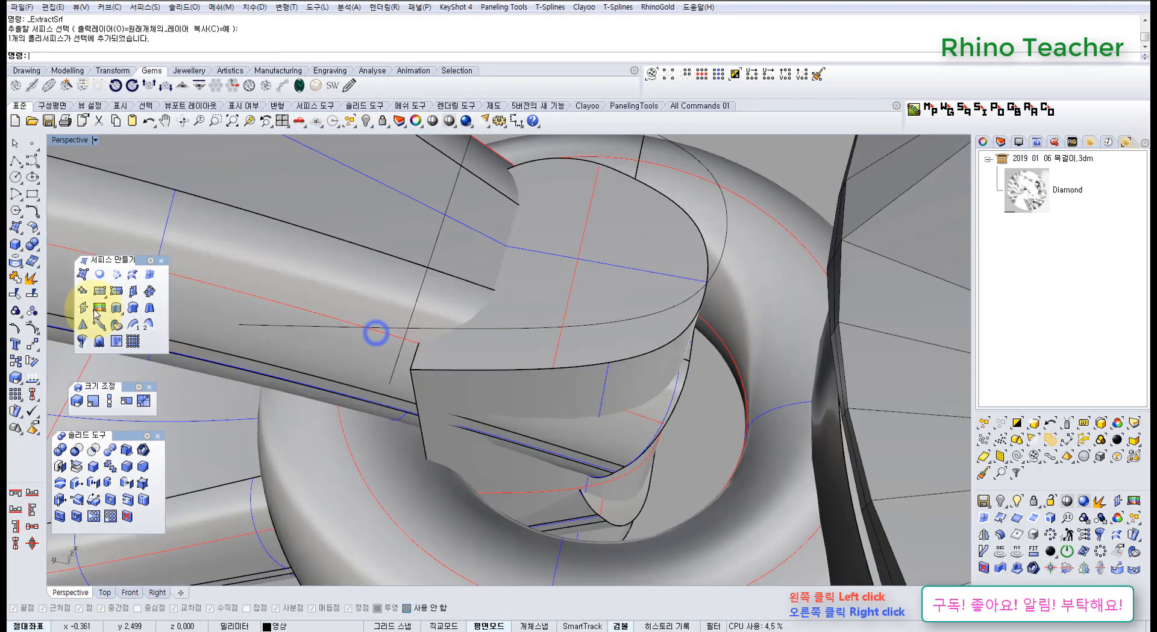
Fillet the block's remaining sharp vertical edge with a 0.2 mm radius.
left_click(127, 466)
right_click_drag(457, 381, 472, 357)
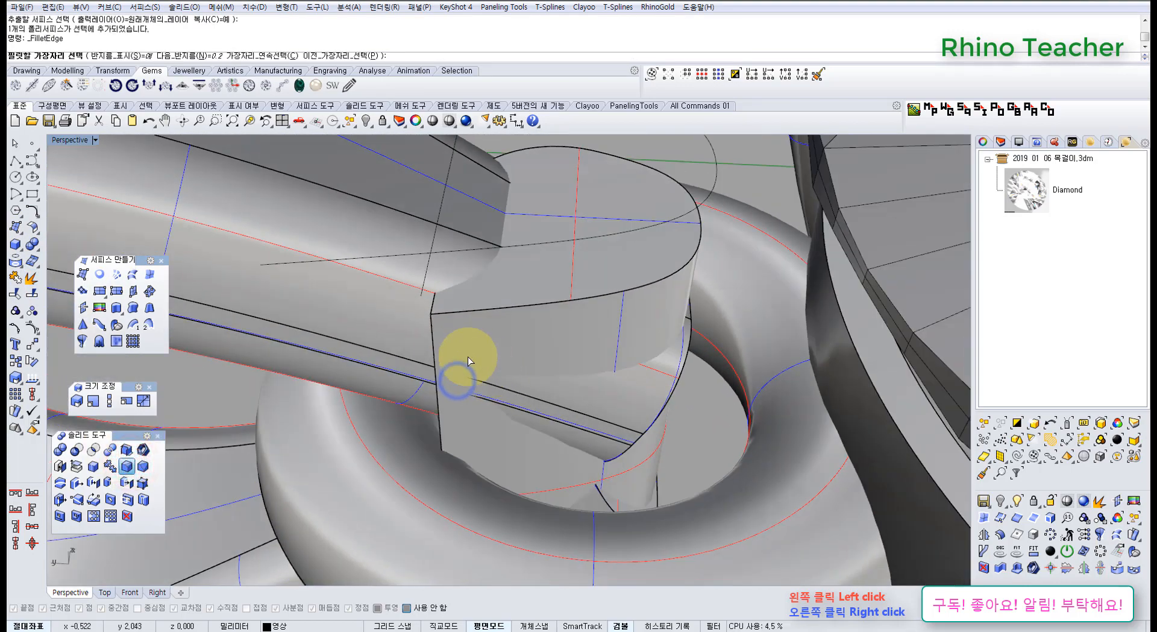
left_click(434, 342)
right_click(431, 340)
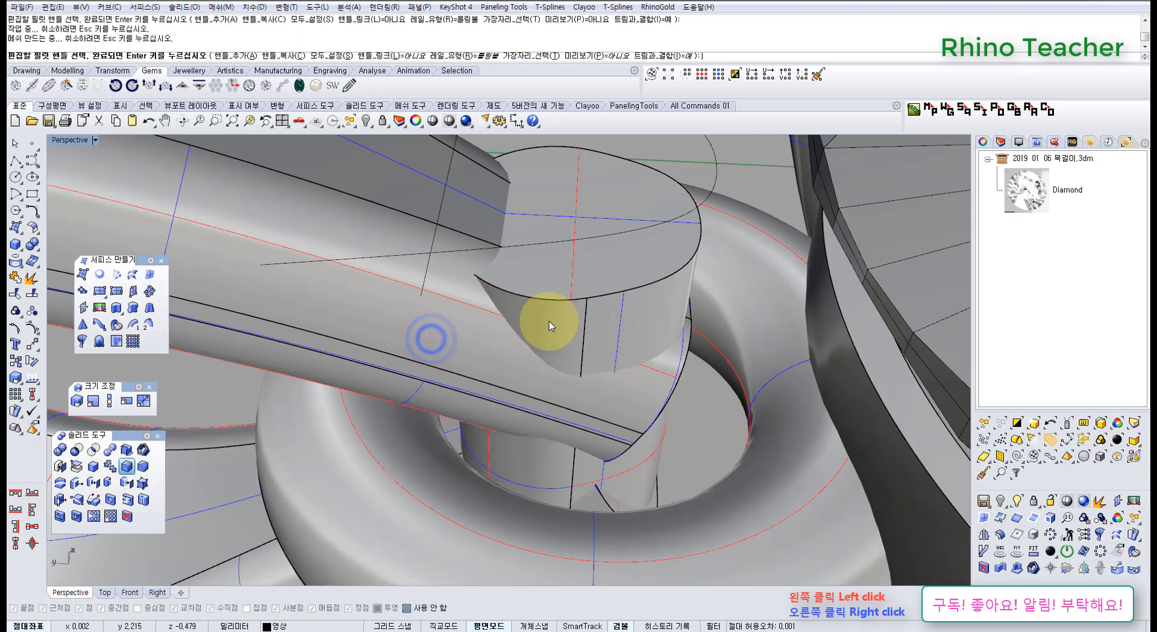
Extract copies of the loop's broad outer surface and its two rounded side surfaces.
right_click_drag(548, 321, 512, 360)
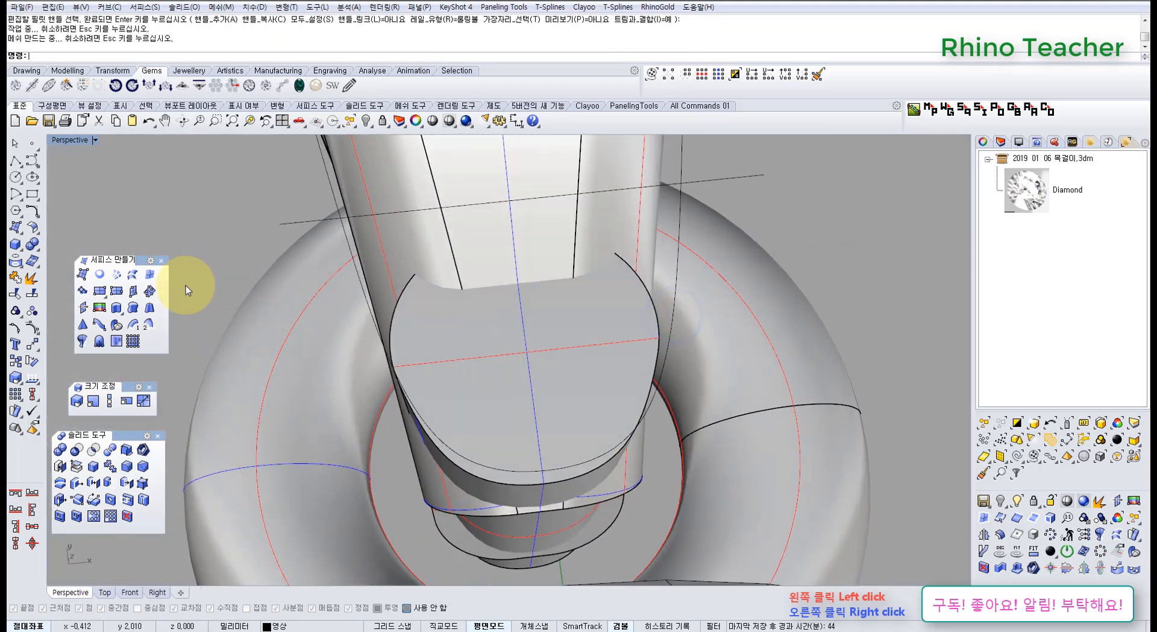
left_click(34, 278)
right_click_drag(336, 304, 387, 278)
left_click(387, 277)
right_click(500, 231)
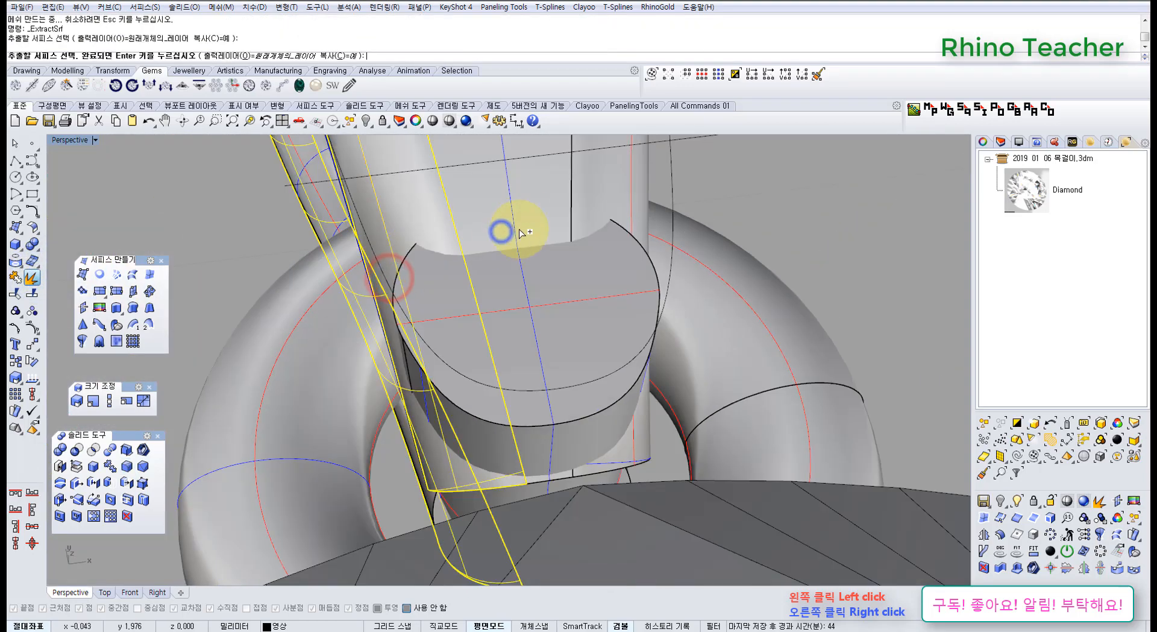
left_click(521, 221)
left_click(620, 211)
right_click_drag(684, 304, 521, 344)
right_click(538, 305)
Move the extracted surface copies together with the block 5 mm sideways, clear of the pendant.
scroll(557, 349, "down", 5)
scroll(561, 338, "up", 4)
left_click(561, 322, "shift")
scroll(561, 322, "down", 5)
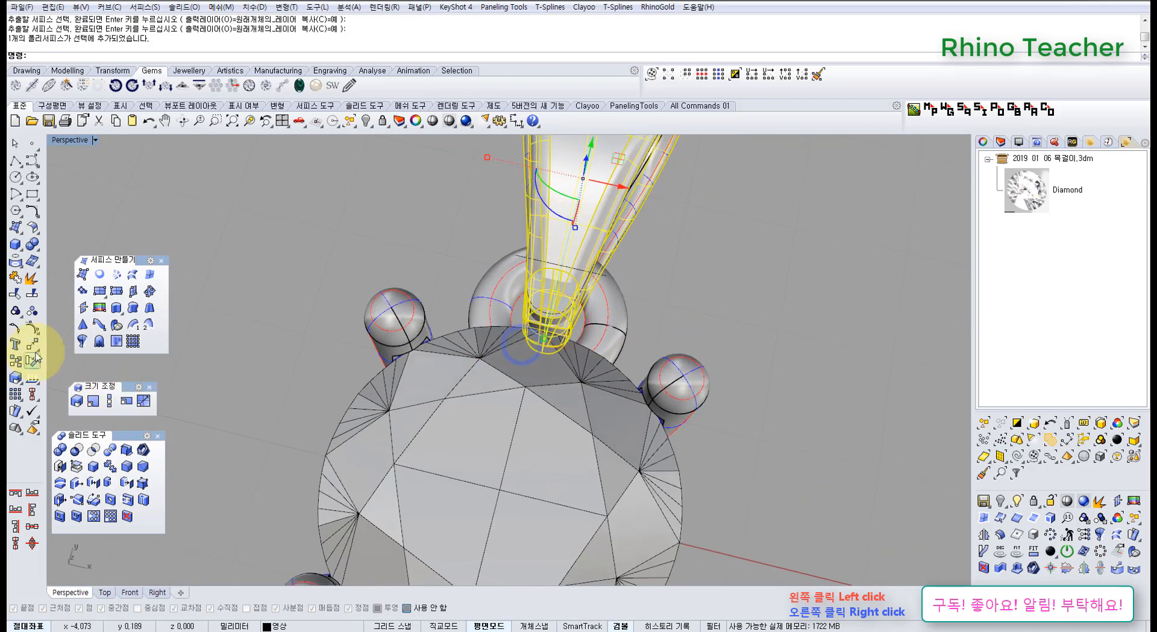
left_click(32, 343)
left_click(644, 298)
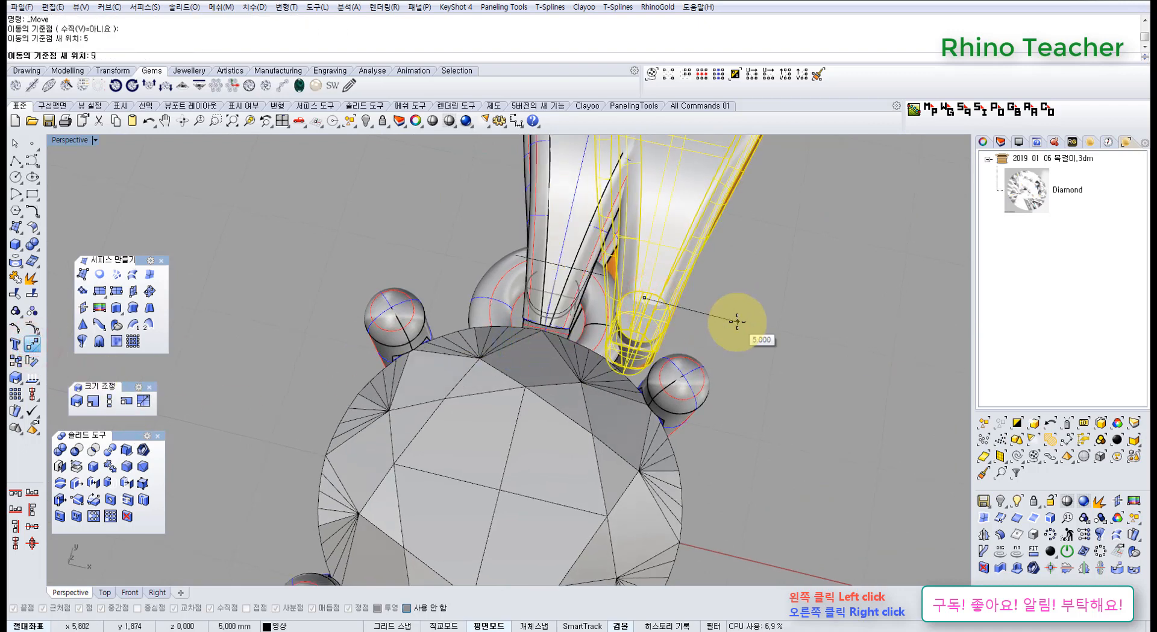
key("Return")
type("zs")
key("Return")
key("Escape")
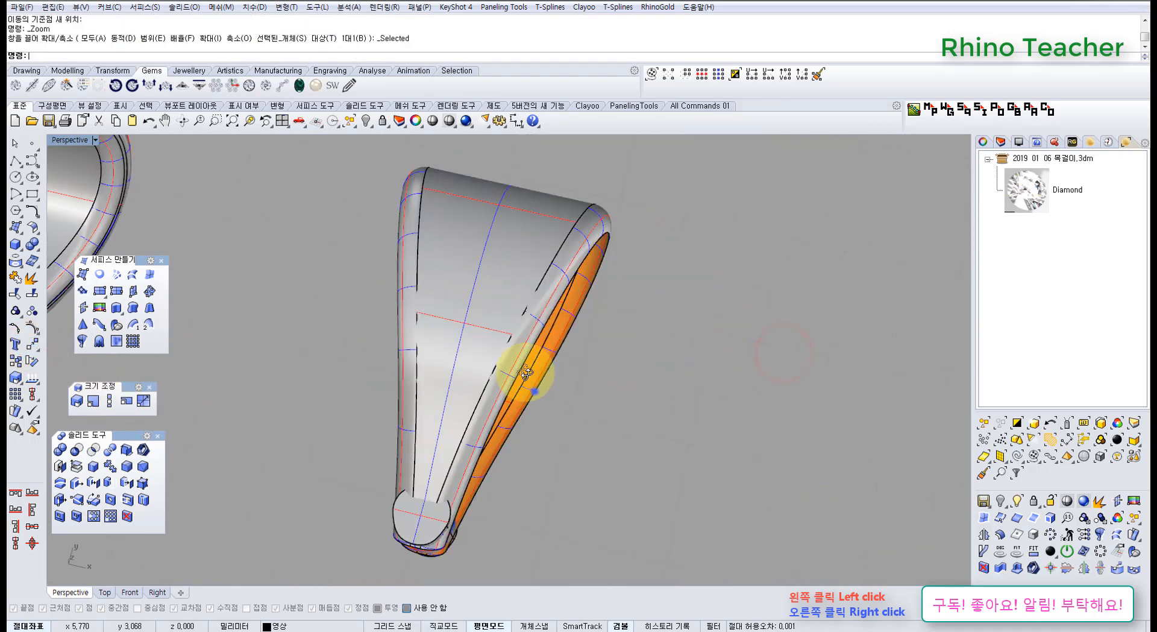
Join the three extracted surfaces into one open polysurface and flip its normals.
right_click_drag(535, 391, 436, 327)
scroll(435, 324, "up", 4)
left_click(433, 317)
left_click_drag(765, 430, 413, 271)
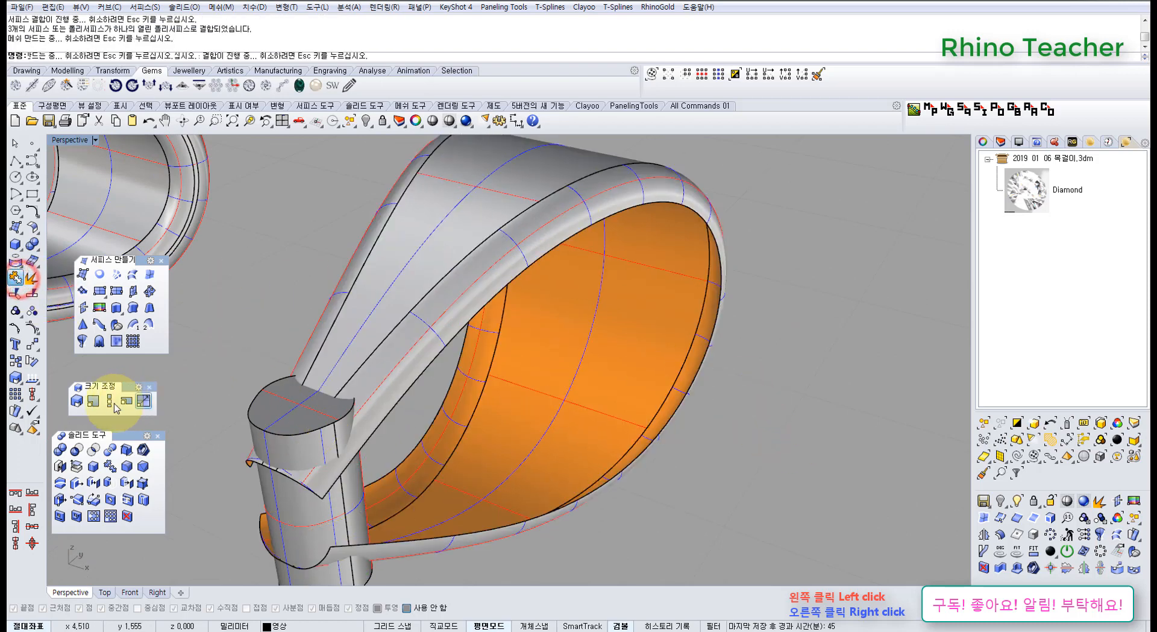
left_click(34, 377)
left_click(253, 298)
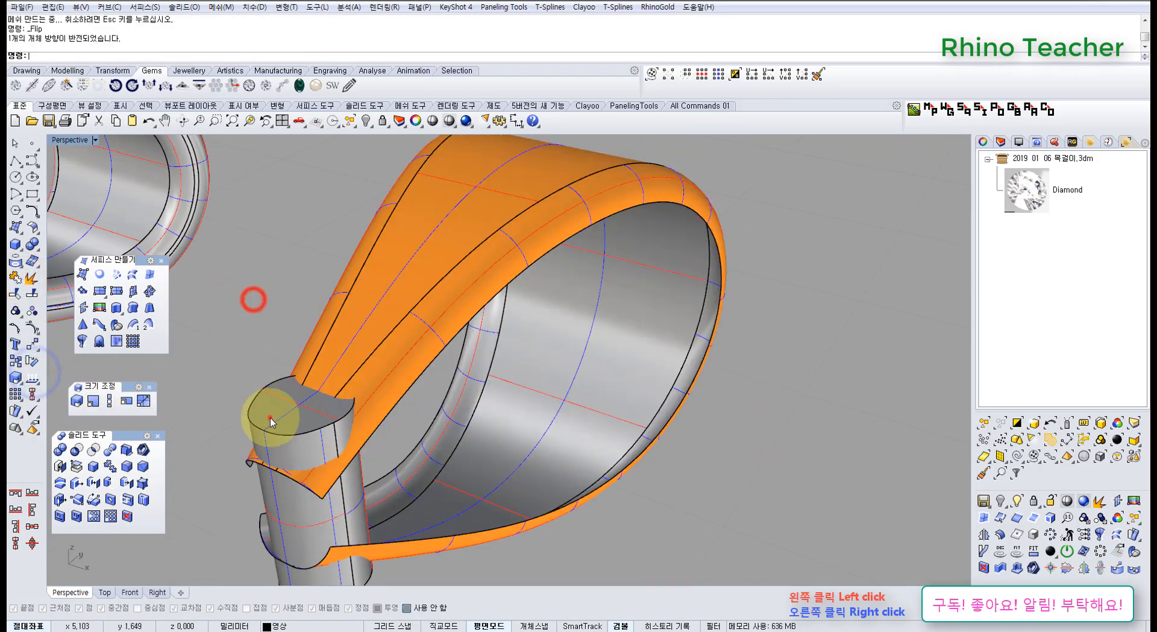
Trim the block with a Boolean Difference against the flipped polysurface, and delete the polysurface.
left_click(269, 416)
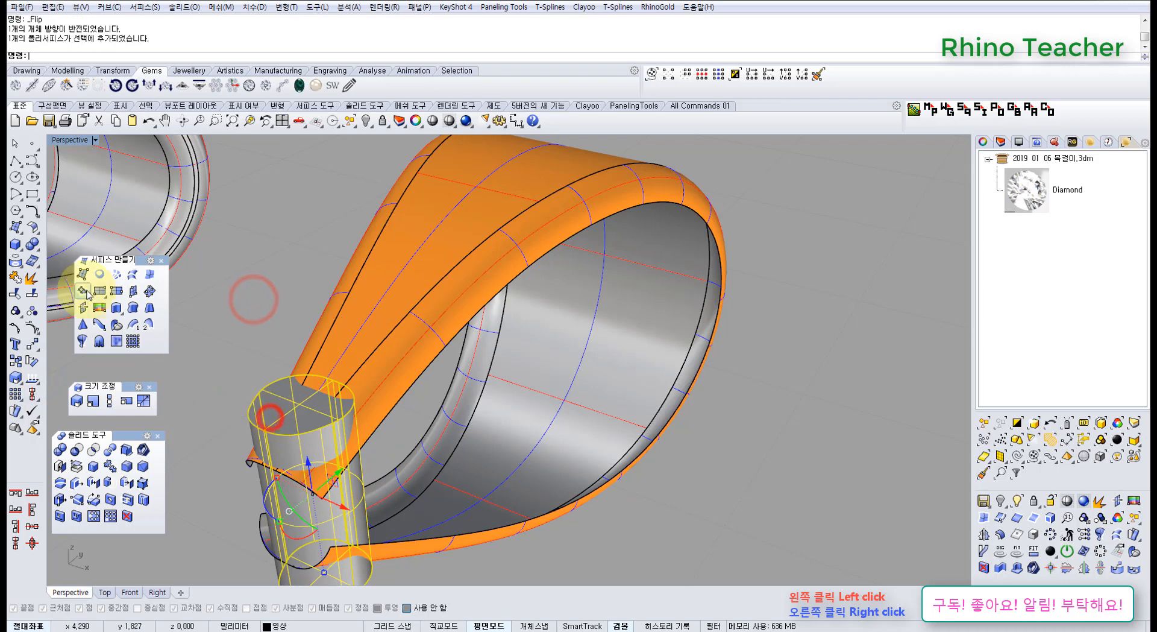
left_click(353, 310)
right_click(354, 309)
left_click(378, 318)
scroll(380, 319, "down", 3)
right_click_drag(393, 331, 406, 353)
key("Delete")
Move the trimmed block back by -5 mm into the loop's narrow end.
left_click(367, 459)
scroll(367, 460, "down", 7)
right_click_drag(376, 460, 518, 487, "shift")
scroll(495, 465, "up", 6)
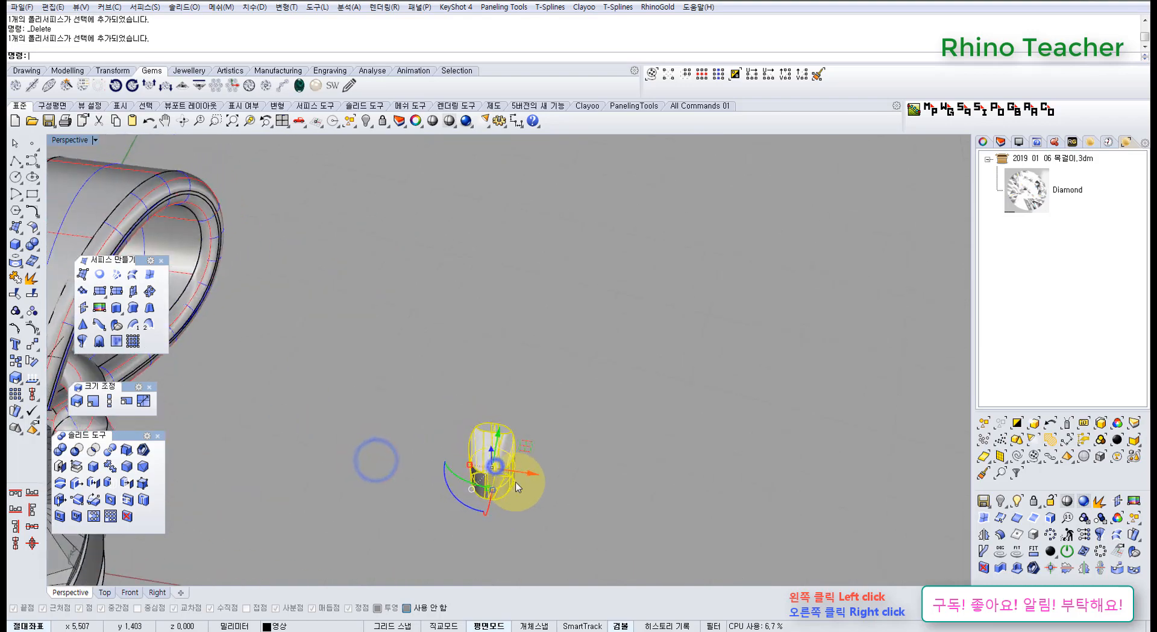
left_click(540, 470)
type("-5")
key("Return")
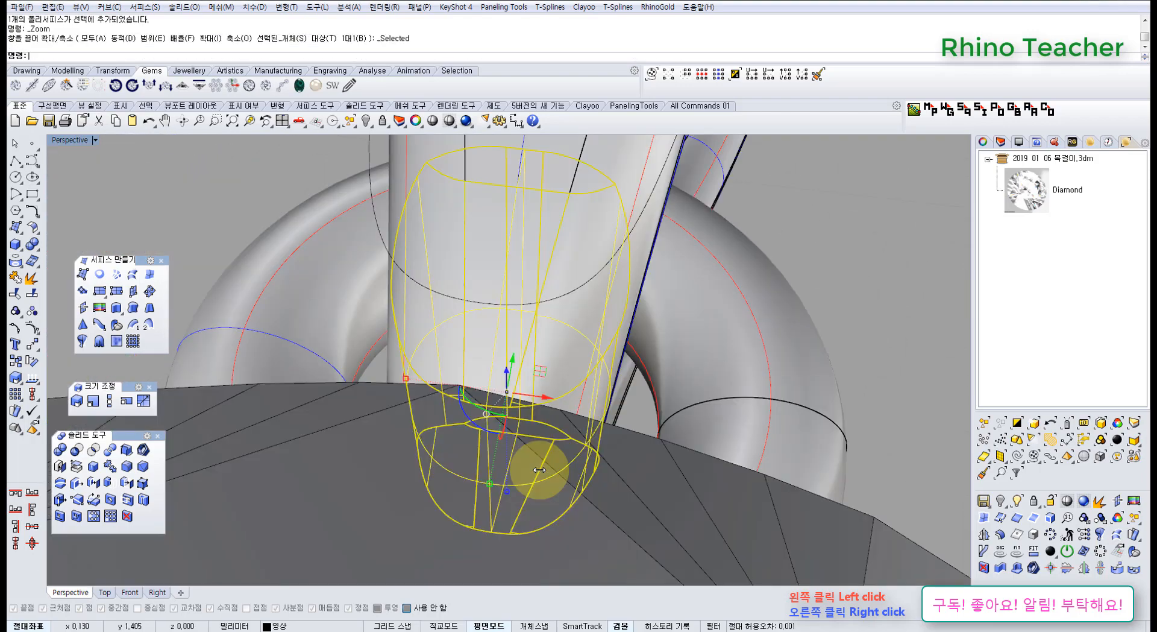
key("Escape")
right_click_drag(572, 433, 442, 383)
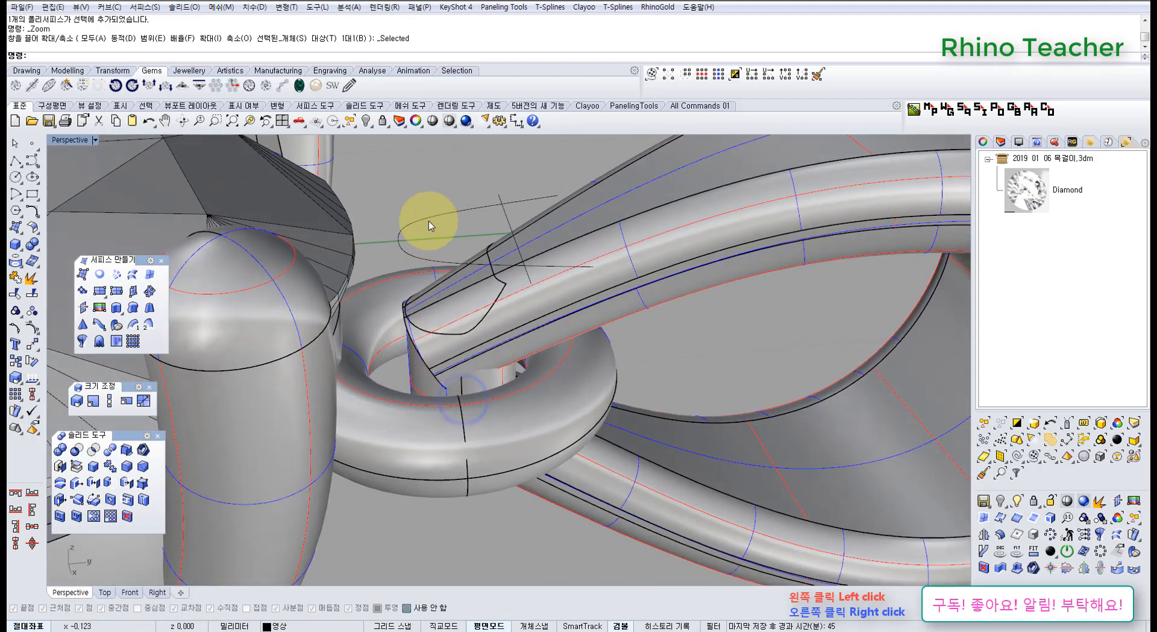
Extrude the U-shaped curve to both sides into a vertical cutting surface through the loop's narrow end, and delete the curve.
left_click(427, 222)
scroll(428, 221, "down", 5)
middle_click(432, 286)
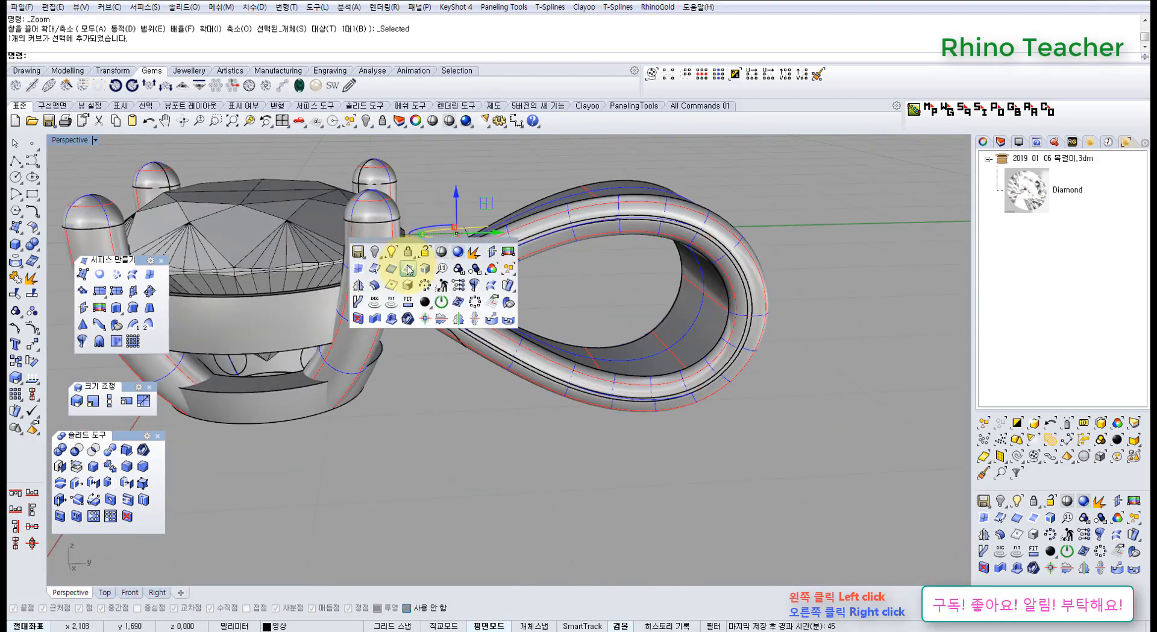
left_click(389, 258)
right_click_drag(473, 314, 496, 312)
key("F4")
left_click(486, 362)
key("Delete")
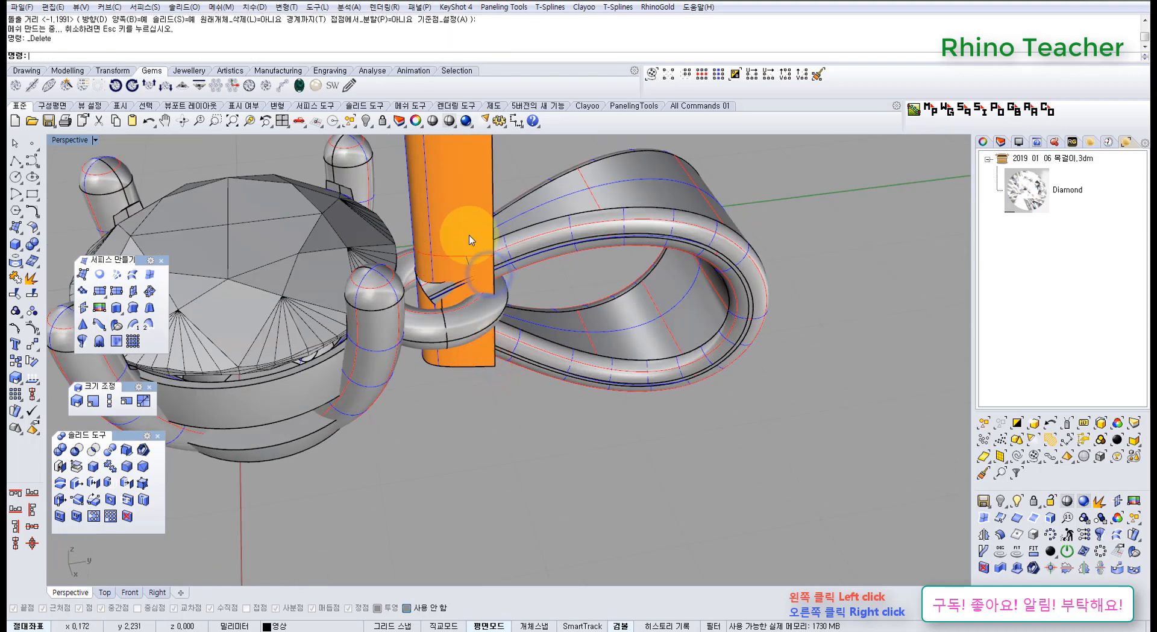
Lower the U-shaped cutting surface by about 0.77 mm so it spans the loop's narrow end.
left_click(465, 222)
scroll(465, 222, "up", 3)
left_click_drag(429, 213, 444, 324)
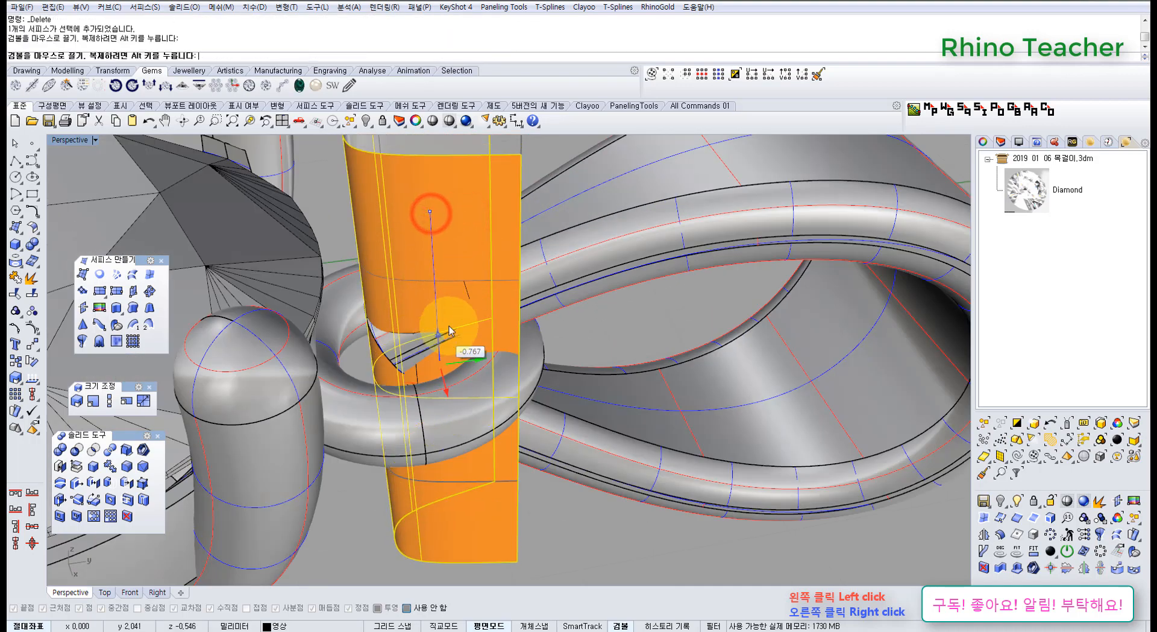
Trim the loop's narrow end with a Boolean Difference against the U-shaped surface, and delete that surface.
left_click(560, 258)
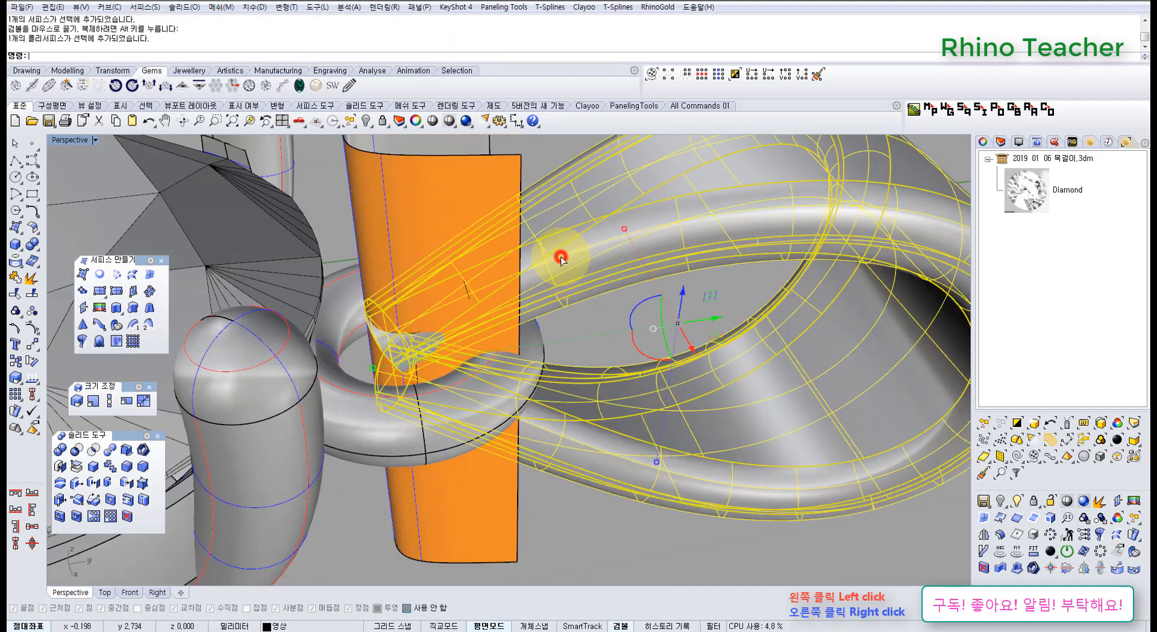
left_click(34, 245)
left_click(67, 248)
left_click(435, 235)
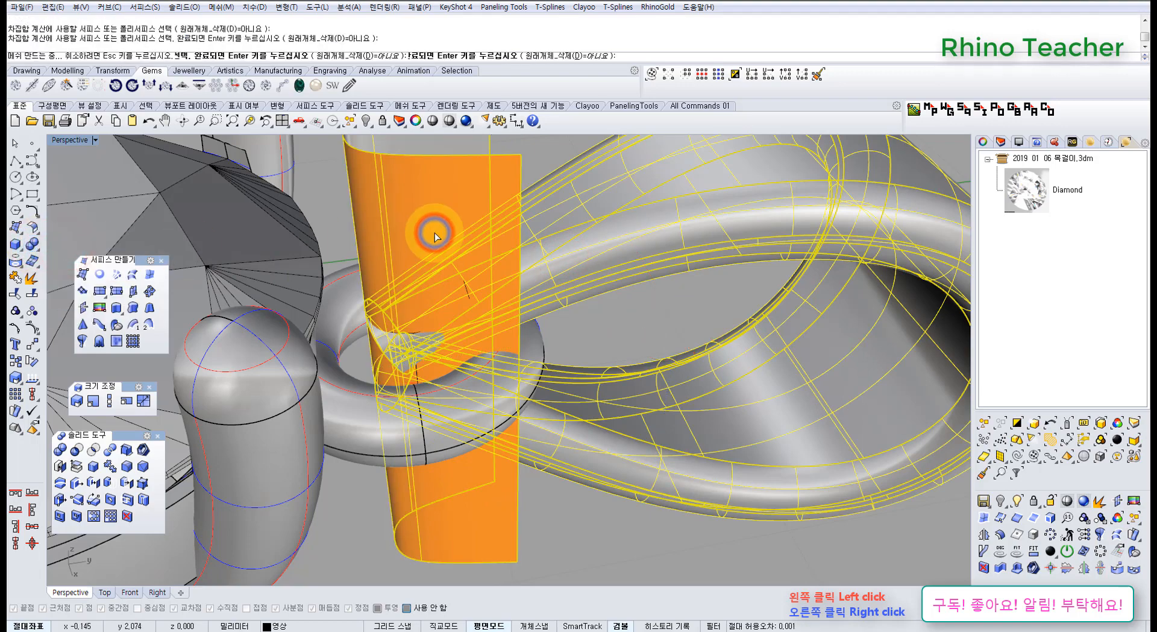
left_click(435, 233)
key("Delete")
Delete the leftover construction curve at the loop's narrow end.
mouse_move(438, 296)
right_mouse_down()
mouse_move(438, 358)
mouse_move(431, 280)
right_mouse_up()
scroll(431, 279, "down", 5)
left_click(416, 191)
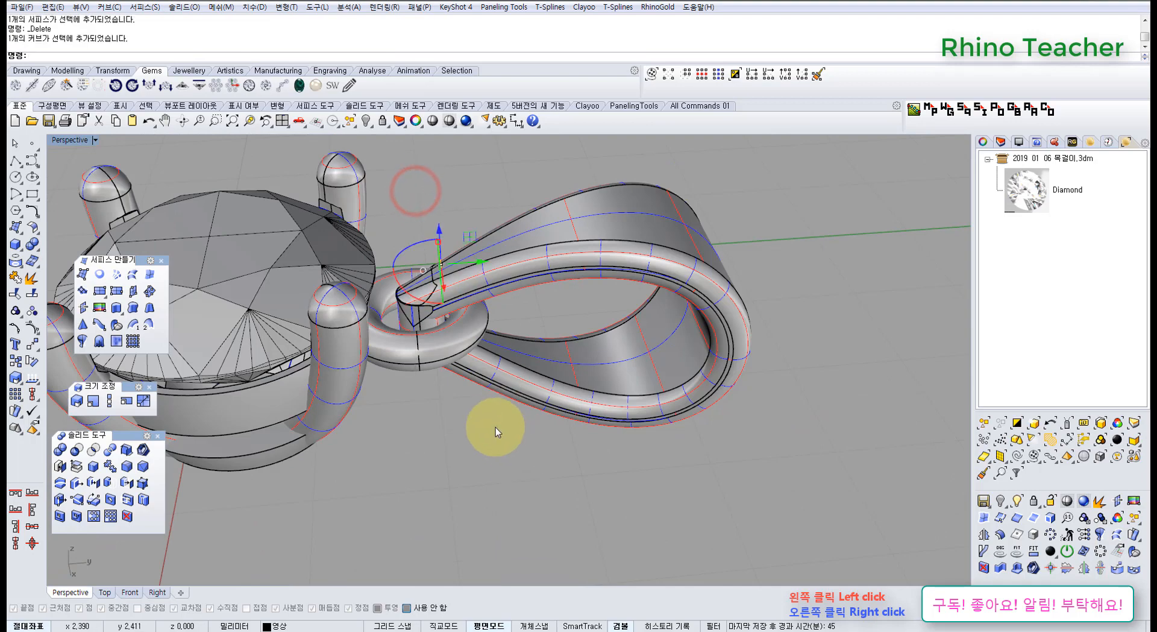
Group the teardrop loop with the trimmed block at its narrow end.
scroll(414, 309, "up", 4)
left_click(487, 280)
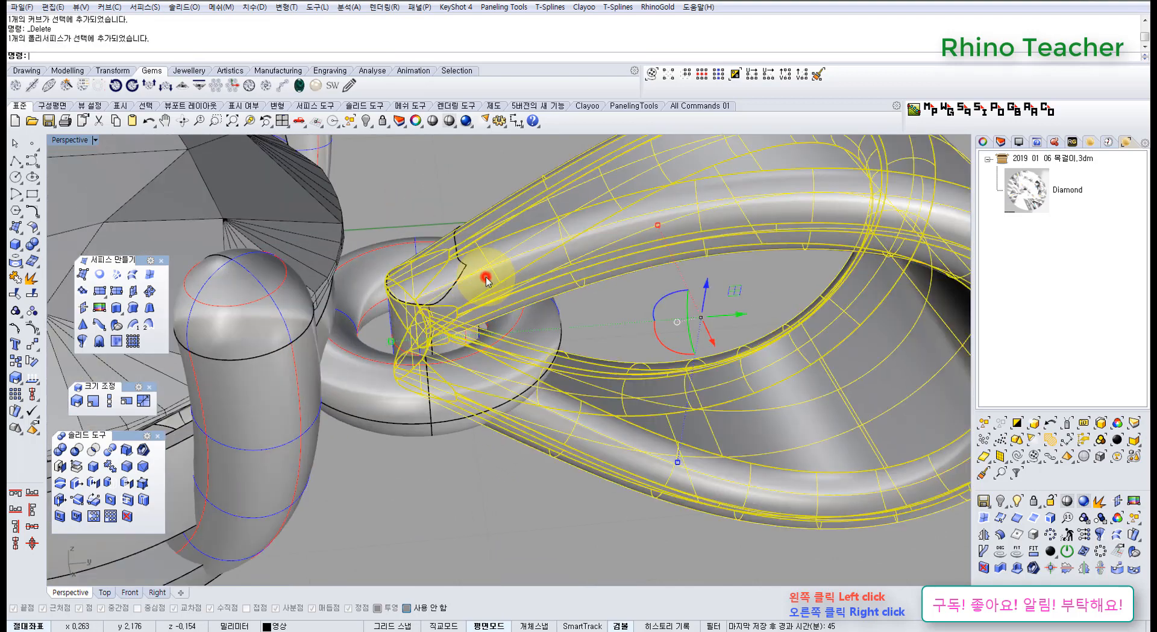
left_click(403, 316, "shift")
left_click(16, 313)
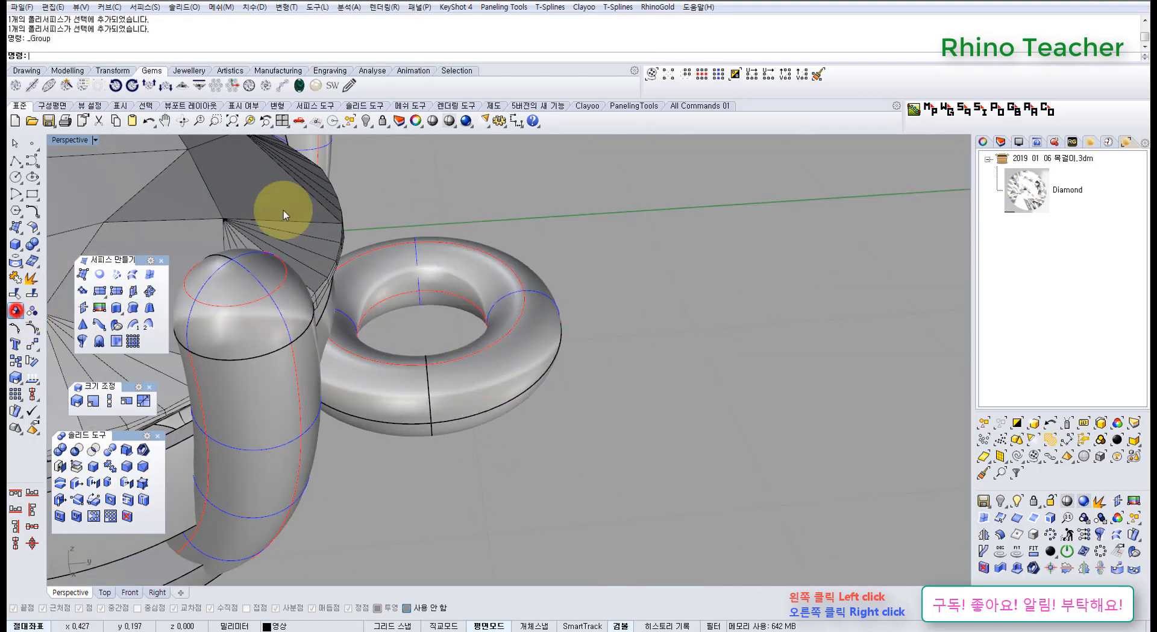
Preview the pendant in shaded display and examine the joint between loop, block and ring.
left_click(431, 122)
right_click_drag(456, 316, 466, 259)
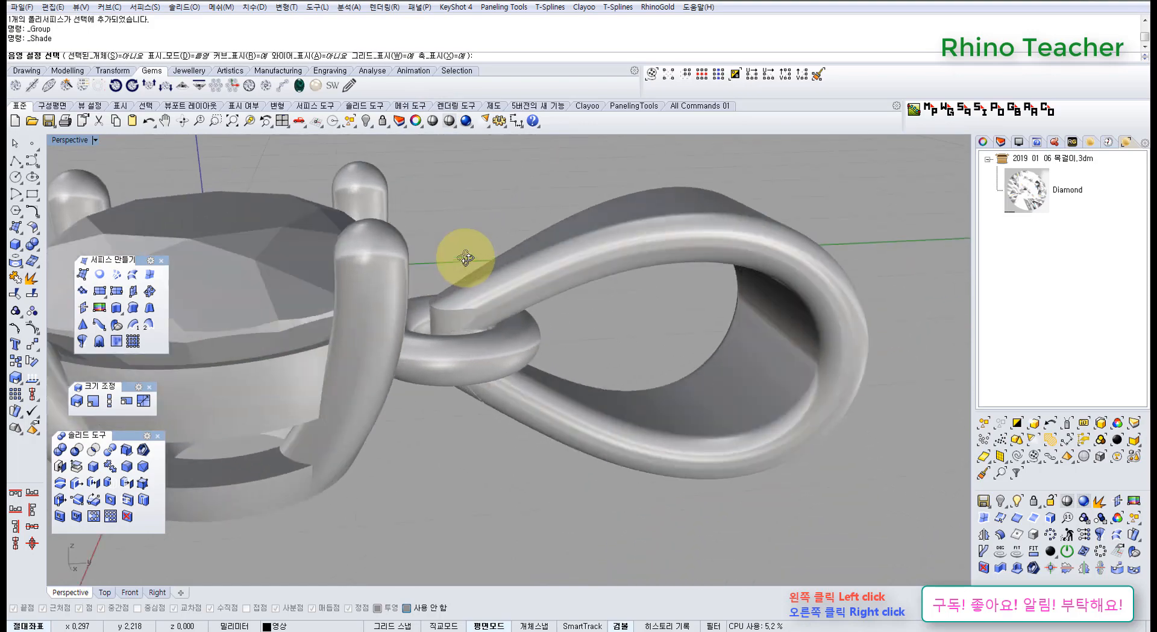
scroll(466, 259, "down", 6)
right_click_drag(464, 304, 472, 390)
key("Escape")
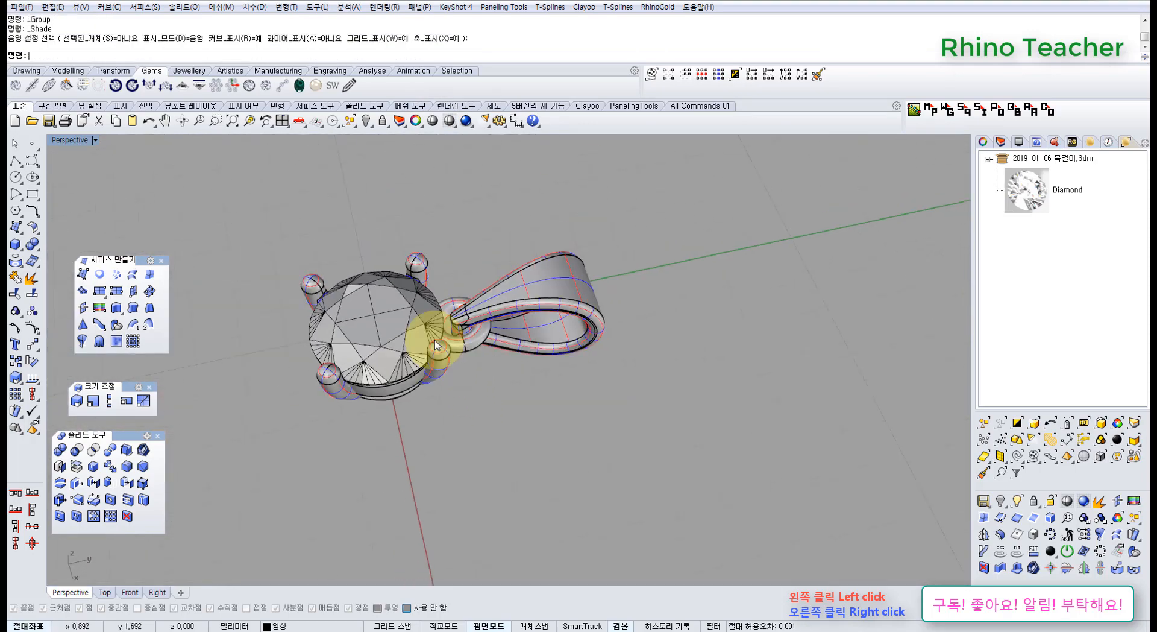
Examine the whole pendant in the Top and Perspective views and check which parts the loop's group contains.
right_click_drag(439, 352, 505, 389)
key("ctrl+F1")
scroll(503, 395, "down", 9)
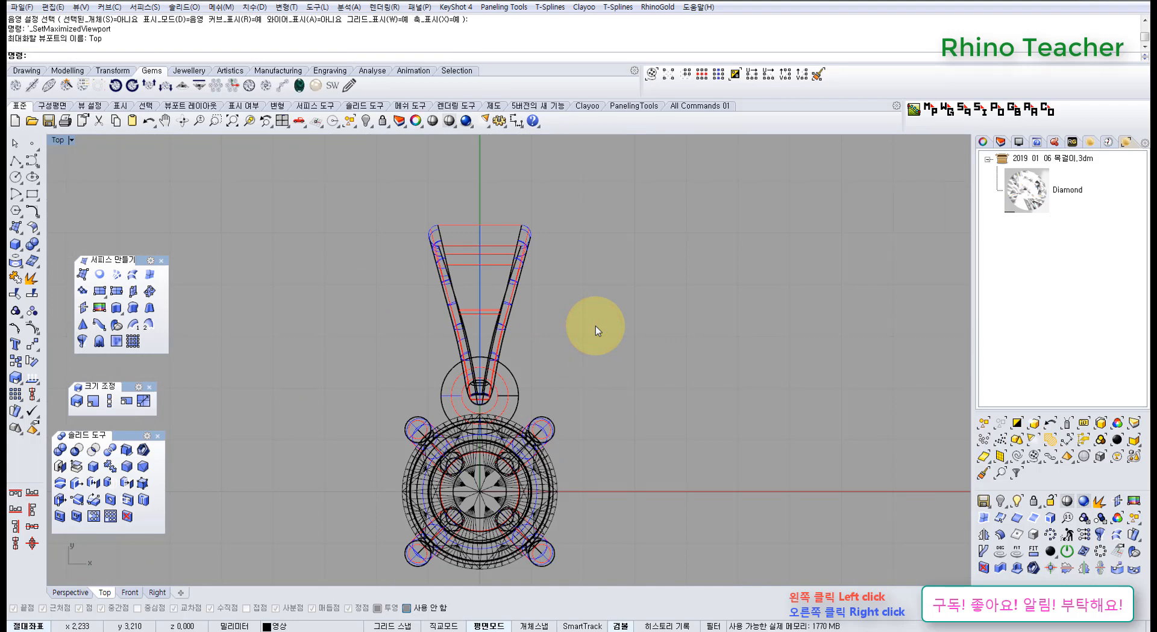
key("ctrl+F4")
scroll(596, 325, "down", 12)
right_click_drag(560, 427, 431, 271)
scroll(483, 382, "up", 7)
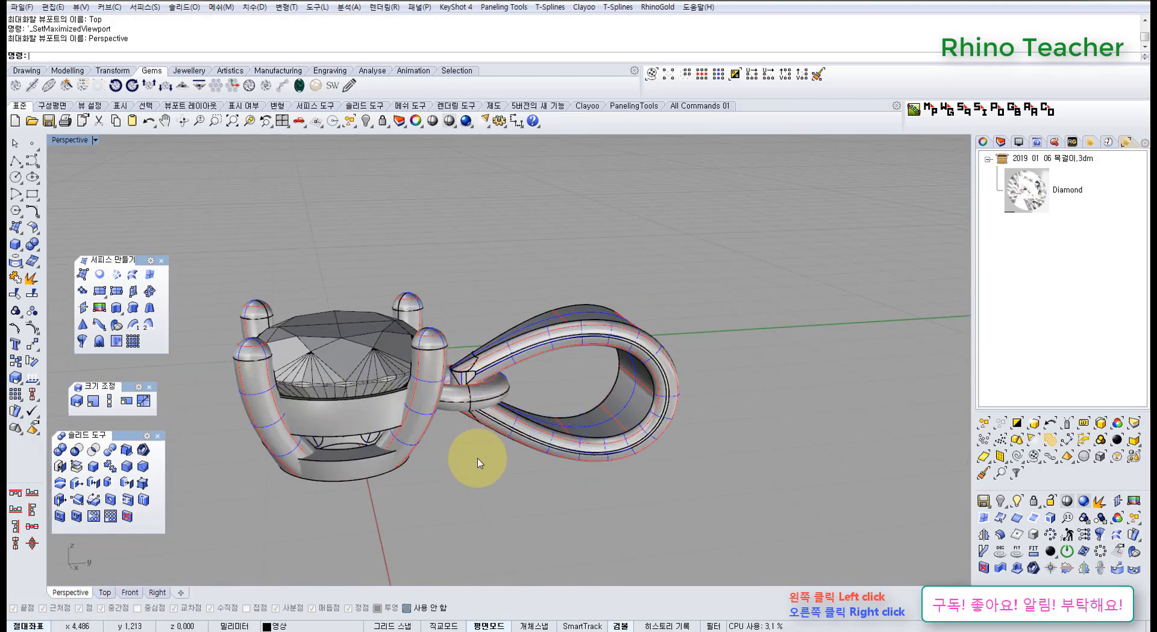
right_click_drag(516, 421, 502, 412)
scroll(503, 410, "up", 3)
left_click(517, 435)
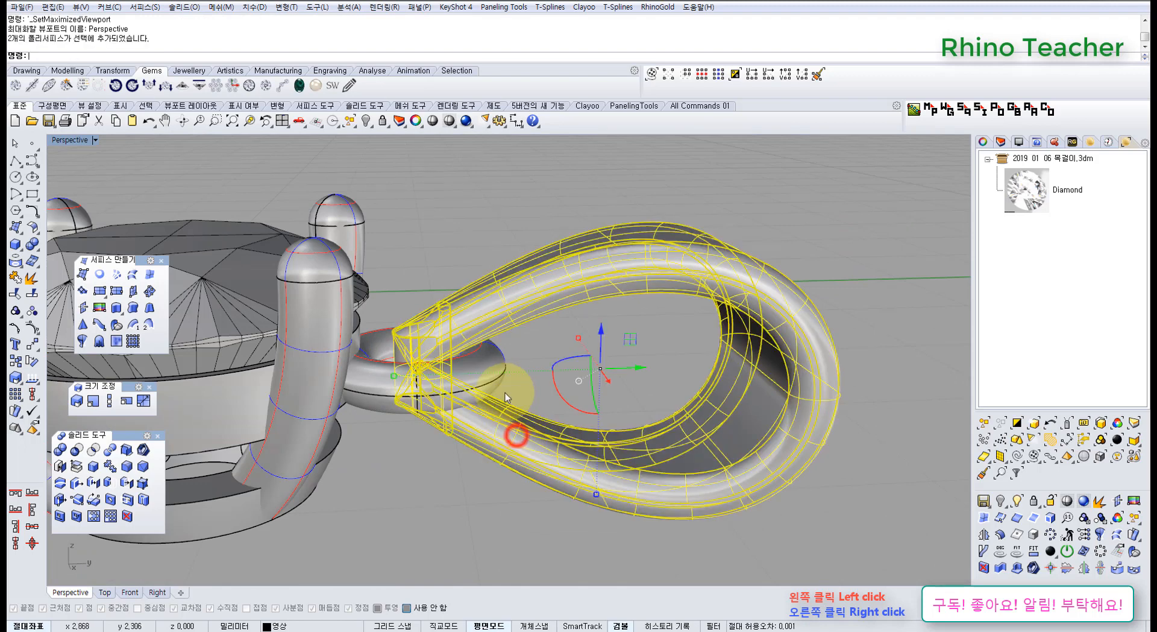
left_click(444, 480)
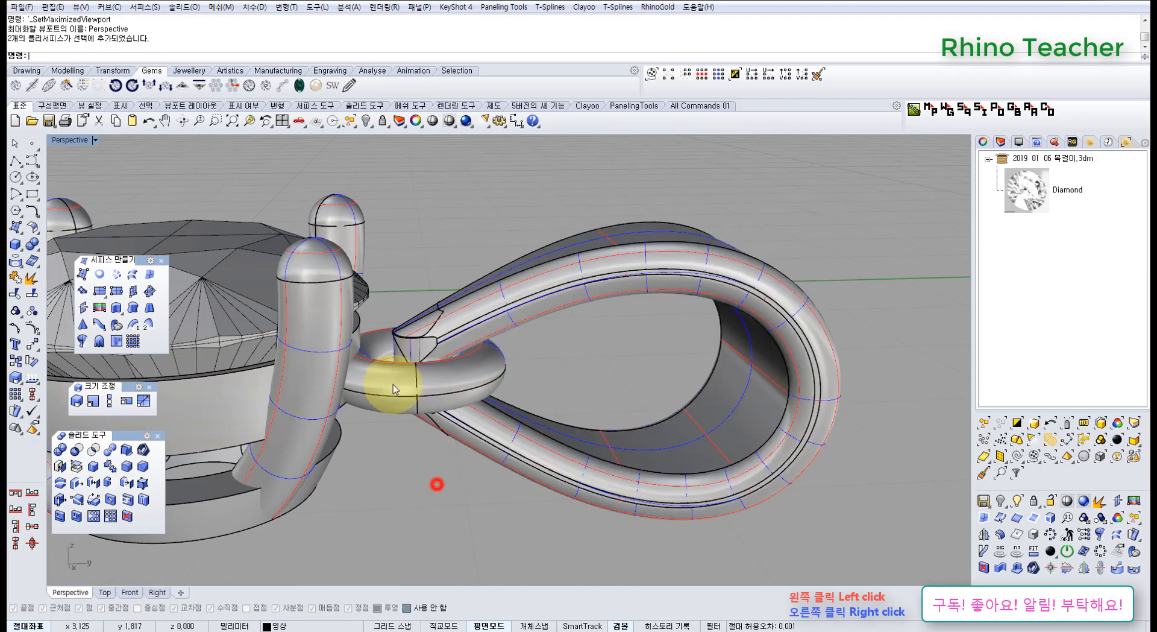
Remove the torus ring from the setting's group.
left_click(392, 380)
left_click(388, 445)
middle_click(403, 429)
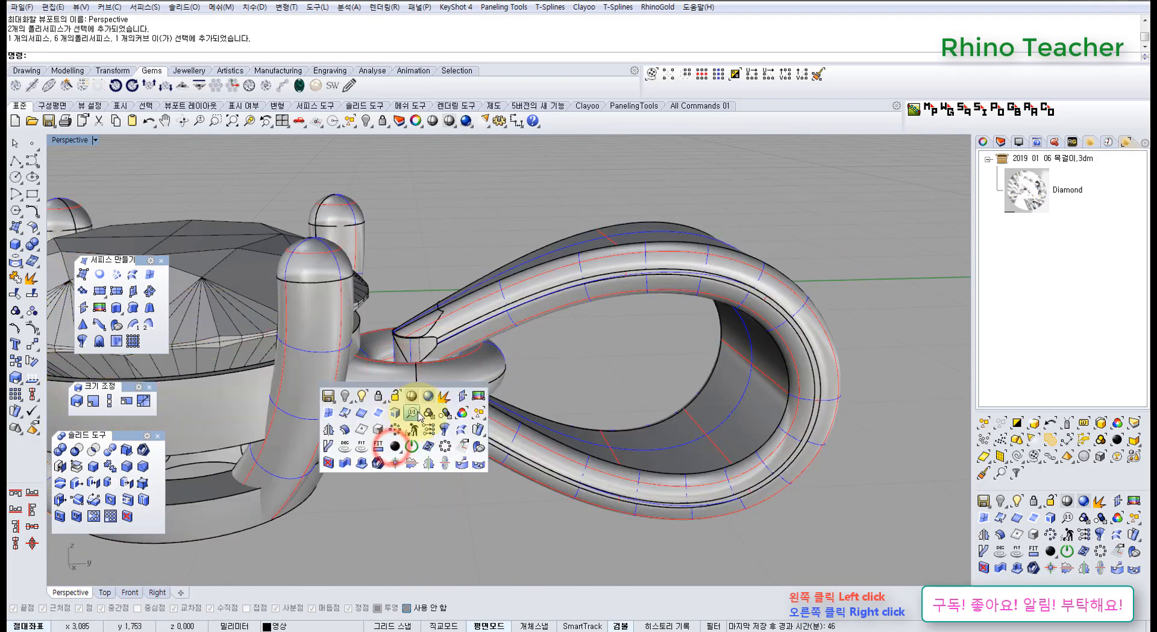
left_click(446, 414)
left_click(392, 387)
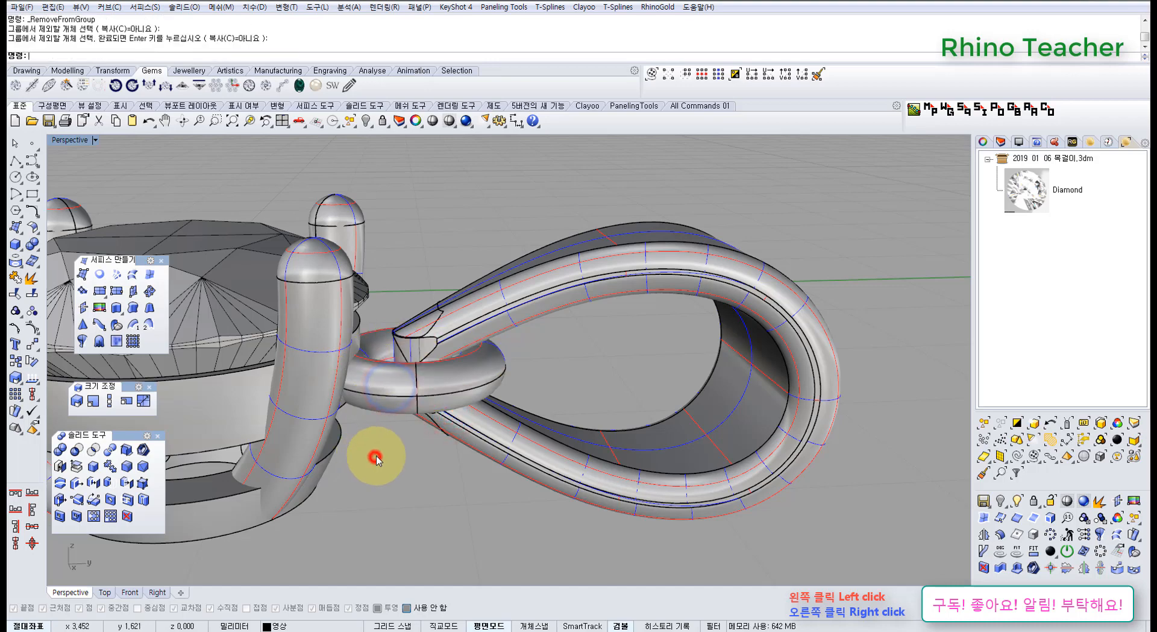
scroll(392, 460, "down", 5)
right_click_drag(467, 398, 553, 399)
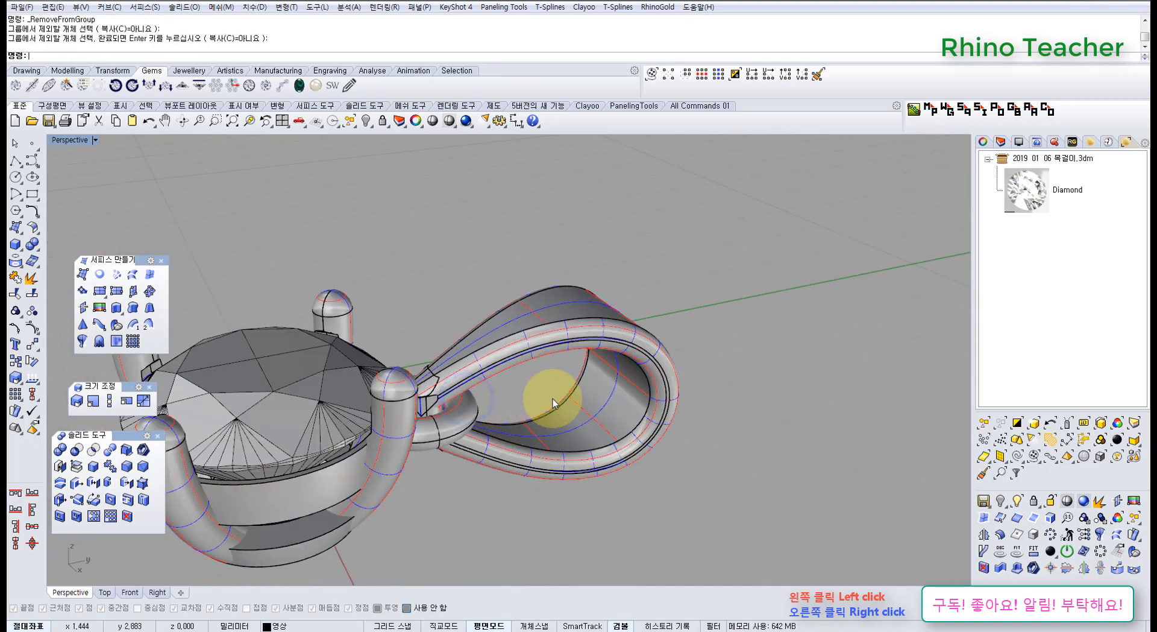
Unhide only the reference picture showing the clasp and tag from among the hidden objects.
middle_click(541, 417)
left_click(501, 384)
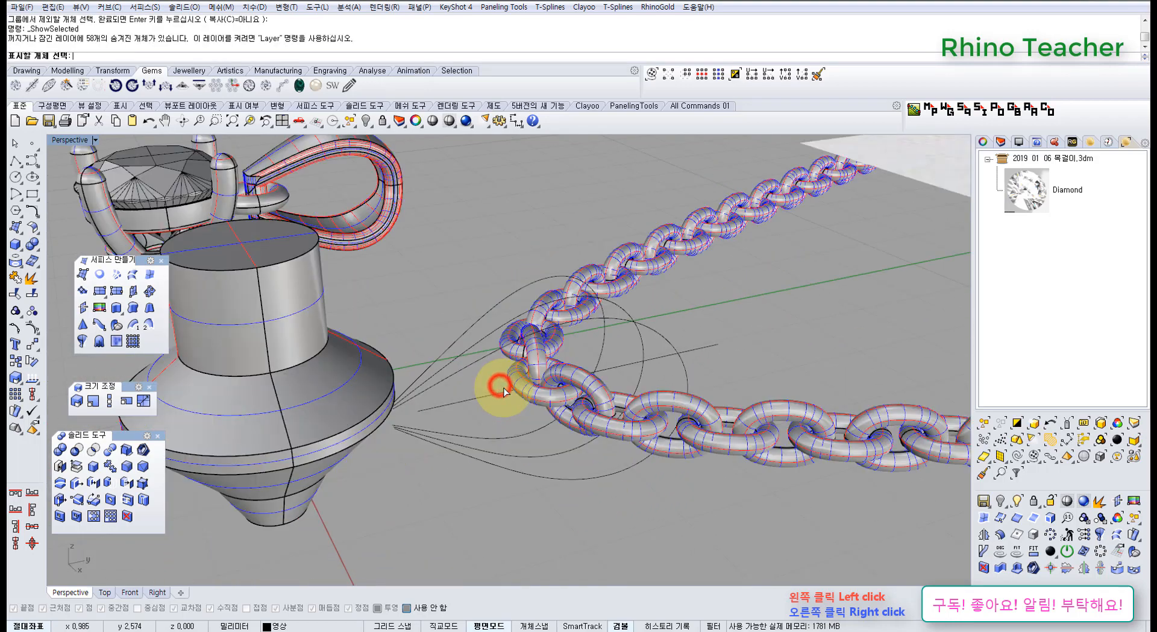
scroll(505, 387, "down", 7)
right_click_drag(638, 332, 640, 306)
left_click(735, 308)
right_click(734, 308)
scroll(729, 319, "up", 5)
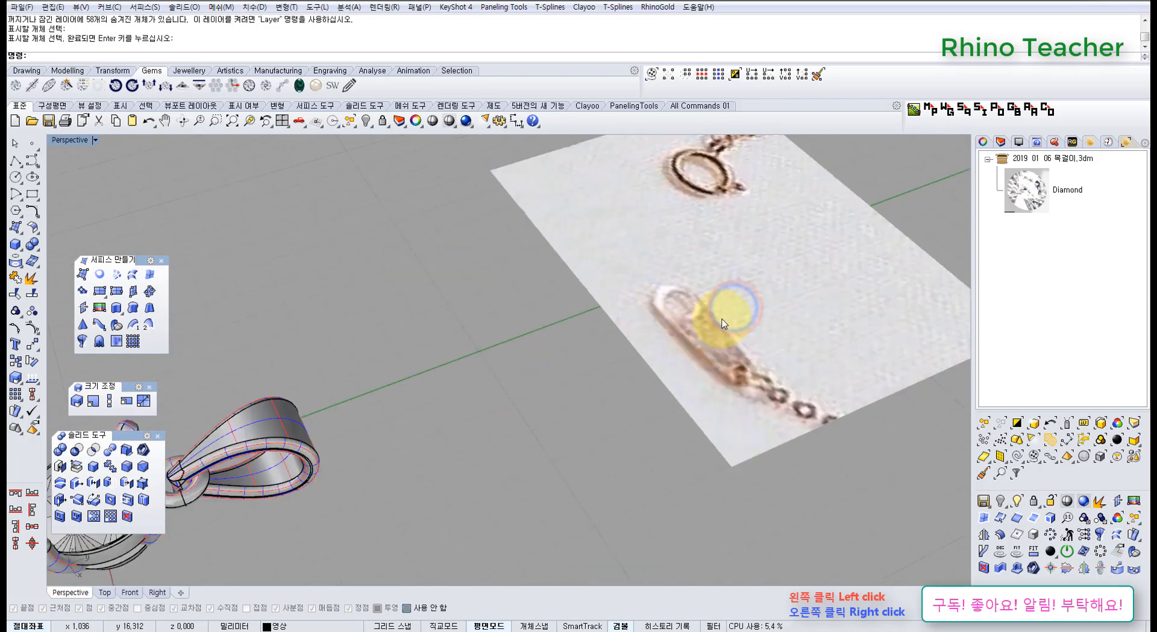
right_click_drag(688, 256, 669, 269)
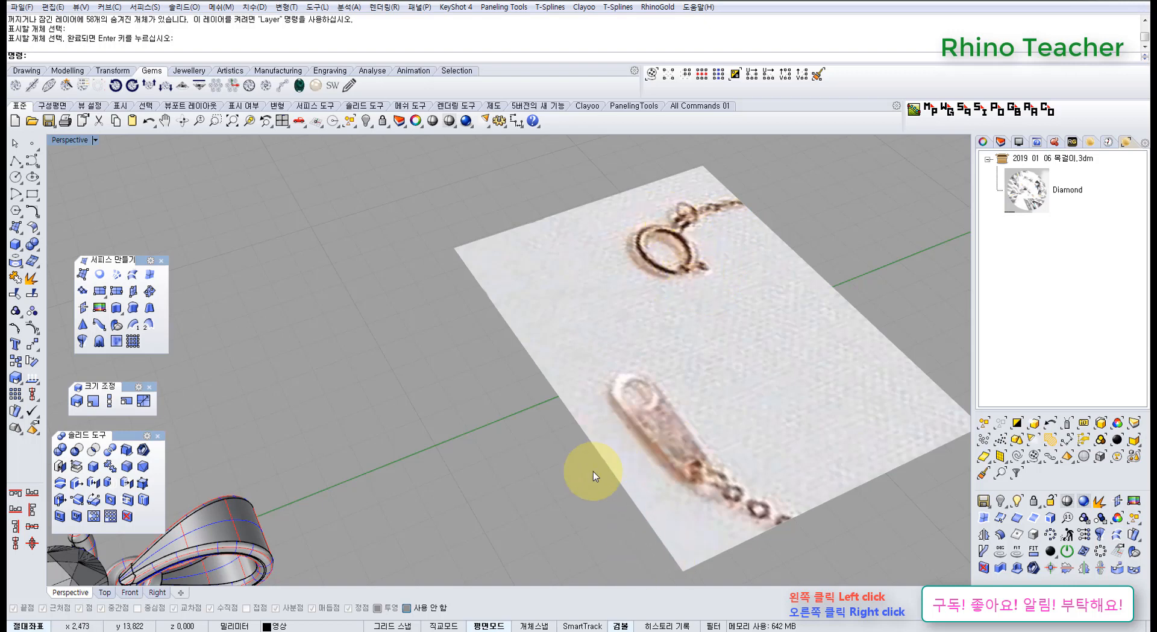
Examine the teardrop loop from the side and above, including the joint between its narrow end, the block and the torus ring.
right_click_drag(593, 471, 400, 398)
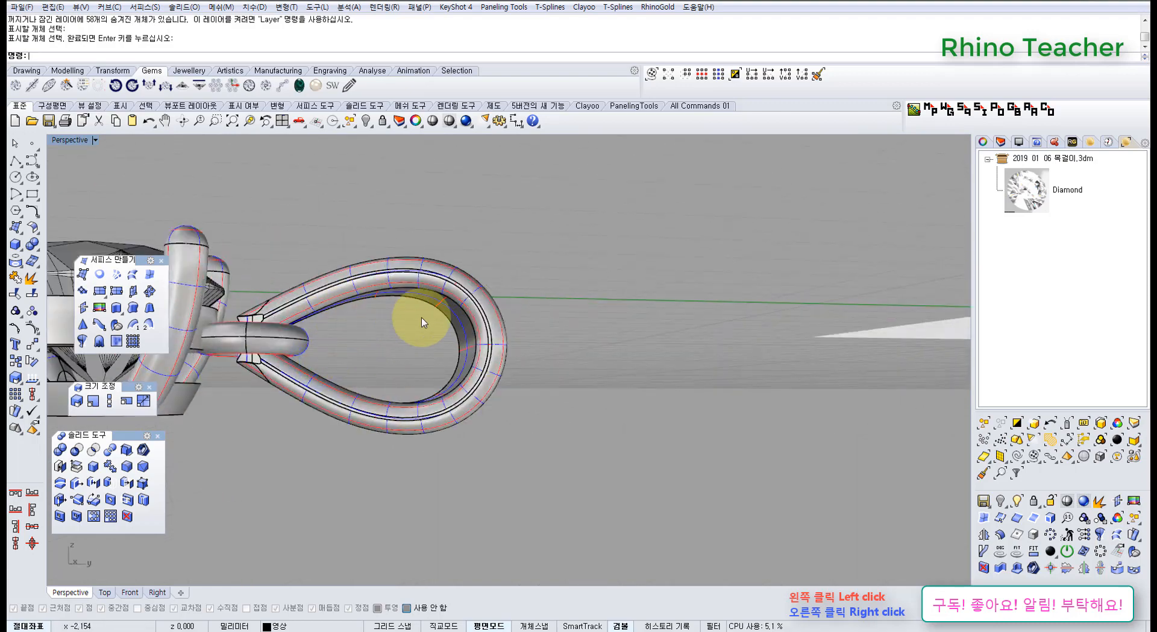
right_click_drag(384, 269, 406, 410)
left_click(406, 411)
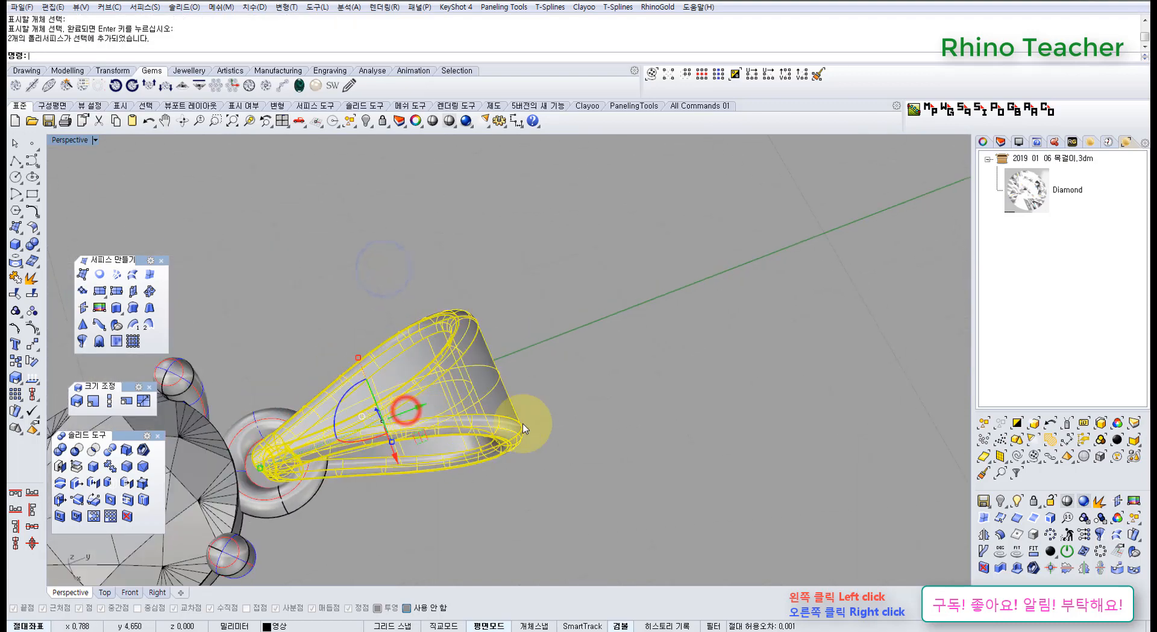
mouse_move(518, 440)
right_mouse_down()
mouse_move(498, 310)
mouse_move(509, 388)
mouse_move(531, 410)
right_mouse_up()
left_click(586, 391)
scroll(586, 391, "down", 5)
right_click_drag(552, 345, 494, 338)
scroll(540, 384, "up", 5)
right_click_drag(540, 384, 396, 346)
scroll(396, 346, "up", 5)
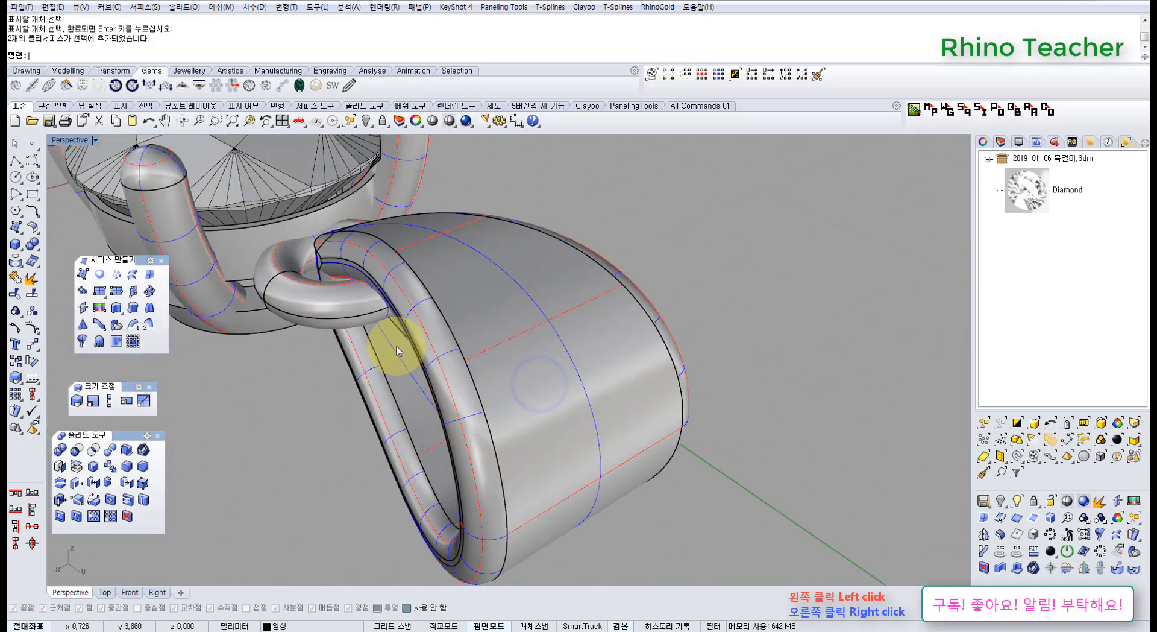
mouse_move(438, 274)
right_mouse_down()
mouse_move(468, 323)
mouse_move(647, 364)
mouse_move(621, 291)
right_mouse_up()
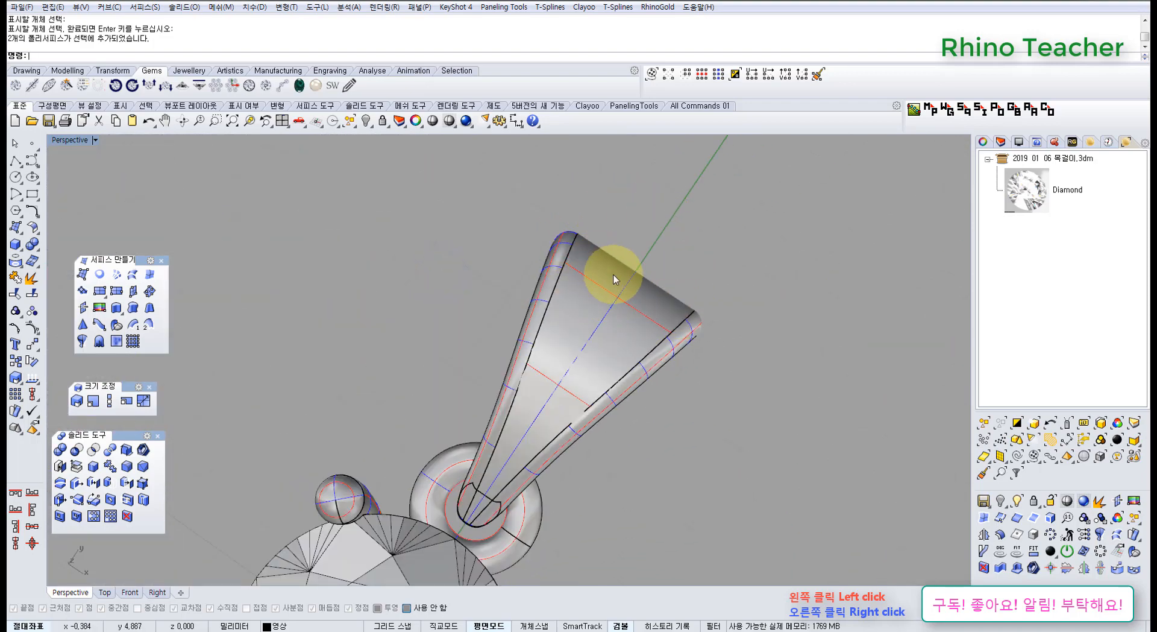
right_click_drag(627, 417, 610, 337)
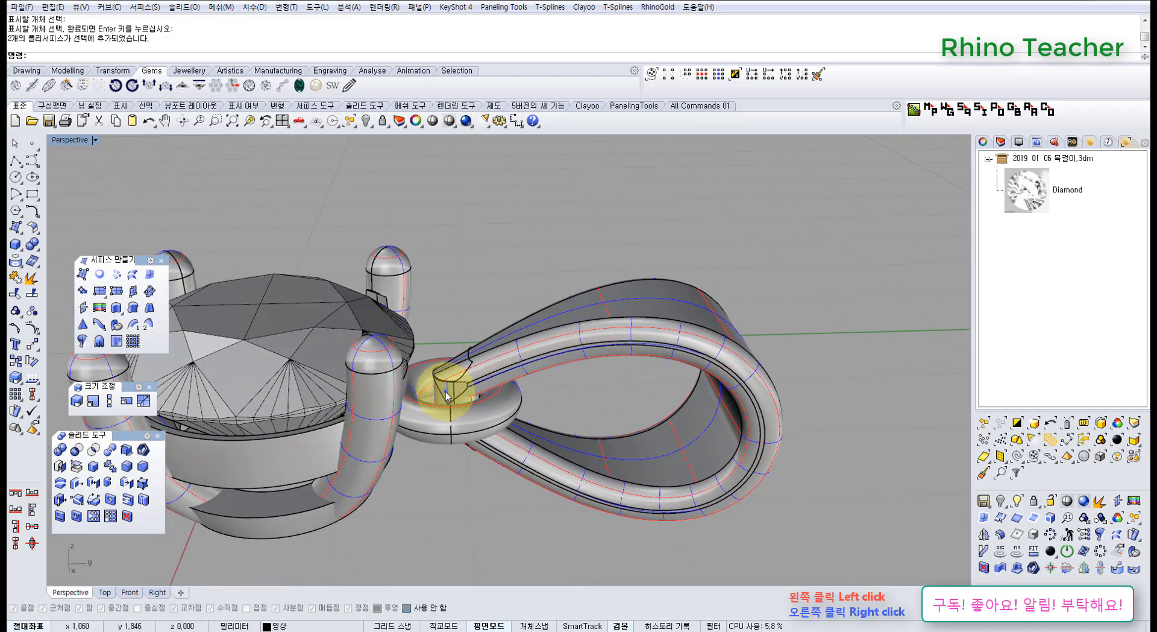
scroll(440, 398, "up", 5)
scroll(422, 434, "up", 3)
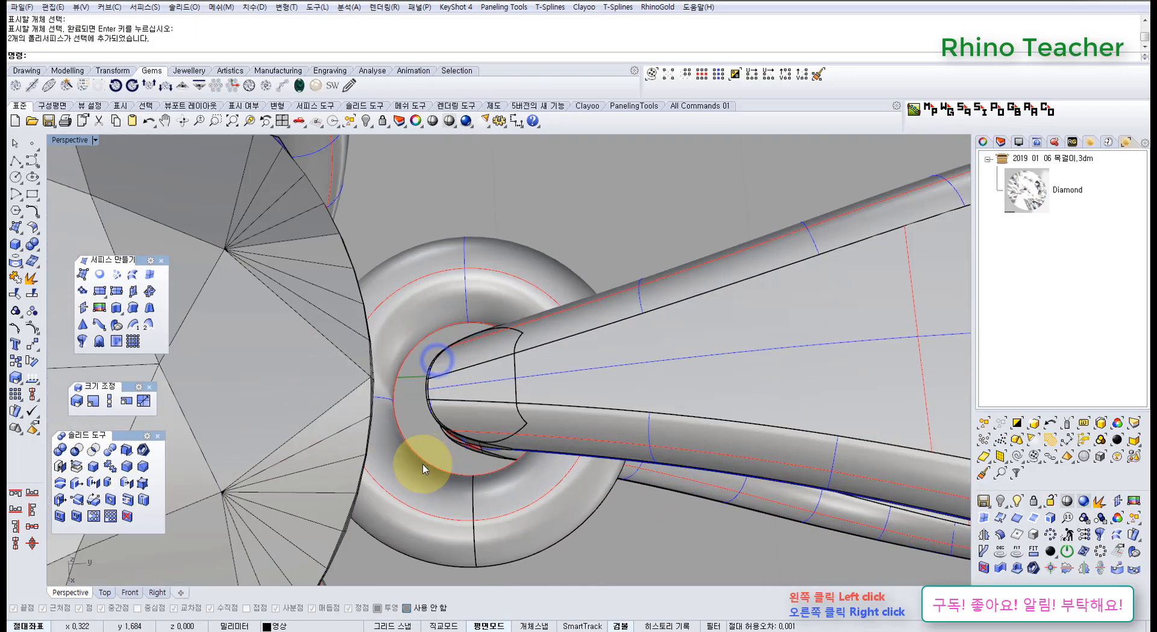
mouse_move(473, 442)
right_mouse_down()
mouse_move(516, 362)
mouse_move(641, 276)
right_mouse_up()
scroll(641, 272, "down", 5)
right_click_drag(744, 364, 605, 352)
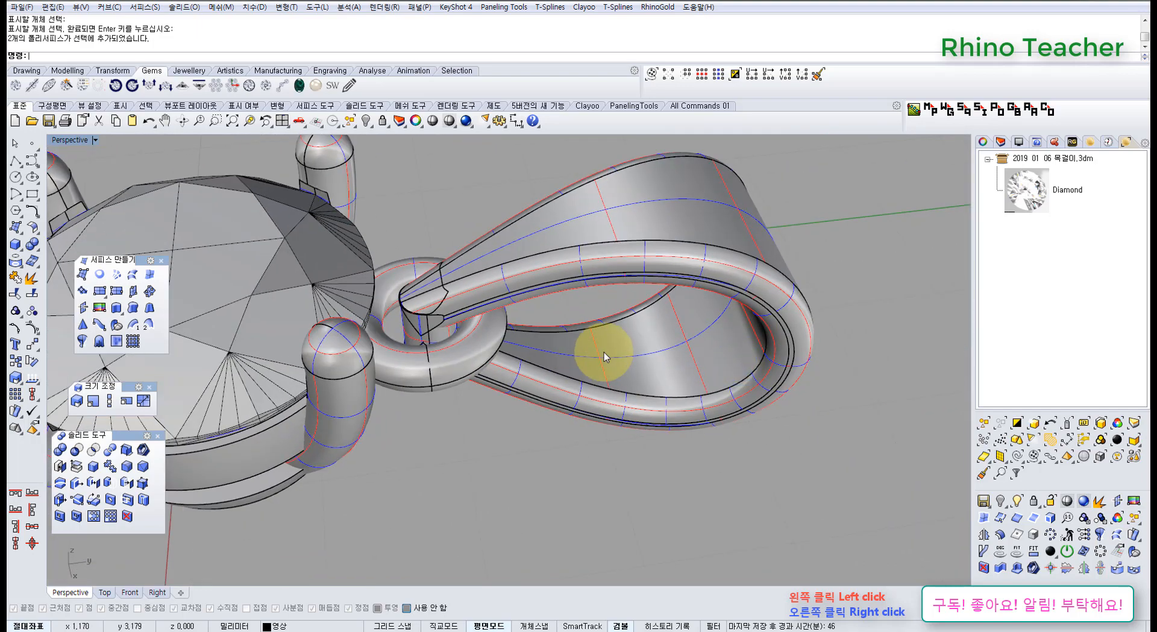
Examine the four-prong setting from the side, checking the prongs, both bezel rings and the diamond's seat.
scroll(569, 380, "down", 5)
right_click_drag(570, 380, 561, 322)
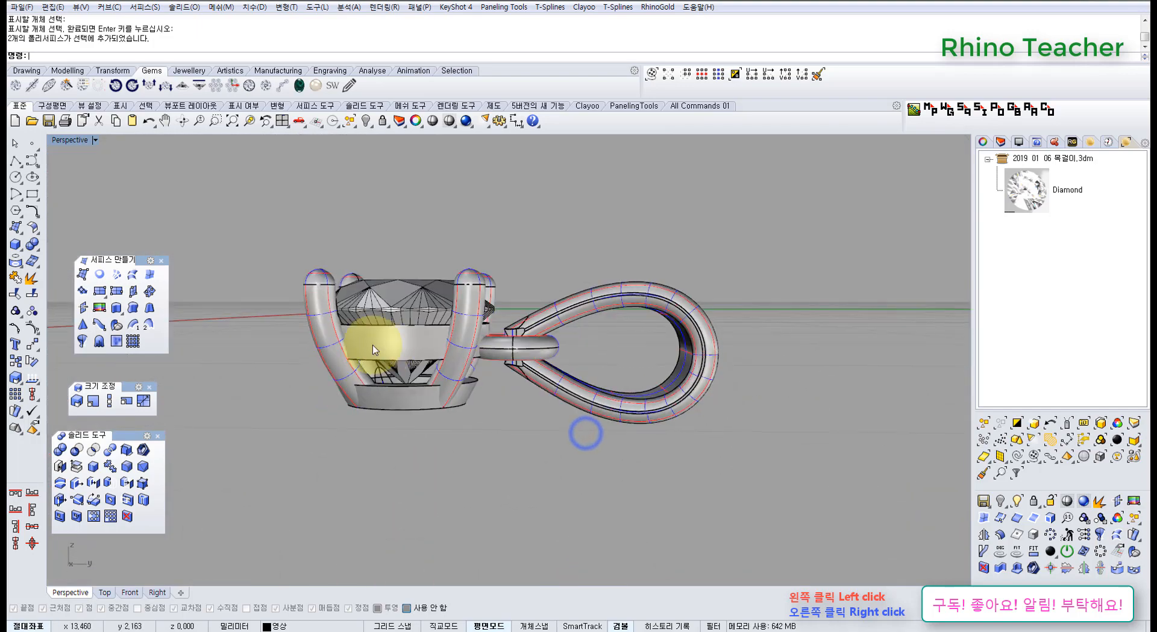
scroll(384, 363, "up", 5)
right_click_drag(384, 365, 466, 380)
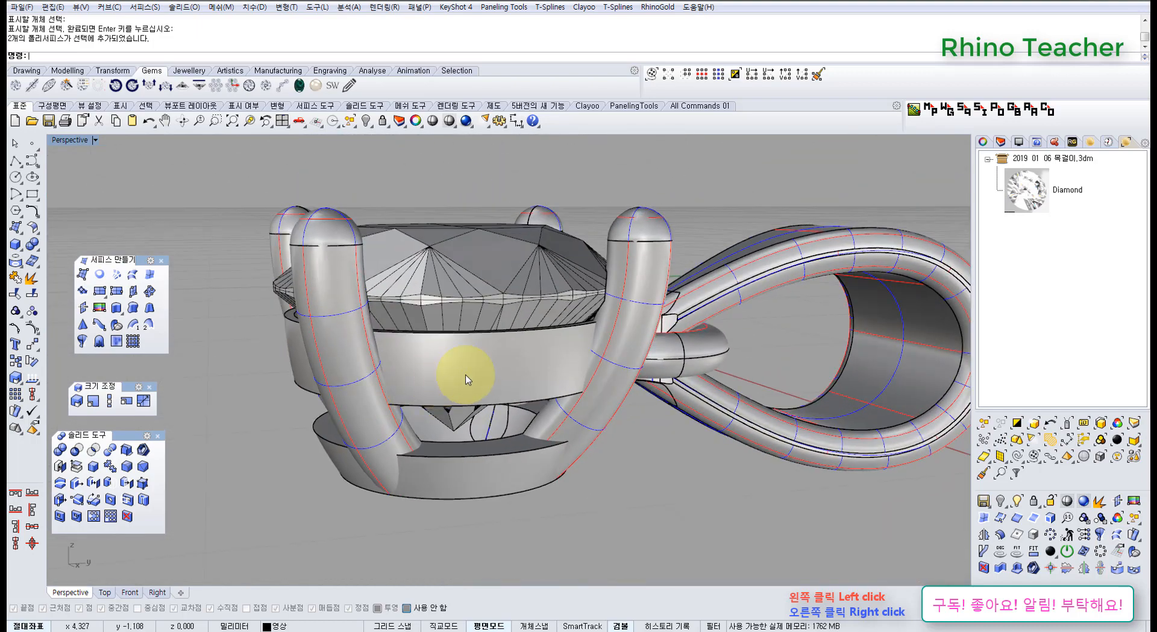
left_click(470, 373)
left_click(493, 517)
right_click_drag(463, 434, 452, 387)
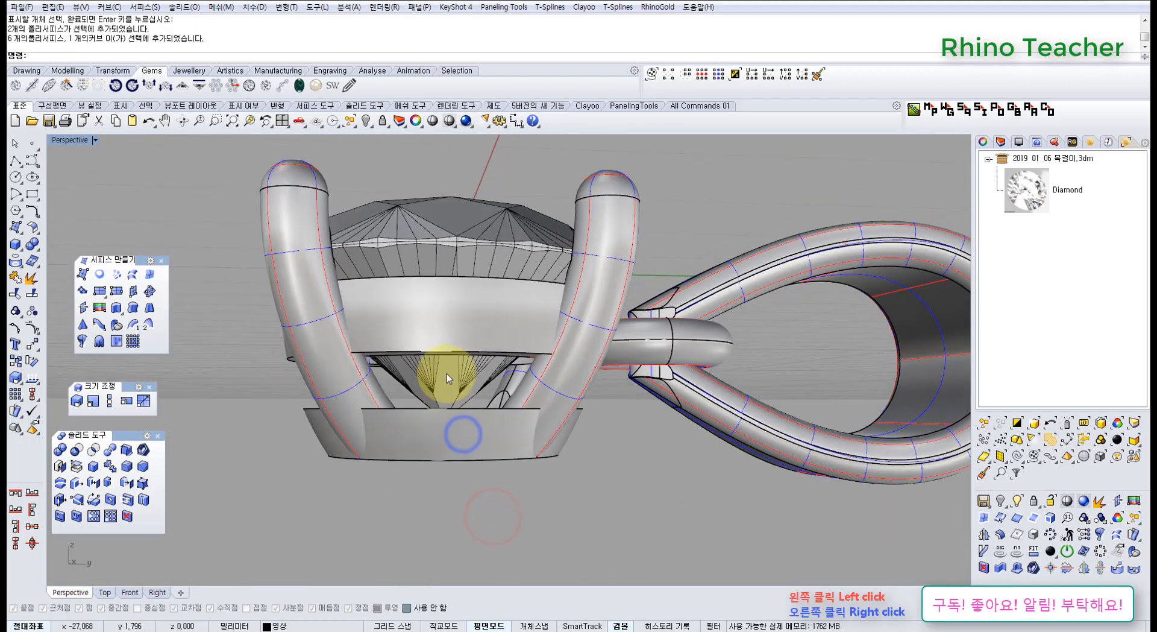
right_click_drag(418, 335, 573, 406)
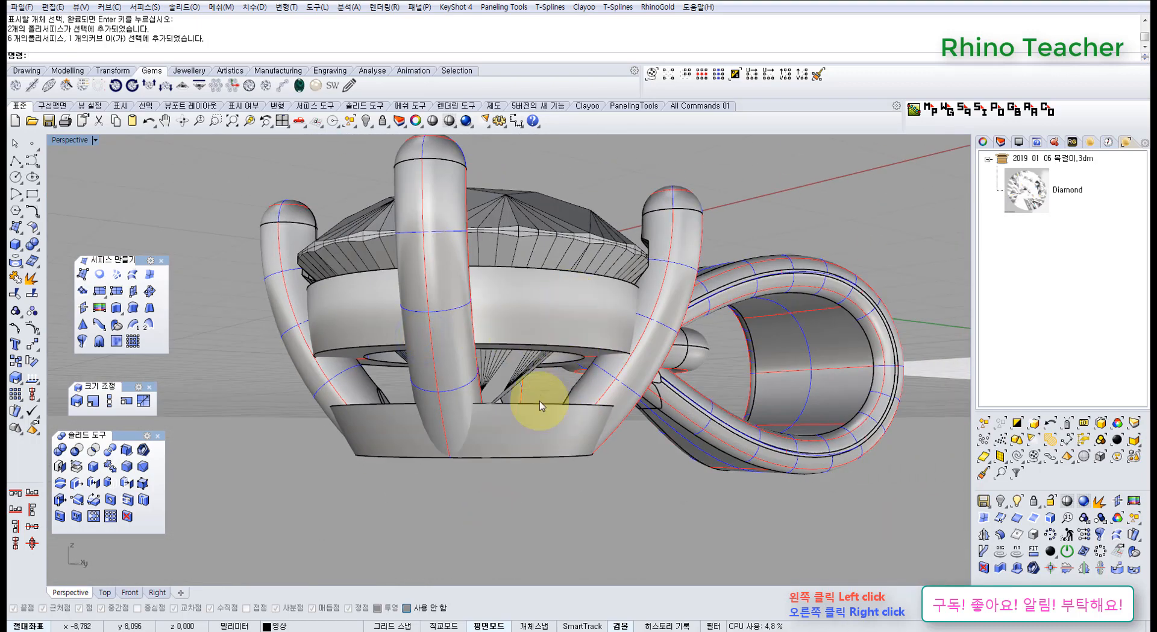
right_click_drag(549, 369, 514, 399)
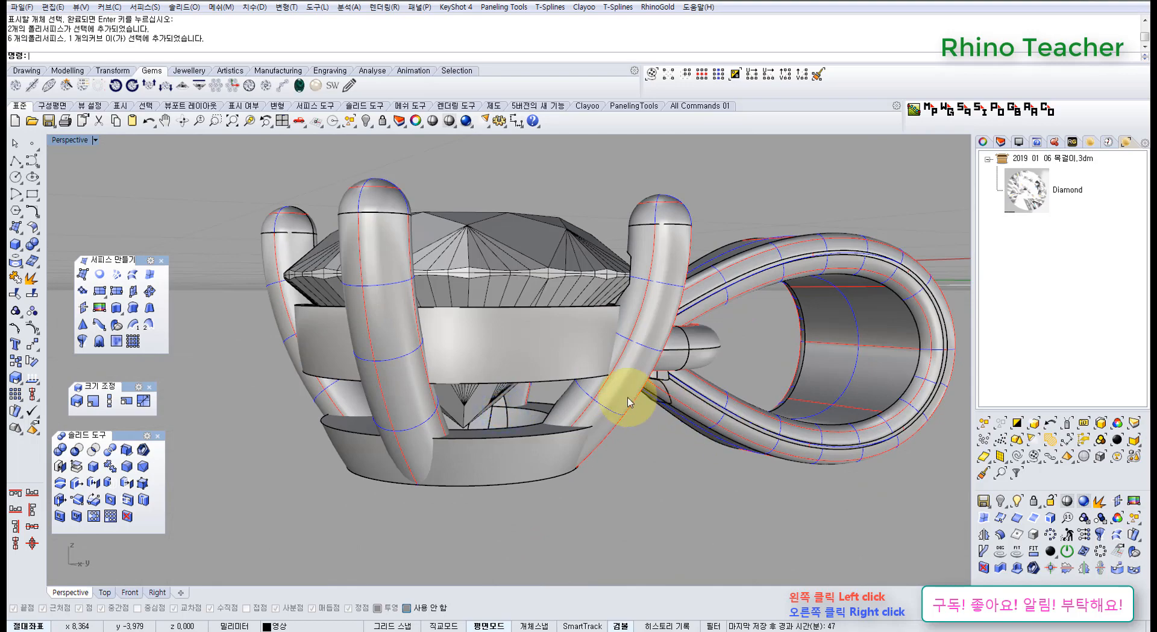
right_click_drag(637, 393, 581, 365)
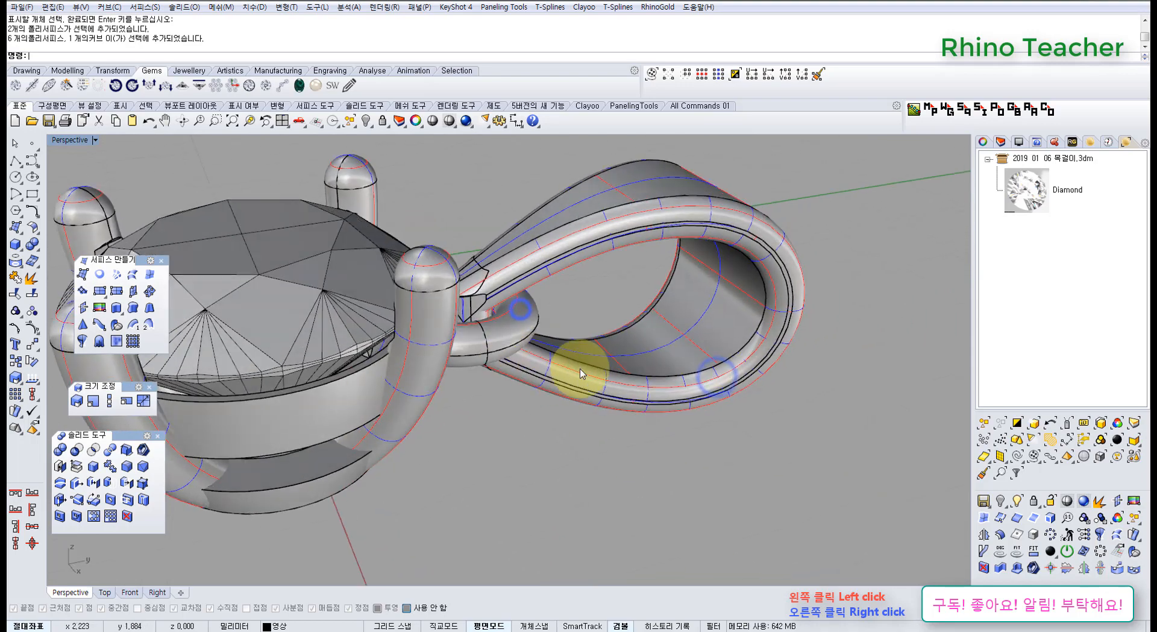
Check which parts select together with the loop and which with the torus ring, and inspect the ring up close.
left_click(581, 368)
left_click(516, 418)
left_click(602, 373)
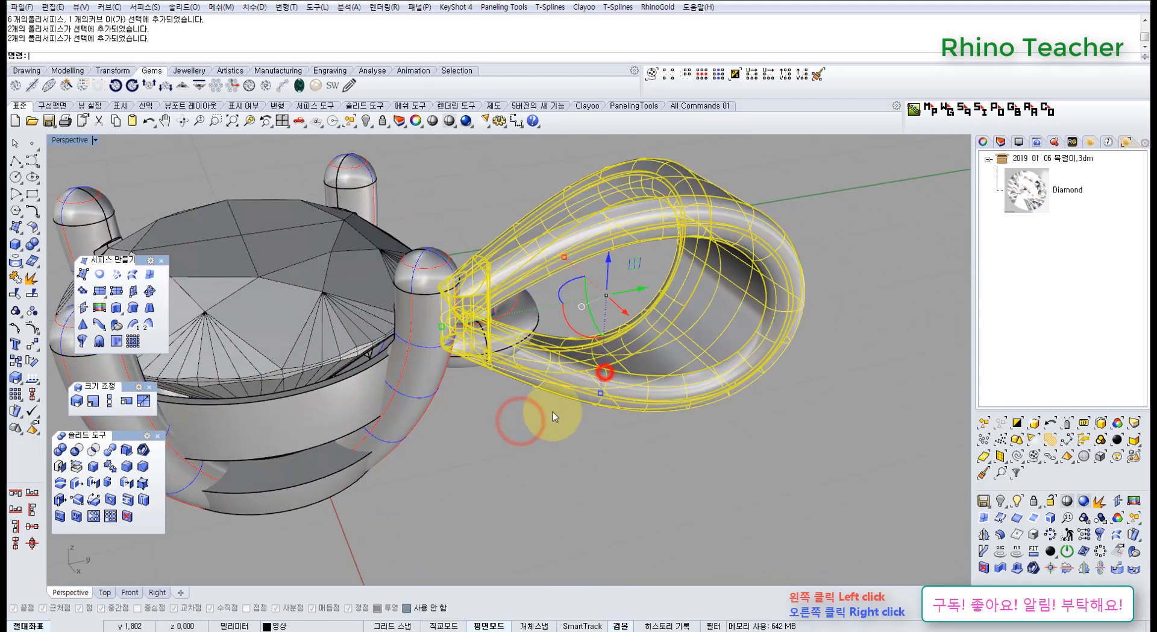
left_click(522, 440)
right_click_drag(542, 336, 487, 360)
left_click(487, 360)
right_click_drag(500, 416, 622, 476)
scroll(500, 402, "up", 6)
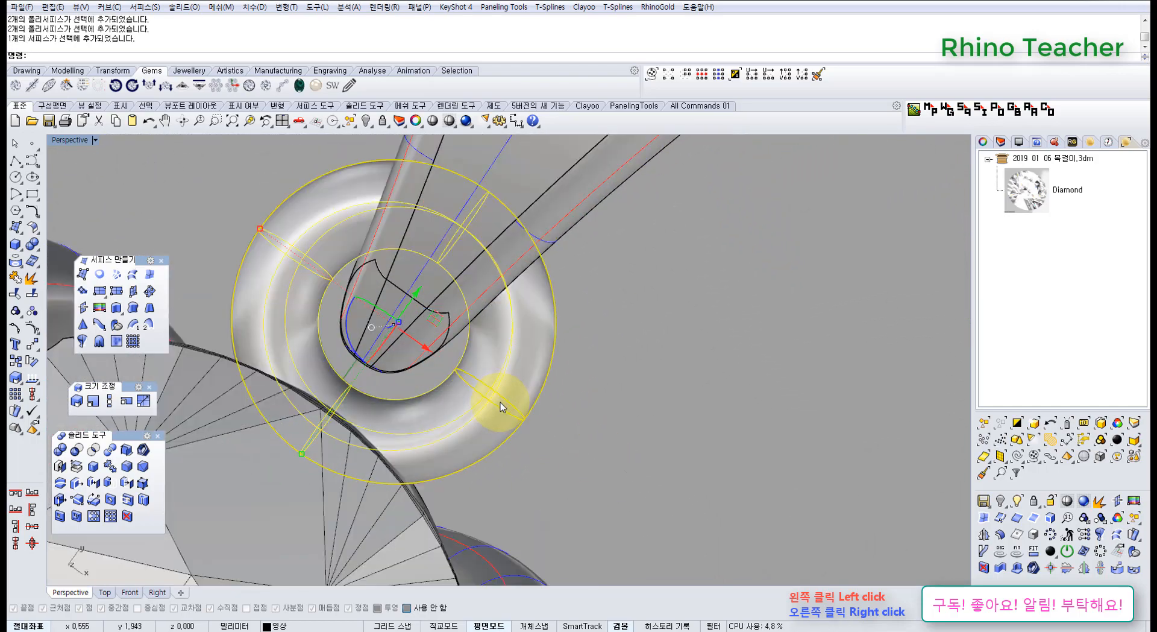
right_click_drag(492, 409, 424, 386)
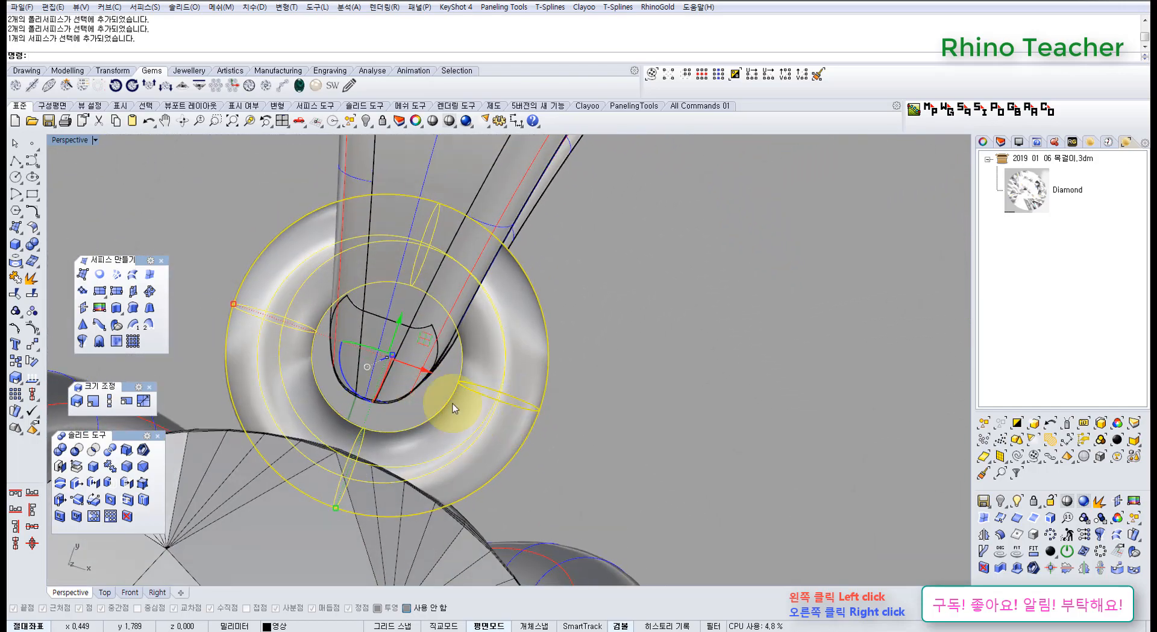
right_click_drag(498, 450, 480, 426)
Draw a rectangle about 0.73 by 0.25 mm across the torus ring's right side in Top view and move it up about 0.15 mm.
key("ctrl+F1")
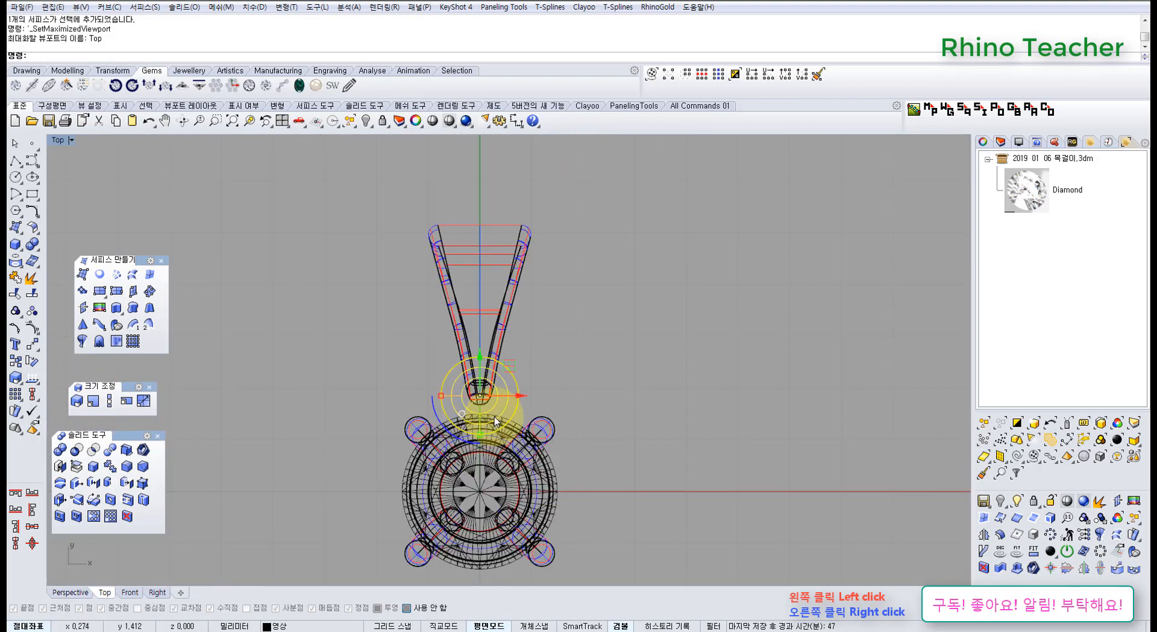
scroll(494, 421, "up", 3)
left_click(493, 226)
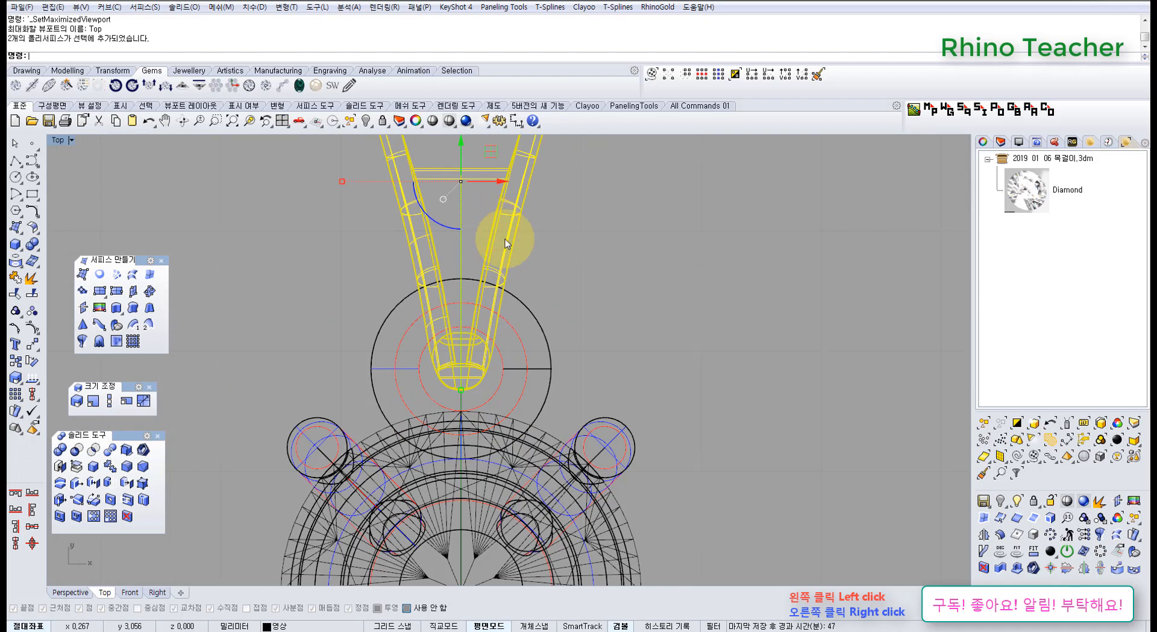
left_click(604, 291)
left_click(550, 364)
scroll(520, 389, "up", 2)
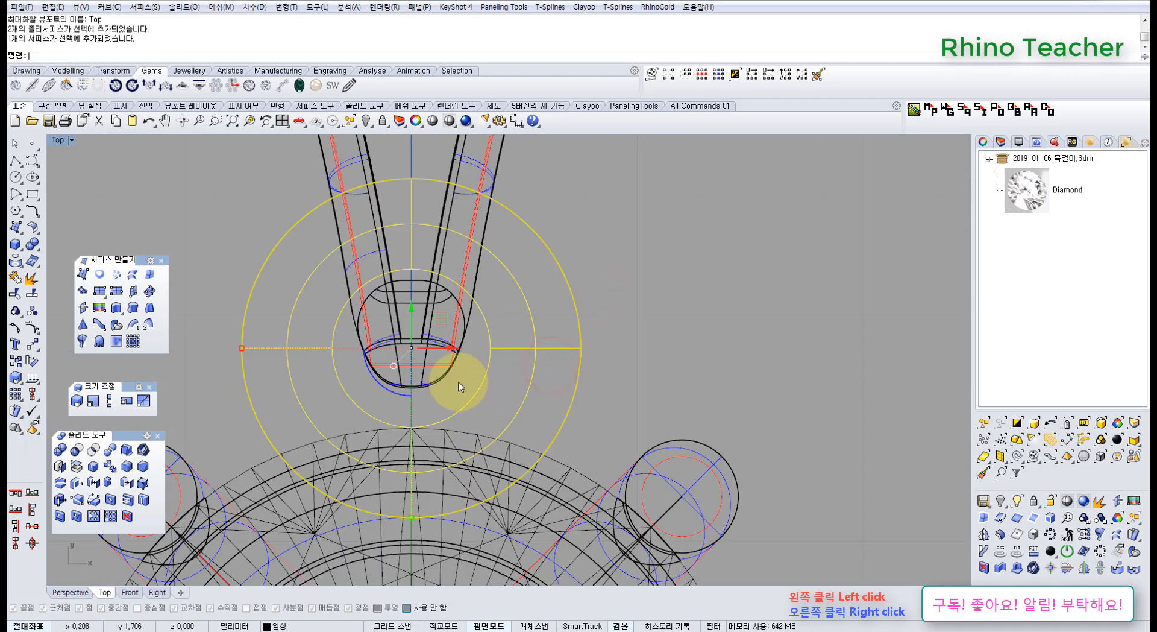
left_click(33, 194)
scroll(476, 356, "up", 2)
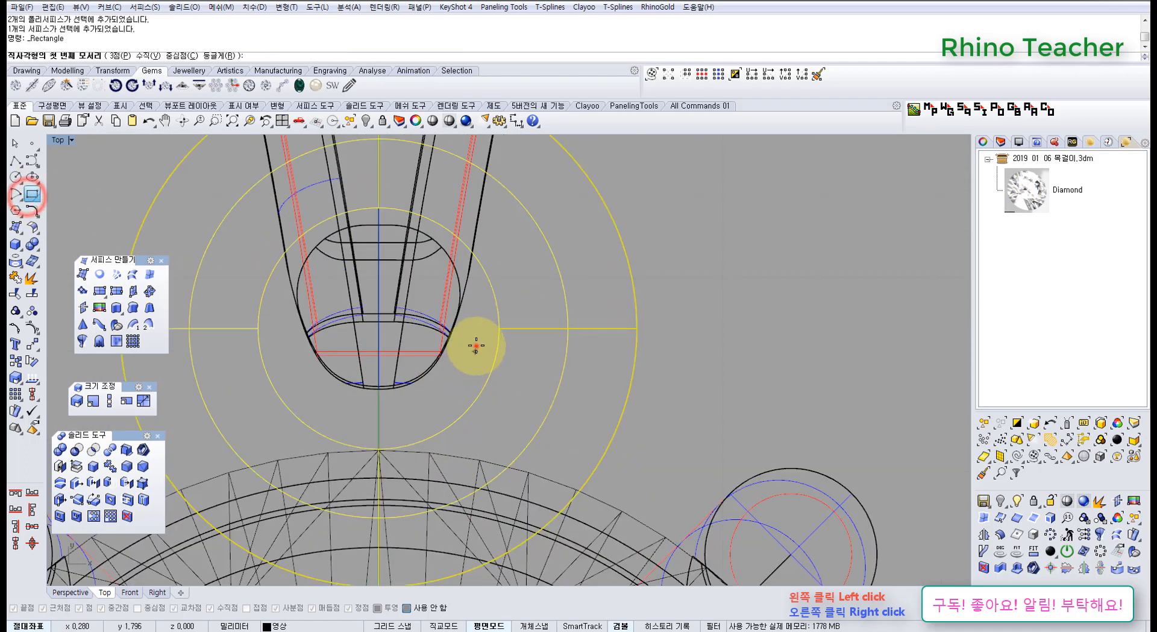
left_click(476, 345)
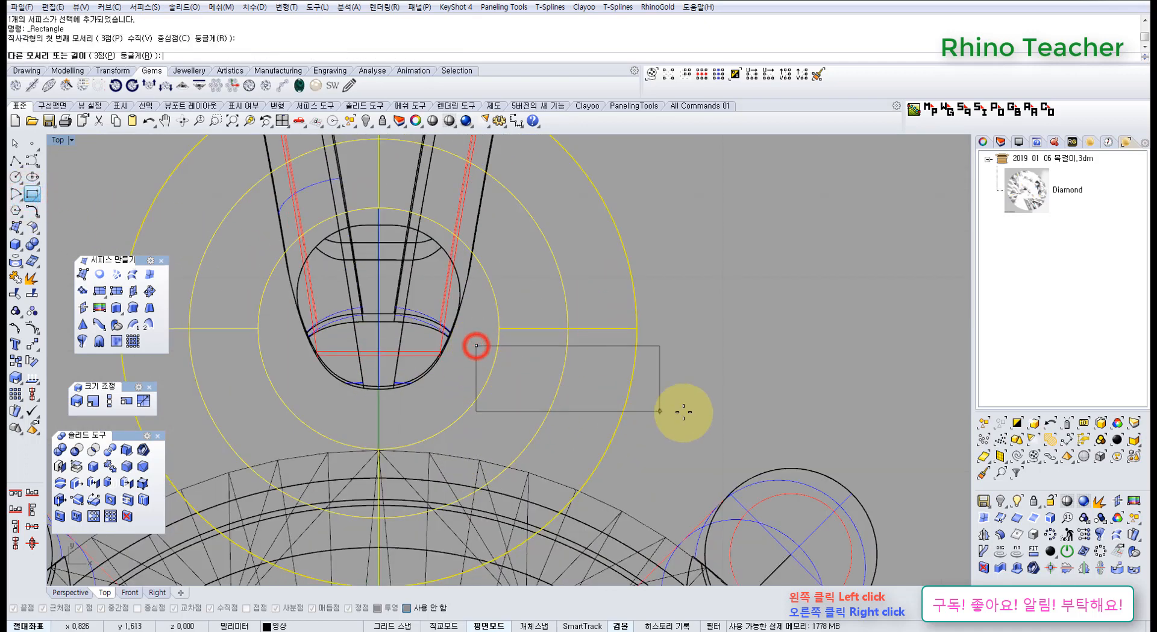
left_click(725, 432)
left_click_drag(742, 452, 701, 392)
right_click_drag(686, 356, 679, 394)
left_click_drag(591, 399, 591, 350)
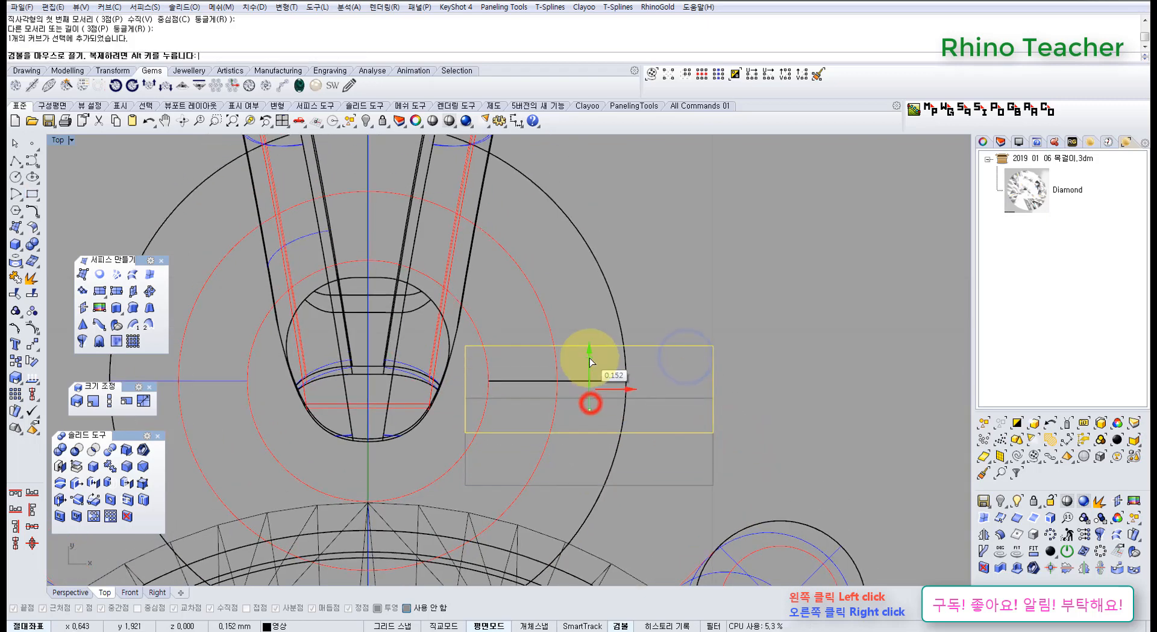
left_click(665, 279)
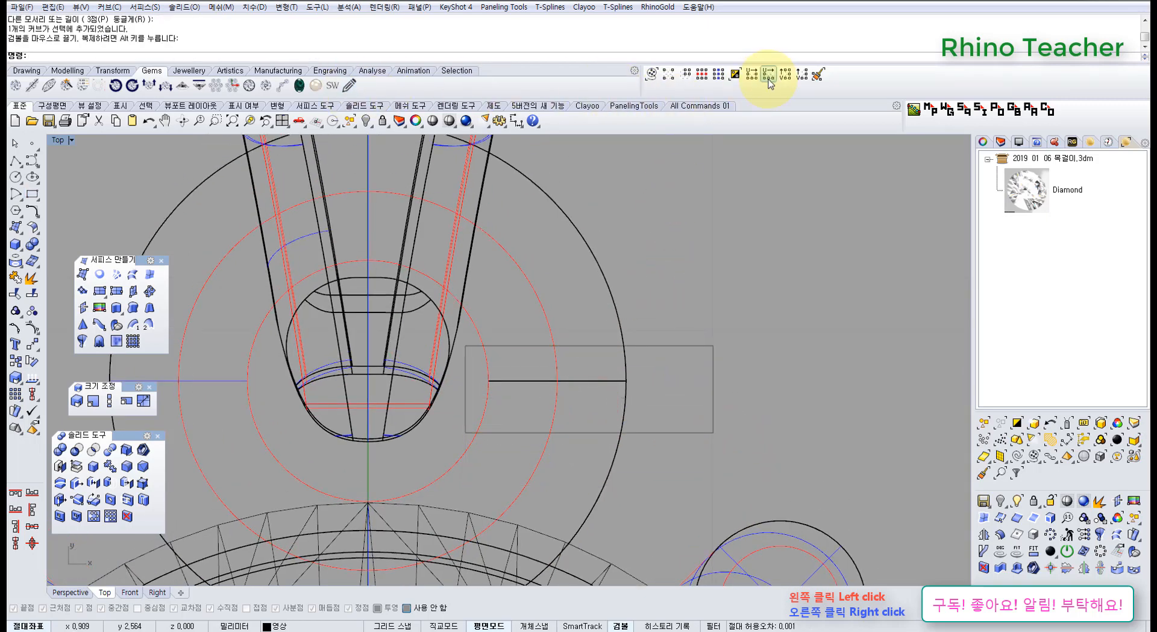
Measure the rectangle's height between its two right corners with a dimension, without placing it.
left_click(517, 120)
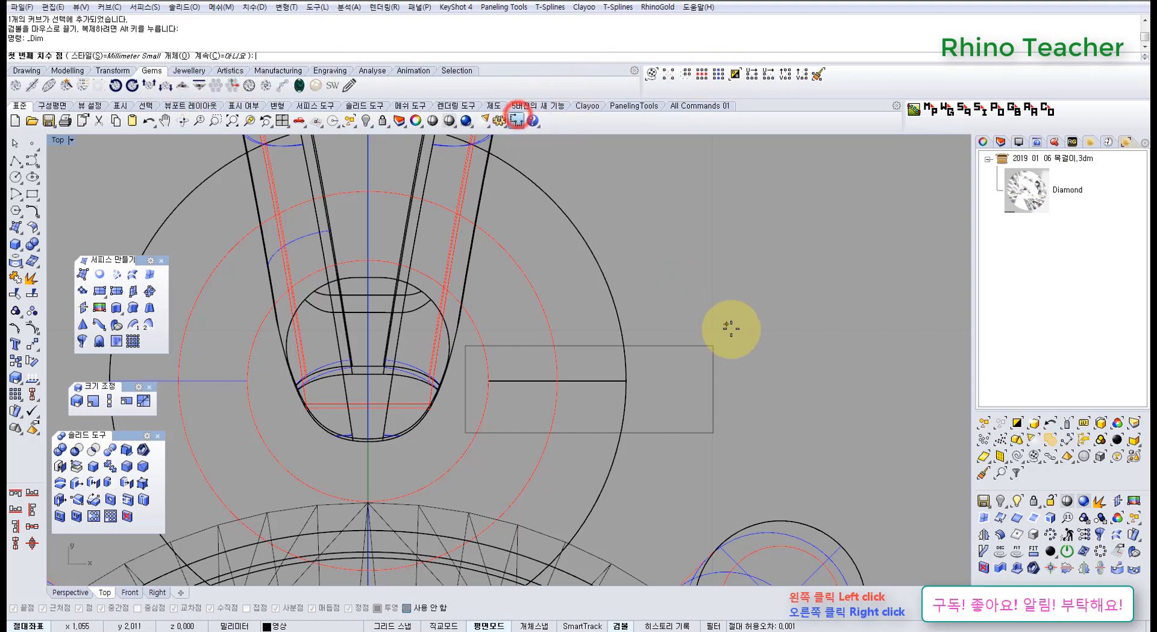
left_click(713, 345)
left_click(710, 434)
scroll(791, 413, "down", 18)
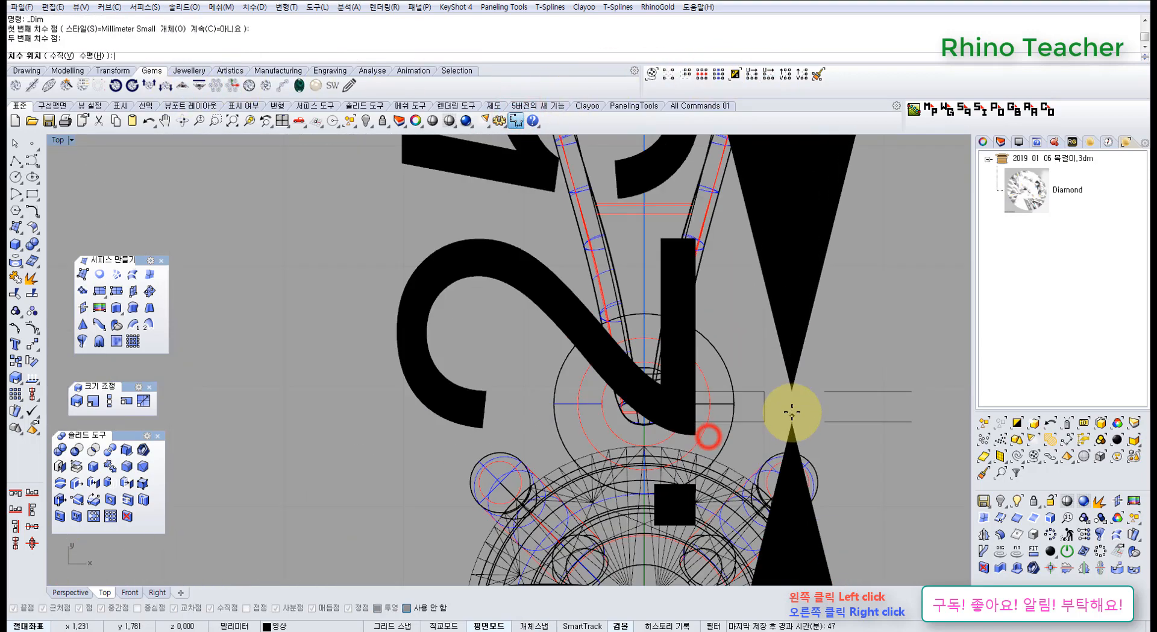
key("Escape")
scroll(786, 408, "up", 16)
right_click_drag(760, 383, 661, 379)
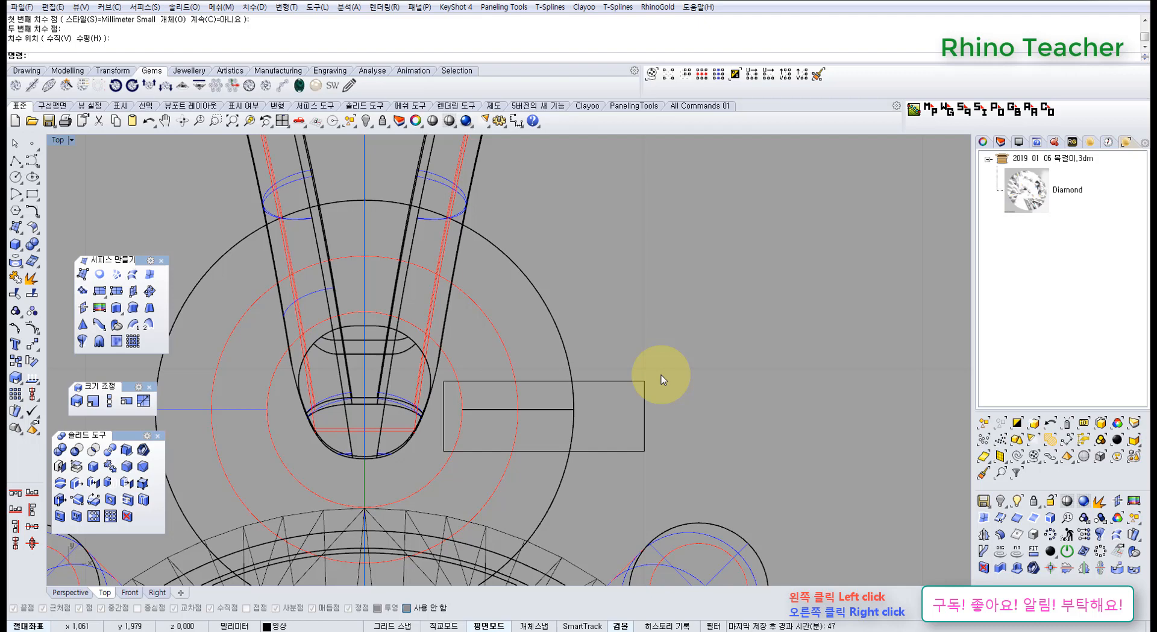
Split the torus ring with the rectangle and delete the cut-out segment together with the rectangle to open a gap.
right_click_drag(620, 416, 671, 364)
left_click_drag(636, 445, 576, 425)
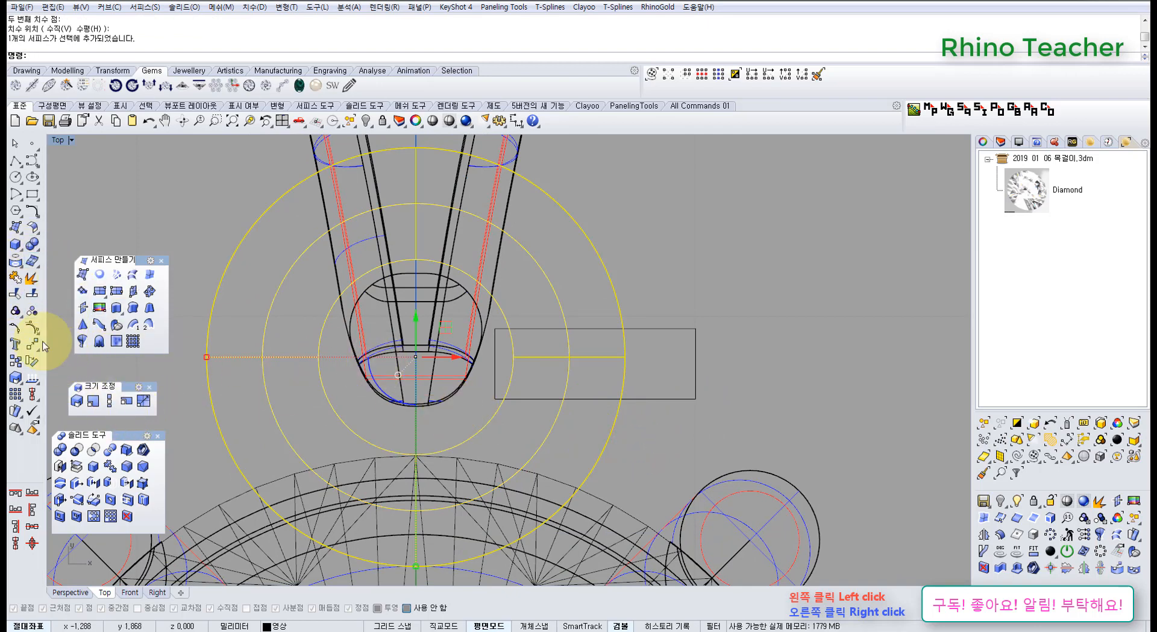
left_click(26, 291)
left_click_drag(716, 413, 656, 312)
right_click(655, 313)
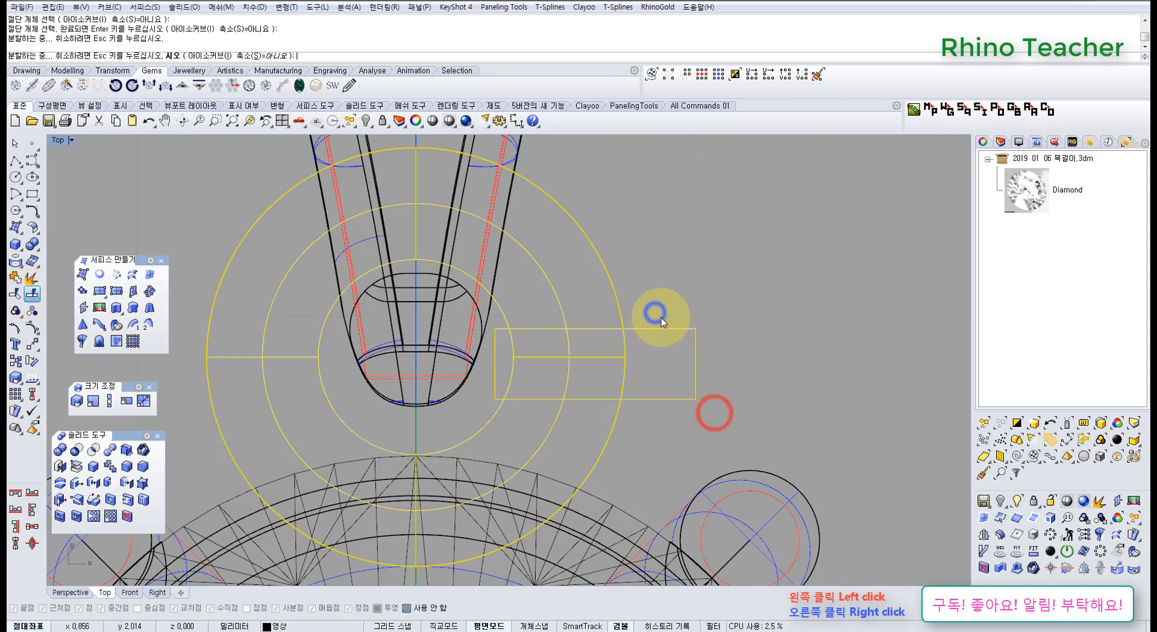
left_click(764, 323)
left_click_drag(710, 399, 678, 301)
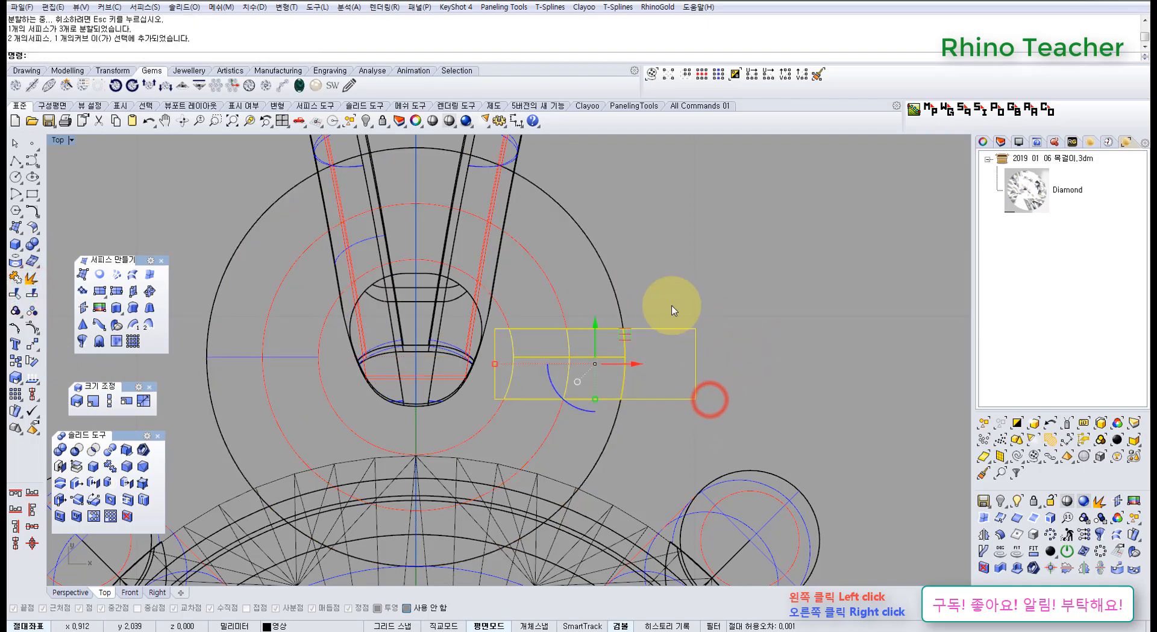
key("Delete")
left_click(558, 301)
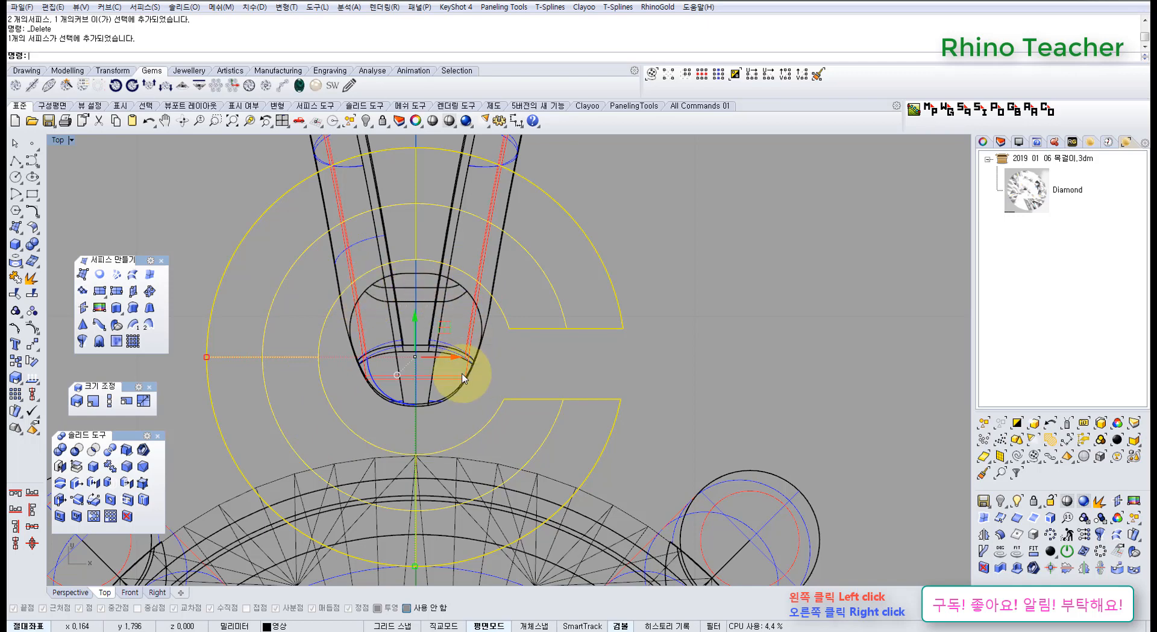
left_click(617, 354)
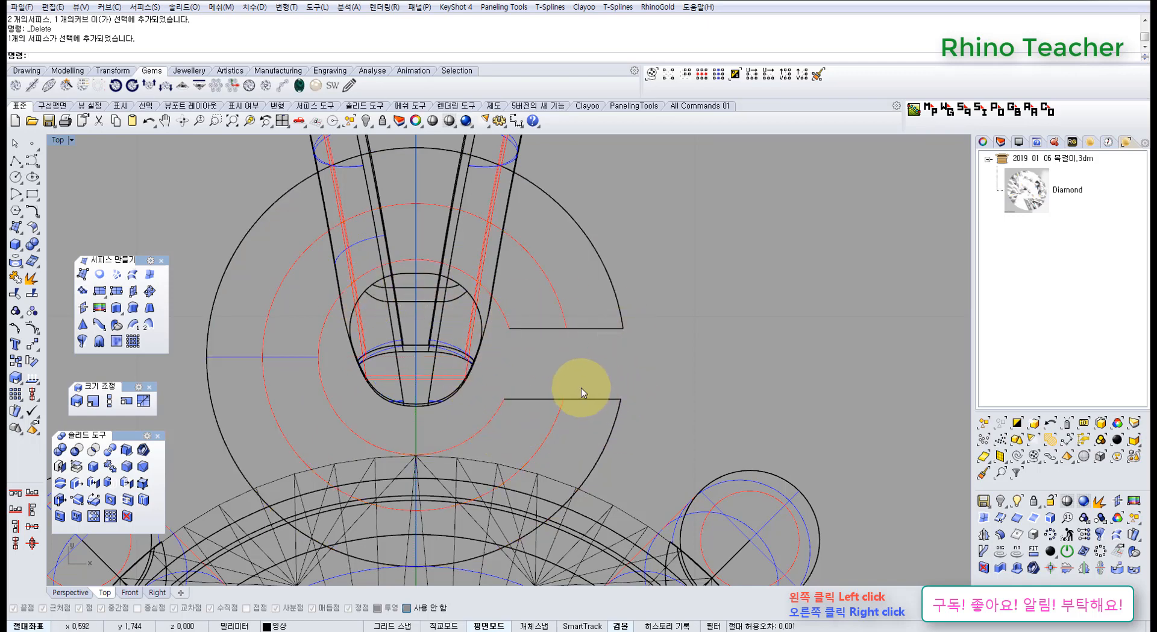
Undo the deletion and the split of the torus ring, and delete the cutting rectangle.
key("ctrl+z")
key("ctrl+z")
left_click_drag(738, 420, 678, 308)
right_click_drag(678, 309, 617, 333)
key("Delete")
left_click_drag(599, 408, 483, 342)
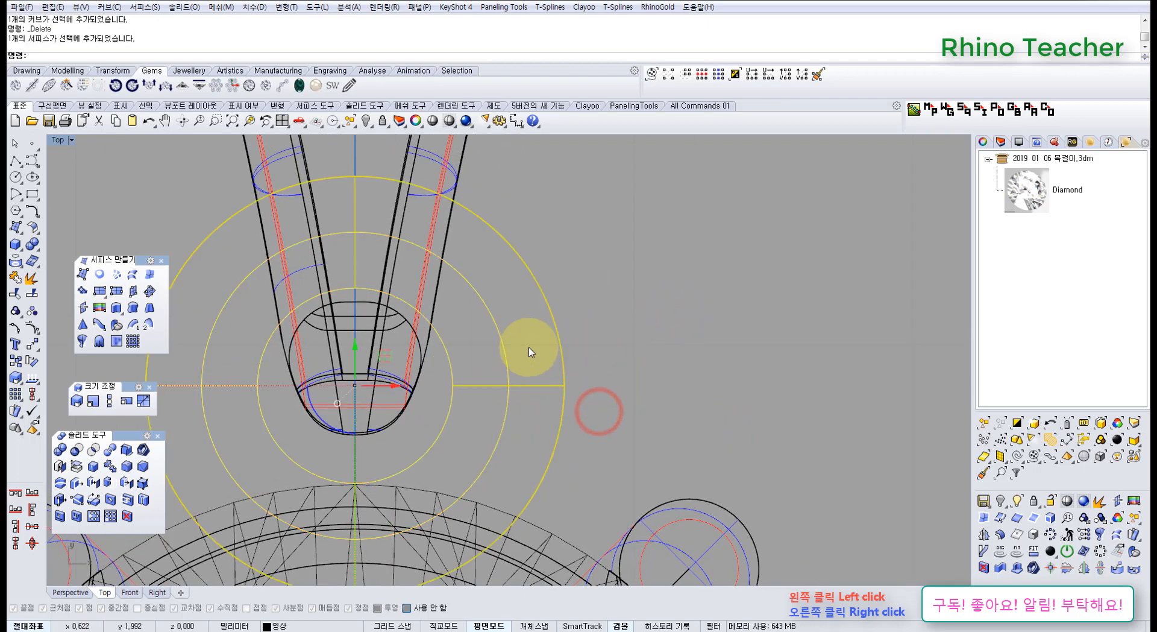
View the closed torus ring in Top view and the whole pendant from above in the Perspective view.
scroll(529, 349, "down", 3)
scroll(418, 373, "up", 3)
scroll(464, 368, "down", 3)
right_click_drag(478, 384, 475, 402)
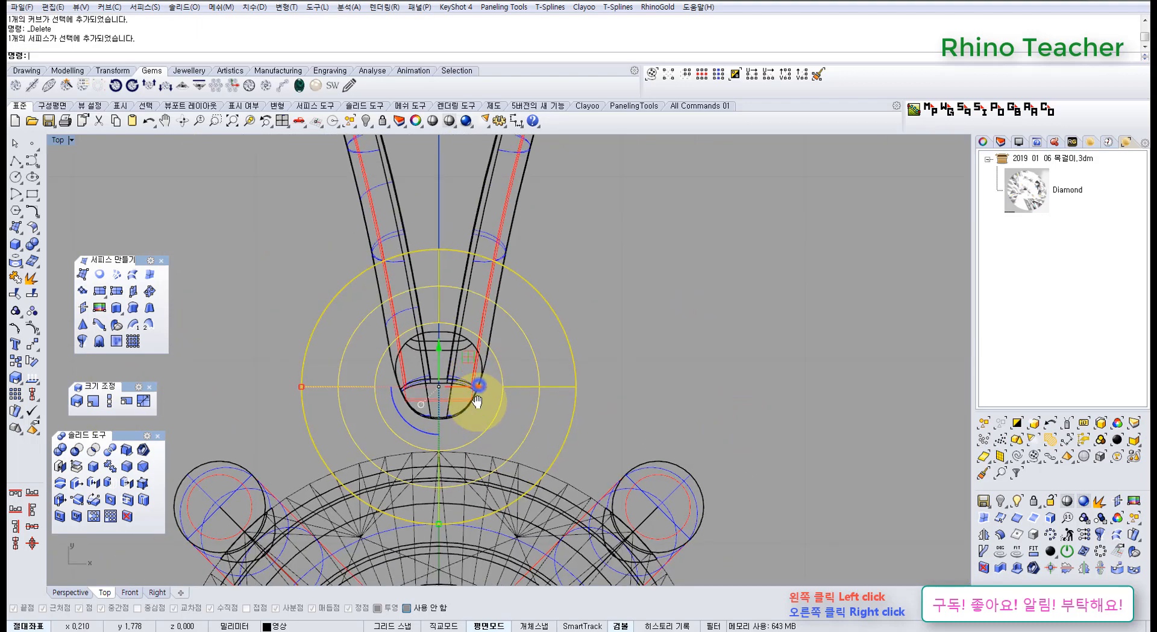
key("ctrl+F4")
scroll(588, 413, "down", 5)
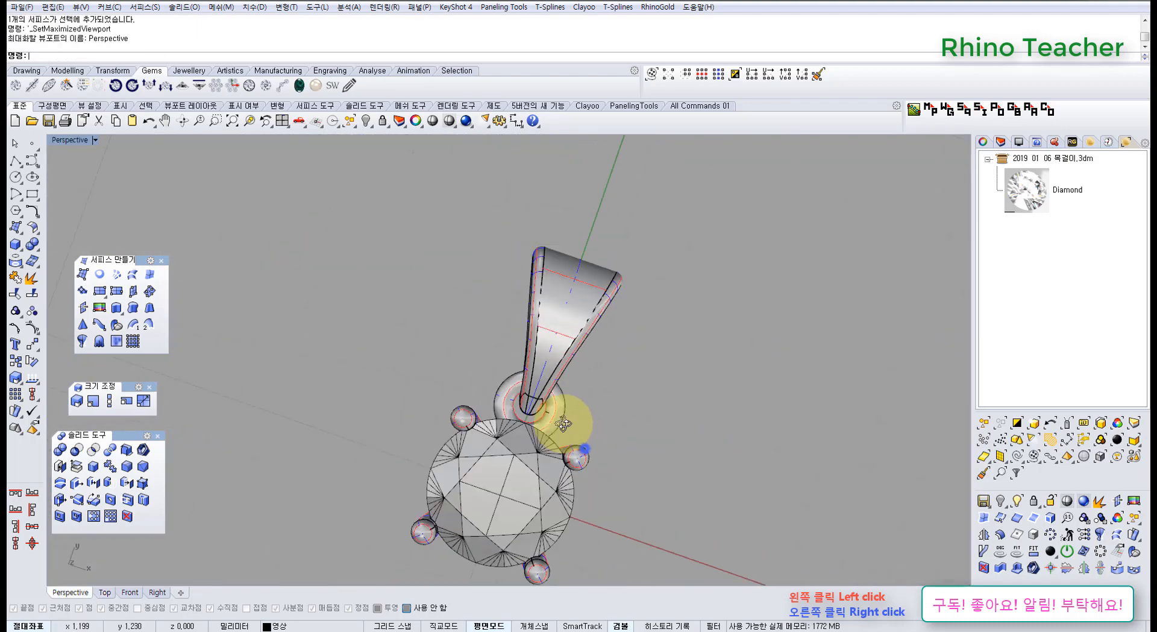
right_click_drag(585, 389, 606, 417)
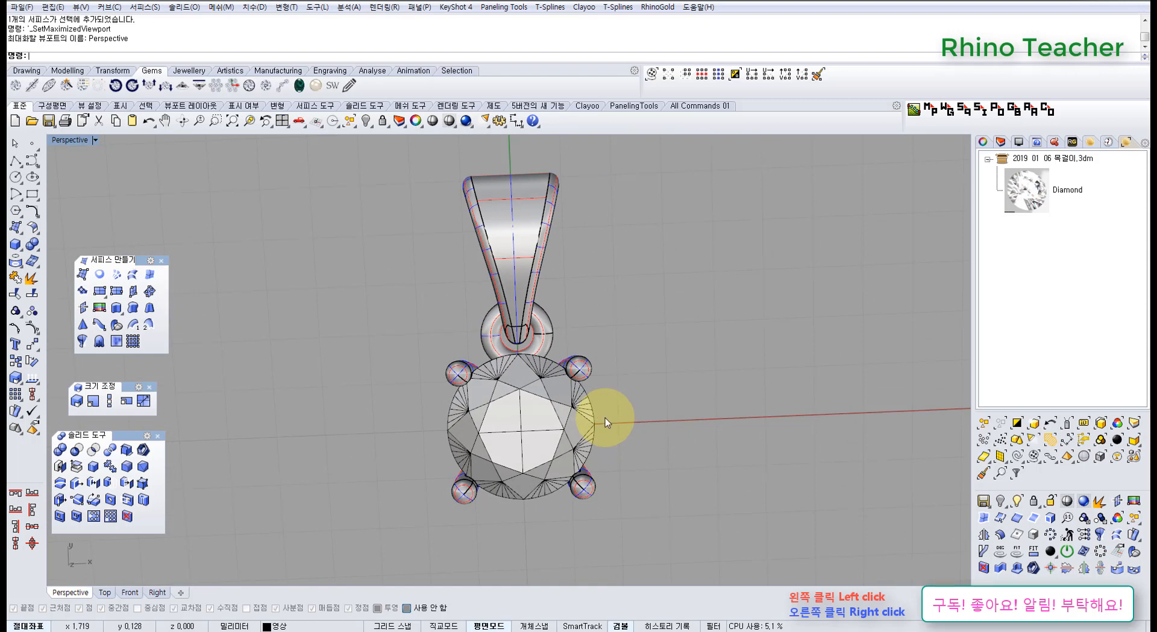